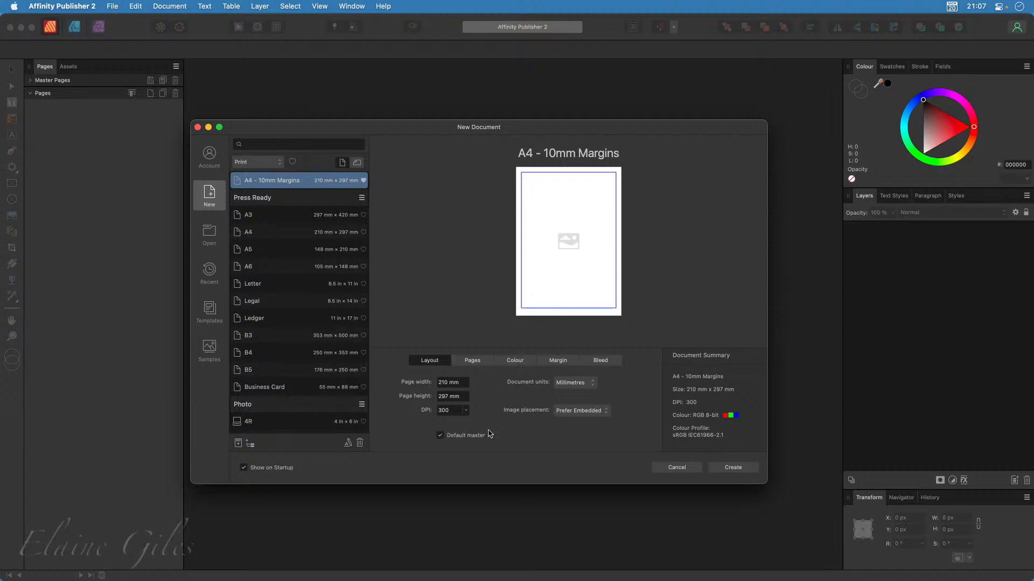
# Create a new landscape document from the A4 - 10mm Margins preset, 297 mm × 210 mm
pyautogui.click(357, 162)
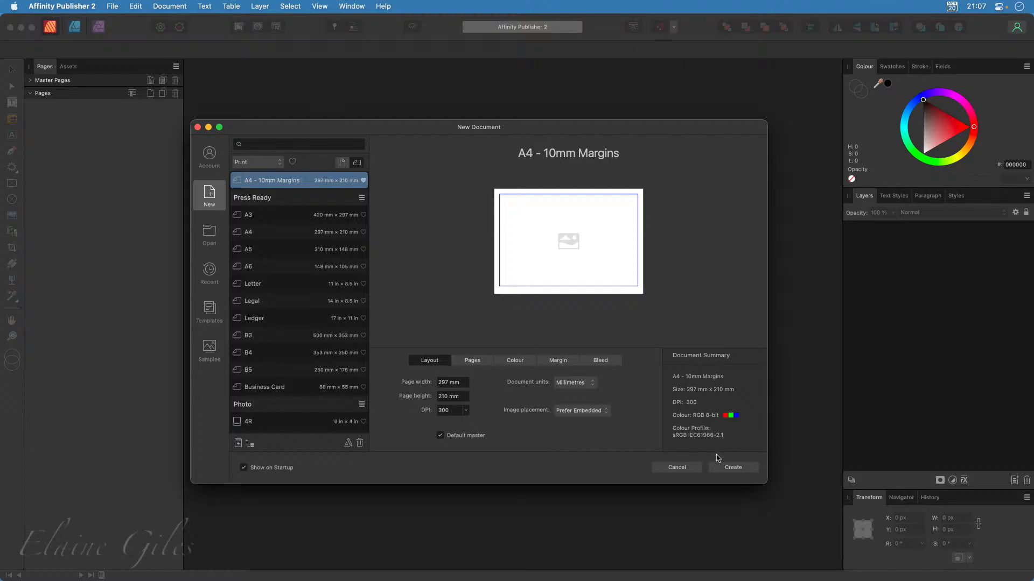
pyautogui.click(734, 469)
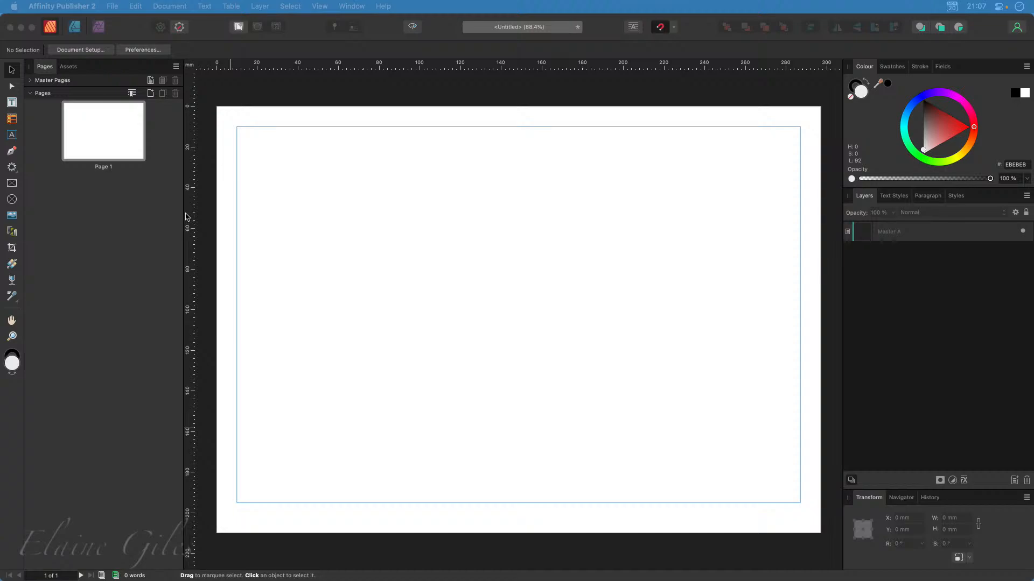
pyautogui.click(340, 192)
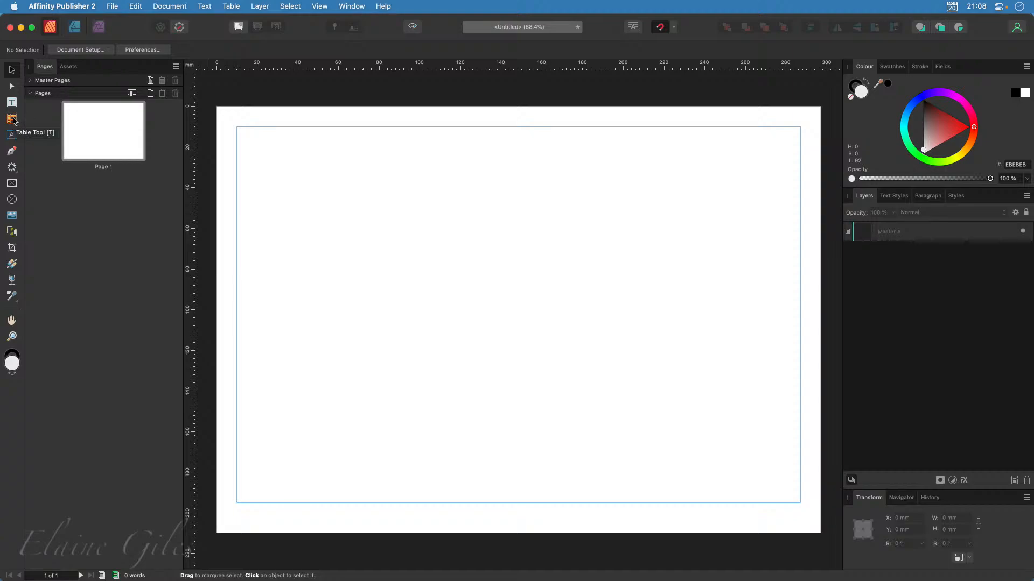
# Draw a table with the Table Tool that fills the page area inside the margins, about 277 × 185 mm
pyautogui.click(12, 120)
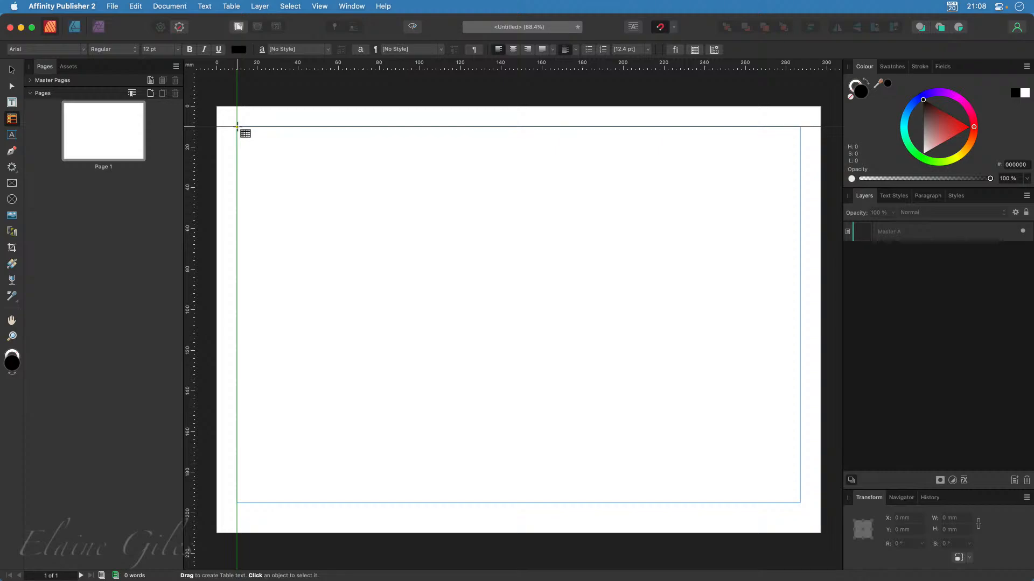
pyautogui.moveTo(237, 126); pyautogui.dragTo(797, 503)
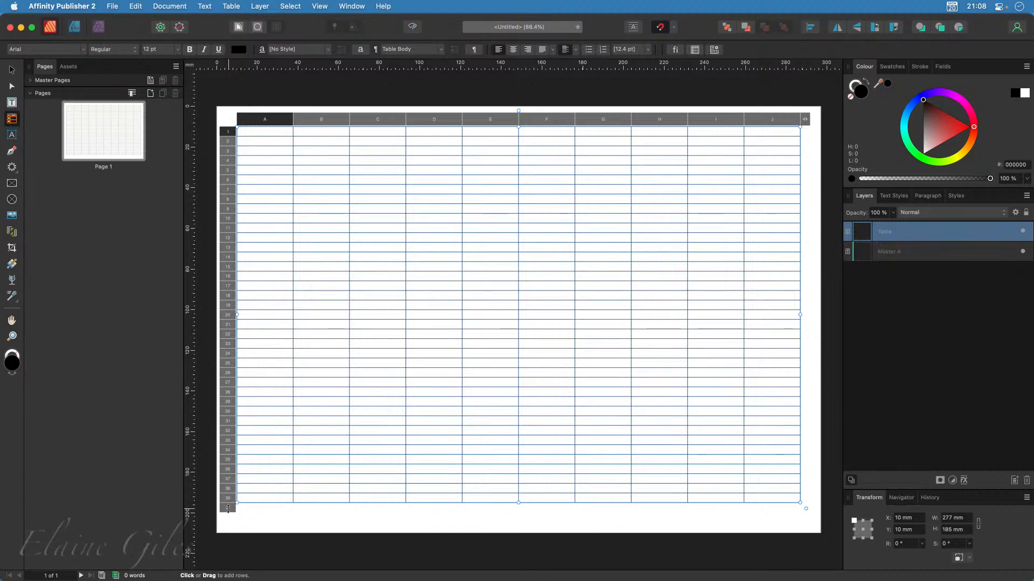
# Reduce the table to 10 rows
pyautogui.click(228, 510)
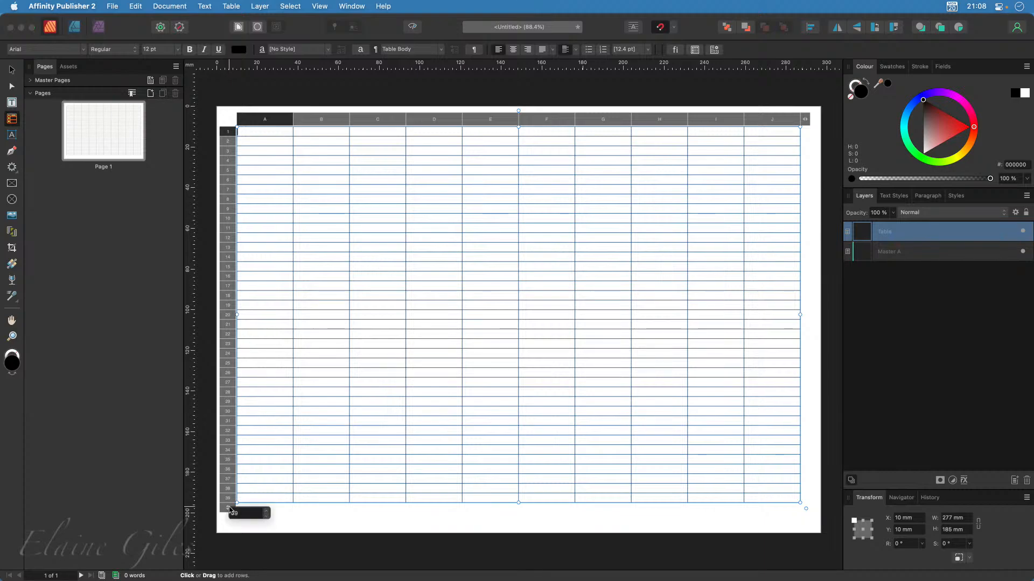
pyautogui.click(267, 518)
pyautogui.click(267, 518)
pyautogui.click(267, 518)
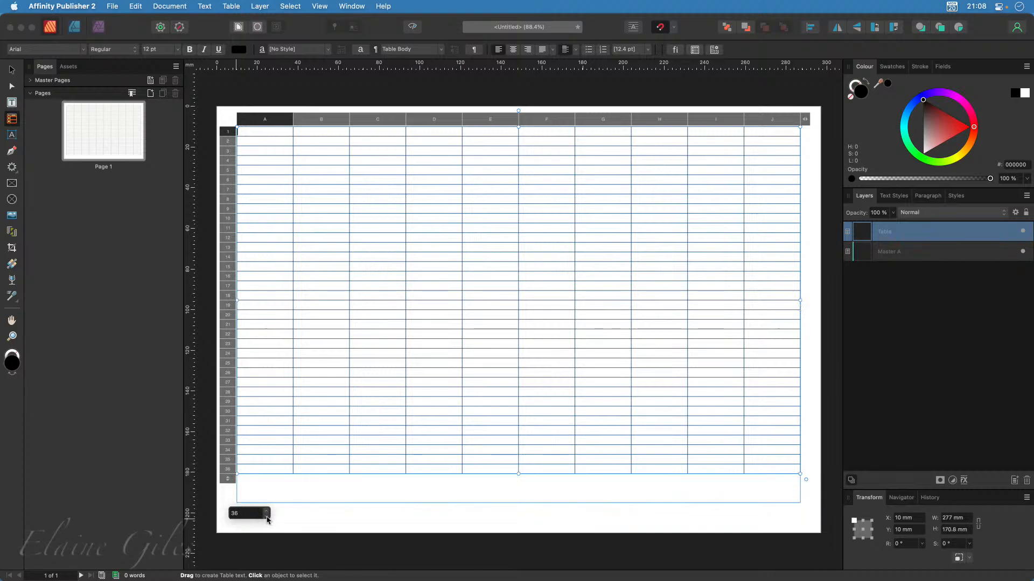
pyautogui.click(267, 518)
pyautogui.click(267, 518)
pyautogui.click(267, 518)
pyautogui.click(267, 518)
pyautogui.click(267, 518)
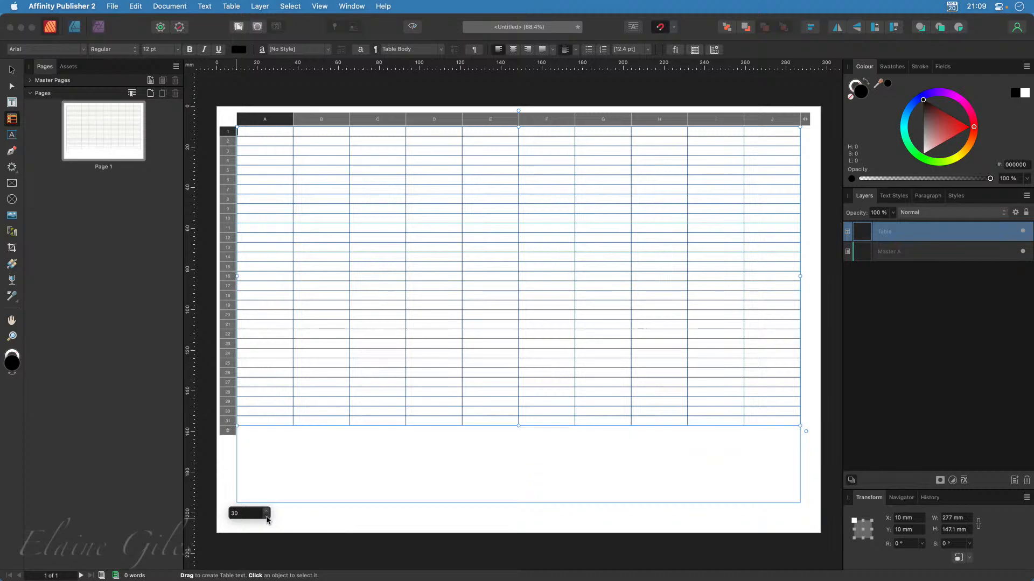
pyautogui.click(267, 518)
pyautogui.doubleClick(245, 514)
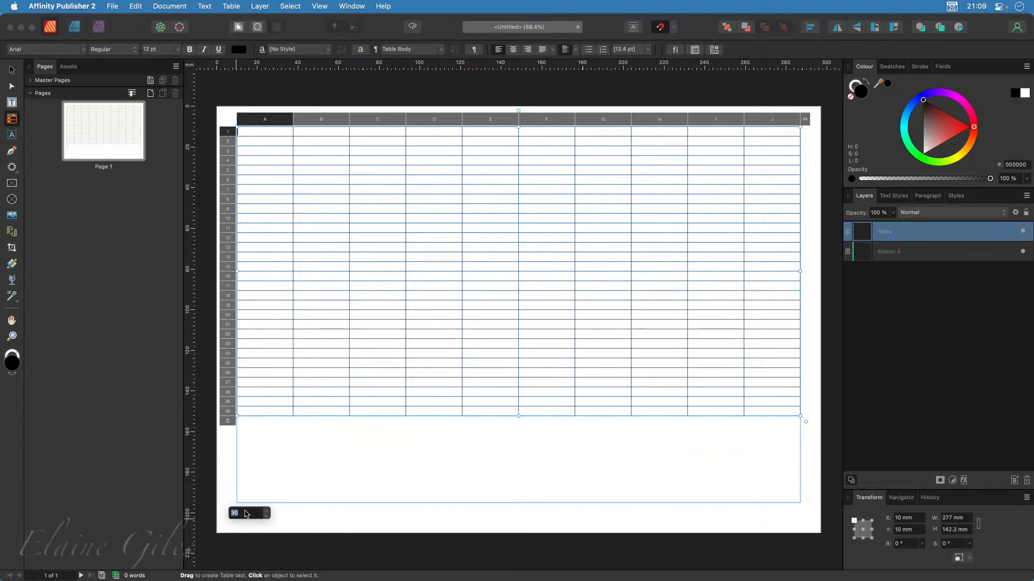
pyautogui.write('10')
pyautogui.press('Return')
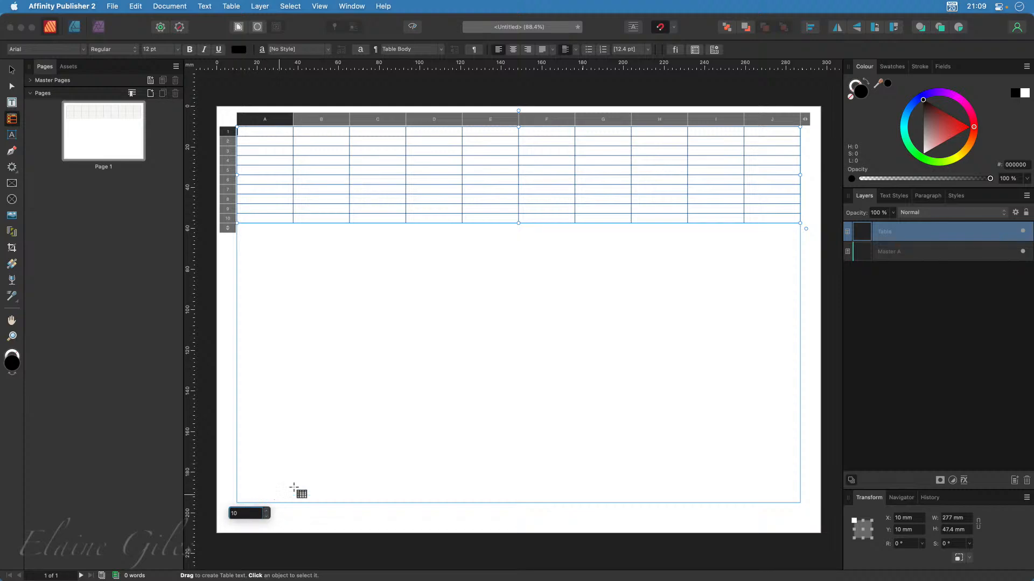
# Set the table to 6 columns and stretch its lower edge down to the page's bottom margin
pyautogui.click(806, 121)
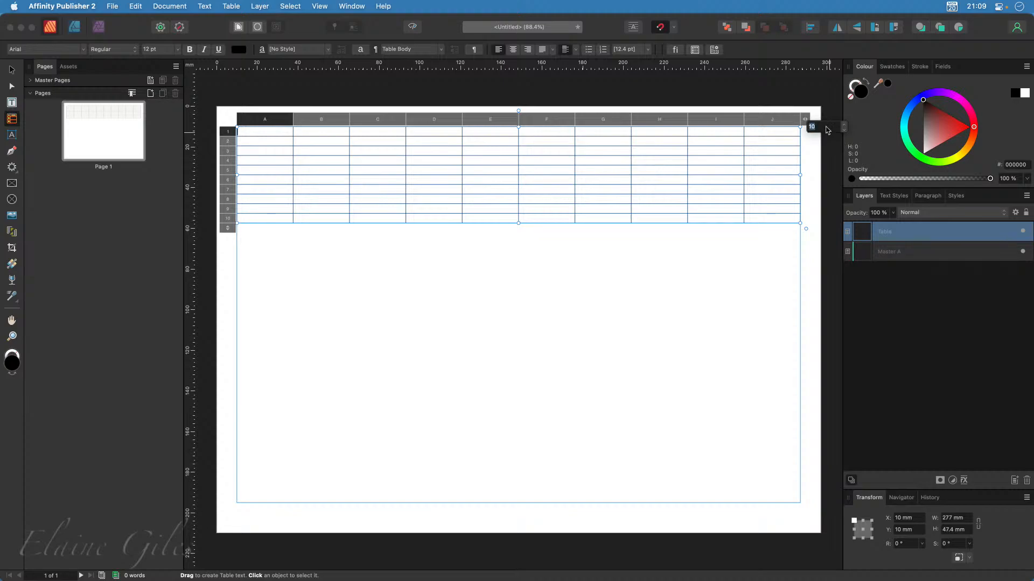
pyautogui.write('6')
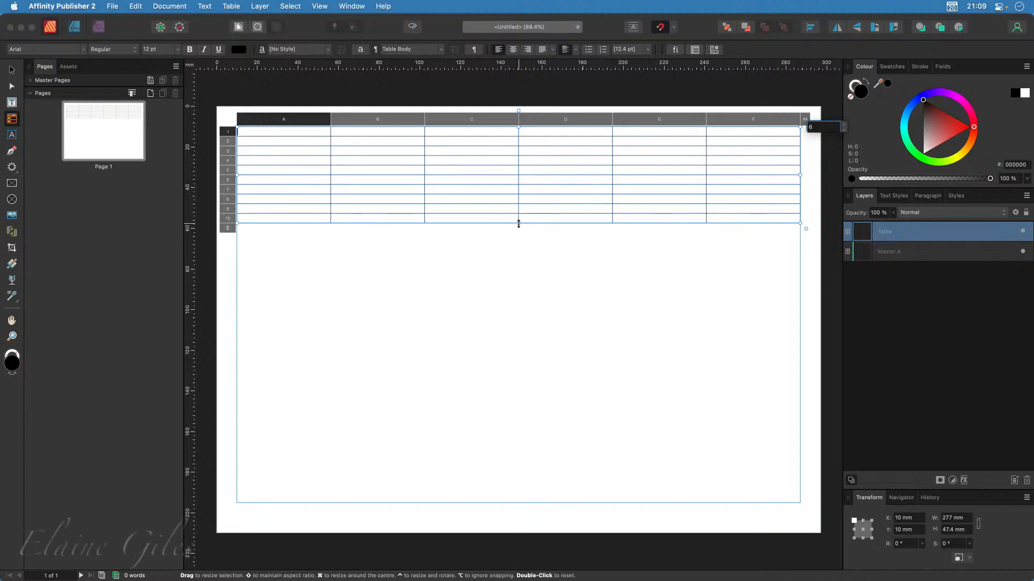
pyautogui.moveTo(518, 222); pyautogui.dragTo(522, 504)
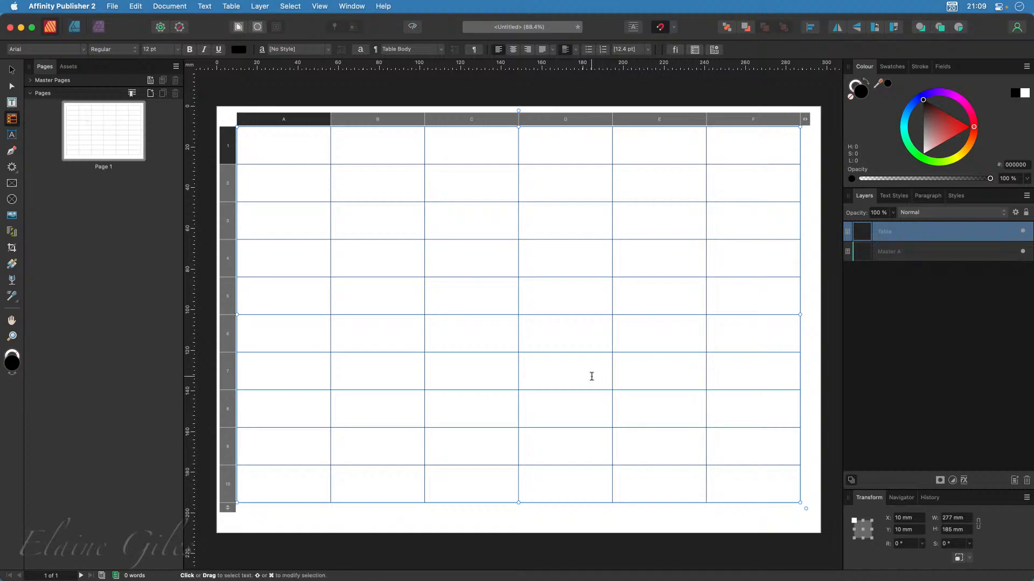
# Switch to the Vertical & Horizontal Planner Page Data workbook in Excel and enlarge its window to fill the screen
pyautogui.click(378, 143)
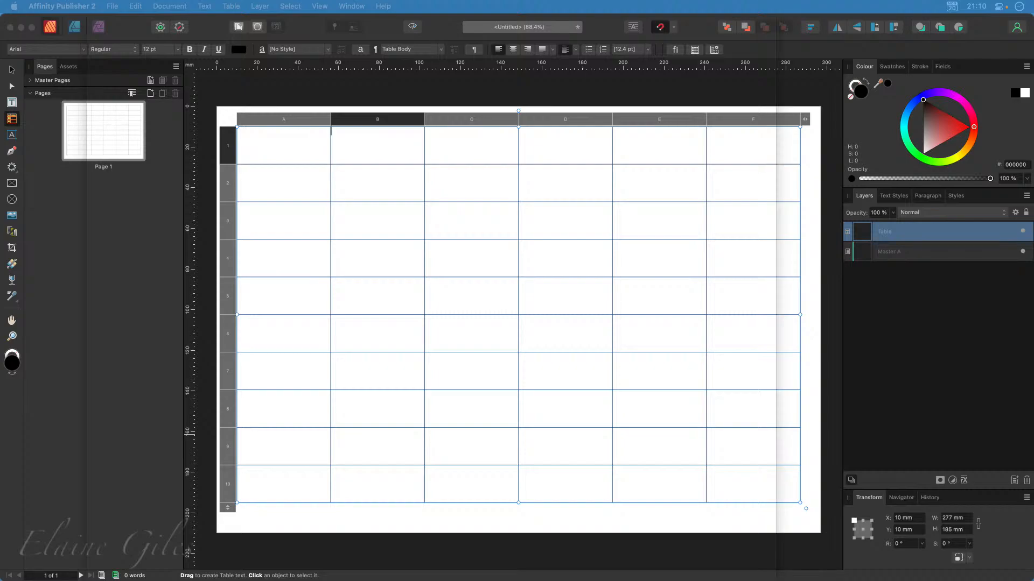
pyautogui.press('super+Tab')
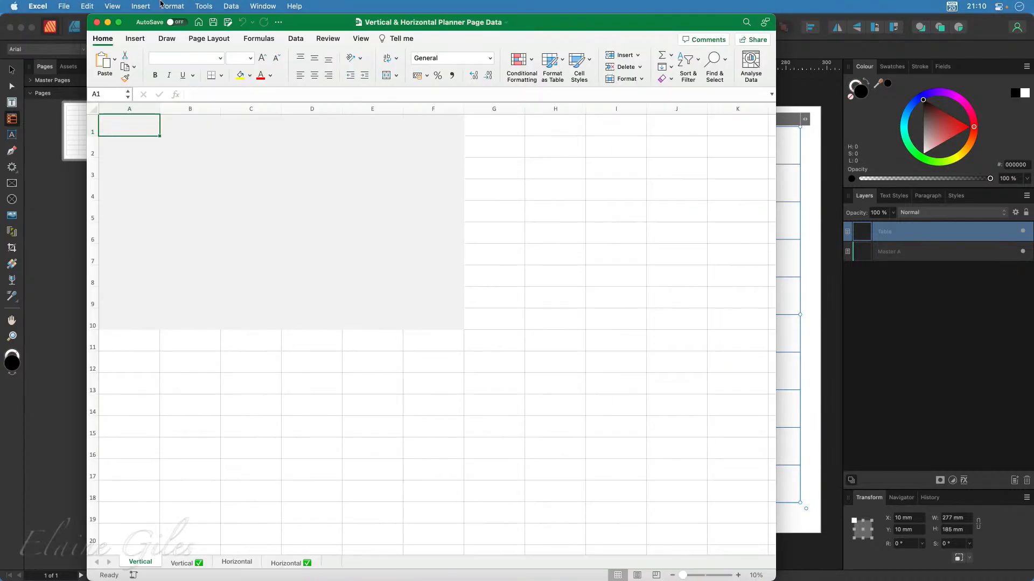
pyautogui.doubleClick(642, 24)
pyautogui.doubleClick(643, 25)
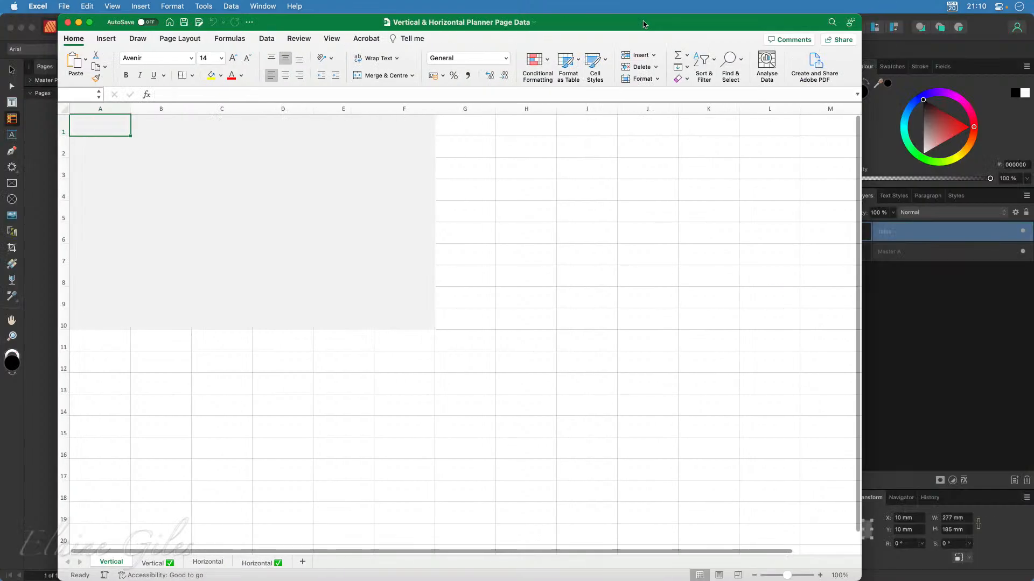
pyautogui.doubleClick(643, 24)
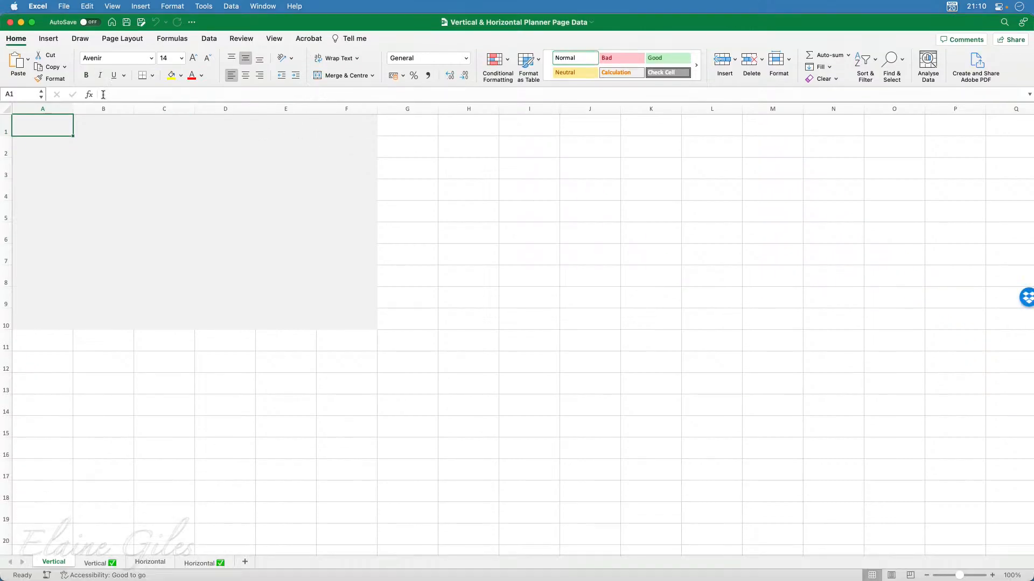
# Enter MONDAY in cell B1 of the Vertical sheet and autofill the weekdays across to FRIDAY in F1
pyautogui.click(99, 131)
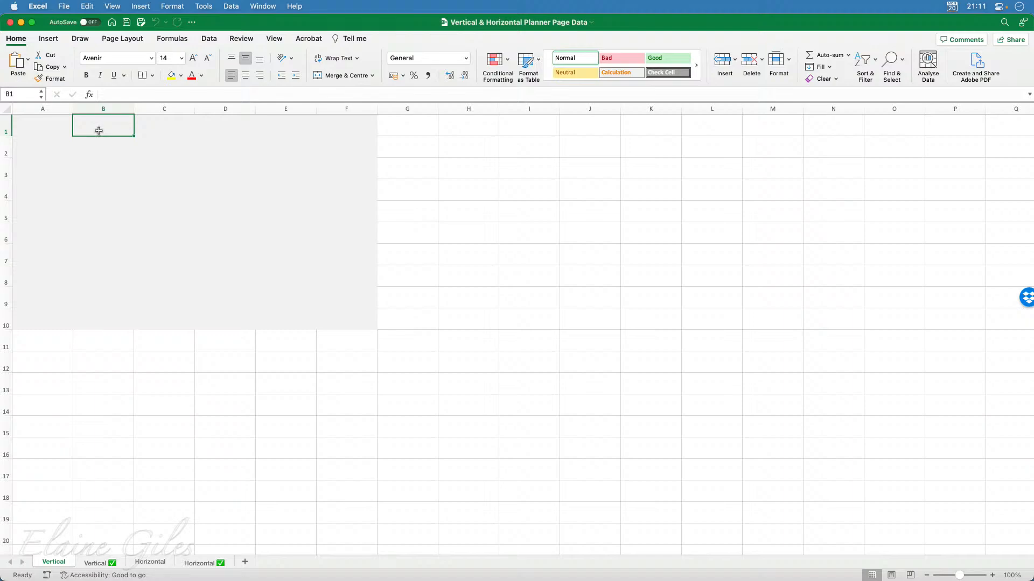
pyautogui.write('MONDAY')
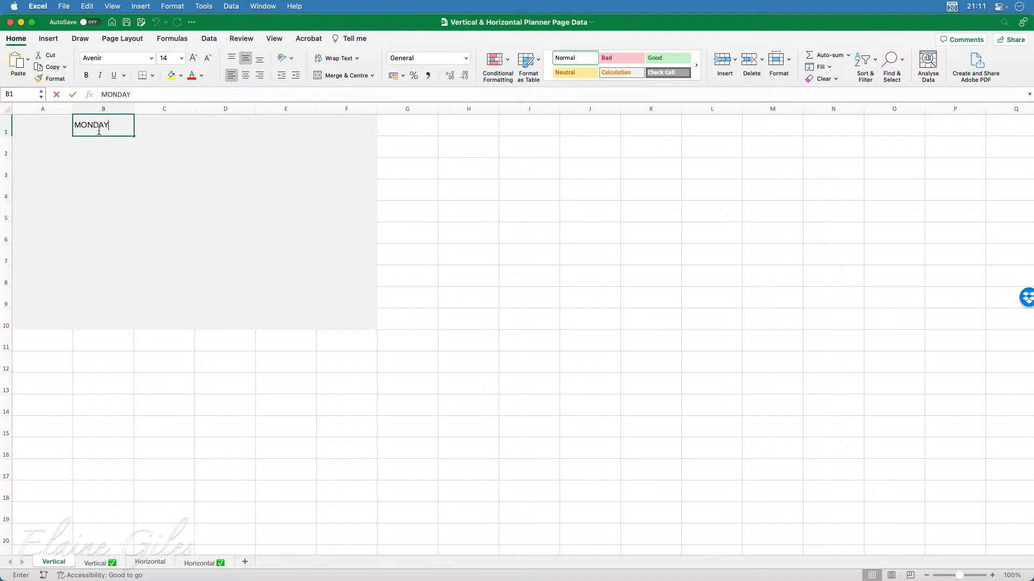
pyautogui.press('Tab')
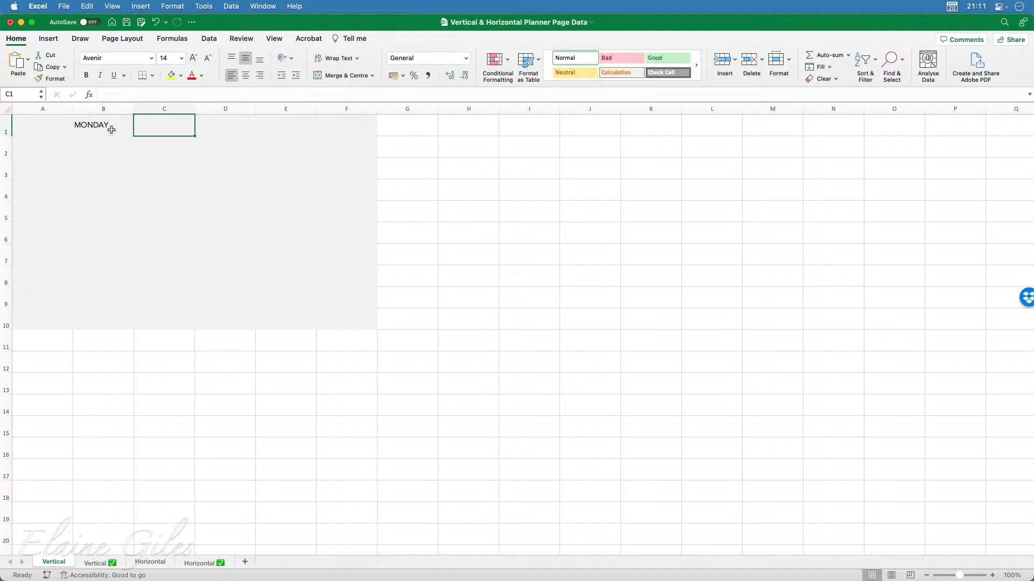
pyautogui.click(108, 127)
pyautogui.moveTo(134, 135); pyautogui.dragTo(357, 135)
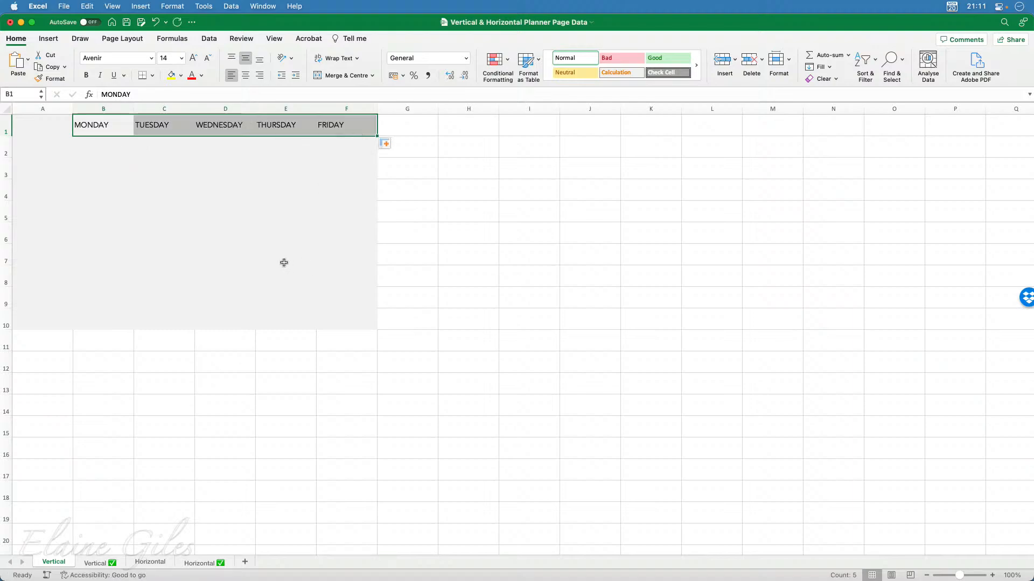
# Enter 09:00 in A2 and 10:00 in A3, and autofill the hourly times down to 17:00 in A10
pyautogui.click(47, 151)
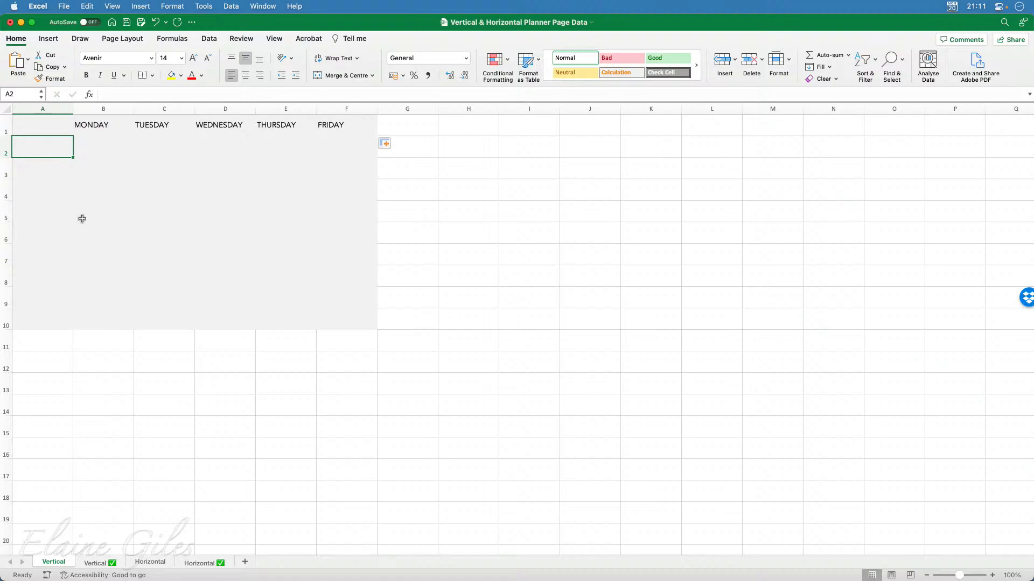
pyautogui.write('09:00')
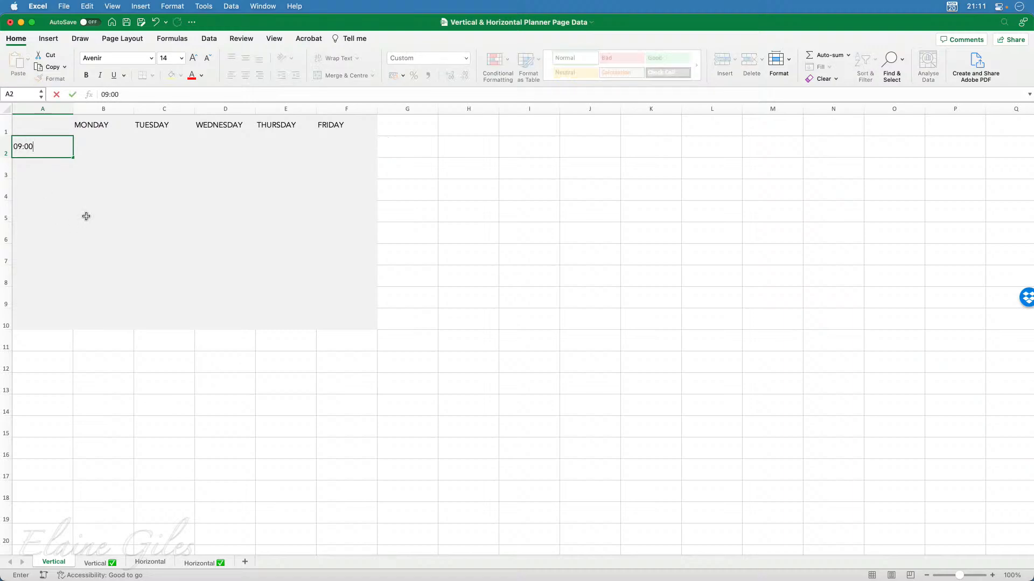
pyautogui.press('Return')
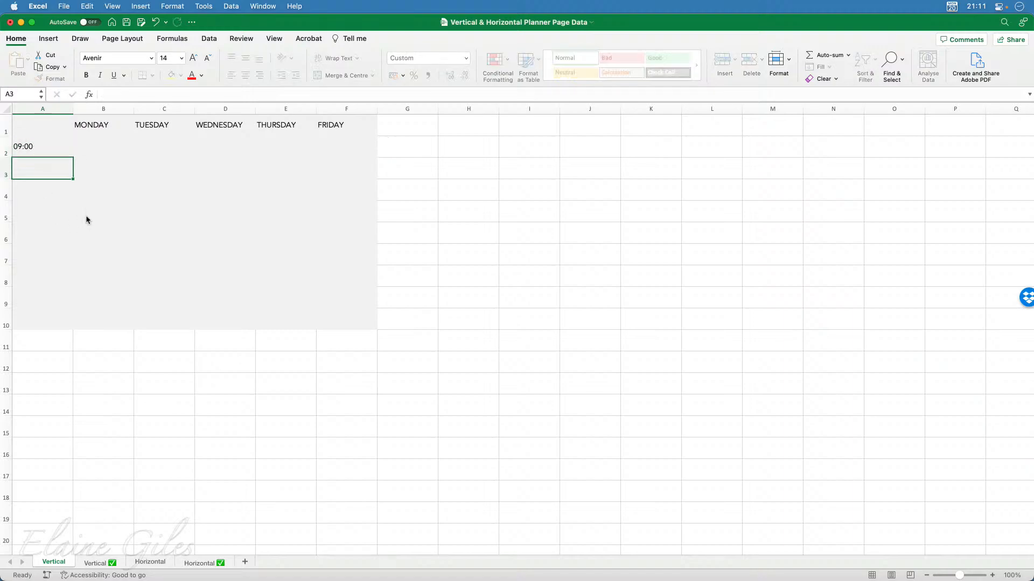
pyautogui.write('10:00')
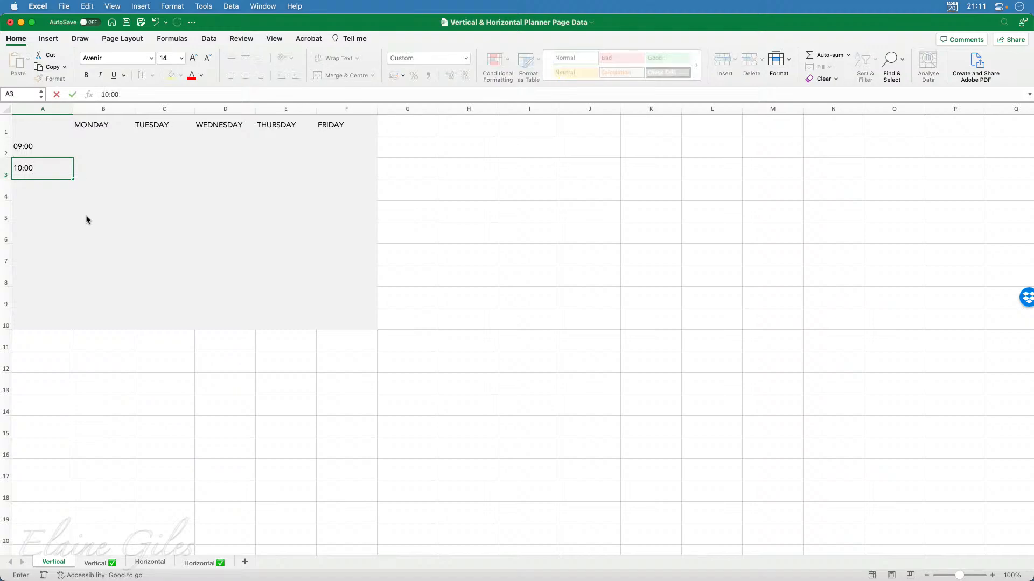
pyautogui.click(48, 147)
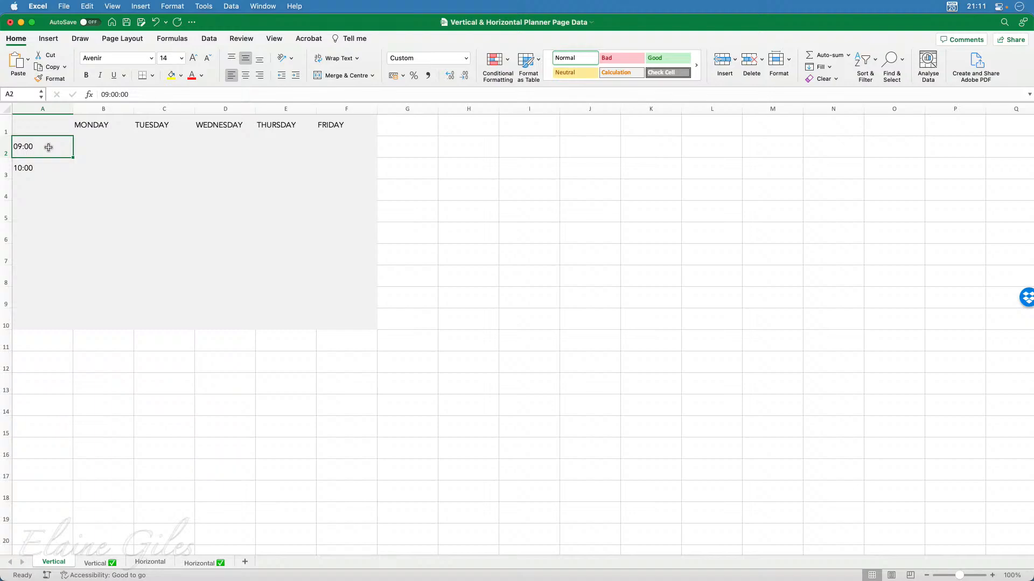
pyautogui.moveTo(48, 147); pyautogui.dragTo(50, 169)
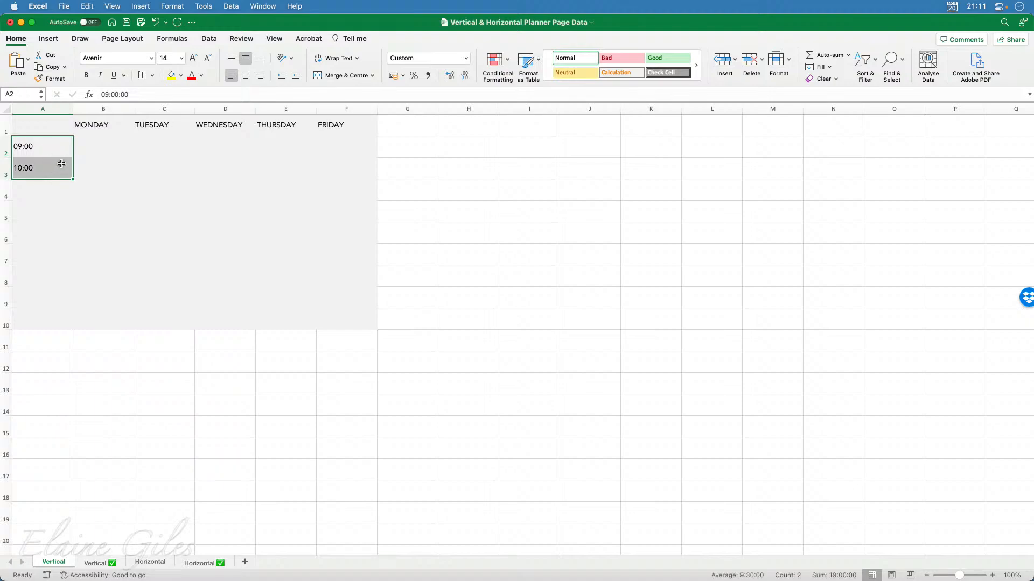
pyautogui.moveTo(74, 180); pyautogui.dragTo(65, 328)
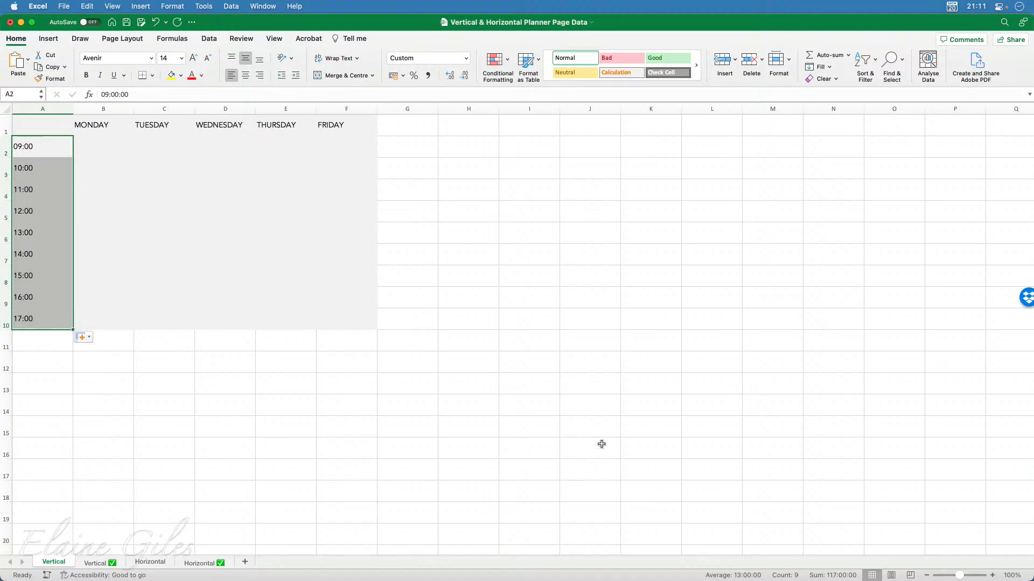
pyautogui.click(226, 406)
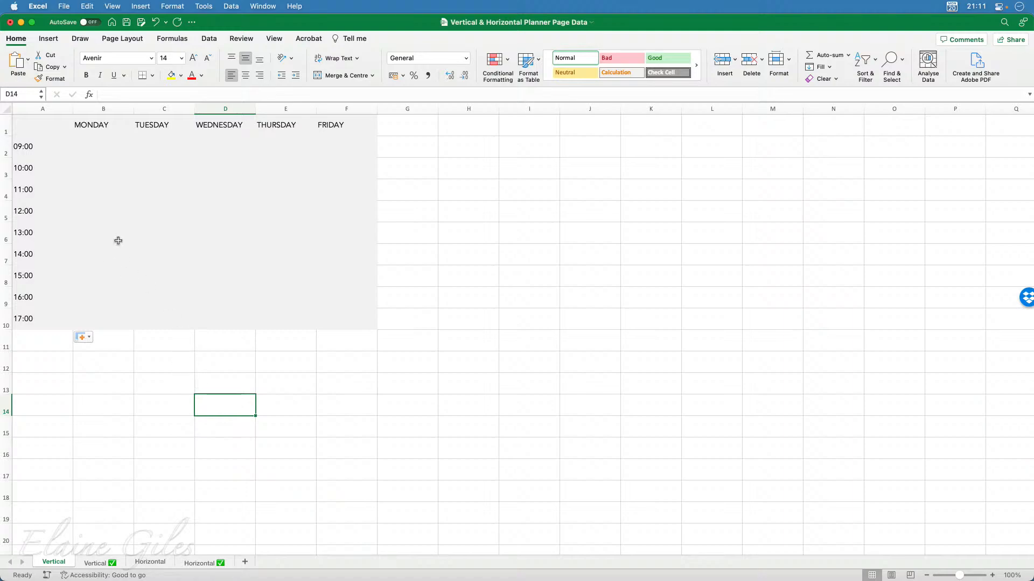
# Copy the weekday headings in B1:F1 and switch back to the table in Affinity Publisher
pyautogui.click(100, 130)
pyautogui.moveTo(99, 130); pyautogui.dragTo(362, 133)
pyautogui.press('super+c')
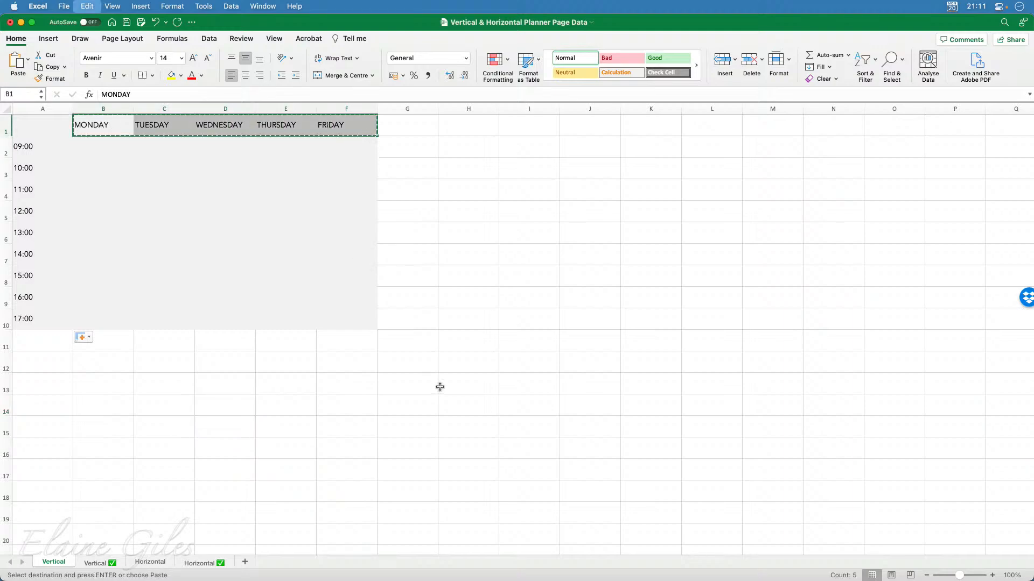
pyautogui.moveTo(662, 29); pyautogui.dragTo(0, 291)
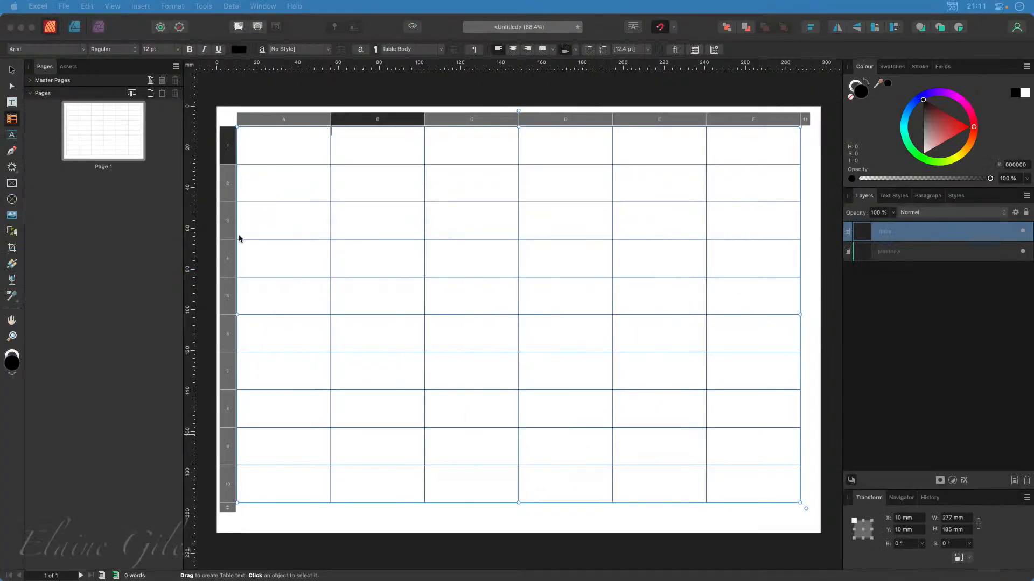
# Try pasting the copied weekday headings into the single table cell B1, and undo the paste
pyautogui.click(377, 147)
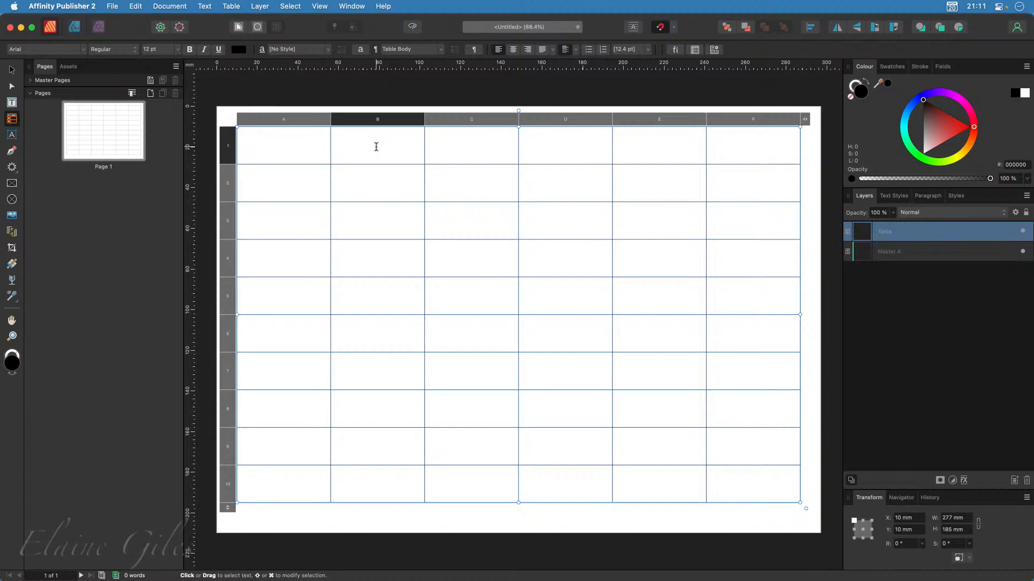
pyautogui.press('super+v')
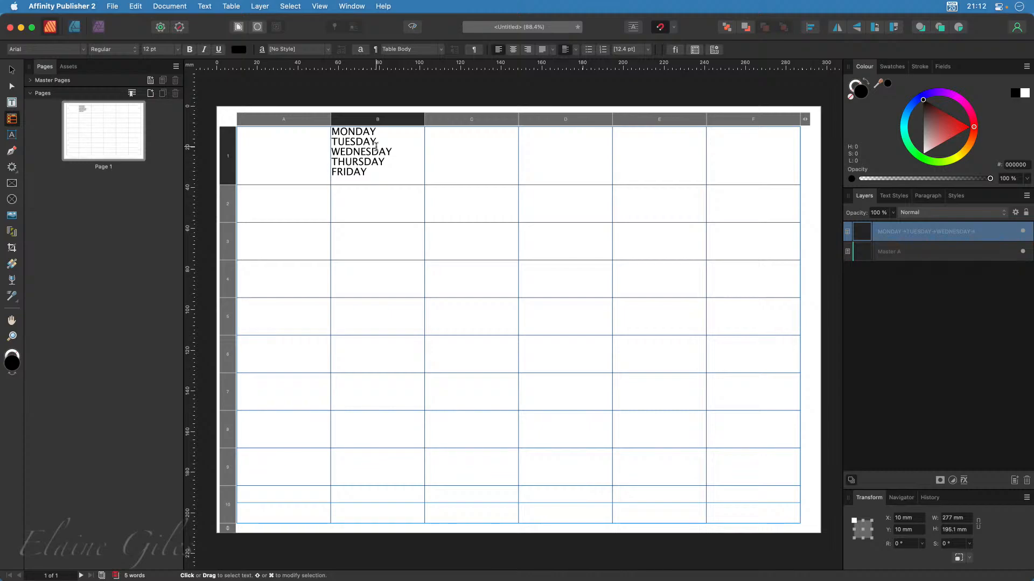
pyautogui.press('super+z')
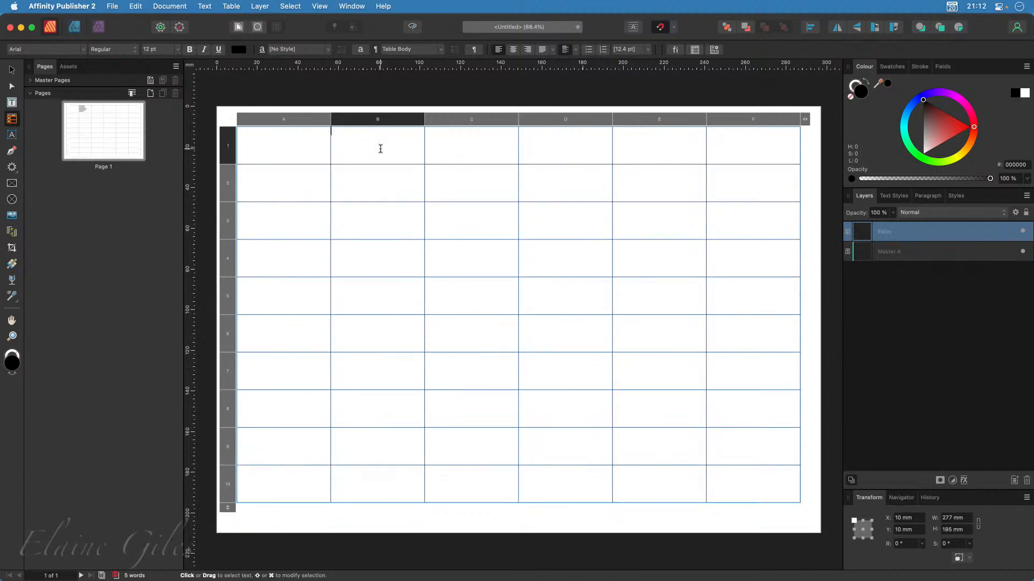
# Paste the weekday headings into table cells B1:F1 and the hourly times into A2:A10
pyautogui.moveTo(402, 143); pyautogui.dragTo(748, 136)
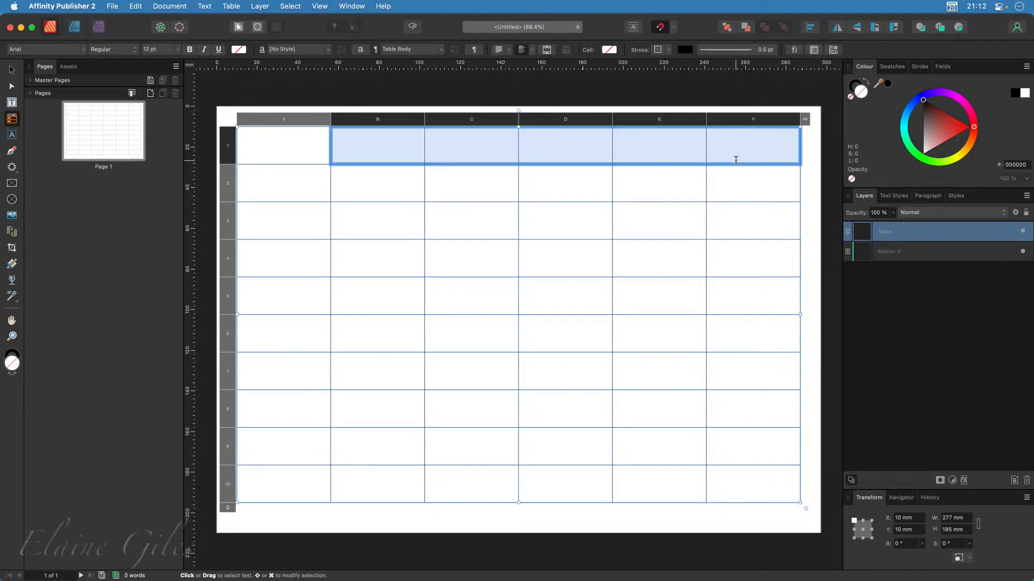
pyautogui.press('super+v')
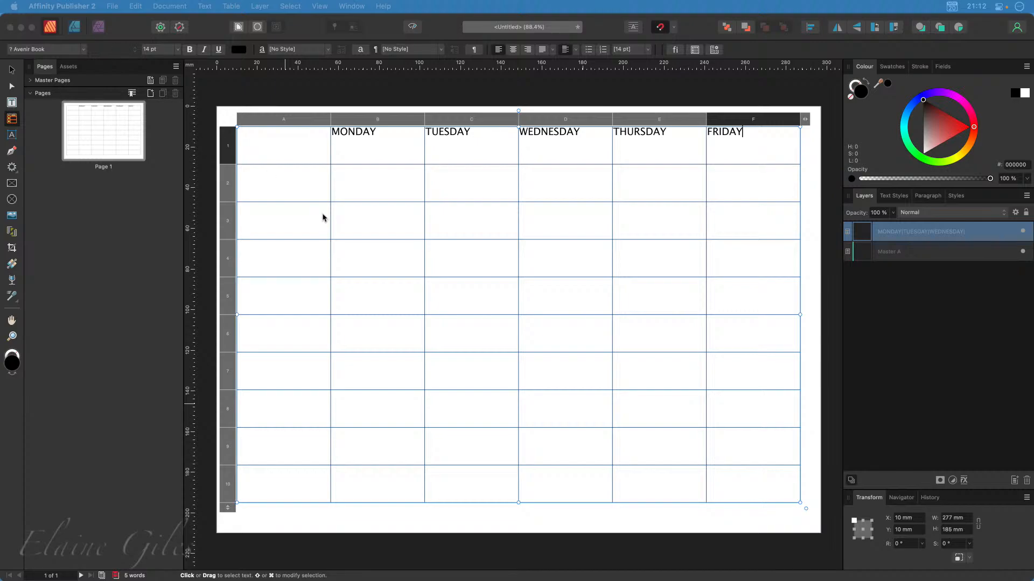
pyautogui.click(306, 195)
pyautogui.moveTo(291, 188); pyautogui.dragTo(283, 488)
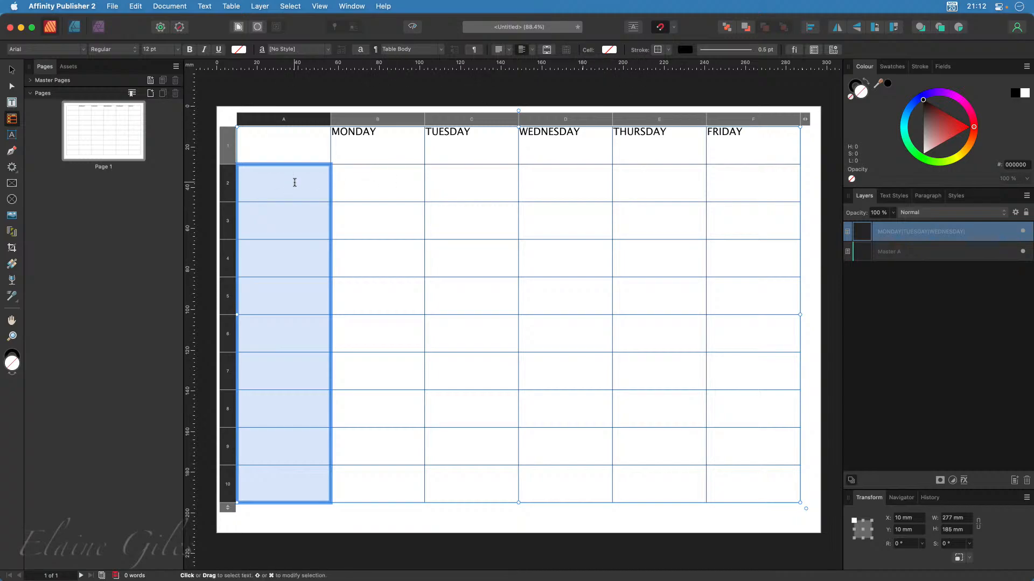
pyautogui.press('super+v')
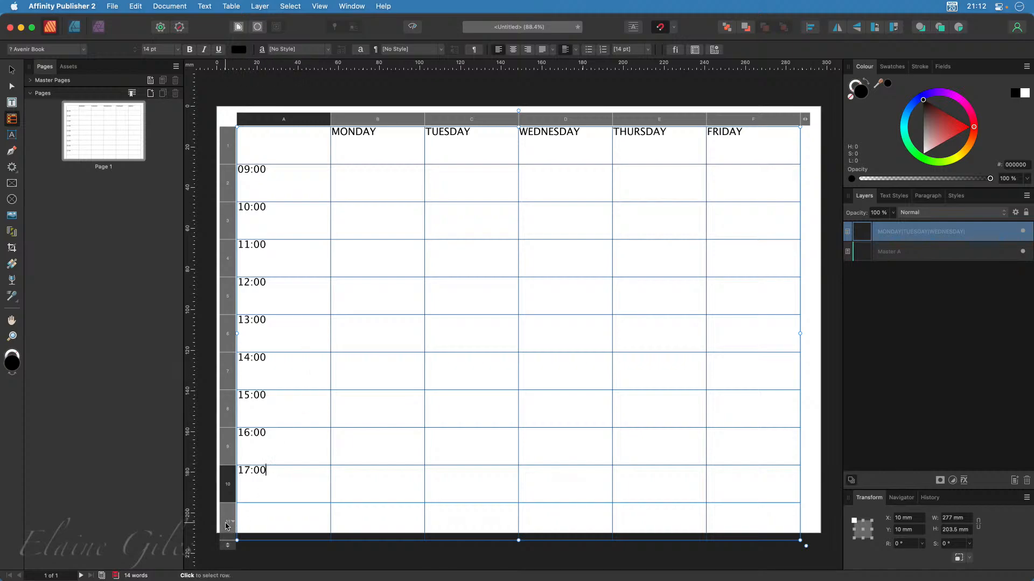
# Delete the surplus empty row below the 17:00 row of the table
pyautogui.click(229, 518)
pyautogui.rightClick(229, 515)
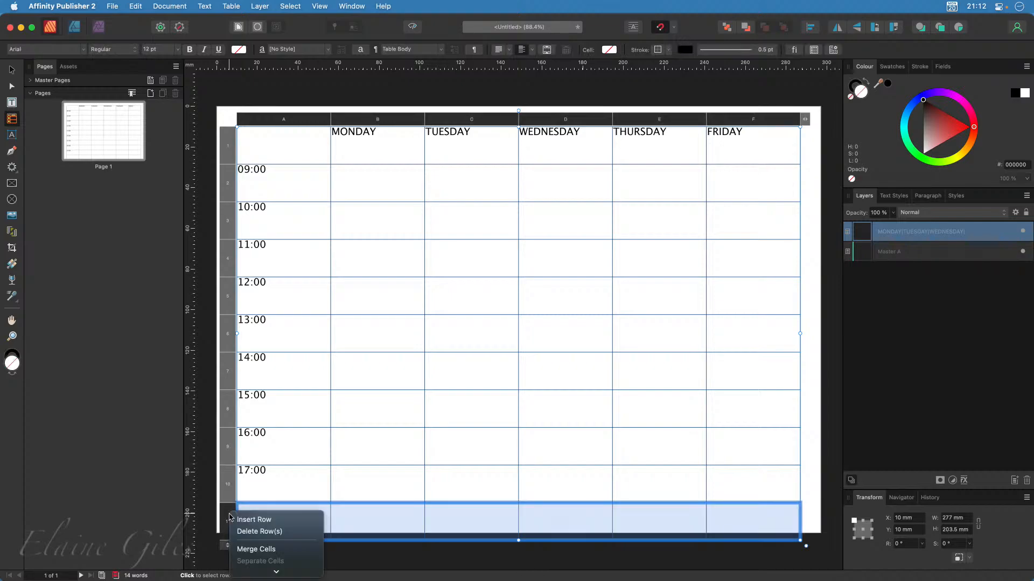
pyautogui.click(256, 532)
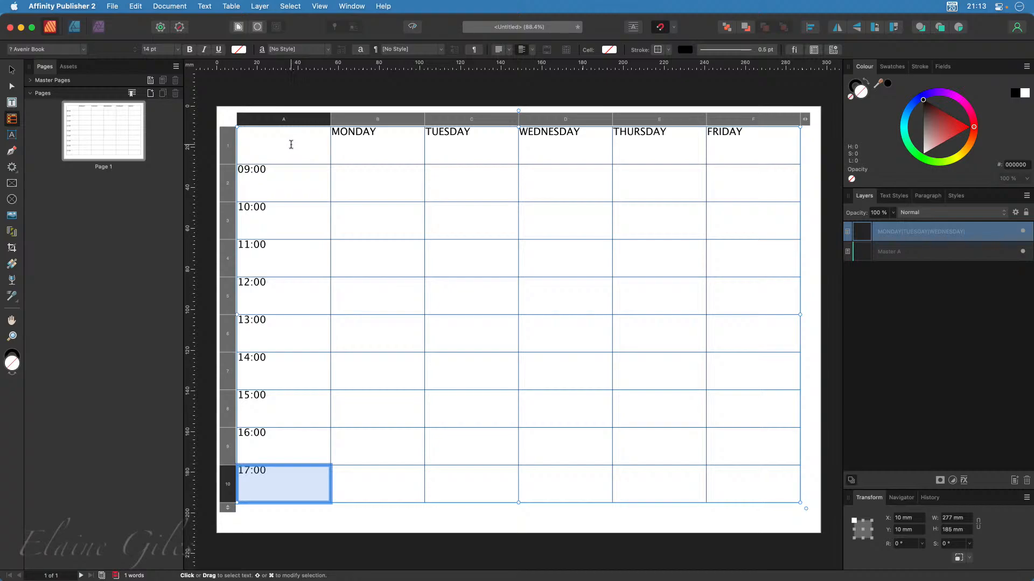
# Centre the contents of all table cells from A1 to F10 vertically
pyautogui.moveTo(294, 141); pyautogui.dragTo(748, 482)
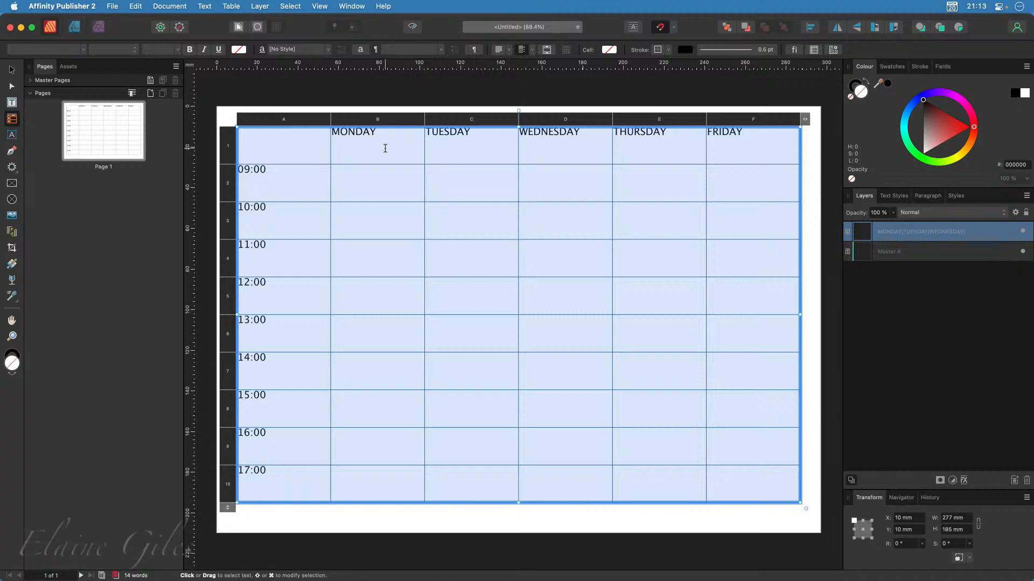
pyautogui.click(533, 52)
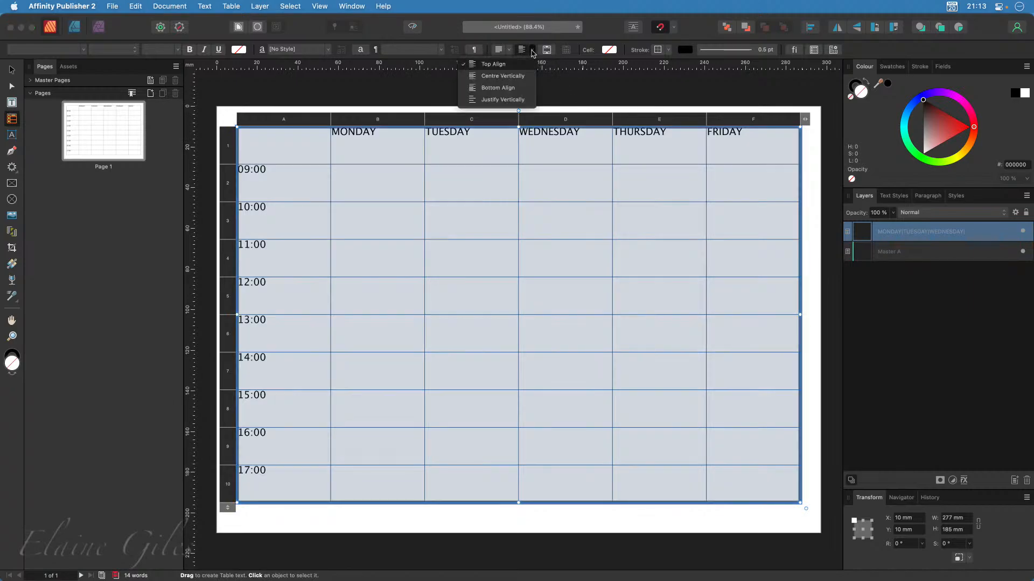
pyautogui.click(520, 82)
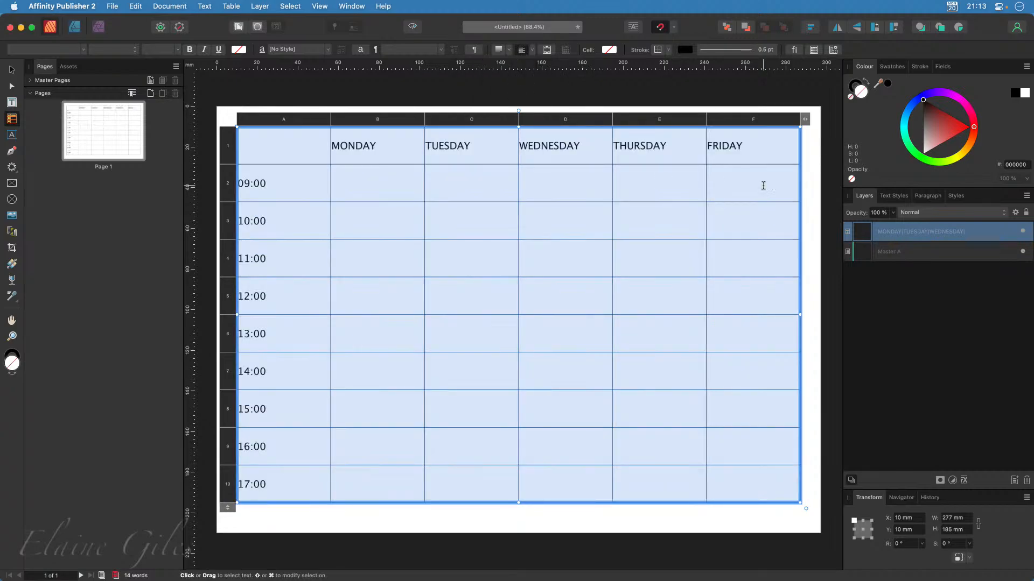
pyautogui.click(294, 191)
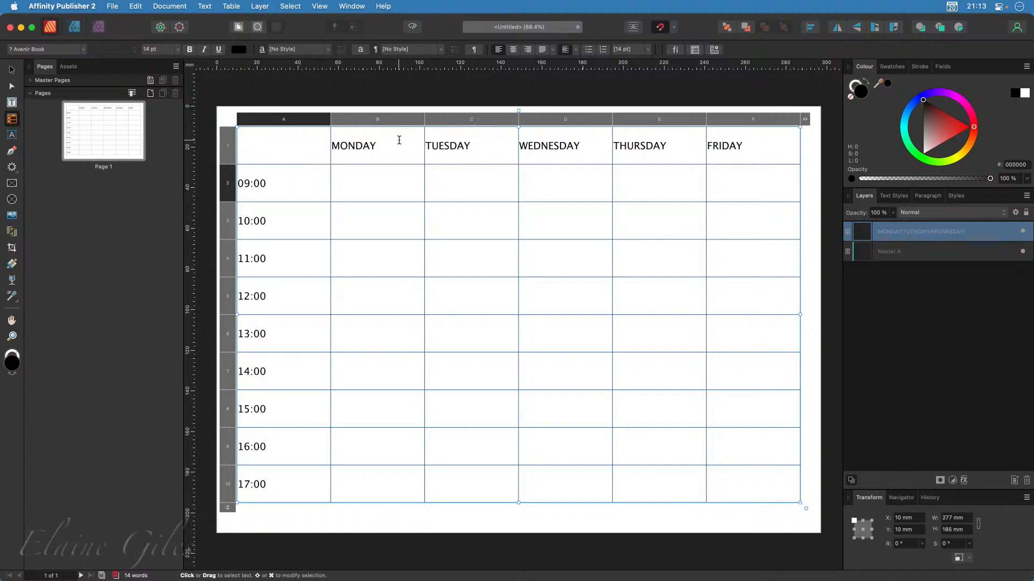
# Centre the weekday headings in cells B1:F1 horizontally
pyautogui.moveTo(393, 147); pyautogui.dragTo(745, 146)
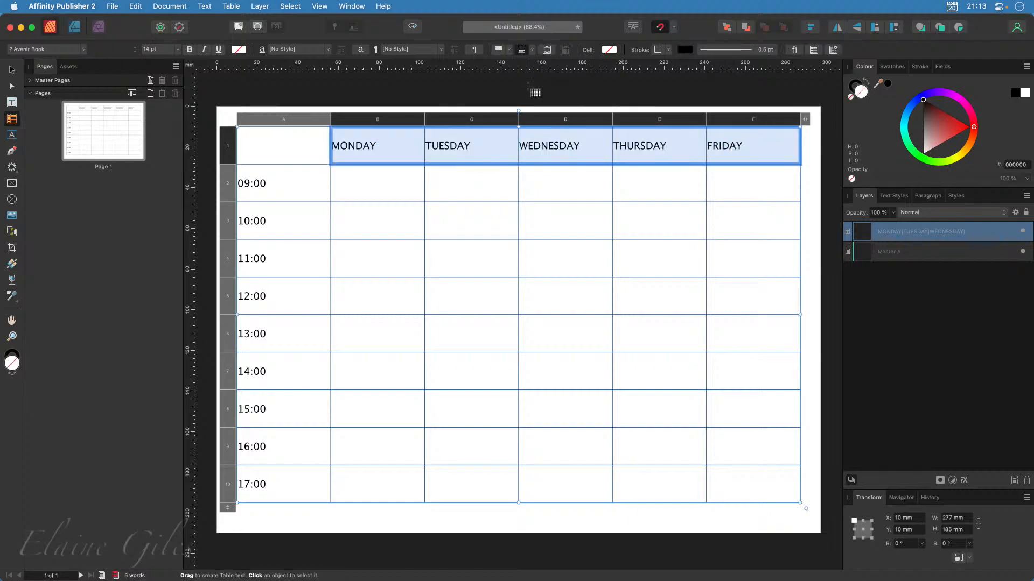
pyautogui.click(510, 50)
pyautogui.click(452, 76)
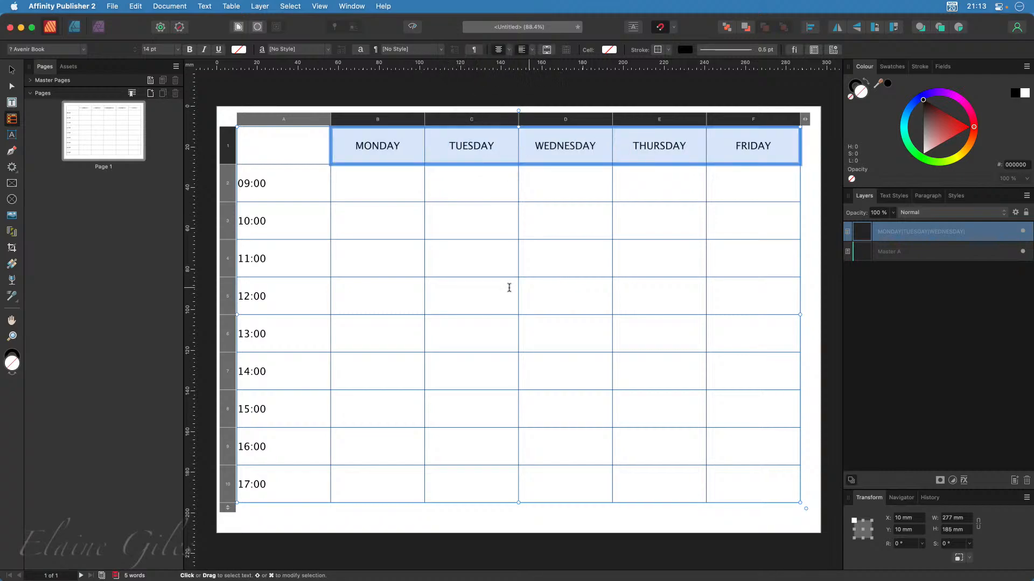
pyautogui.click(276, 181)
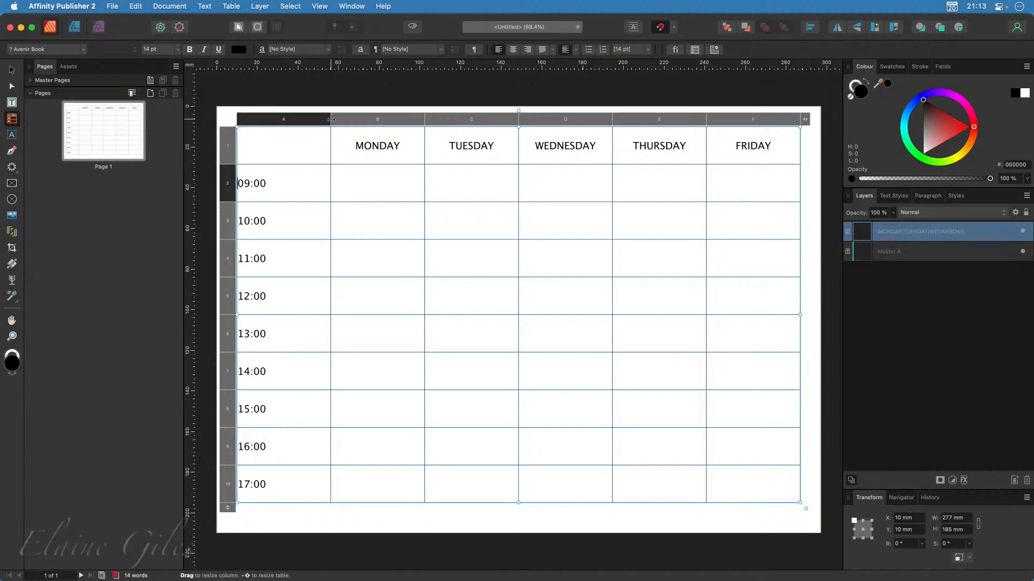
# Narrow column A to fit the hourly times, and undo a trial reduction of the last row's height
pyautogui.moveTo(328, 119); pyautogui.dragTo(276, 125)
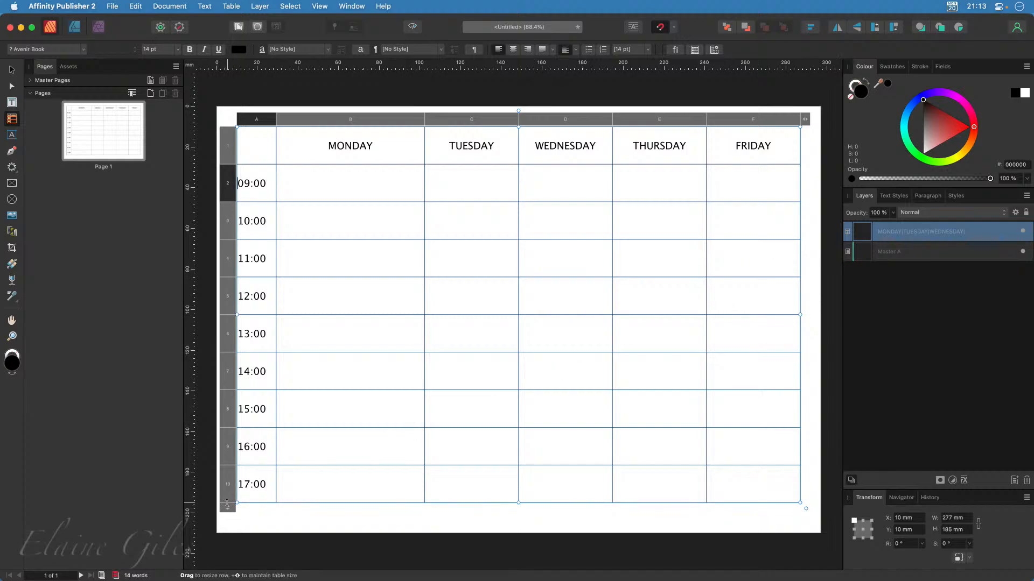
pyautogui.moveTo(227, 504); pyautogui.dragTo(227, 480)
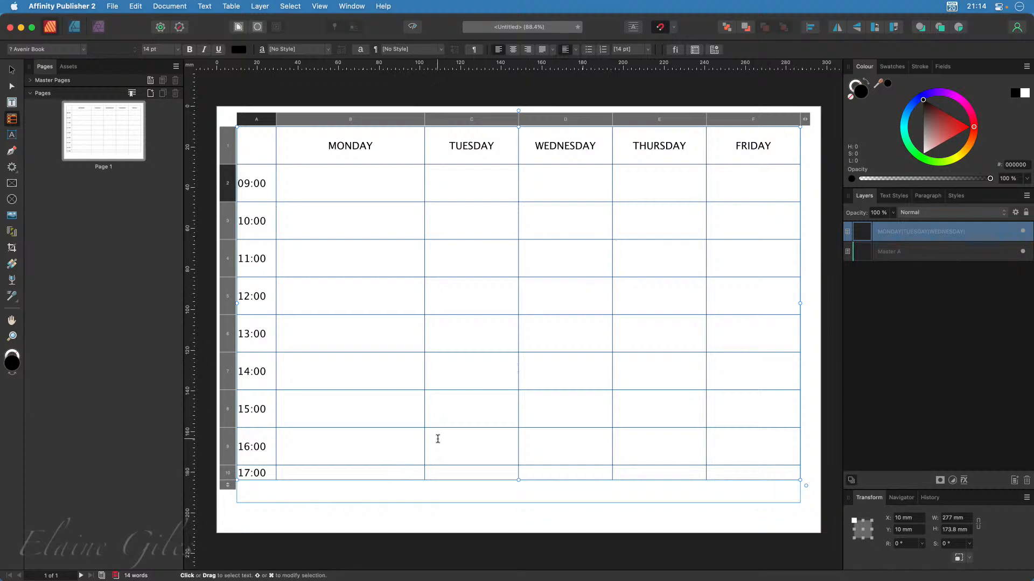
pyautogui.press('super+z')
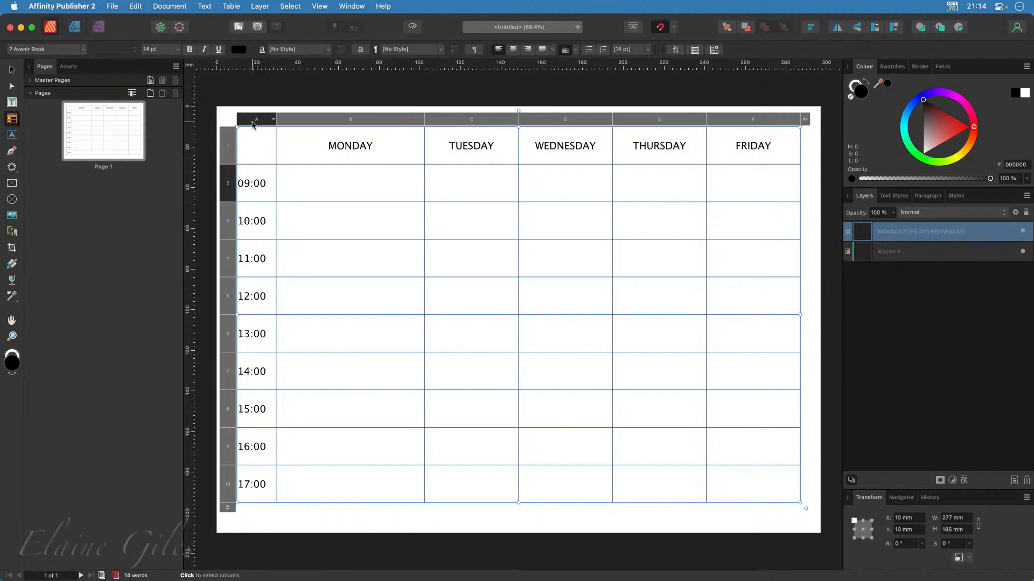
# Centre the hourly times in cells A2:A10 horizontally
pyautogui.moveTo(258, 149); pyautogui.dragTo(260, 480)
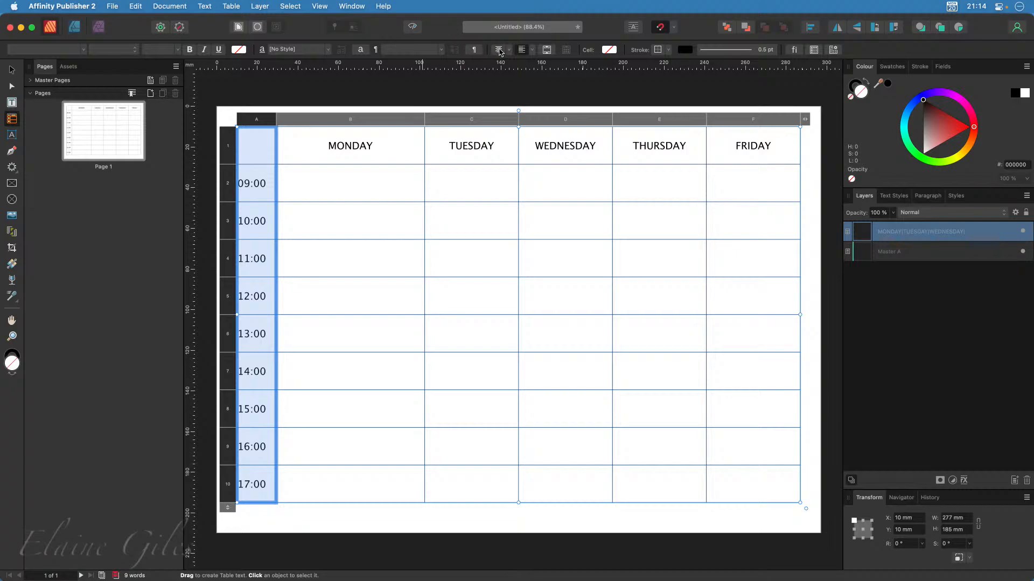
pyautogui.click(263, 184)
pyautogui.moveTo(263, 184); pyautogui.dragTo(254, 486)
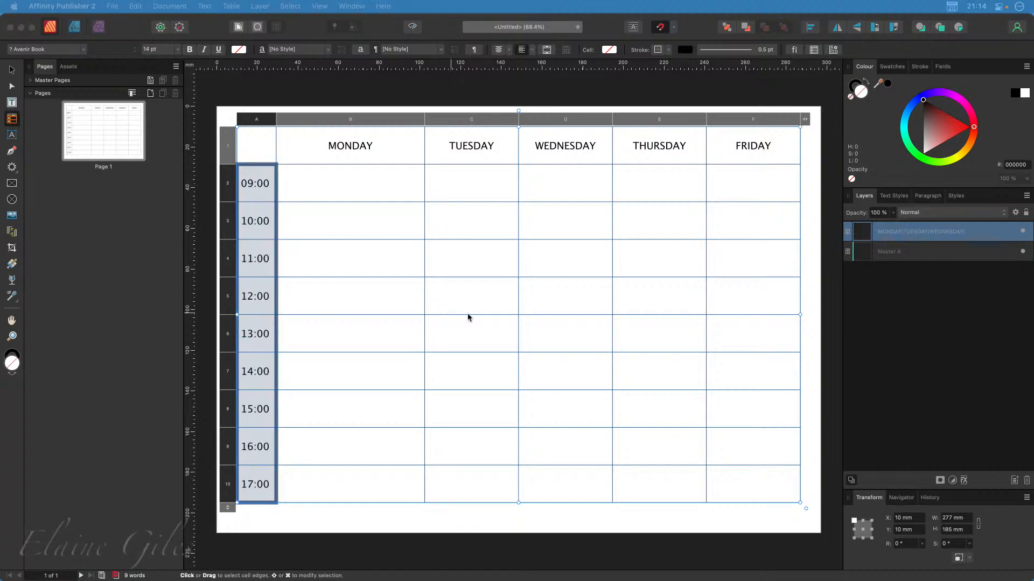
pyautogui.click(590, 293)
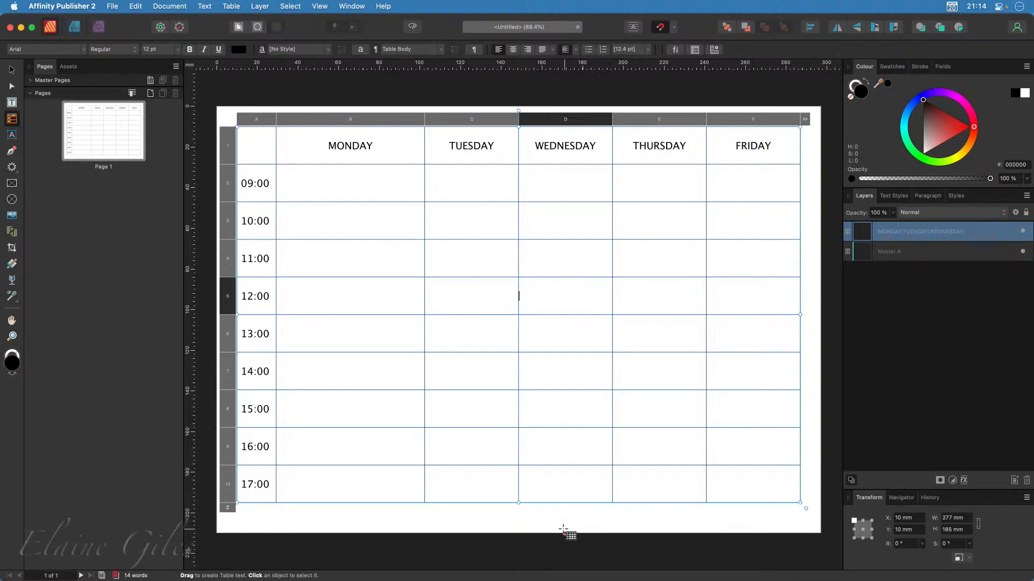
# Evenly distribute the five weekday columns B to F across the table
pyautogui.click(375, 120)
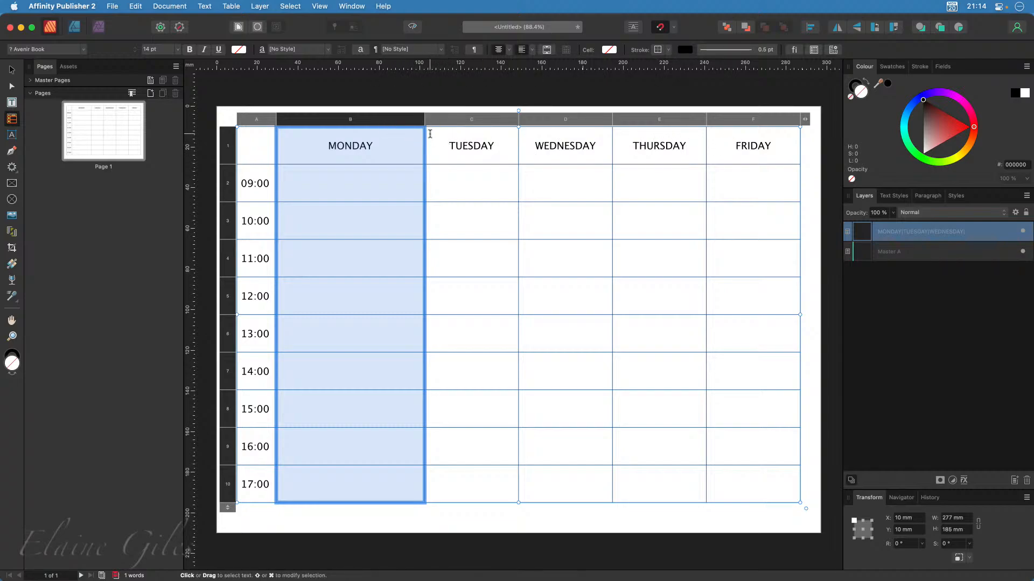
pyautogui.keyDown('shift'); pyautogui.click(739, 119); pyautogui.keyUp('shift')
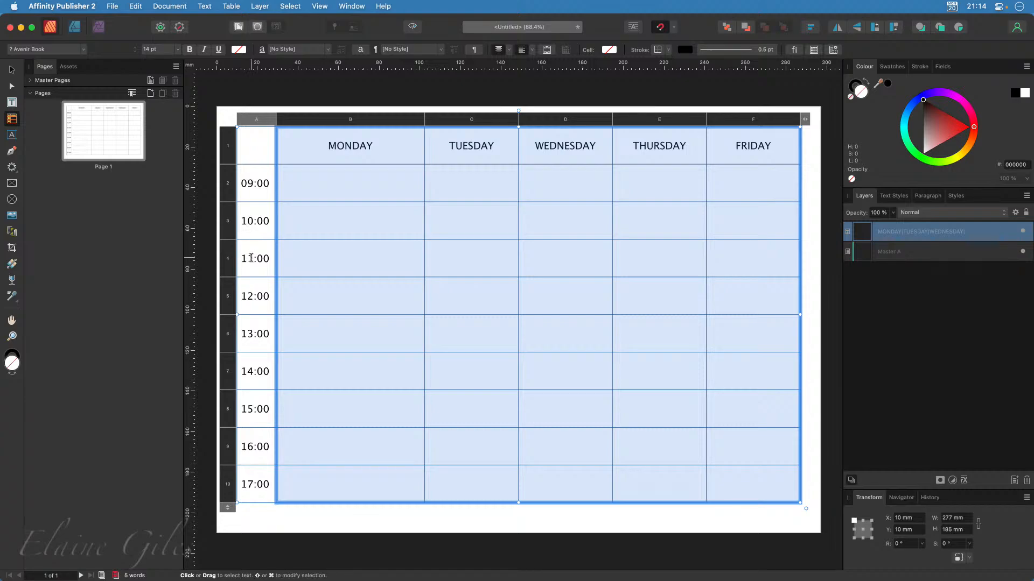
pyautogui.rightClick(368, 120)
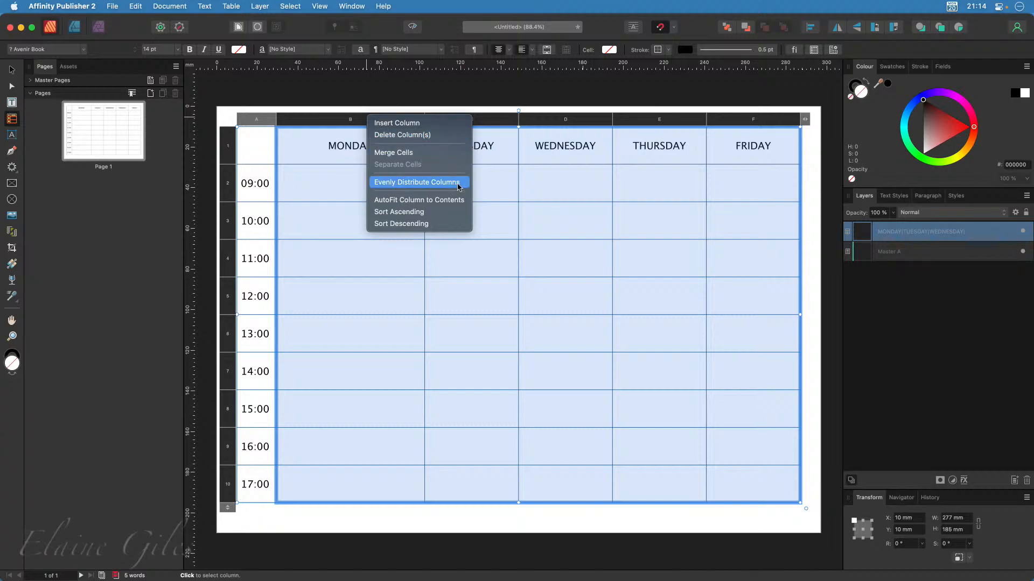
pyautogui.click(460, 185)
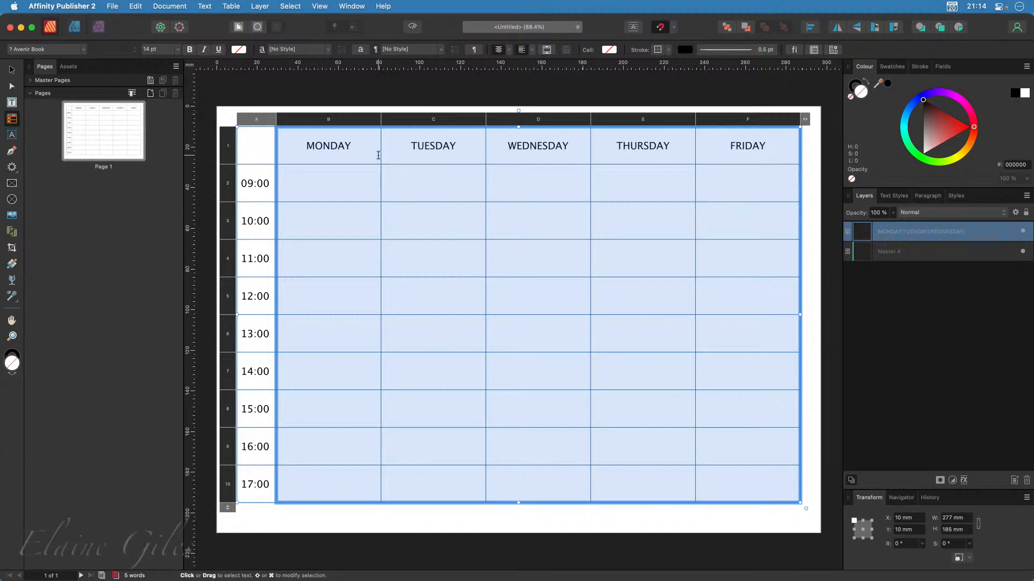
pyautogui.click(373, 154)
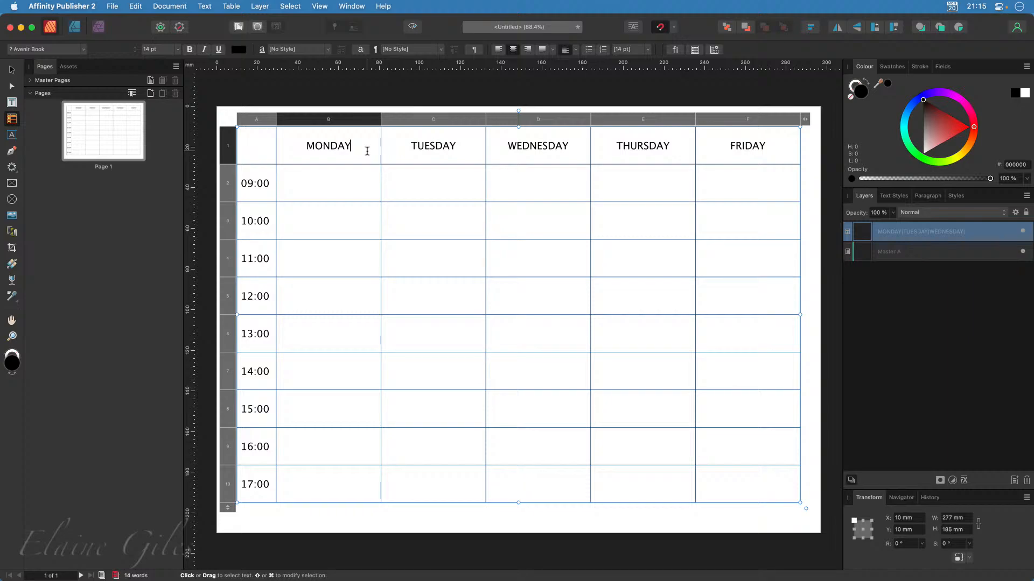
# Format the weekday headings in B1:F1 with the favourite font Poppins at 20 pt
pyautogui.moveTo(367, 151); pyautogui.dragTo(758, 148)
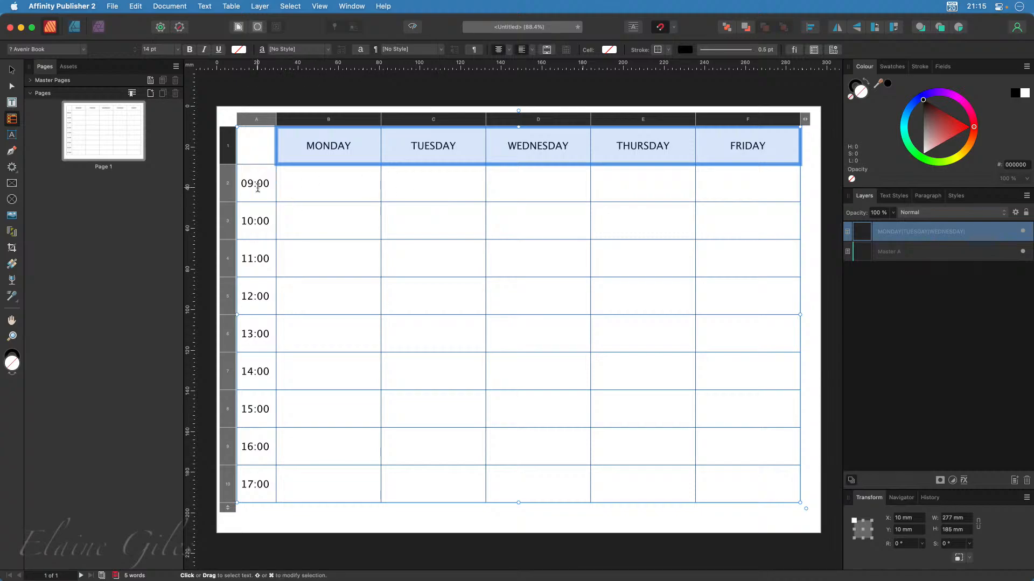
pyautogui.click(84, 50)
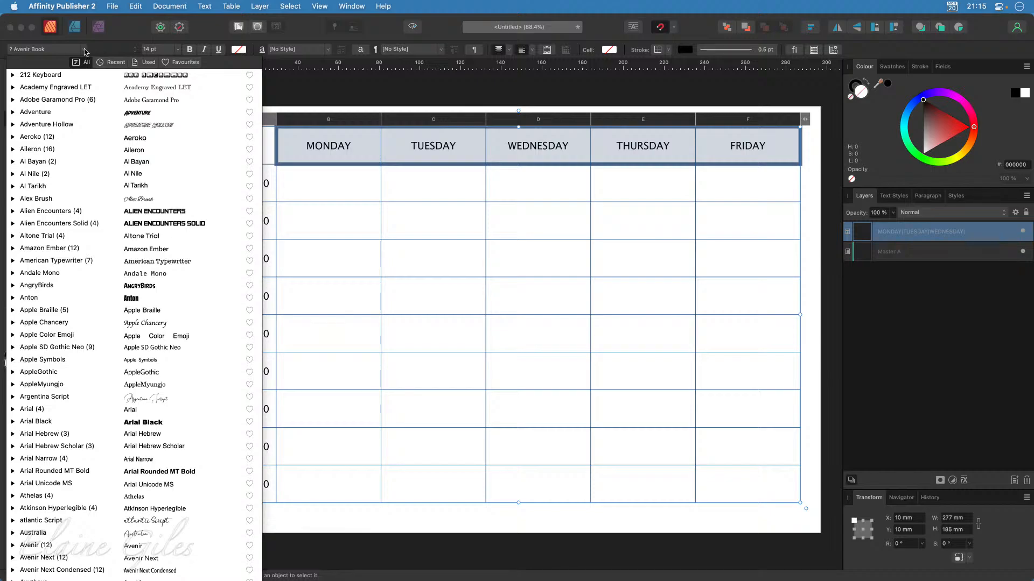
pyautogui.scroll(-15, 110, 214)
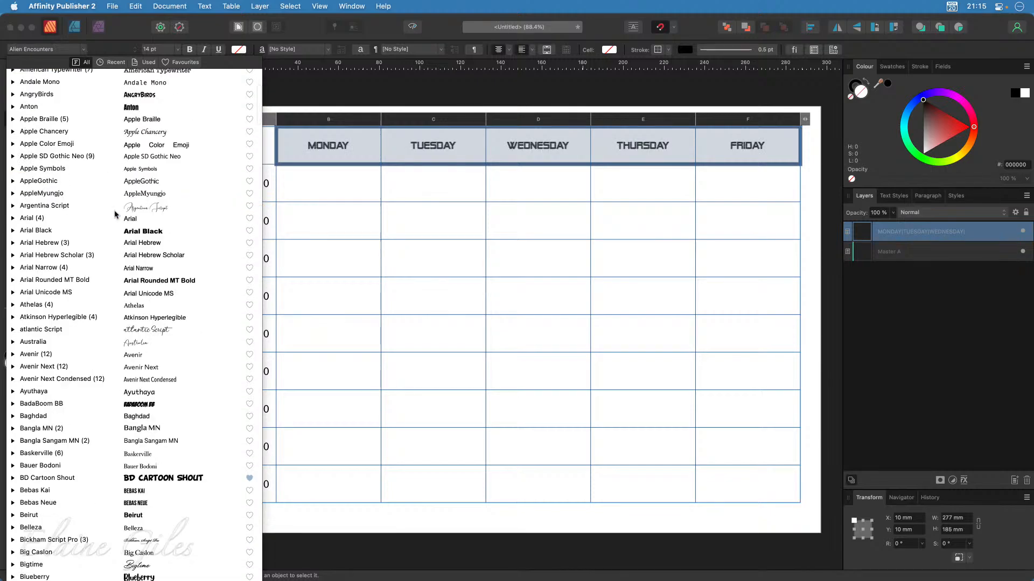
pyautogui.scroll(-20, 114, 214)
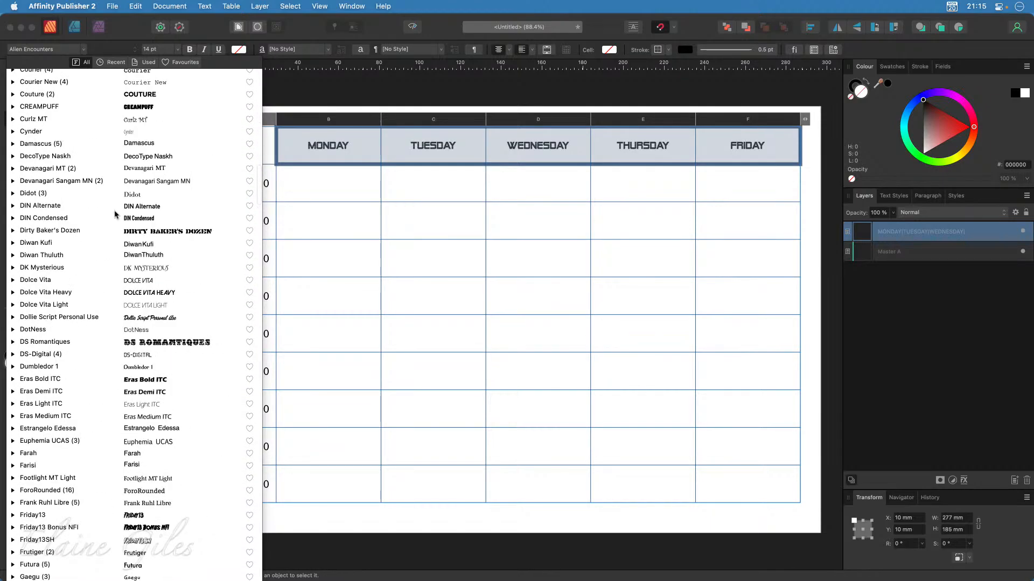
pyautogui.scroll(20, 115, 214)
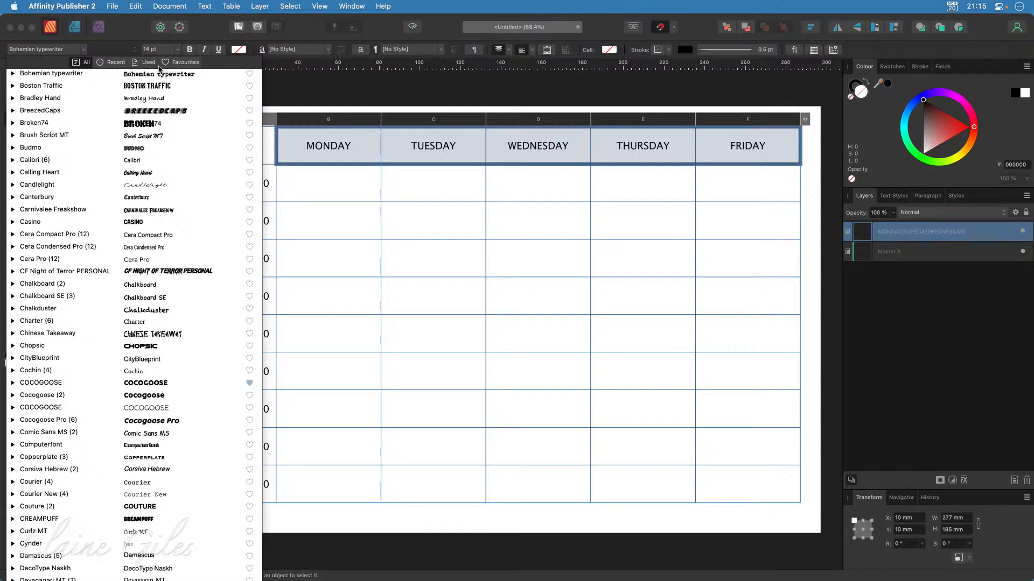
pyautogui.click(183, 63)
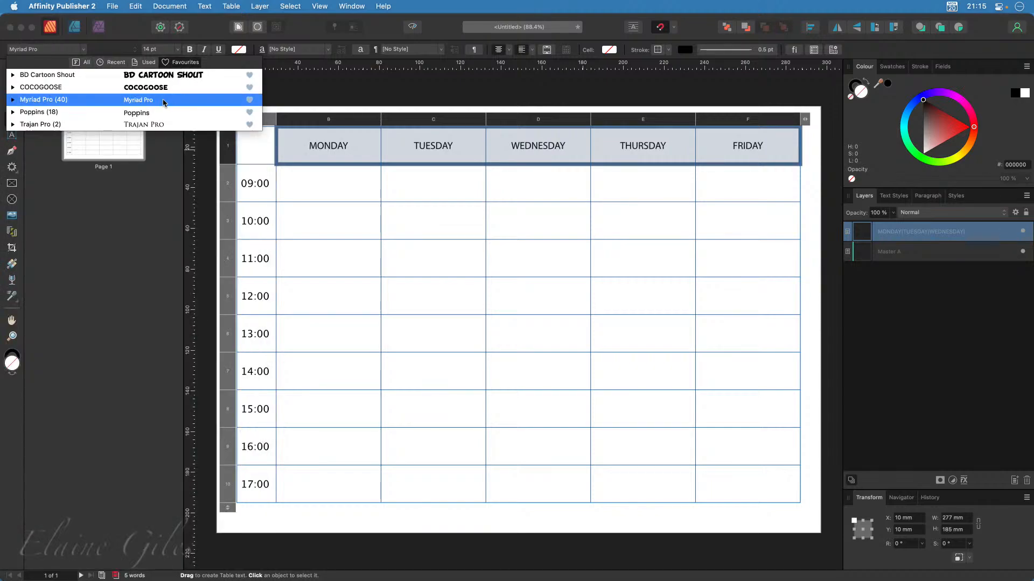
pyautogui.click(148, 114)
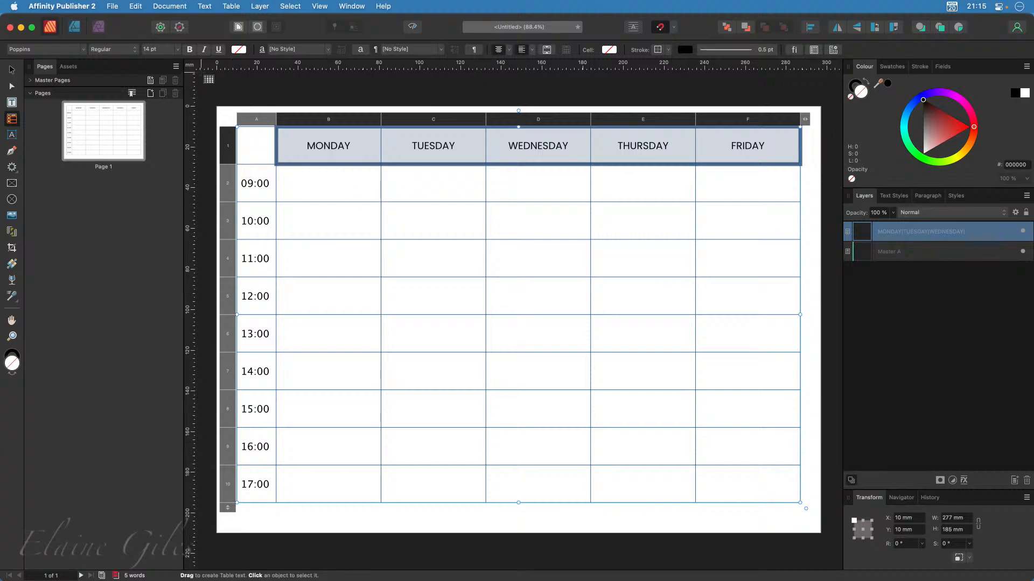
pyautogui.click(178, 50)
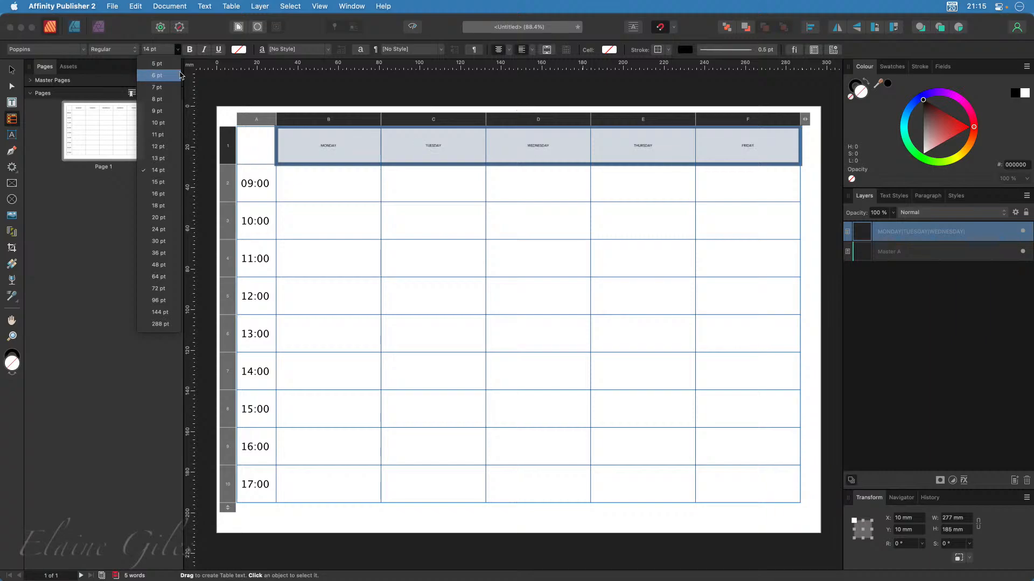
pyautogui.click(165, 218)
# Change the font of the hourly times in A2:A10 to Poppins
pyautogui.moveTo(267, 173); pyautogui.dragTo(260, 491)
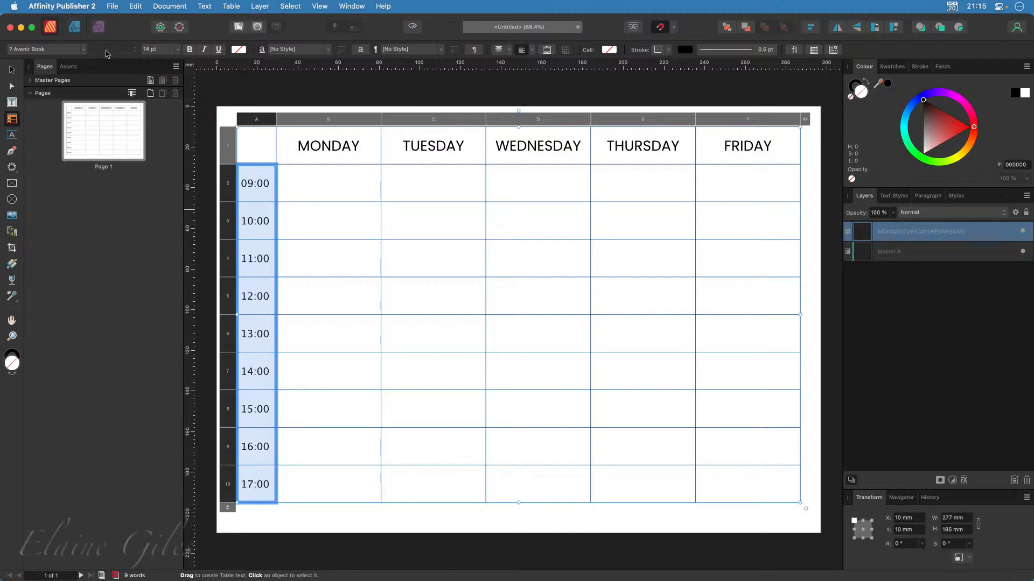
pyautogui.click(84, 50)
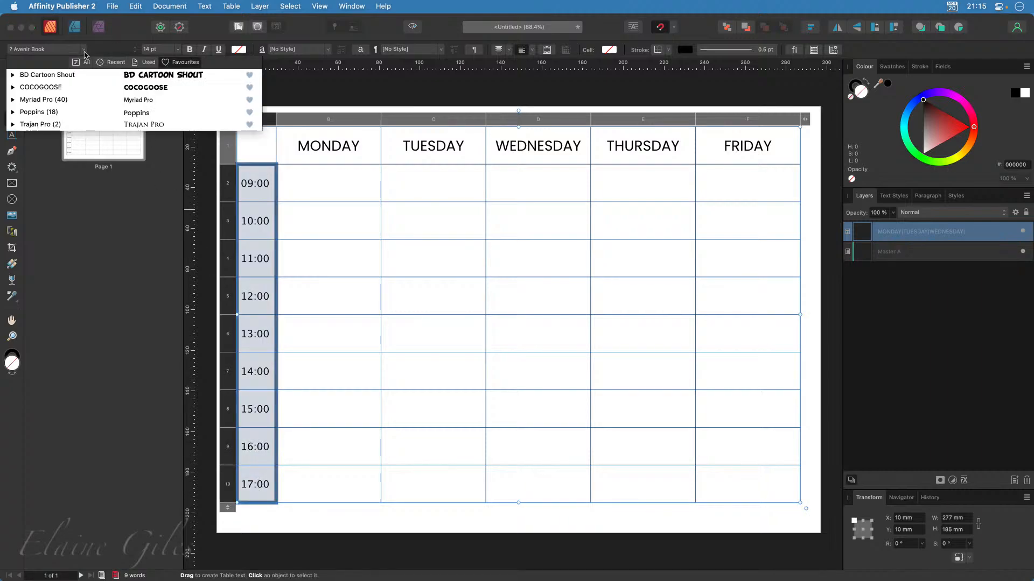
pyautogui.click(135, 113)
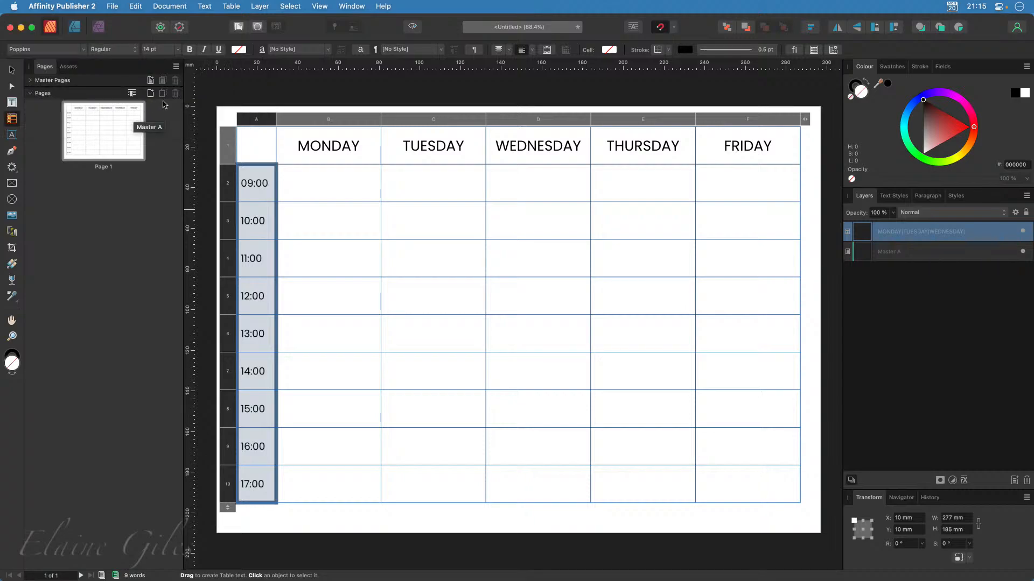
# Set the font size of the hourly times in A2:A10 to 15 pt
pyautogui.click(178, 50)
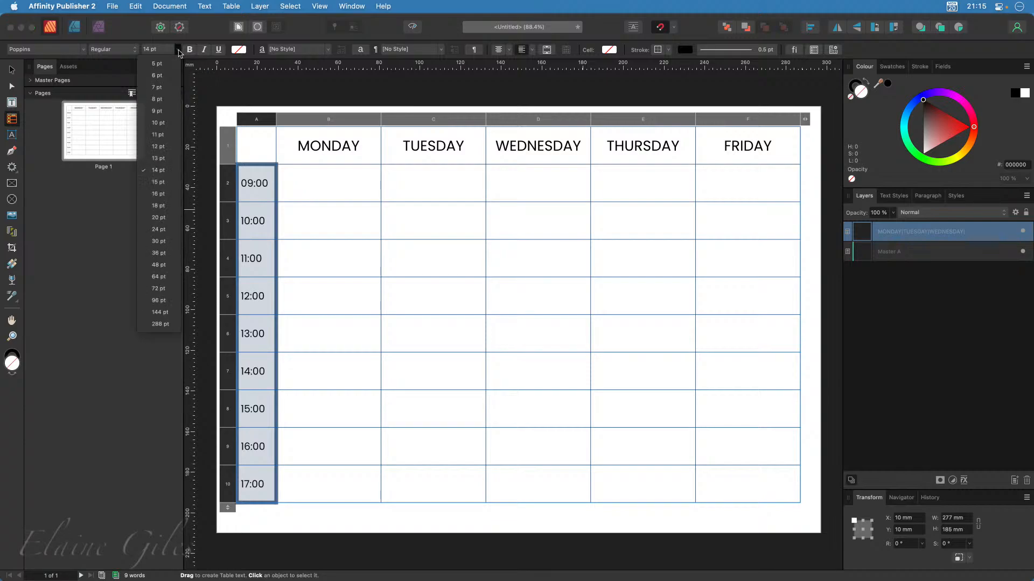
pyautogui.click(162, 182)
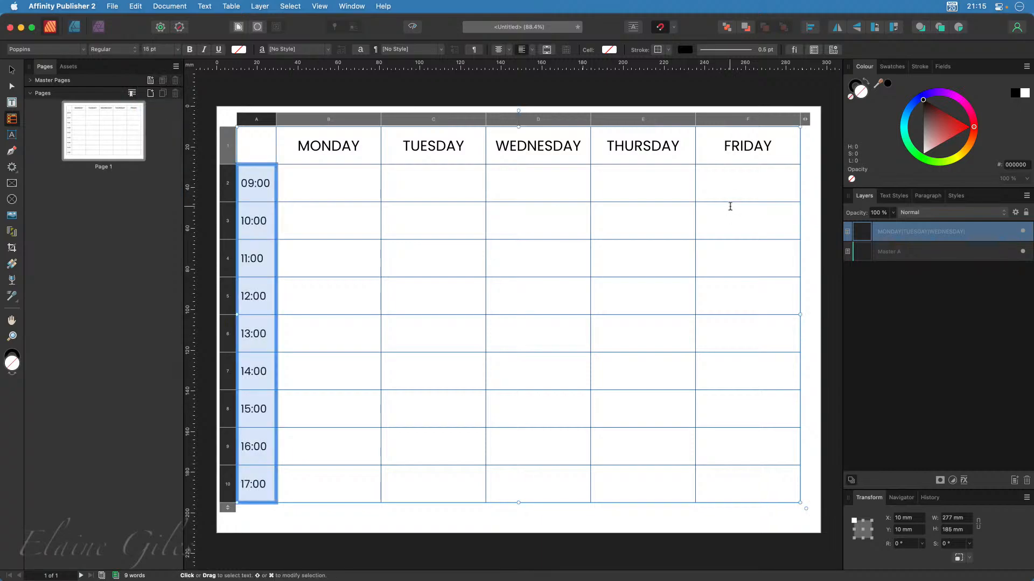
pyautogui.click(737, 182)
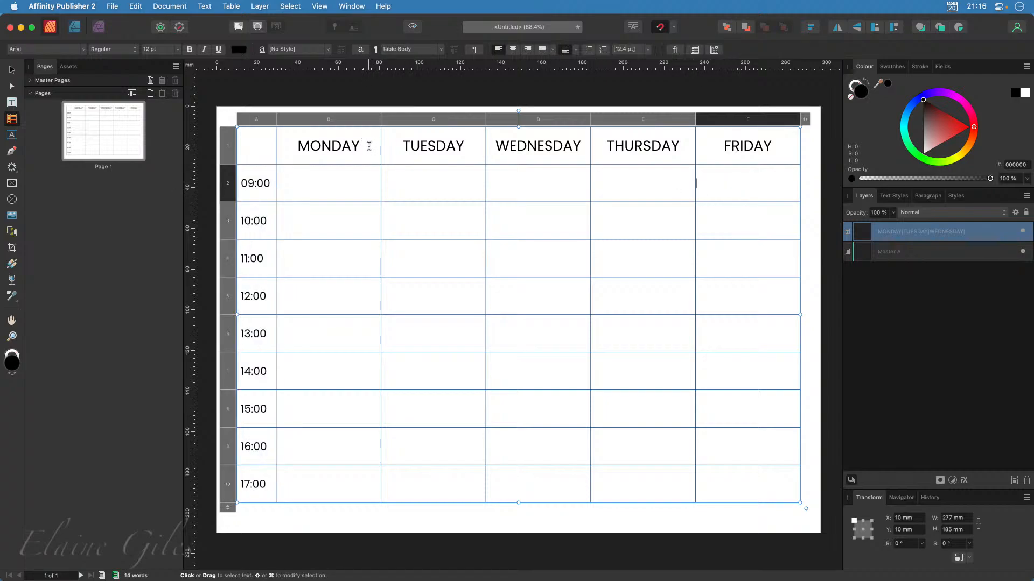
# Place the text cursor in the MONDAY heading, switch to the Pastel app and open its Pastels palette
pyautogui.click(369, 146)
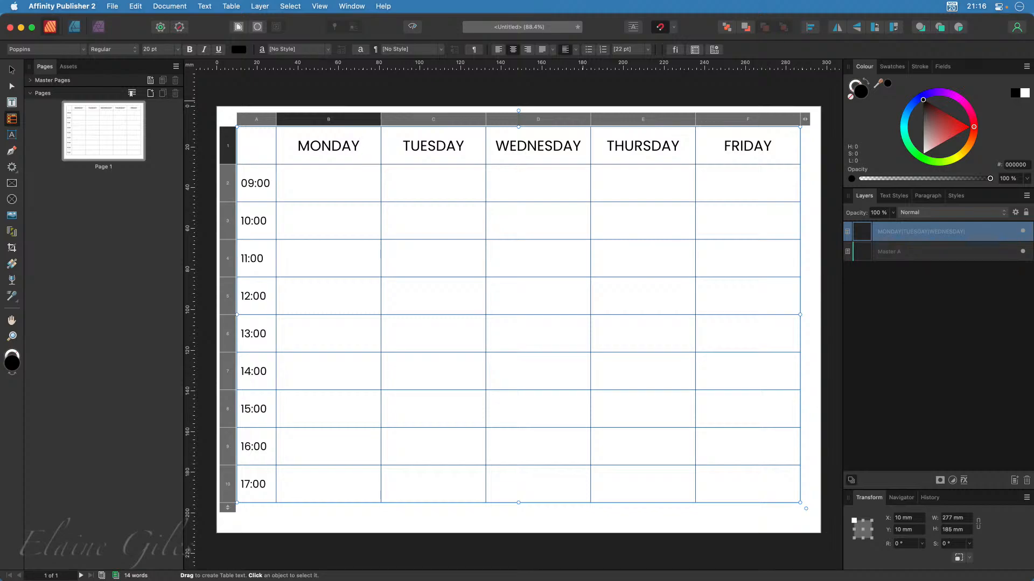
pyautogui.hotkey('alt', 'space')
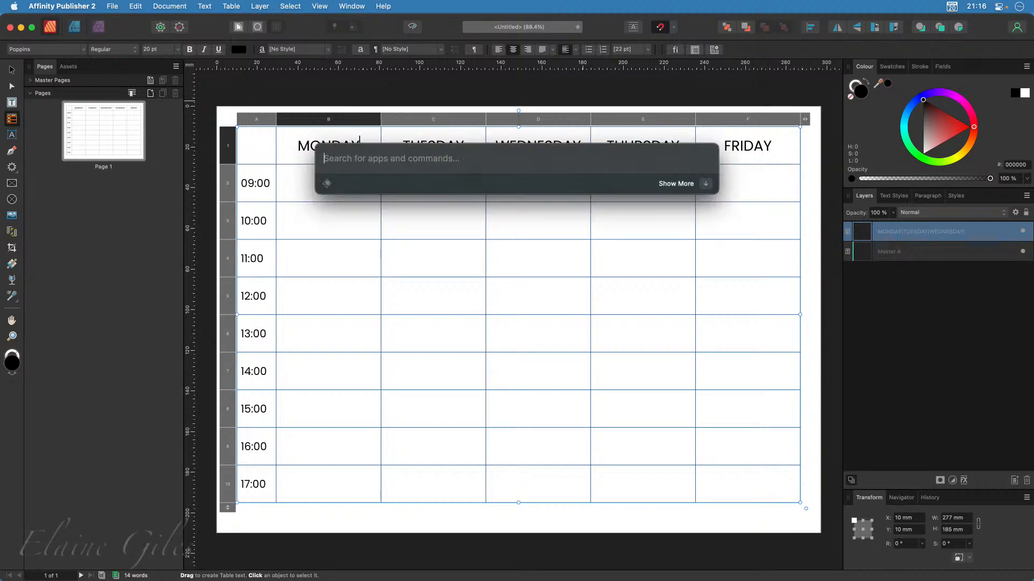
pyautogui.write('pastel')
pyautogui.press('Return')
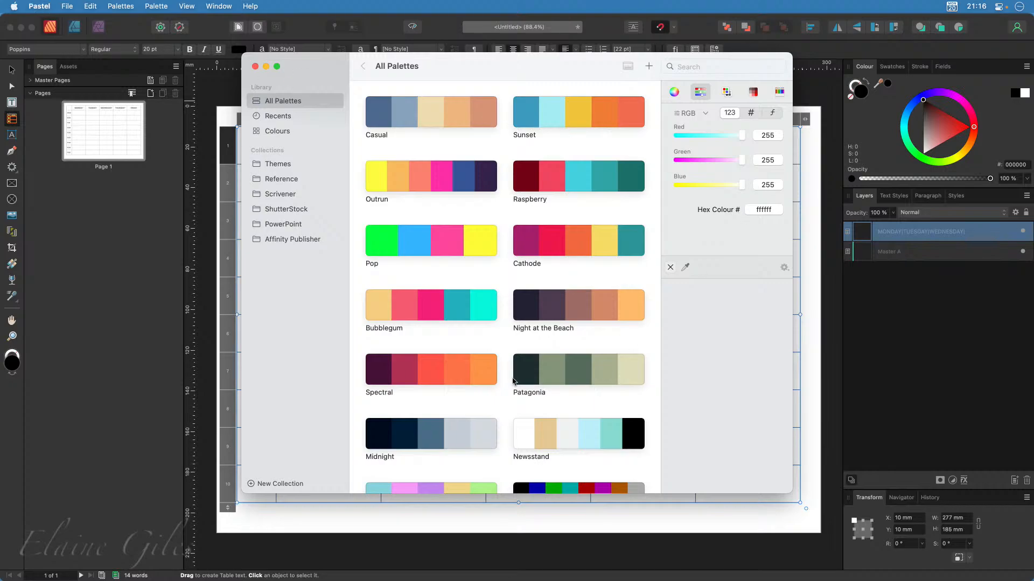
pyautogui.scroll(-10, 513, 380)
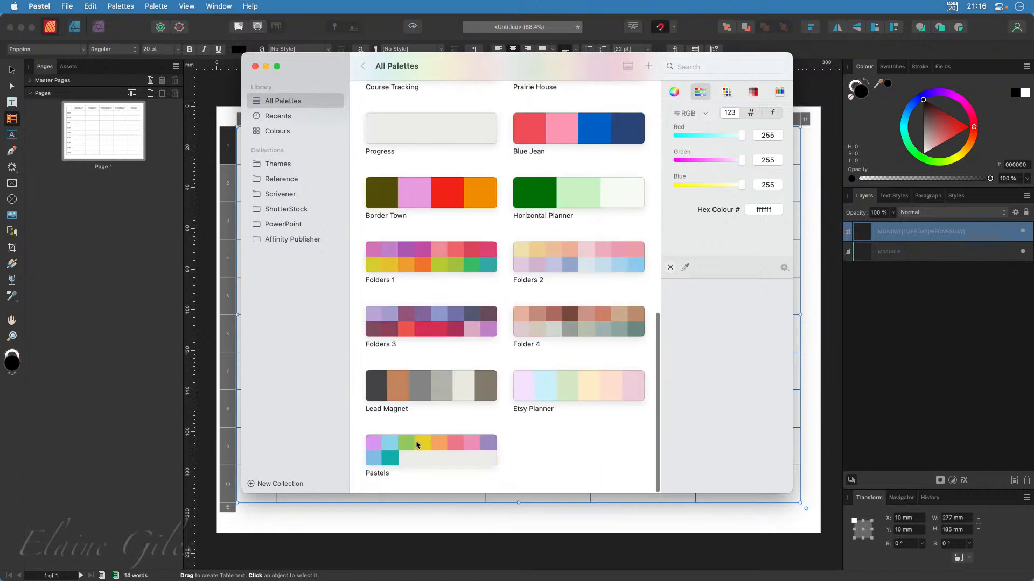
pyautogui.click(417, 445)
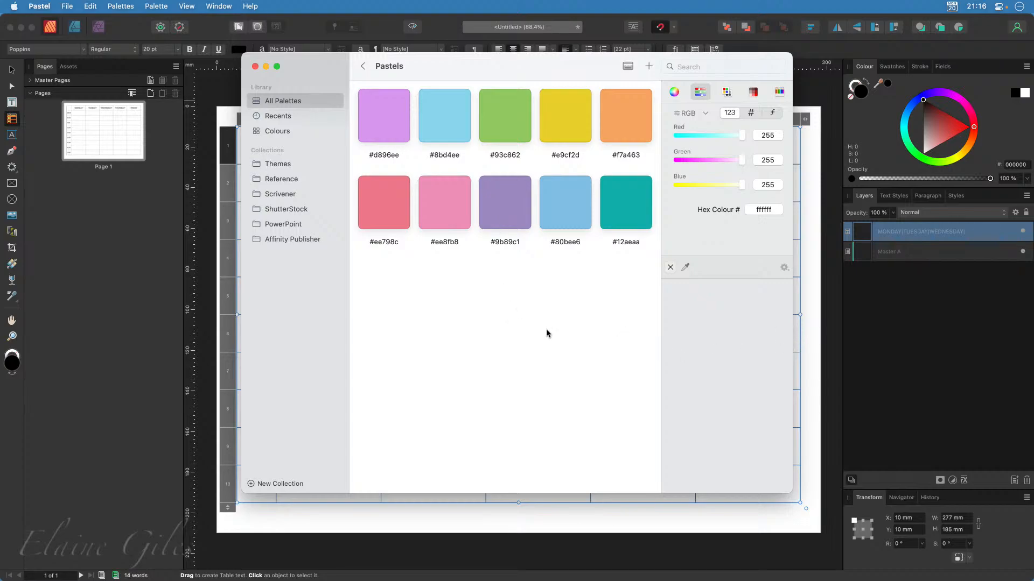
# Examine the file formats offered for exporting the Pastels palette, leaving without saving a file
pyautogui.click(64, 5)
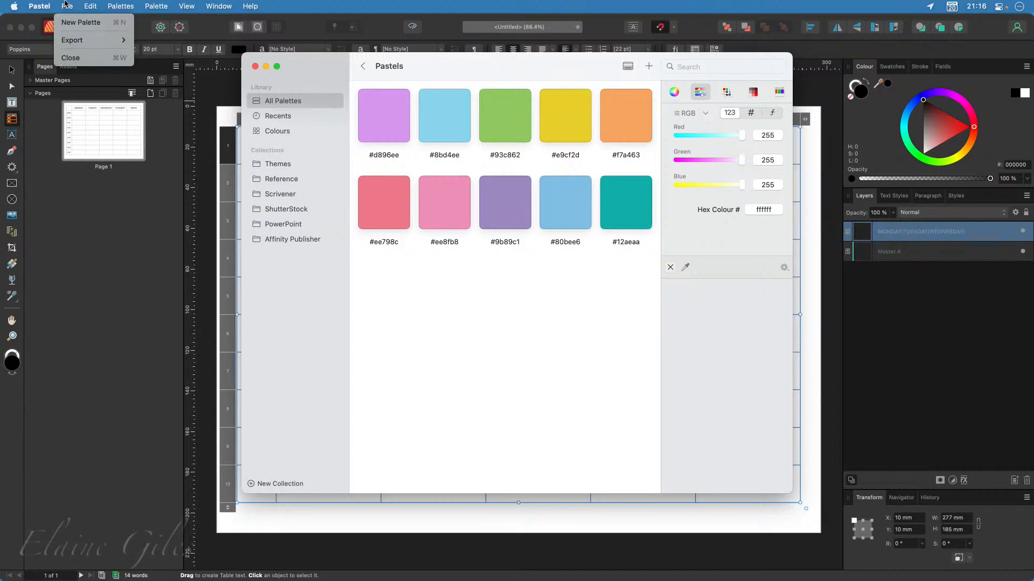
pyautogui.moveTo(79, 41)
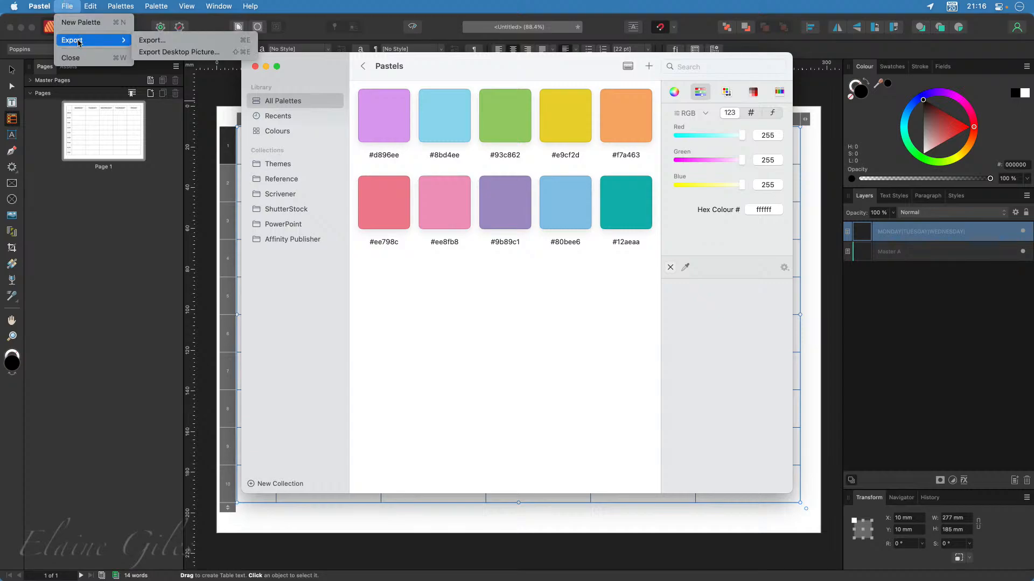
pyautogui.click(164, 41)
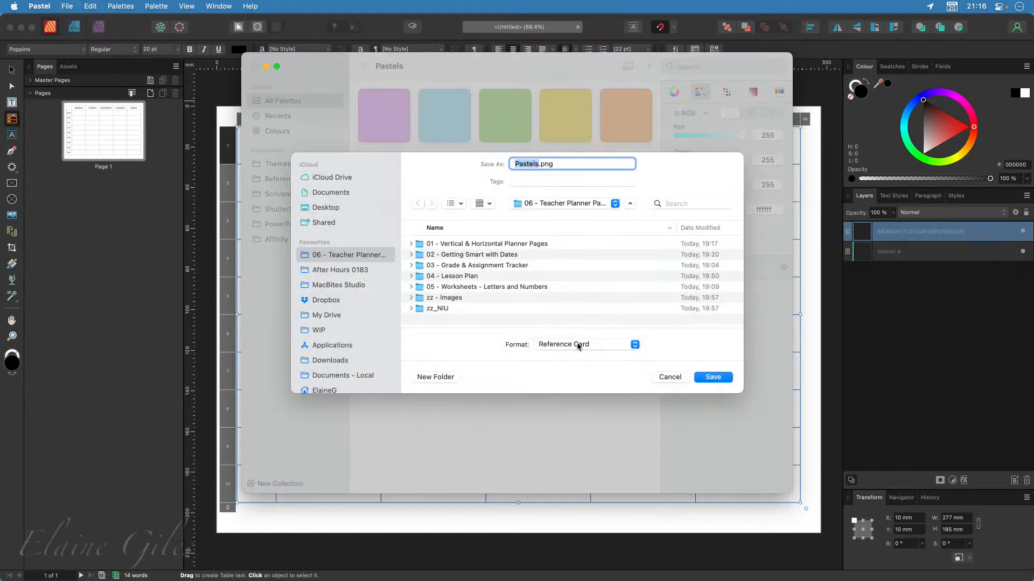
pyautogui.click(577, 346)
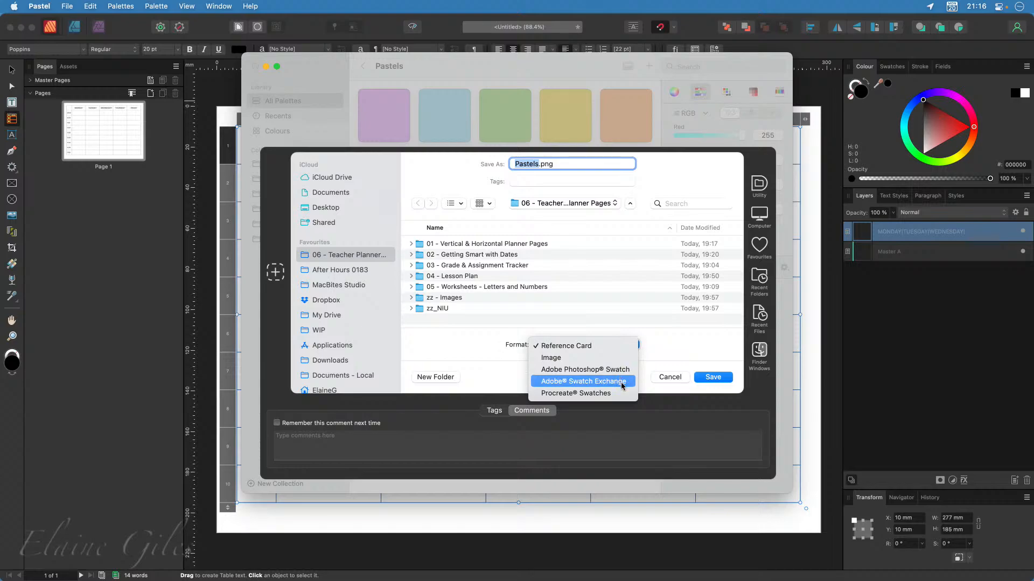
pyautogui.click(679, 375)
pyautogui.click(678, 373)
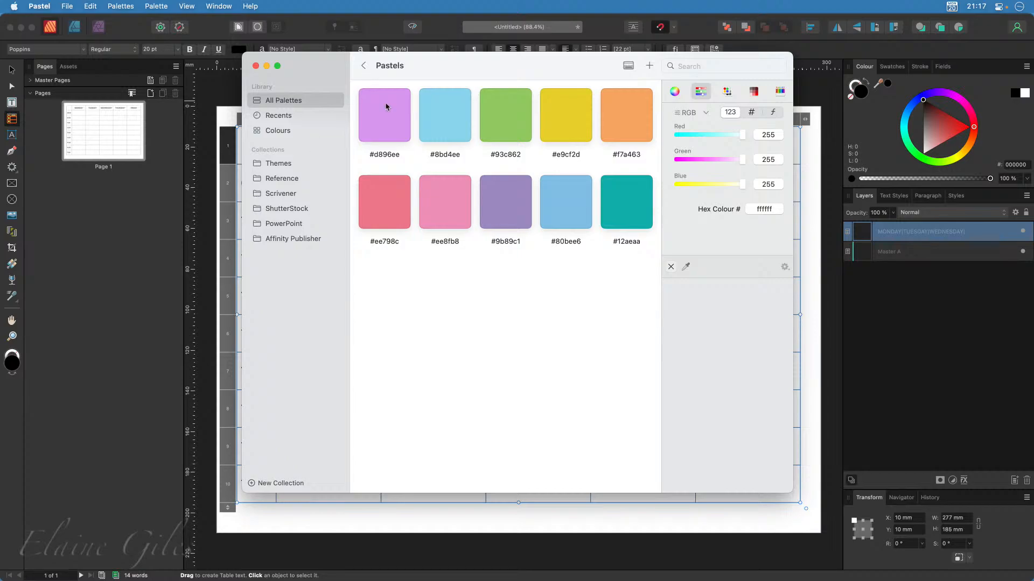
# Arrange Affinity Publisher on one half of the screen and the Pastel colour swatches beside it
pyautogui.moveTo(512, 70); pyautogui.dragTo(514, 154)
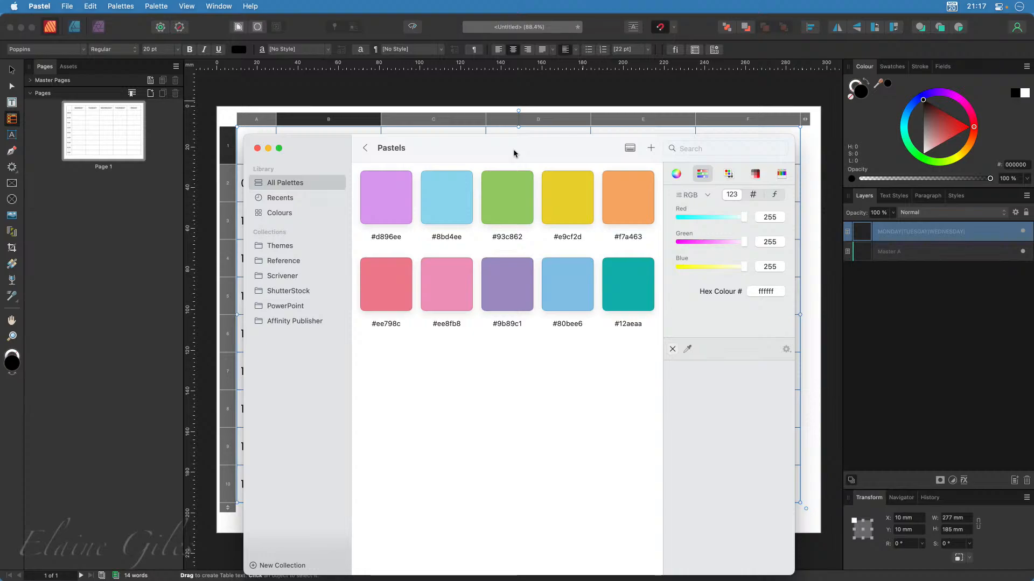
pyautogui.moveTo(514, 153); pyautogui.dragTo(744, 245)
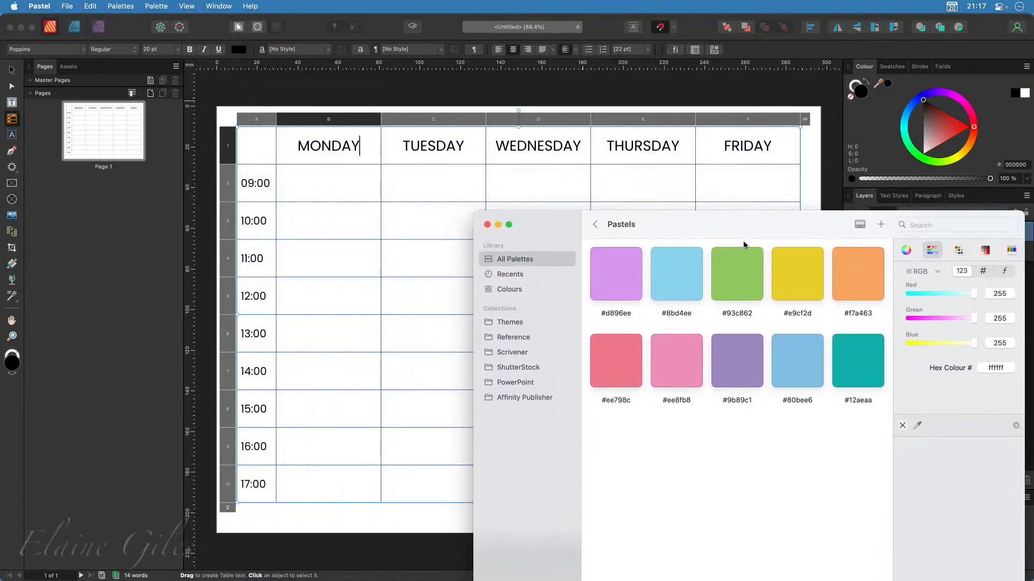
pyautogui.click(586, 24)
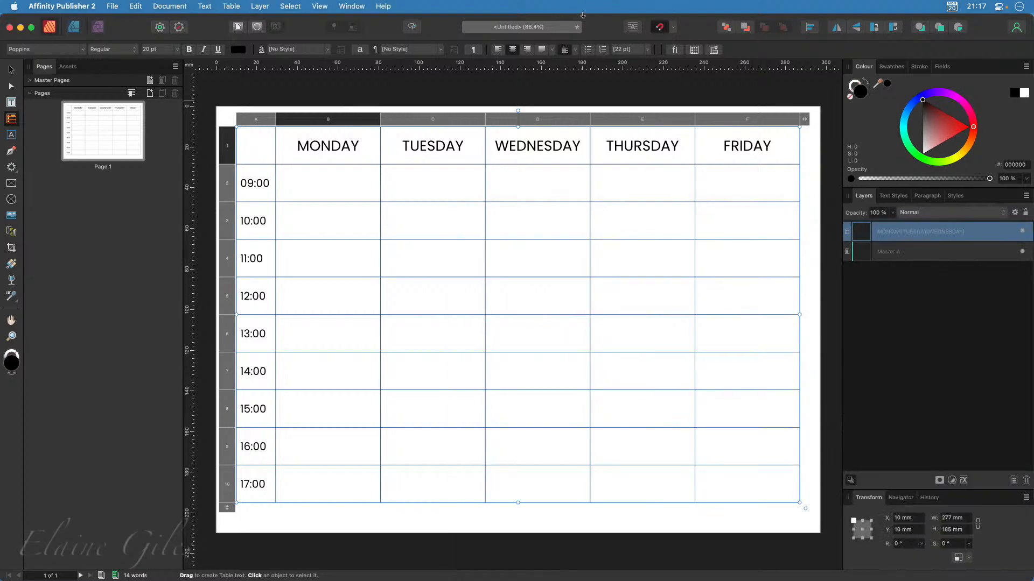
pyautogui.hotkey('ctrl', 'alt', 'Left')
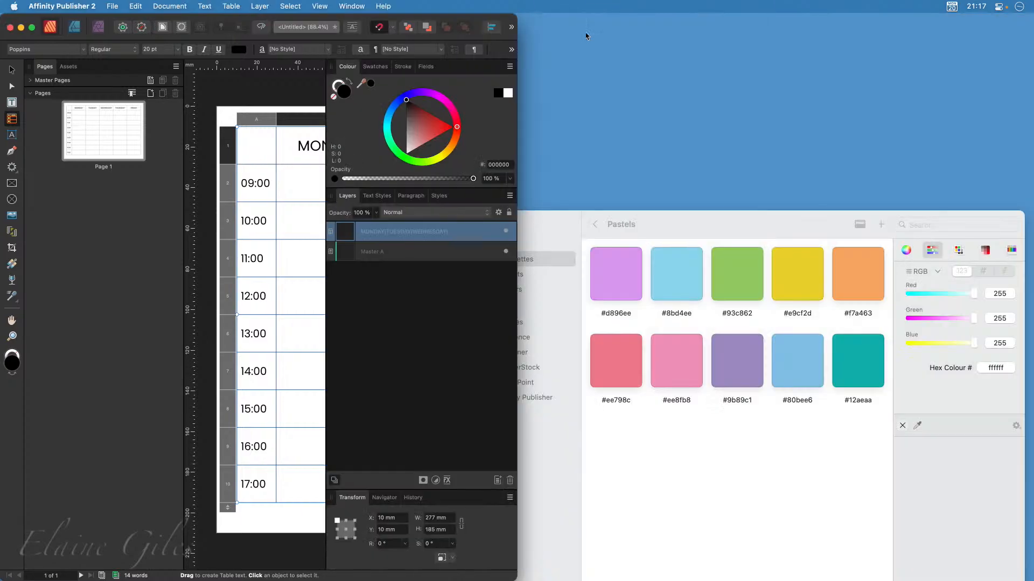
pyautogui.moveTo(723, 231); pyautogui.dragTo(743, 130)
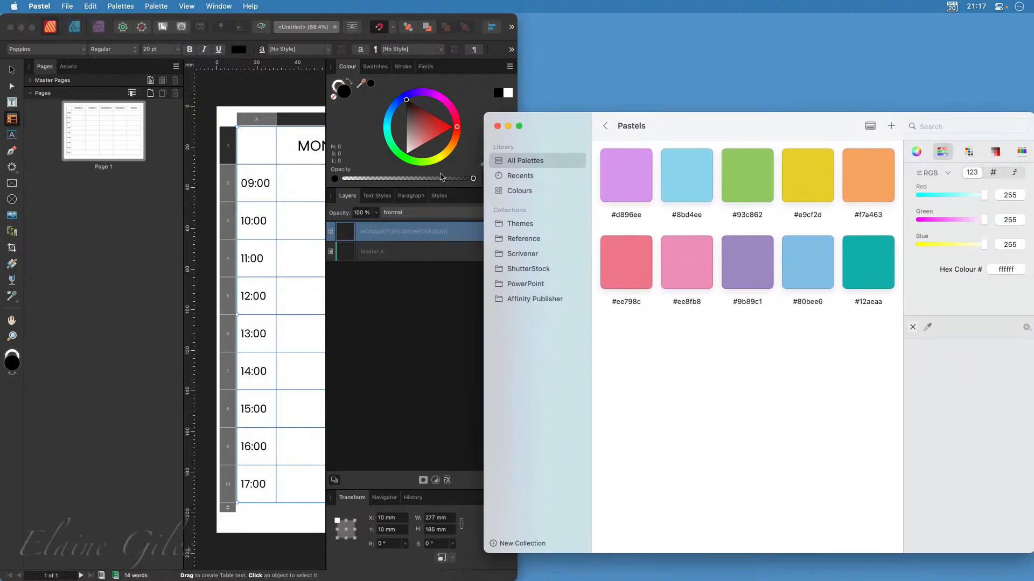
# Show the table settings for the MONDAY cell, with only the Stroke and Fill and Cell sections expanded
pyautogui.click(284, 153)
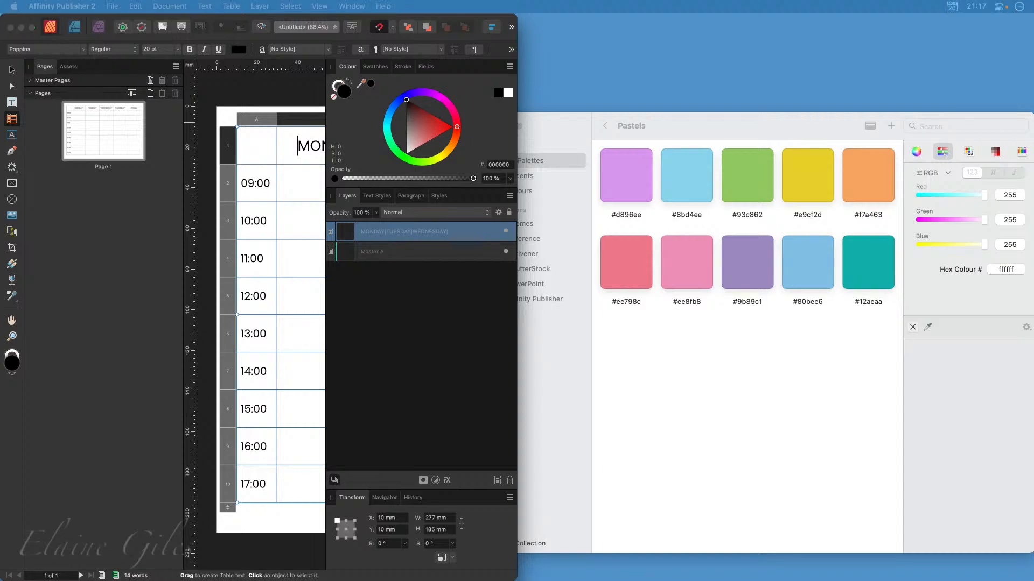
pyautogui.moveTo(0, 138); pyautogui.dragTo(178, 125)
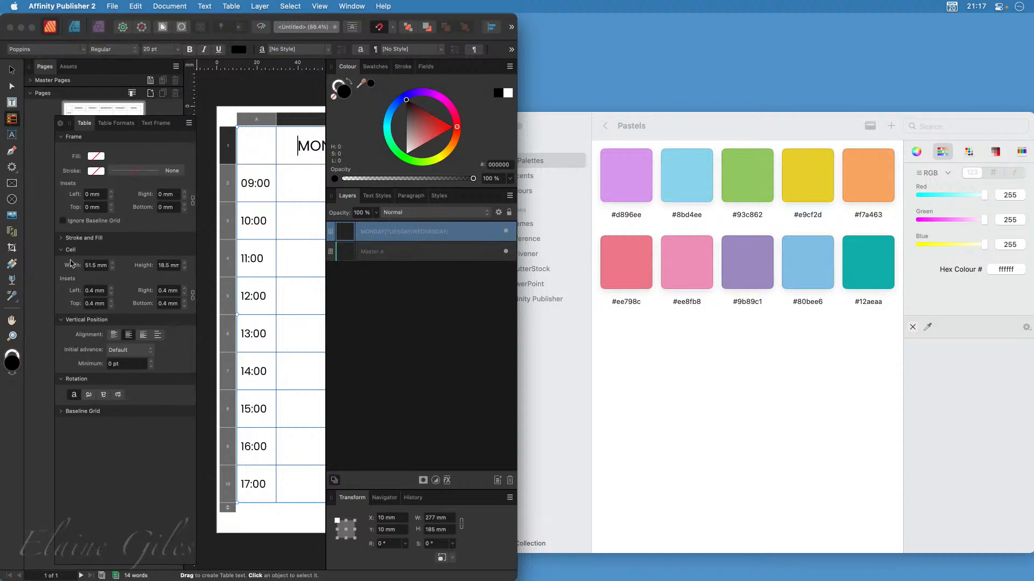
pyautogui.click(62, 380)
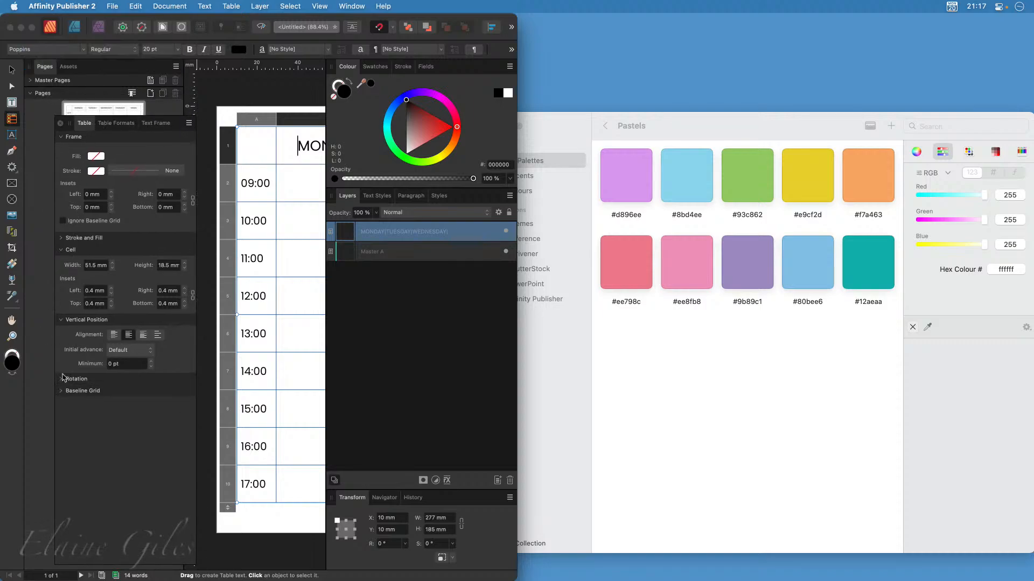
pyautogui.click(60, 320)
pyautogui.click(62, 251)
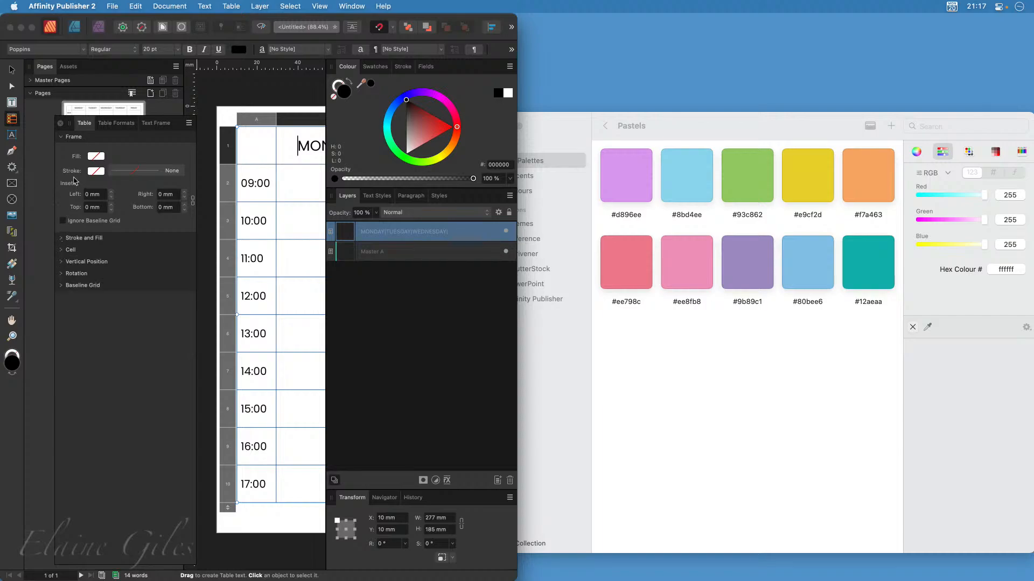
pyautogui.click(61, 139)
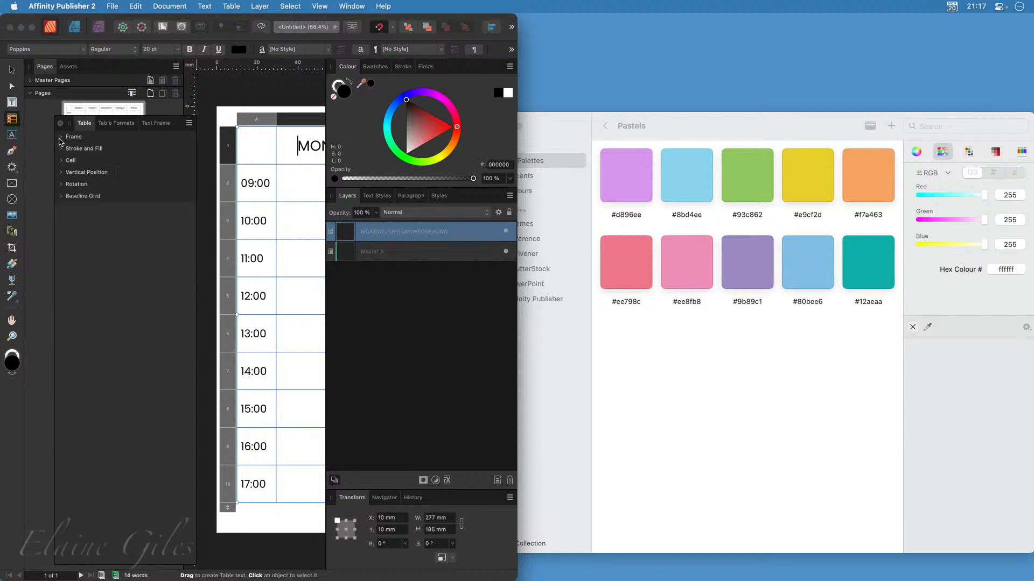
pyautogui.click(62, 161)
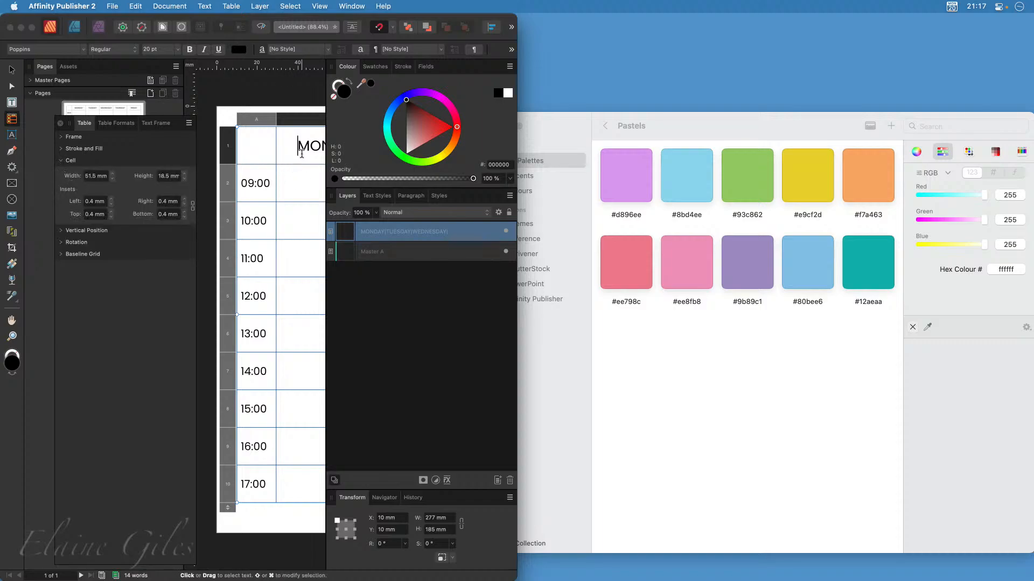
pyautogui.click(62, 151)
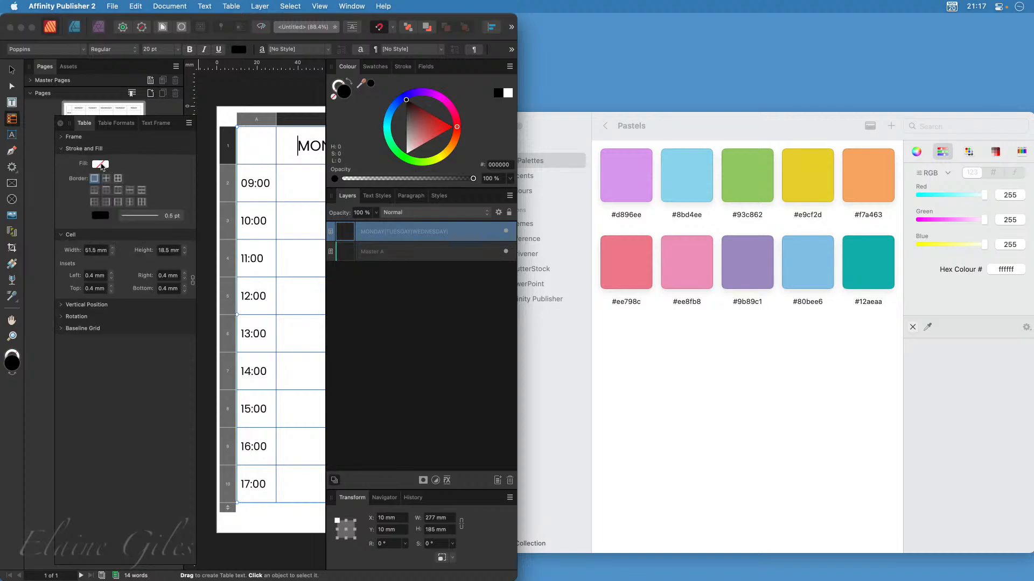
# Fill the MONDAY heading cell with the purple #d896ee sampled from the Pastels palette
pyautogui.click(103, 166)
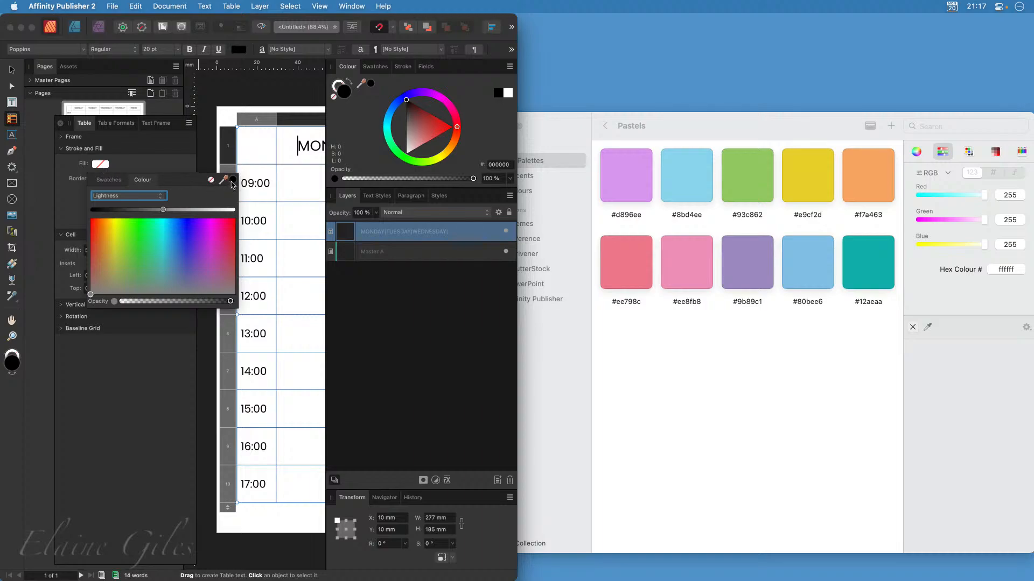
pyautogui.moveTo(232, 184); pyautogui.dragTo(629, 183)
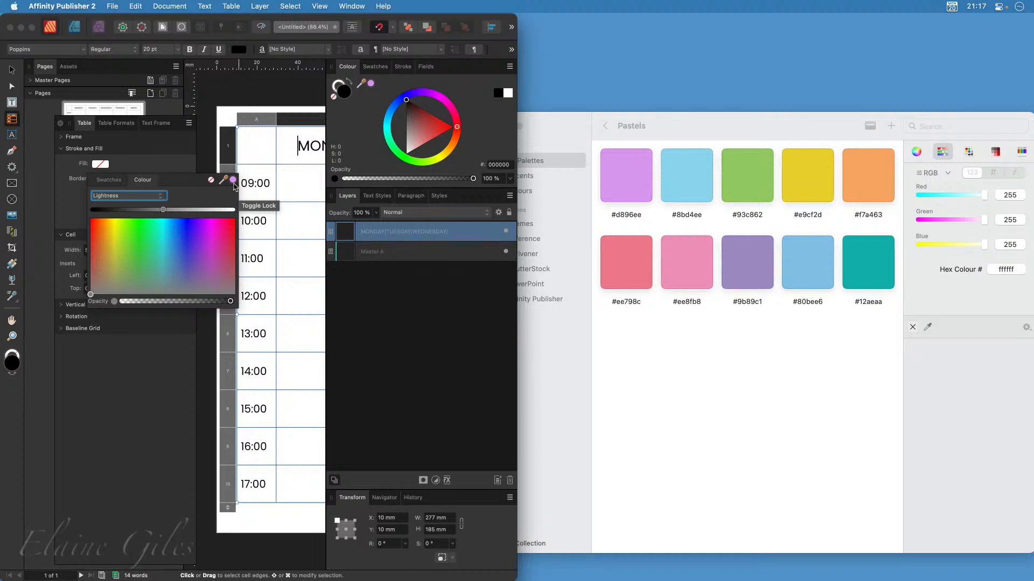
pyautogui.click(233, 181)
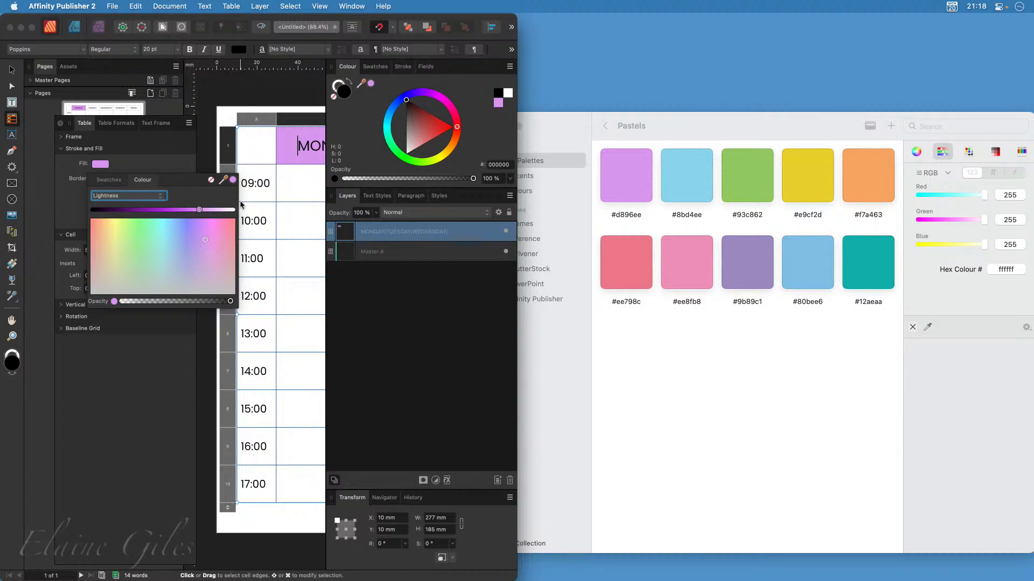
# Fill the TUESDAY heading cell with the light blue #8bd4ee sampled from the Pastels palette
pyautogui.hscroll(10, 240, 205)
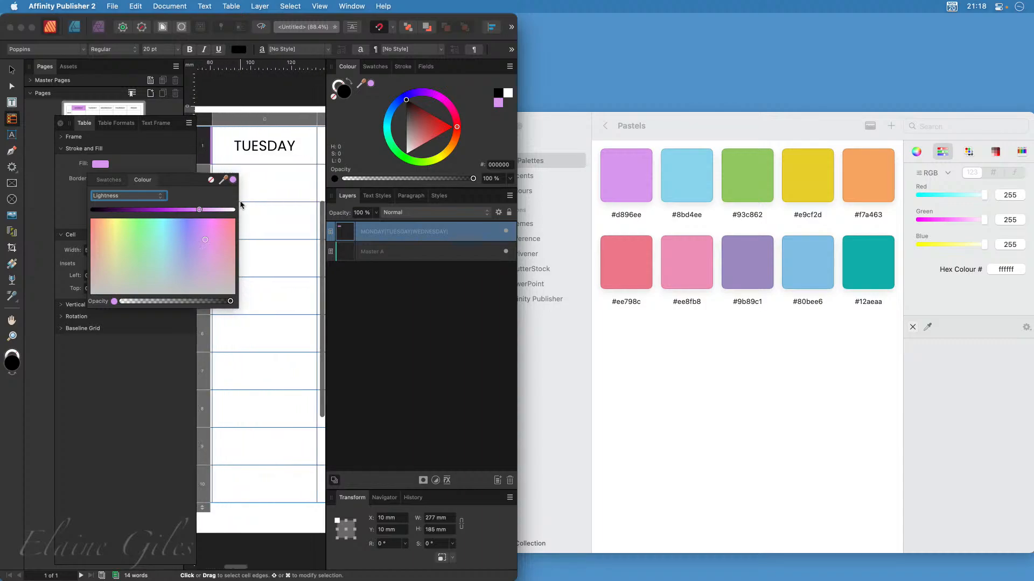
pyautogui.click(235, 145)
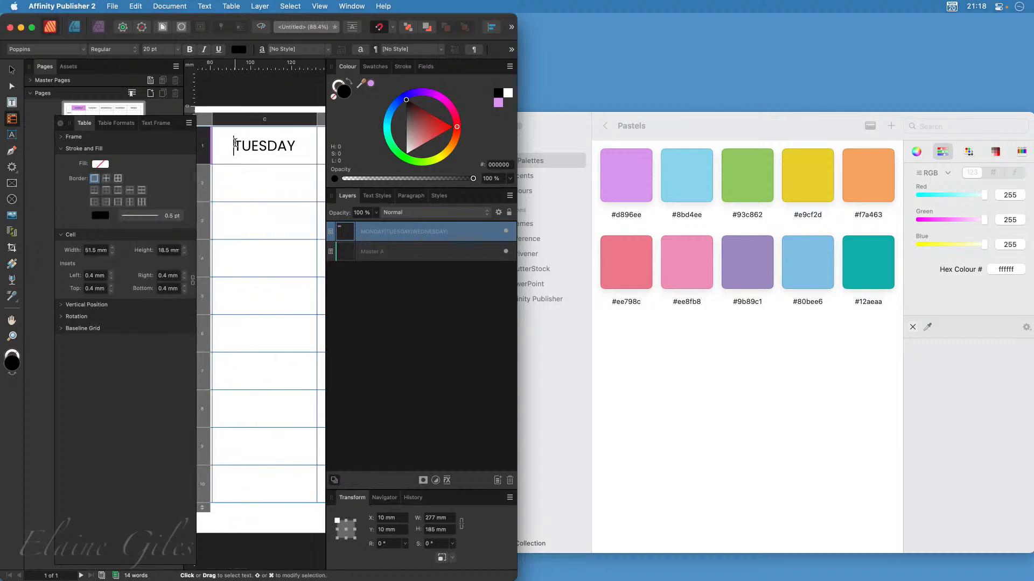
pyautogui.click(100, 164)
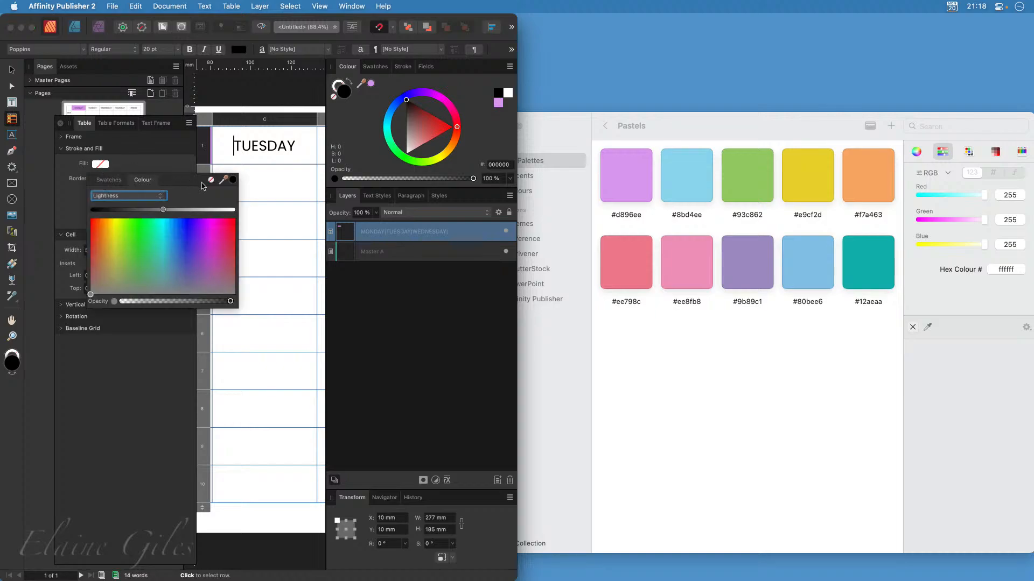
pyautogui.moveTo(223, 180); pyautogui.dragTo(685, 176)
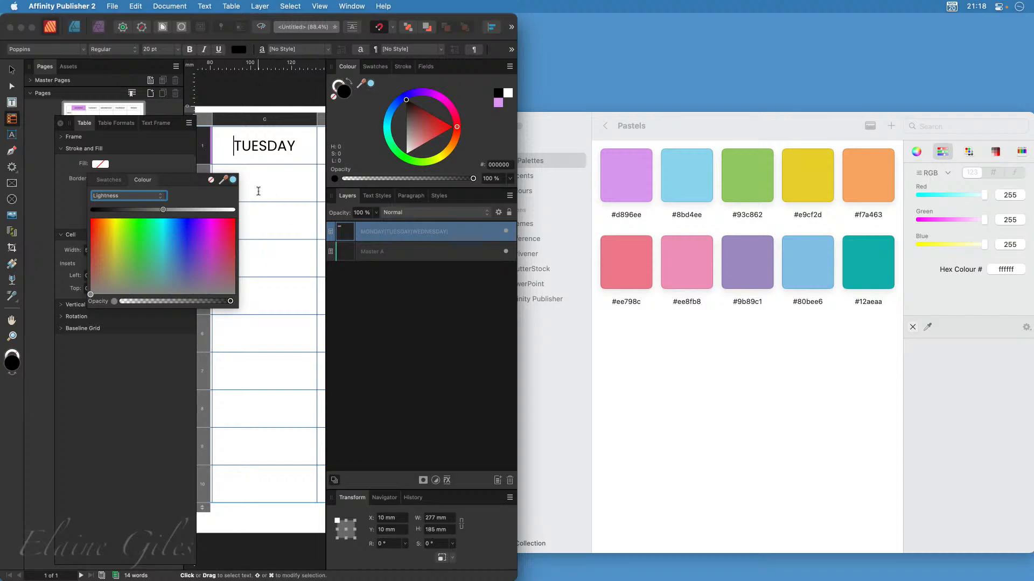
pyautogui.click(235, 182)
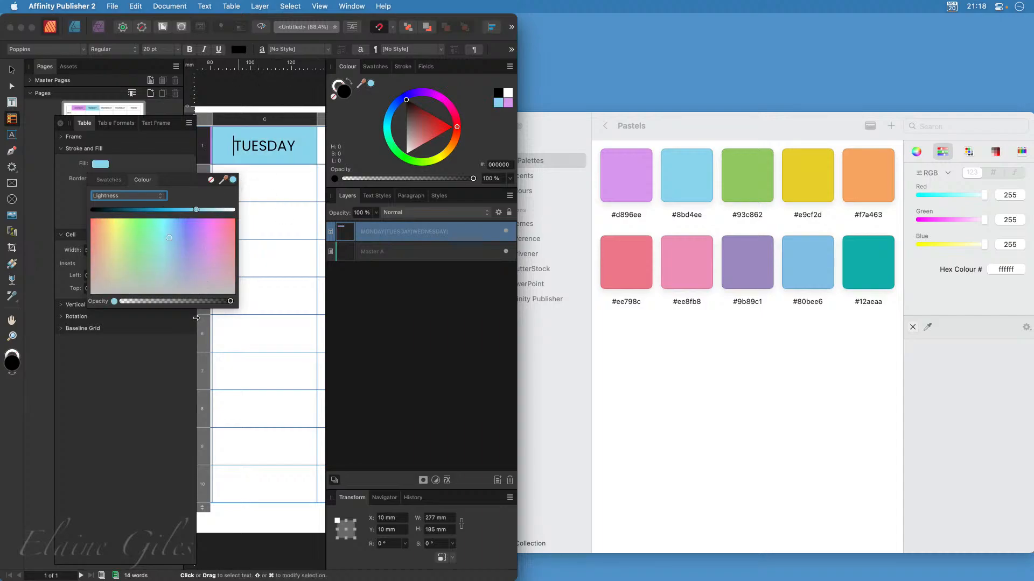
# Put away the table settings and move the Pastel palette window out of view
pyautogui.click(123, 398)
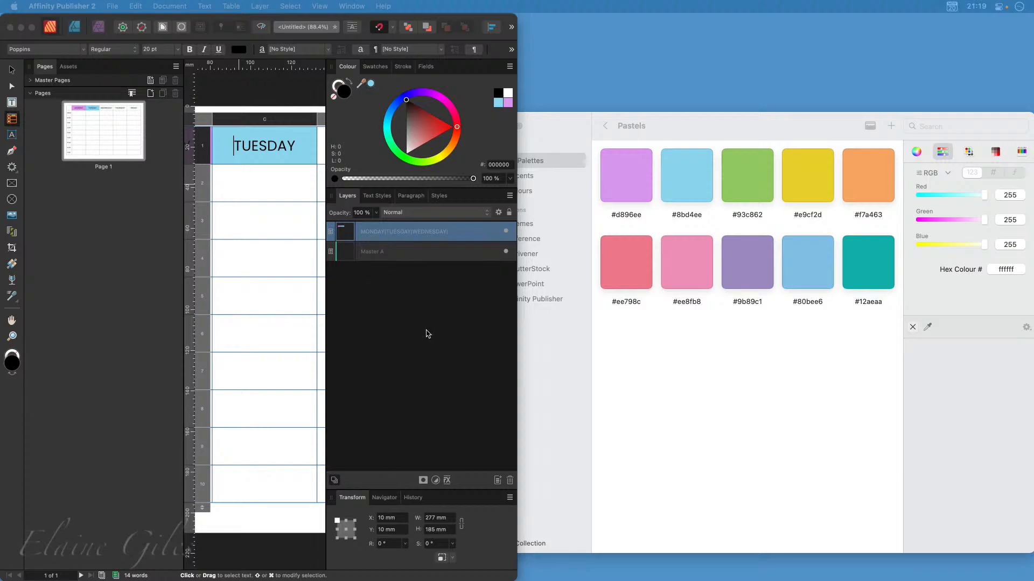
pyautogui.moveTo(797, 120); pyautogui.dragTo(0, 300)
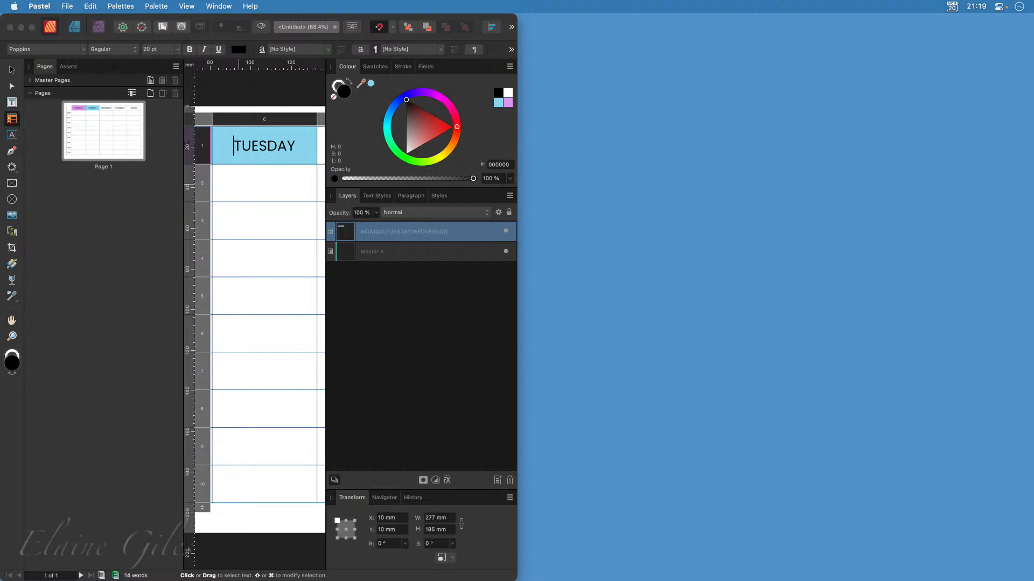
# Enlarge the document window to fill the screen and bring the whole planner table into view
pyautogui.click(237, 23)
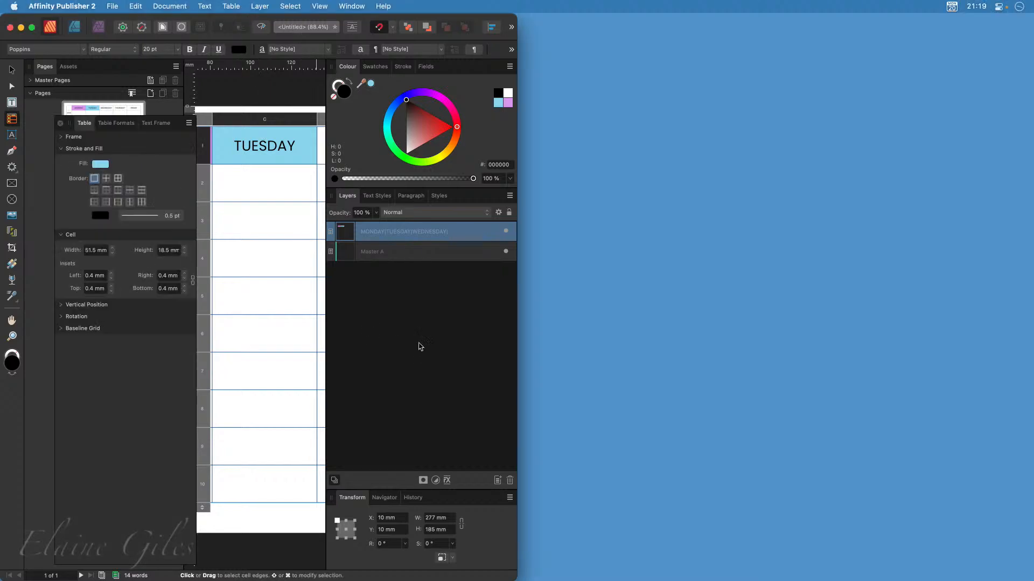
pyautogui.hotkey('ctrl', 'alt', 'Return')
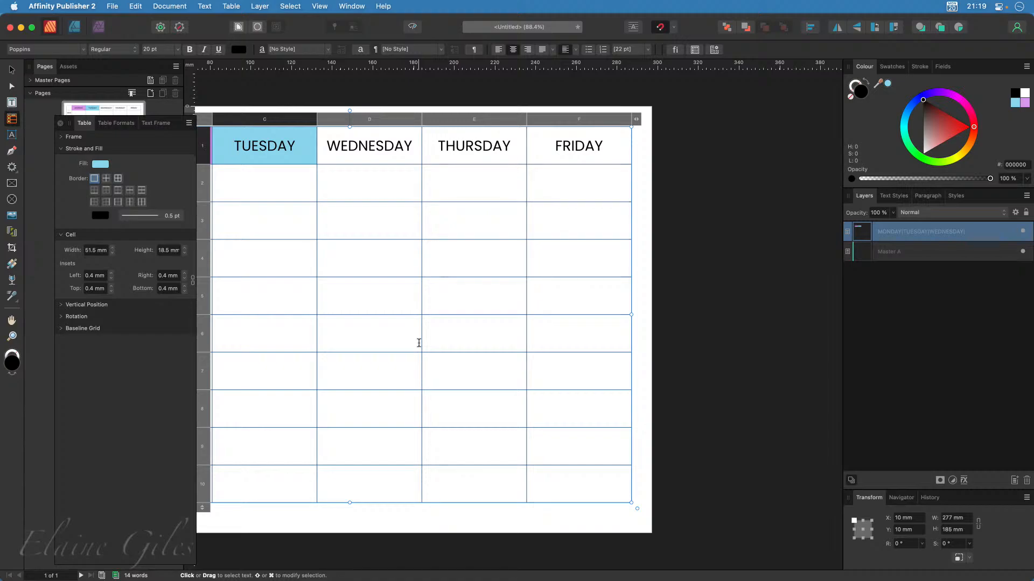
pyautogui.hscroll(-6, 450, 316)
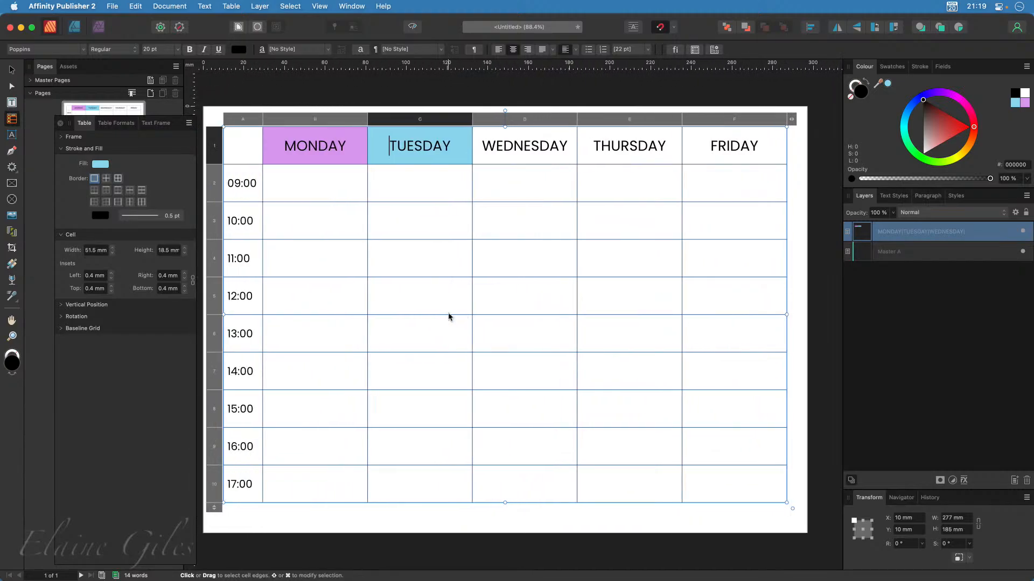
pyautogui.hscroll(-1, 450, 316)
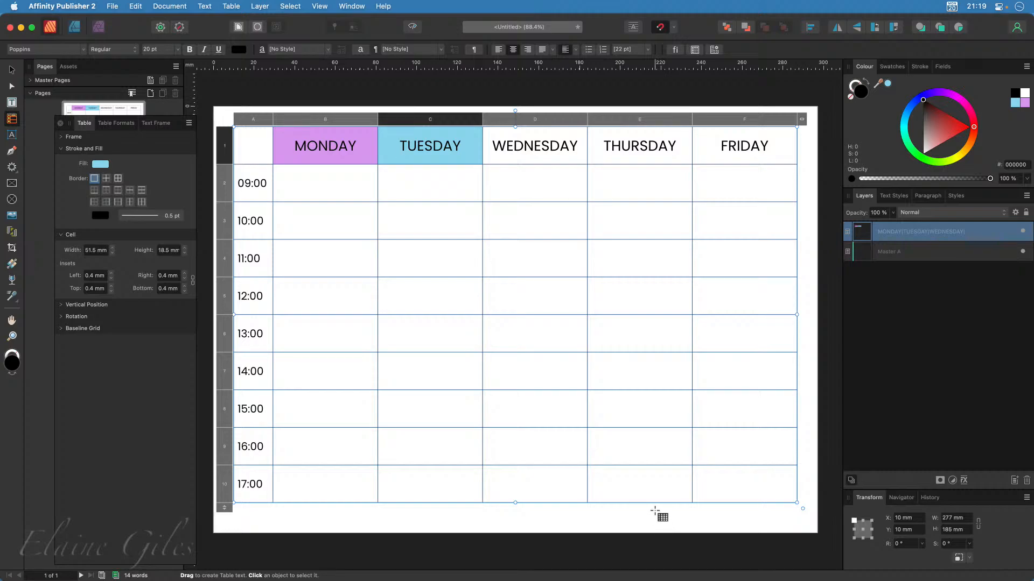
pyautogui.hscroll(-1, 677, 495)
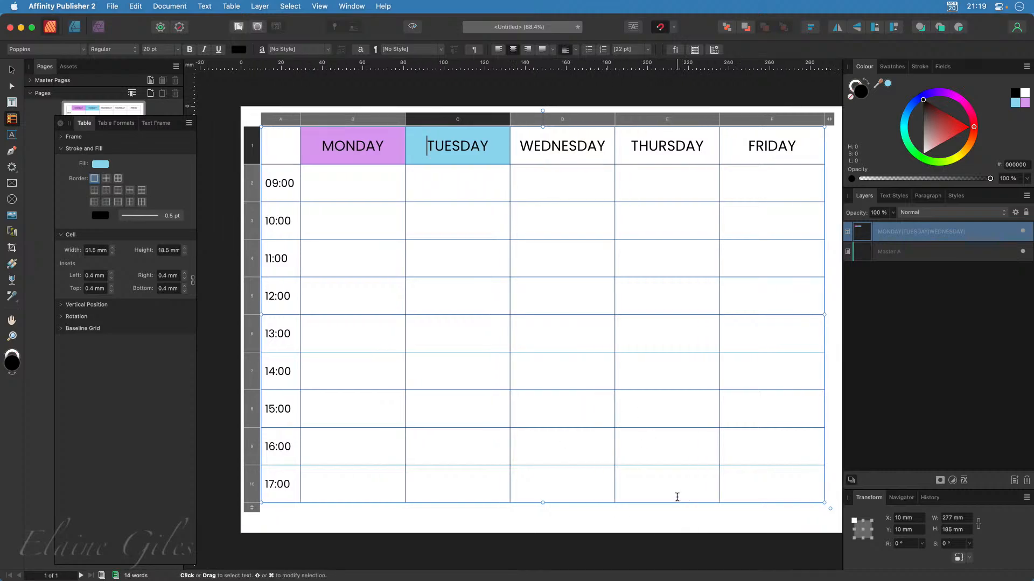
pyautogui.hscroll(3, 676, 496)
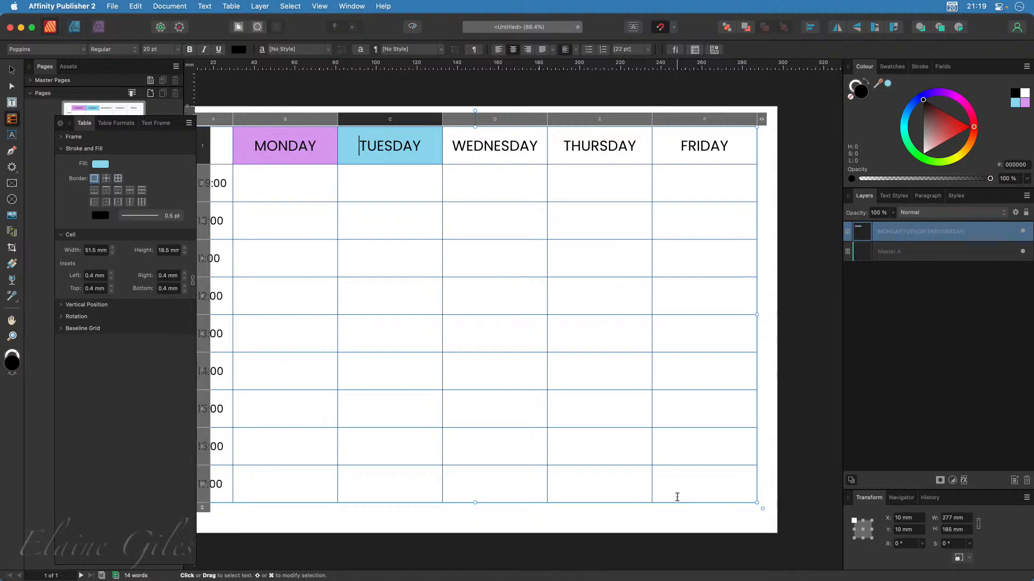
pyautogui.hscroll(-1, 676, 496)
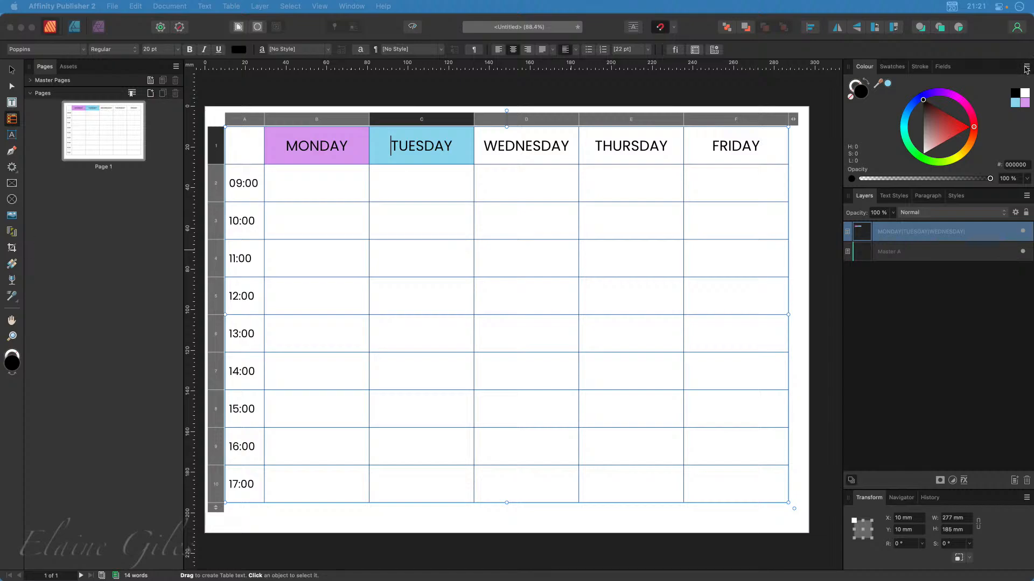
# Import the Pastels.ase swatch file from the zz_NIU folder as a document palette
pyautogui.click(900, 69)
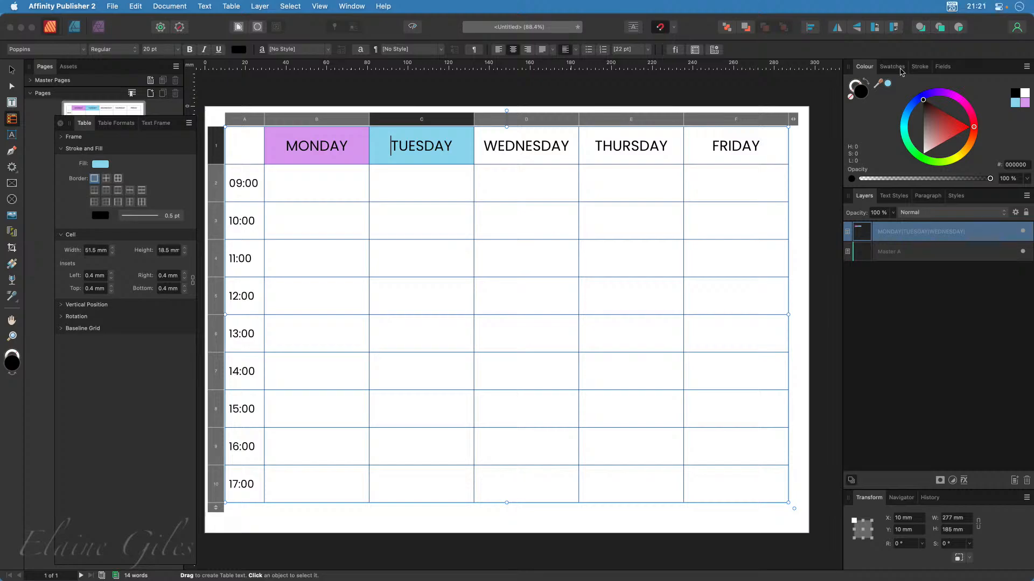
pyautogui.click(901, 69)
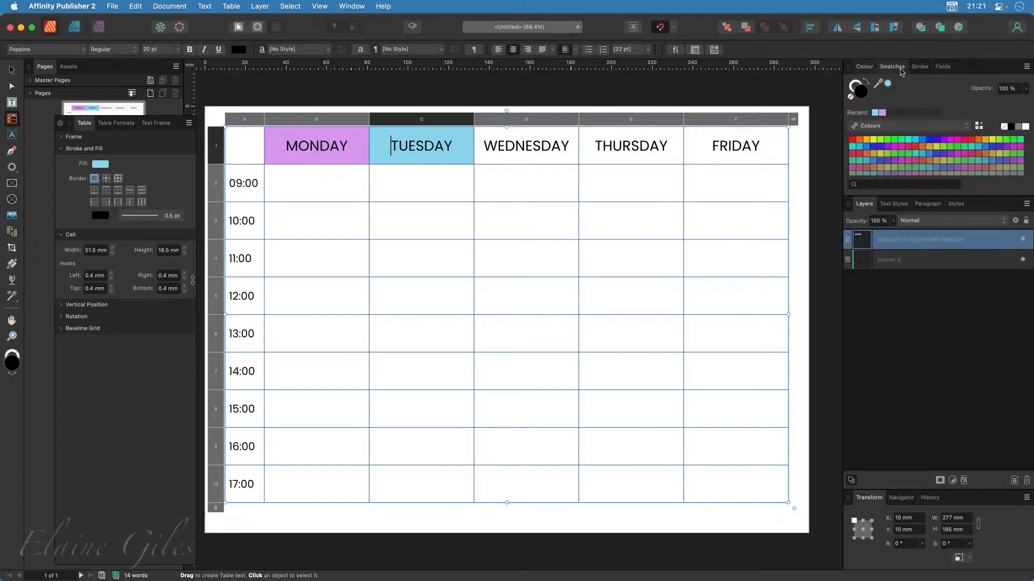
pyautogui.click(1027, 66)
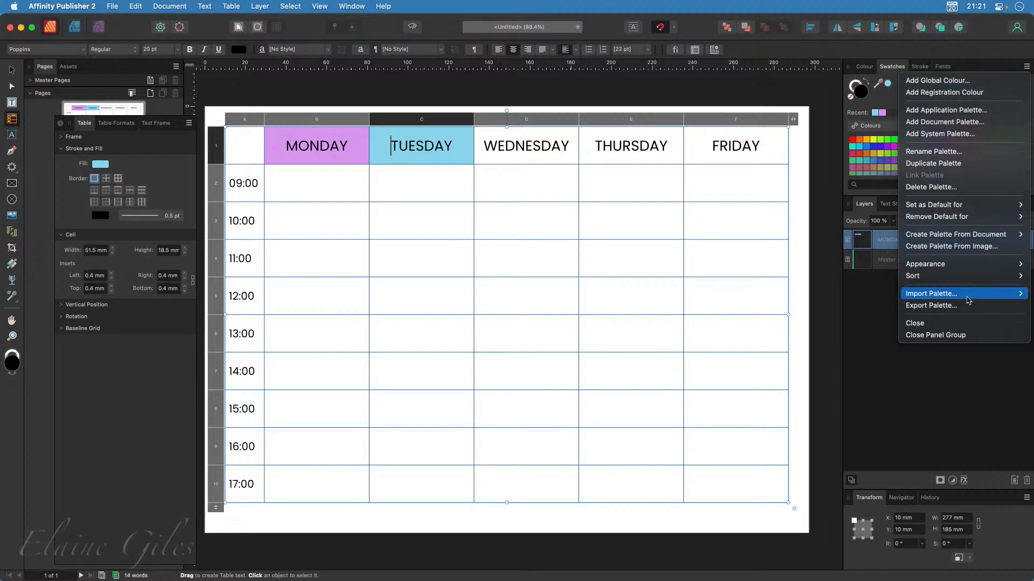
pyautogui.moveTo(967, 300)
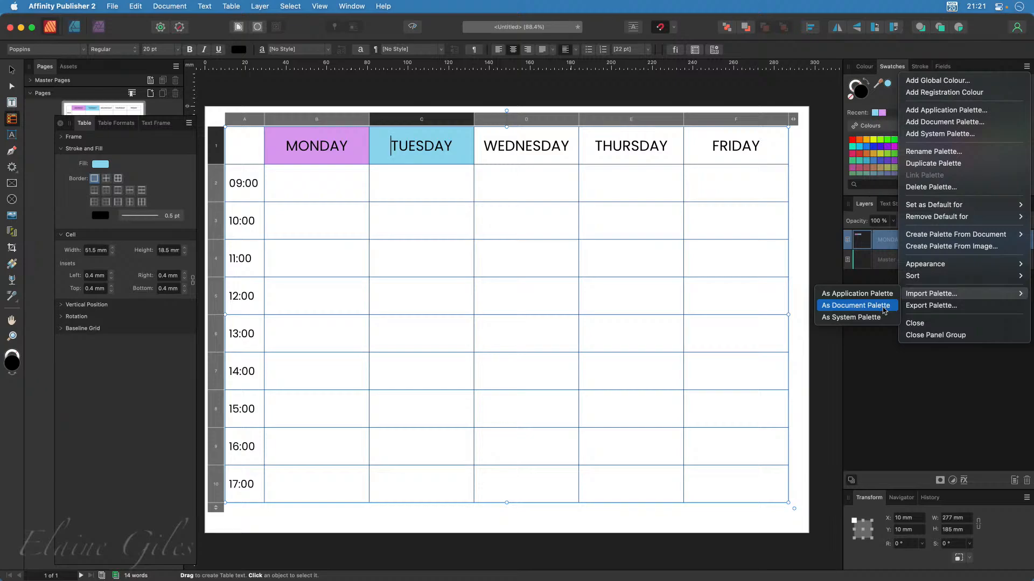
pyautogui.click(883, 310)
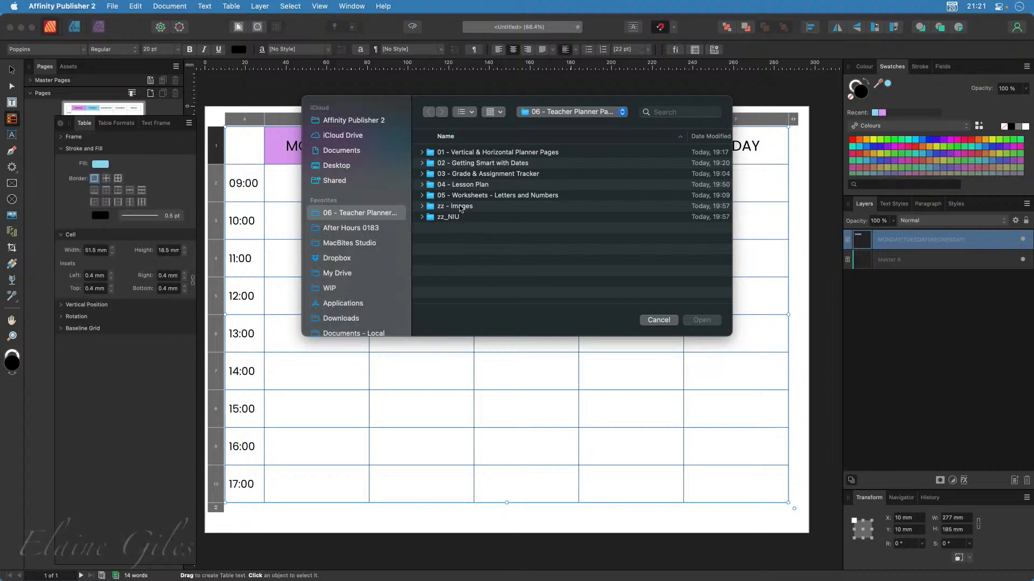
pyautogui.click(457, 218)
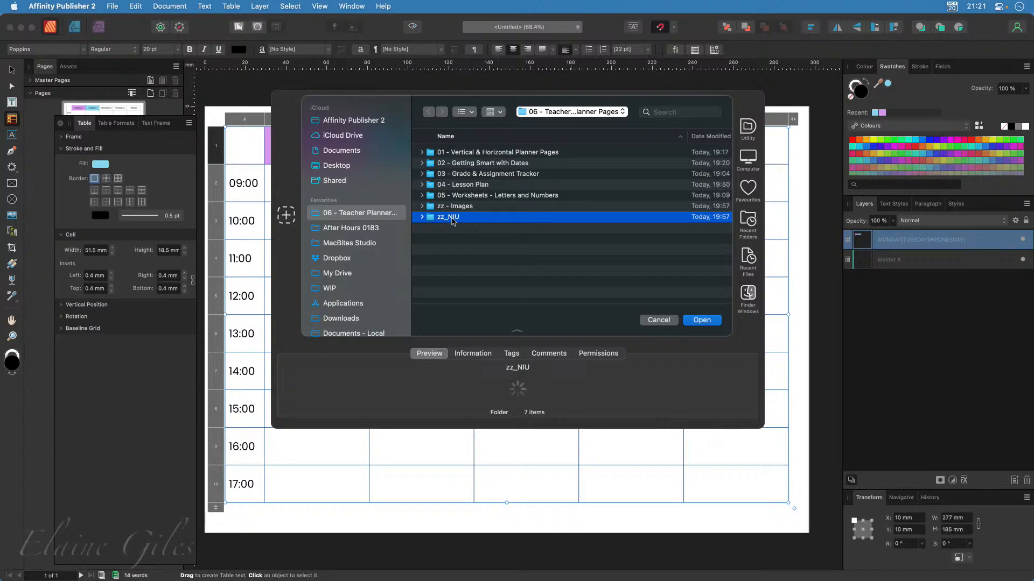
pyautogui.doubleClick(451, 218)
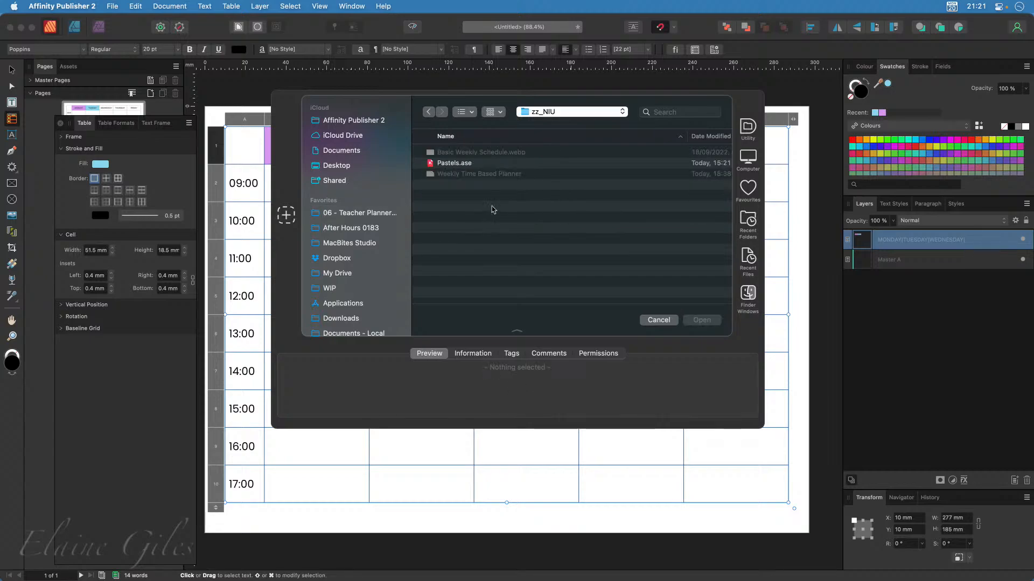
pyautogui.click(484, 163)
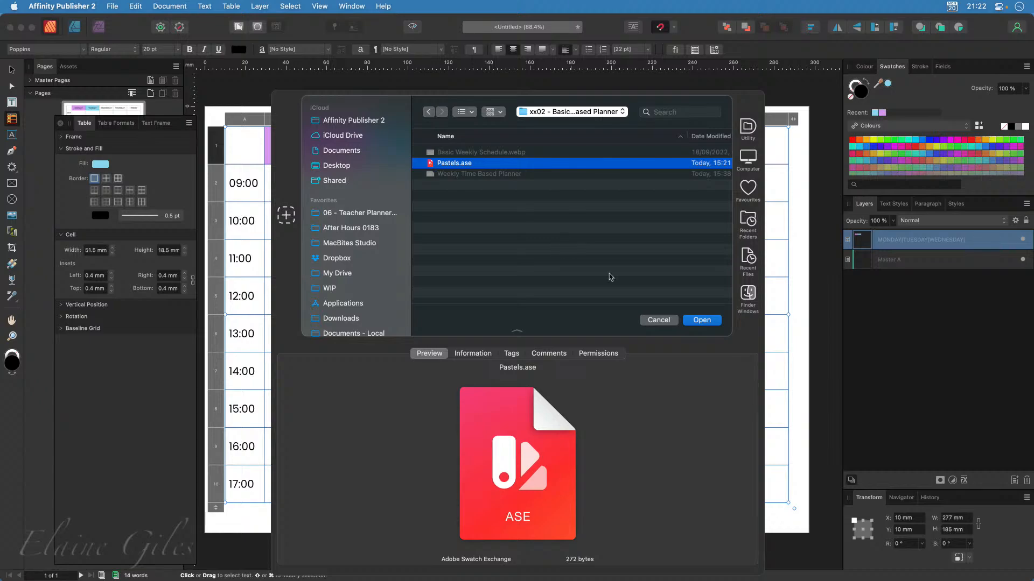
pyautogui.click(711, 321)
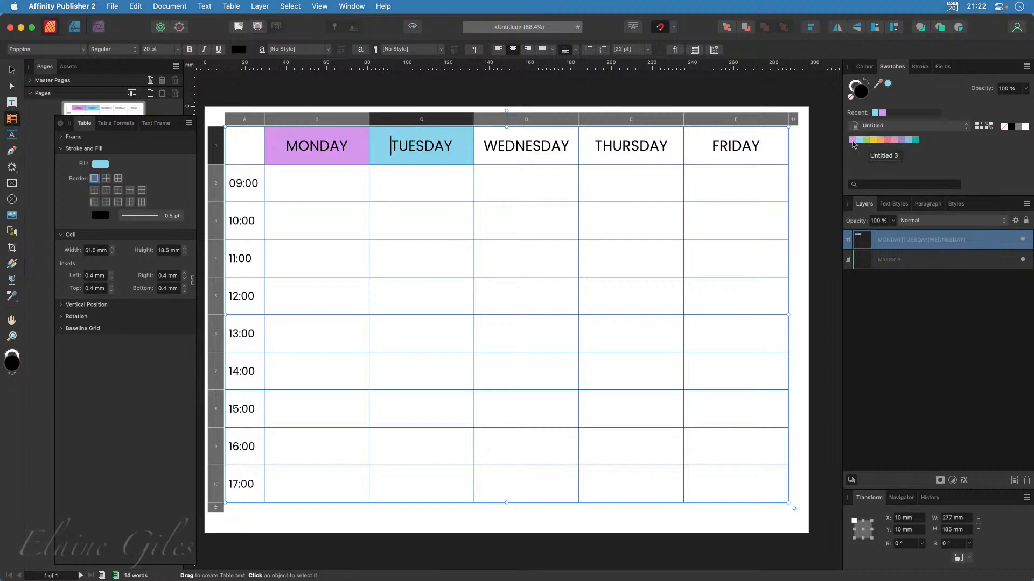
# Fill the WEDNESDAY heading cell with the green swatch from the imported Untitled document palette
pyautogui.click(509, 153)
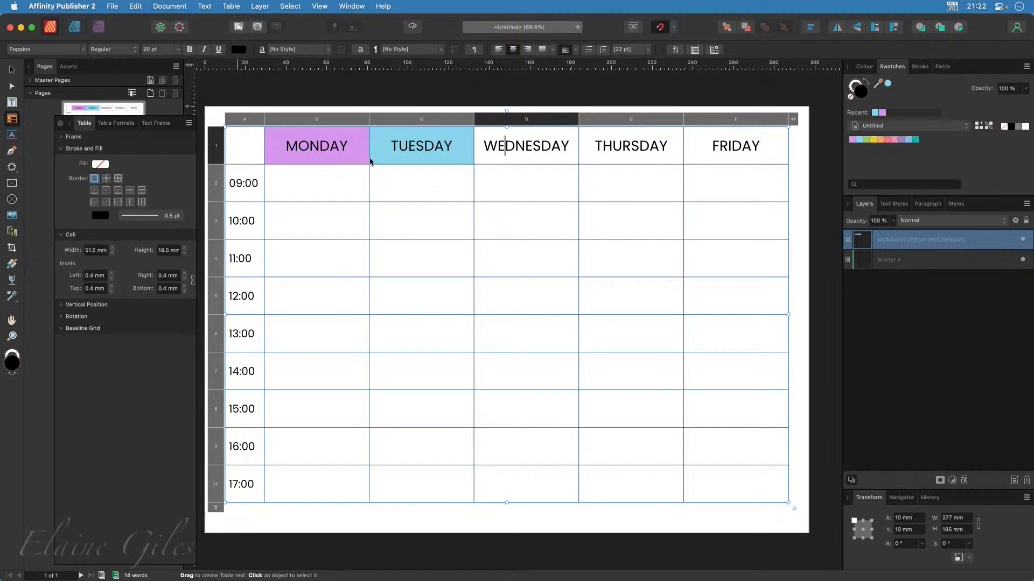
pyautogui.click(101, 165)
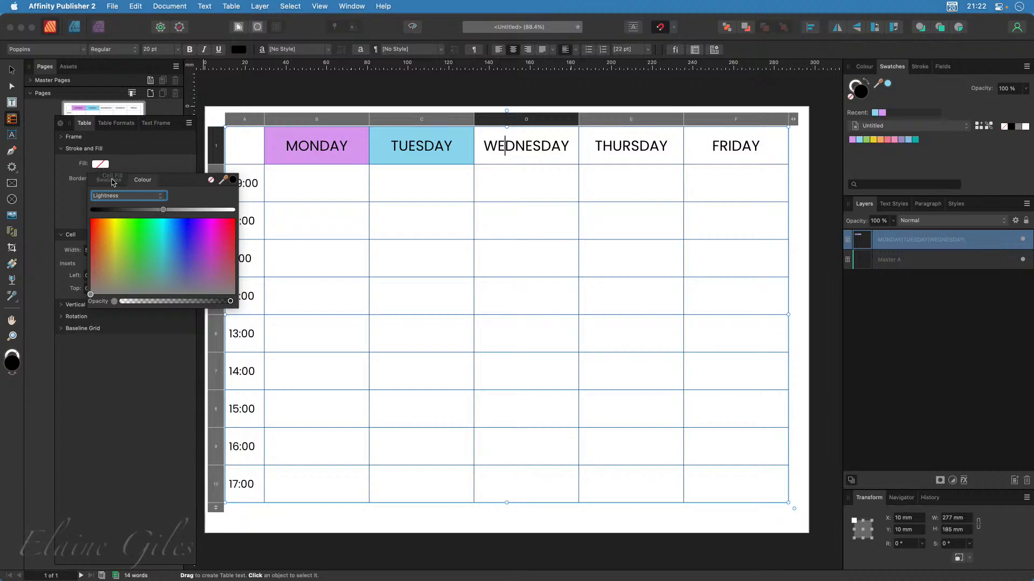
pyautogui.click(110, 179)
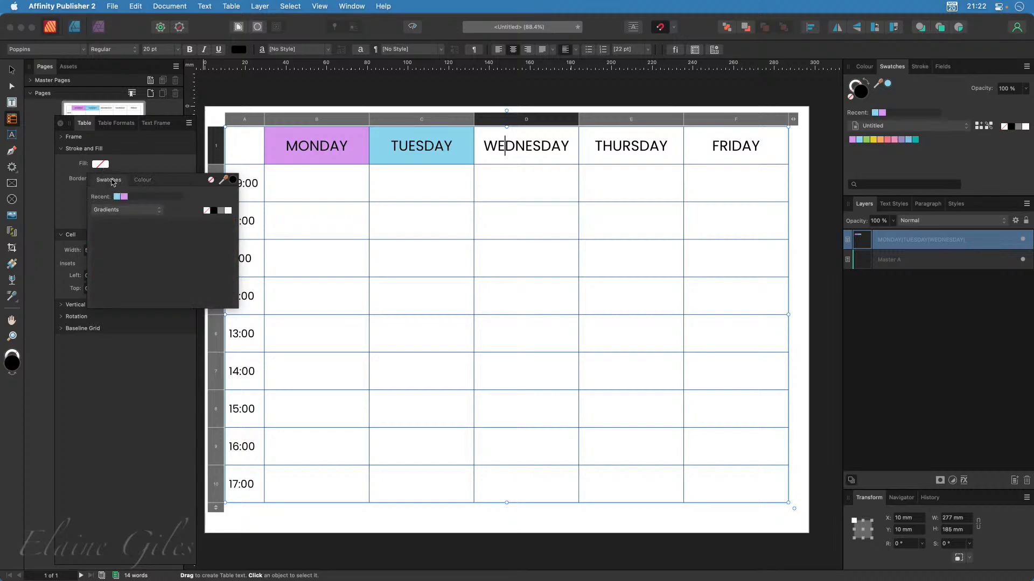
pyautogui.click(122, 210)
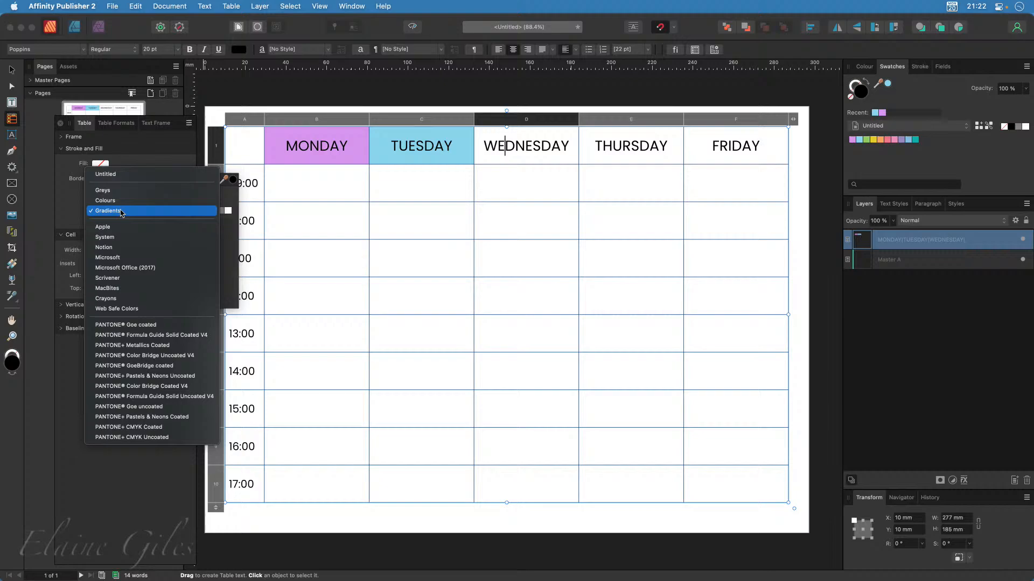
pyautogui.click(122, 179)
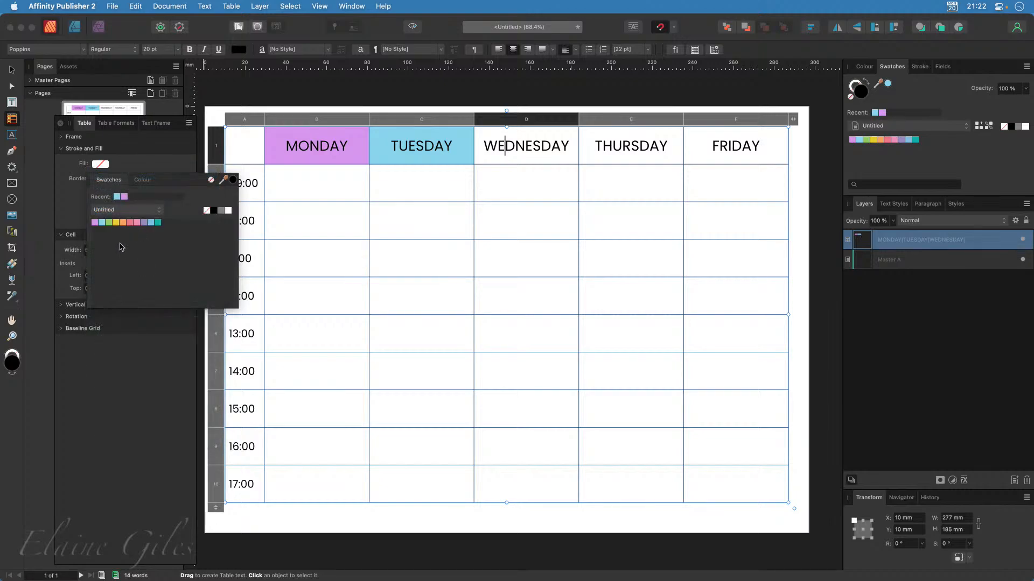
pyautogui.click(108, 223)
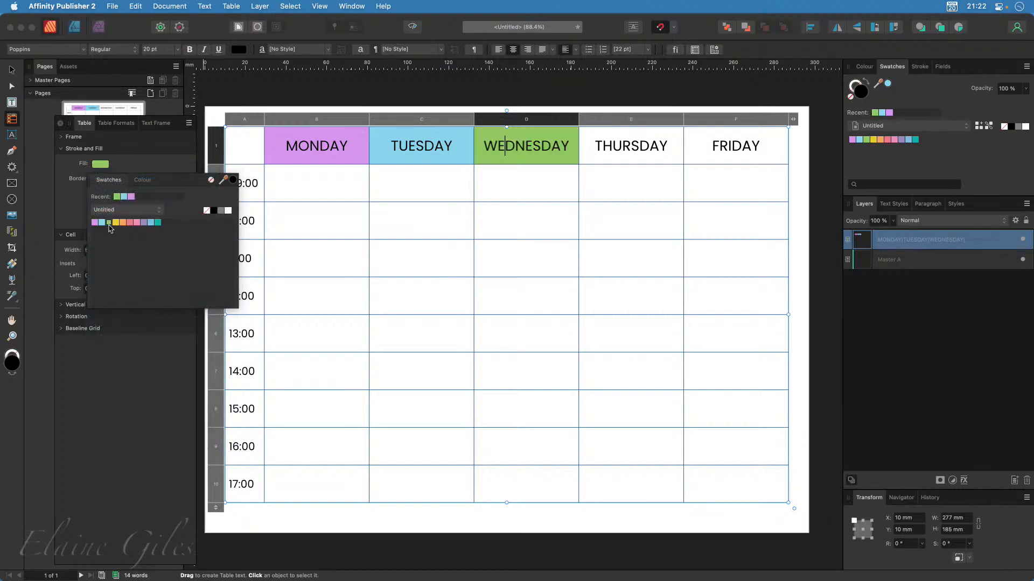
# Fill the THURSDAY heading cell with the orange swatch from the imported palette
pyautogui.click(600, 156)
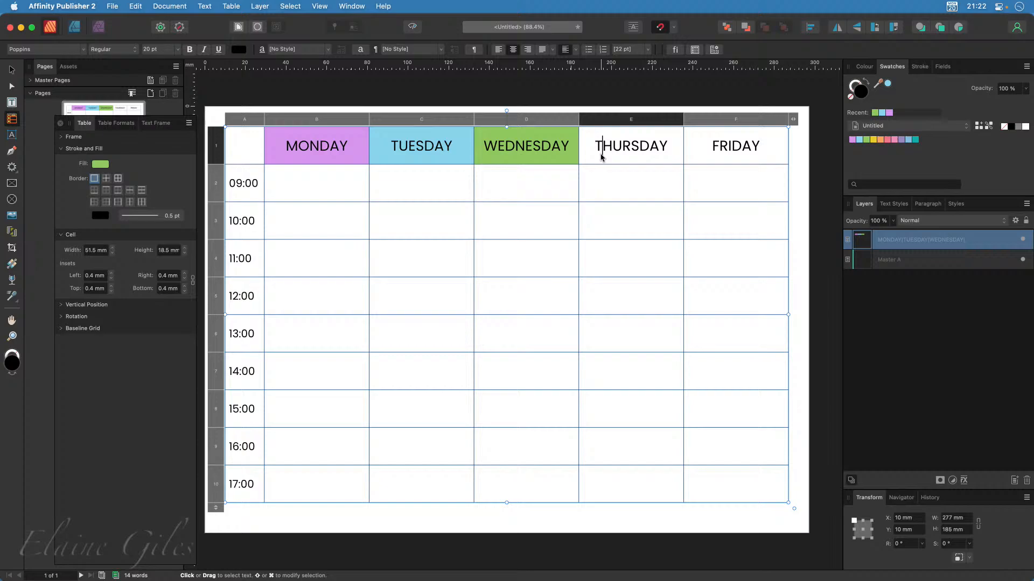
pyautogui.click(98, 164)
pyautogui.click(123, 222)
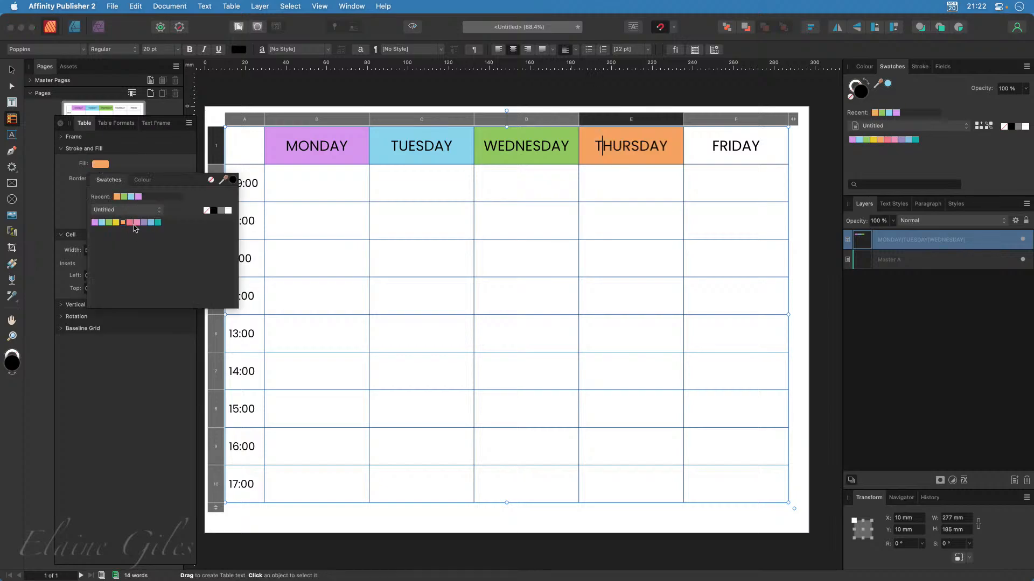
# Fill the FRIDAY heading cell with the teal swatch at the end of the imported palette
pyautogui.click(719, 153)
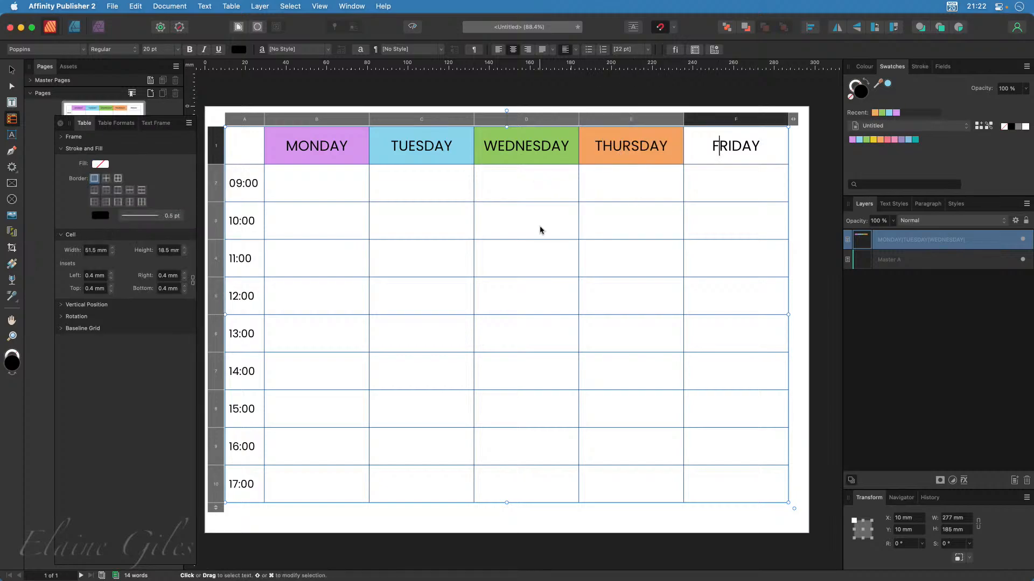
pyautogui.click(100, 164)
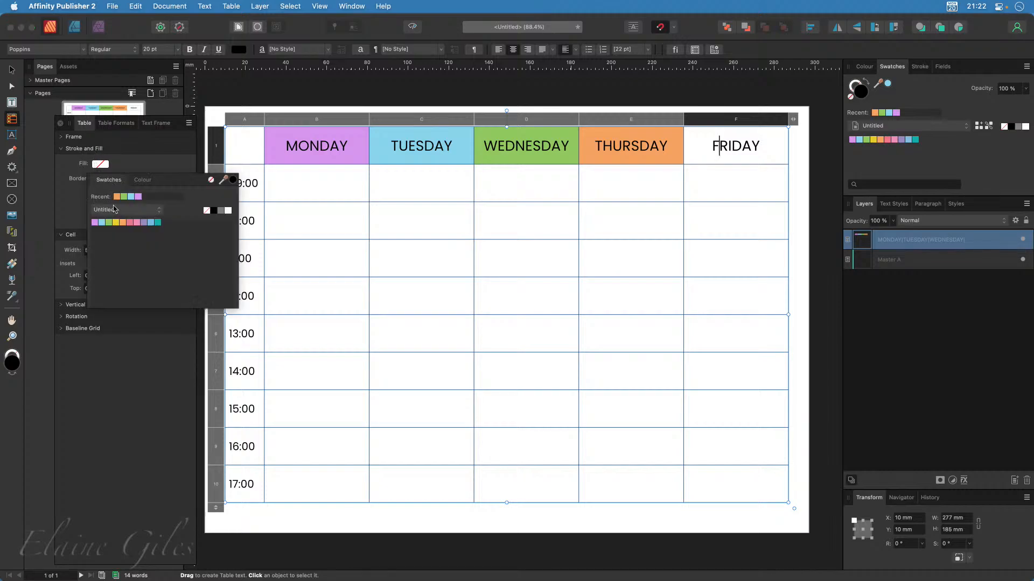
pyautogui.click(156, 223)
pyautogui.click(513, 275)
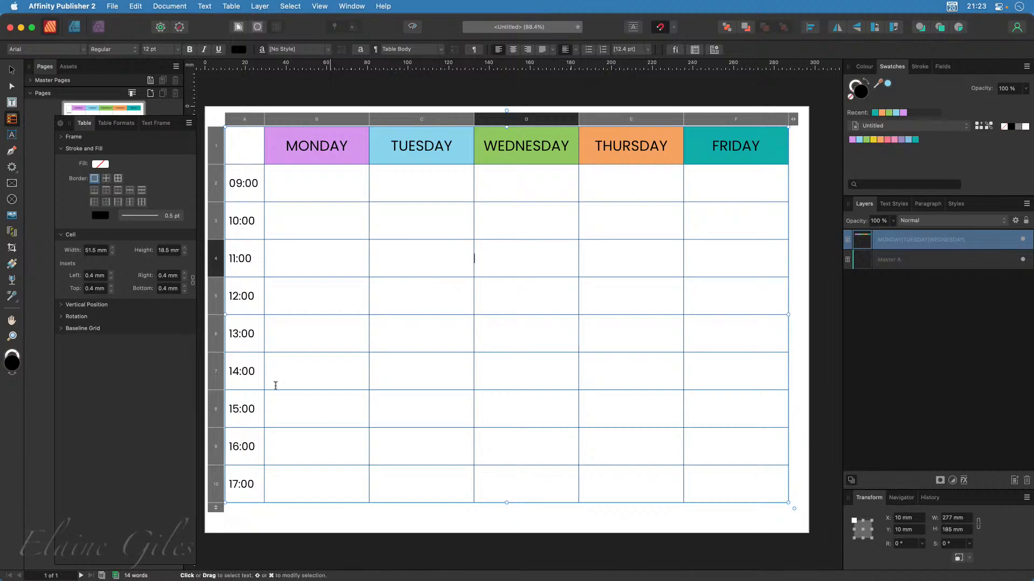
# Add one page after page 1 based on Master A, and move the table settings out of view
pyautogui.click(11, 70)
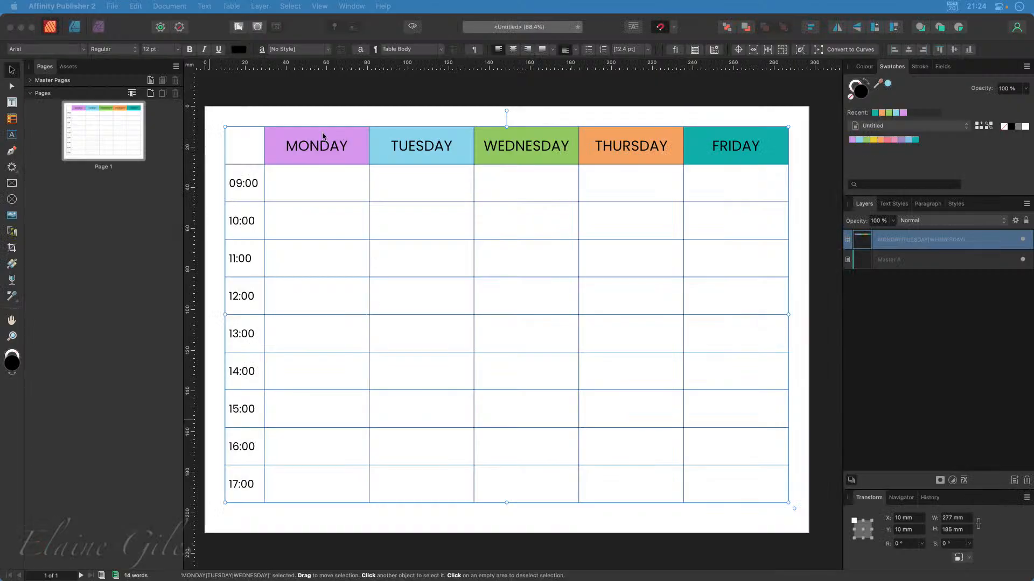
pyautogui.click(152, 93)
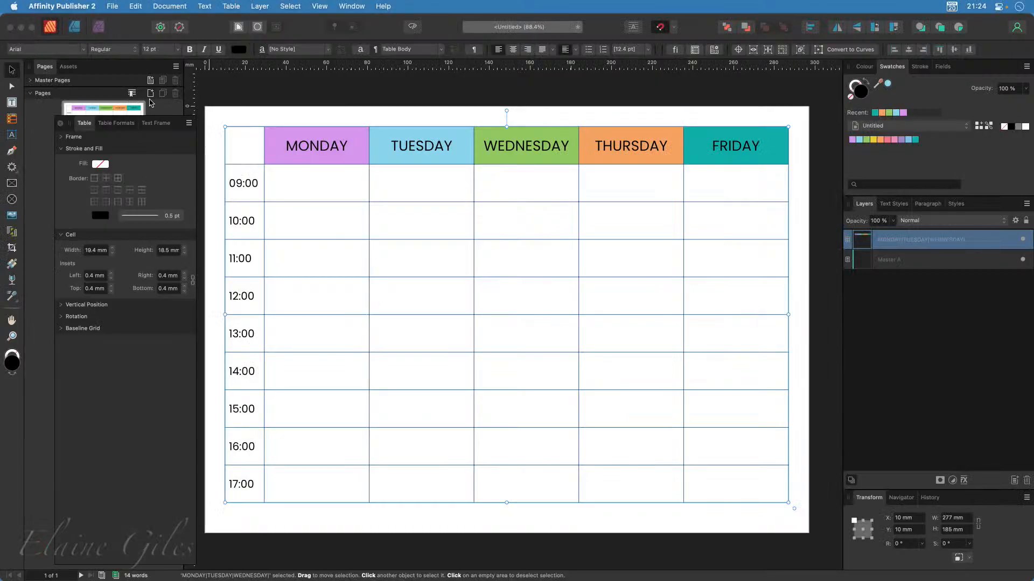
pyautogui.click(151, 93)
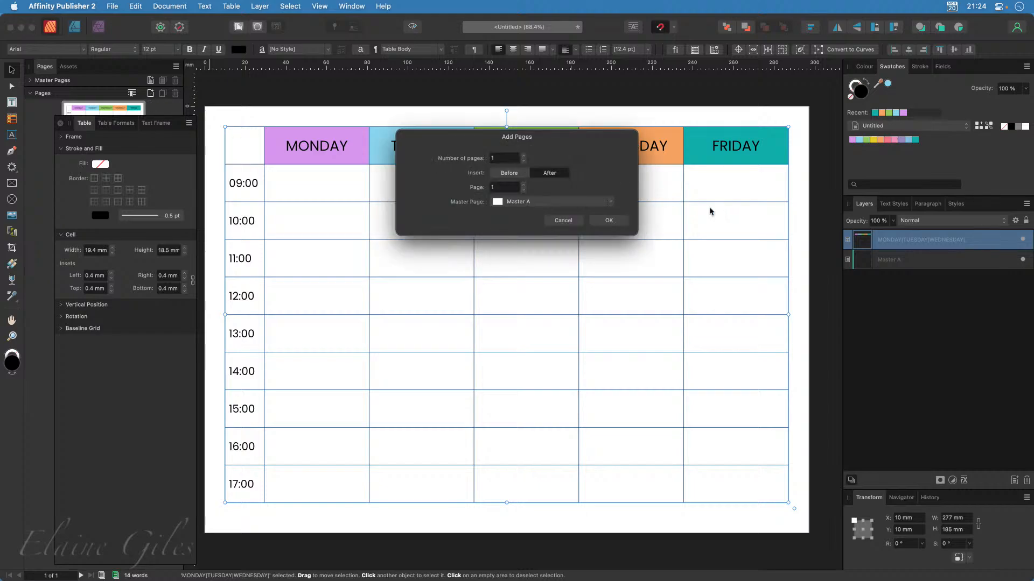
pyautogui.click(609, 220)
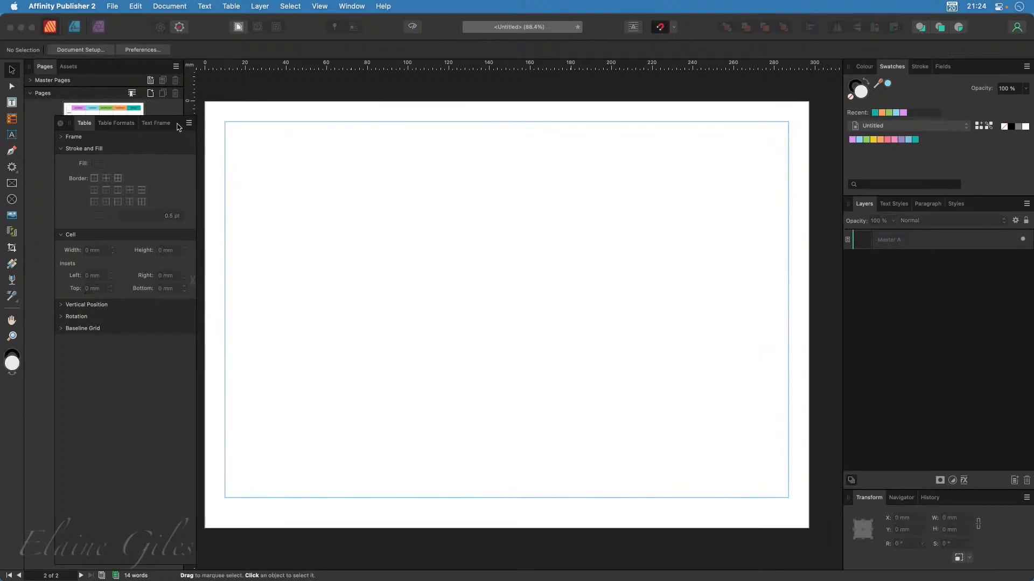
pyautogui.moveTo(183, 137); pyautogui.dragTo(1, 186)
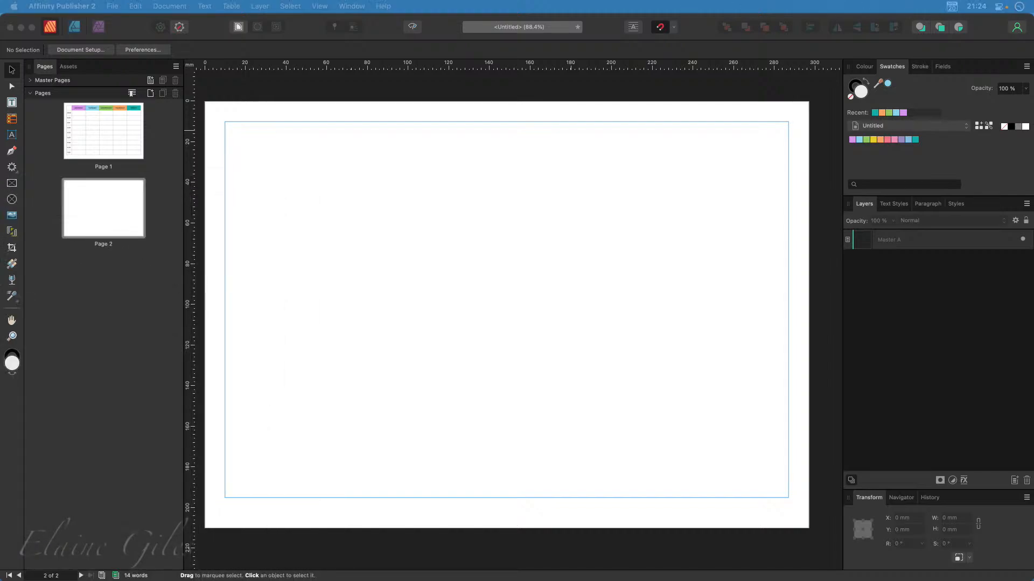
# Draw a table of 10 columns and 6 rows on page 2 and stretch it to fill the margins at 277 by 185 mm
pyautogui.click(503, 273)
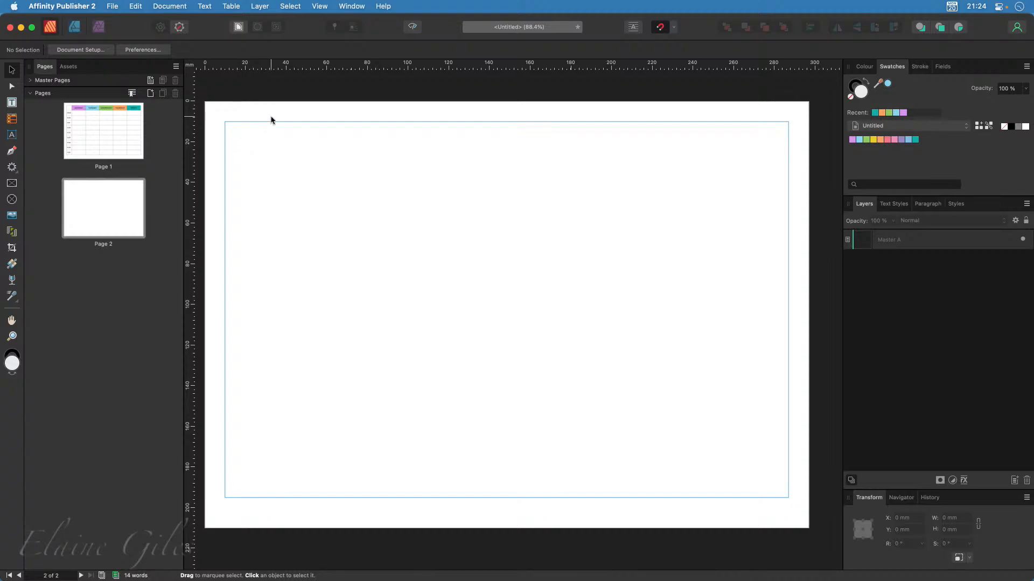
pyautogui.click(11, 119)
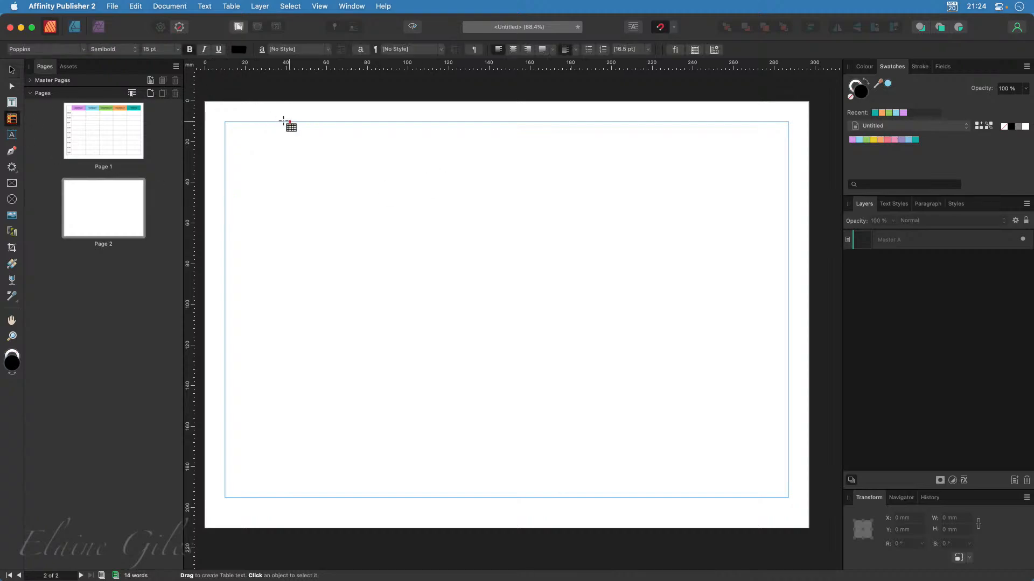
pyautogui.moveTo(222, 122); pyautogui.dragTo(364, 224)
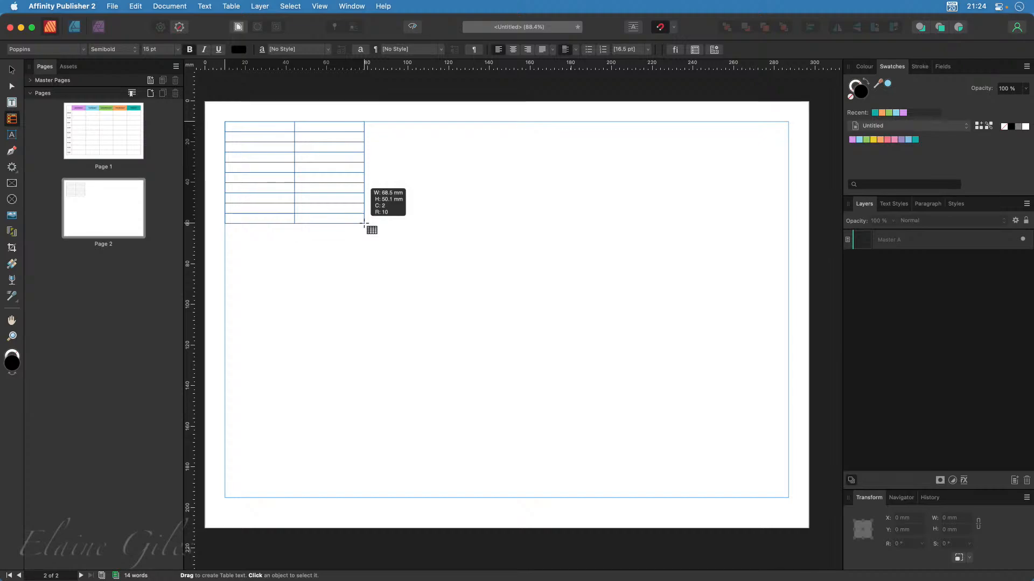
pyautogui.moveTo(365, 224); pyautogui.dragTo(779, 183)
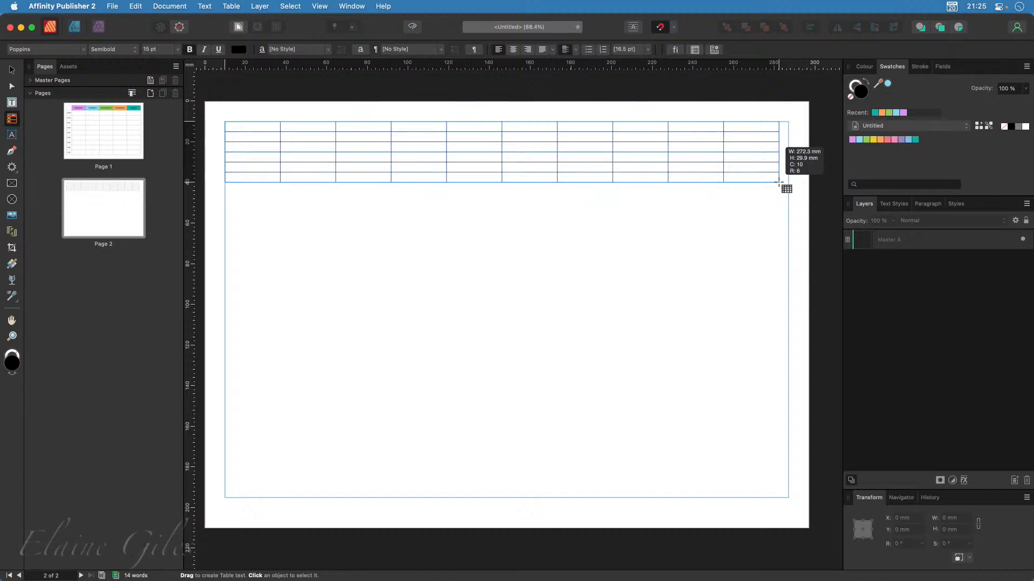
pyautogui.moveTo(779, 183); pyautogui.dragTo(779, 183)
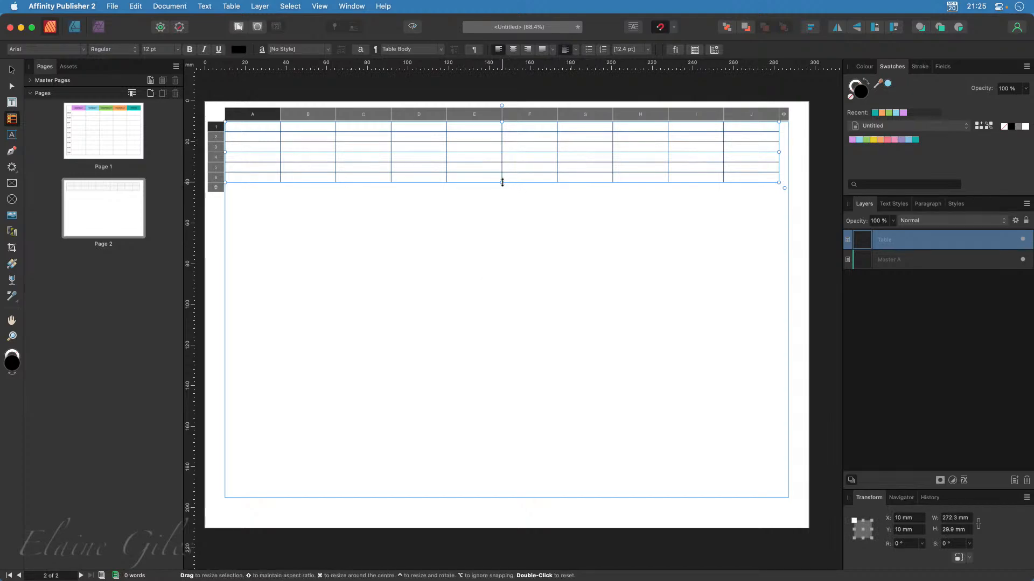
pyautogui.moveTo(502, 183); pyautogui.dragTo(480, 497)
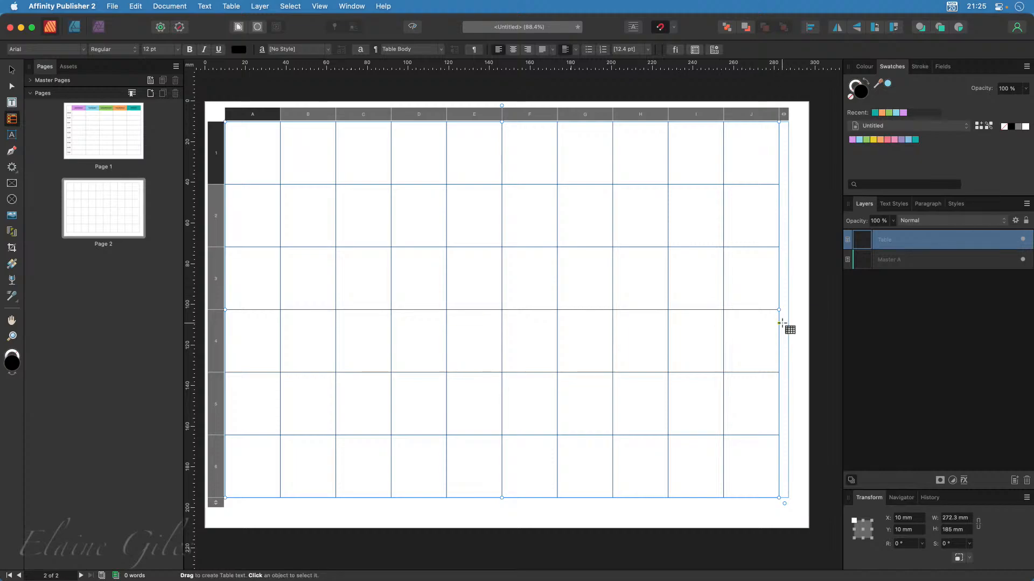
pyautogui.moveTo(783, 311); pyautogui.dragTo(788, 311)
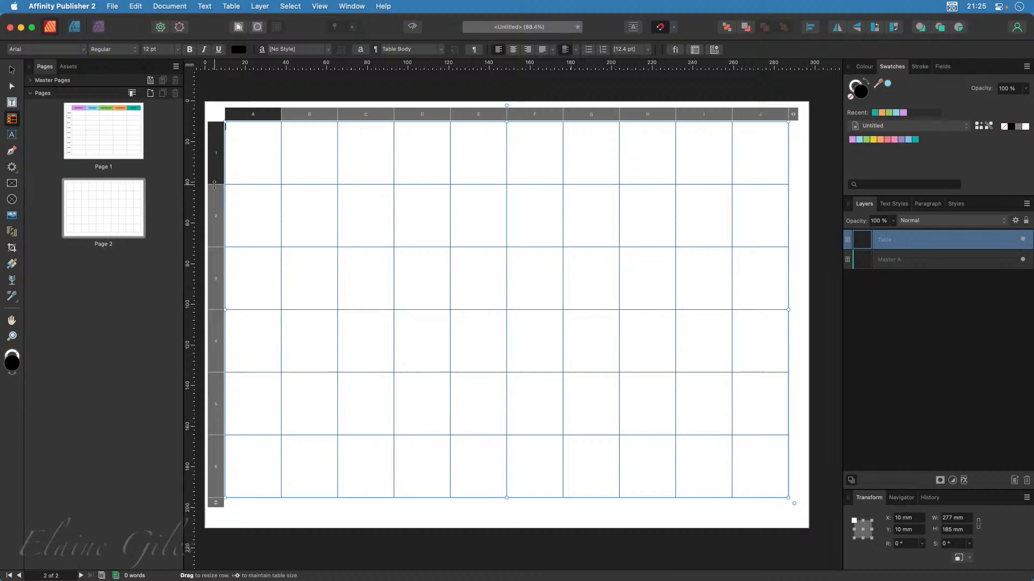
# Shorten the page 2 table's first row to about 9.3 mm and stretch the table back down to the lower margin, 185 mm high
pyautogui.moveTo(214, 185); pyautogui.dragTo(223, 140)
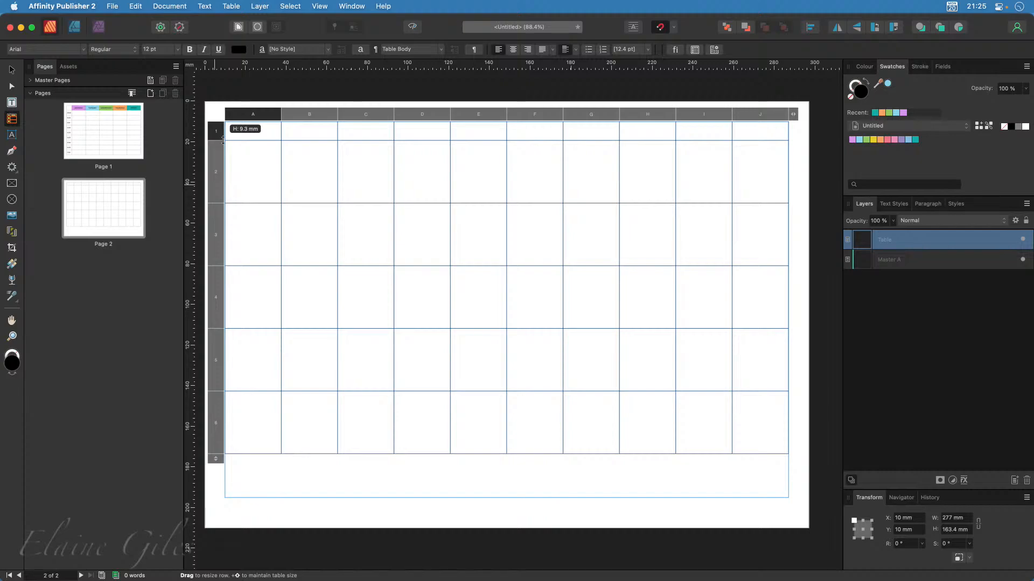
pyautogui.moveTo(223, 140); pyautogui.dragTo(223, 140)
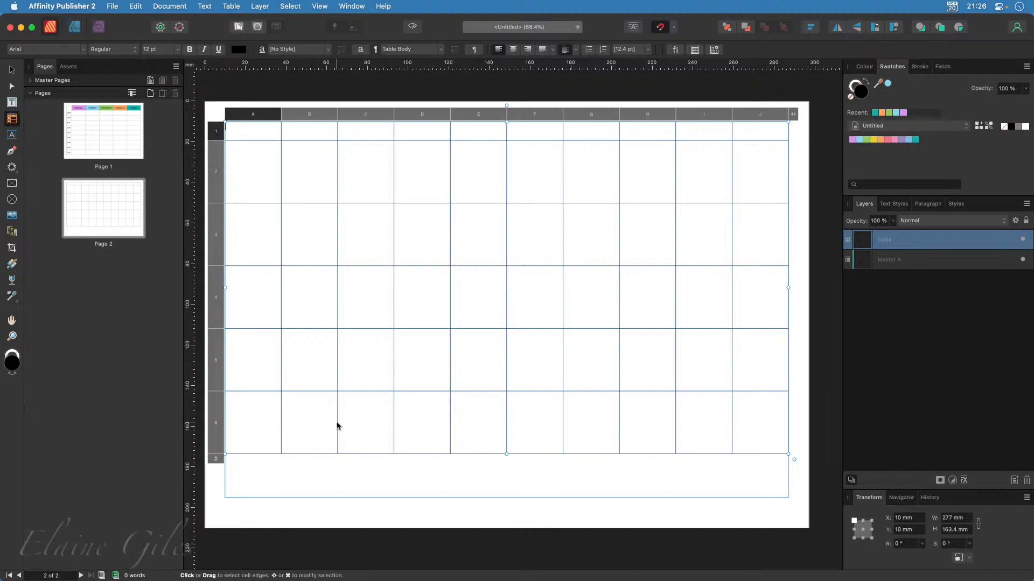
pyautogui.moveTo(507, 454); pyautogui.dragTo(507, 498)
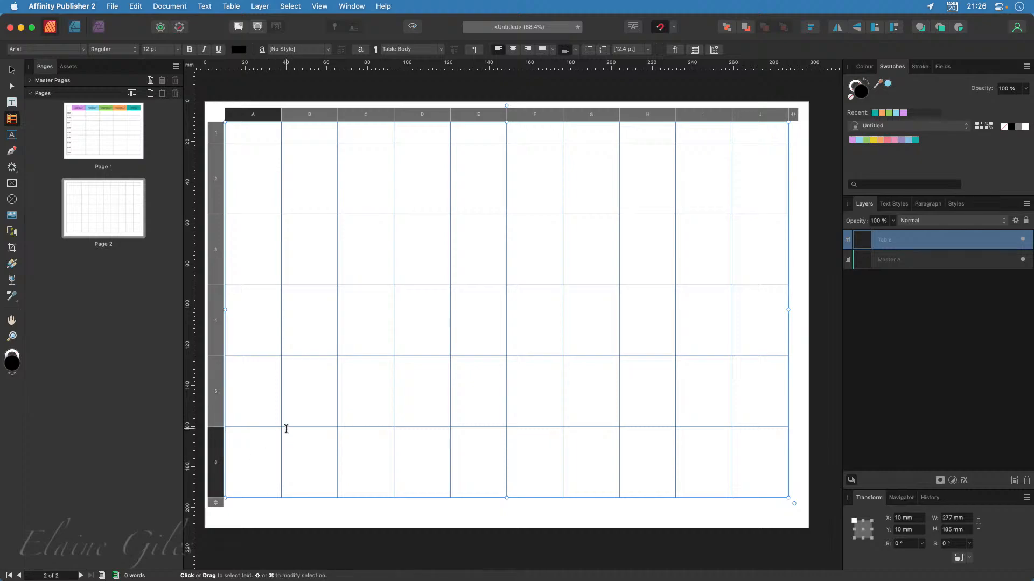
# Switch to Excel and copy the MONDAY to FRIDAY headings in B1:F1 of the Vertical sheet
pyautogui.click(84, 134)
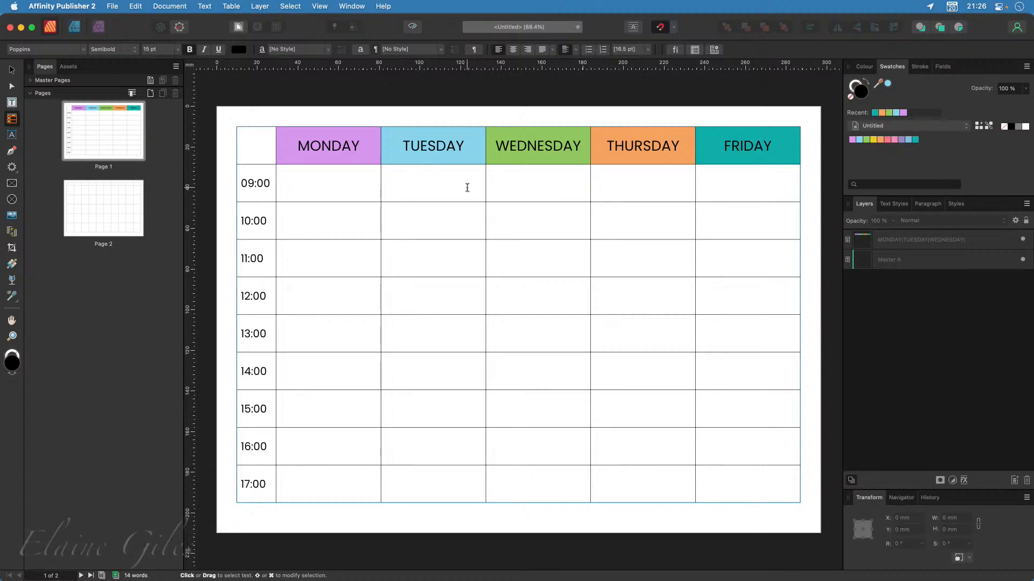
pyautogui.click(88, 215)
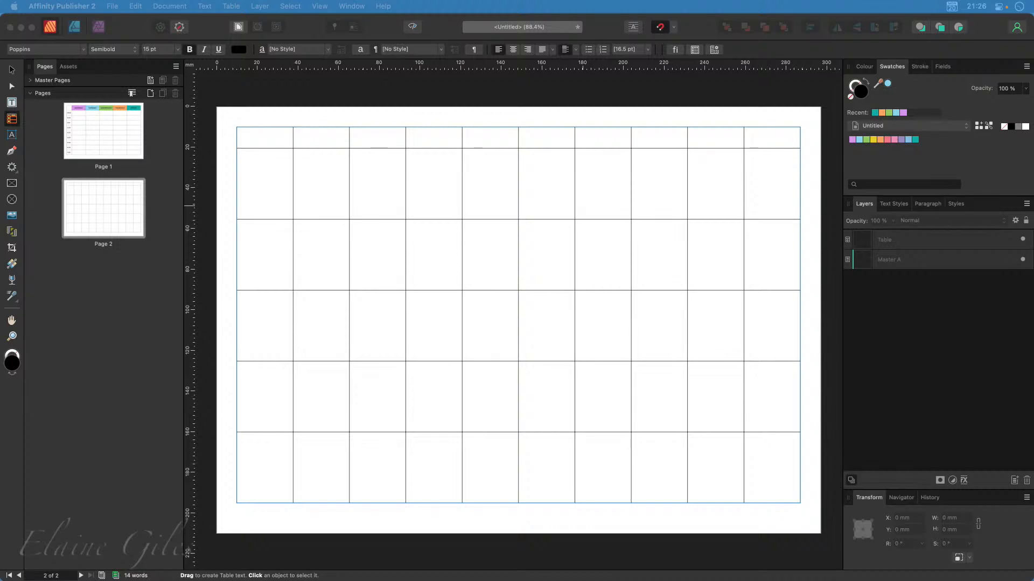
pyautogui.press('super+Tab')
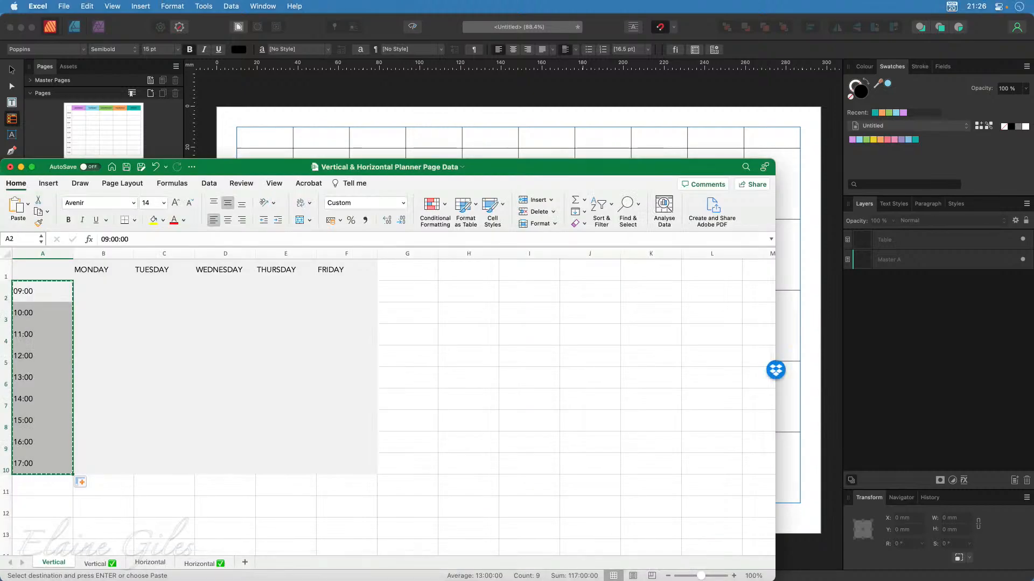
pyautogui.hotkey('ctrl', 'alt', 'Return')
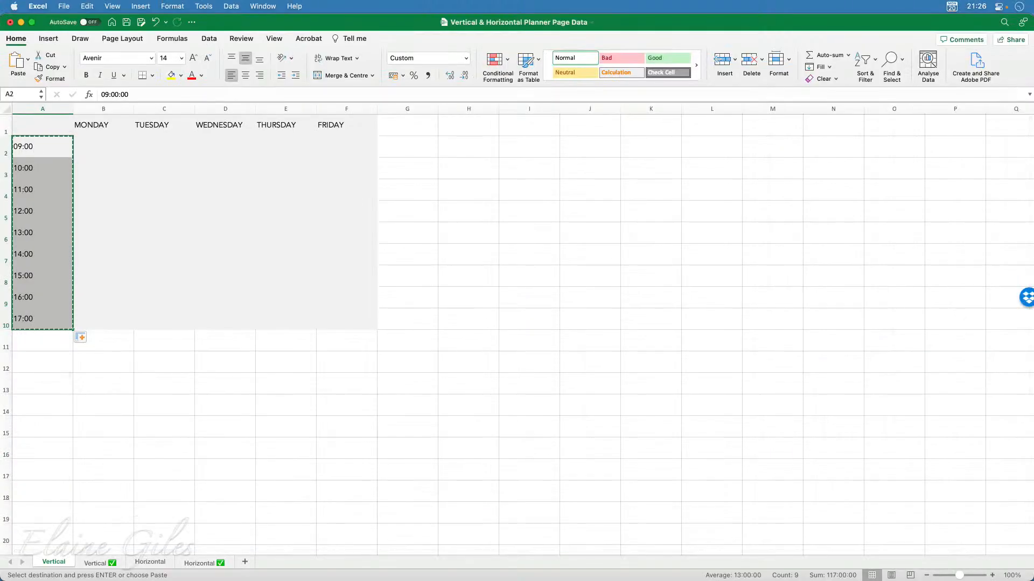
pyautogui.click(684, 402)
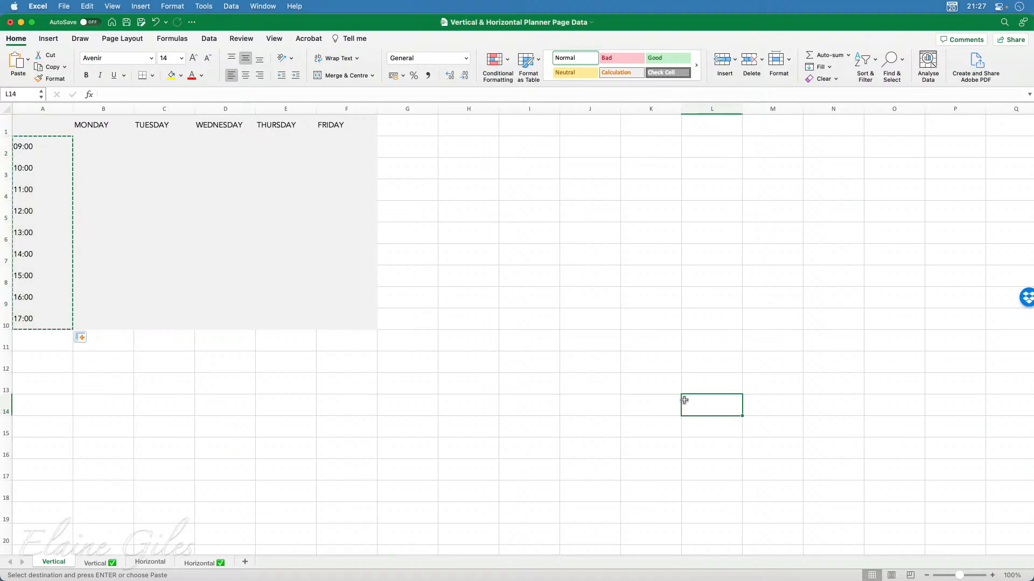
pyautogui.click(90, 130)
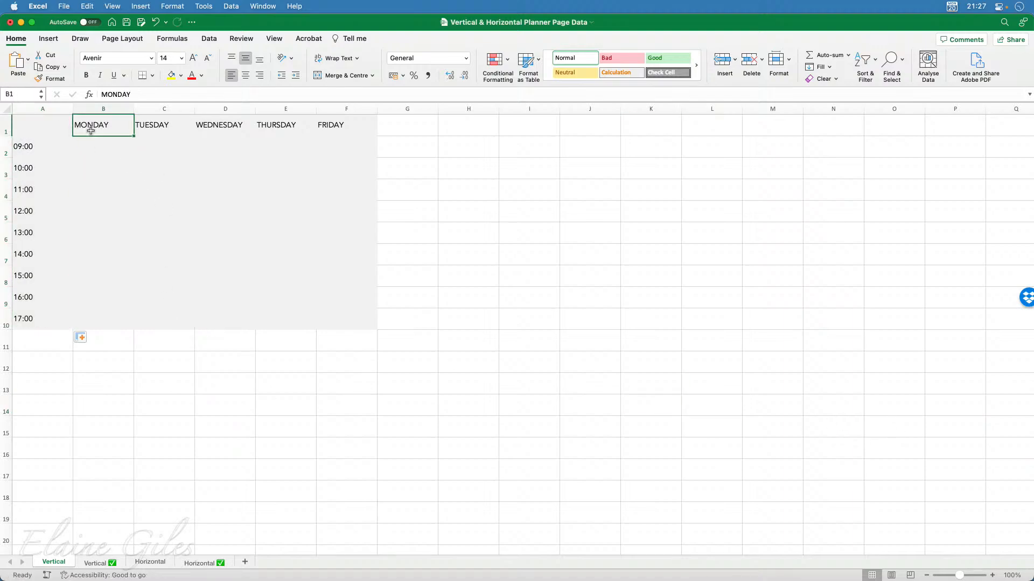
pyautogui.keyDown('shift'); pyautogui.click(335, 126); pyautogui.keyUp('shift')
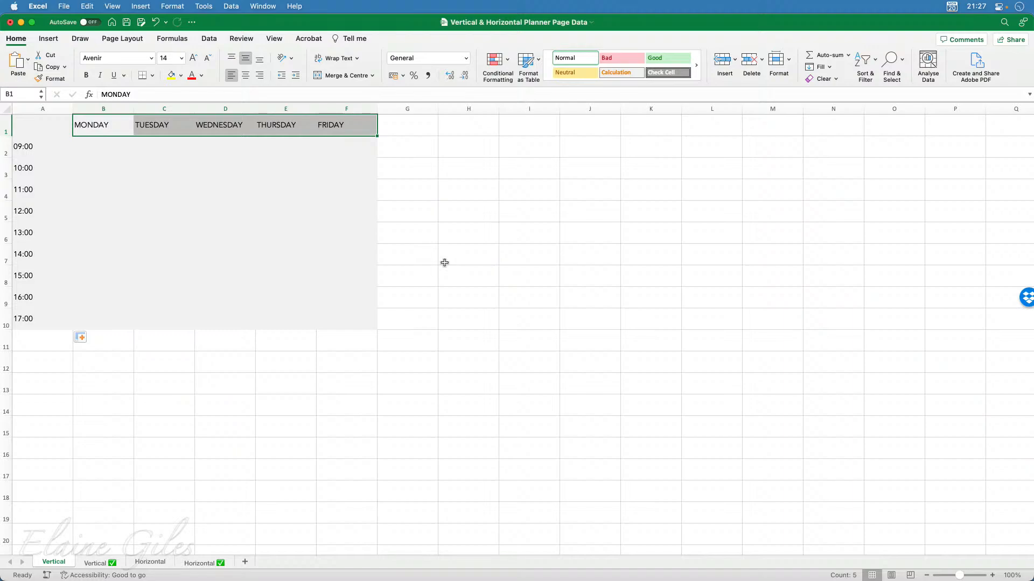
pyautogui.press('cmd+c')
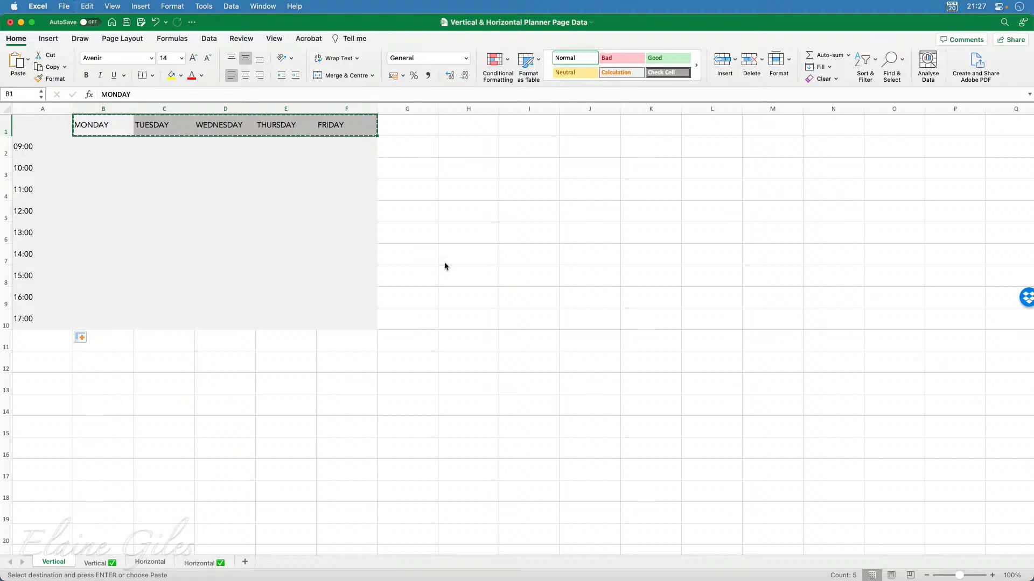
# Paste the copied weekday headings transposed into the Horizontal sheet starting at A2, using Paste Special with Transpose
pyautogui.click(151, 562)
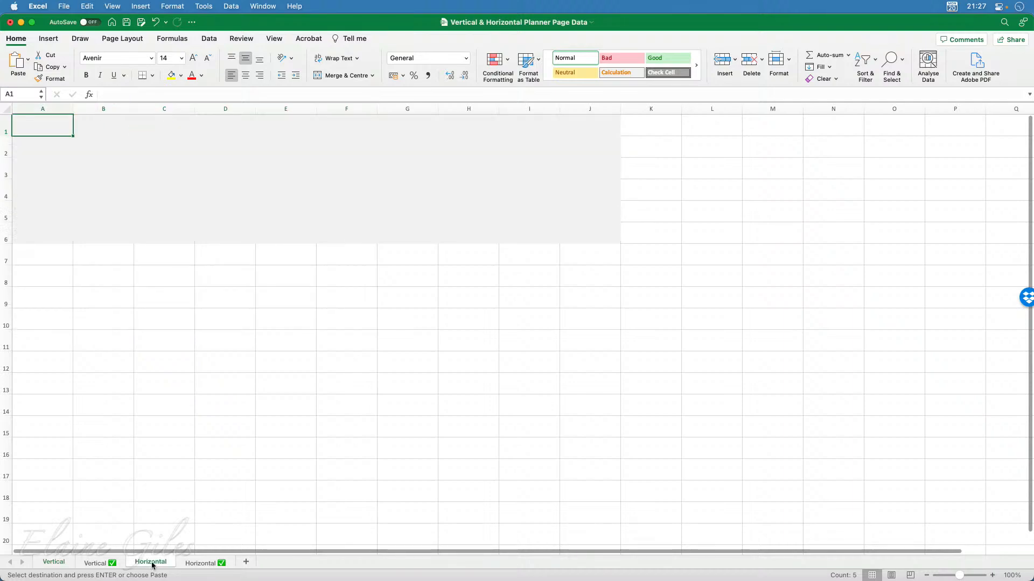
pyautogui.click(33, 151)
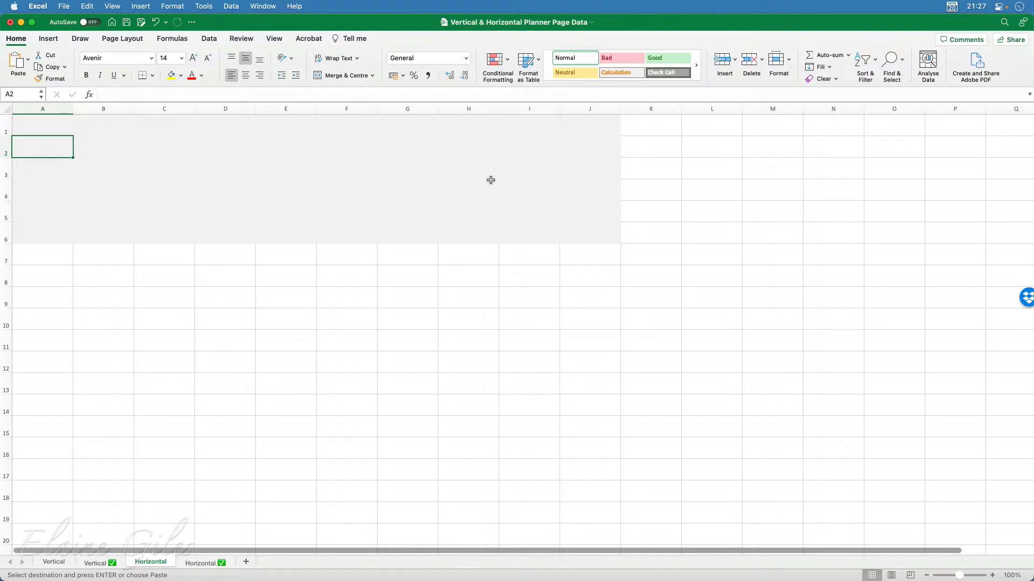
pyautogui.click(83, 6)
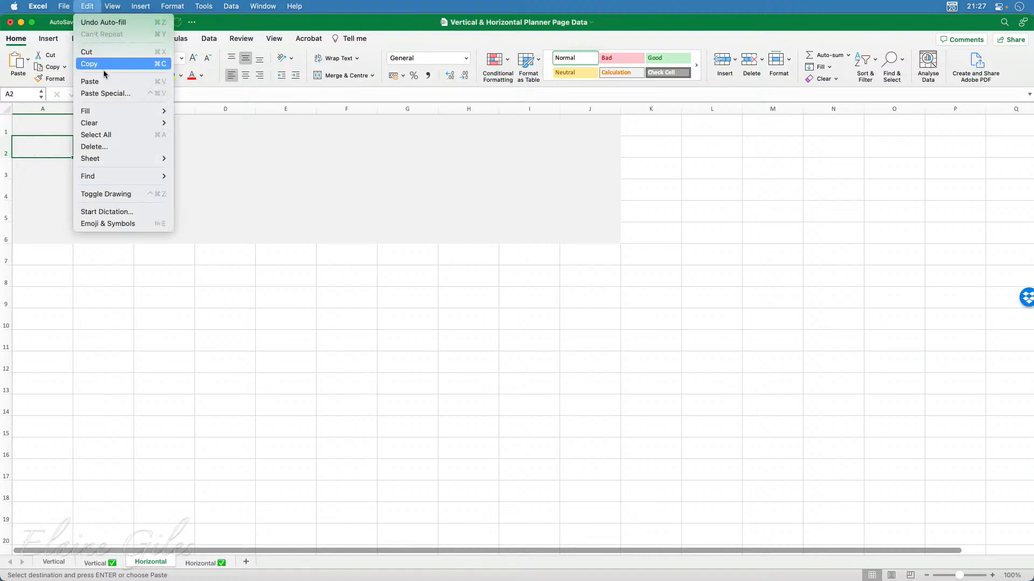
pyautogui.click(106, 94)
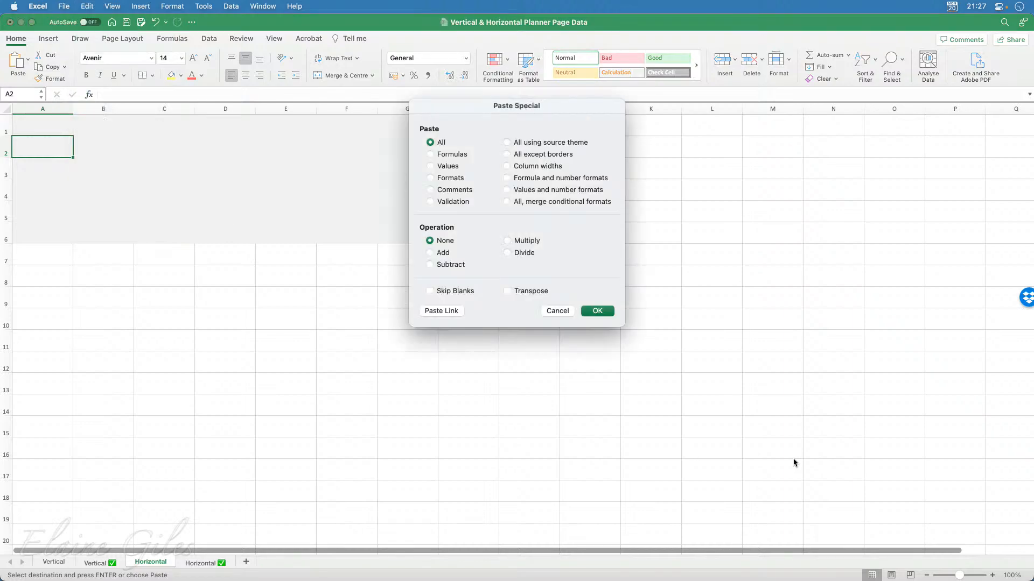
pyautogui.click(527, 292)
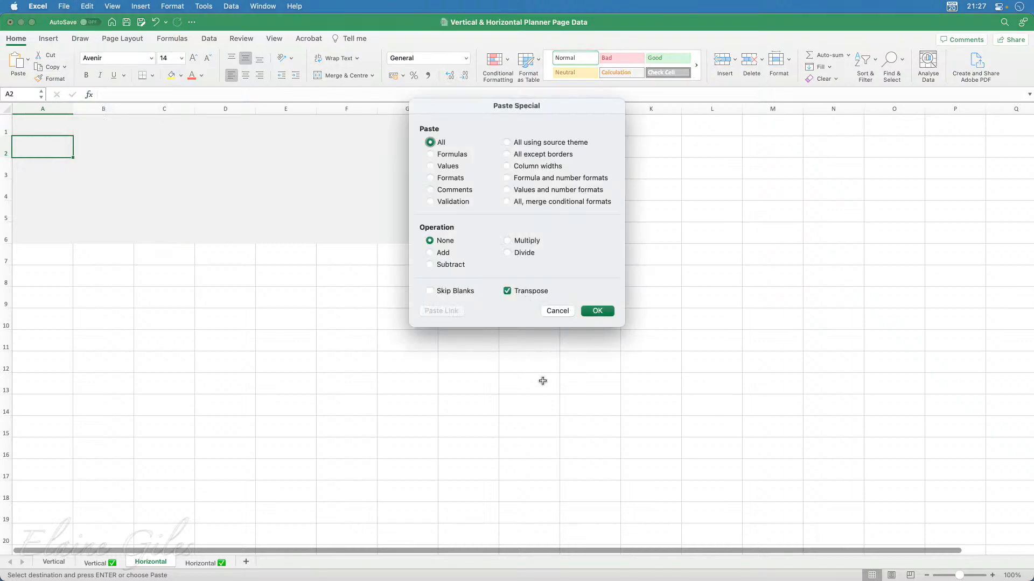
pyautogui.click(597, 311)
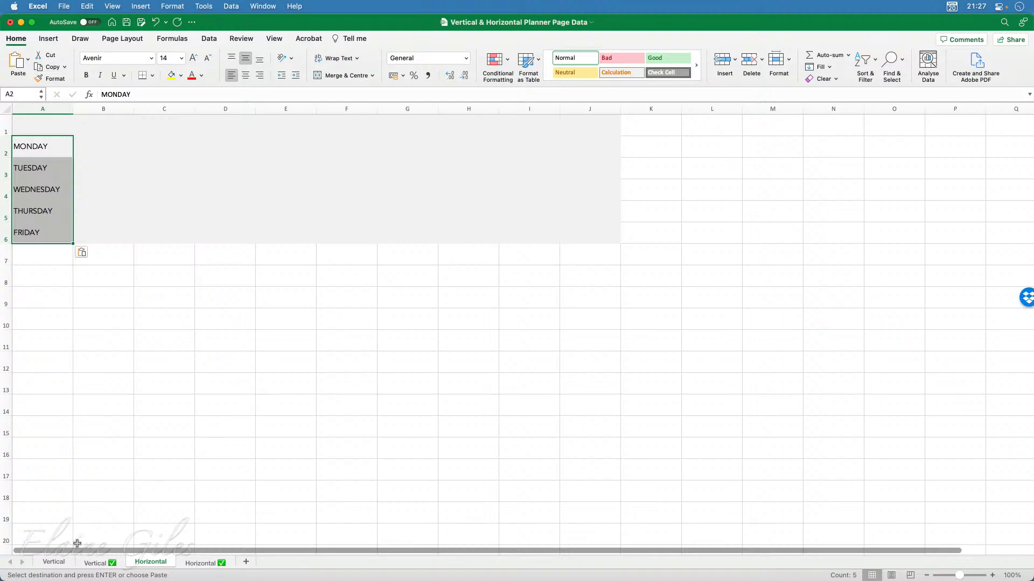
# Copy the times 09:00 to 17:00 from the Vertical sheet and paste them transposed into the Horizontal sheet starting at B1
pyautogui.click(54, 562)
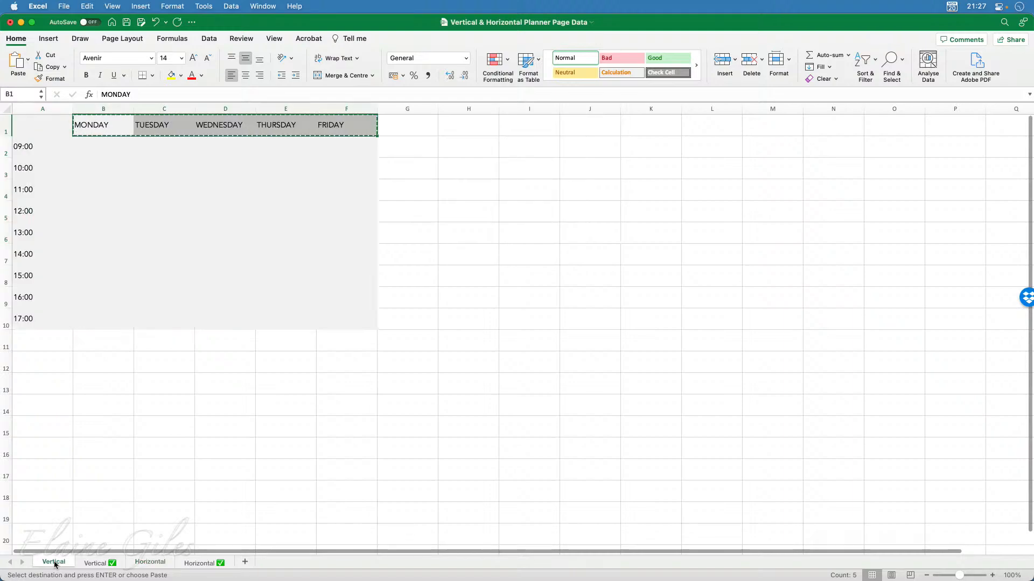
pyautogui.moveTo(50, 148); pyautogui.dragTo(47, 318)
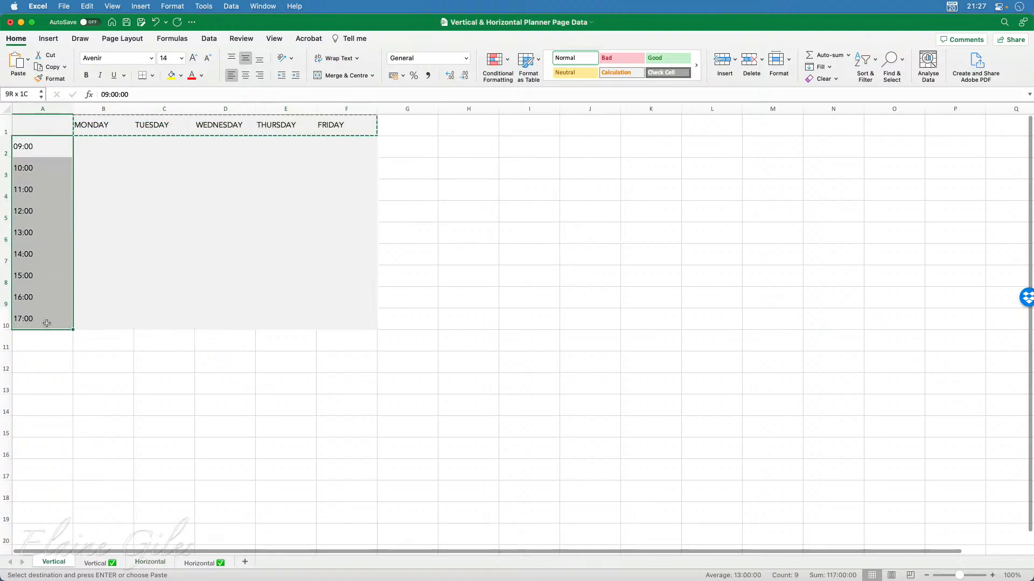
pyautogui.press('super+c')
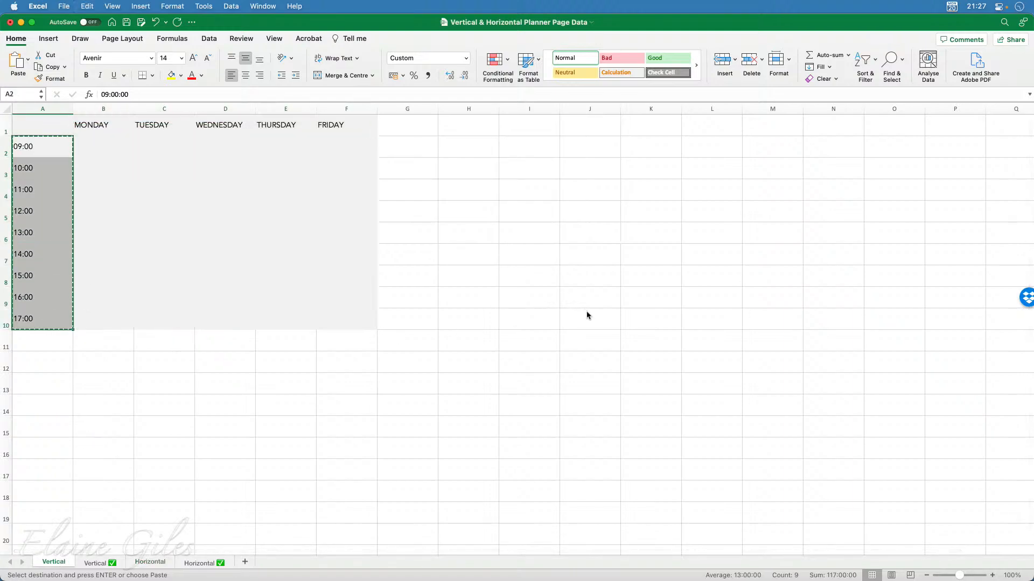
pyautogui.click(148, 562)
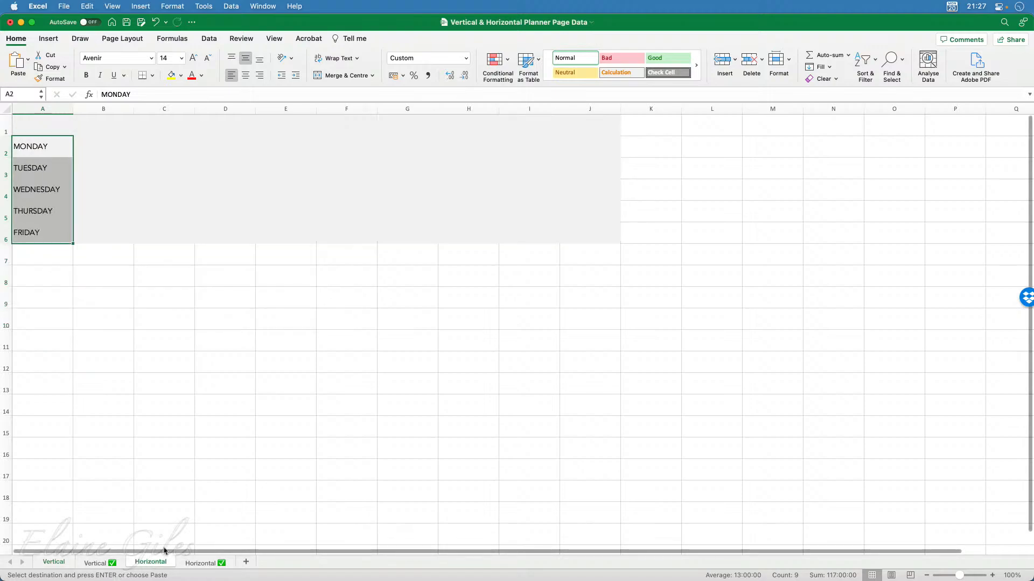
pyautogui.click(100, 119)
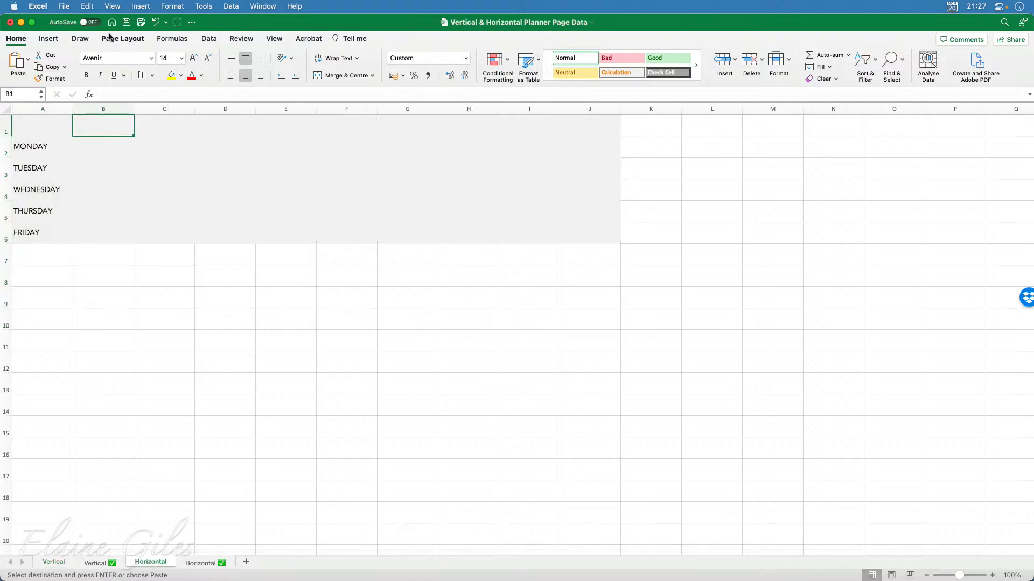
pyautogui.click(88, 6)
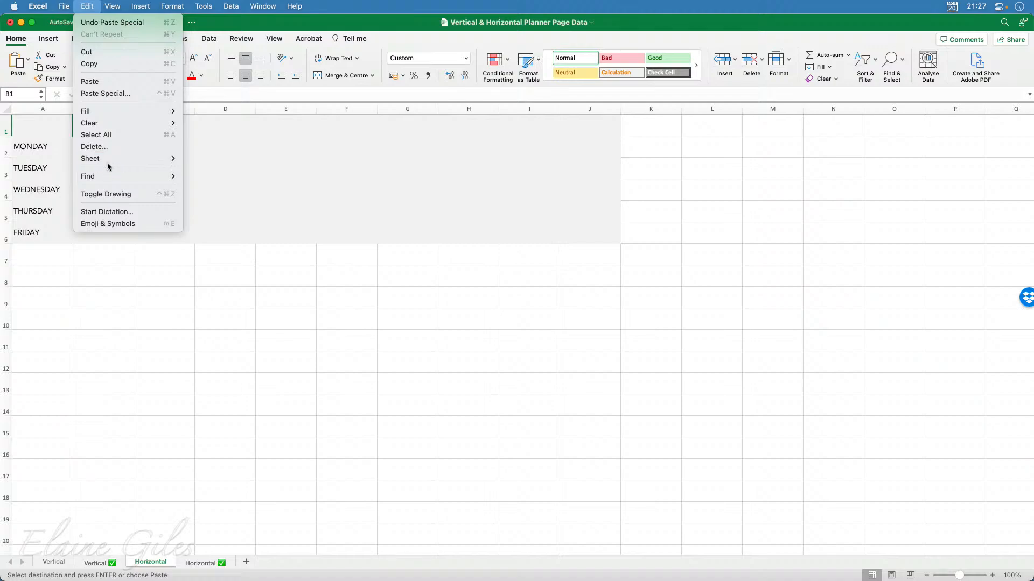
pyautogui.click(134, 96)
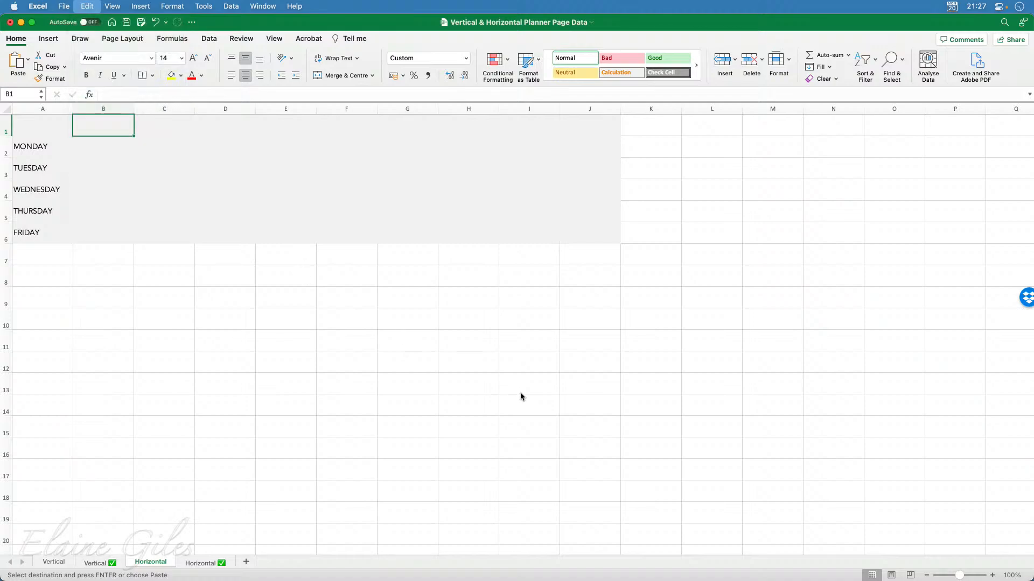
pyautogui.click(507, 291)
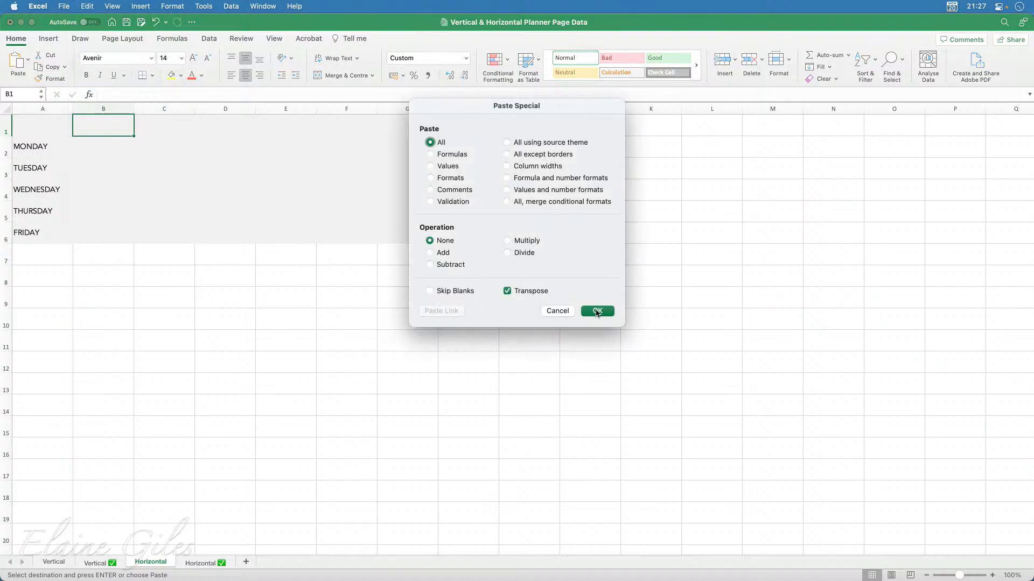
pyautogui.click(597, 311)
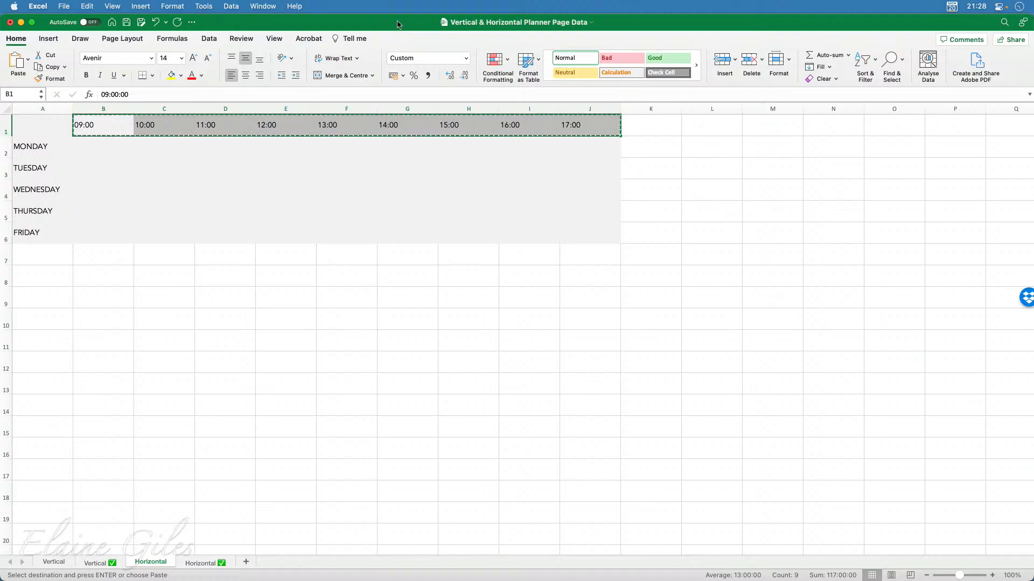
# Switch to Affinity Publisher and paste the copied times into B1:J1 of the page 2 table
pyautogui.doubleClick(393, 26)
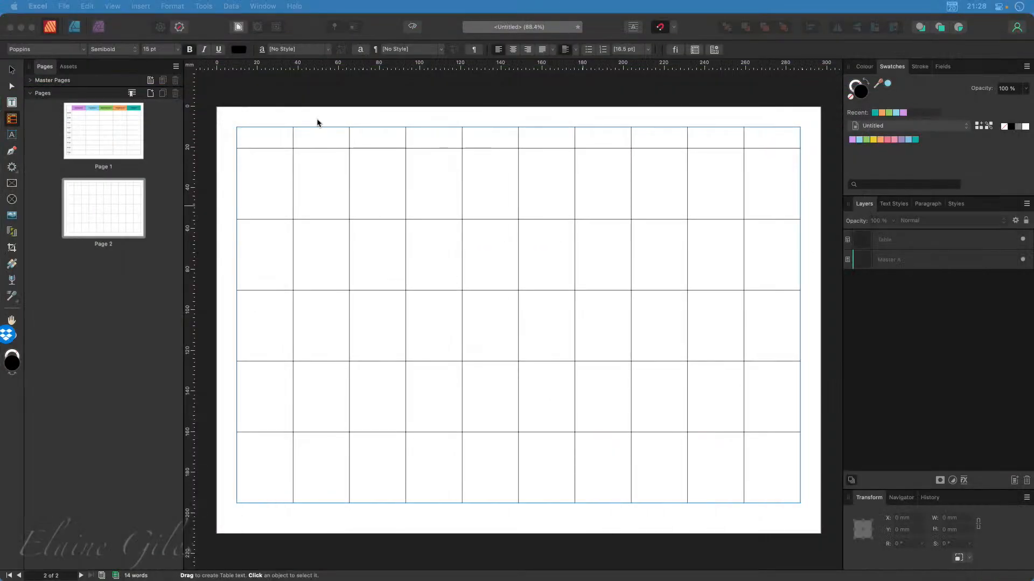
pyautogui.click(334, 145)
pyautogui.click(328, 141)
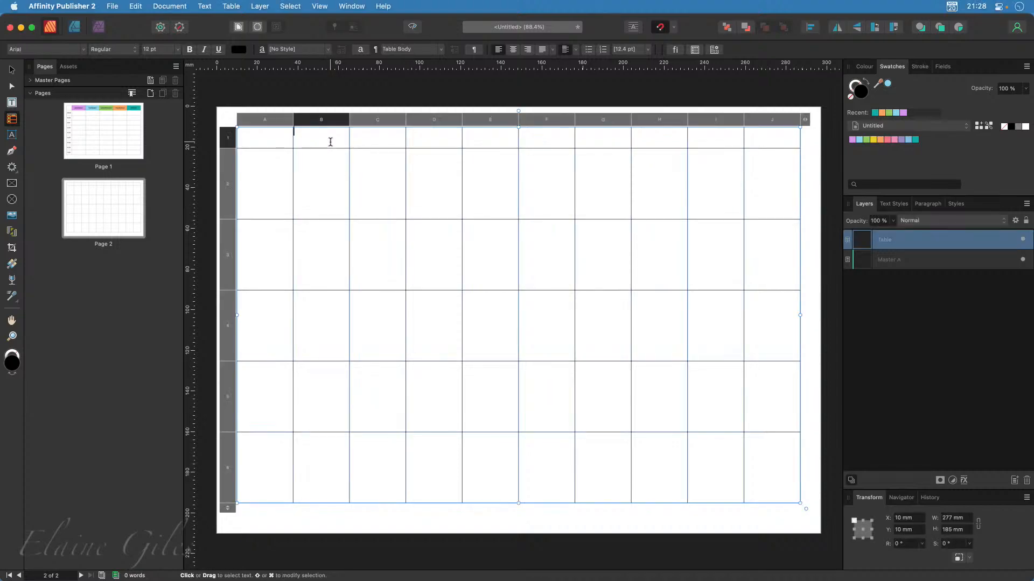
pyautogui.moveTo(323, 141); pyautogui.dragTo(460, 141)
pyautogui.moveTo(607, 147); pyautogui.dragTo(786, 143)
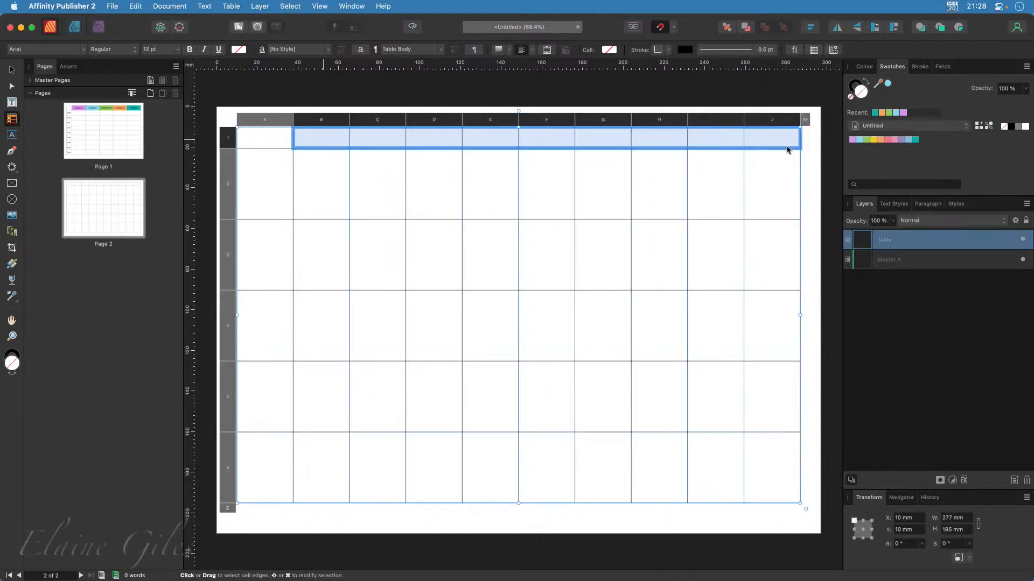
pyautogui.press('super+v')
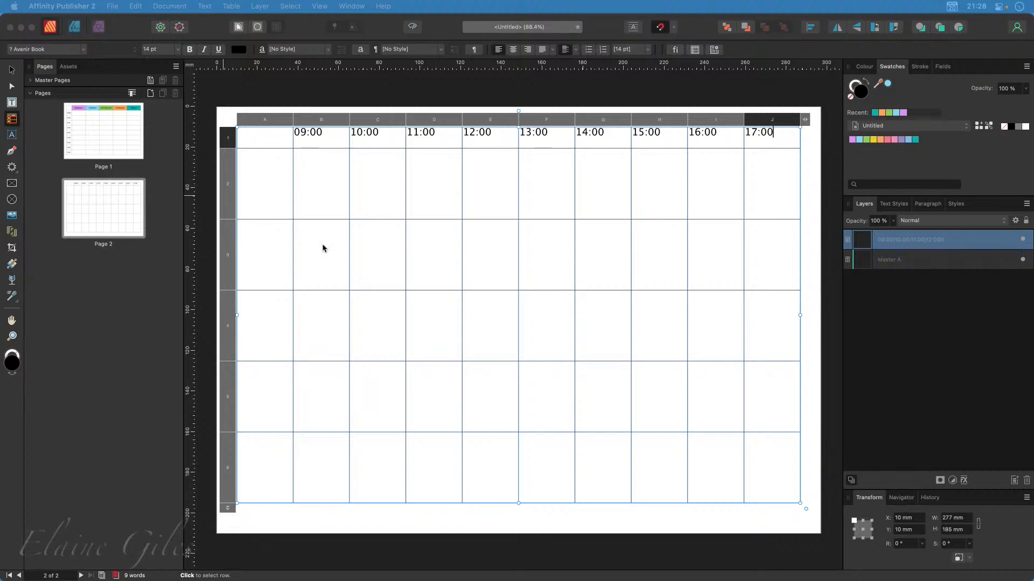
# Paste the MONDAY to FRIDAY headings into A2:A6 of the table and delete the surplus row 7
pyautogui.click(263, 200)
pyautogui.click(266, 194)
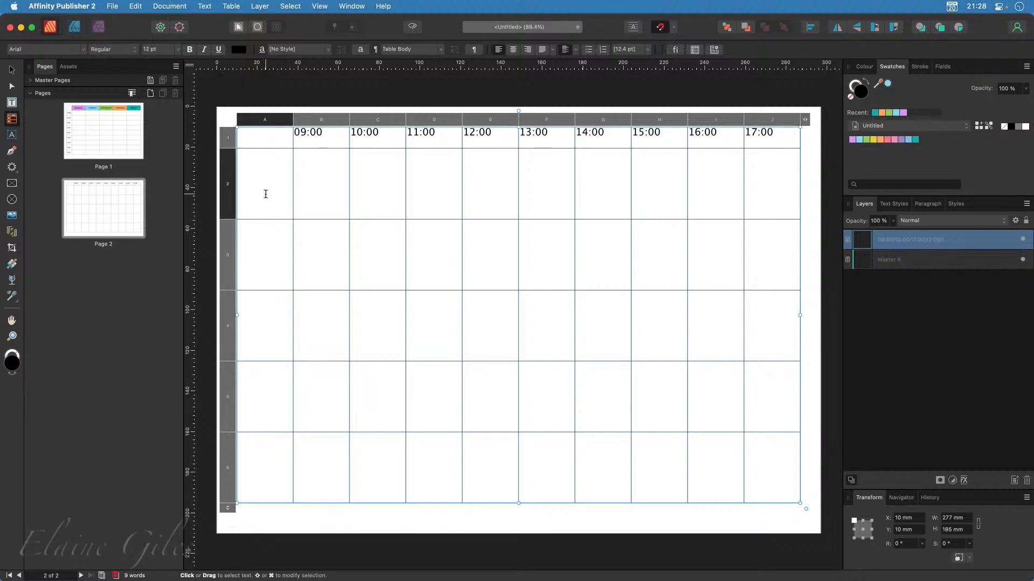
pyautogui.moveTo(269, 203); pyautogui.dragTo(246, 486)
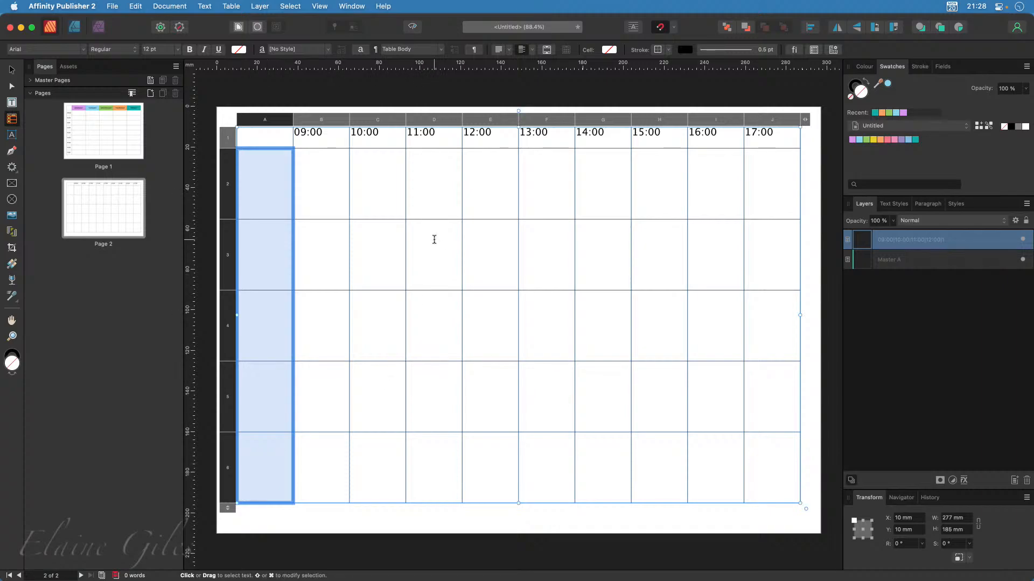
pyautogui.press('super+v')
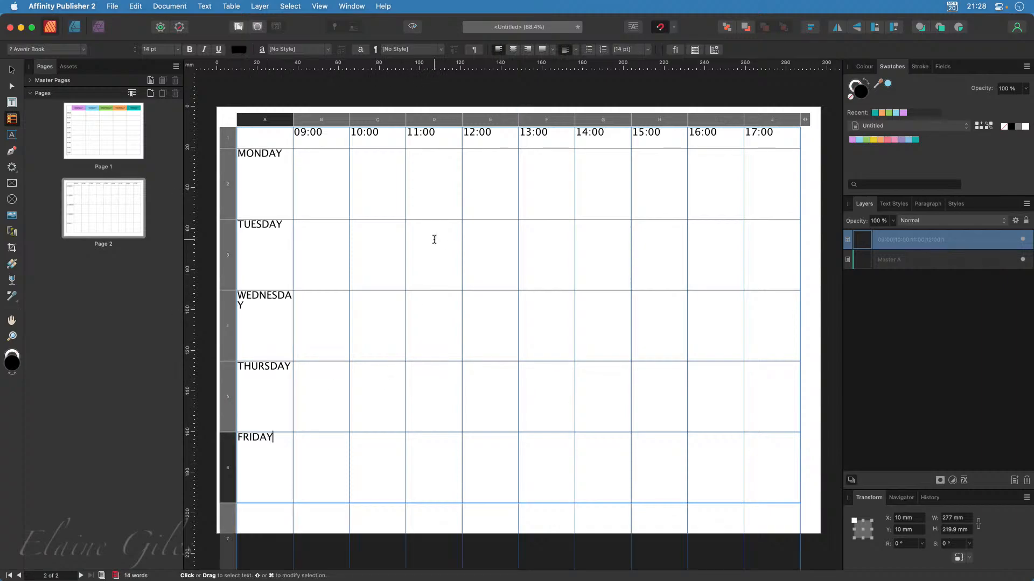
pyautogui.click(228, 539)
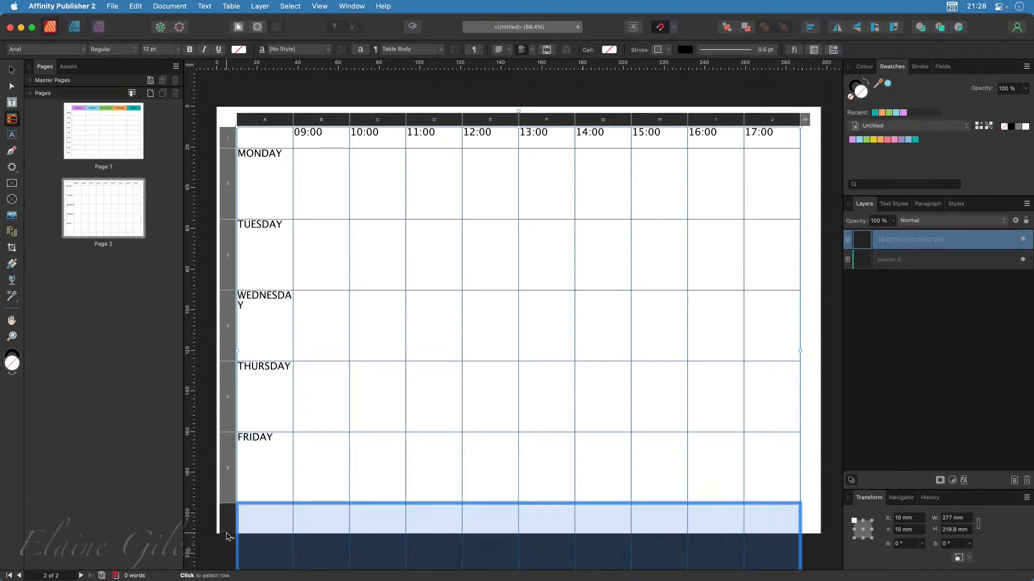
pyautogui.rightClick(227, 535)
pyautogui.click(258, 550)
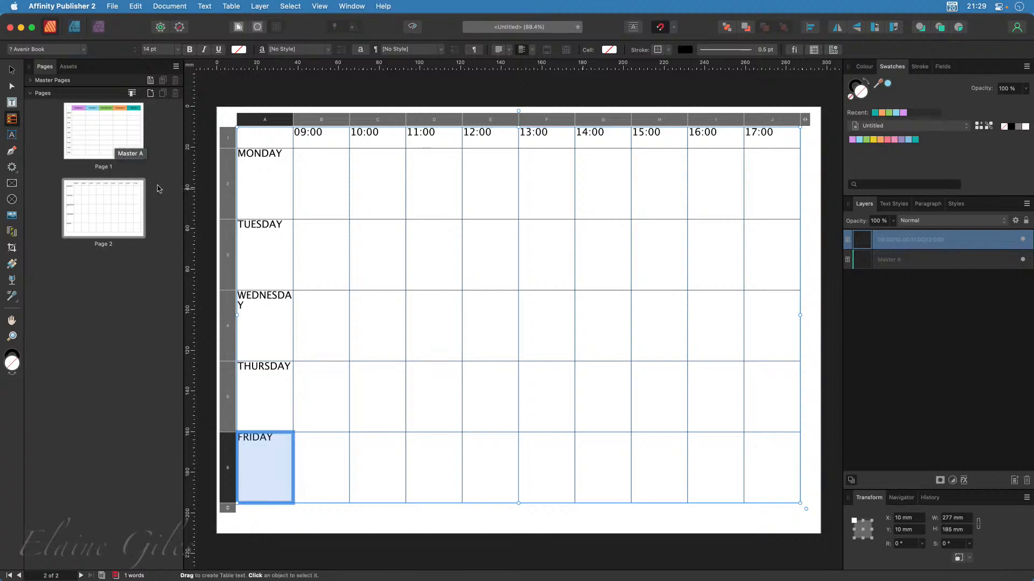
# Centre the text horizontally and vertically in all cells of the page 2 table
pyautogui.moveTo(289, 192); pyautogui.dragTo(270, 474)
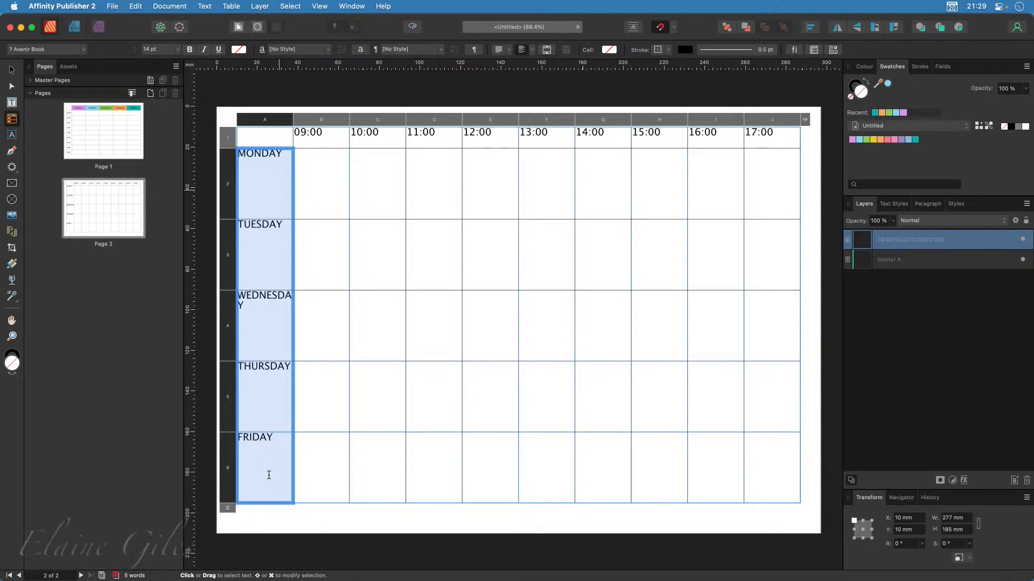
pyautogui.moveTo(270, 136); pyautogui.dragTo(798, 505)
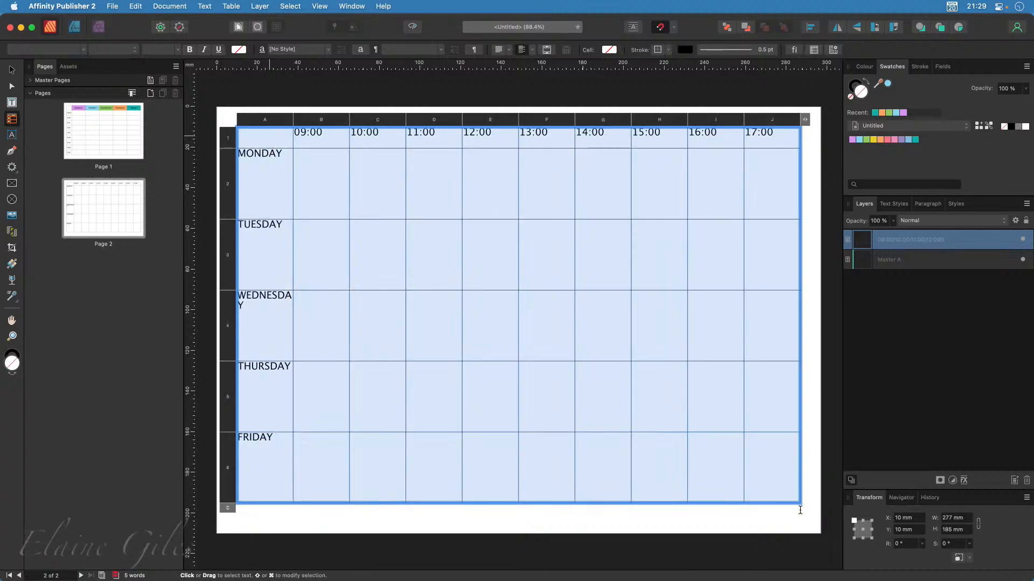
pyautogui.click(509, 50)
pyautogui.click(486, 81)
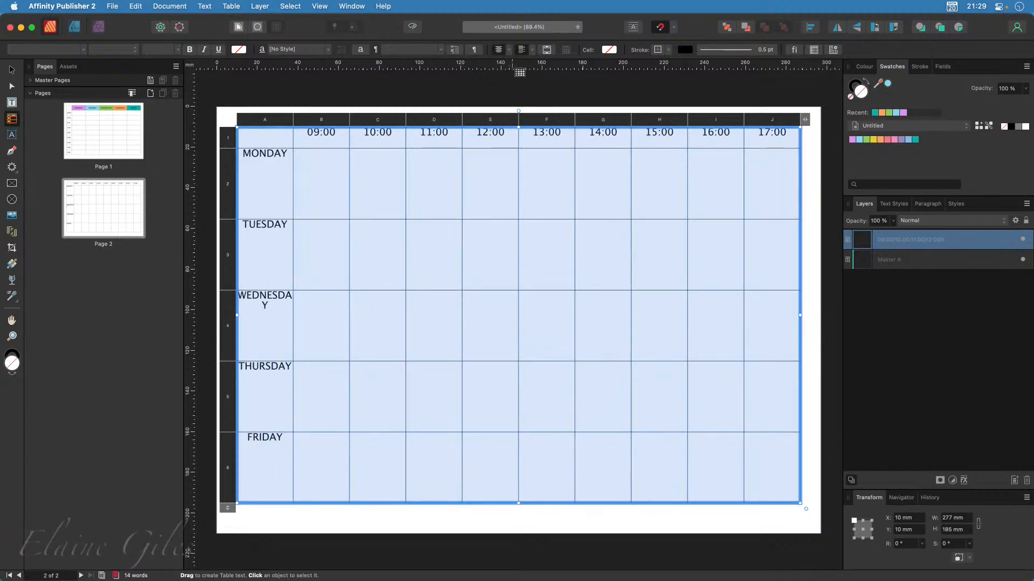
pyautogui.click(522, 51)
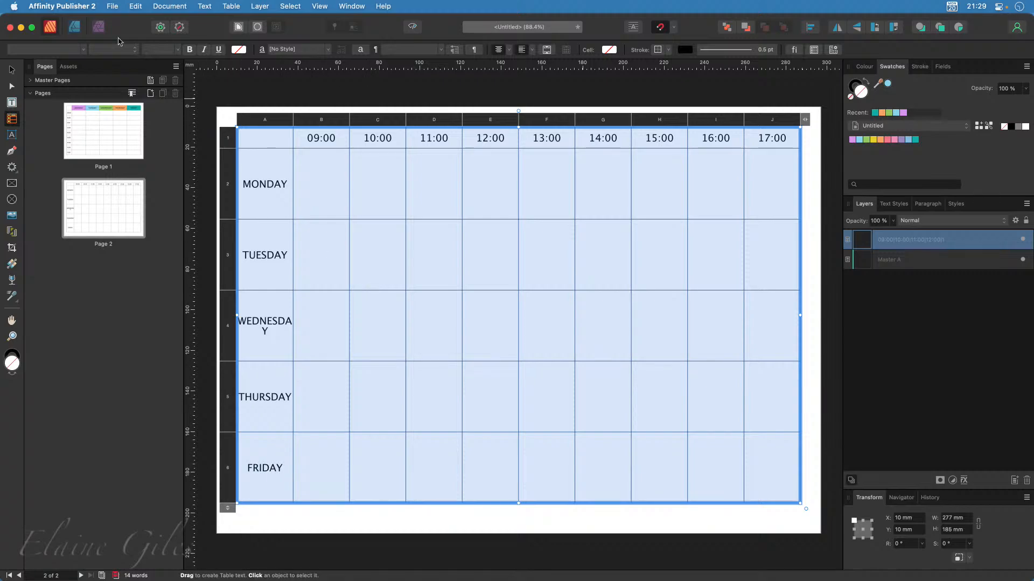
# Set the whole page 2 table's text to the Poppins font at 11 pt and deselect the table
pyautogui.click(84, 50)
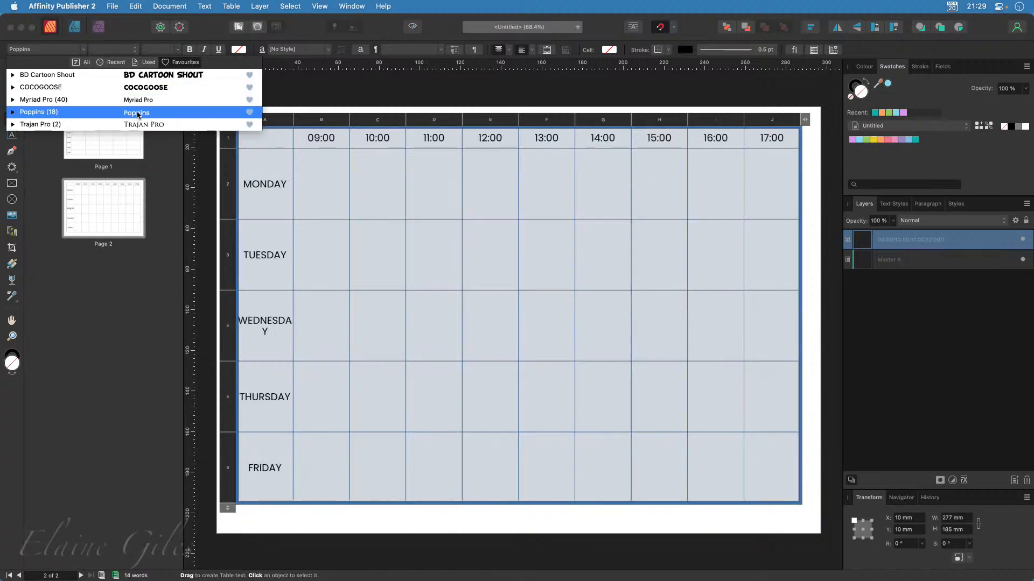
pyautogui.click(138, 113)
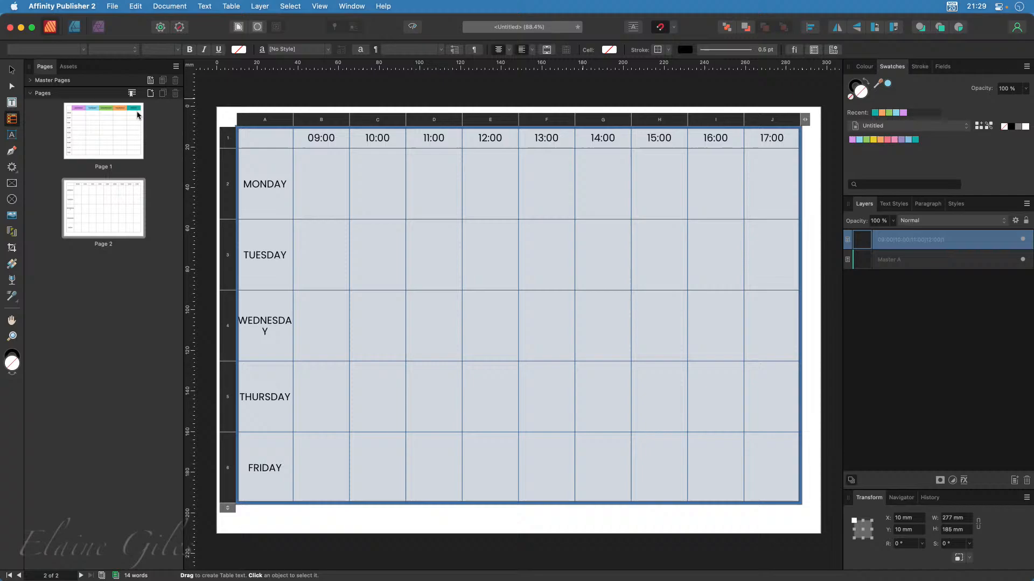
pyautogui.click(178, 50)
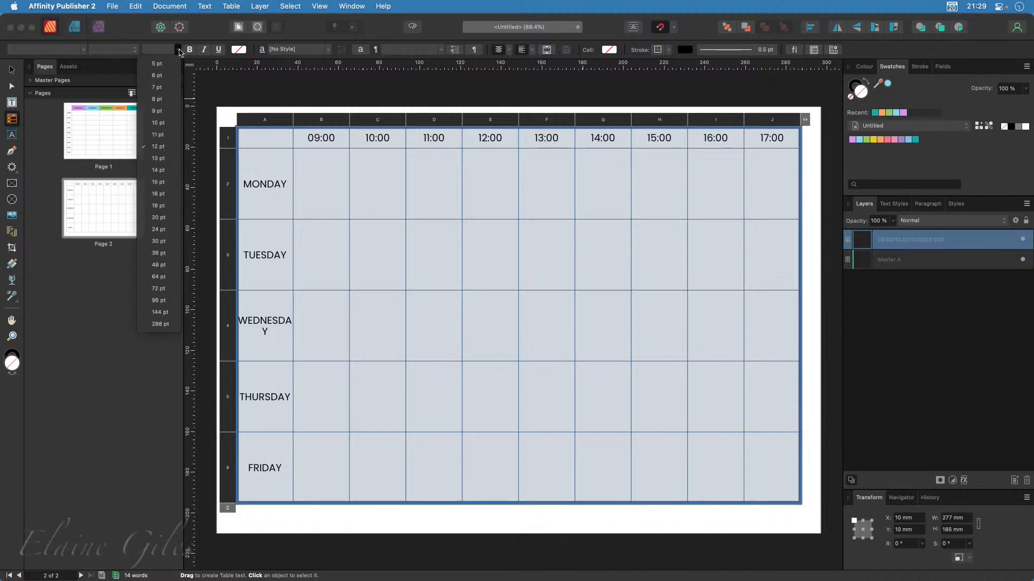
pyautogui.click(163, 136)
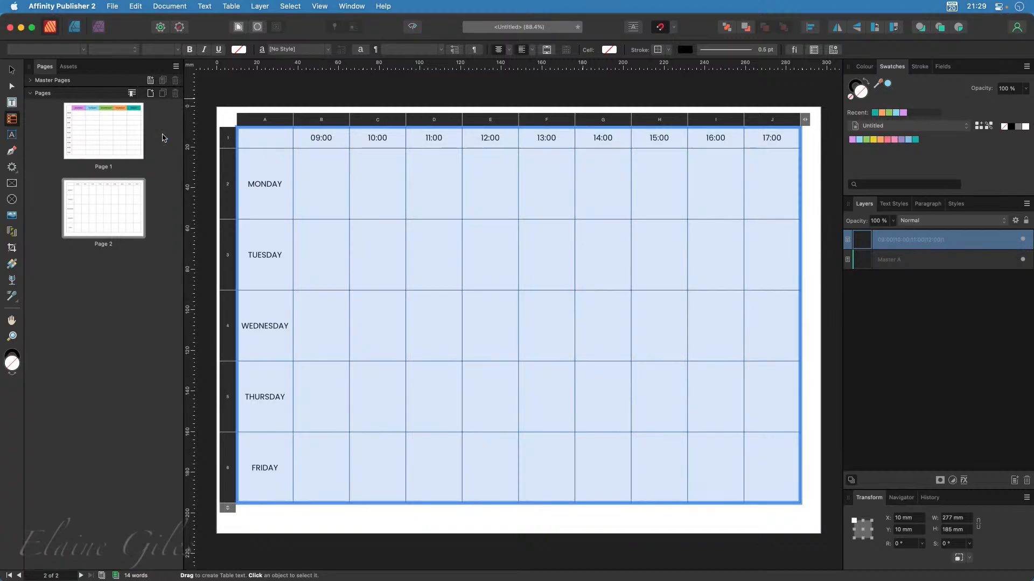
pyautogui.click(785, 536)
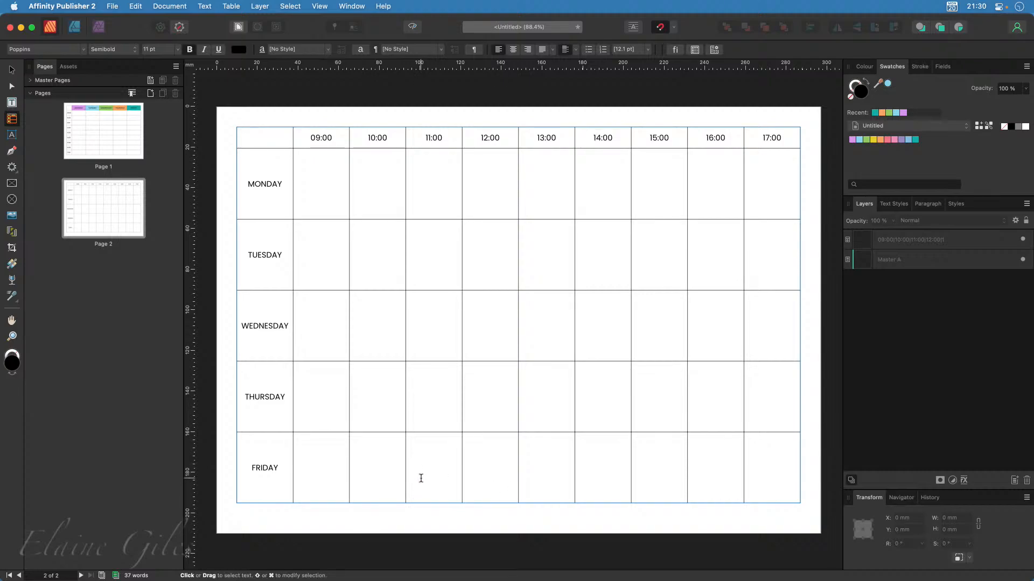
# Change the text colour of the MONDAY to FRIDAY headings in the page 1 table to white
pyautogui.click(108, 131)
pyautogui.click(351, 146)
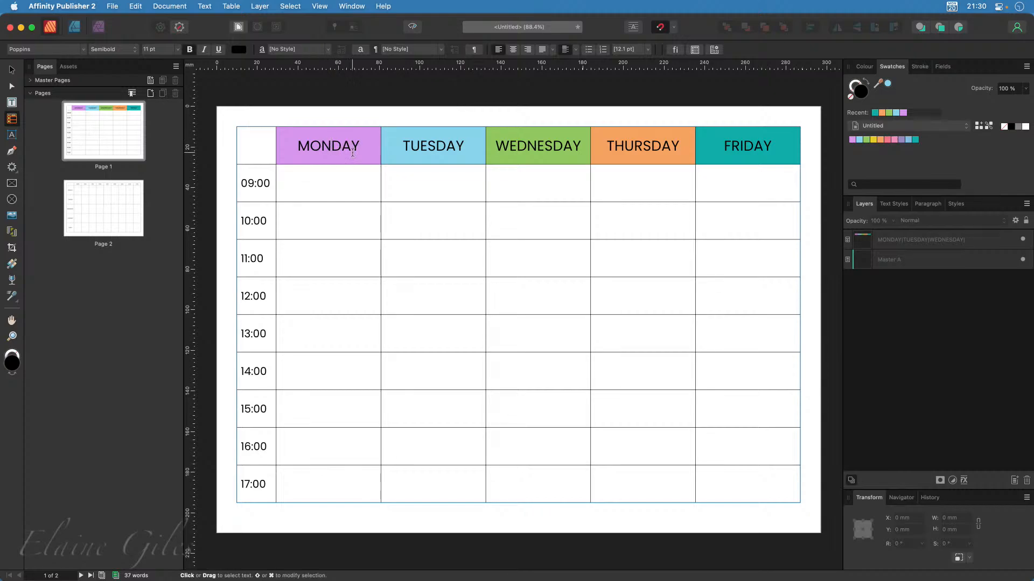
pyautogui.moveTo(510, 150); pyautogui.dragTo(742, 146)
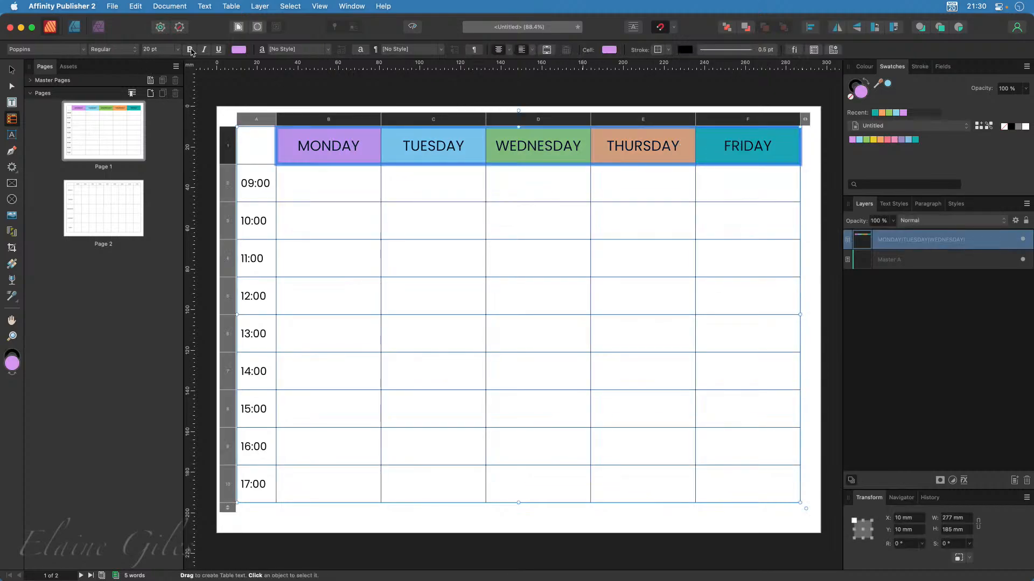
pyautogui.click(239, 50)
pyautogui.click(368, 93)
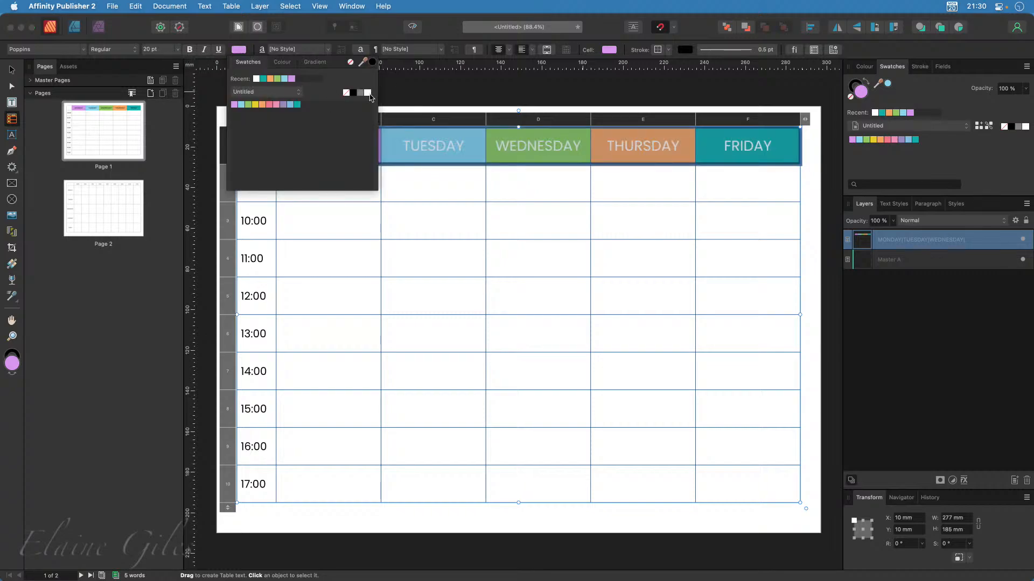
pyautogui.click(450, 265)
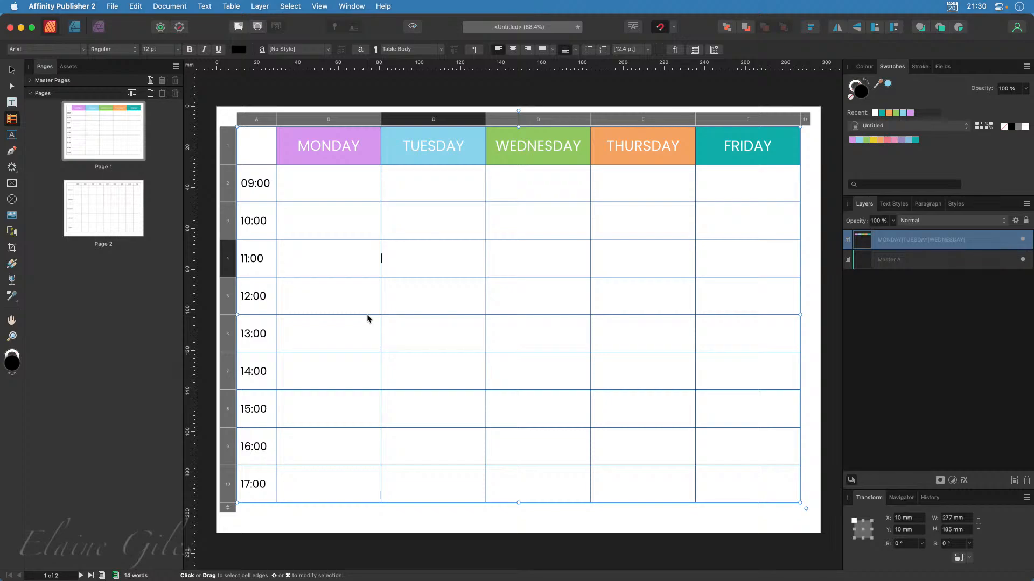
# Duplicate page 2 to create a third page with the horizontal table
pyautogui.click(98, 204)
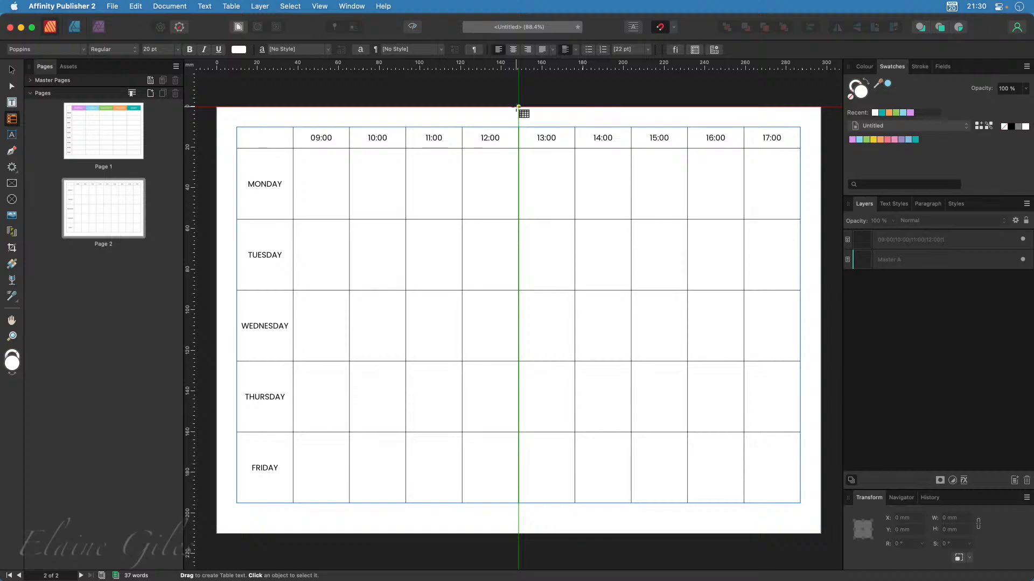
pyautogui.click(92, 203)
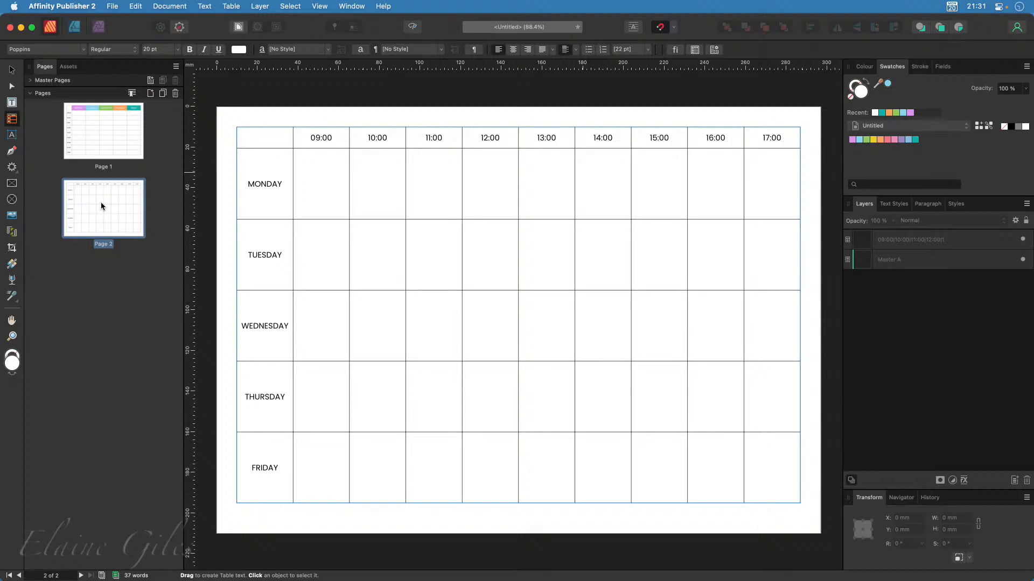
pyautogui.rightClick(101, 202)
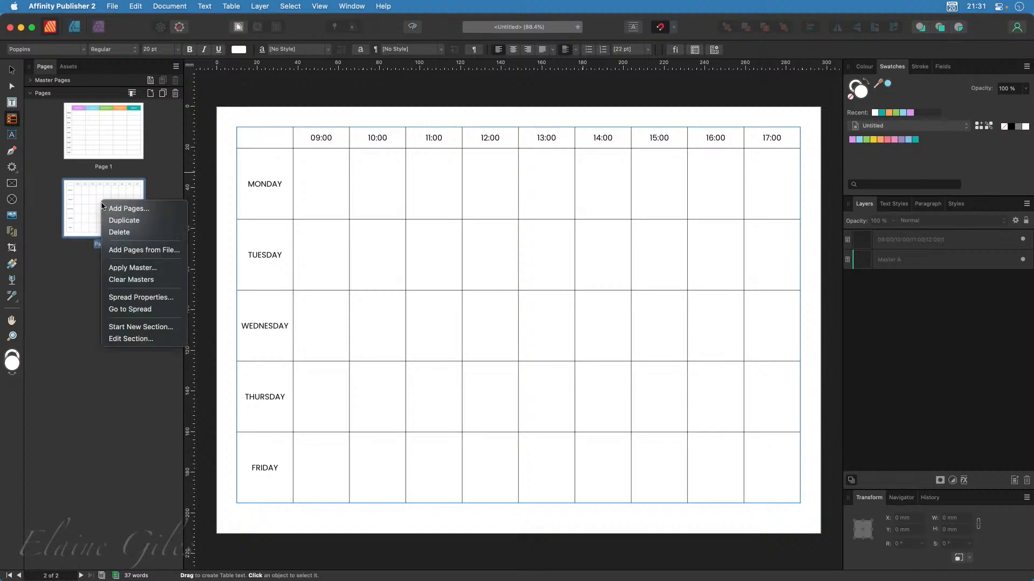
pyautogui.click(134, 223)
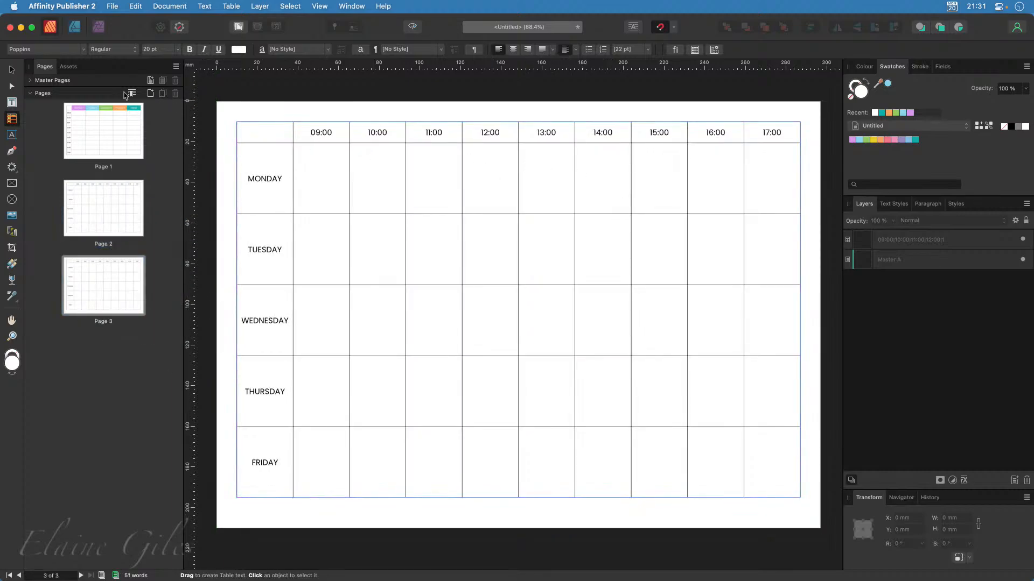
# Draw a full-height vertical rectangle about 5.4 mm wide and 210 mm high down the middle of page 3
pyautogui.click(11, 70)
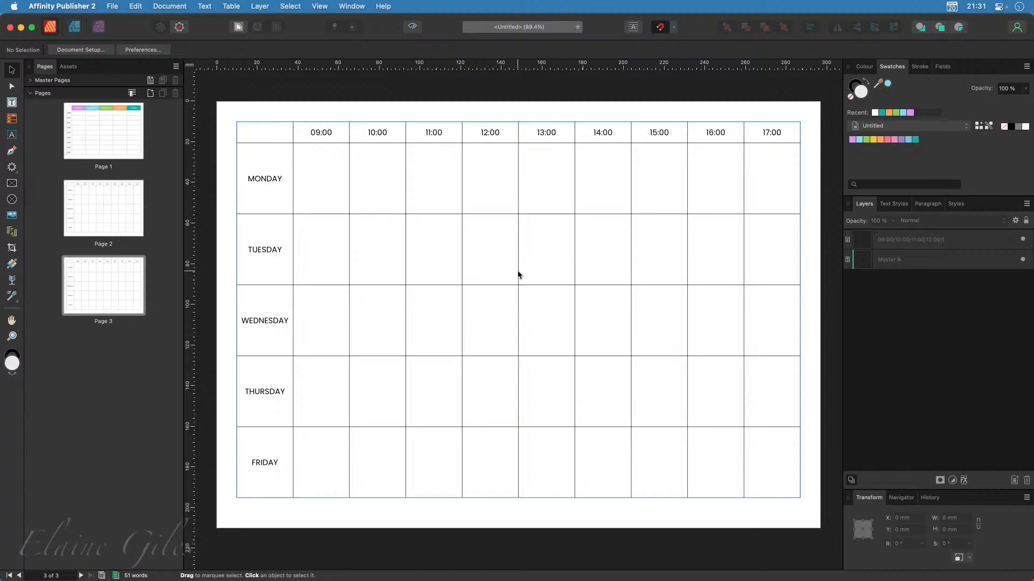
pyautogui.click(17, 173)
pyautogui.click(58, 168)
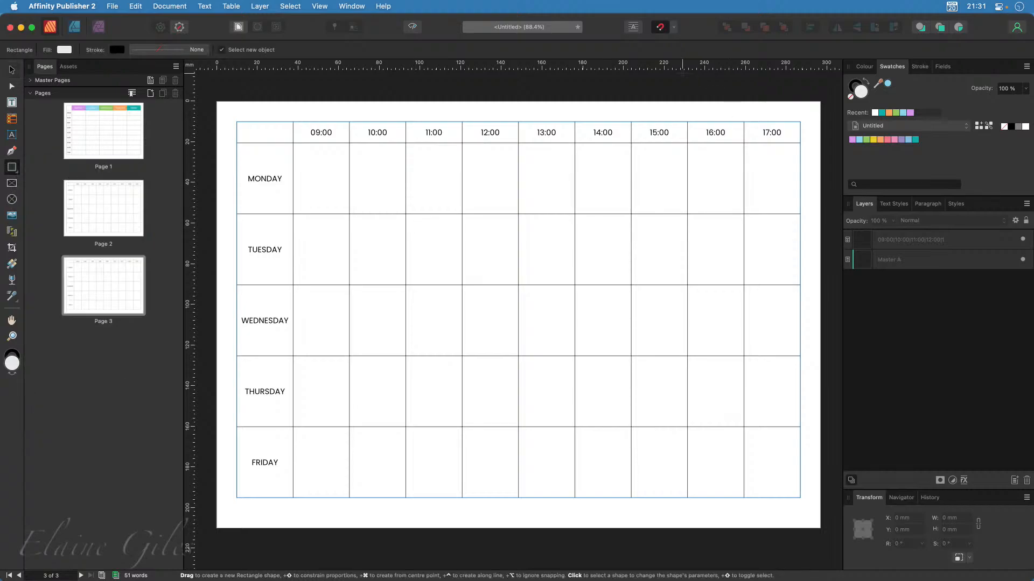
pyautogui.moveTo(514, 102); pyautogui.dragTo(525, 527)
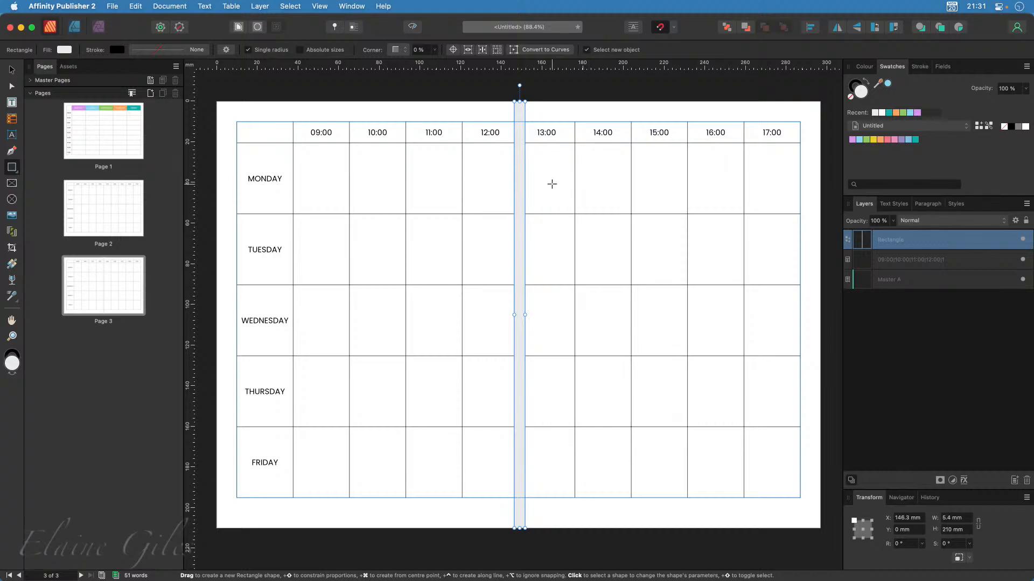
# Duplicate the table on page 3 and hide the upper copy
pyautogui.click(11, 70)
pyautogui.click(701, 243)
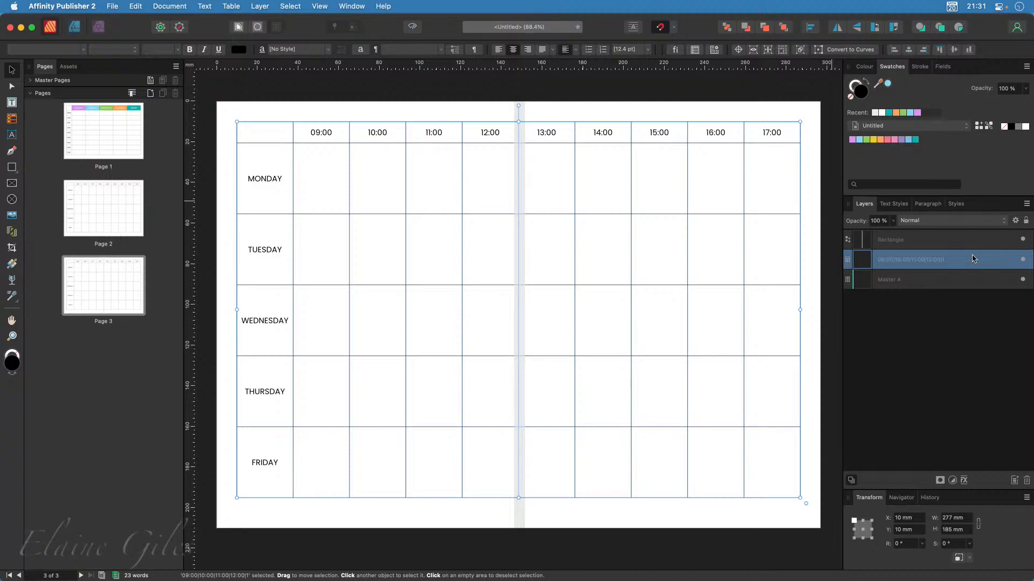
pyautogui.press('super+j')
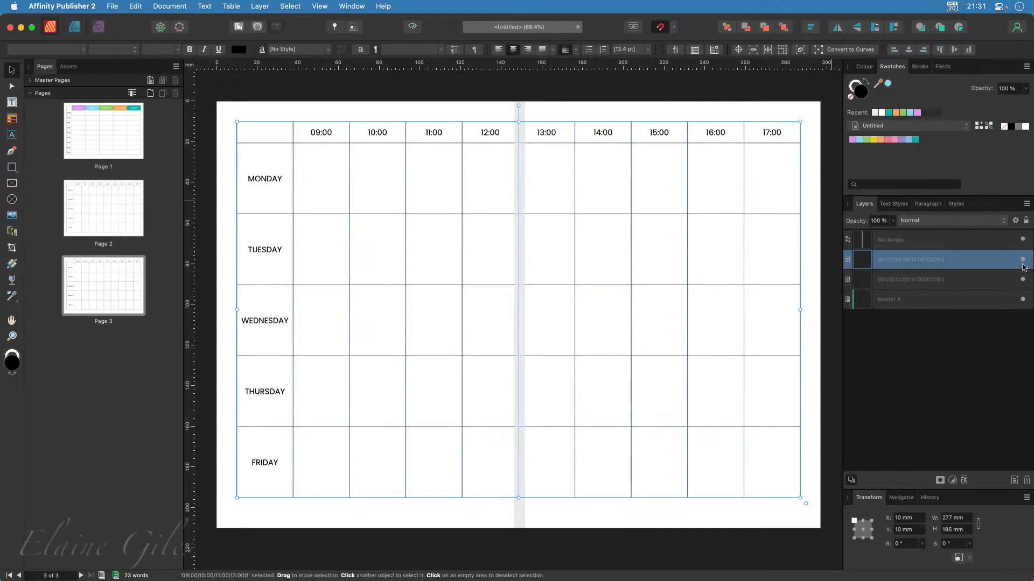
pyautogui.click(1022, 260)
# Rename the lower, visible table layer as Left
pyautogui.click(967, 279)
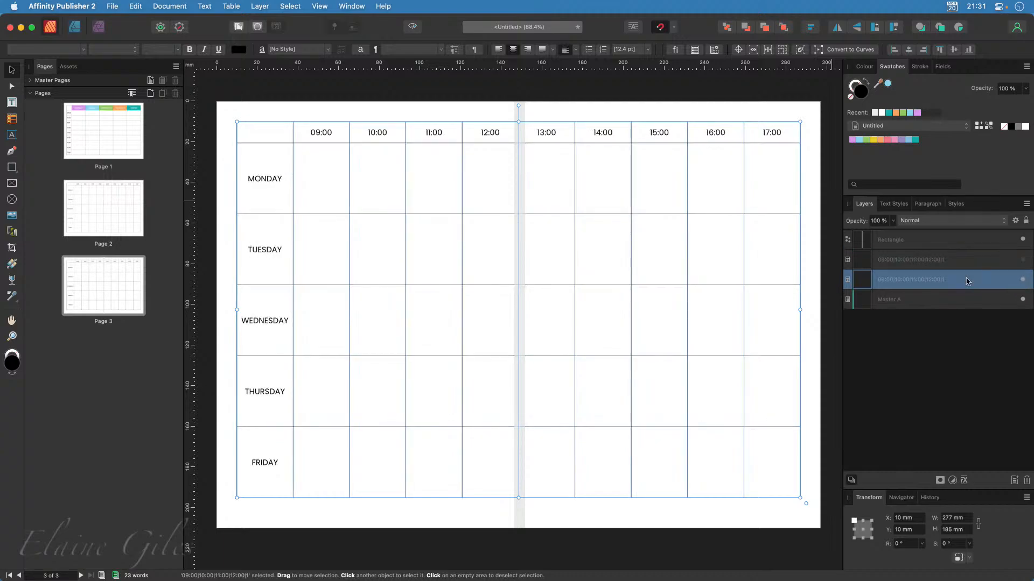
pyautogui.doubleClick(909, 280)
pyautogui.write('Left')
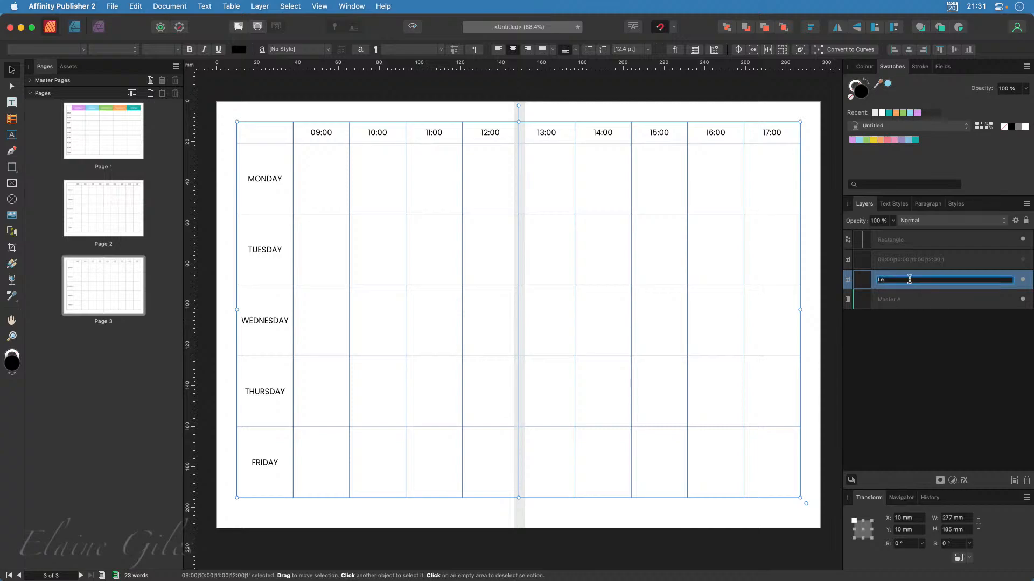
# Rename the hidden upper table layer on page 3 as Right
pyautogui.click(927, 263)
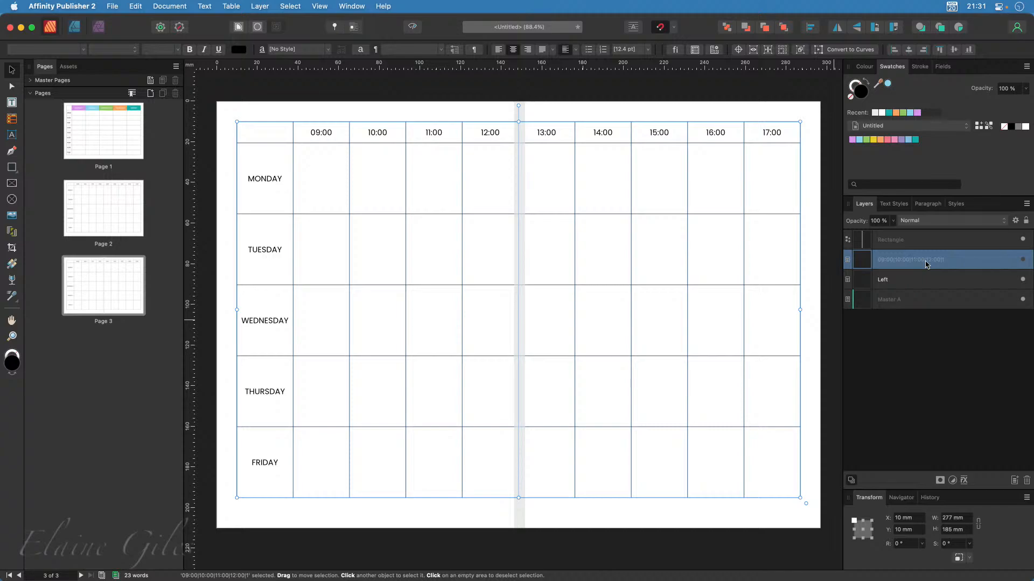
pyautogui.doubleClick(926, 263)
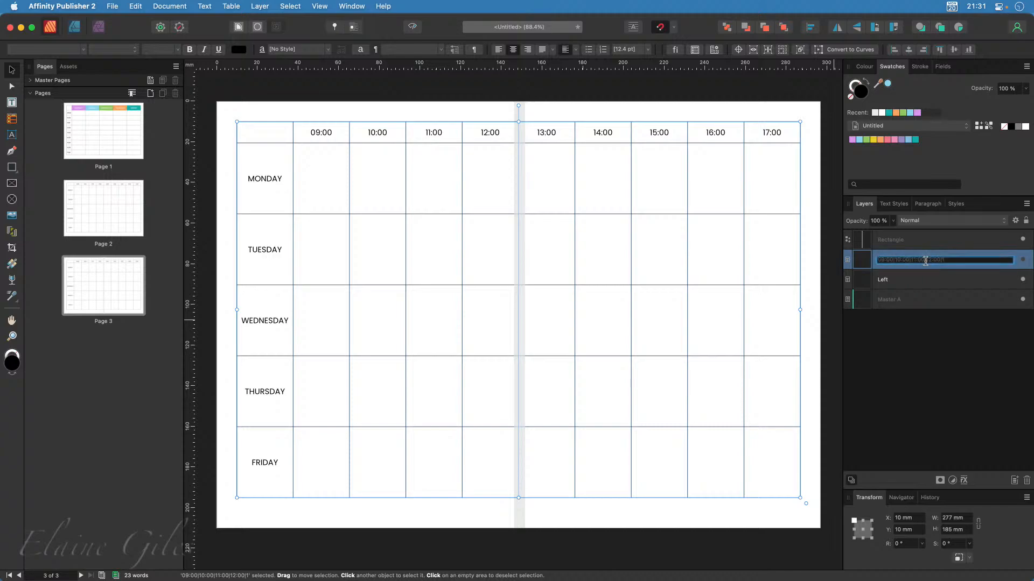
pyautogui.write('Right')
pyautogui.press('Return')
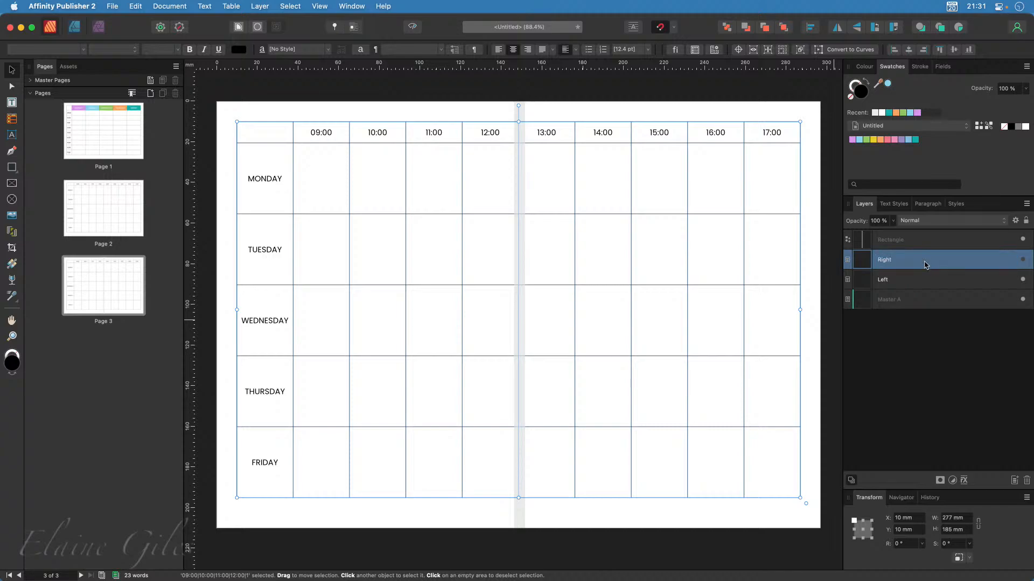
# Delete the 13:00 to 17:00 columns from the Left table and narrow it to about 131.9 mm wide, short of the centre strip
pyautogui.click(902, 282)
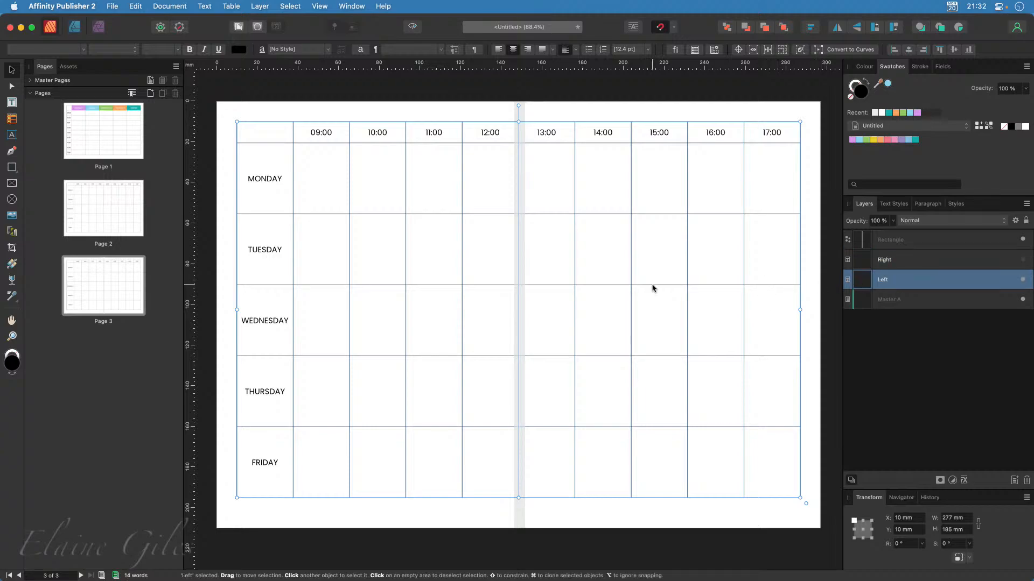
pyautogui.doubleClick(550, 164)
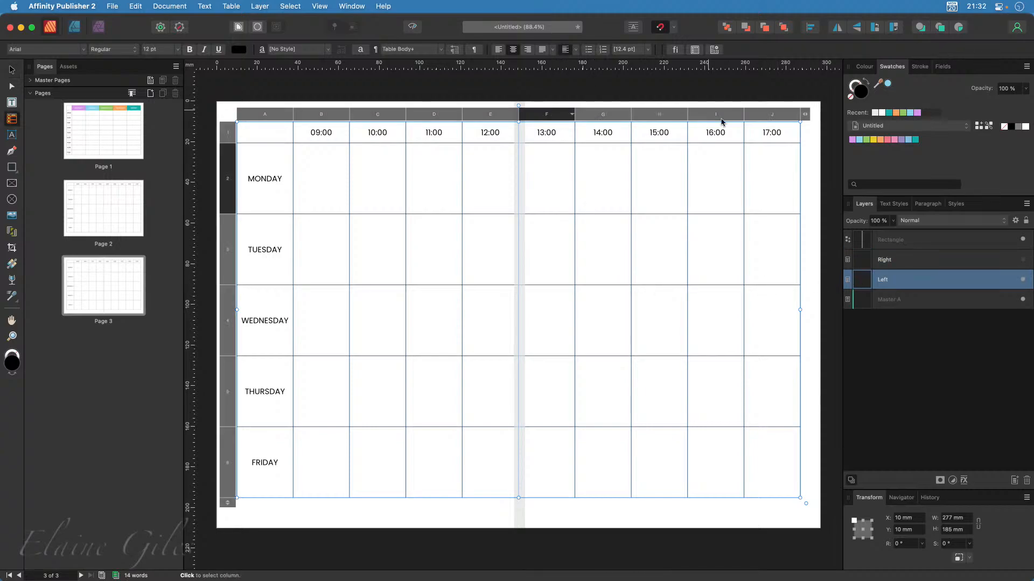
pyautogui.keyDown('shift'); pyautogui.click(770, 115); pyautogui.keyUp('shift')
pyautogui.rightClick(773, 114)
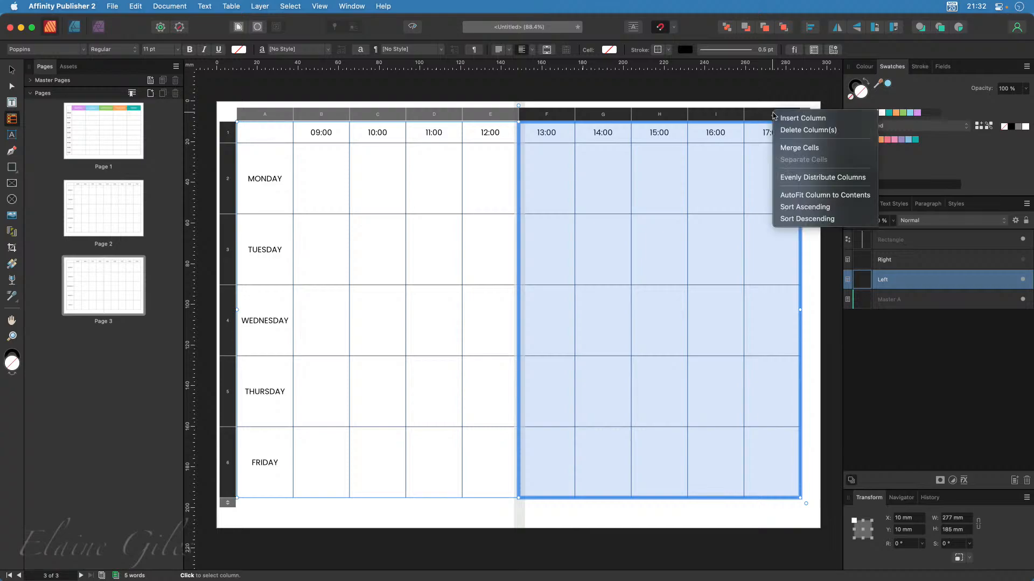
pyautogui.click(780, 130)
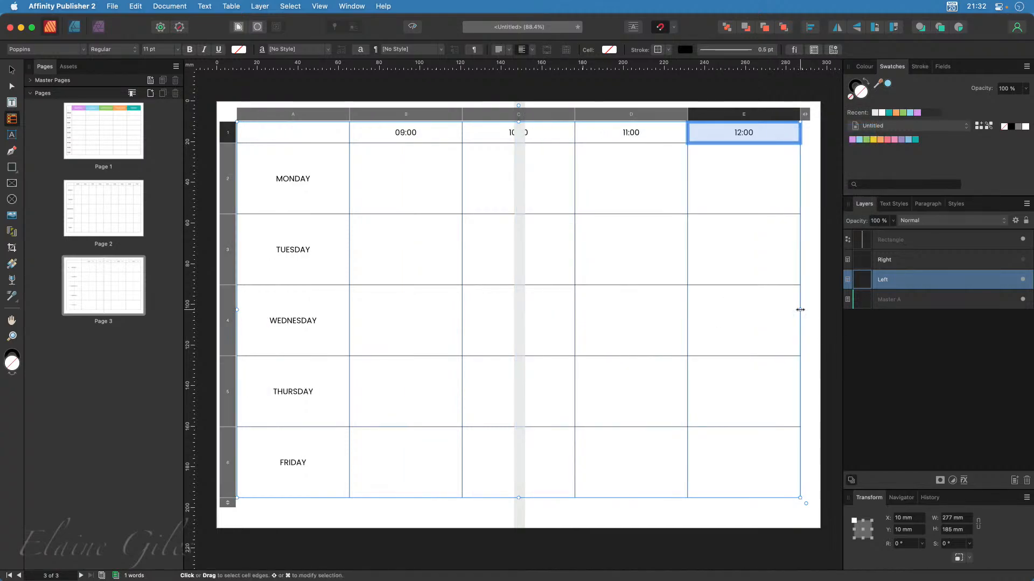
pyautogui.moveTo(800, 309); pyautogui.dragTo(505, 308)
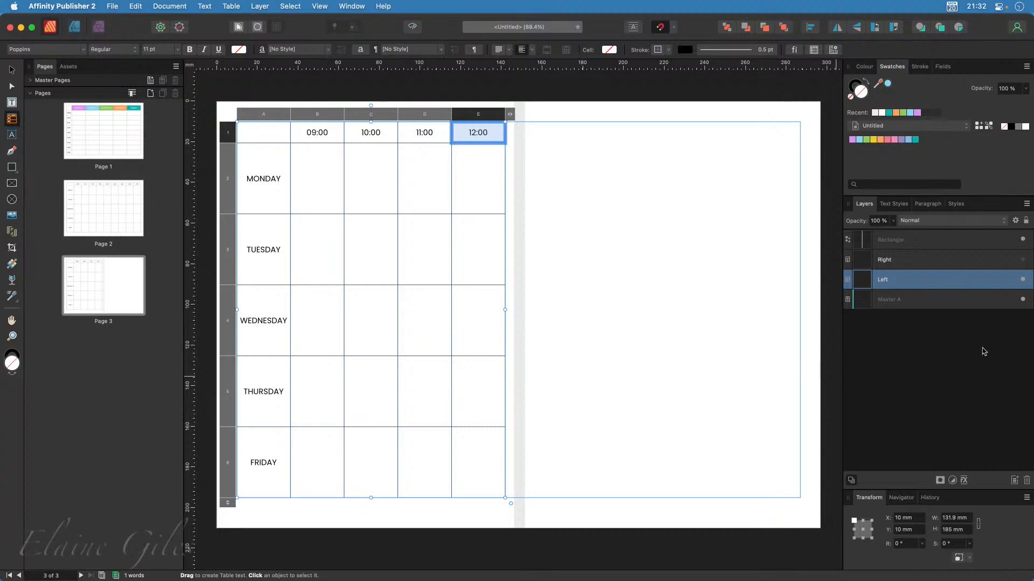
# Hide the Left table, show the Right table and delete its day-name column and 09:00 to 12:00 columns
pyautogui.click(1022, 280)
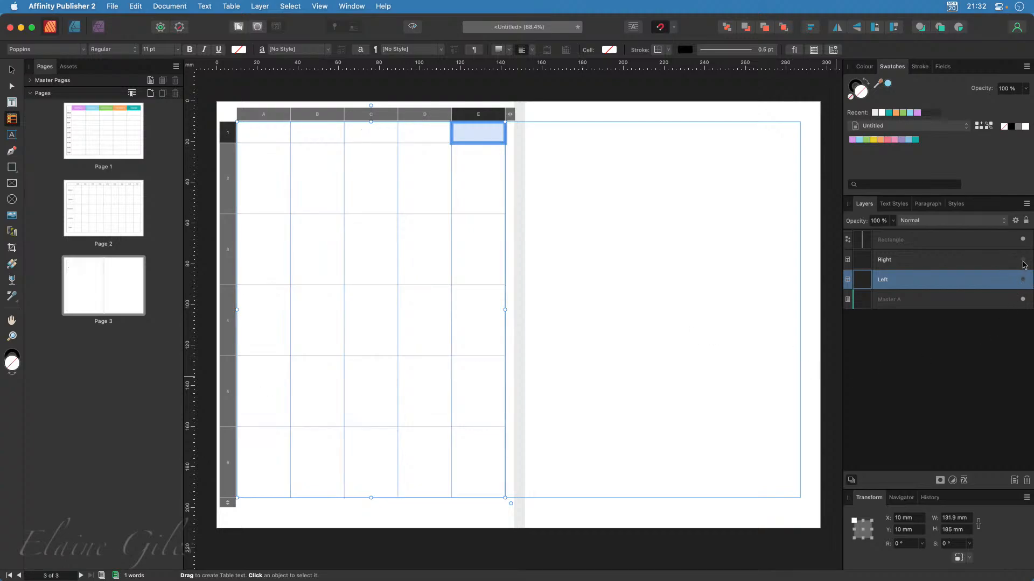
pyautogui.click(1023, 261)
pyautogui.click(598, 253)
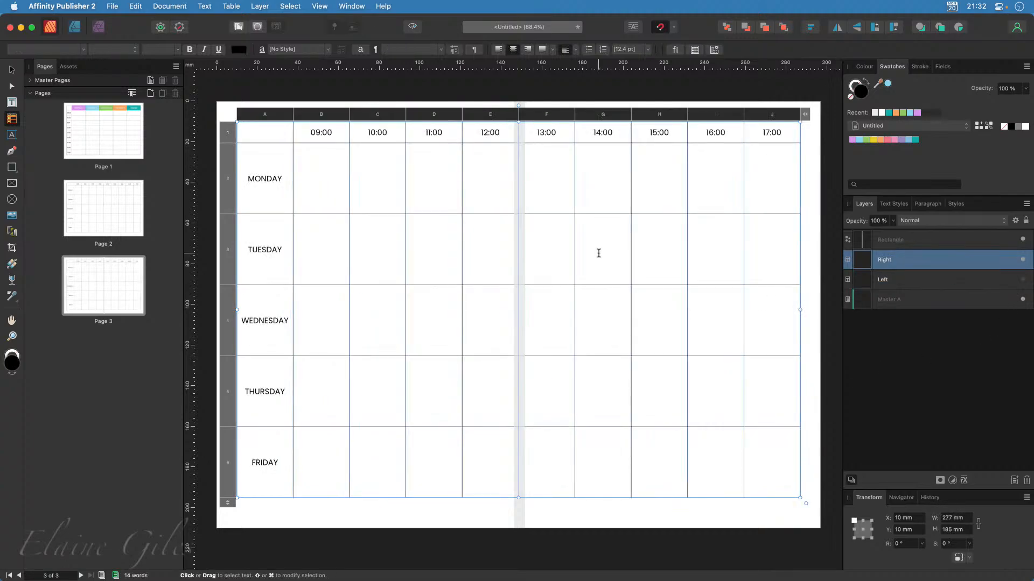
pyautogui.click(259, 113)
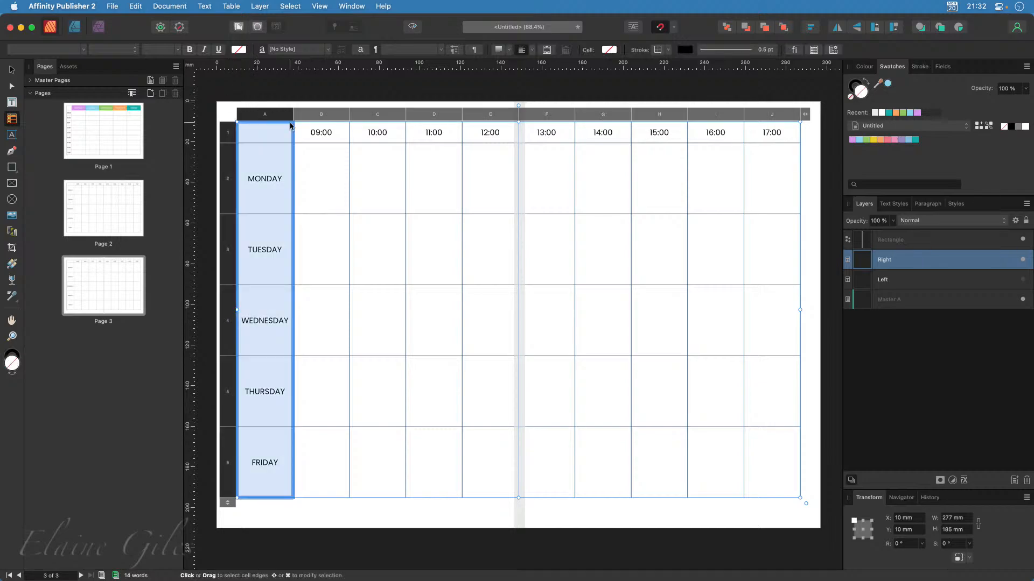
pyautogui.keyDown('shift'); pyautogui.click(474, 114); pyautogui.keyUp('shift')
pyautogui.rightClick(488, 112)
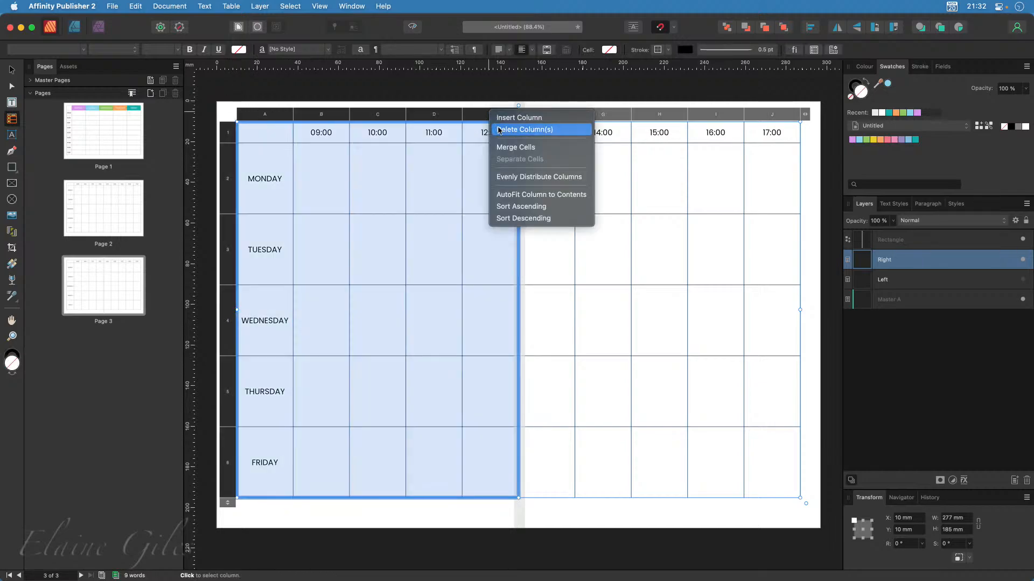
pyautogui.click(499, 130)
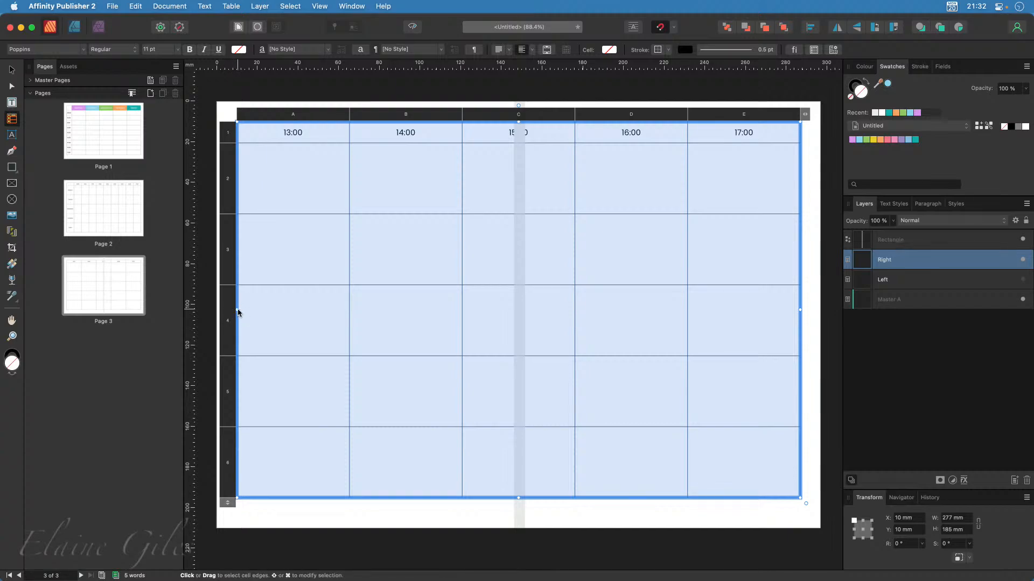
# Narrow the Right table from its left edge to about 131.1 mm wide, beyond the centre strip, and show the Left table again
pyautogui.click(203, 214)
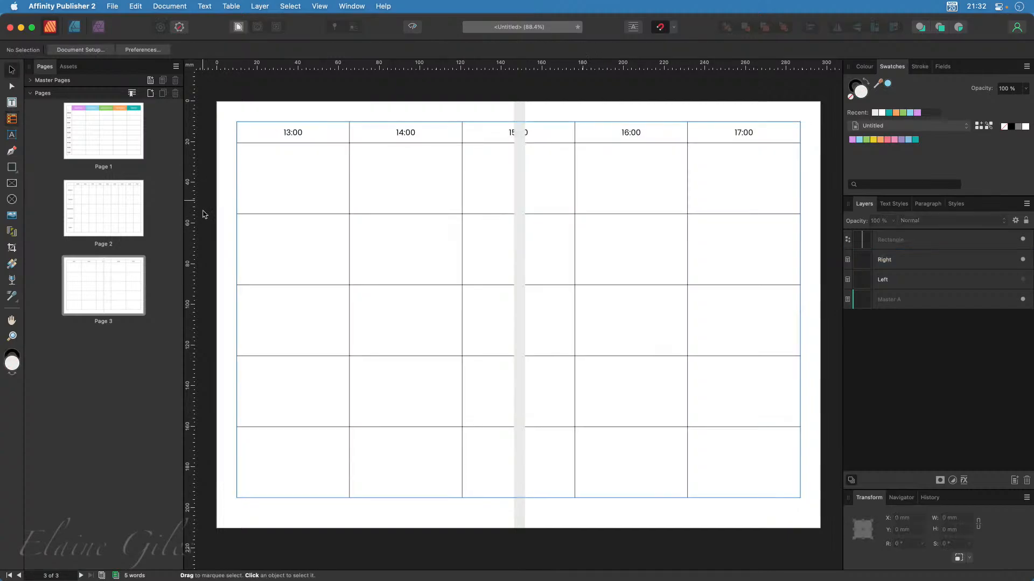
pyautogui.click(248, 298)
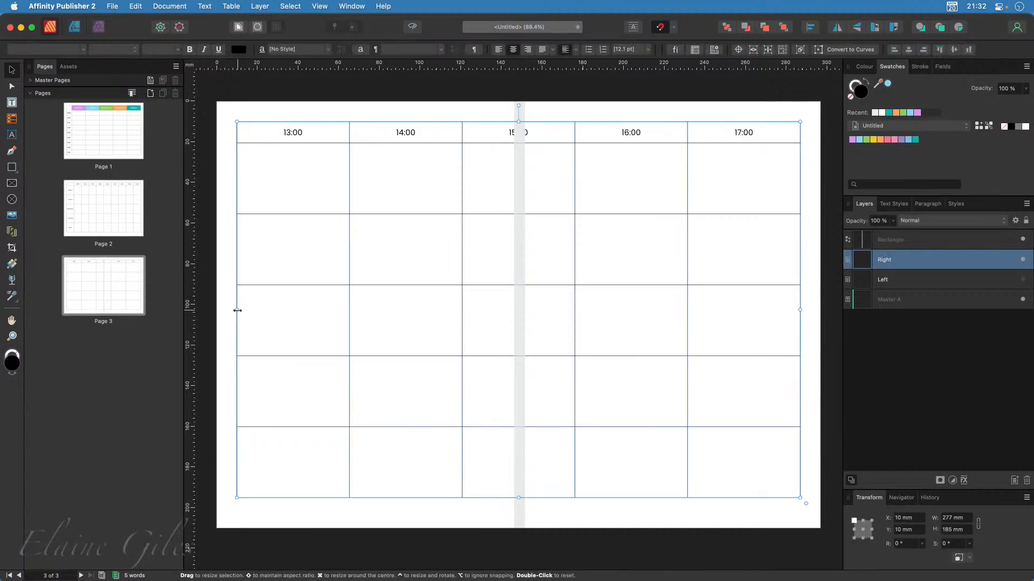
pyautogui.moveTo(237, 311); pyautogui.dragTo(533, 338)
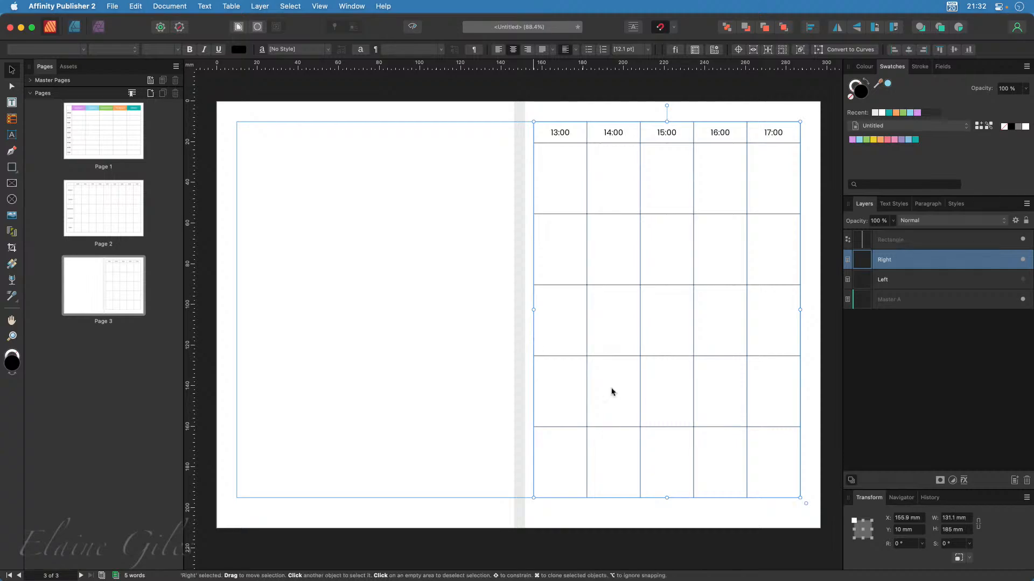
pyautogui.click(1023, 280)
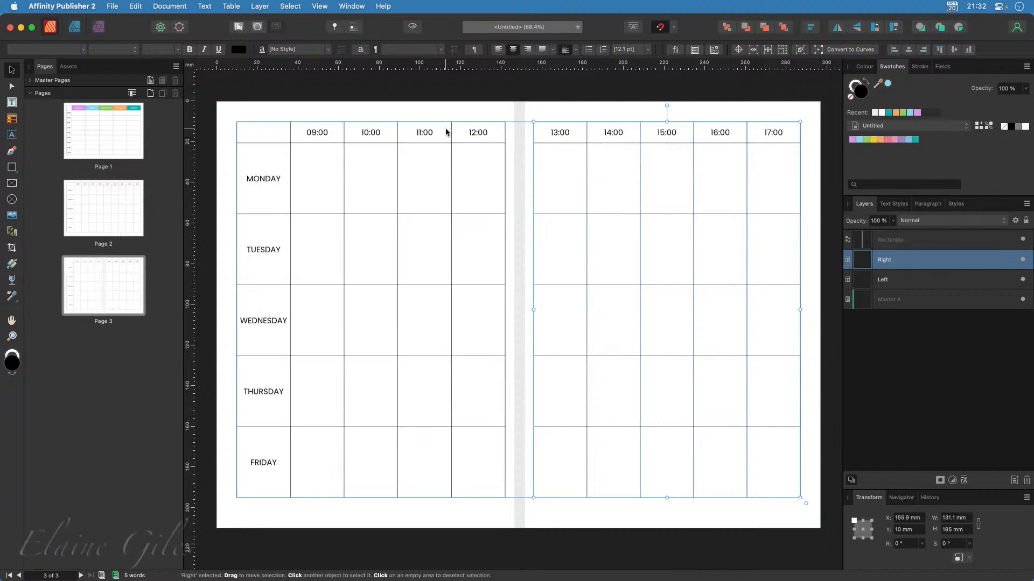
pyautogui.click(522, 110)
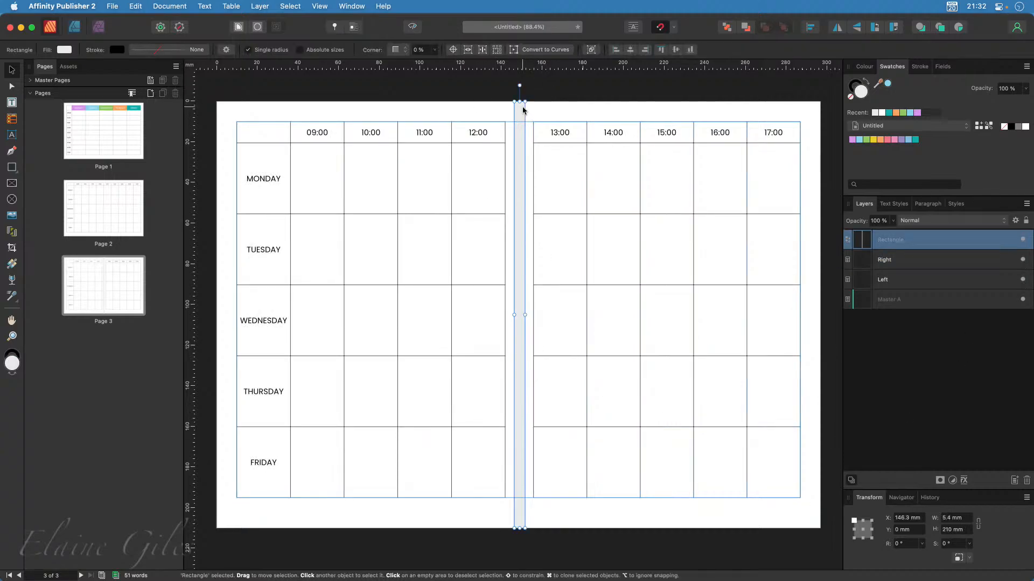
pyautogui.click(698, 562)
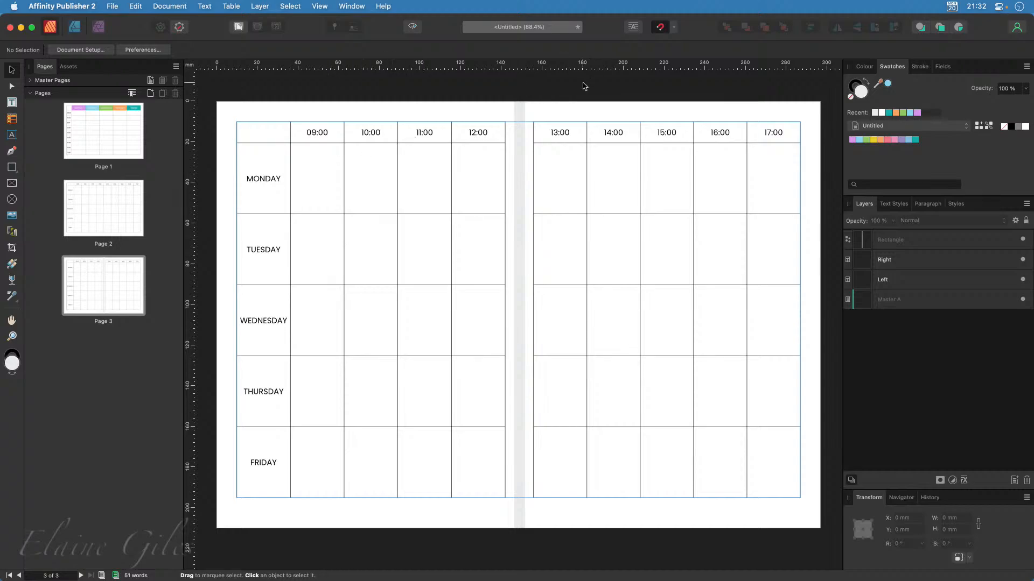
# Save the document as Pages in the 01 - Vertical & Horizontal Planner Pages folder inside the 06 - Teacher Planner favourite
pyautogui.press('super+s')
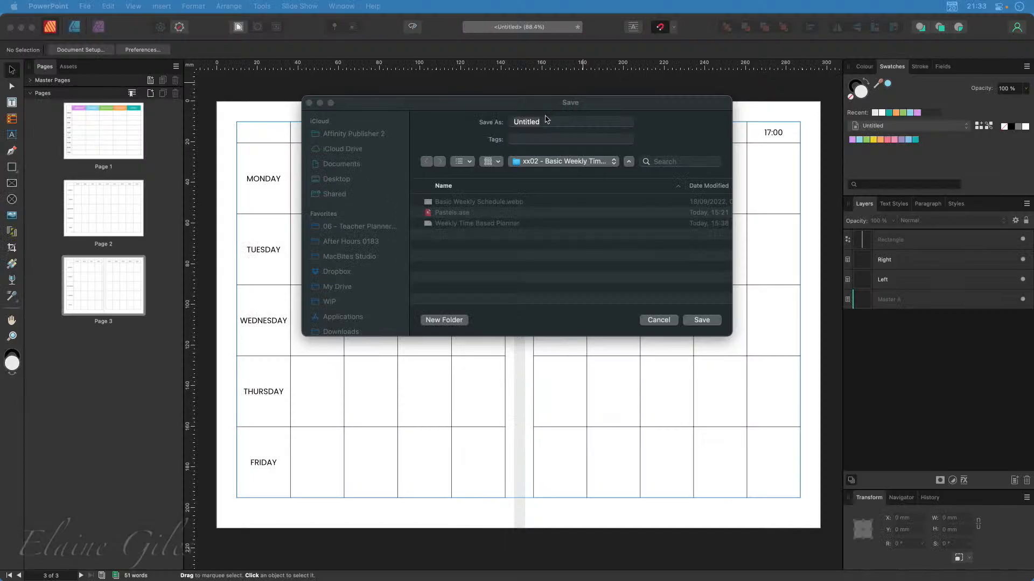
pyautogui.click(352, 229)
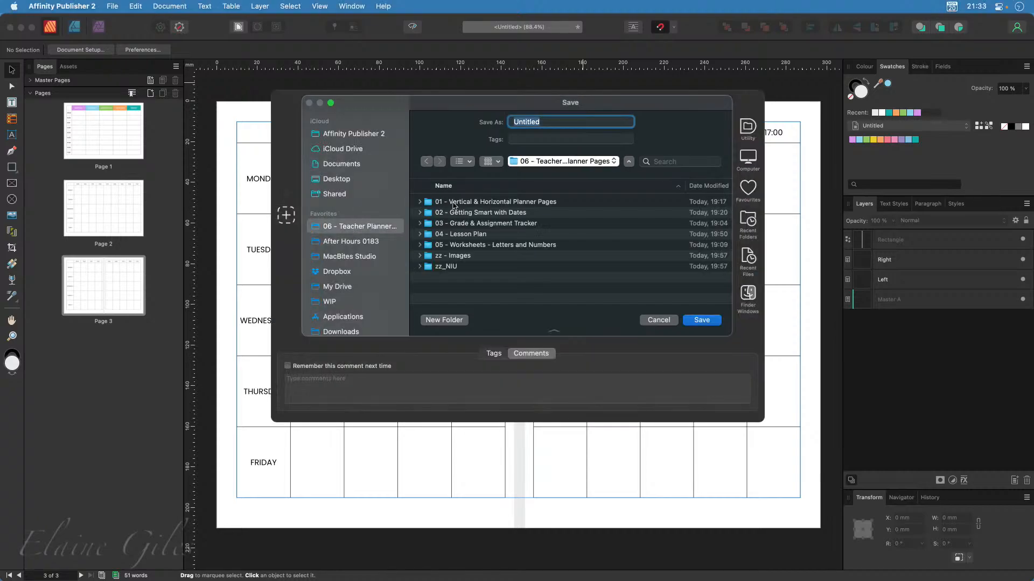
pyautogui.doubleClick(455, 202)
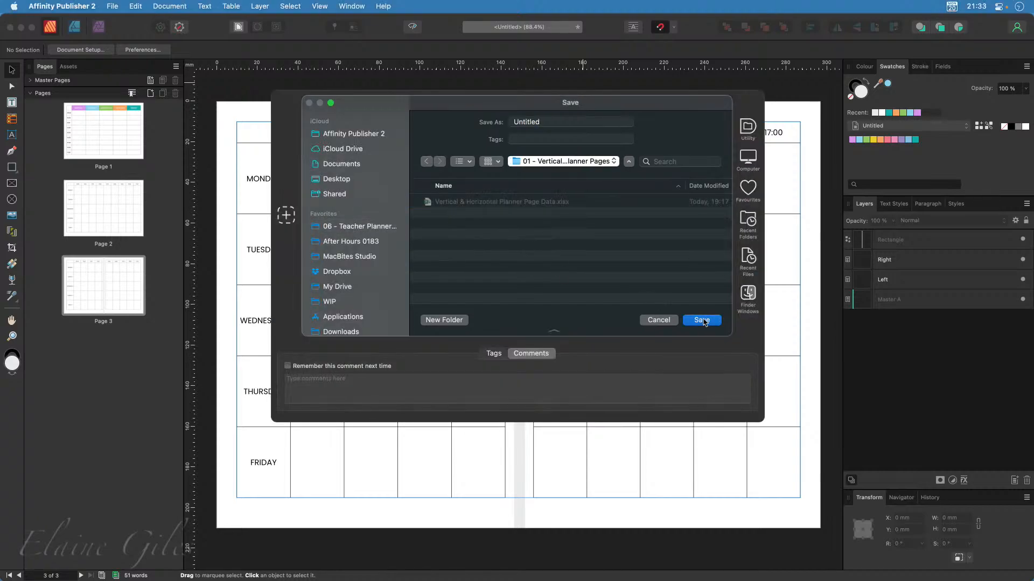
pyautogui.doubleClick(544, 120)
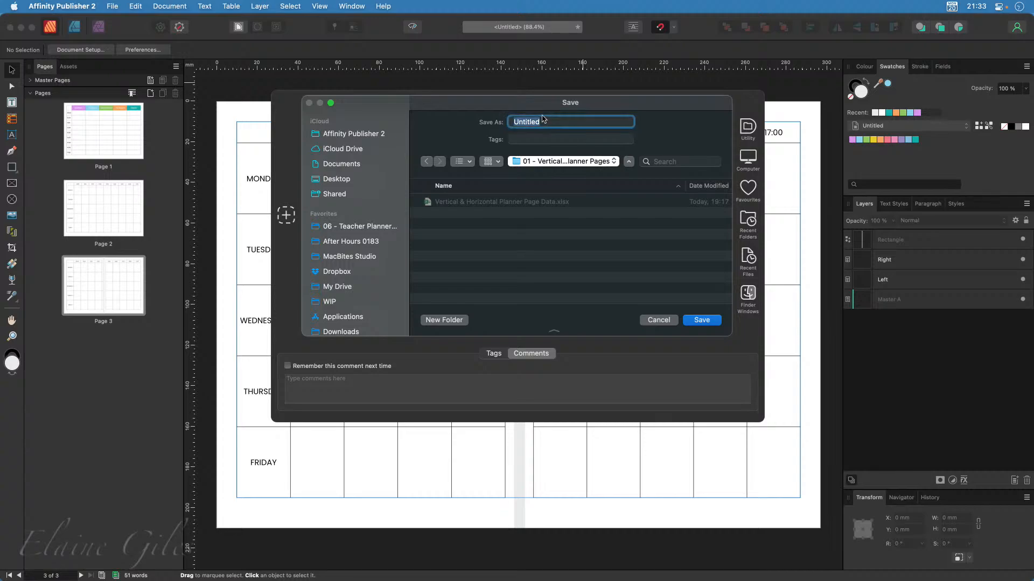
pyautogui.write('Pages')
pyautogui.press('Return')
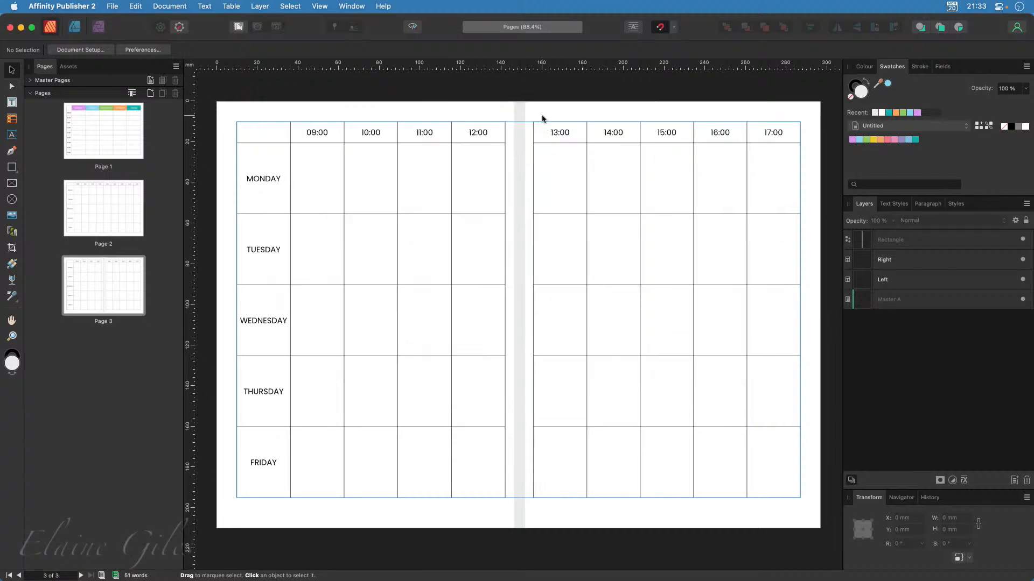
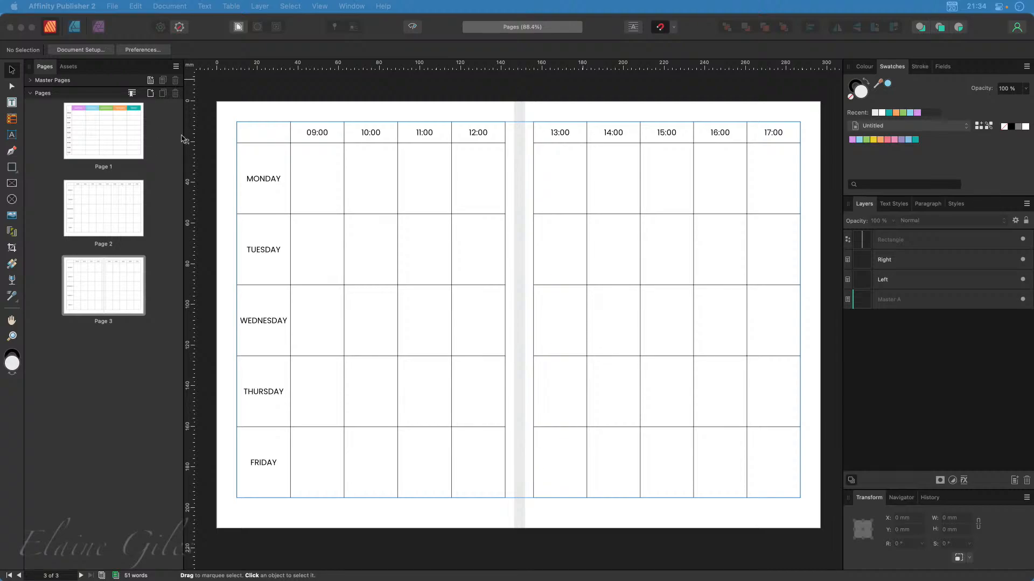
# Switch to the Weekdays workbook in Excel, maximise its window and enter the date 20/02/2023 in cell A2
pyautogui.click(99, 125)
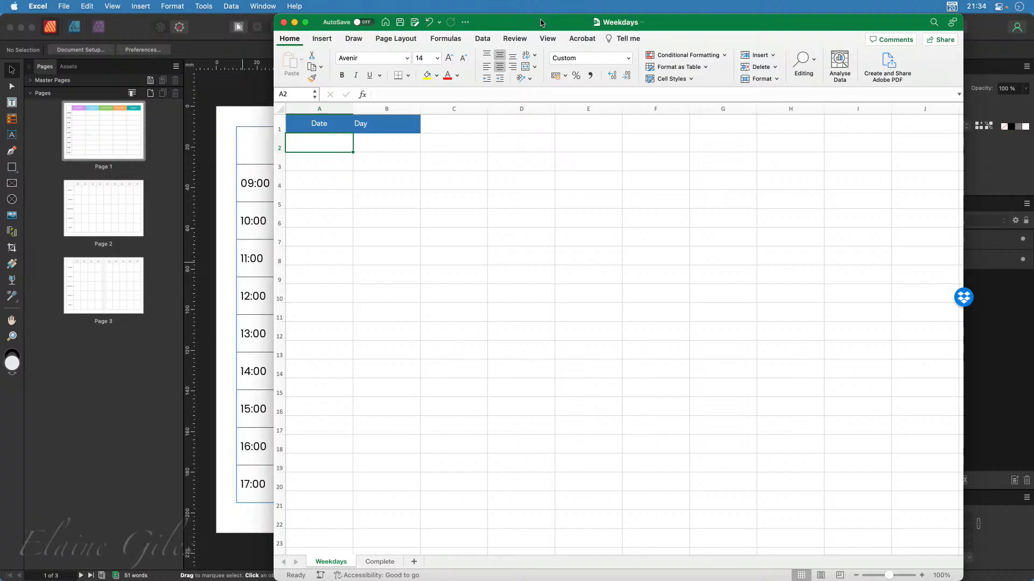
pyautogui.doubleClick(541, 23)
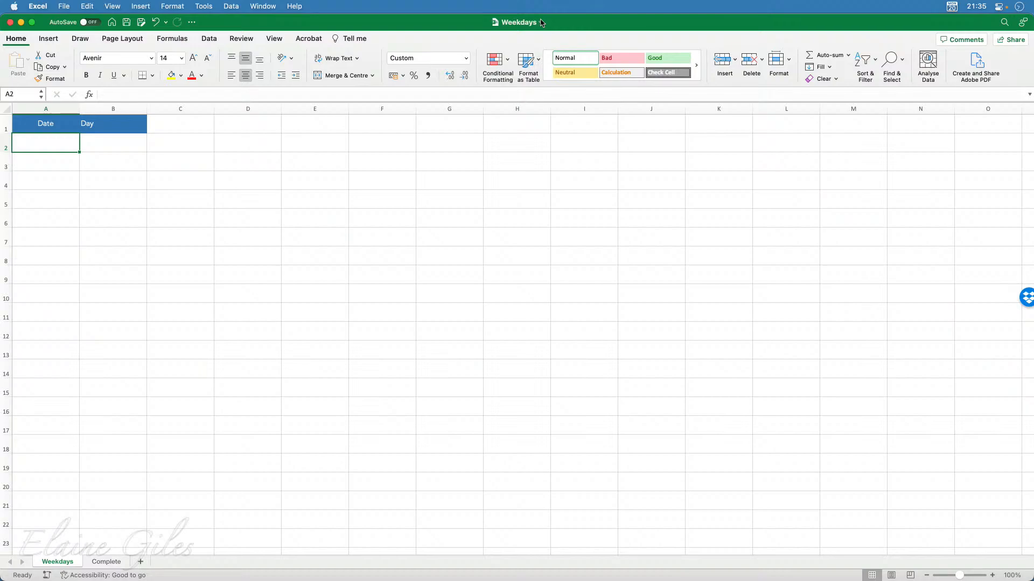
pyautogui.write('20')
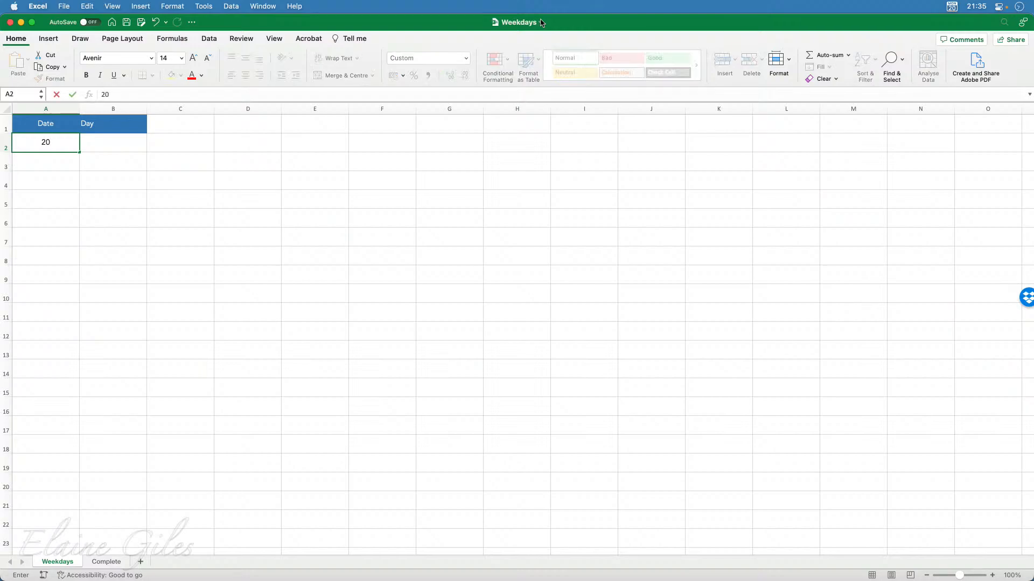
pyautogui.write('/02/2023')
pyautogui.press('Return')
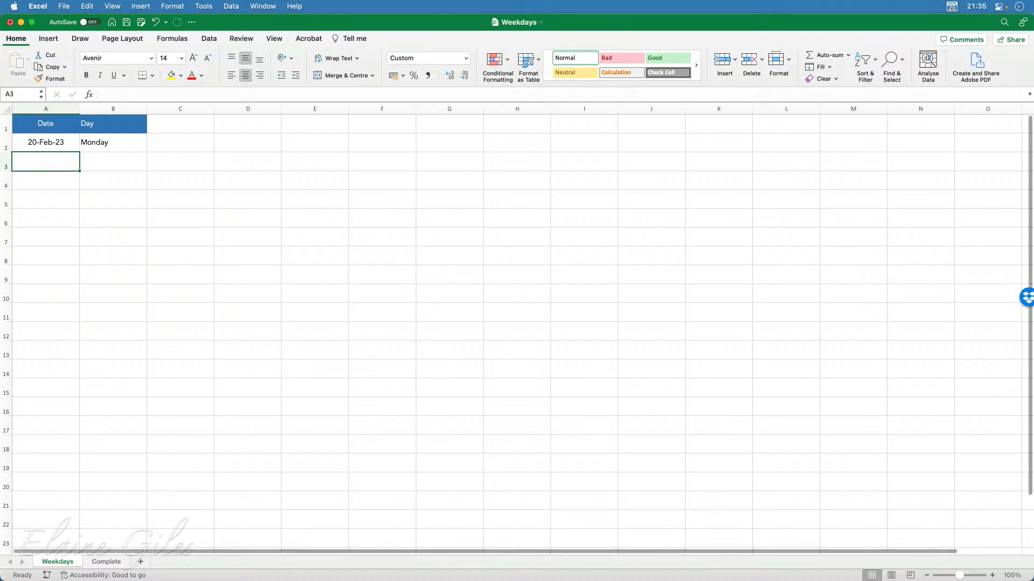
# Change the date in cell A2 to 19/05/2023 to test the Day formula
pyautogui.click(994, 576)
pyautogui.click(993, 575)
pyautogui.click(994, 575)
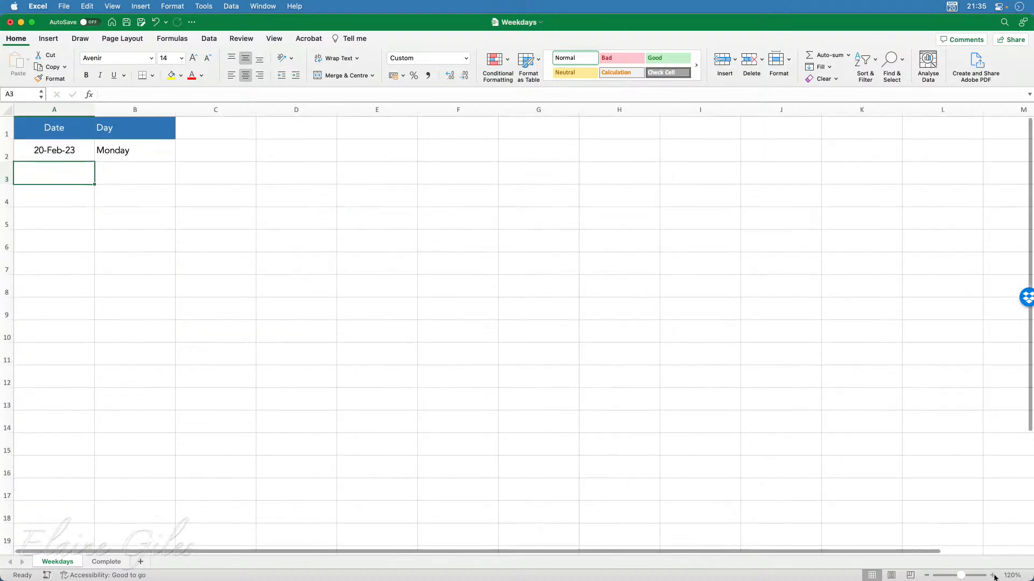
pyautogui.click(993, 575)
pyautogui.click(993, 576)
pyautogui.click(994, 576)
pyautogui.click(994, 576)
pyautogui.click(993, 576)
pyautogui.click(993, 576)
pyautogui.click(994, 575)
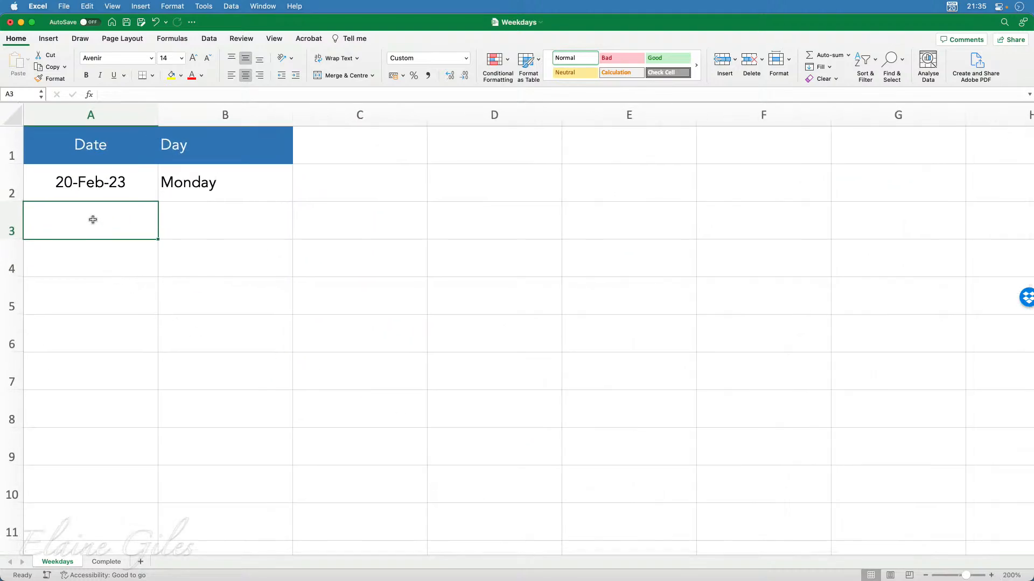
pyautogui.click(84, 191)
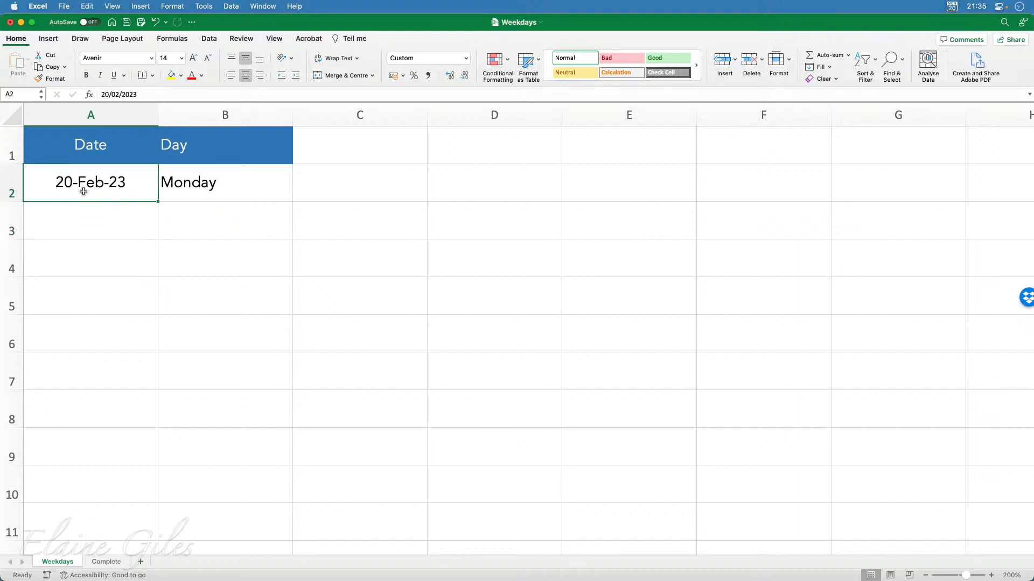
pyautogui.write('19/05/2')
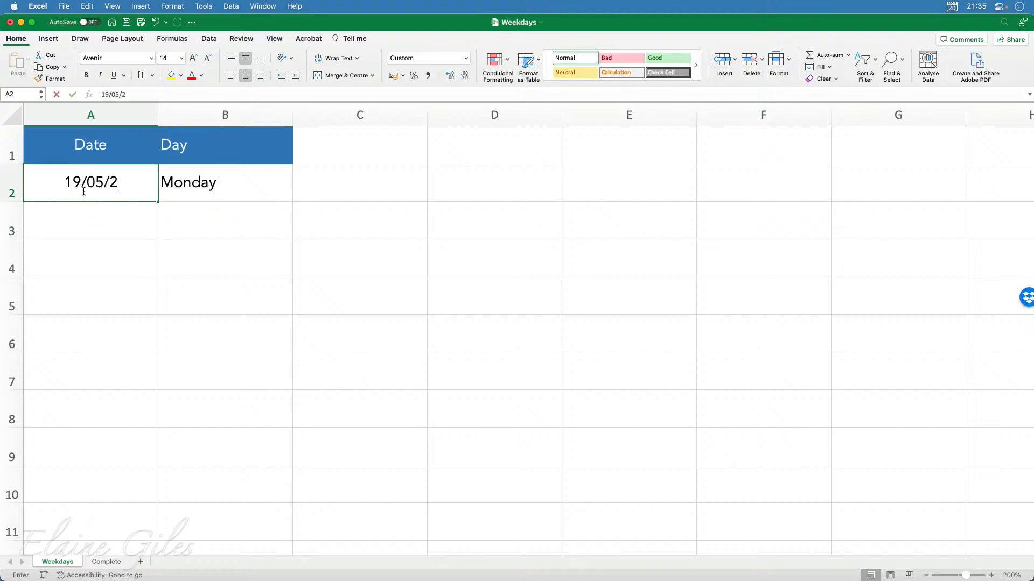
pyautogui.write('023')
pyautogui.press('Return')
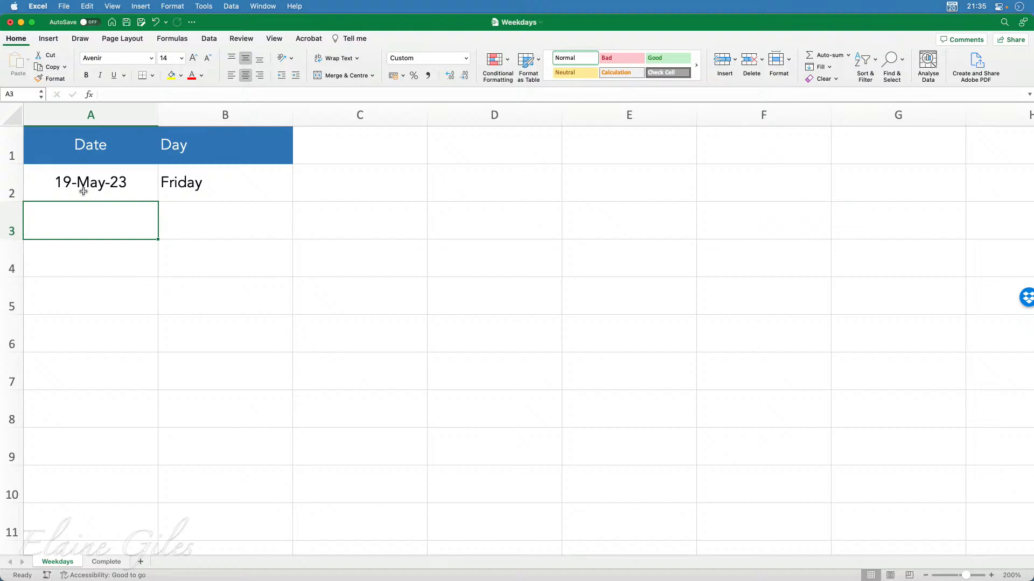
# Set the date in cell A2 to 20/02/23
pyautogui.click(84, 192)
pyautogui.write('20/02/23')
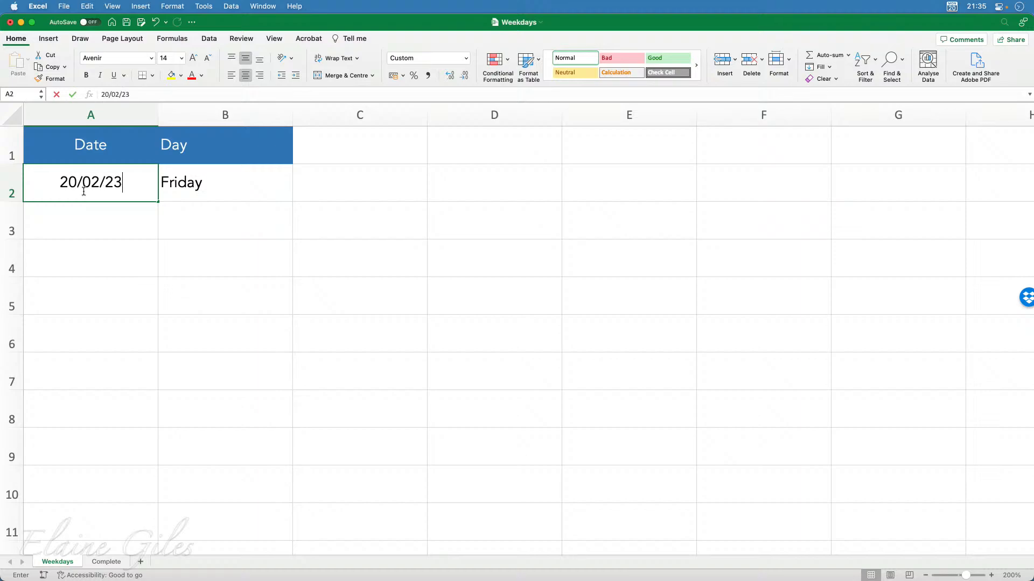
pyautogui.press('Return')
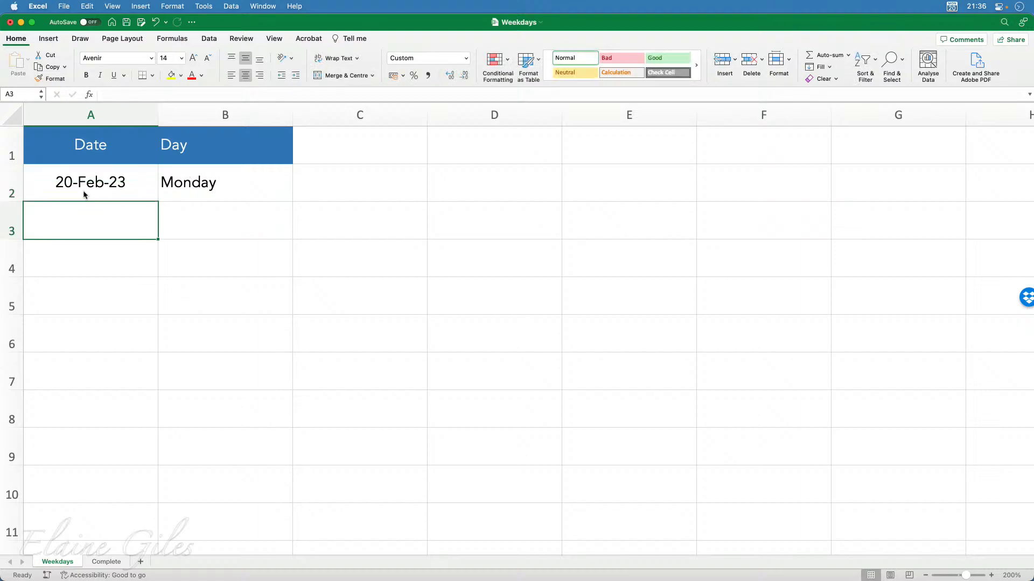
# Fill consecutive daily dates from A2 down to A10, and clear the filled dates in A3:A10
pyautogui.click(96, 187)
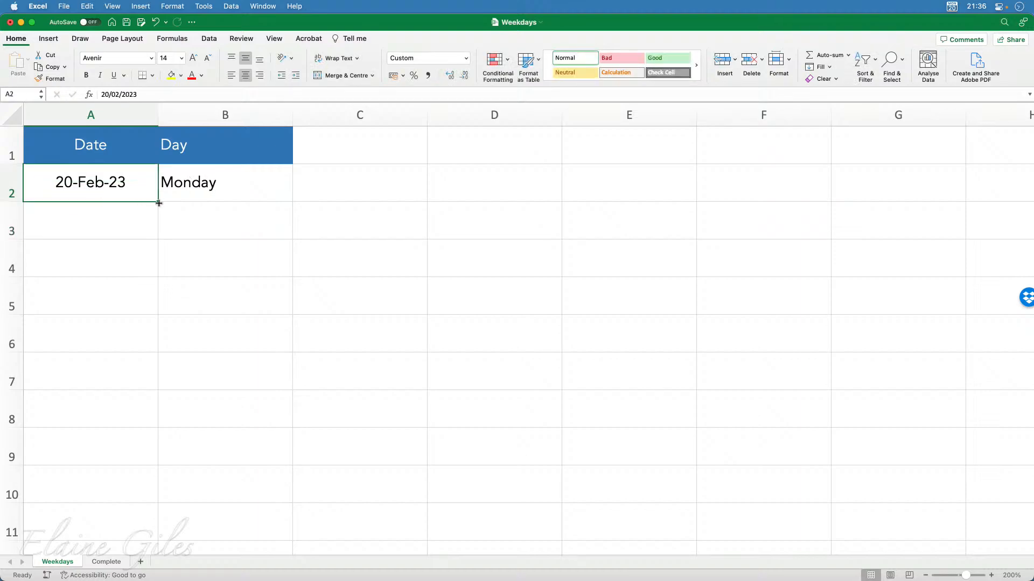
pyautogui.moveTo(158, 202); pyautogui.dragTo(122, 502)
pyautogui.moveTo(562, 515); pyautogui.dragTo(552, 505)
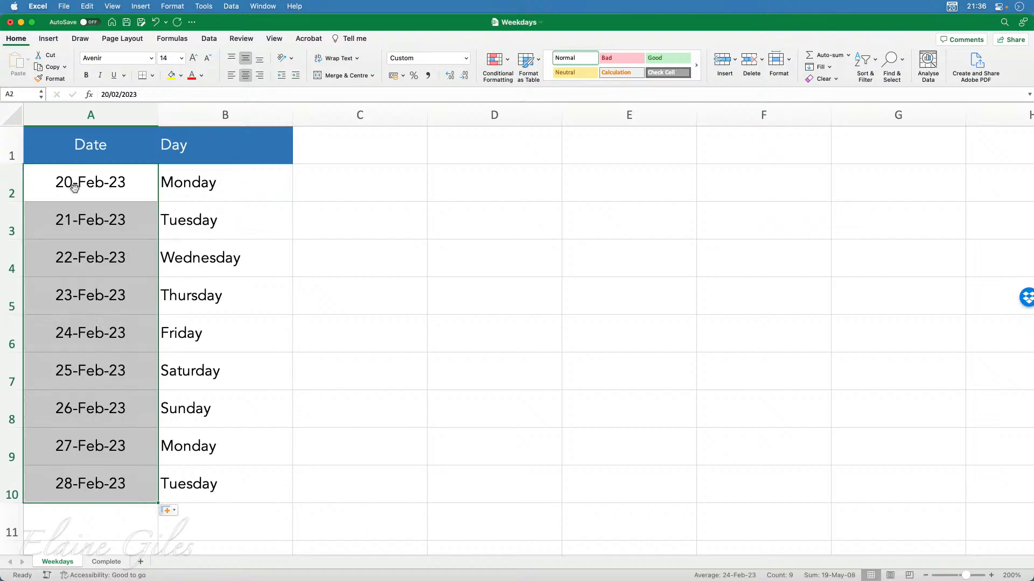
pyautogui.click(375, 398)
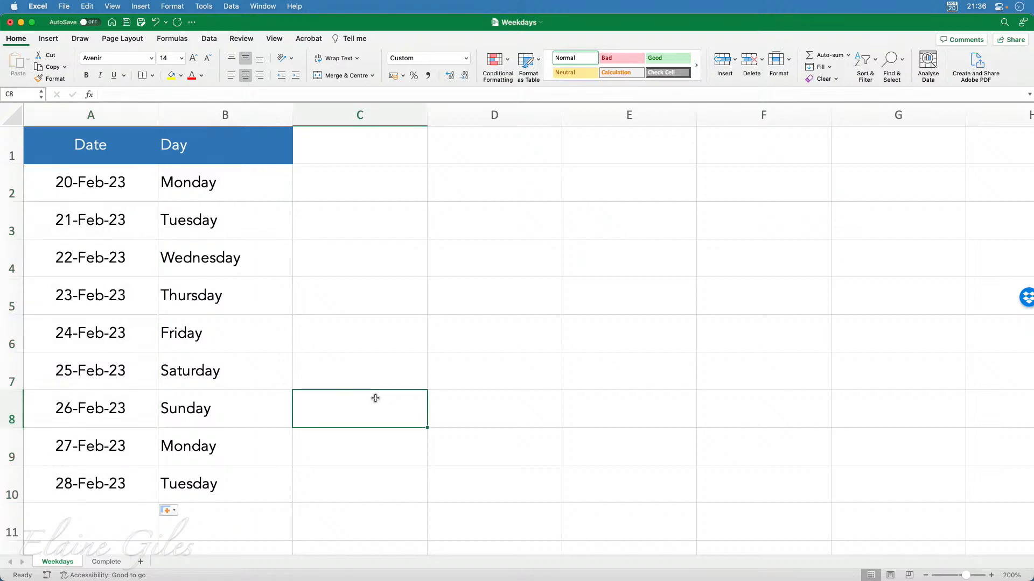
pyautogui.click(250, 377)
pyautogui.click(266, 417)
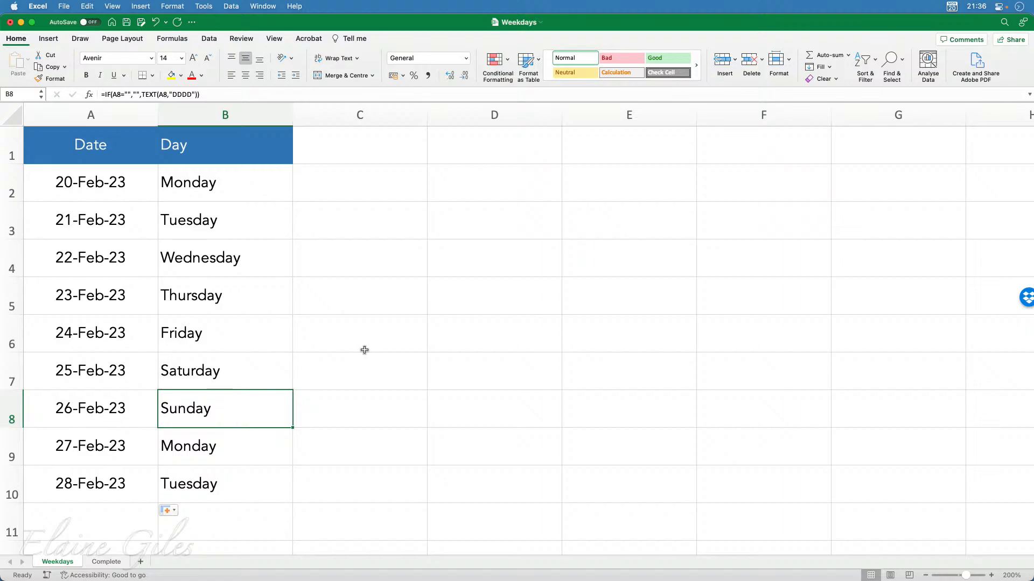
pyautogui.moveTo(95, 477); pyautogui.dragTo(110, 231)
pyautogui.press('Delete')
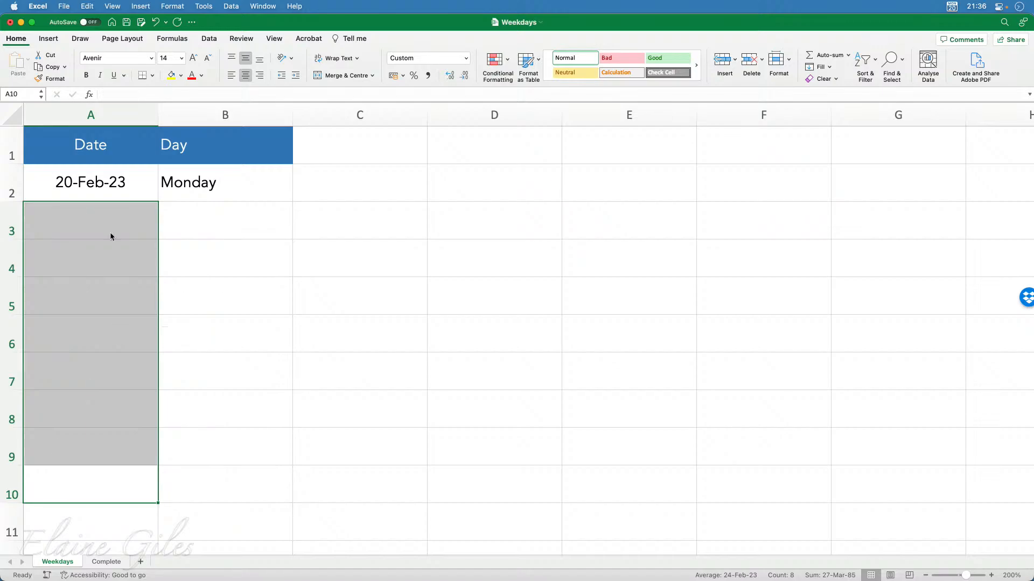
# Fill the date in A2 down to A11 with the Fill Weekdays option
pyautogui.click(130, 182)
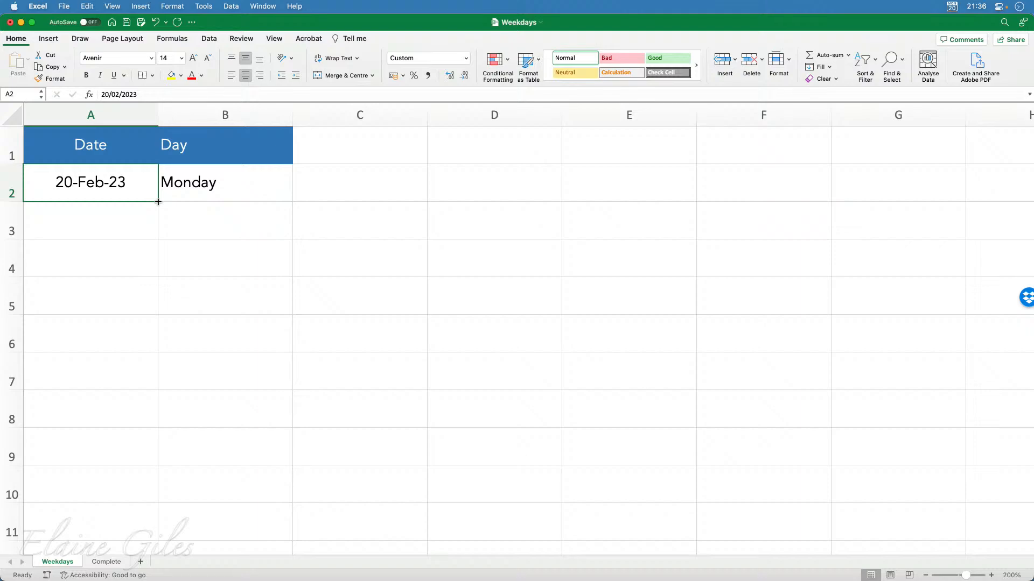
pyautogui.moveTo(158, 202); pyautogui.dragTo(130, 533)
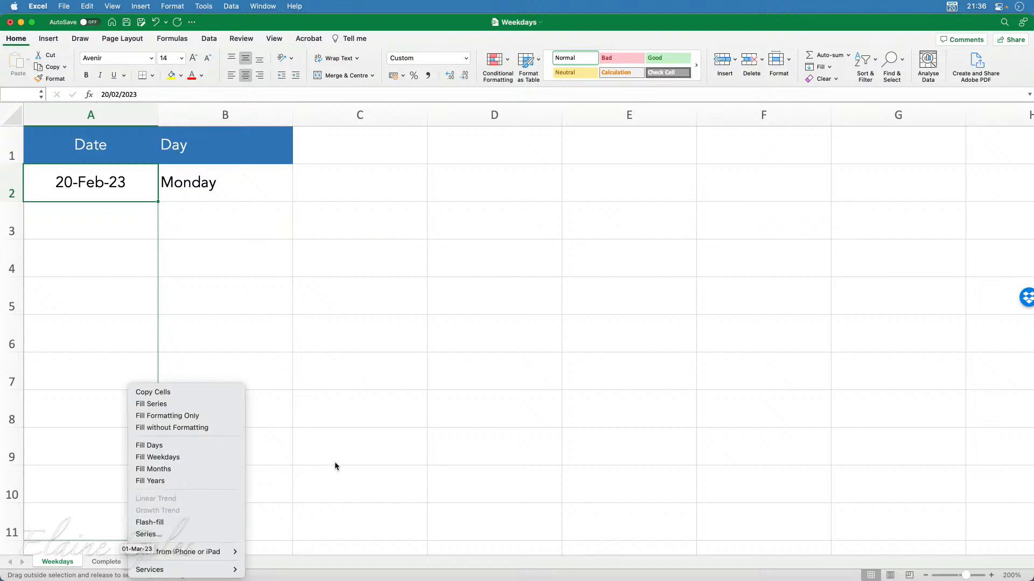
pyautogui.click(196, 457)
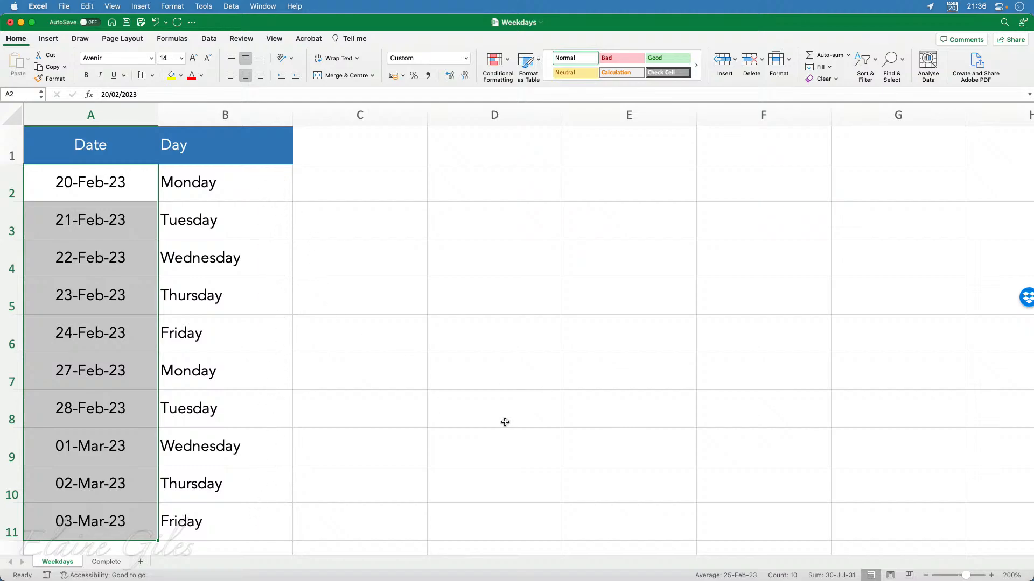
# Extend the selected dates in column A down to row 31 with Fill Weekdays
pyautogui.scroll(-10, 505, 422)
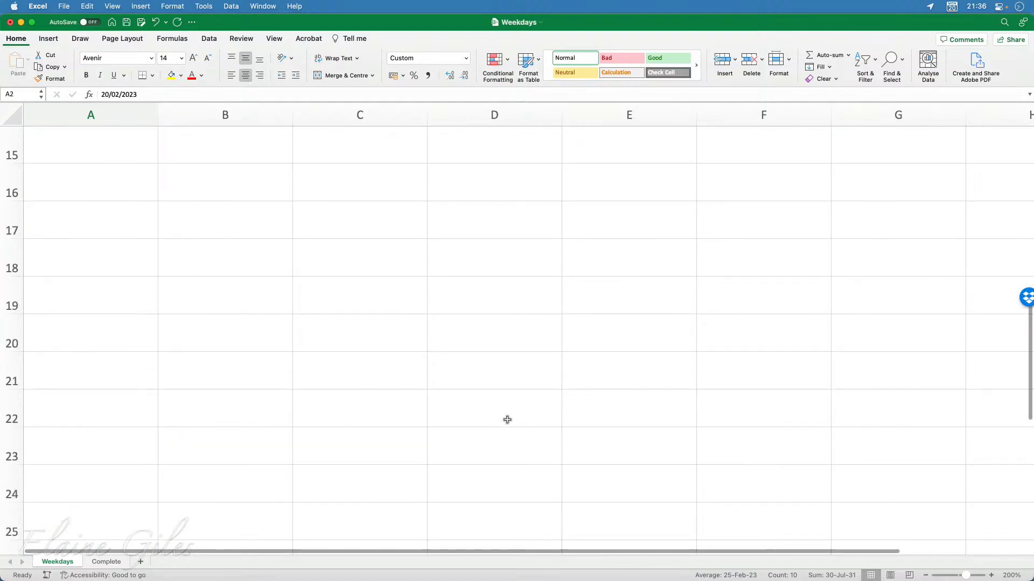
pyautogui.scroll(4, 507, 420)
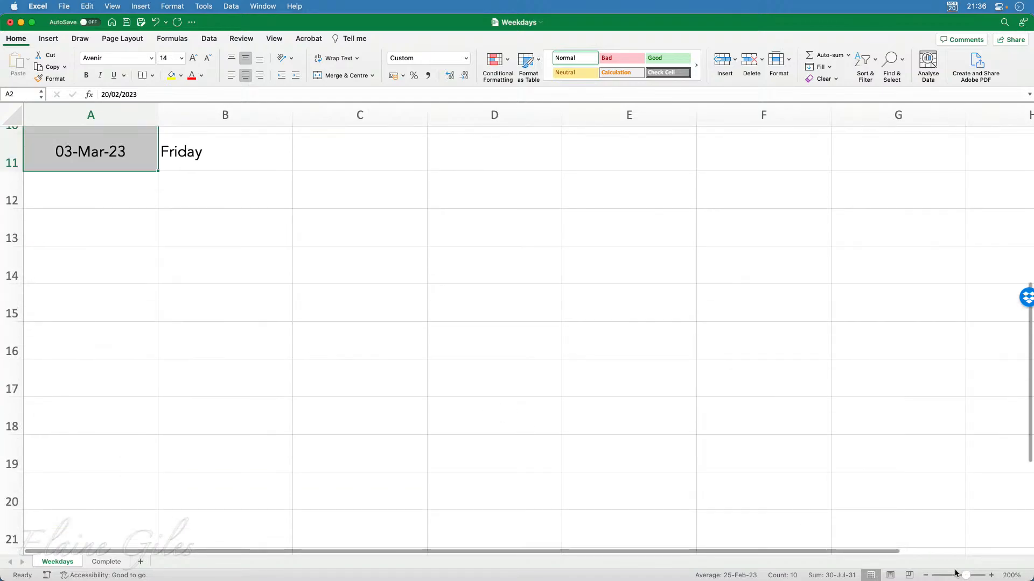
pyautogui.click(925, 575)
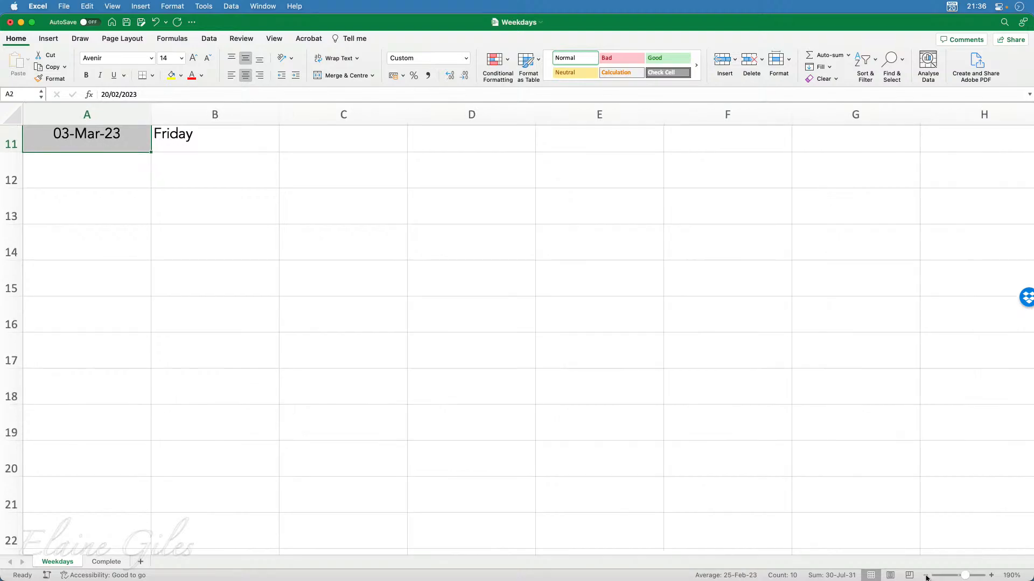
pyautogui.click(926, 576)
pyautogui.click(925, 575)
pyautogui.click(925, 576)
pyautogui.click(925, 575)
pyautogui.click(925, 575)
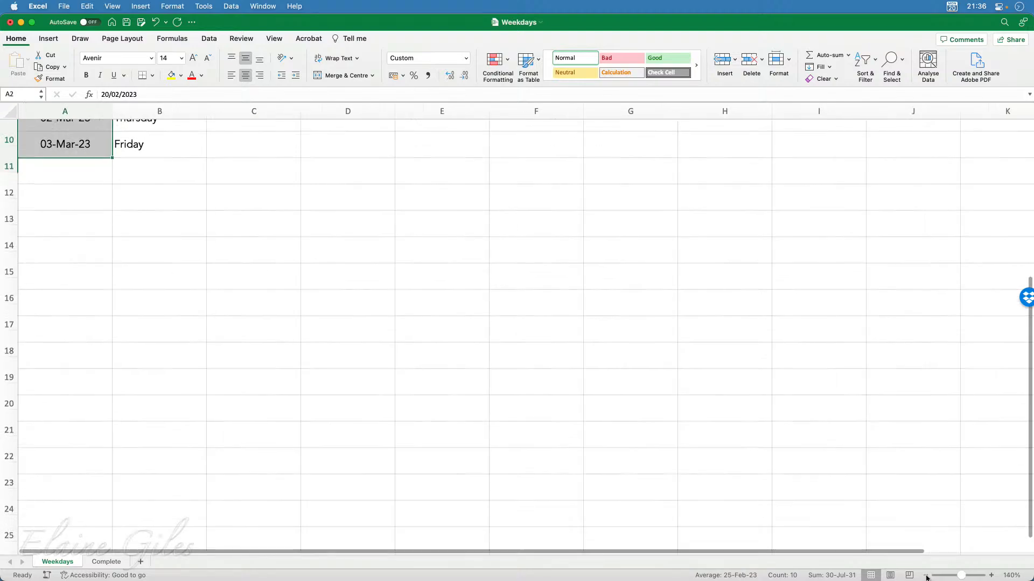
pyautogui.click(925, 575)
pyautogui.click(925, 576)
pyautogui.click(926, 576)
pyautogui.click(925, 576)
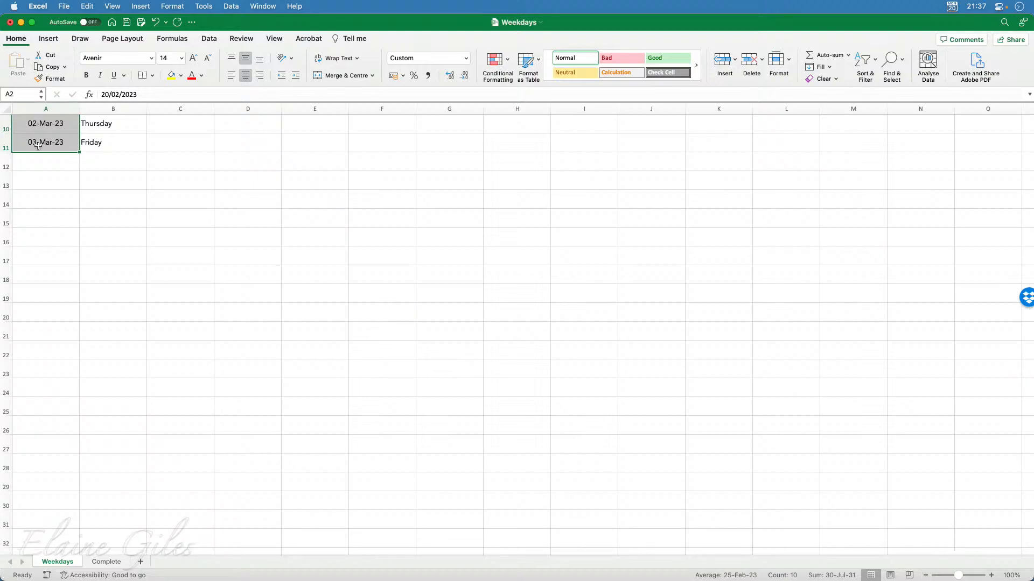
pyautogui.moveTo(80, 152); pyautogui.dragTo(60, 524)
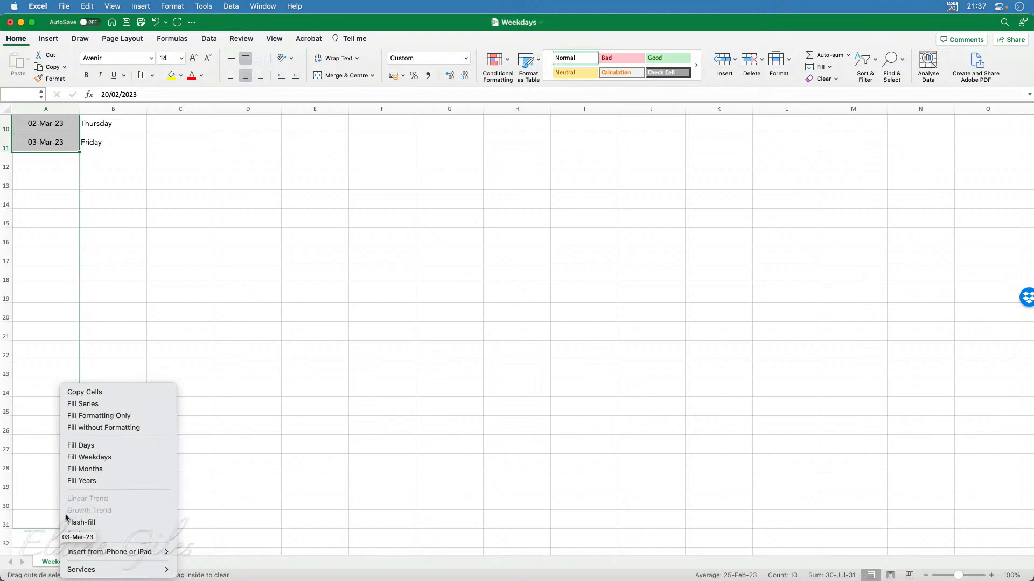
pyautogui.click(109, 457)
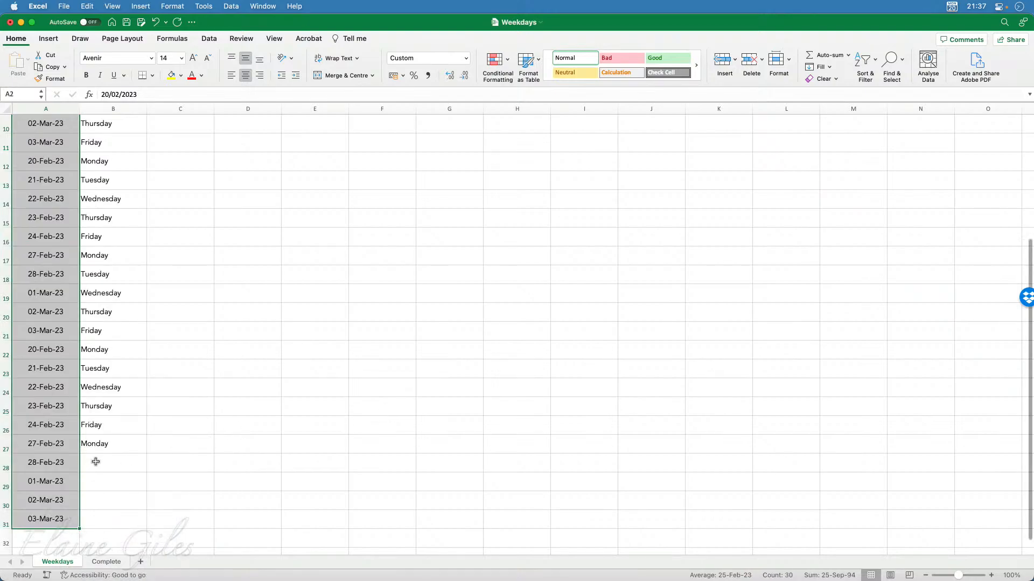
# Copy the Day formula from B26 down to B31
pyautogui.moveTo(113, 428); pyautogui.dragTo(135, 525)
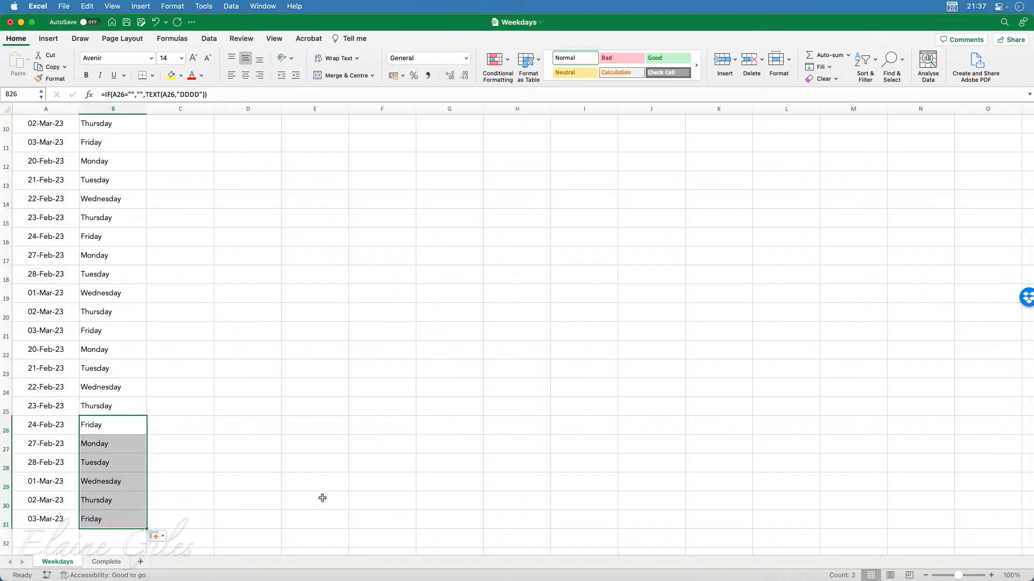
pyautogui.click(353, 482)
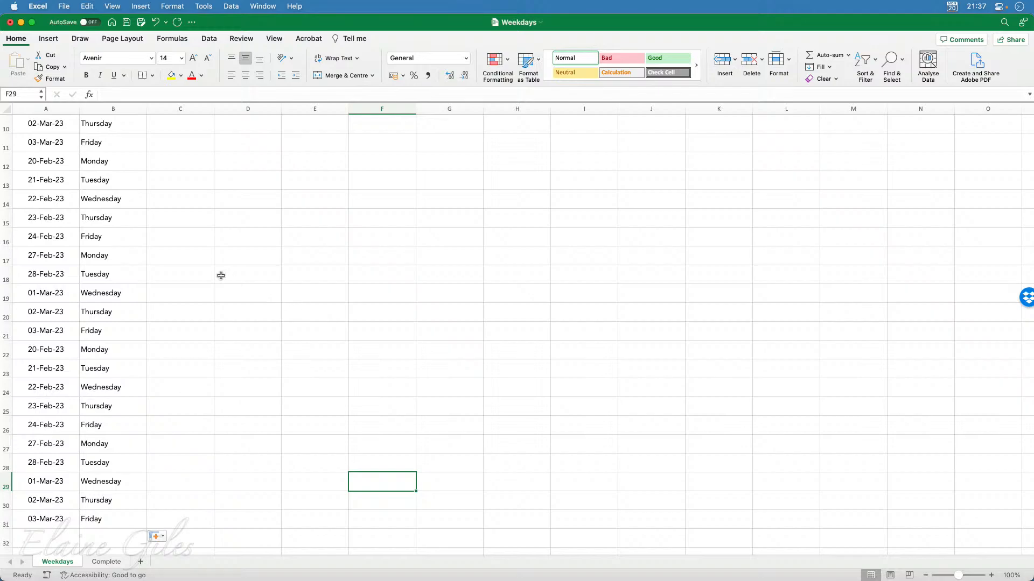
pyautogui.scroll(5, 221, 276)
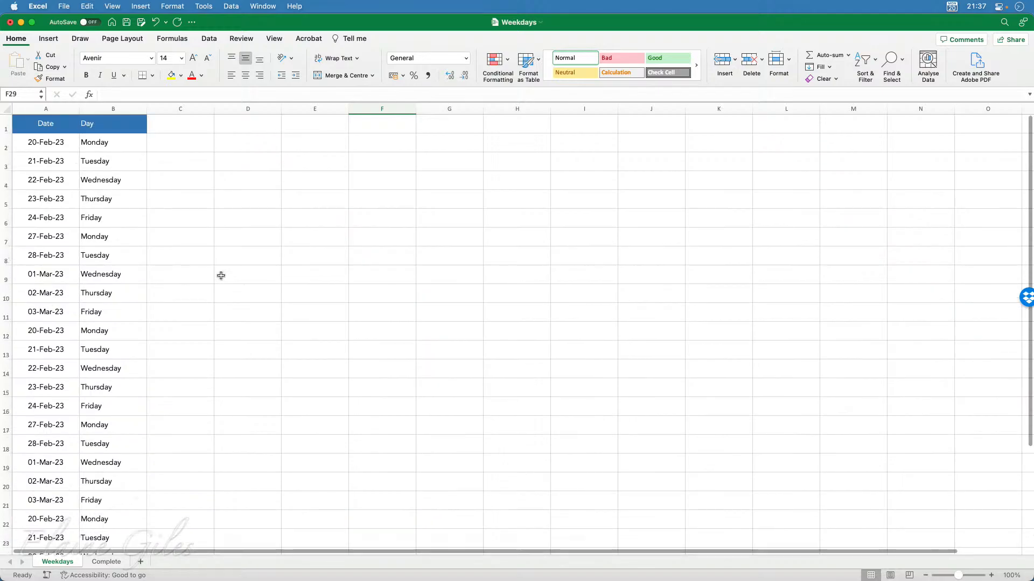
# Check the Day formula in B2, and delete the date in A4 as a test, undoing the deletion
pyautogui.click(179, 120)
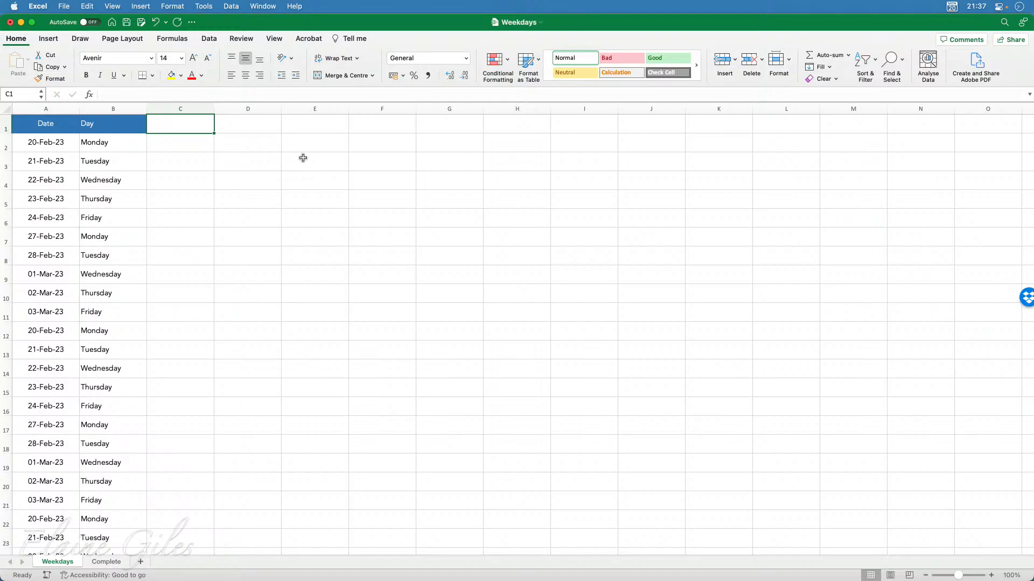
pyautogui.click(106, 143)
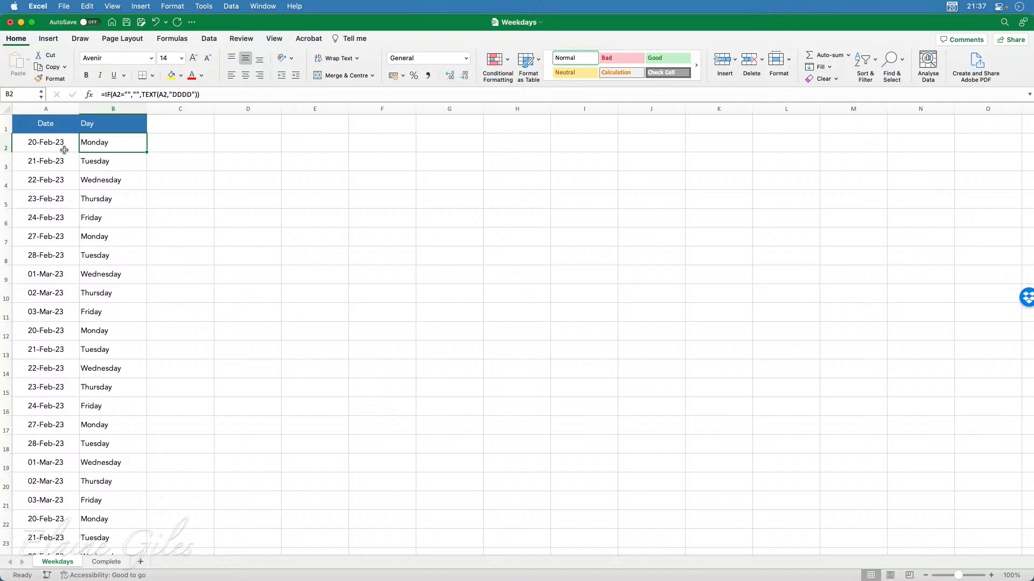
pyautogui.click(55, 182)
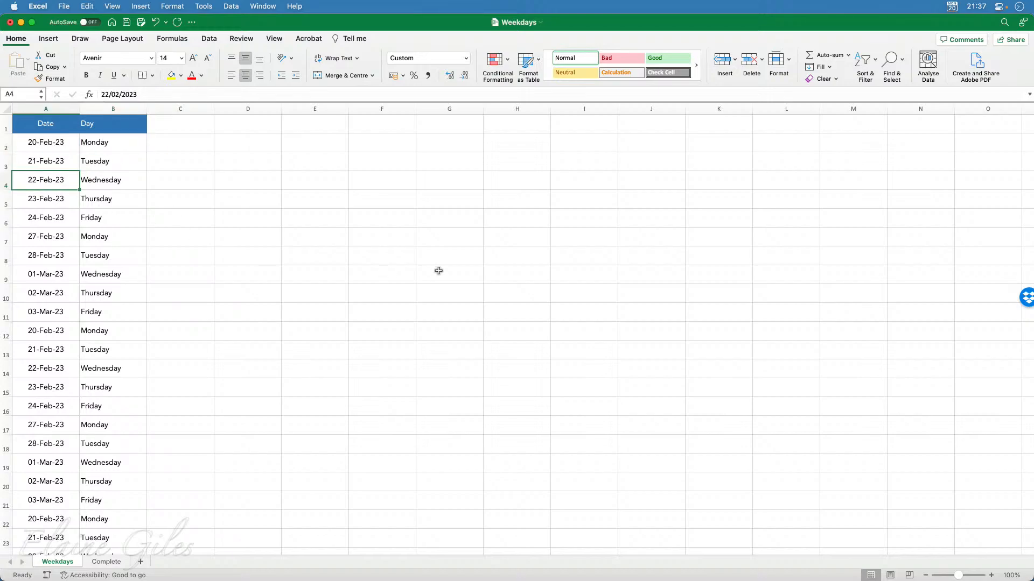
pyautogui.press('Delete')
pyautogui.press('super+z')
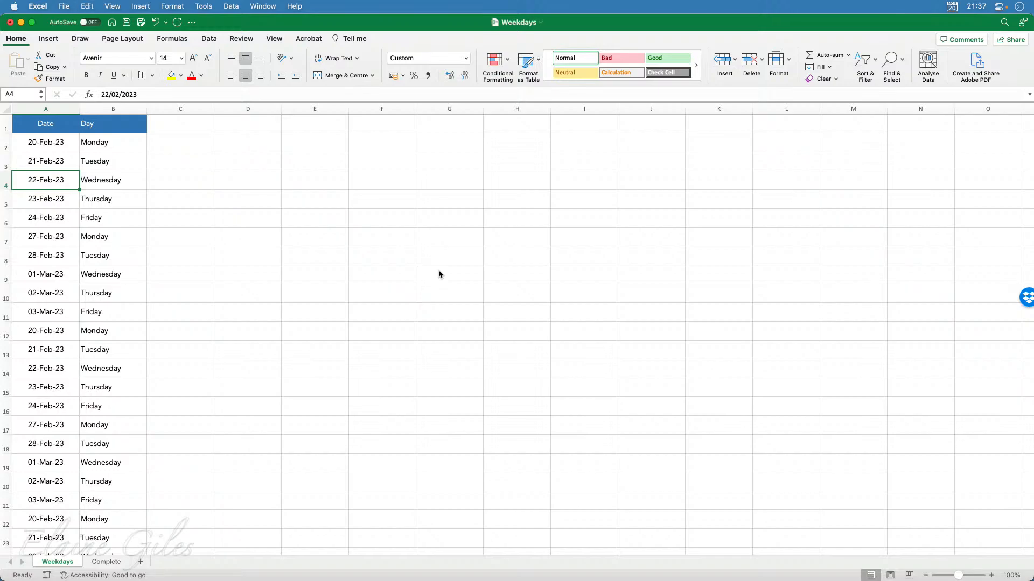
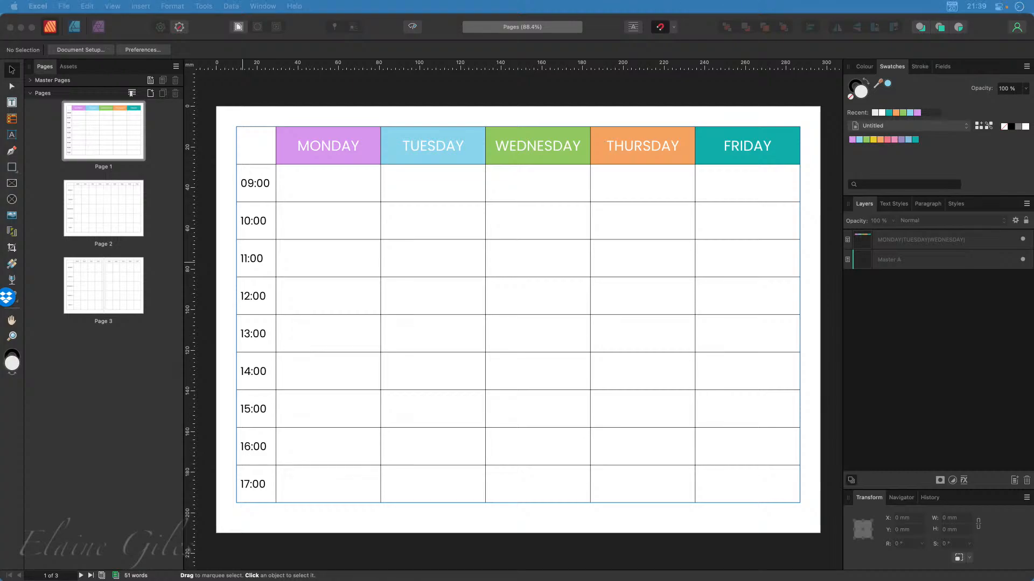
# Switch to the Pages document in Affinity Publisher and open the Data Merge Manager
pyautogui.click(349, 115)
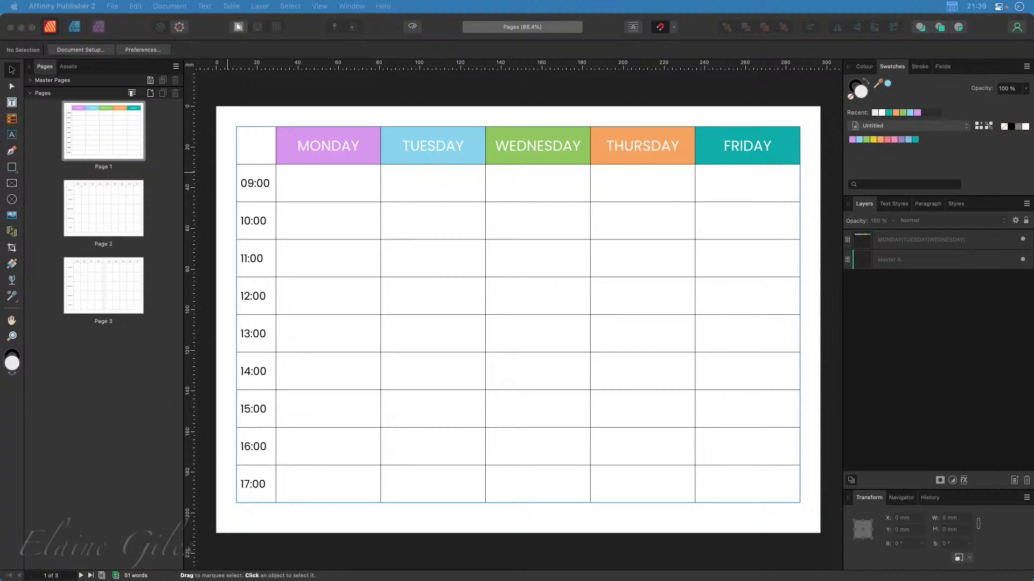
pyautogui.moveTo(339, 284); pyautogui.dragTo(477, 105)
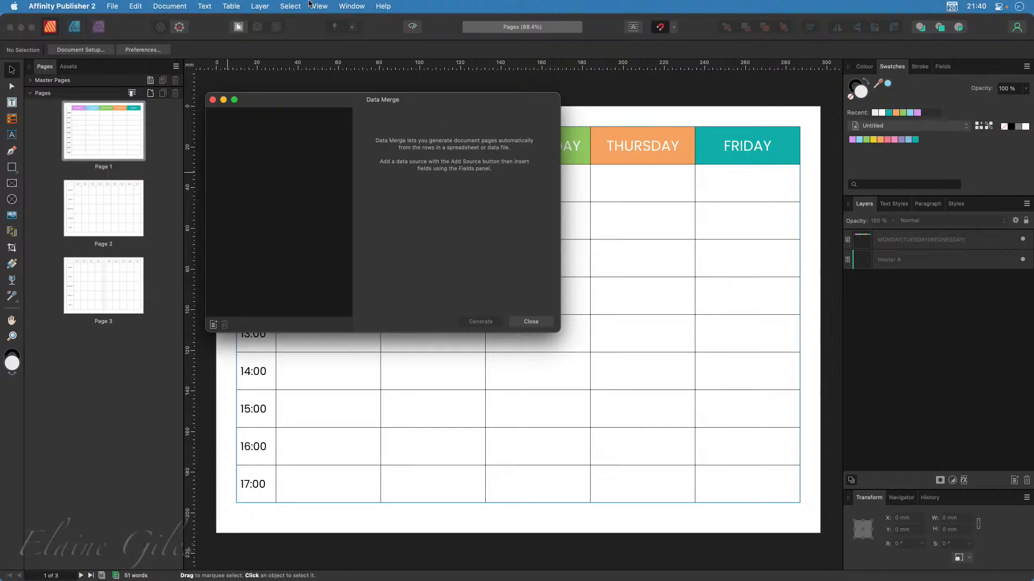
pyautogui.click(344, 5)
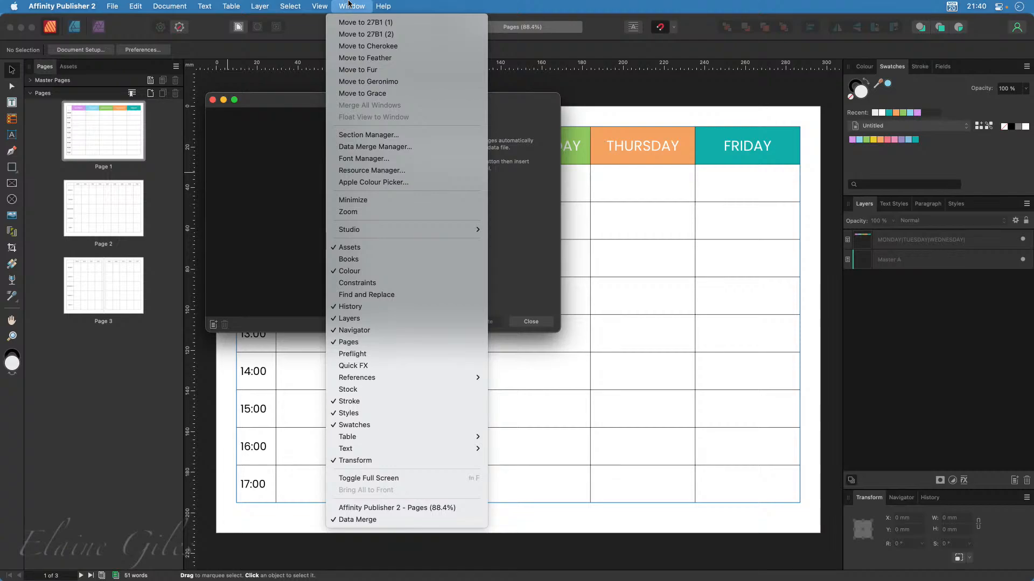
pyautogui.click(244, 195)
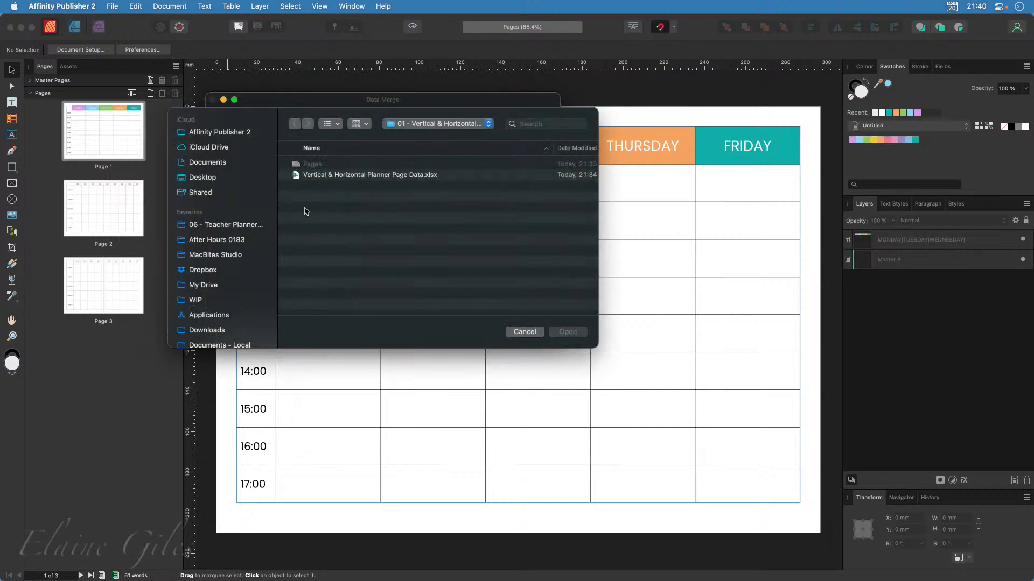
# Add Weekdays.xlsx from the 02 - Getting Smart with Dates folder as the data merge source
pyautogui.click(418, 125)
pyautogui.moveTo(422, 138)
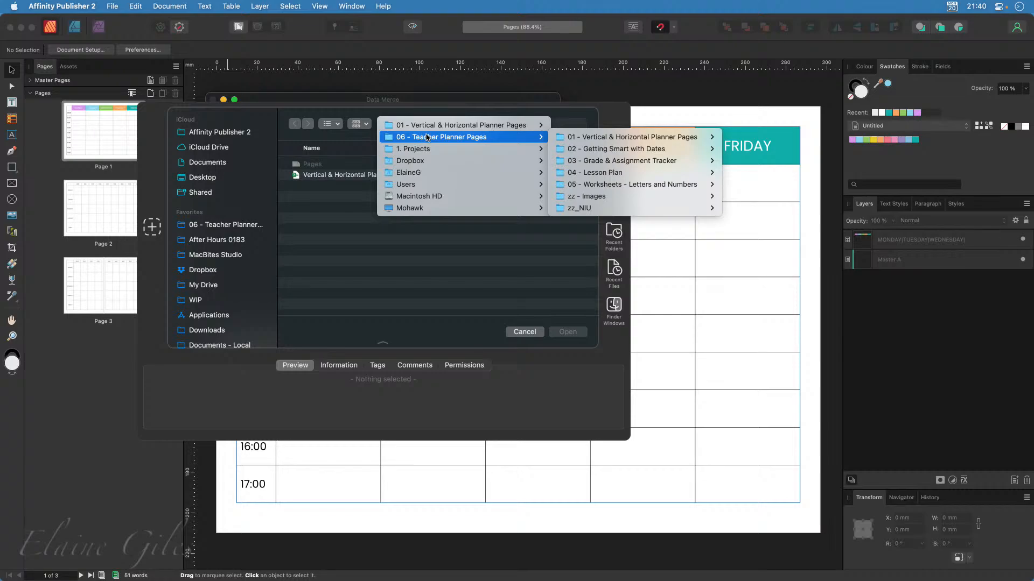
pyautogui.click(605, 151)
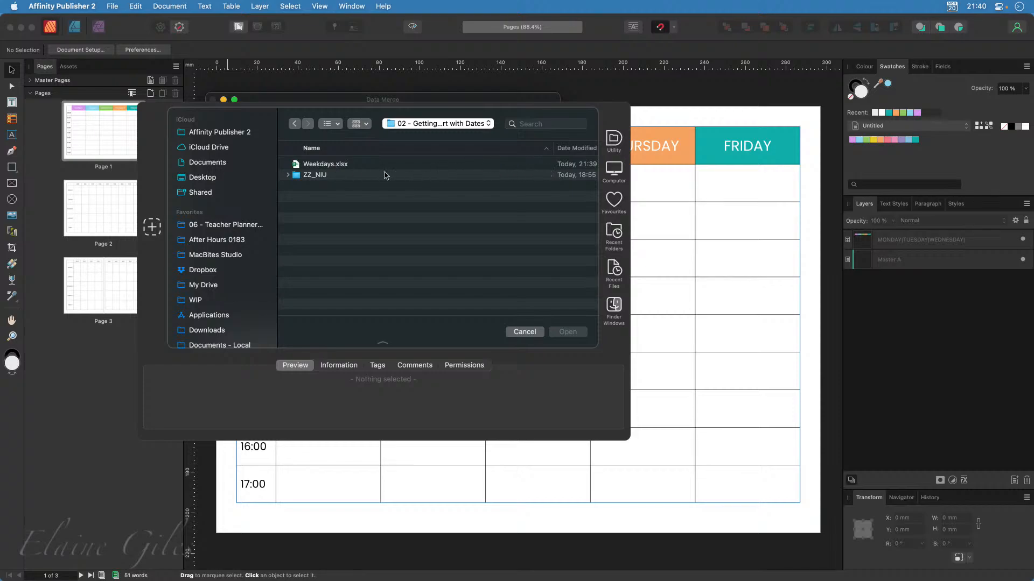
pyautogui.click(348, 164)
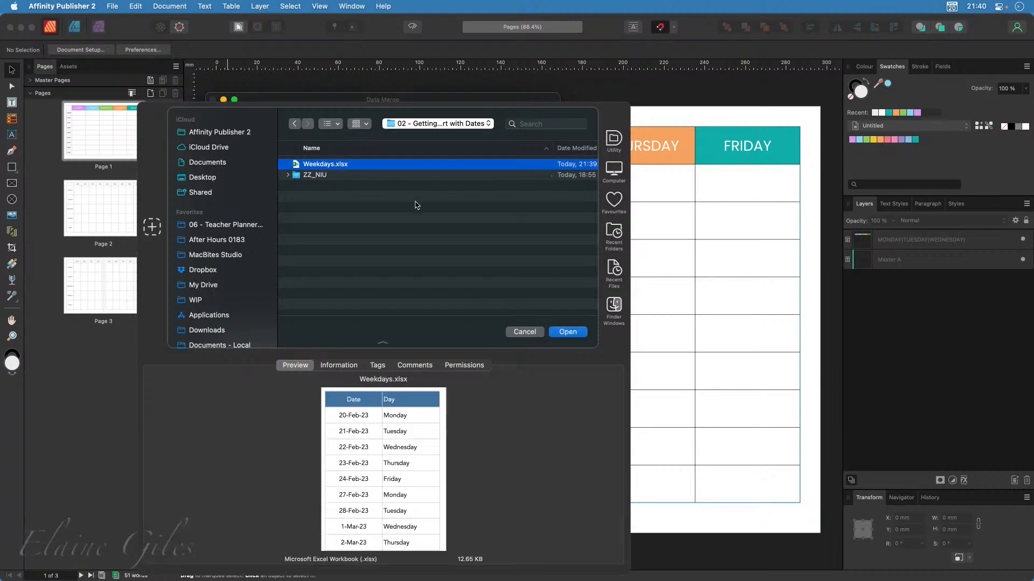
pyautogui.click(568, 332)
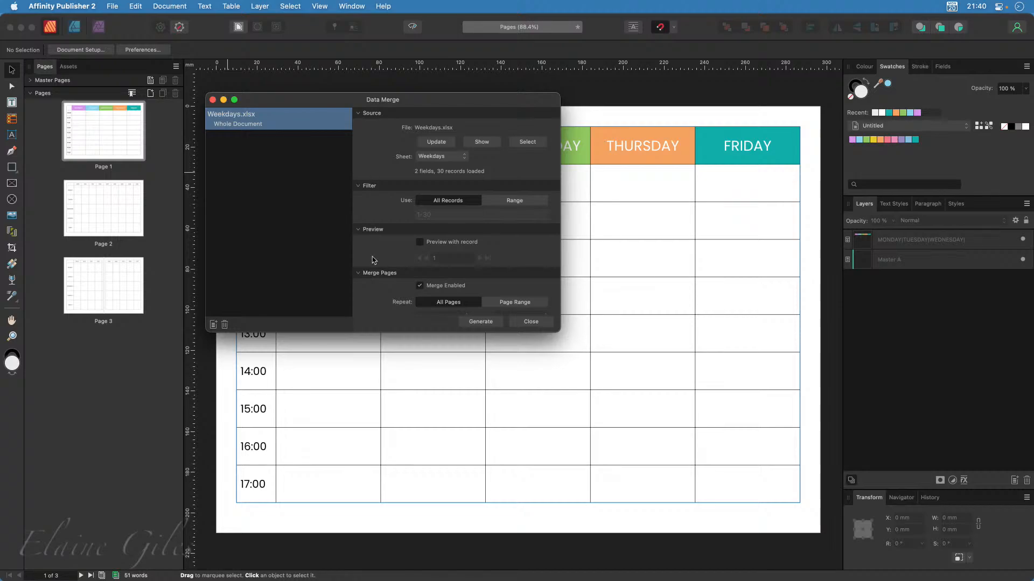
# Collapse the Data Merge sections, then examine the Source section and its sheet choices, keeping the Weekdays sheet
pyautogui.click(361, 113)
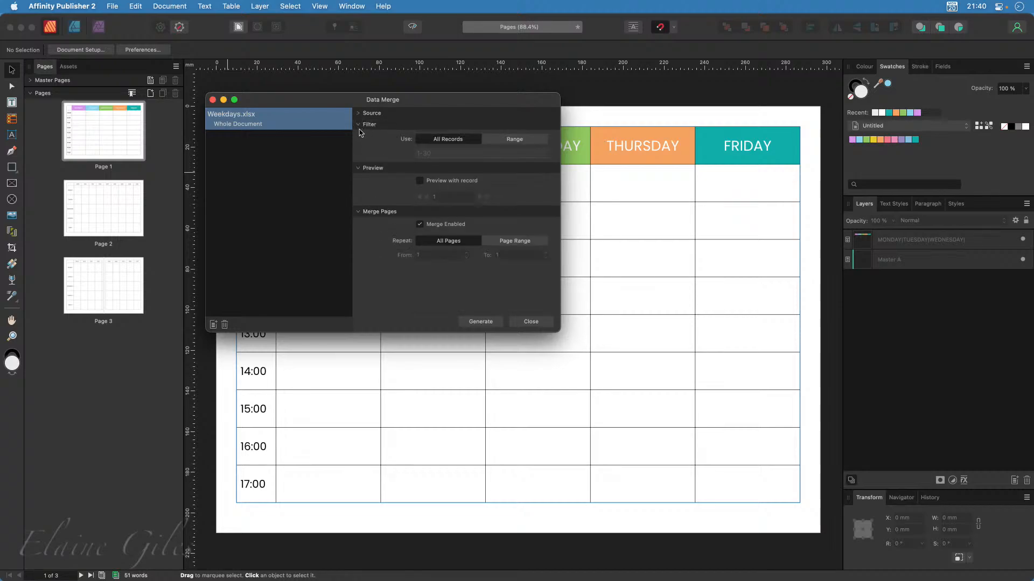
pyautogui.click(360, 127)
pyautogui.click(360, 135)
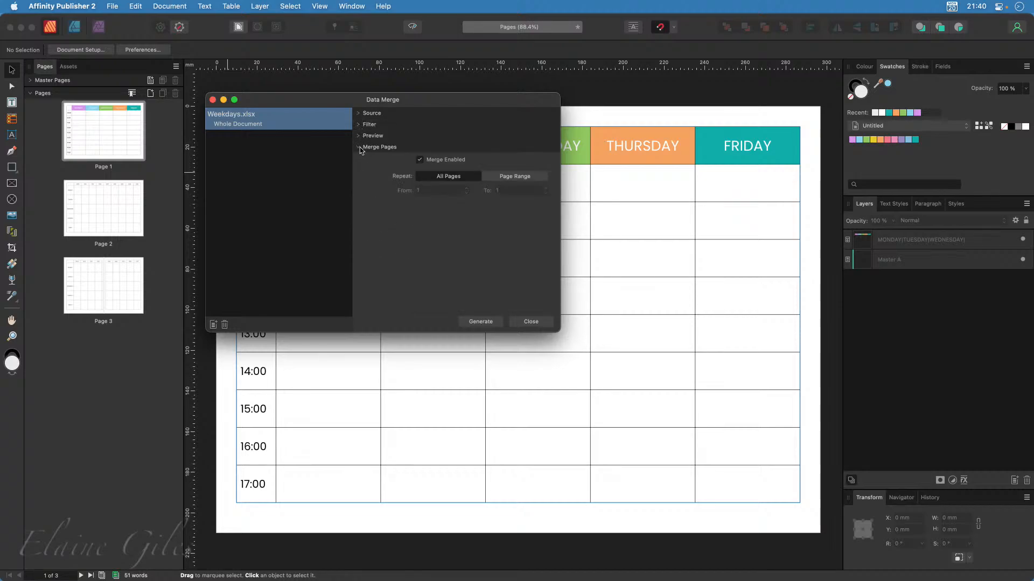
pyautogui.click(362, 148)
pyautogui.click(361, 113)
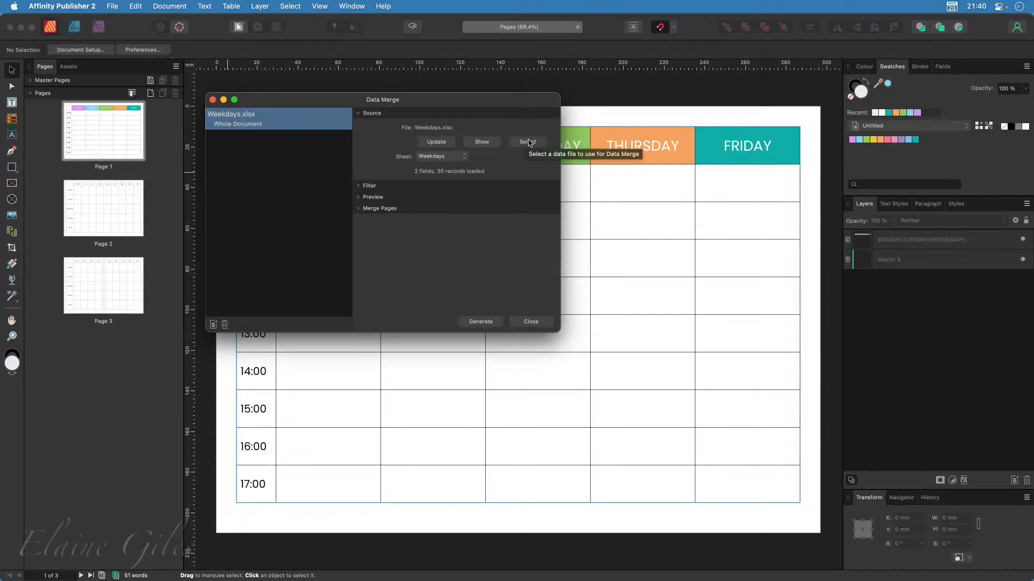
pyautogui.click(455, 161)
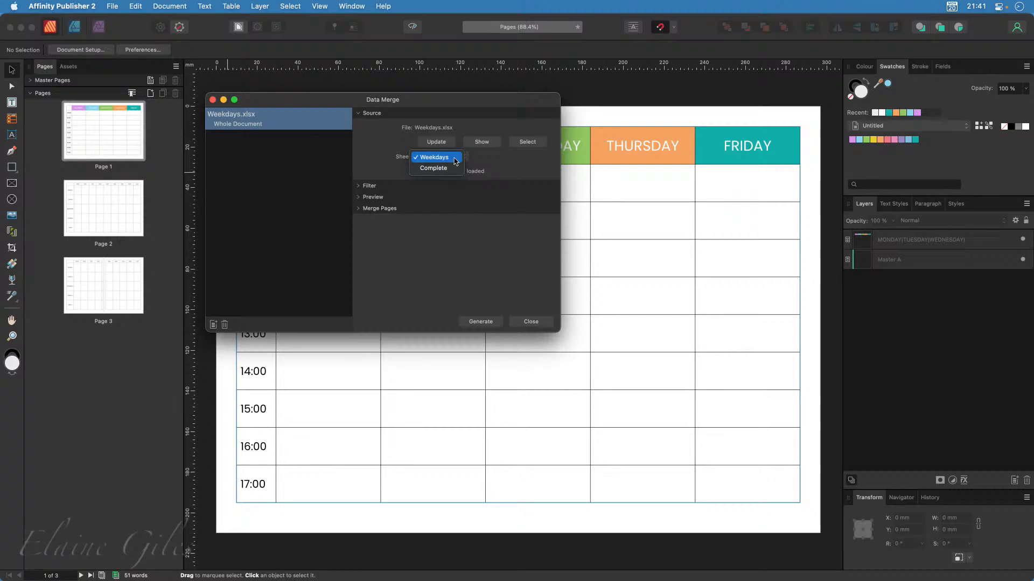
pyautogui.click(455, 157)
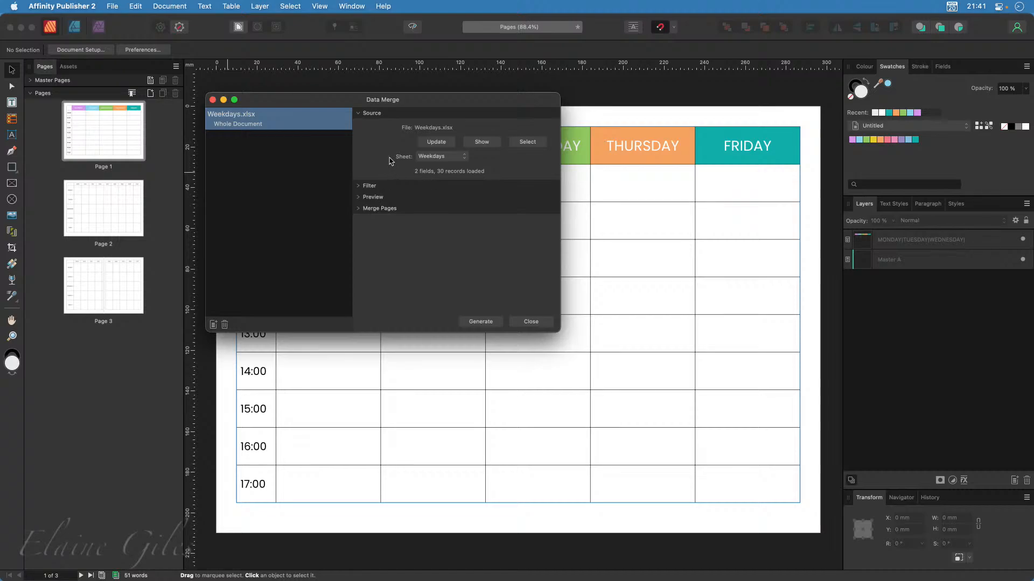
# Examine the Filter, Preview and Merge Pages settings, trying the Range filter and returning it to All Records
pyautogui.click(360, 186)
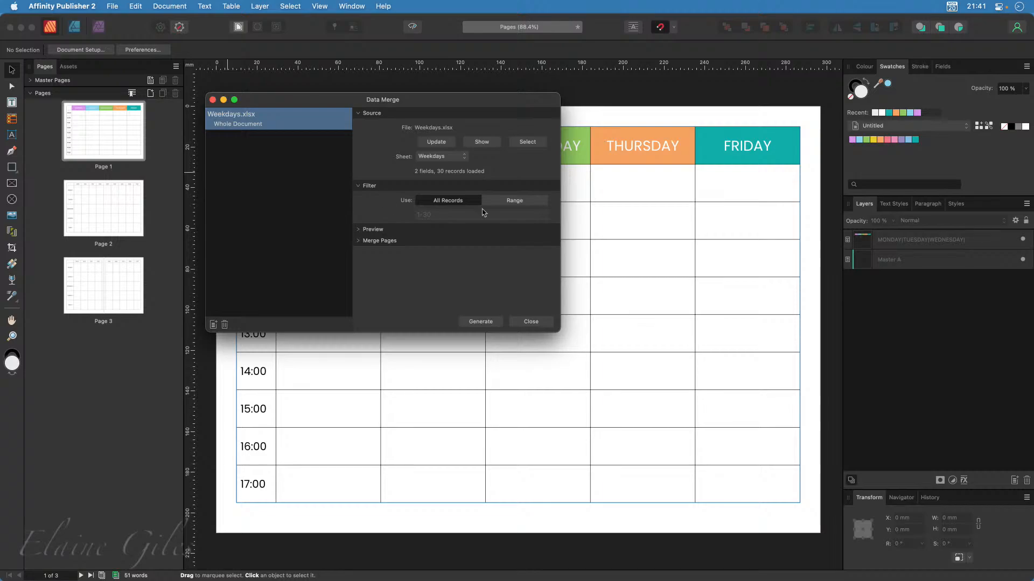
pyautogui.click(504, 202)
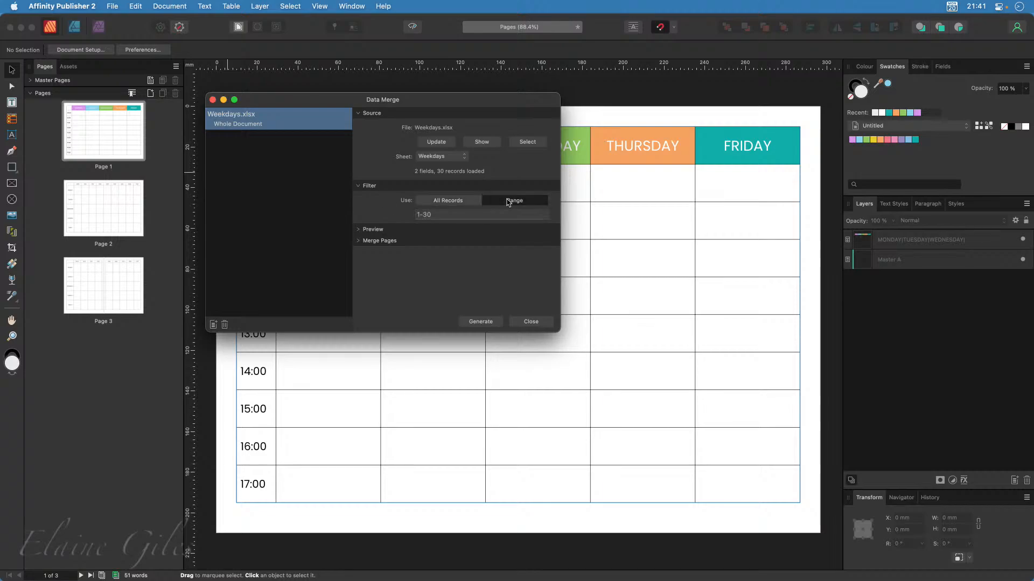
pyautogui.click(452, 201)
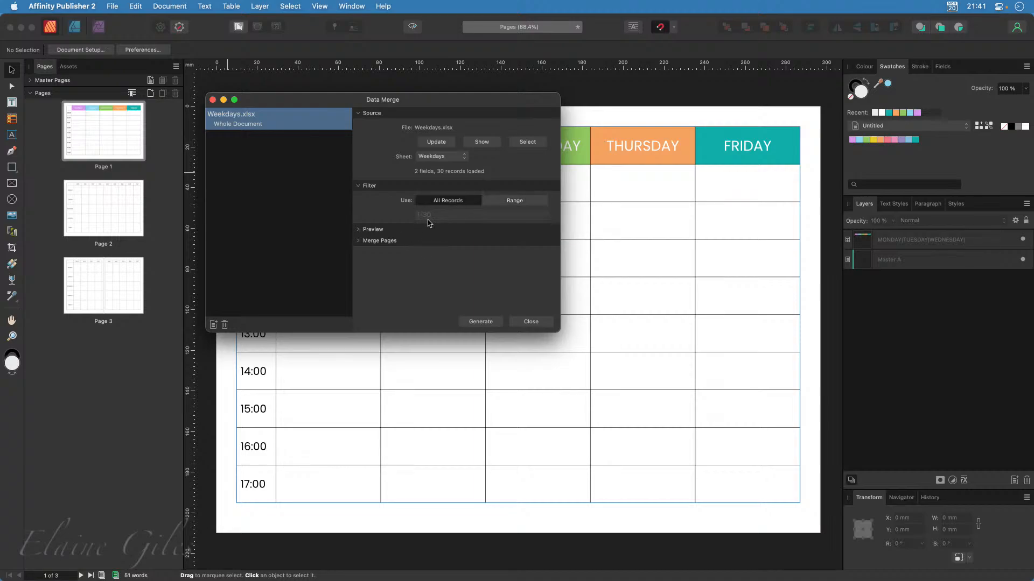
pyautogui.click(361, 230)
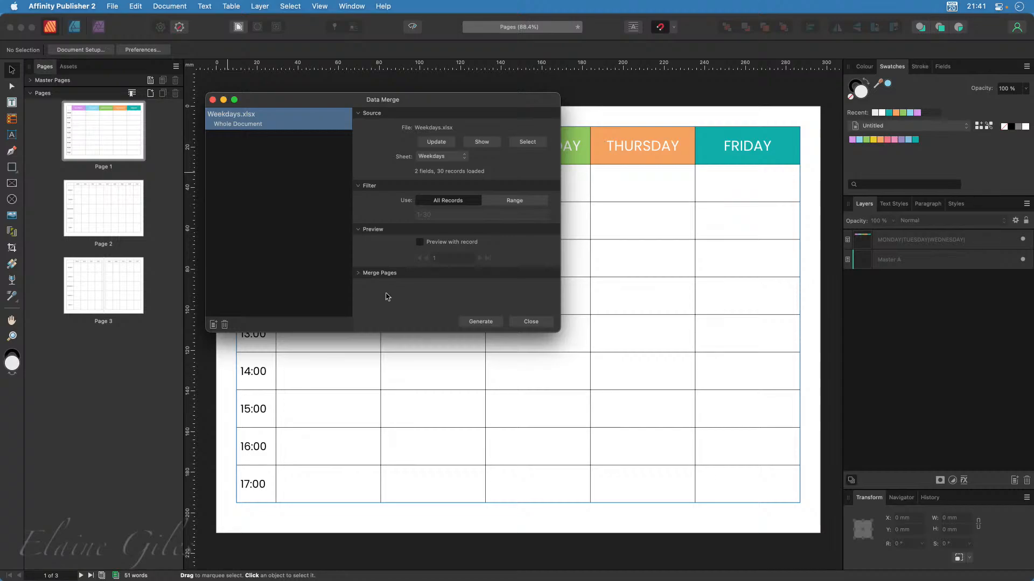
pyautogui.click(359, 273)
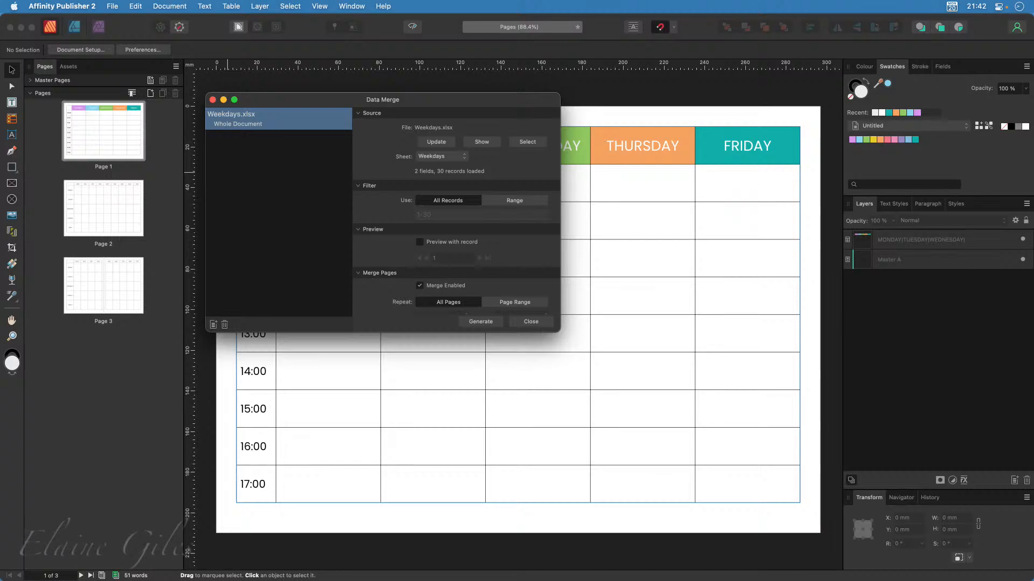
# Move the Data Merge window off the document view so the whole planner page is uncovered
pyautogui.press('super+Tab')
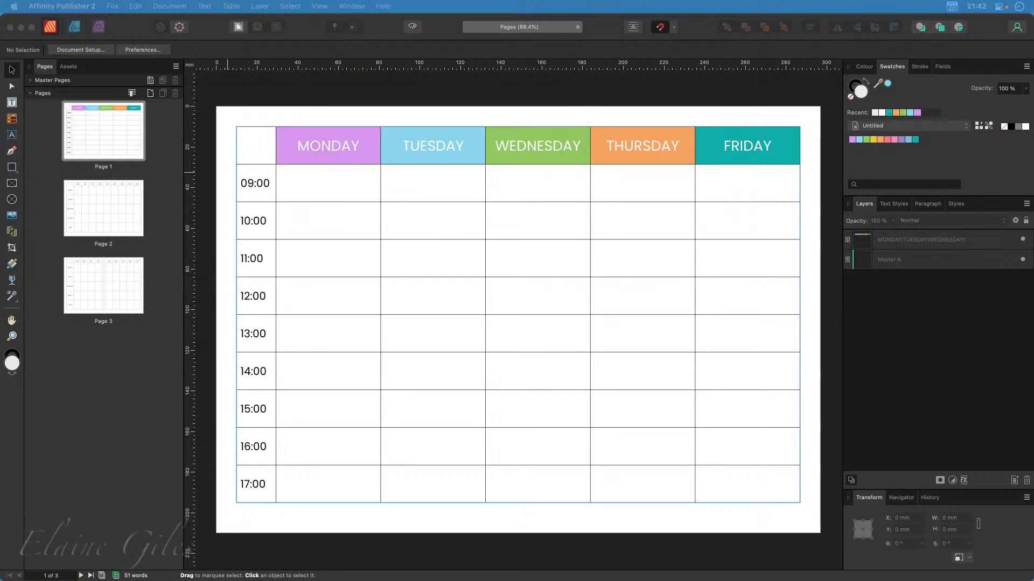
pyautogui.click(391, 34)
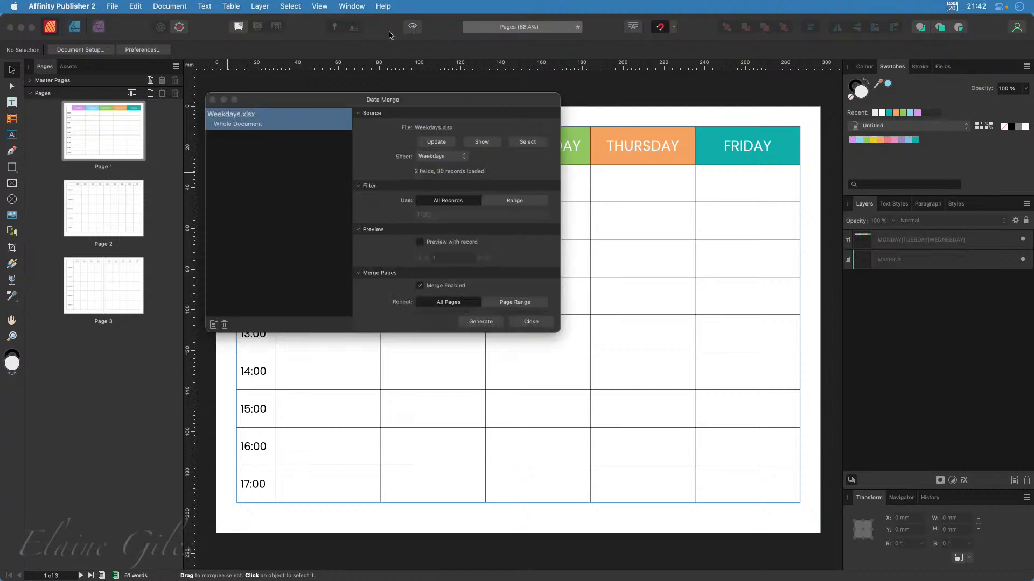
pyautogui.moveTo(444, 100); pyautogui.dragTo(0, 215)
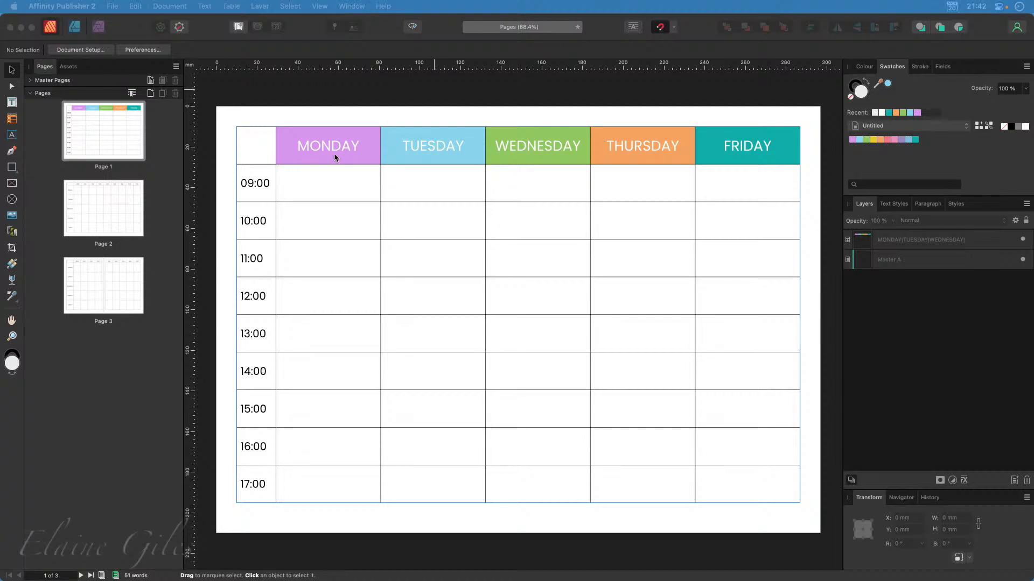
pyautogui.click(533, 98)
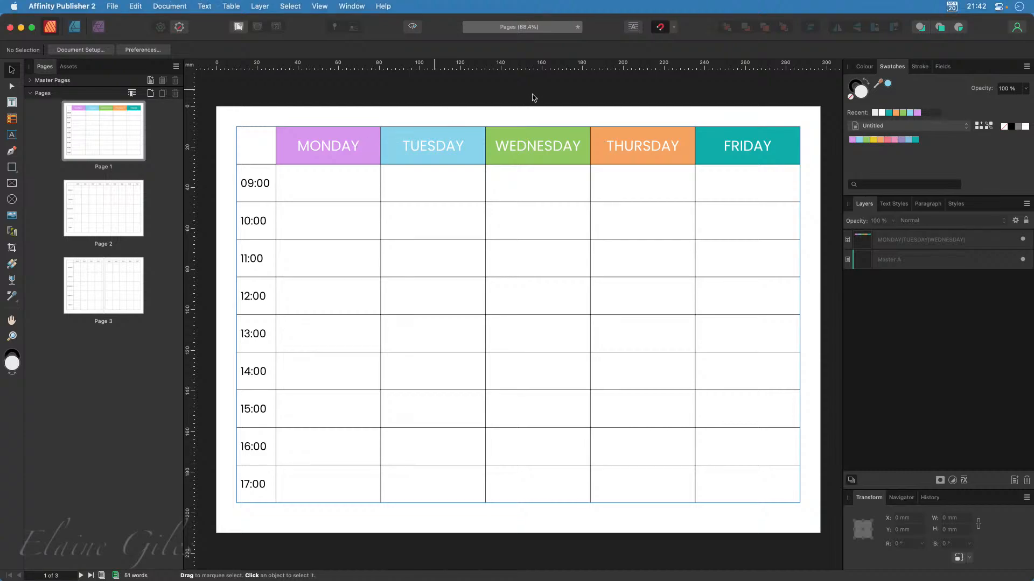
# Detach the Fields panel as a floating window and enlarge it to list the Weekdays.xlsx merge fields
pyautogui.click(943, 68)
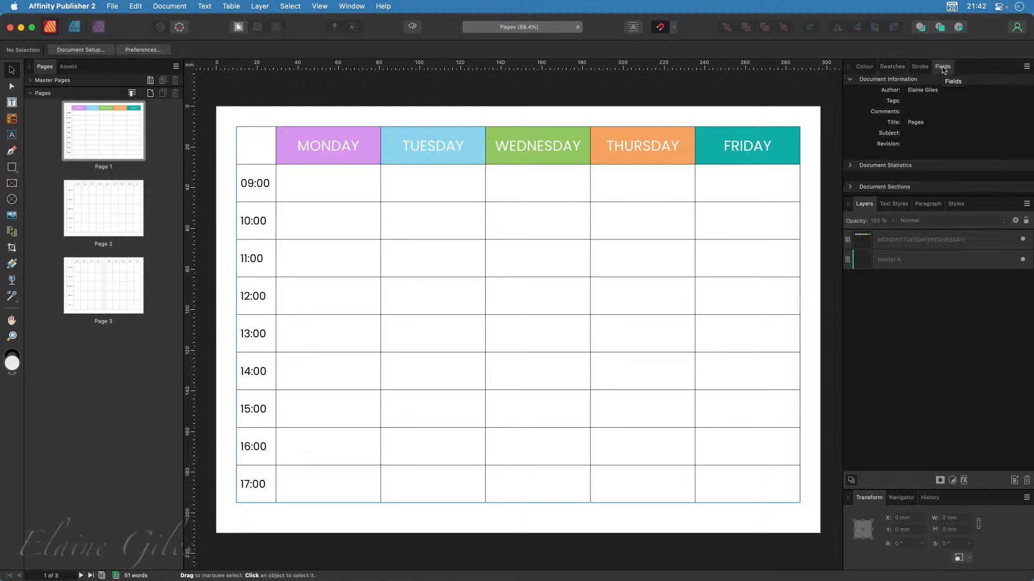
pyautogui.moveTo(943, 68); pyautogui.dragTo(709, 89)
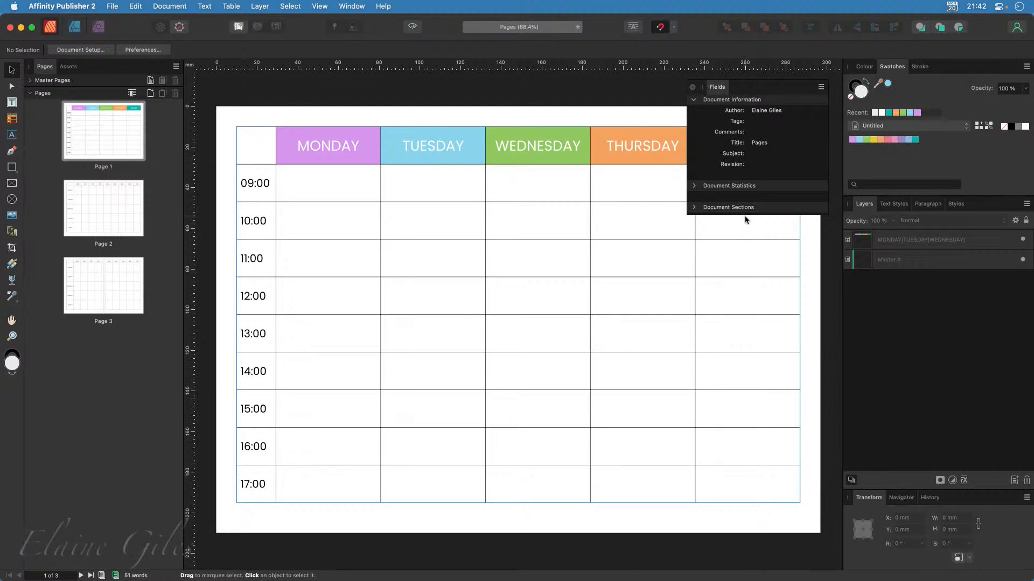
pyautogui.moveTo(745, 214); pyautogui.dragTo(719, 476)
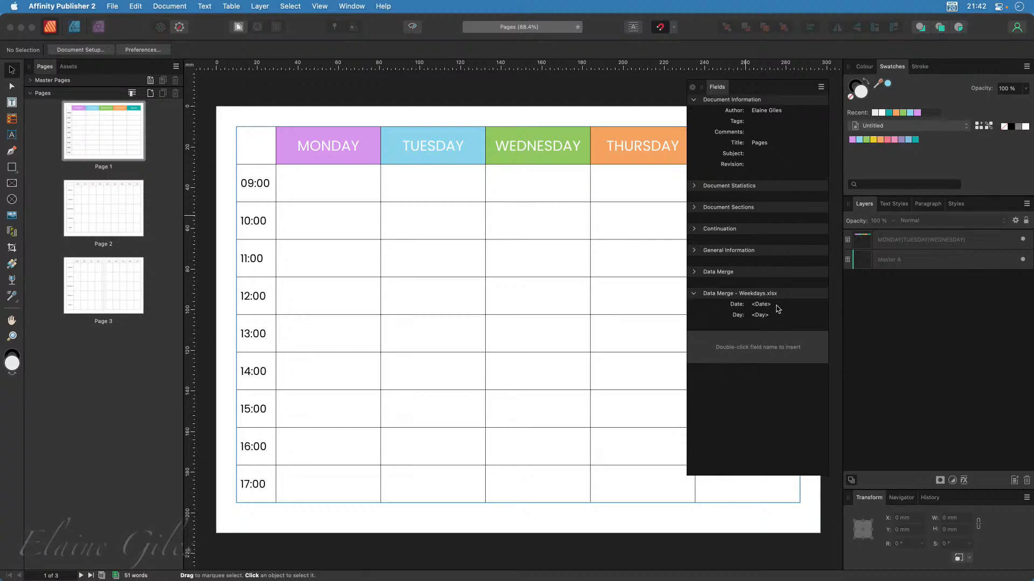
# Move the floating Fields panel clear of the header row and set the MONDAY to FRIDAY headings to 16 pt
pyautogui.click(358, 154)
pyautogui.doubleClick(360, 146)
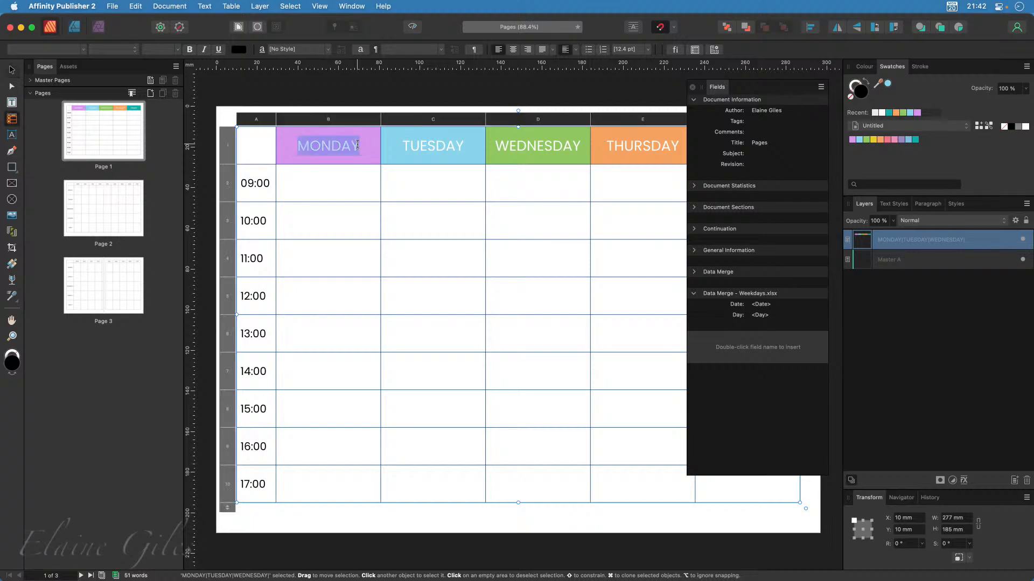
pyautogui.click(361, 145)
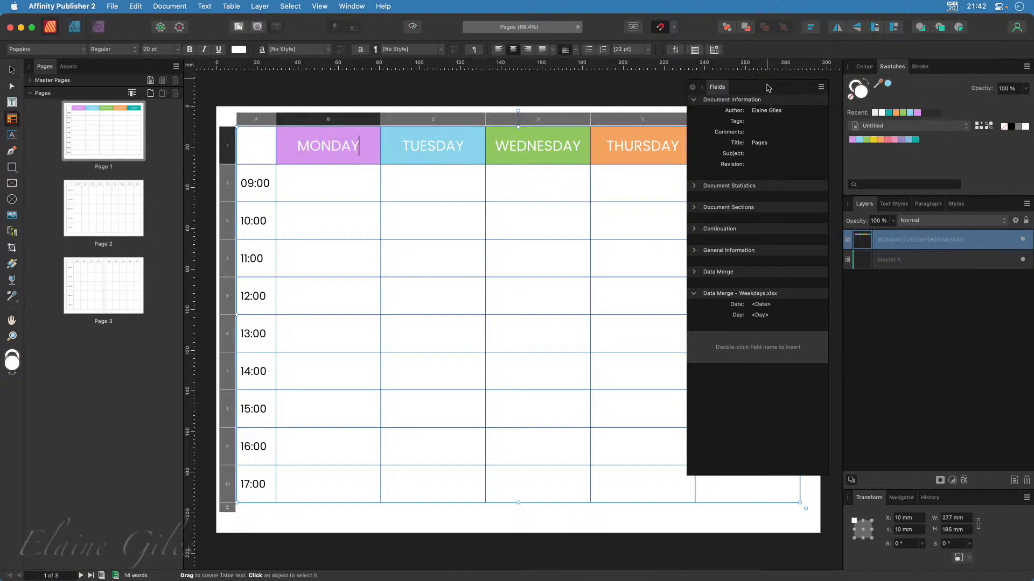
pyautogui.moveTo(769, 93); pyautogui.dragTo(794, 234)
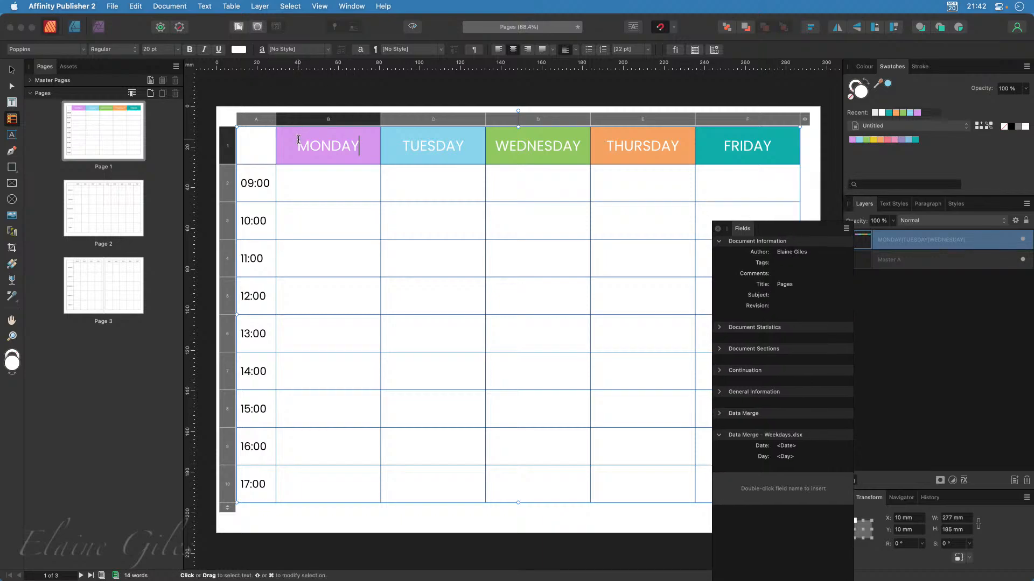
pyautogui.moveTo(298, 144); pyautogui.dragTo(746, 145)
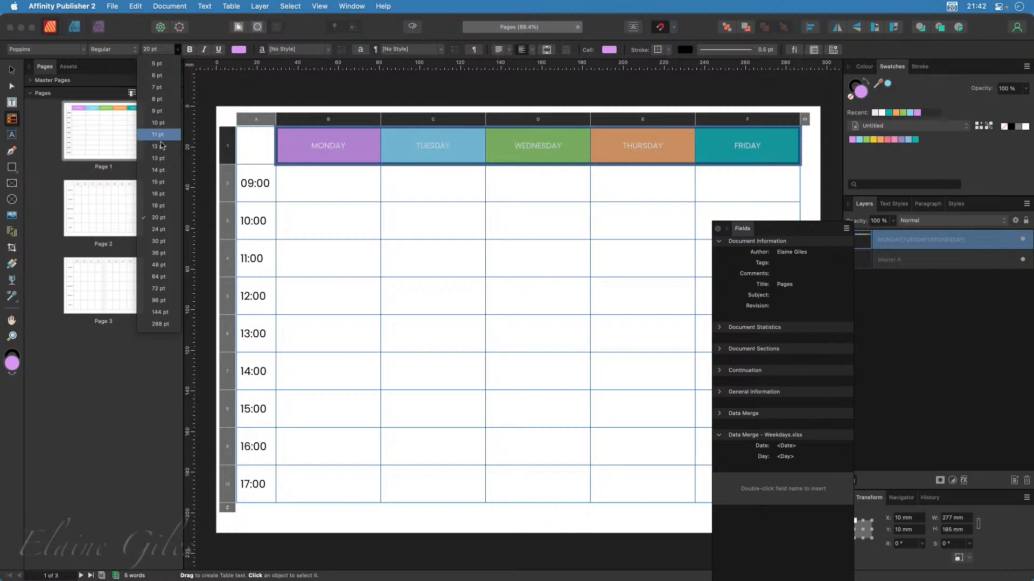
pyautogui.click(161, 194)
# Insert the Date merge field on a new line below both the MONDAY and TUESDAY headings
pyautogui.click(381, 156)
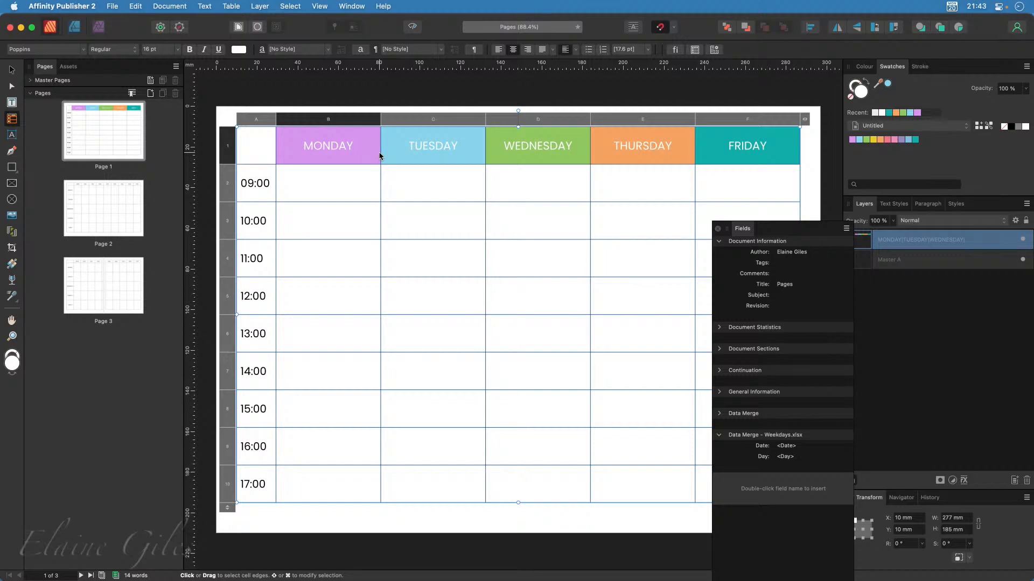
pyautogui.press('Return')
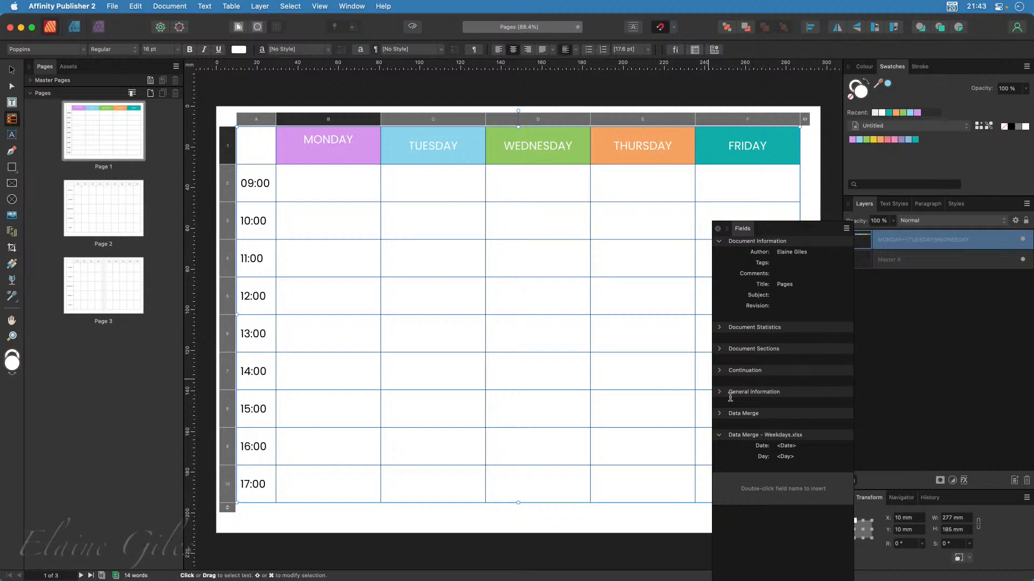
pyautogui.doubleClick(793, 449)
pyautogui.click(460, 145)
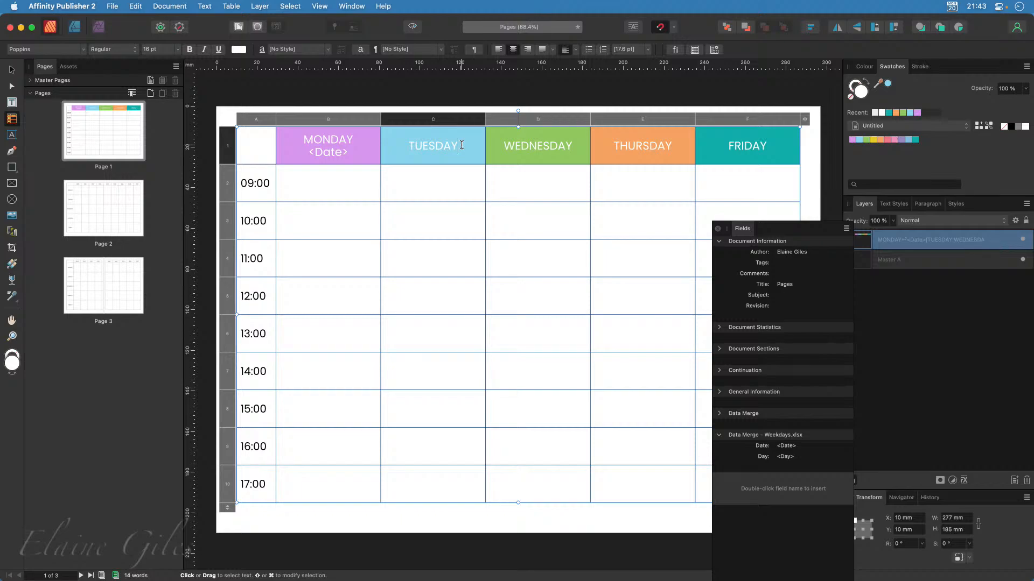
pyautogui.hotkey('shift', 'Return')
pyautogui.doubleClick(791, 448)
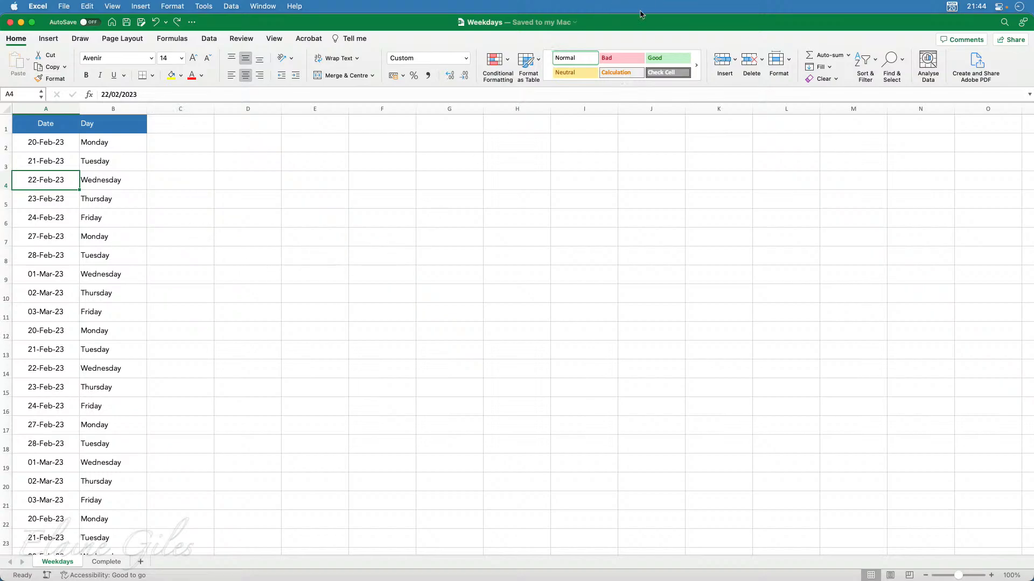
# Move the Weekdays workbook aside, generate a test merge document from the planner pages, and close it without saving
pyautogui.moveTo(667, 20); pyautogui.dragTo(0, 108)
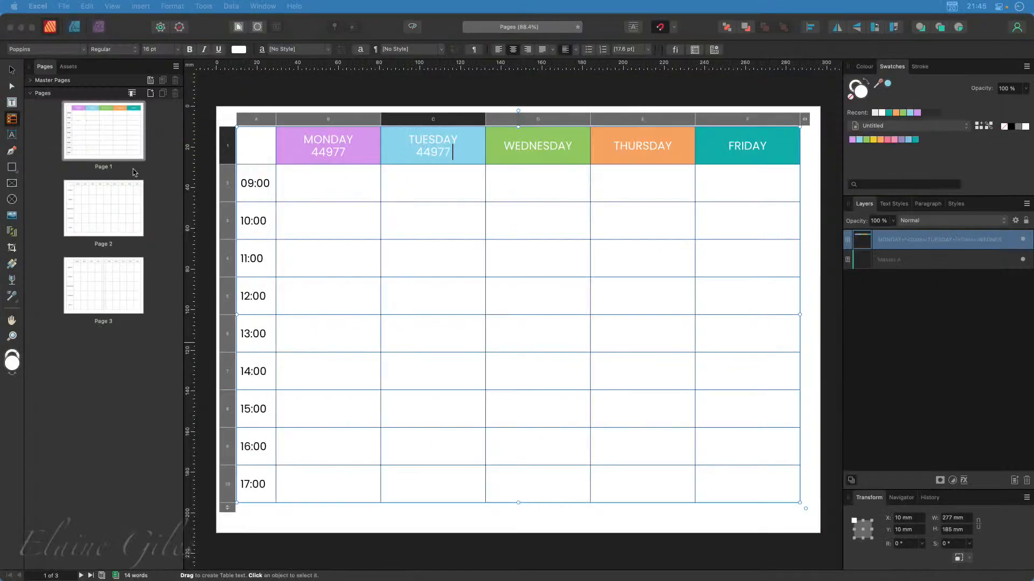
pyautogui.click(141, 440)
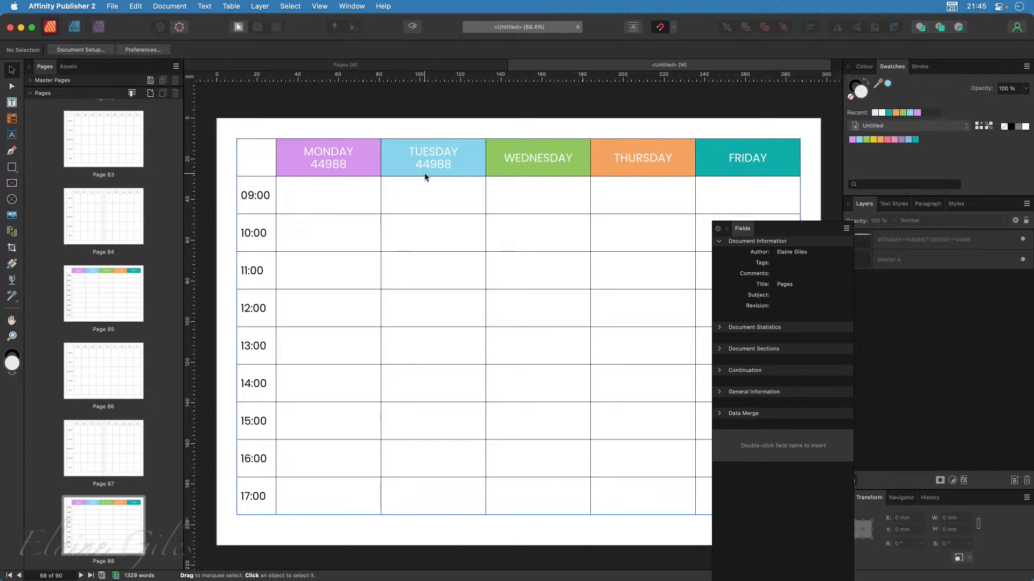
pyautogui.click(514, 65)
pyautogui.click(516, 230)
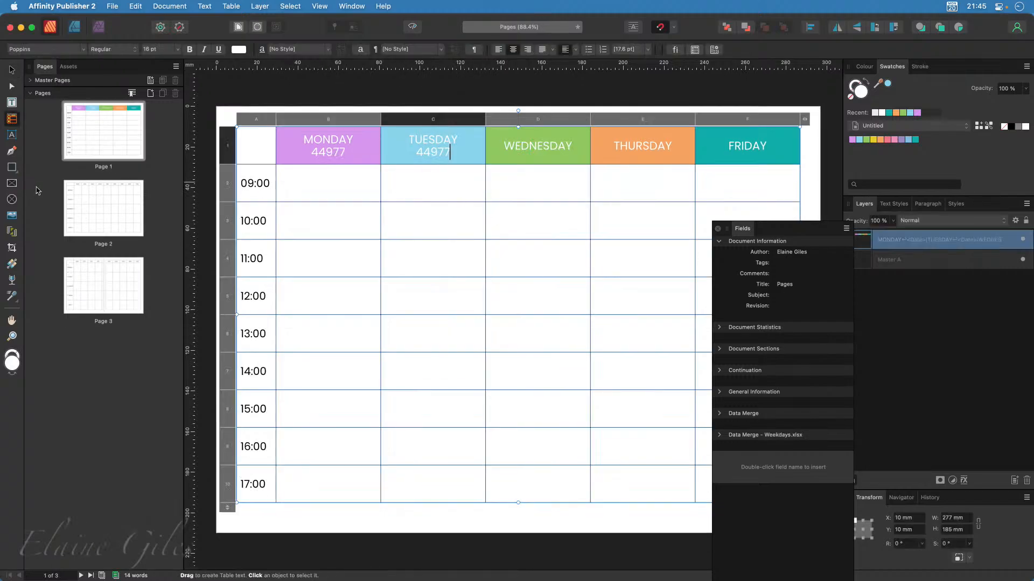
# Save the planner document as a new file named Data Merge in the 01 - Vertical & Horizontal folder
pyautogui.click(101, 208)
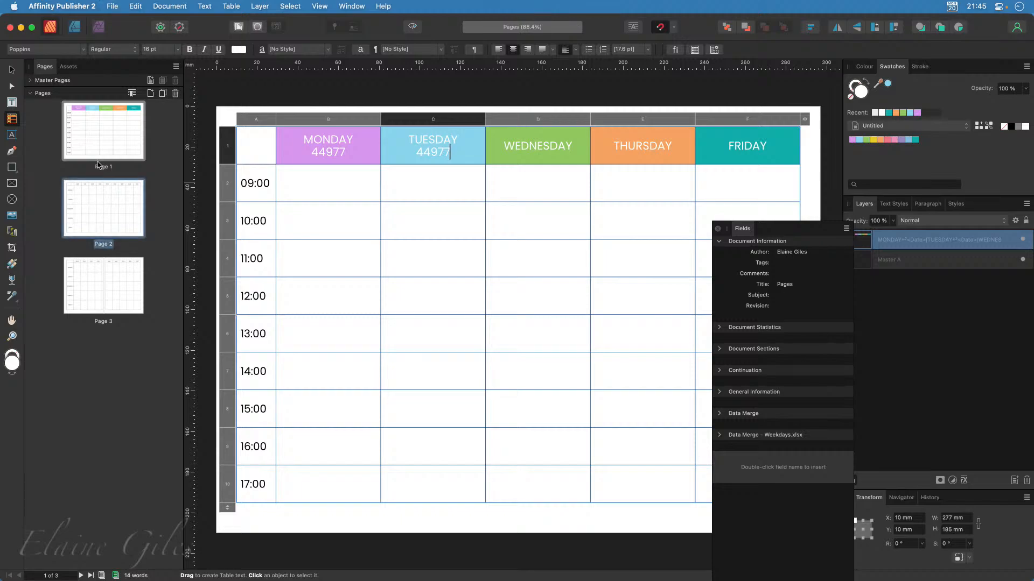
pyautogui.click(112, 6)
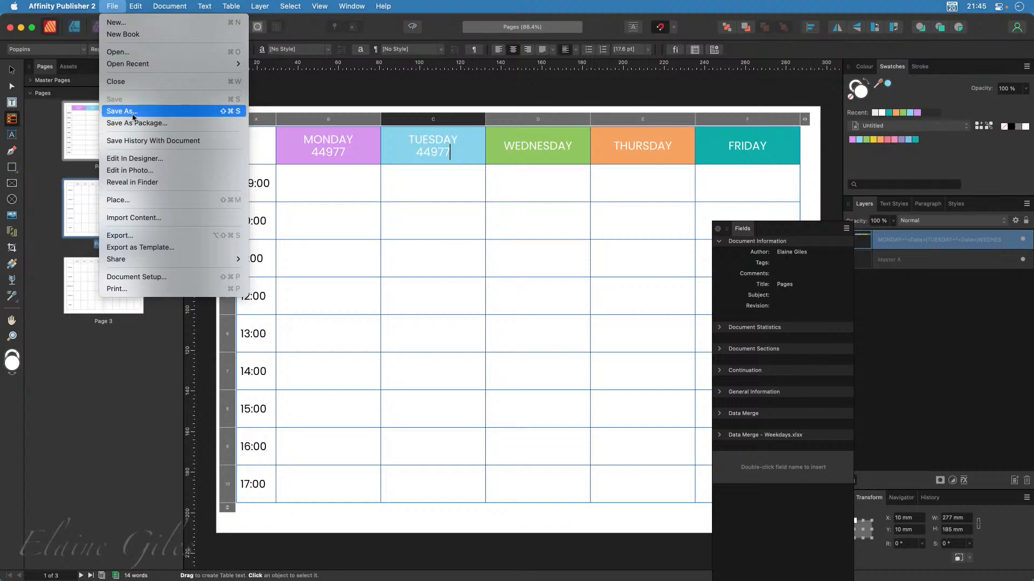
pyautogui.click(168, 110)
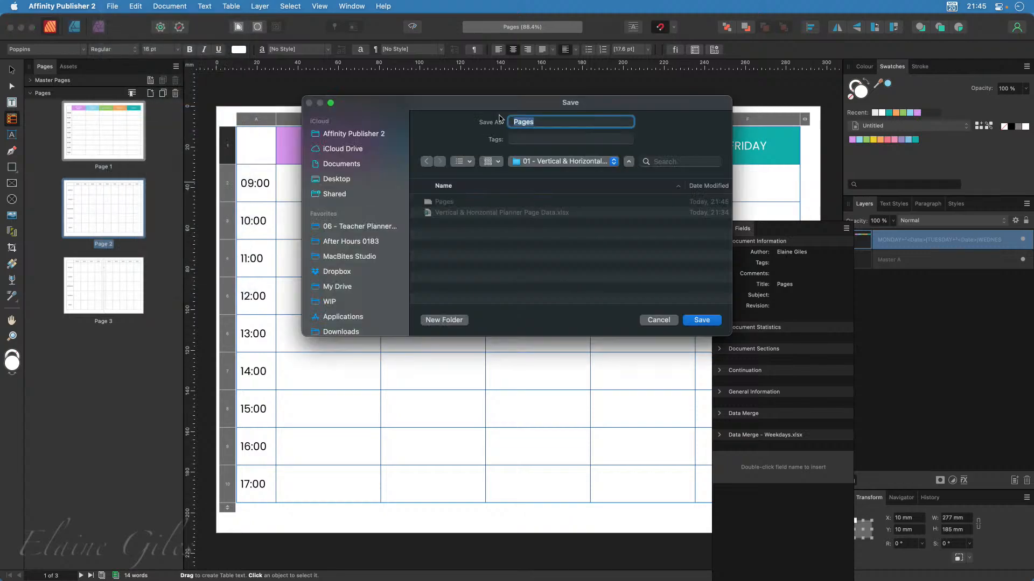
pyautogui.write('Data Merge')
pyautogui.press('Return')
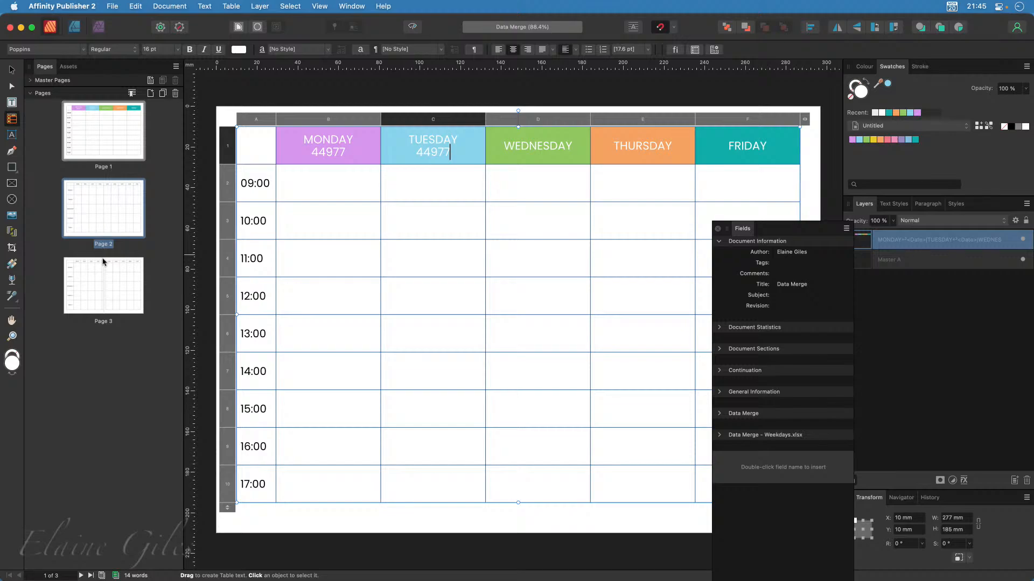
# Delete pages 2 and 3 from the Data Merge document and turn off the record preview
pyautogui.click(104, 281)
pyautogui.rightClick(105, 281)
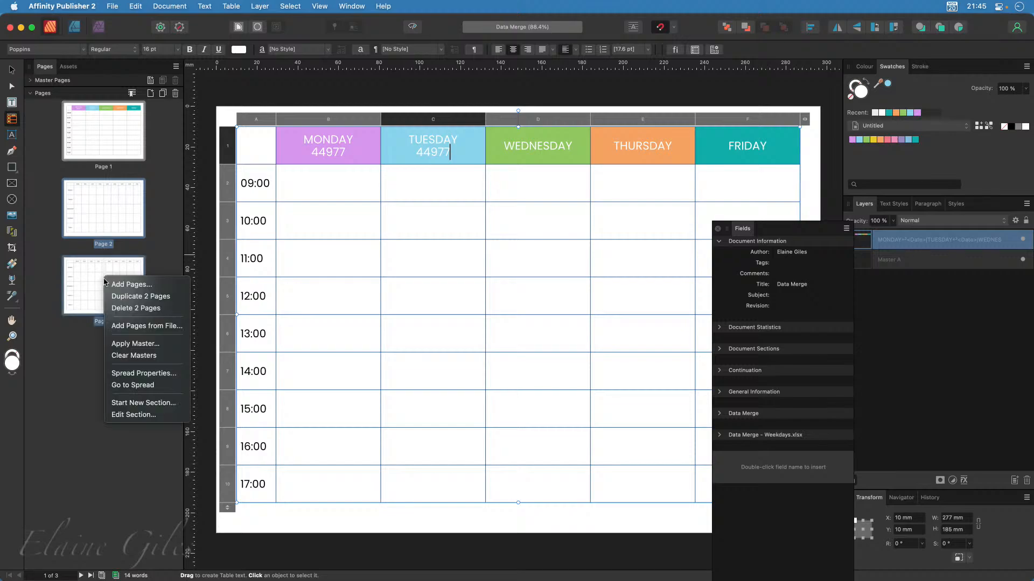
pyautogui.click(117, 311)
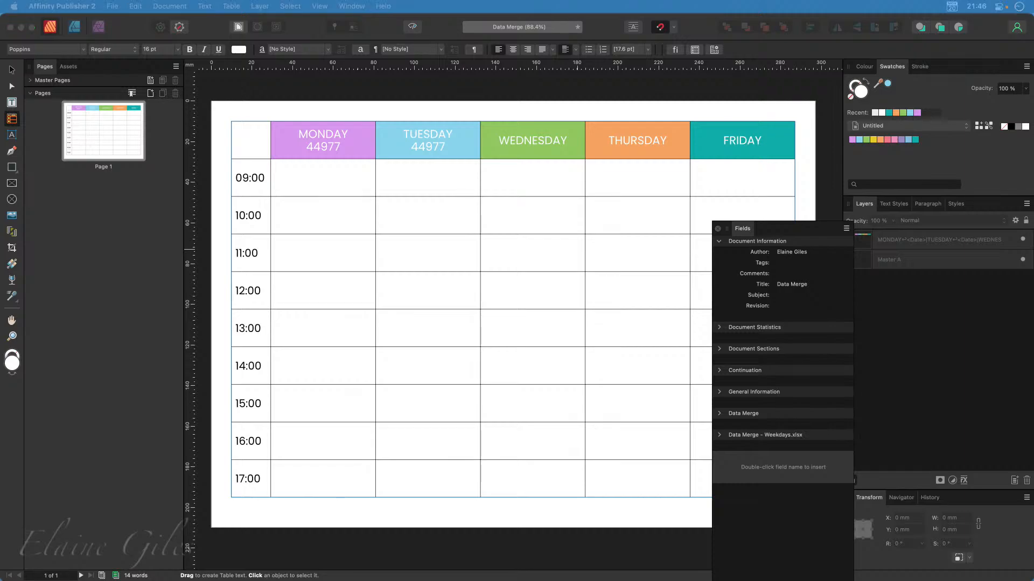
pyautogui.click(105, 416)
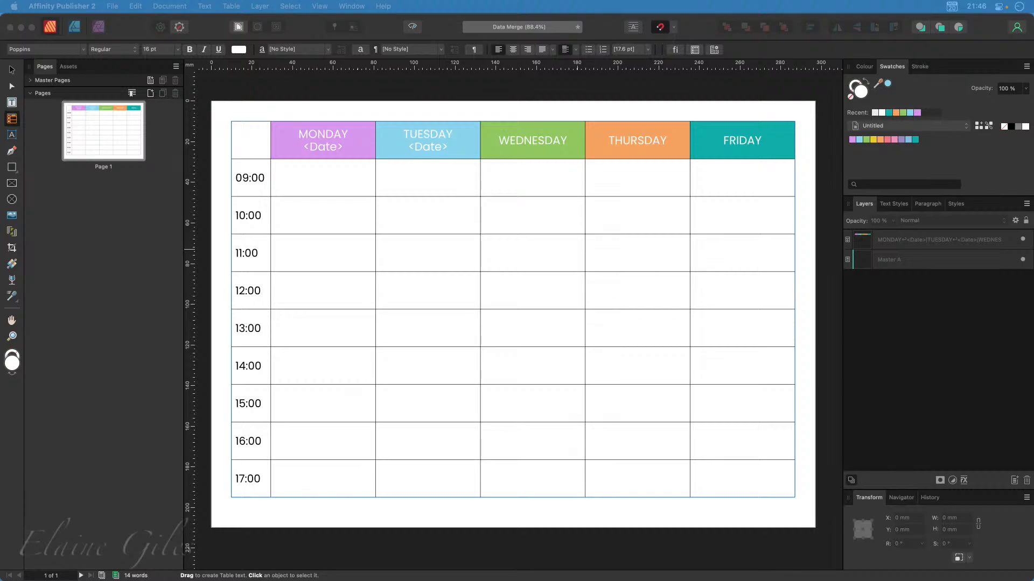
# Switch to the Weekdays workbook in Excel, enlarge its window to fill the screen, and inspect the Day formula in cell B2
pyautogui.press('super+Tab')
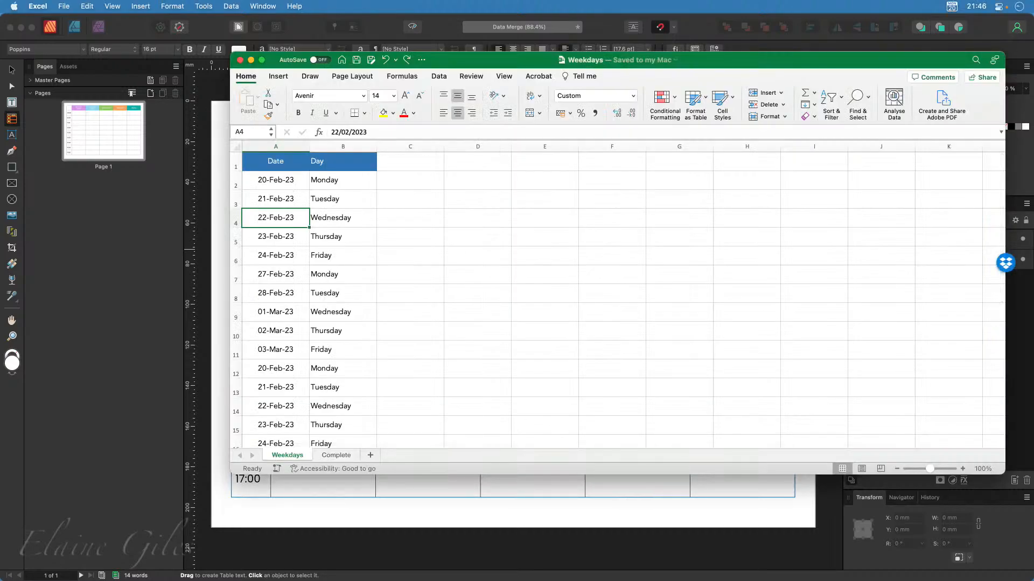
pyautogui.hotkey('ctrl', 'alt', 'Return')
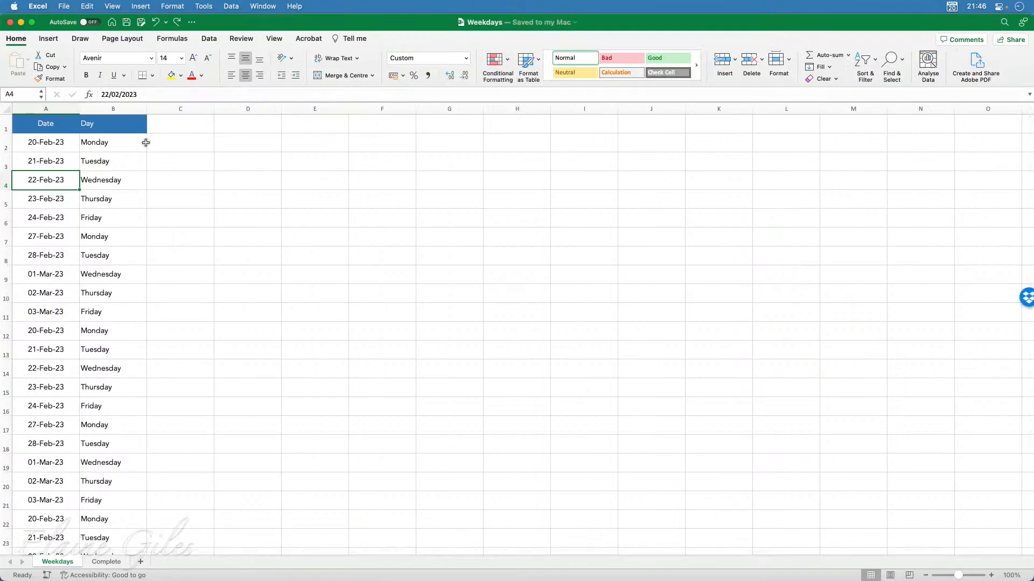
pyautogui.click(100, 144)
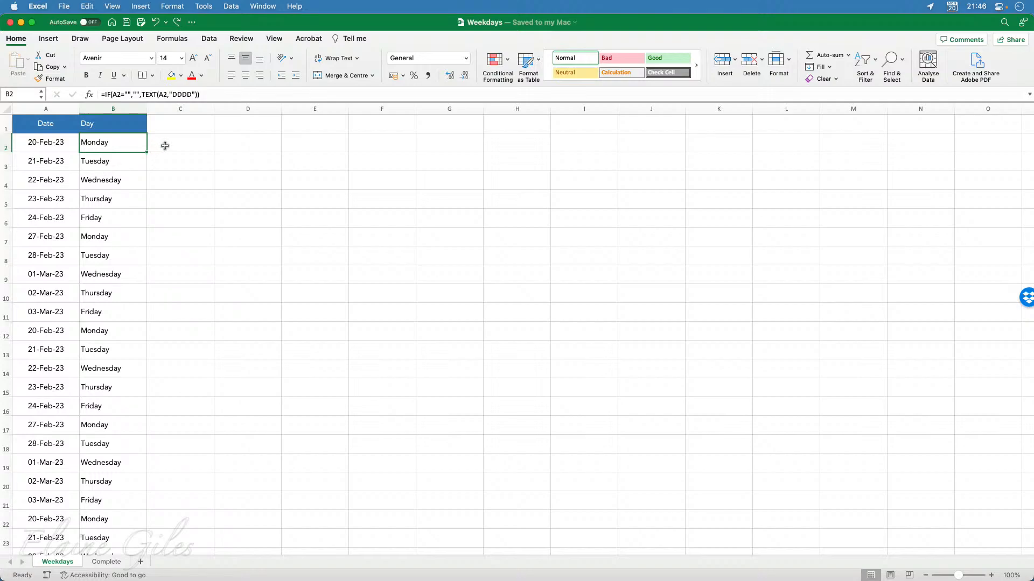
# Enter the beginning of a blank-check formula in cell C2: =IF(A2="","",TEXT)
pyautogui.click(168, 145)
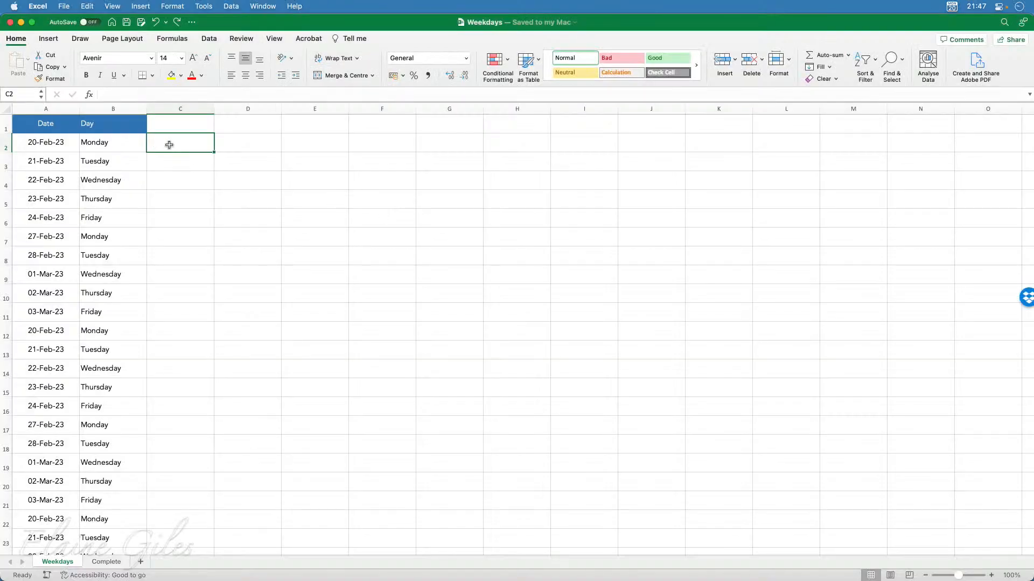
pyautogui.write('=if')
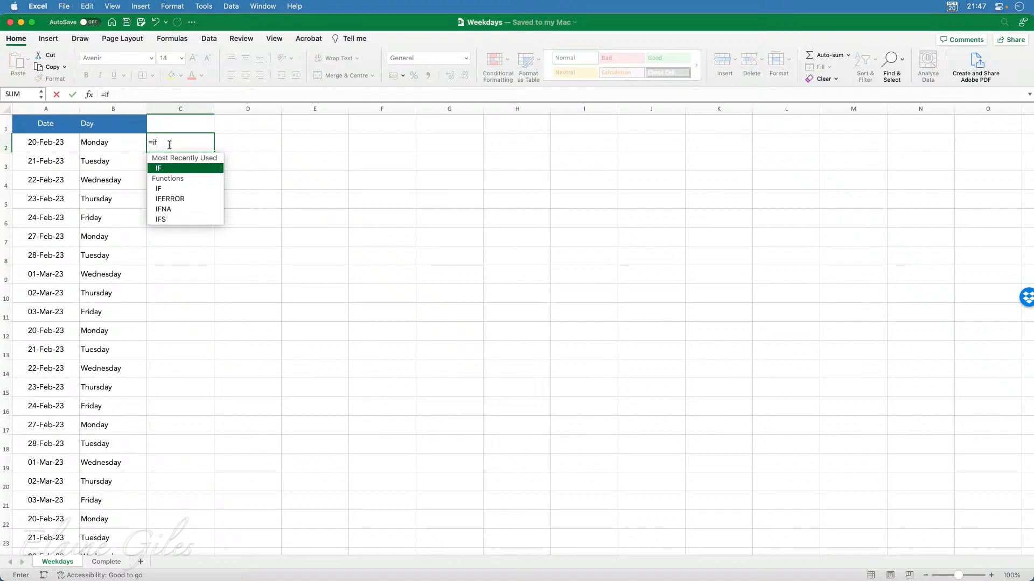
pyautogui.write('(')
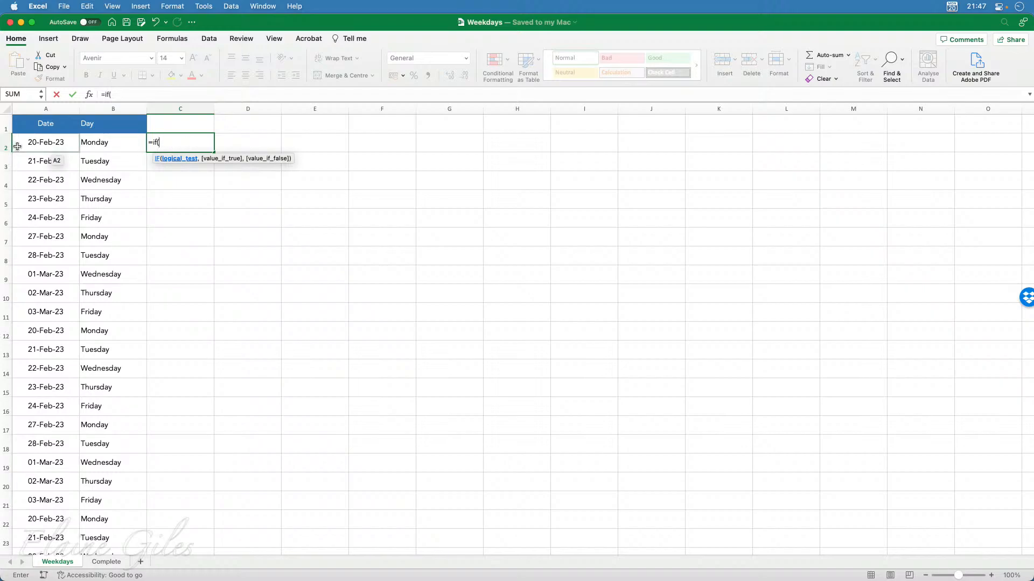
pyautogui.click(39, 143)
pyautogui.write('=')
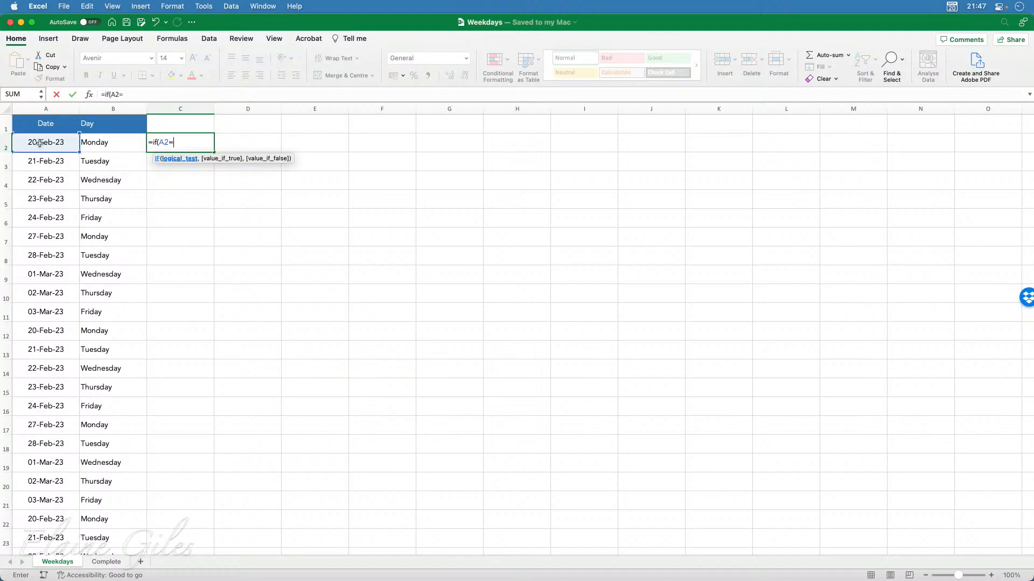
pyautogui.write('"","')
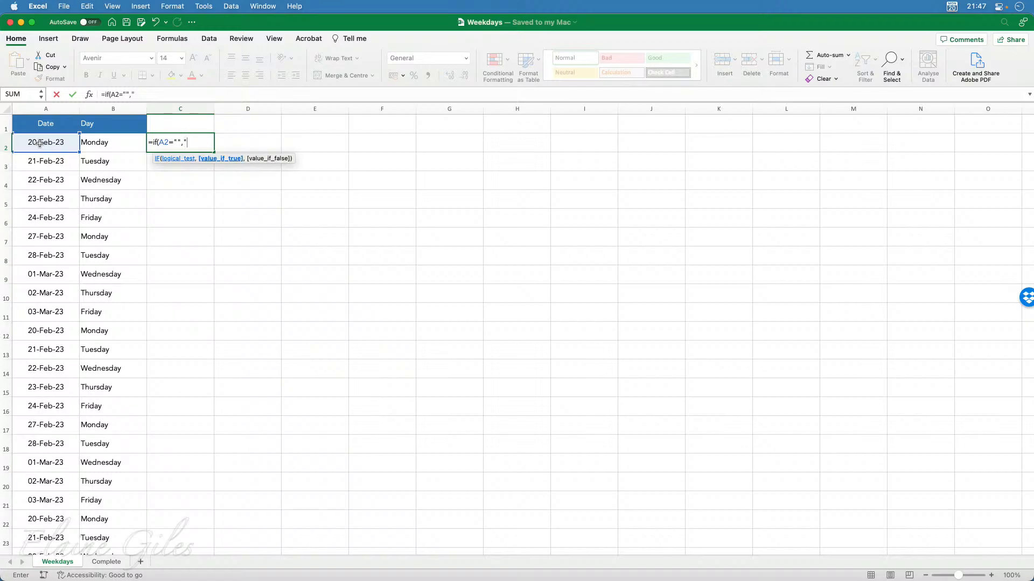
pyautogui.write('",')
pyautogui.press('BackSpace')
pyautogui.write('text')
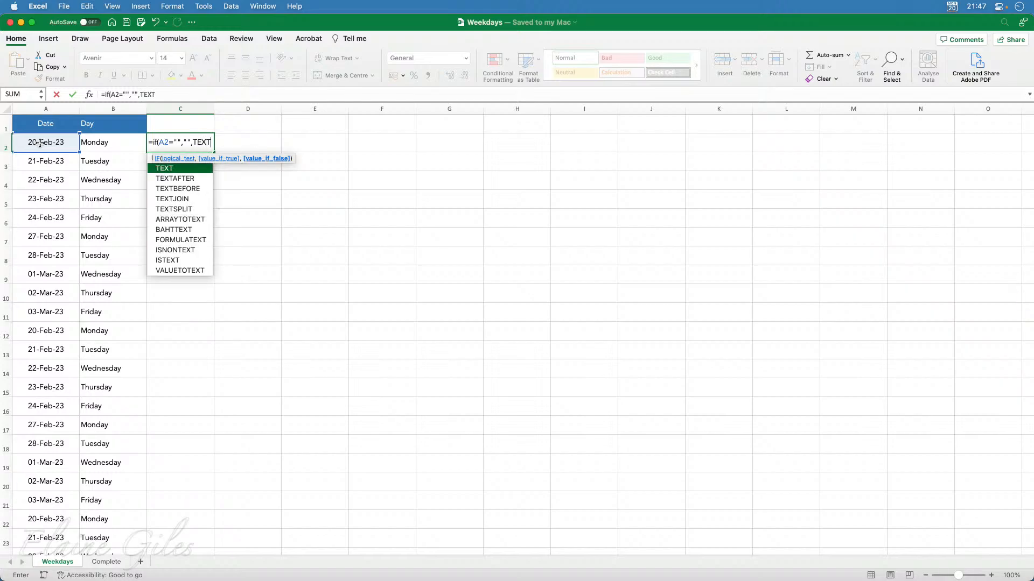
pyautogui.press('Return')
pyautogui.press('Up')
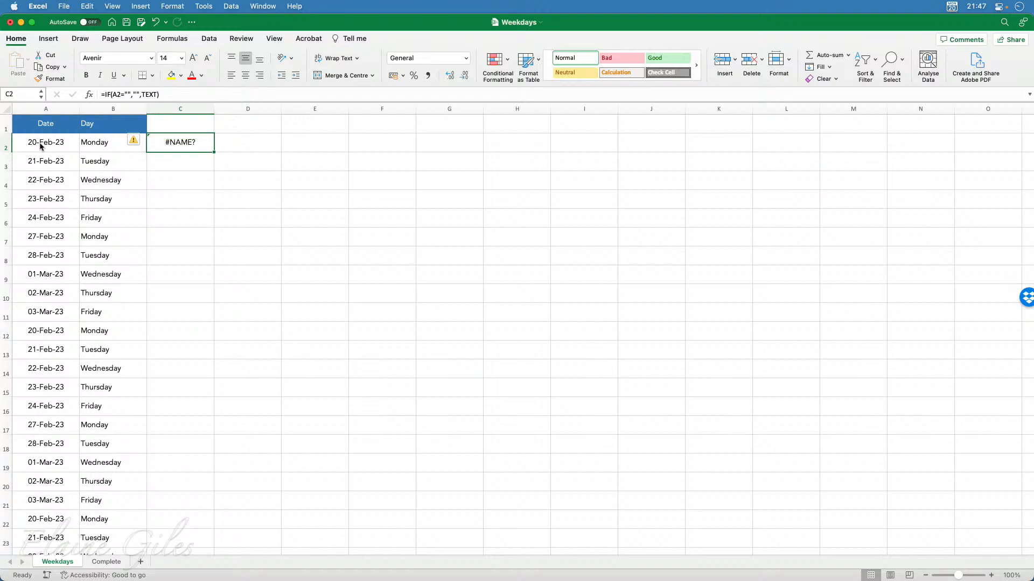
pyautogui.click(179, 94)
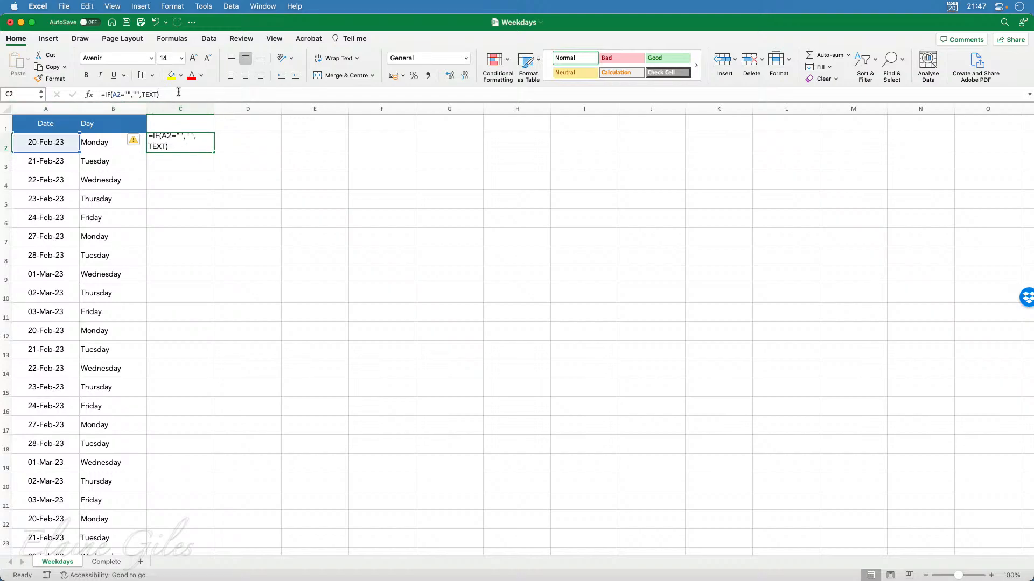
pyautogui.press('Left')
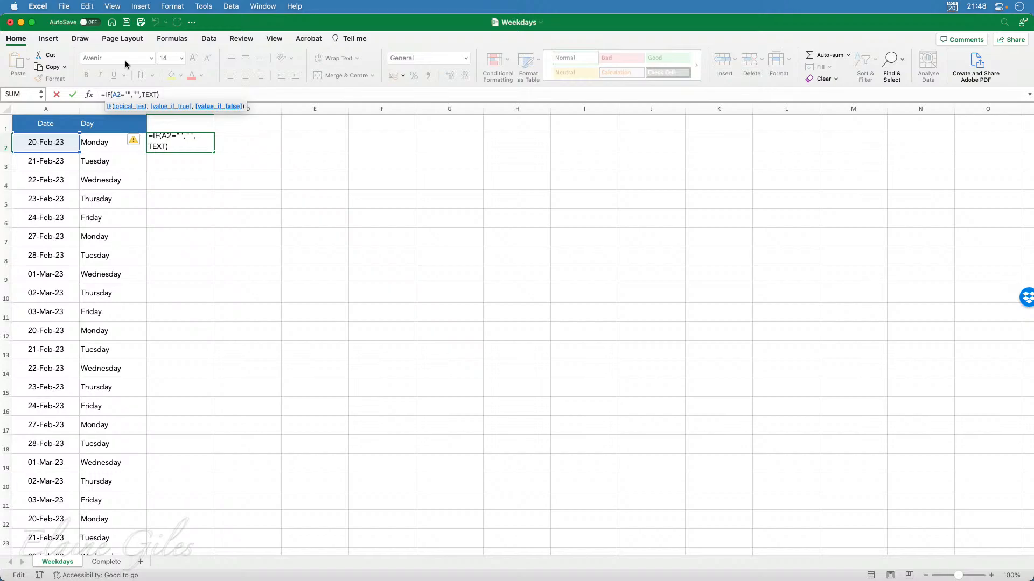
pyautogui.write('"')
pyautogui.press('BackSpace')
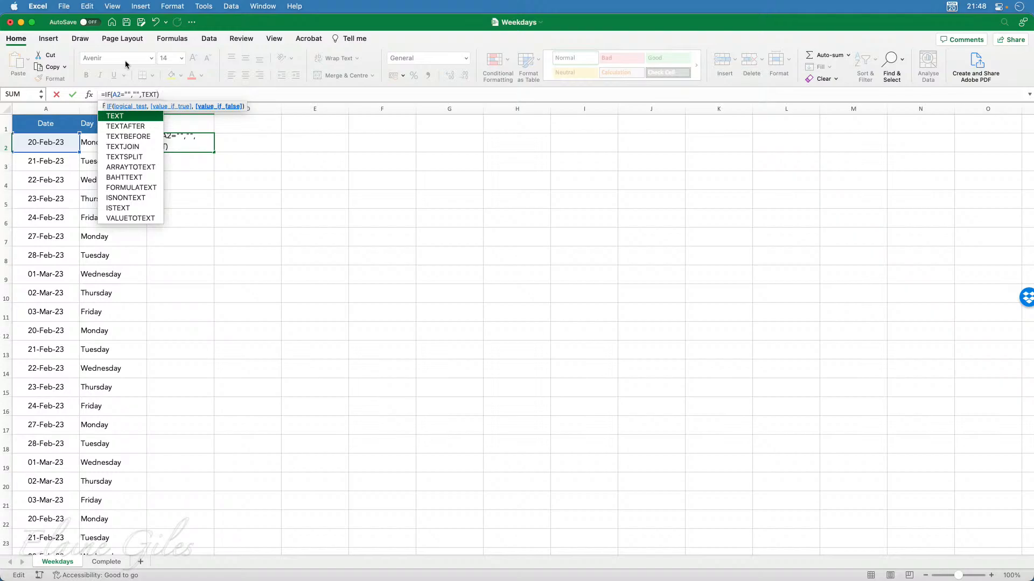
pyautogui.press('Escape')
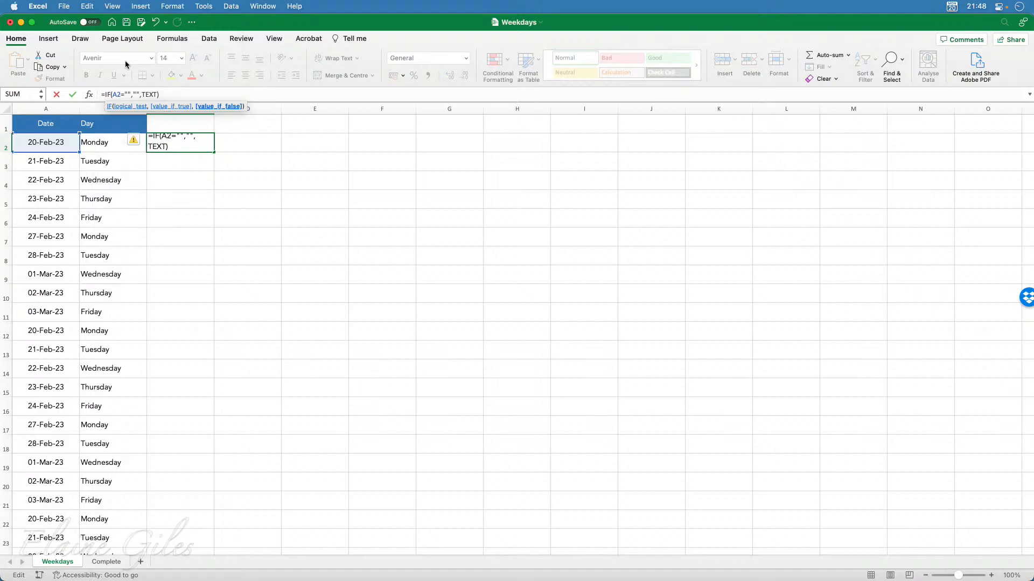
pyautogui.hotkey('ctrl', 'Return')
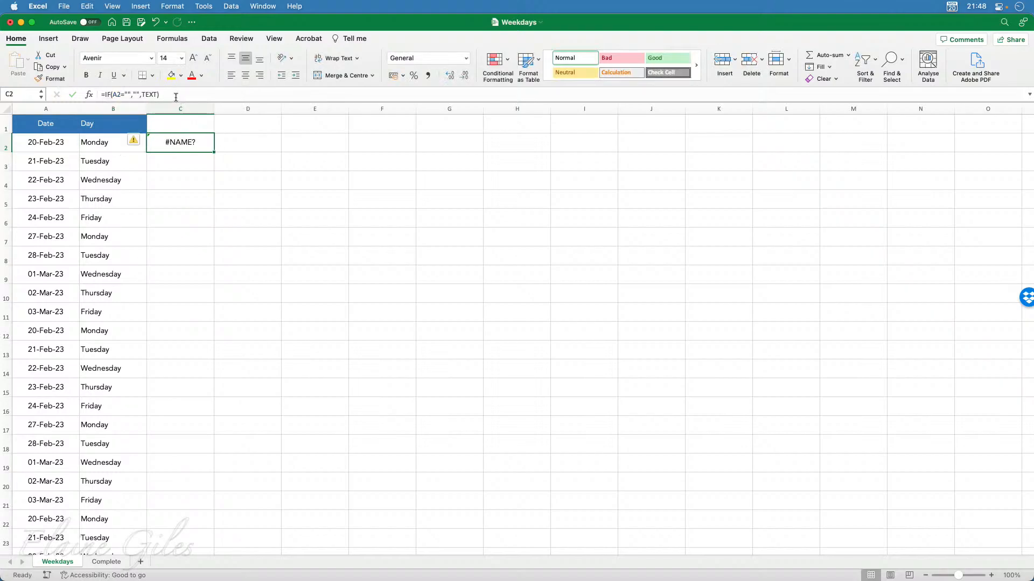
# Complete the formula in C2 as =IF(A2="","",TEXT(A2,"D MMMM YYYY")) to write the date out in full
pyautogui.click(175, 96)
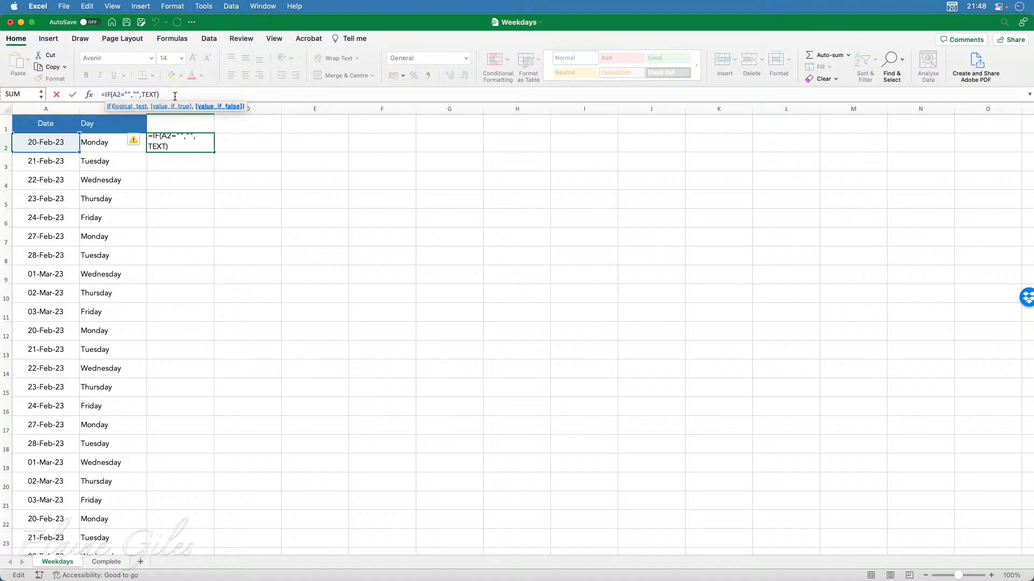
pyautogui.write('(')
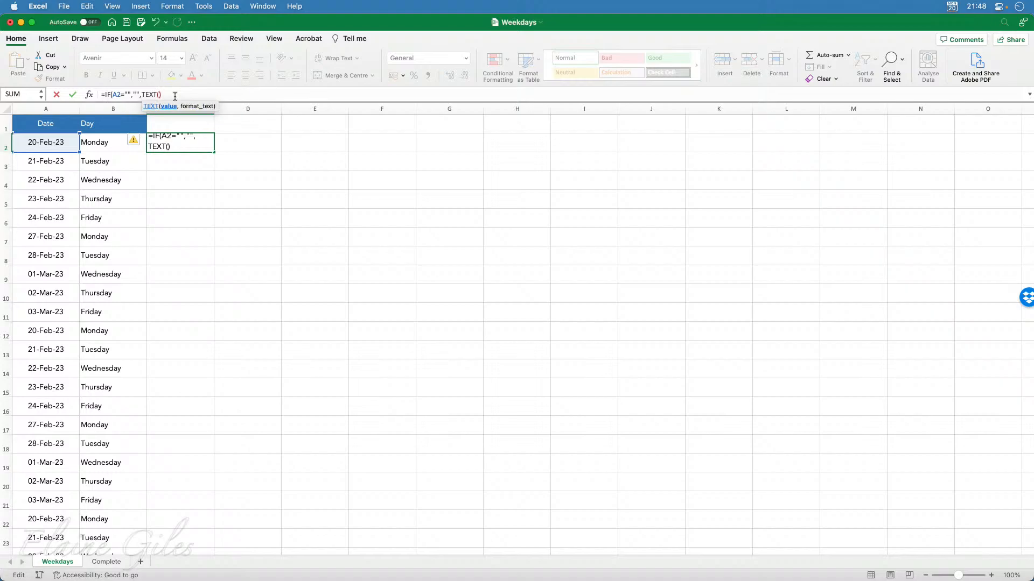
pyautogui.write('A2')
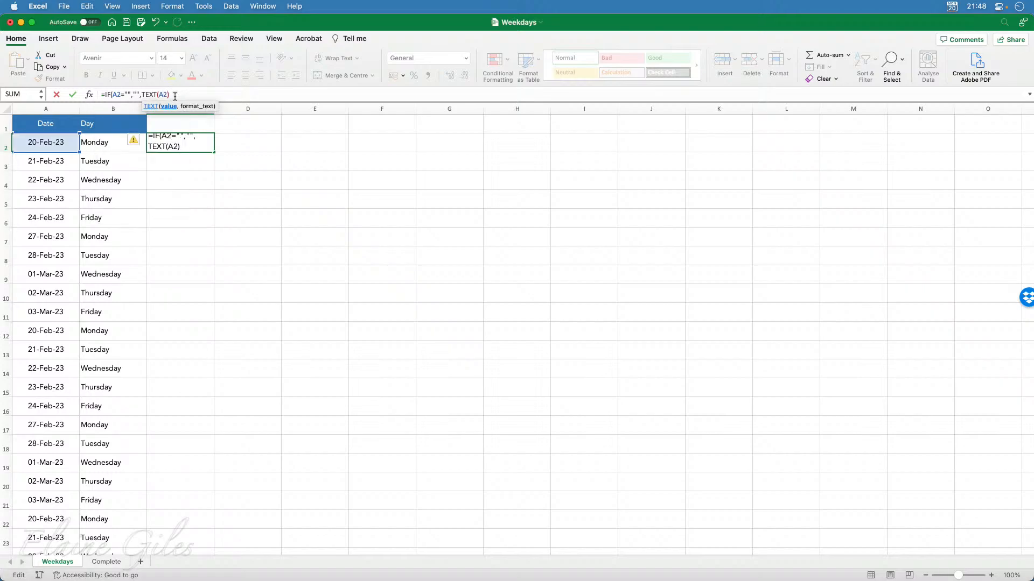
pyautogui.write(',"D MMM')
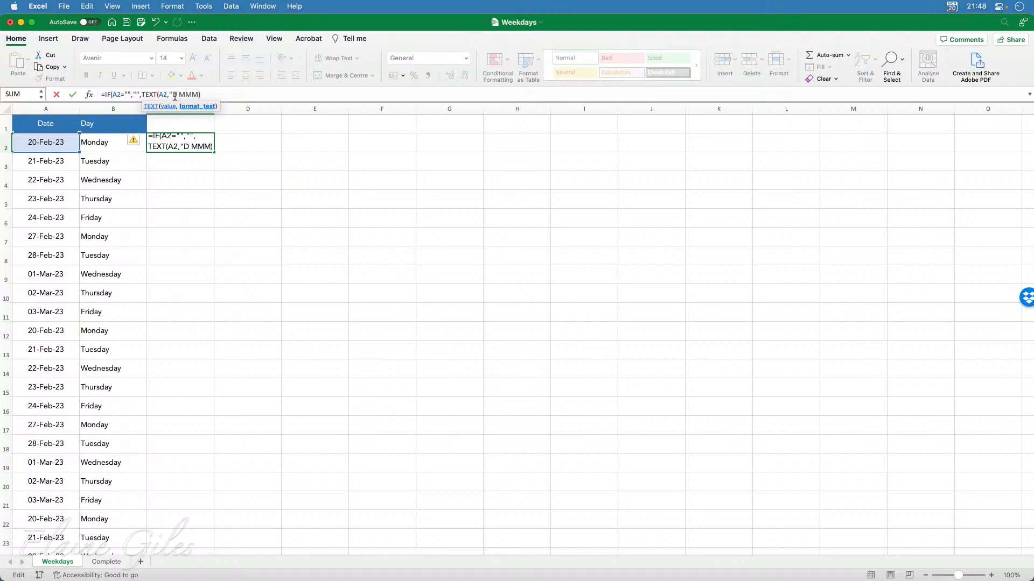
pyautogui.write('<')
pyautogui.press('BackSpace')
pyautogui.write('M YYYY')
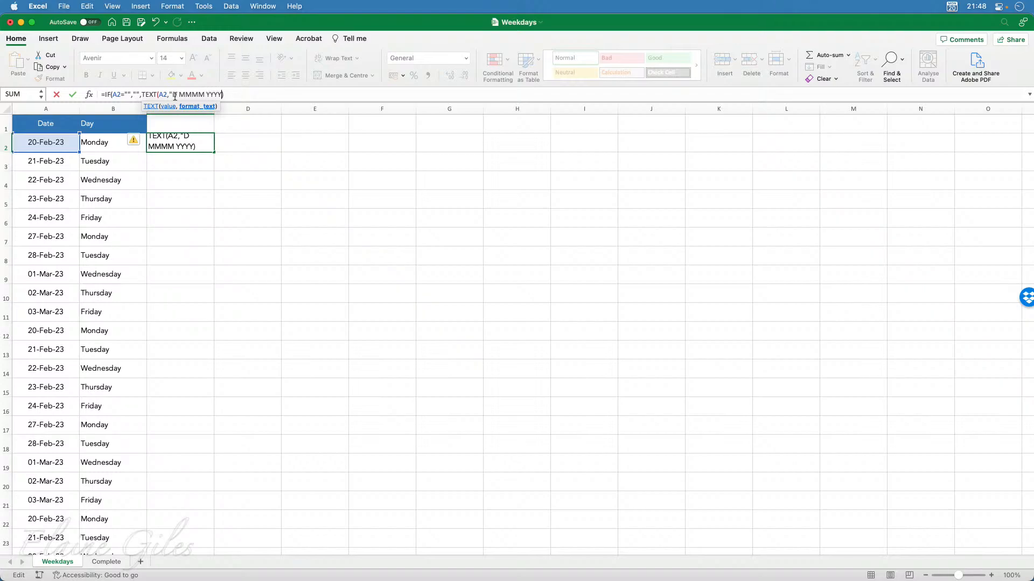
pyautogui.write(')')
pyautogui.press('Return')
pyautogui.press('Return')
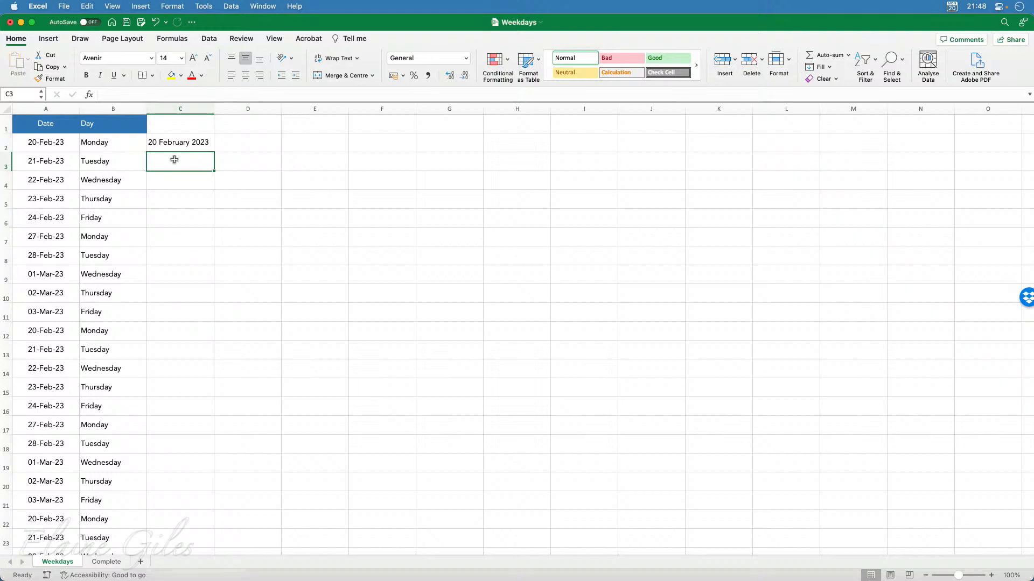
# Enter the column heading Full Date in cell C1
pyautogui.click(182, 141)
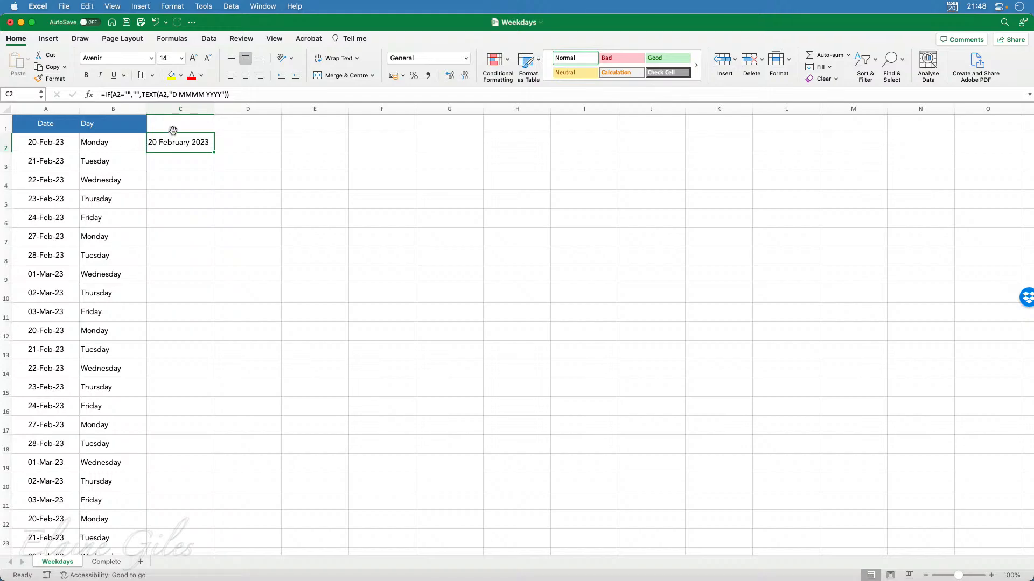
pyautogui.click(174, 125)
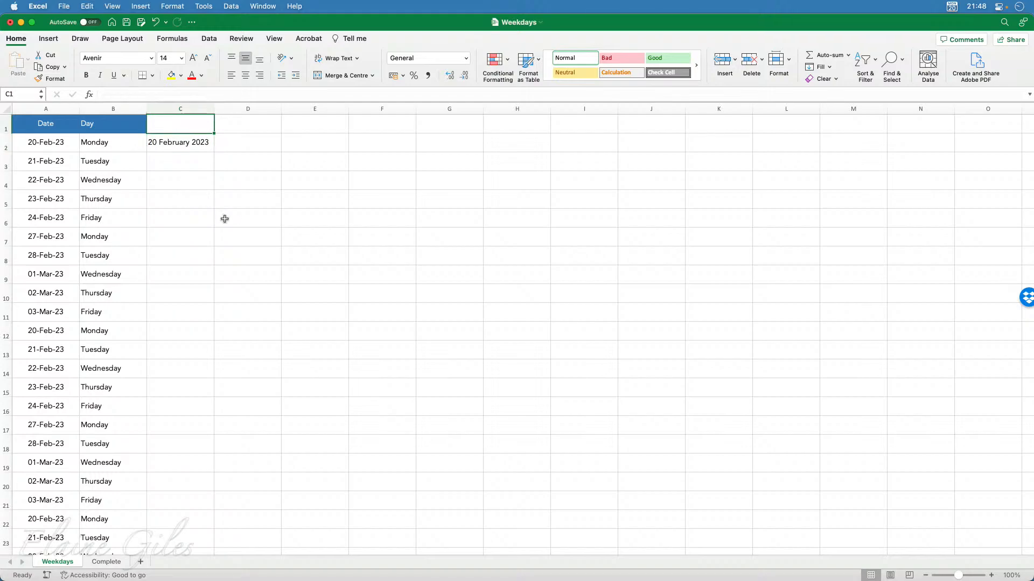
pyautogui.write('Full Date')
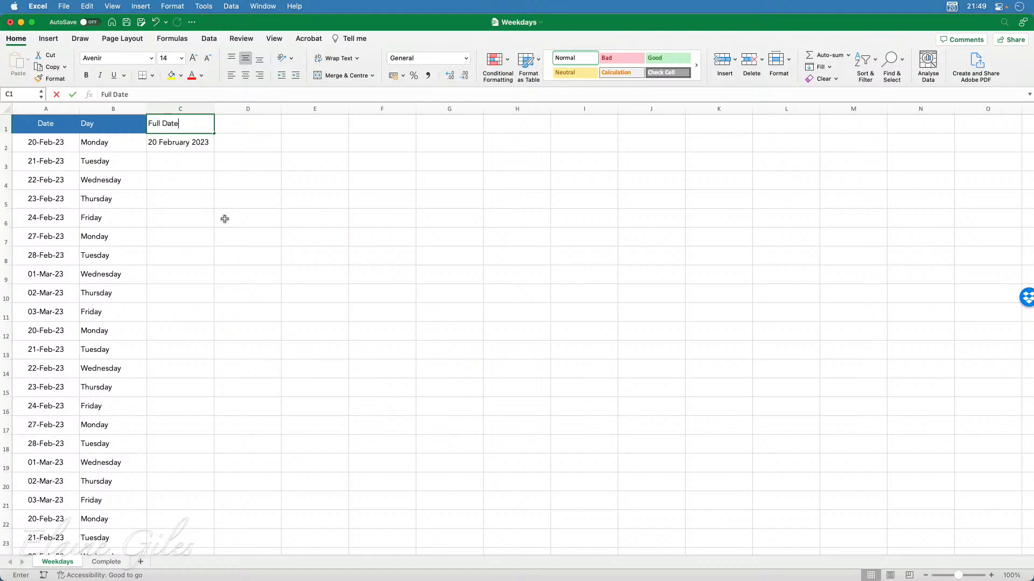
pyautogui.click(194, 194)
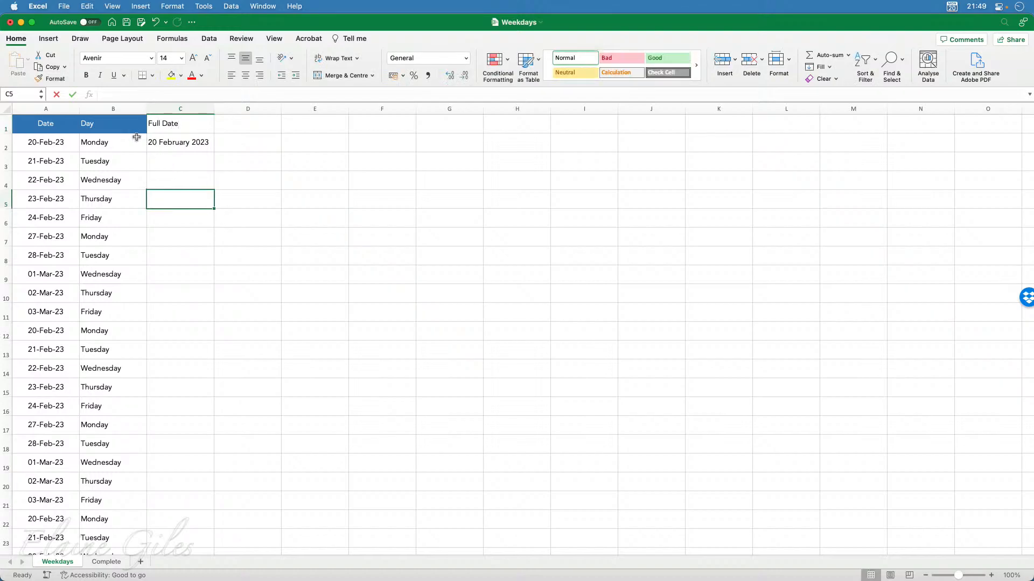
# Copy the formatting of the Day heading in B1 onto the Full Date heading in C1
pyautogui.click(135, 138)
pyautogui.click(128, 127)
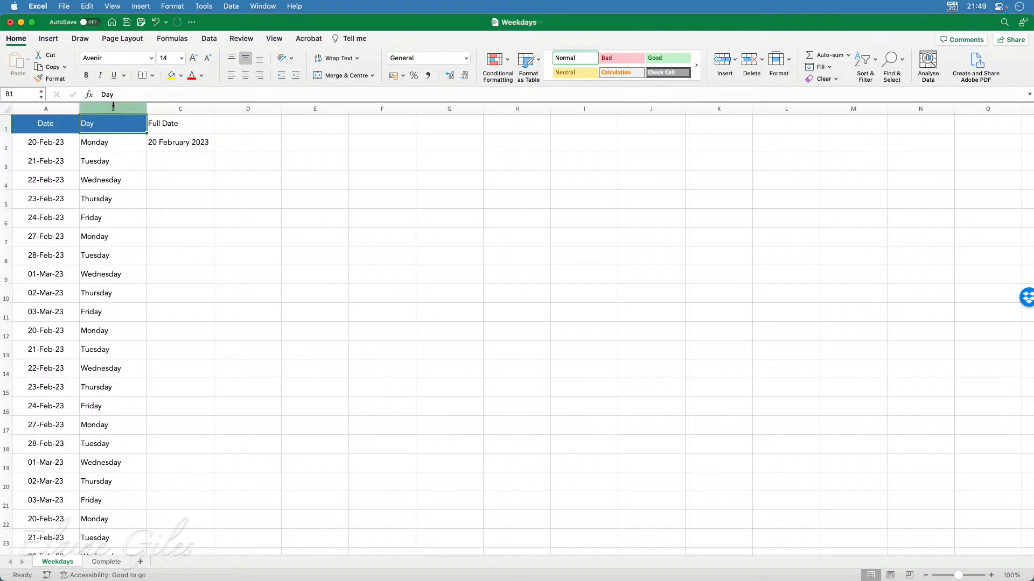
pyautogui.click(51, 79)
pyautogui.click(162, 123)
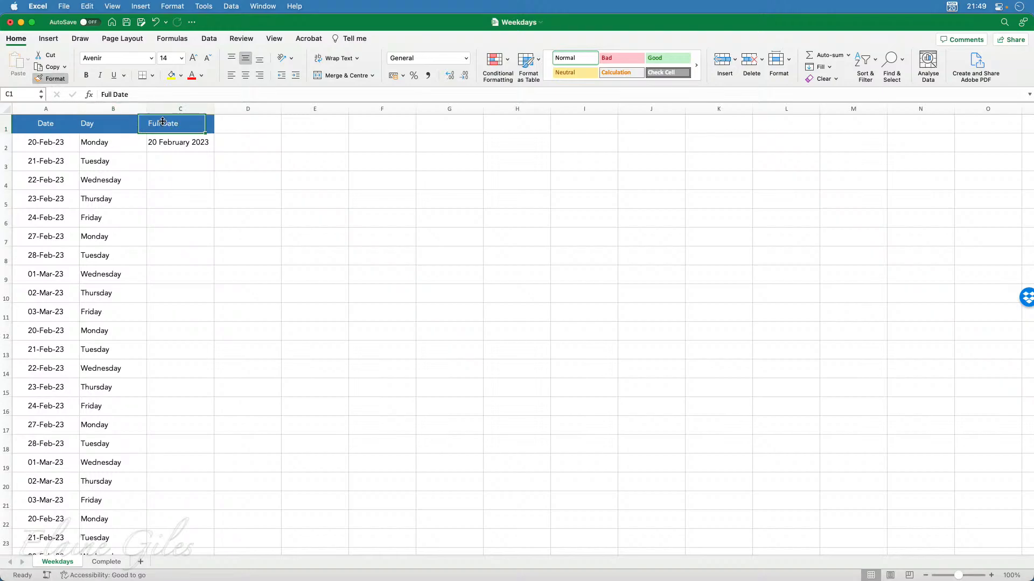
# Fill the full date formula from C2 down to C31, the last row containing a date
pyautogui.click(190, 145)
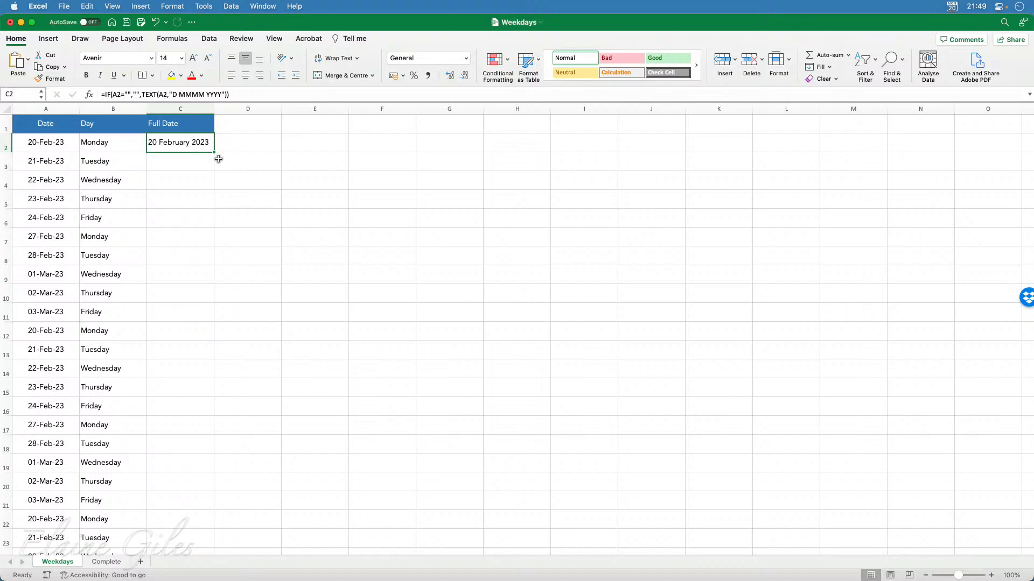
pyautogui.moveTo(214, 153); pyautogui.dragTo(205, 540)
pyautogui.scroll(-3, 204, 533)
pyautogui.scroll(-5, 204, 529)
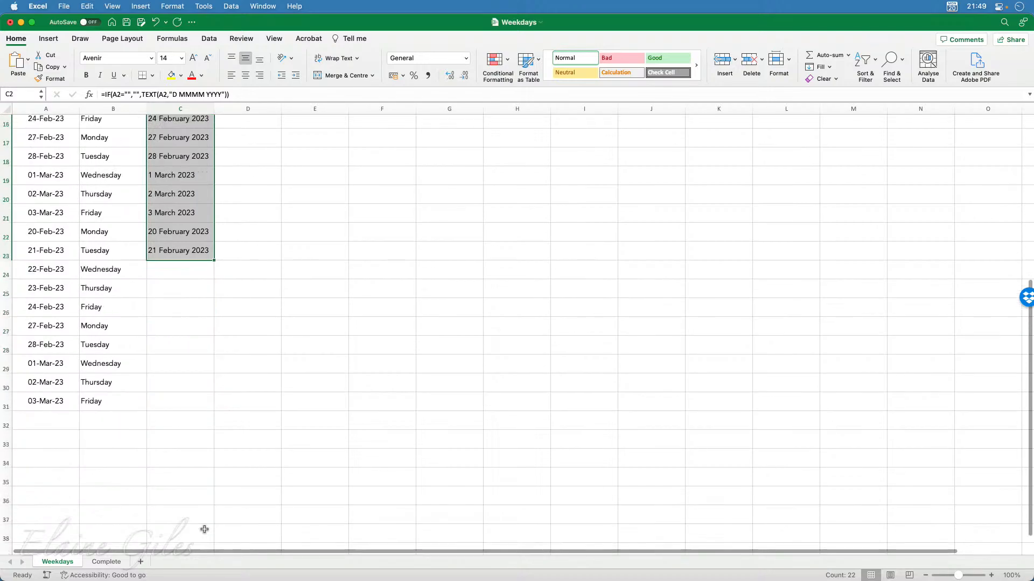
pyautogui.moveTo(214, 249); pyautogui.dragTo(193, 400)
pyautogui.scroll(6, 286, 252)
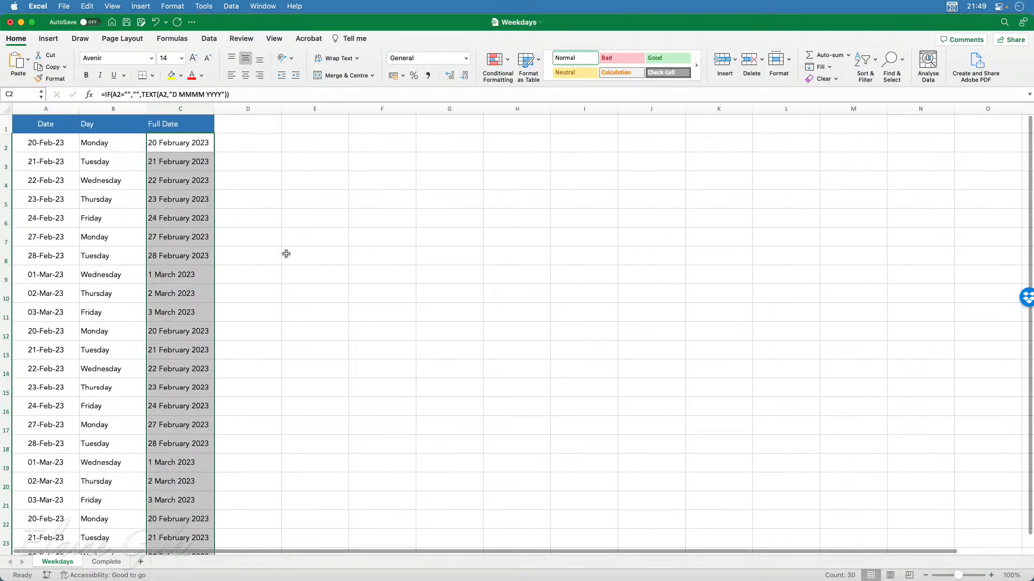
pyautogui.click(252, 147)
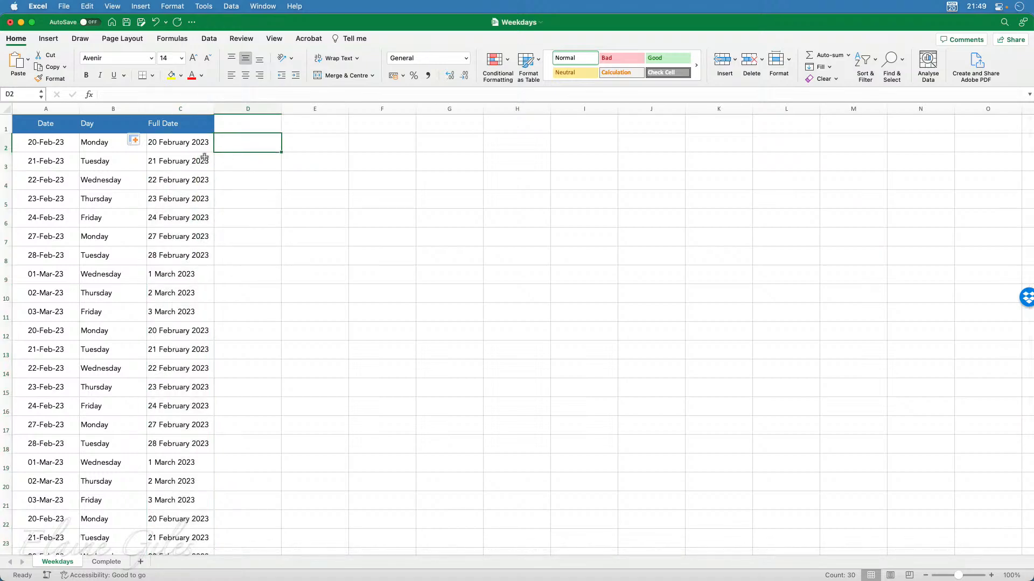
# Save the Weekdays workbook and switch to the planner page in Affinity Publisher
pyautogui.click(39, 143)
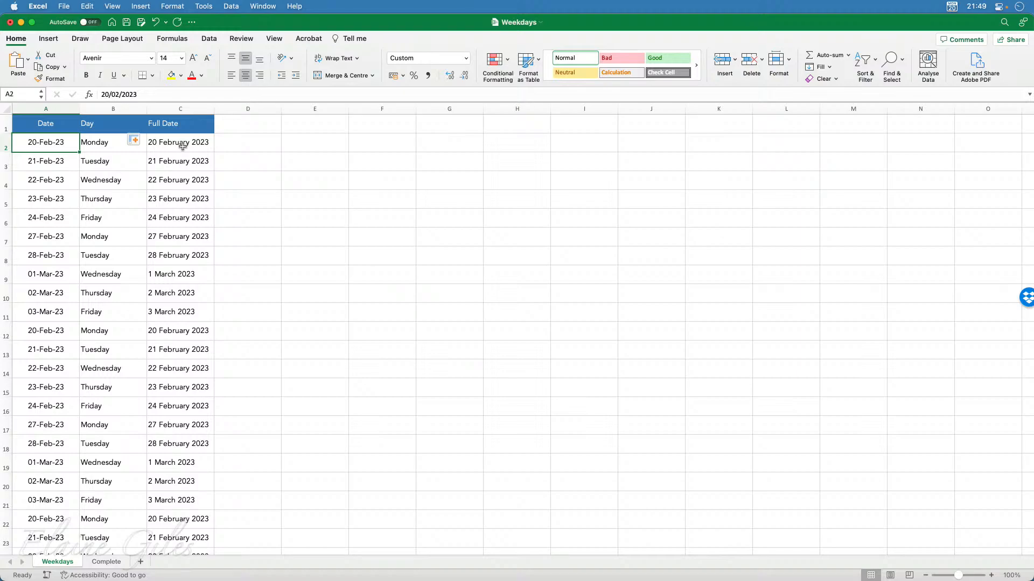
pyautogui.press('super+s')
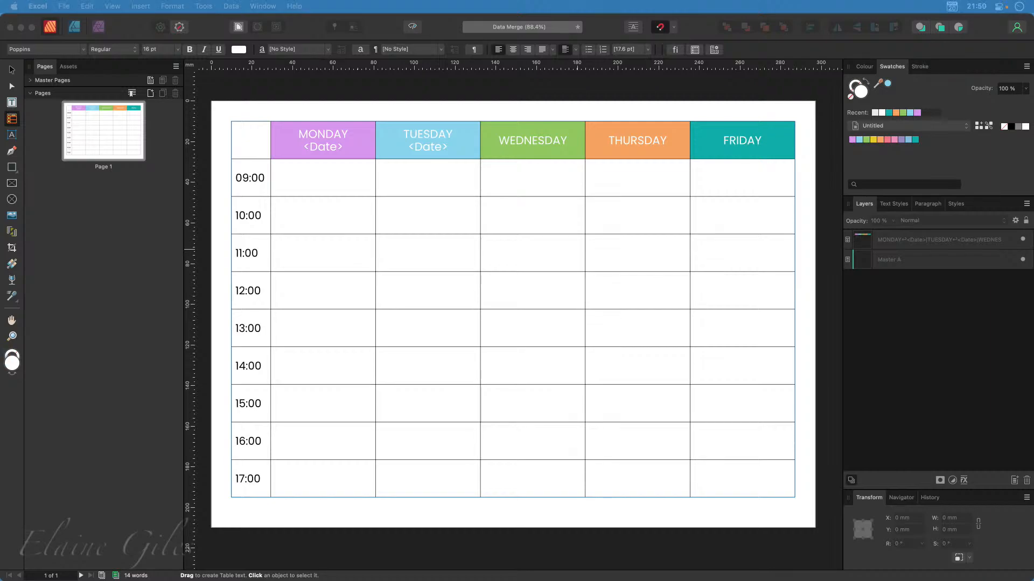
pyautogui.click(392, 176)
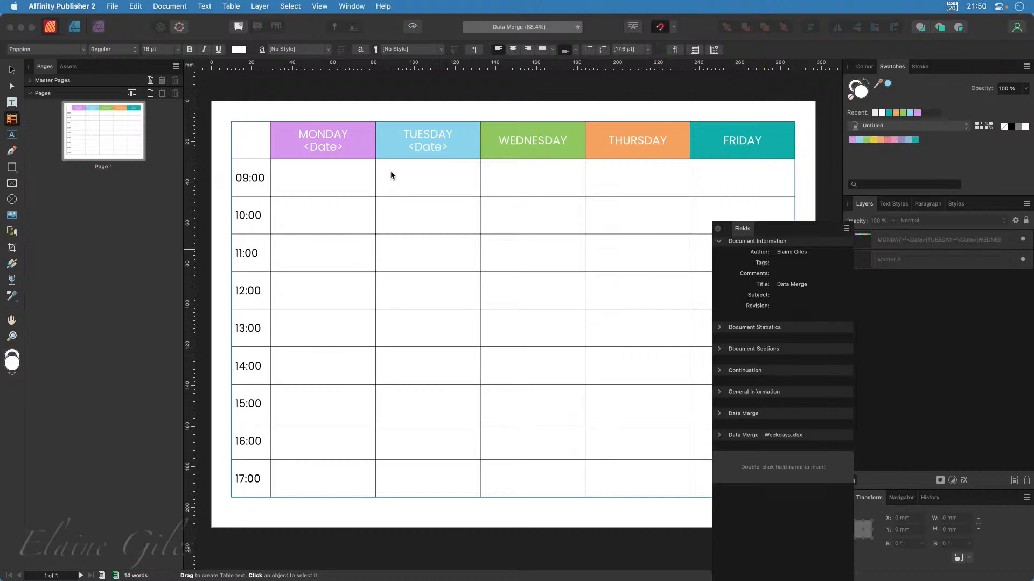
pyautogui.click(392, 176)
# Delete the Date field and its line break from the TUESDAY heading cell
pyautogui.click(456, 145)
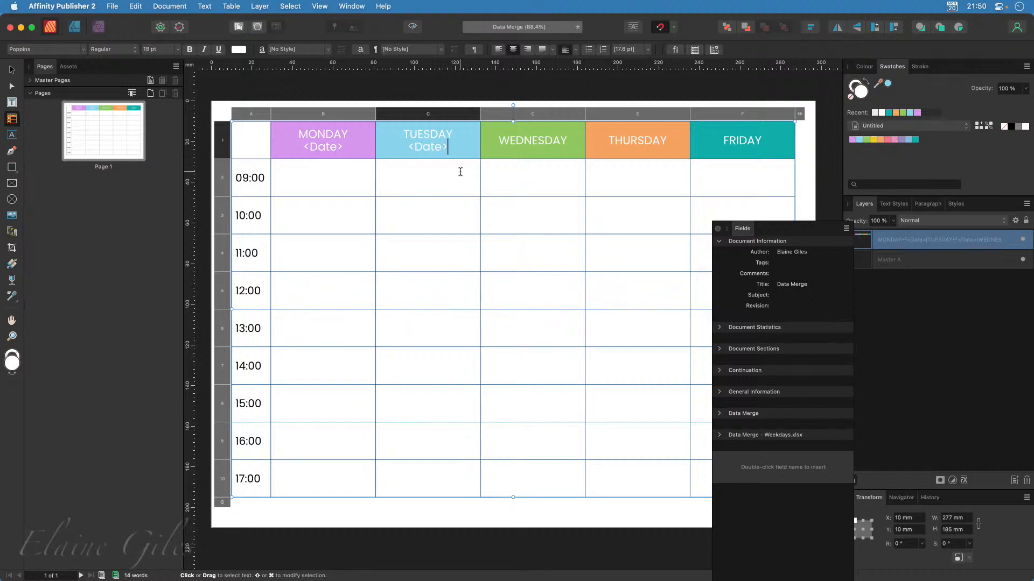
pyautogui.press('BackSpace')
pyautogui.press('BackSpace')
pyautogui.press('BackSpace')
pyautogui.press('BackSpace')
pyautogui.press('BackSpace')
pyautogui.press('BackSpace')
pyautogui.press('BackSpace')
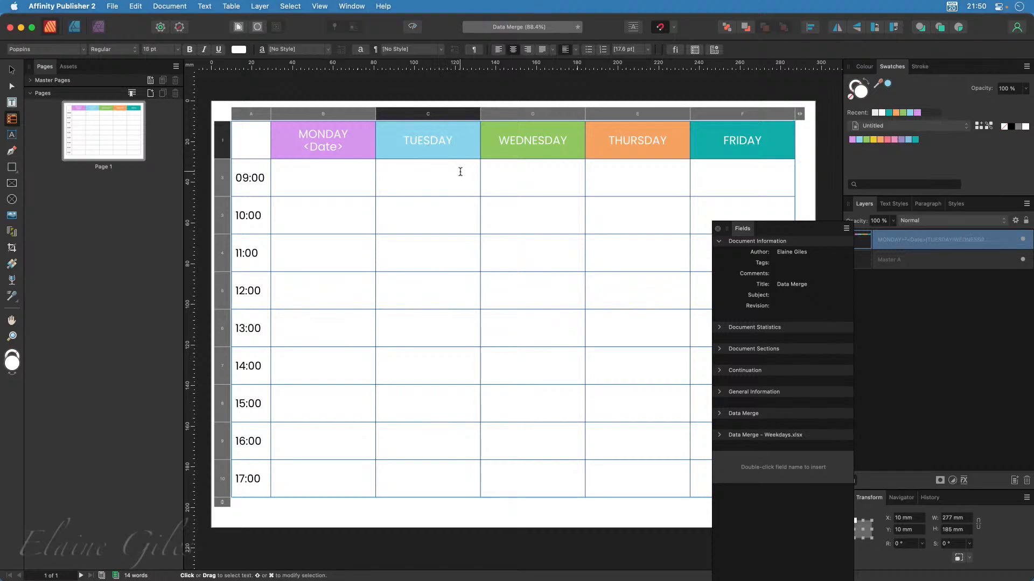
# Remove the Date field beneath the MONDAY heading, keeping the empty second line
pyautogui.click(350, 148)
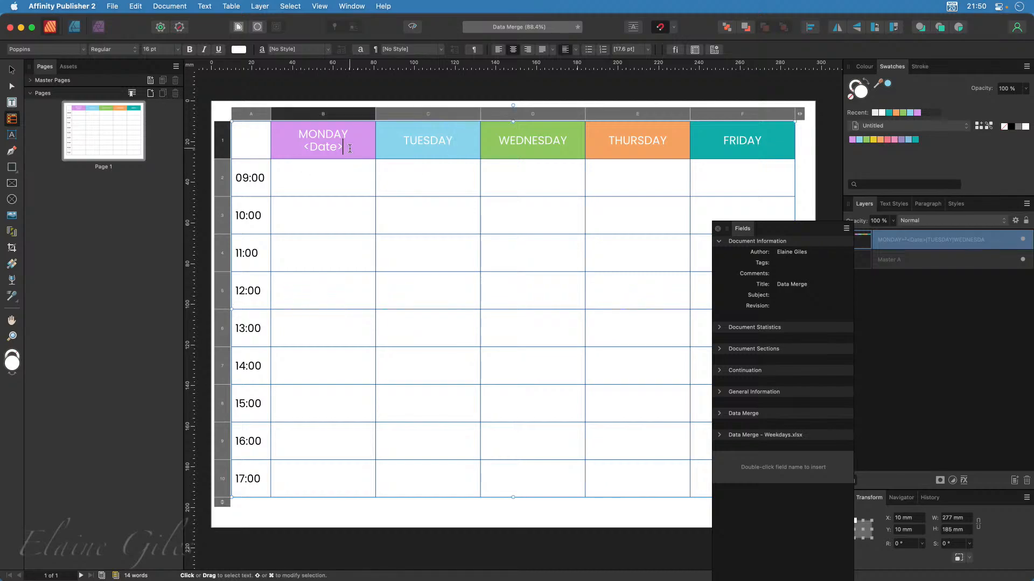
pyautogui.press('BackSpace')
pyautogui.press('BackSpace')
pyautogui.press('BackSpace')
pyautogui.press('BackSpace')
pyautogui.press('BackSpace')
pyautogui.press('BackSpace')
pyautogui.press('BackSpace')
pyautogui.press('Escape')
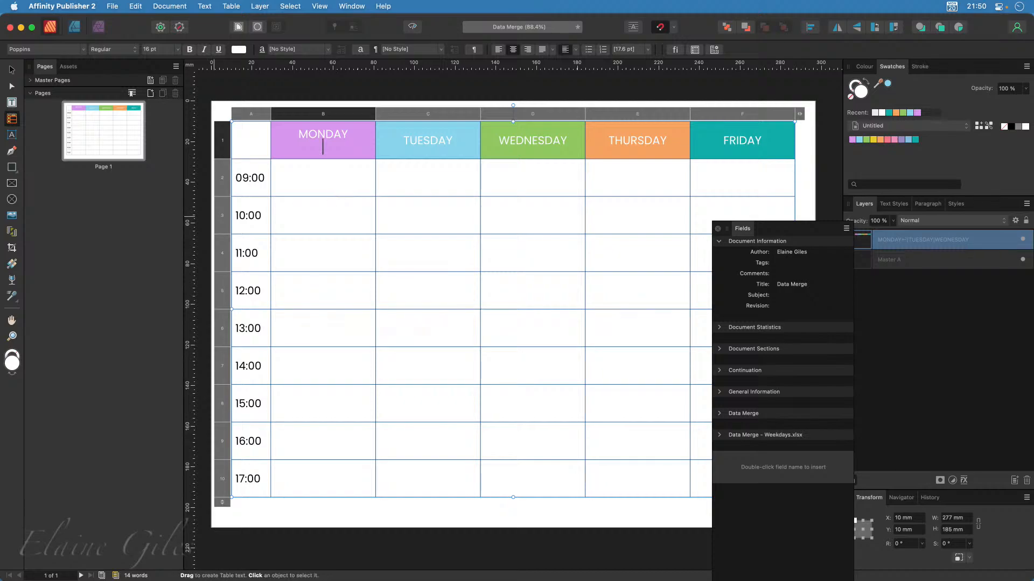
# Update the Weekdays.xlsx source in the Data Merge Manager to load the new column
pyautogui.moveTo(0, 377); pyautogui.dragTo(295, 218)
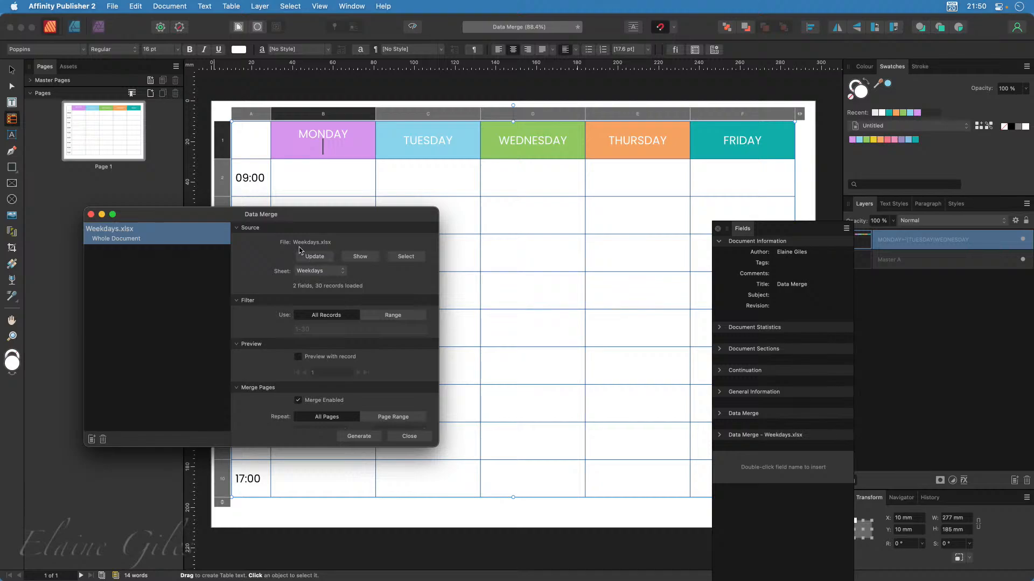
pyautogui.click(312, 256)
pyautogui.doubleClick(300, 215)
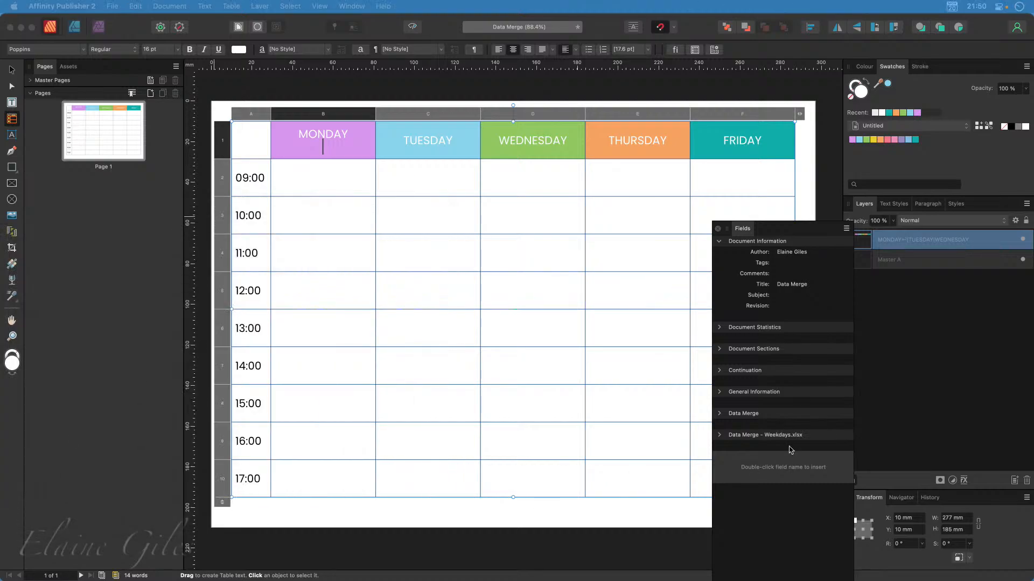
# Insert the Full Date merge field beneath the MONDAY heading and set its text size to 12 pt
pyautogui.click(718, 435)
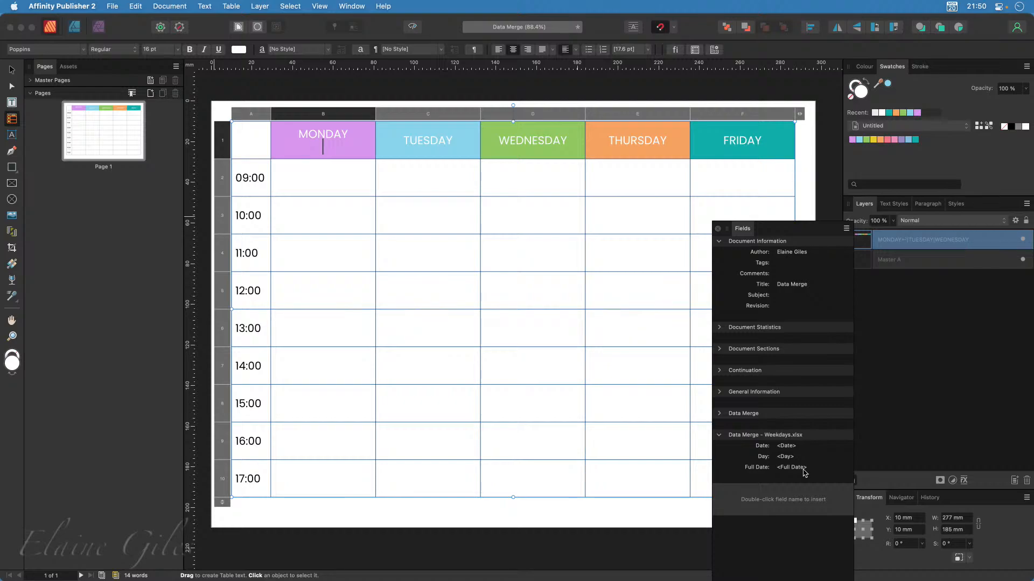
pyautogui.doubleClick(805, 472)
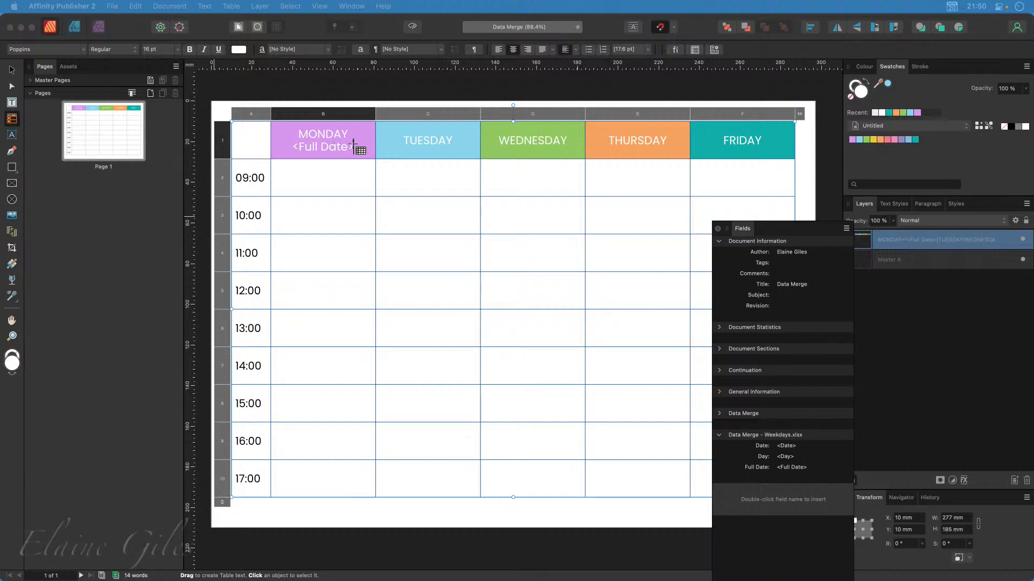
pyautogui.moveTo(353, 147); pyautogui.dragTo(308, 148)
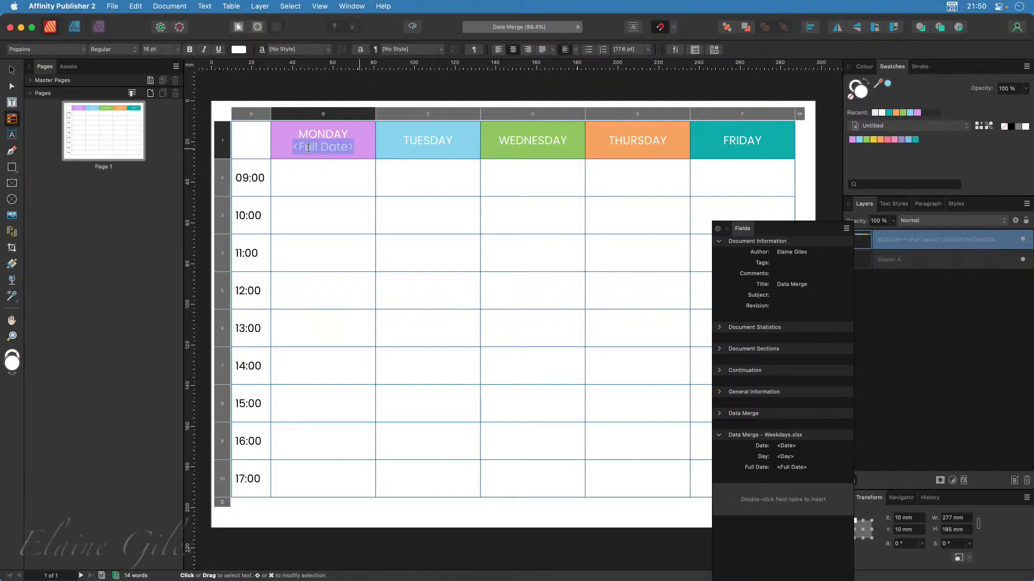
pyautogui.press('Escape')
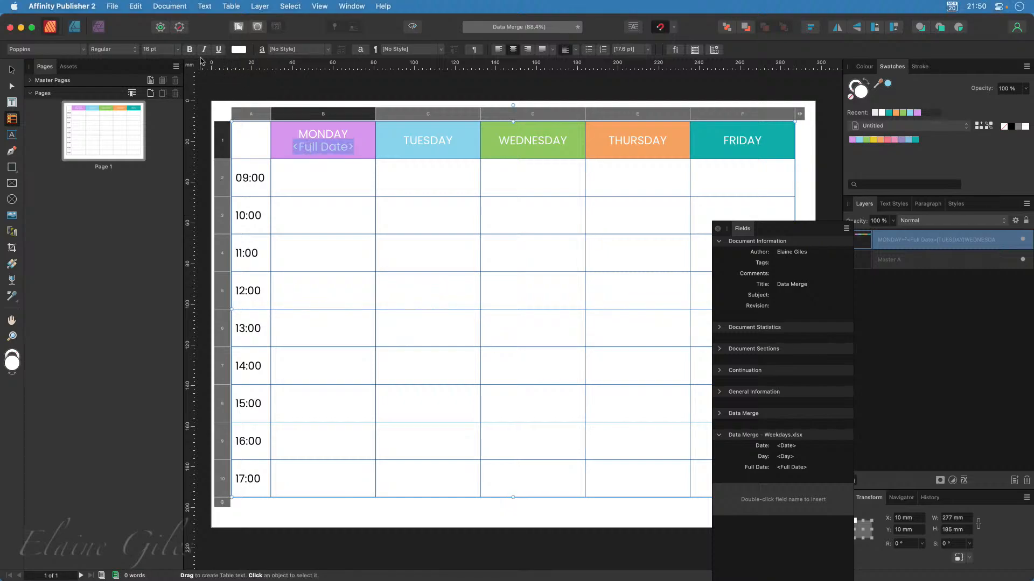
pyautogui.click(178, 49)
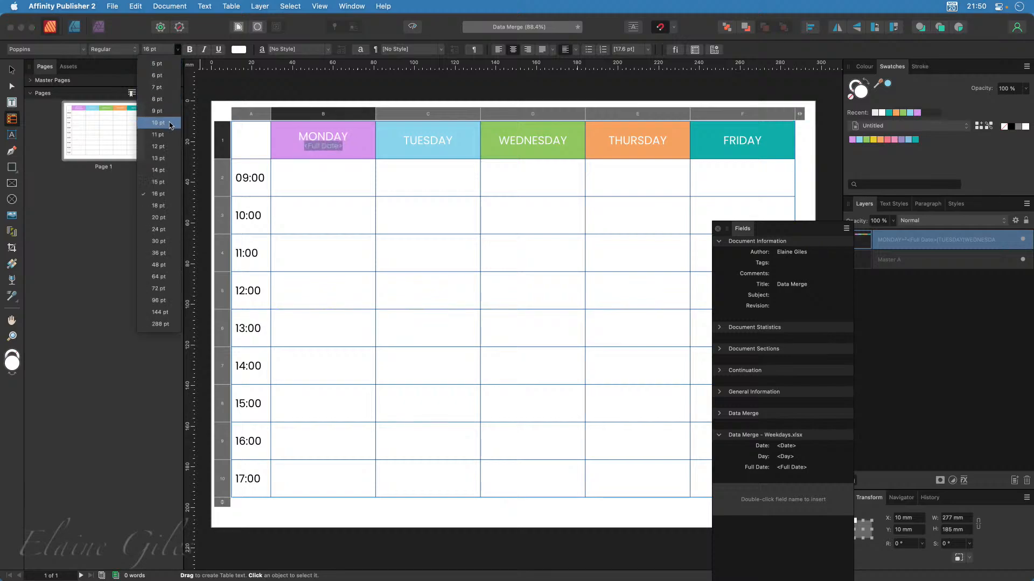
pyautogui.click(159, 170)
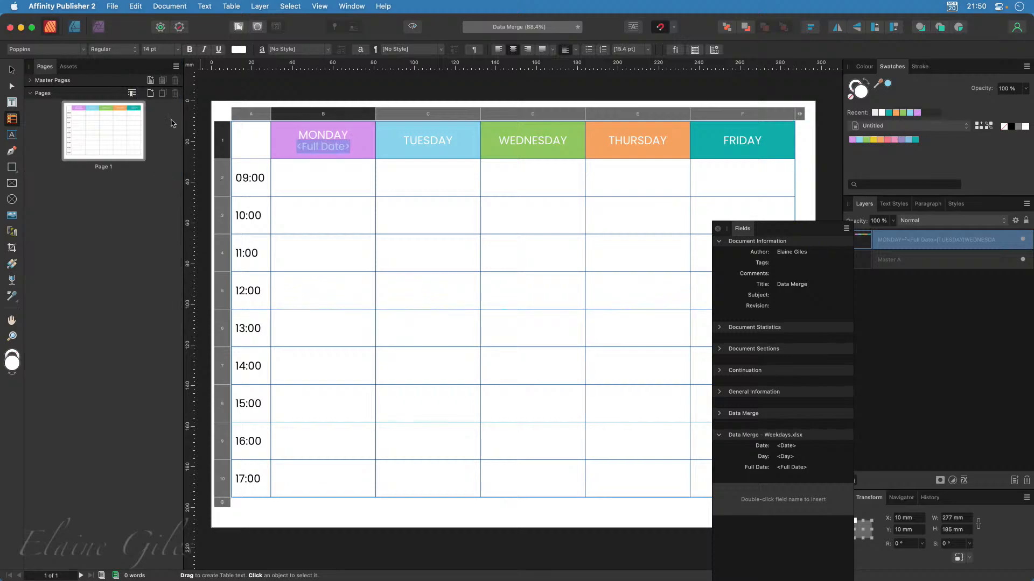
pyautogui.click(178, 49)
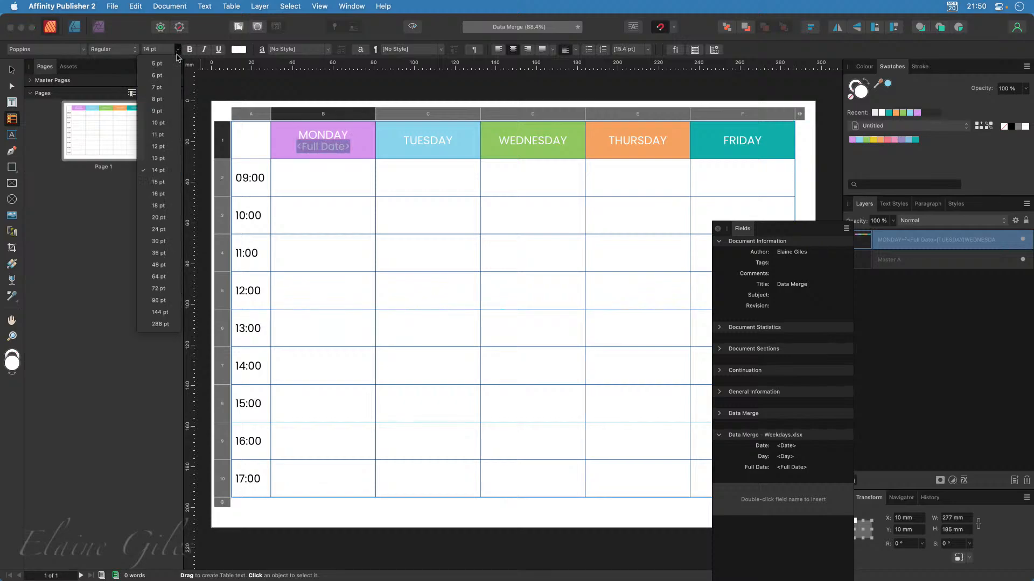
pyautogui.click(167, 152)
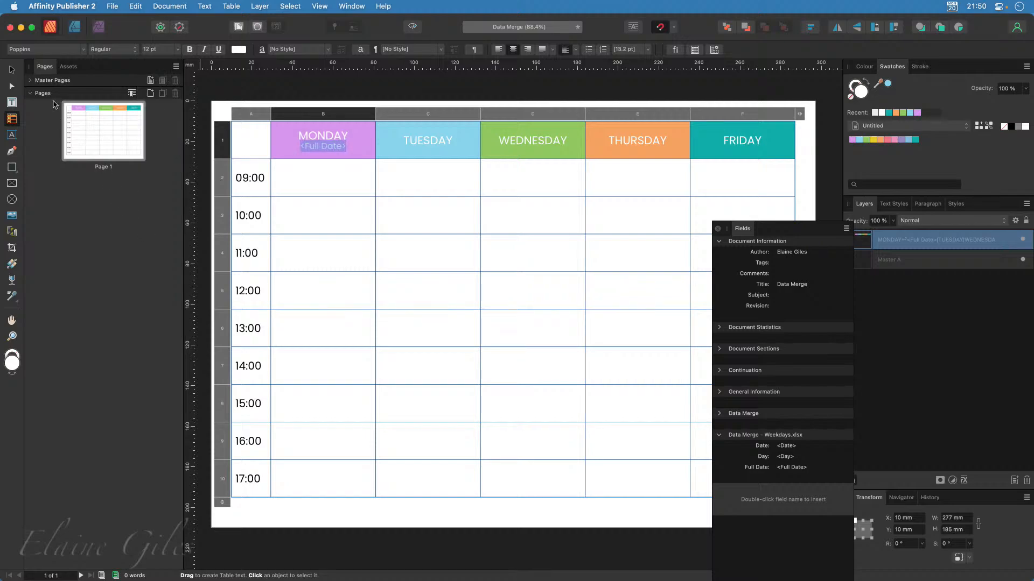
pyautogui.click(11, 70)
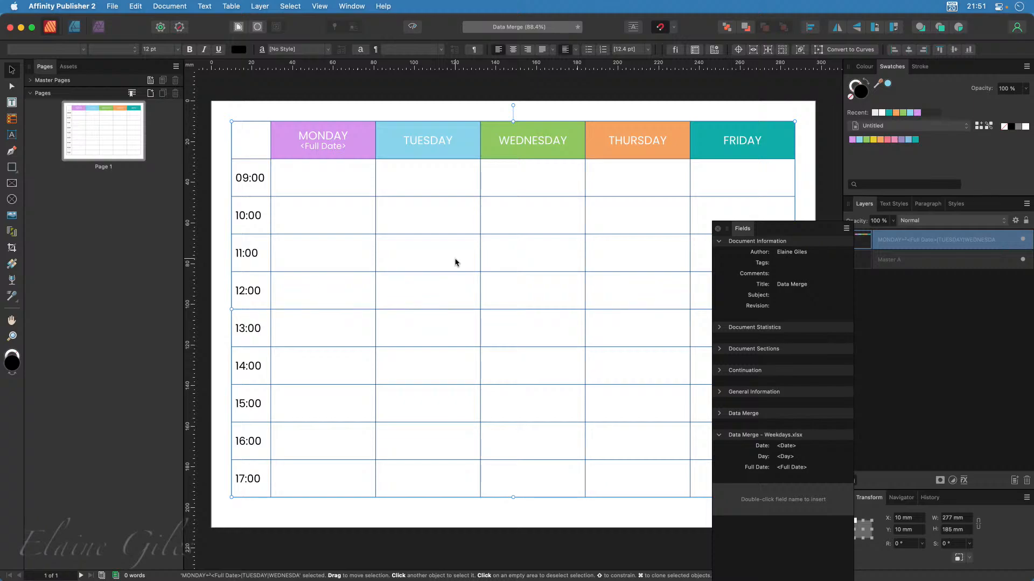
# Switch to the Weekdays workbook in Excel and examine the first week in A2:B6 and the blank range D1:N21
pyautogui.press('super+Tab')
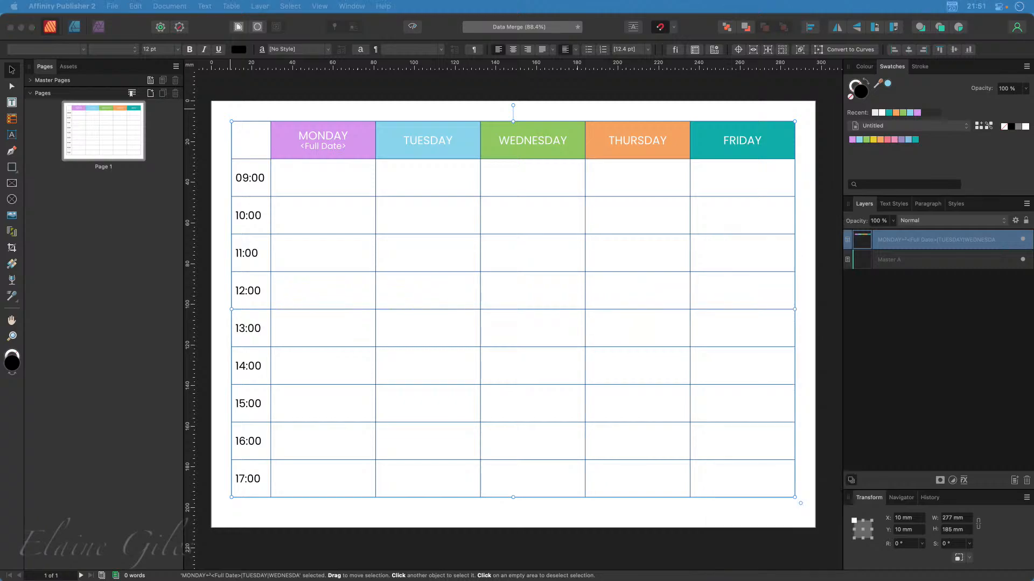
pyautogui.moveTo(0, 116); pyautogui.dragTo(655, 47)
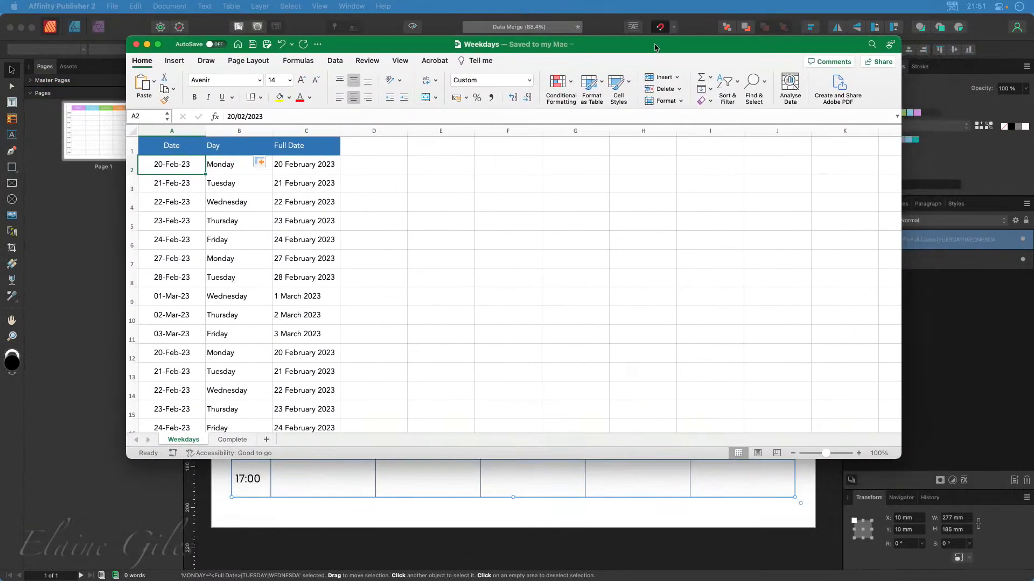
pyautogui.doubleClick(403, 43)
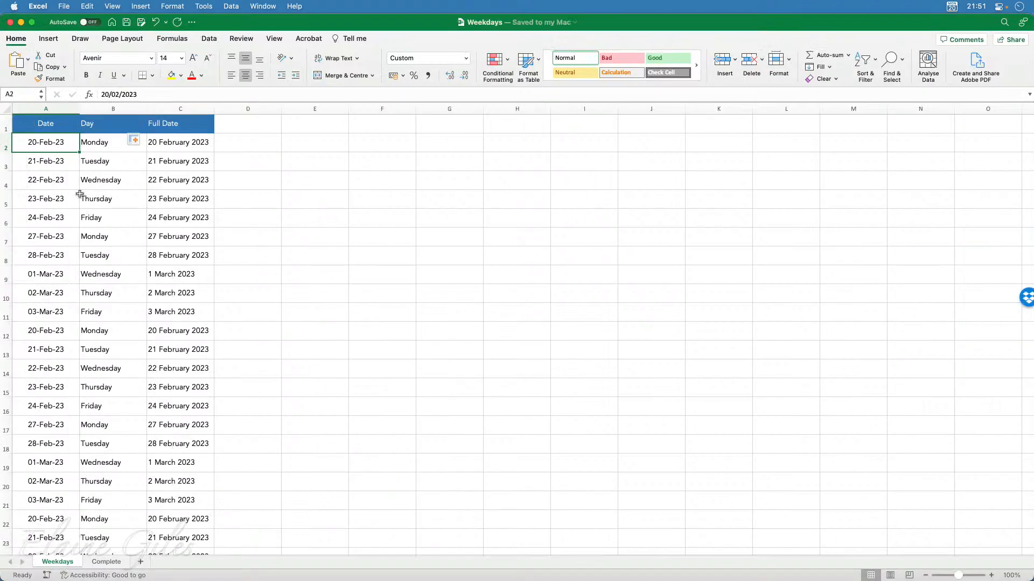
pyautogui.click(98, 218)
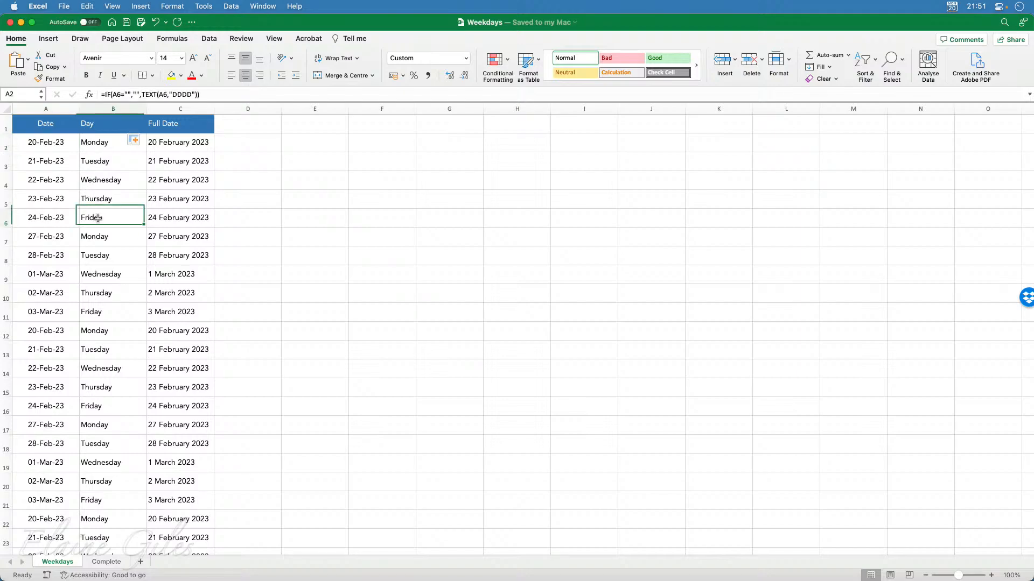
pyautogui.moveTo(98, 218); pyautogui.dragTo(52, 149)
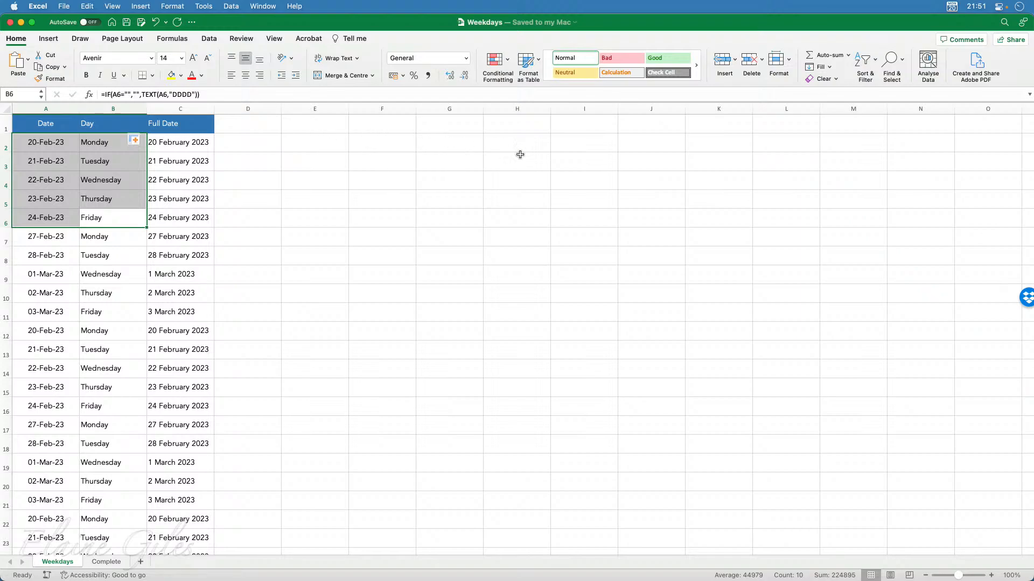
pyautogui.click(310, 321)
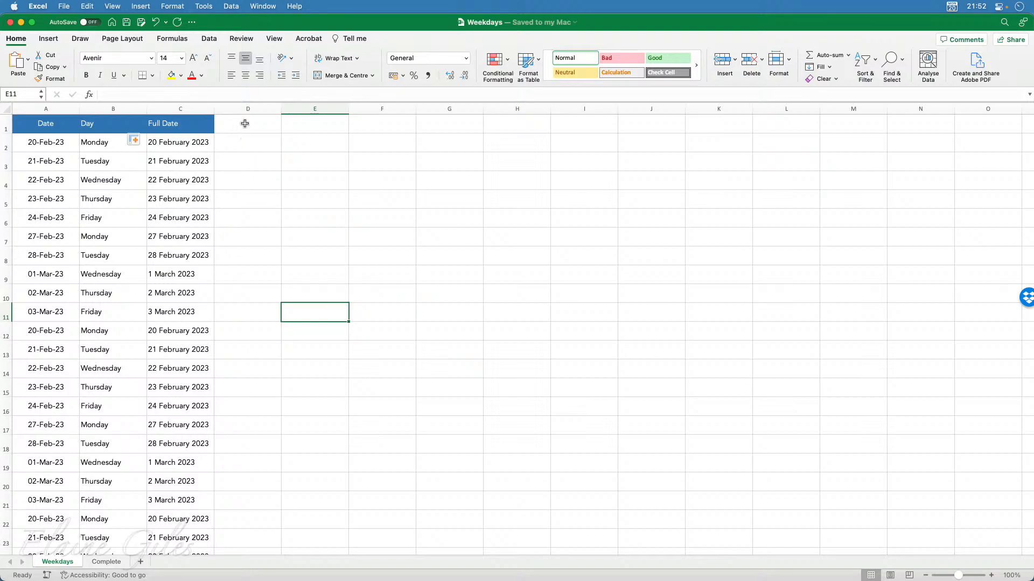
pyautogui.moveTo(245, 124); pyautogui.dragTo(896, 494)
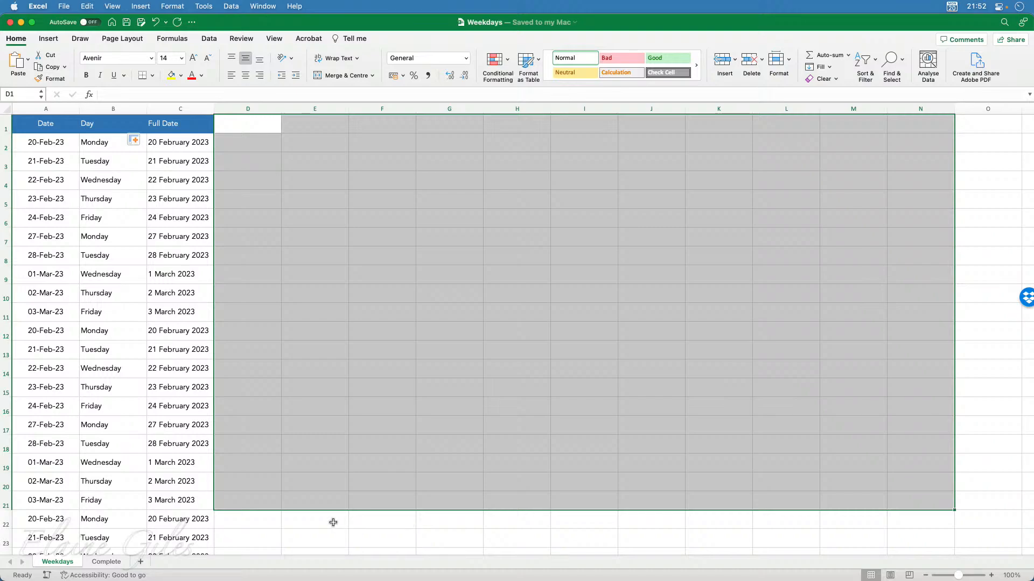
pyautogui.click(277, 525)
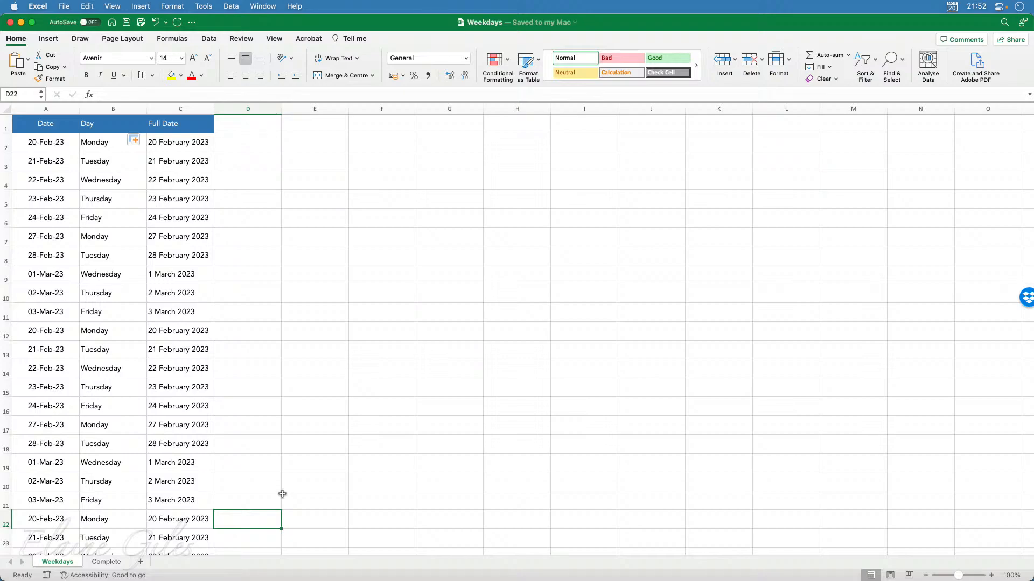
# Fill cell A2, which holds the first date, with the standard yellow colour
pyautogui.click(54, 148)
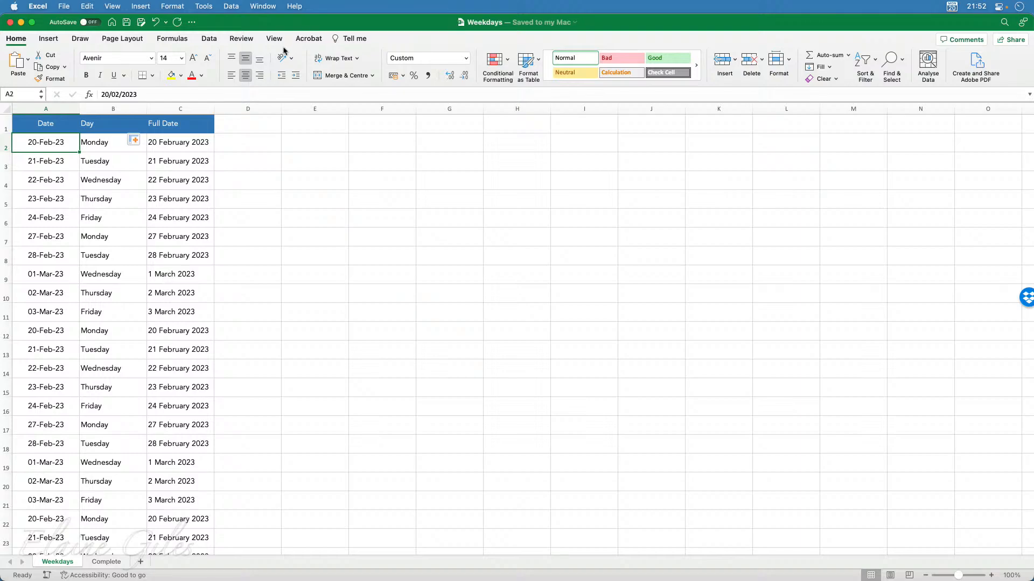
pyautogui.click(181, 76)
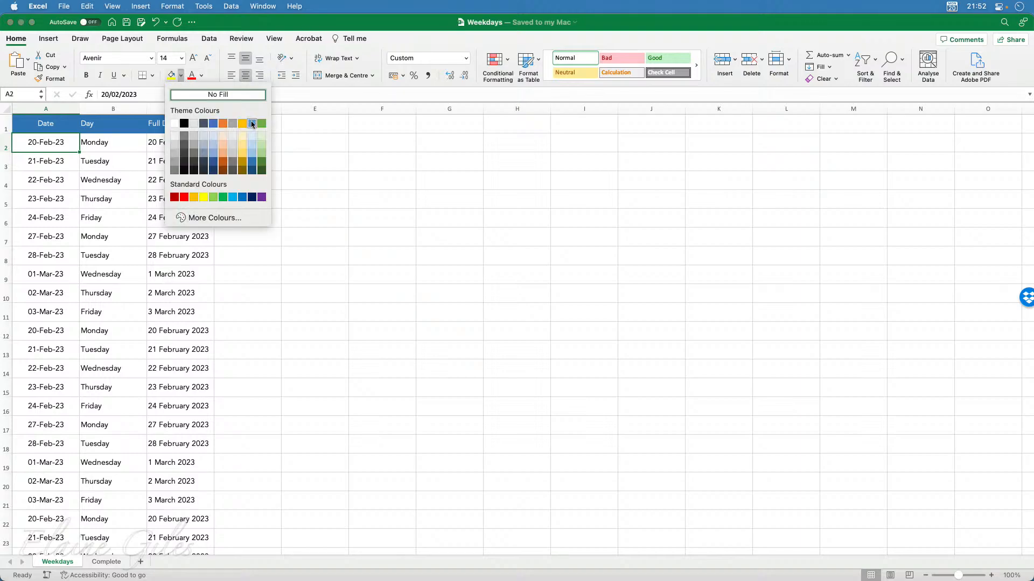
pyautogui.click(205, 198)
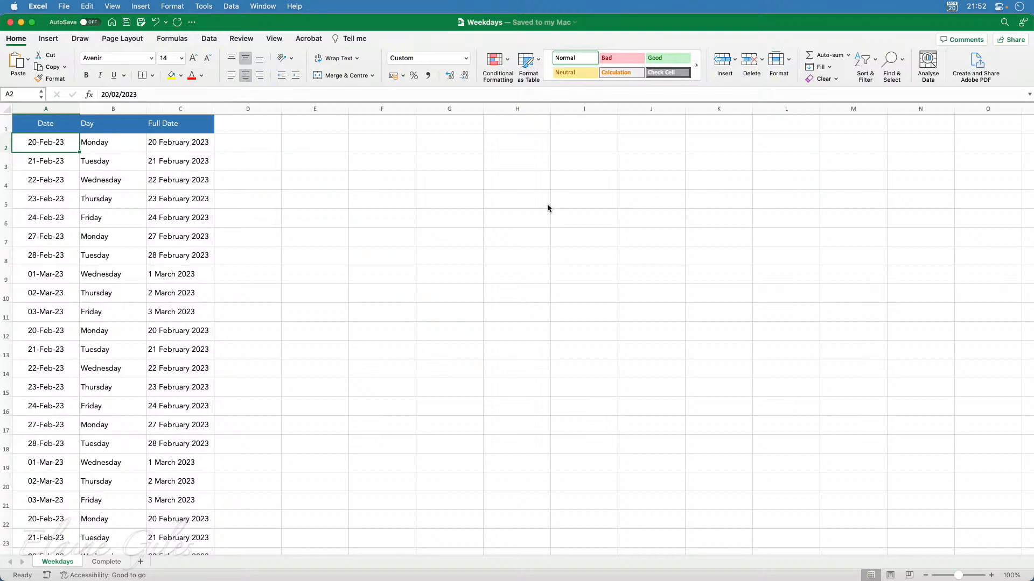
pyautogui.click(370, 186)
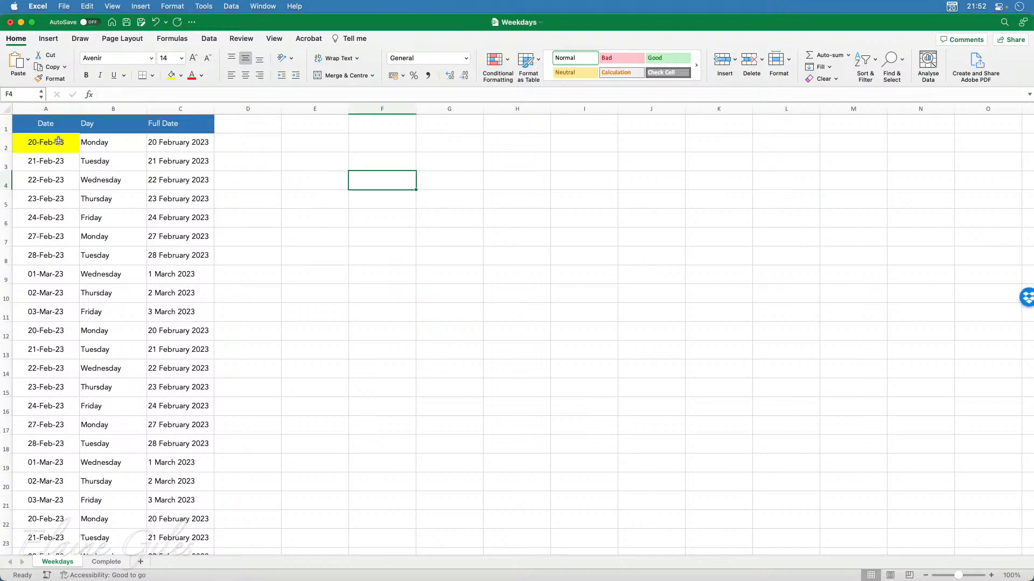
# Try the date 19/05/2023 in cell A2 and undo the entry
pyautogui.click(49, 142)
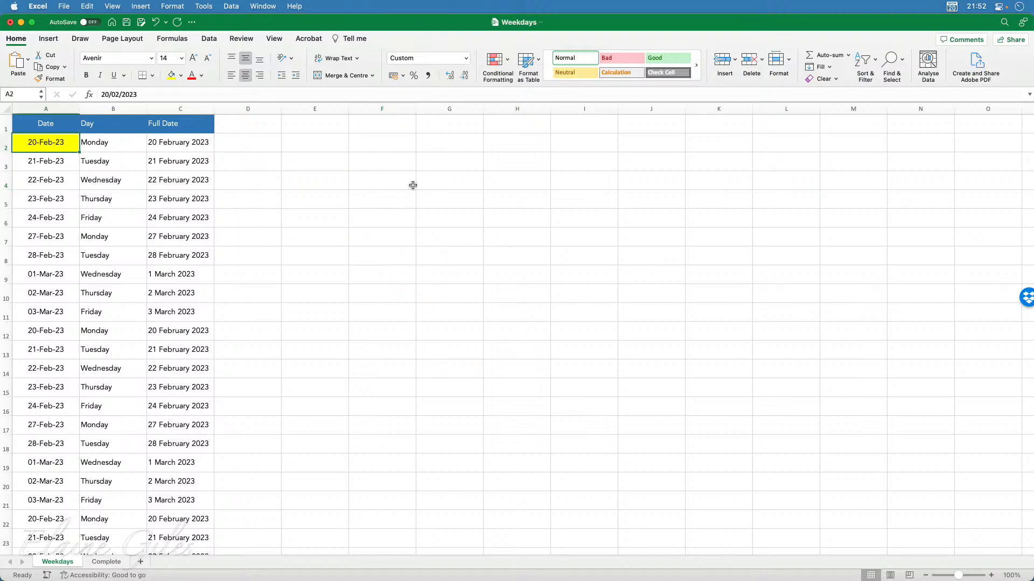
pyautogui.write('19/05/')
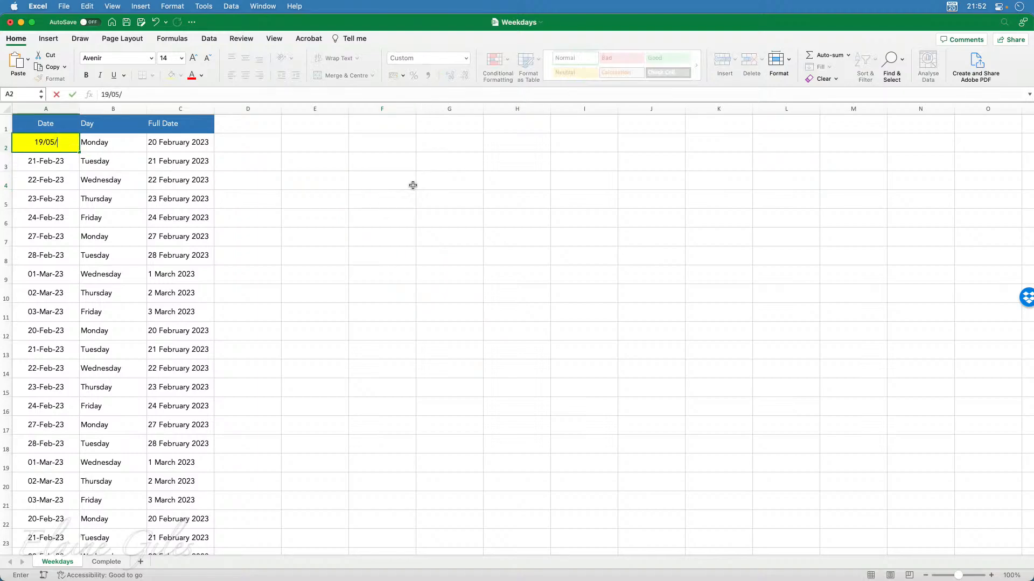
pyautogui.write('2023')
pyautogui.press('Return')
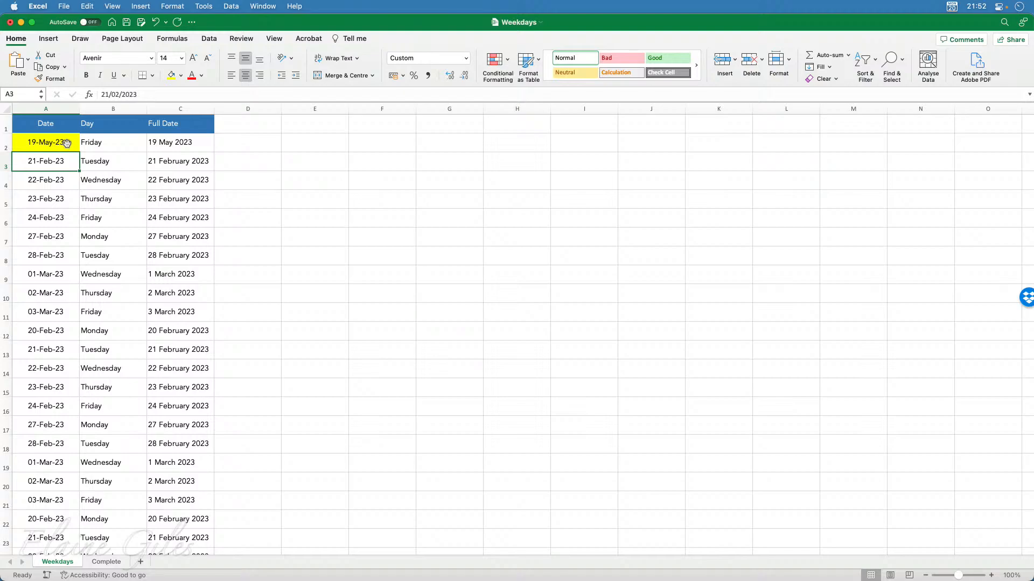
pyautogui.press('super+z')
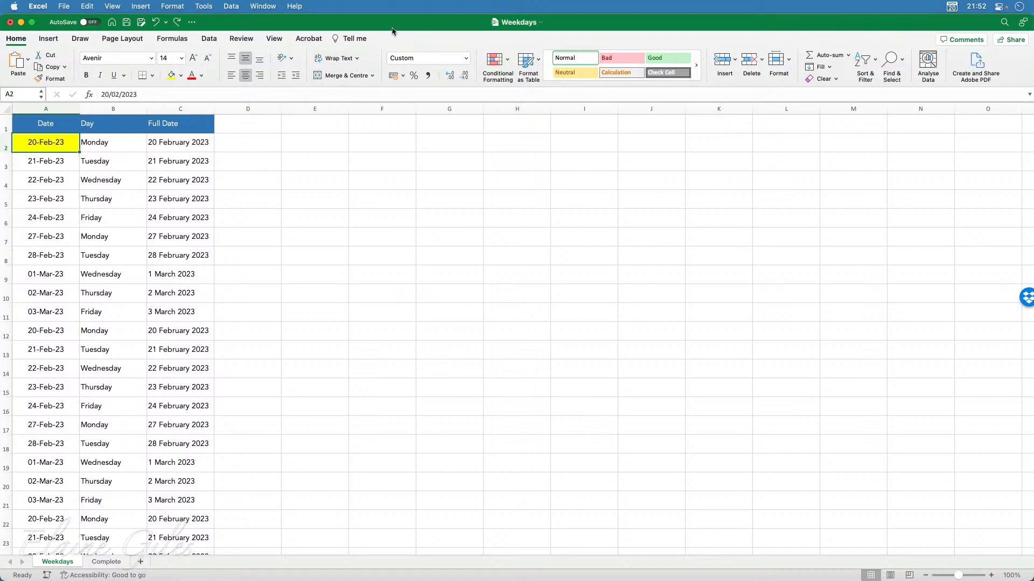
# Save the Weekdays workbook with the highlighted date cell and return to Affinity Publisher
pyautogui.press('super+s')
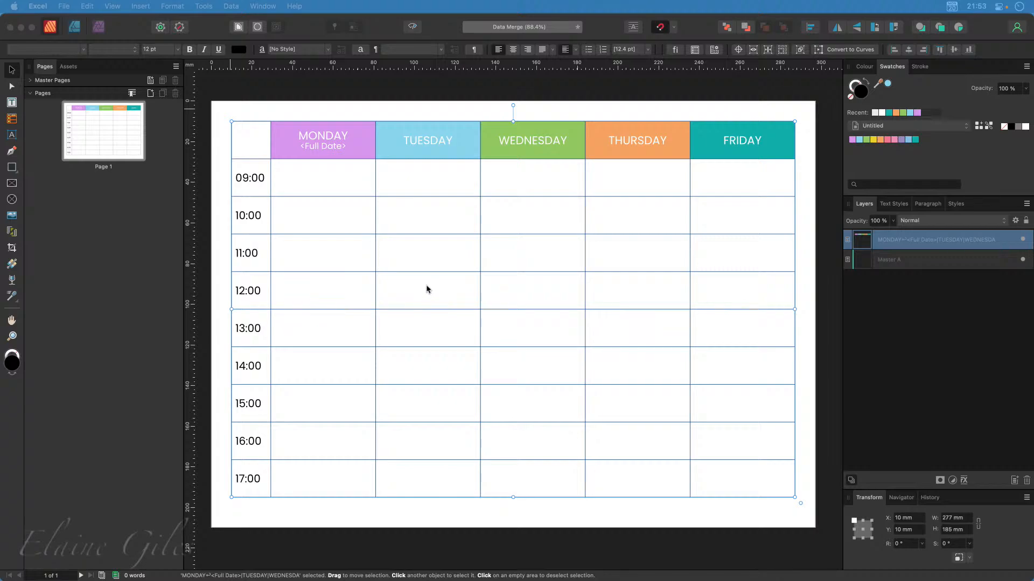
# Clear the MONDAY heading and its <Full Date> field from the purple header cell of the planner table
pyautogui.click(349, 146)
pyautogui.doubleClick(323, 146)
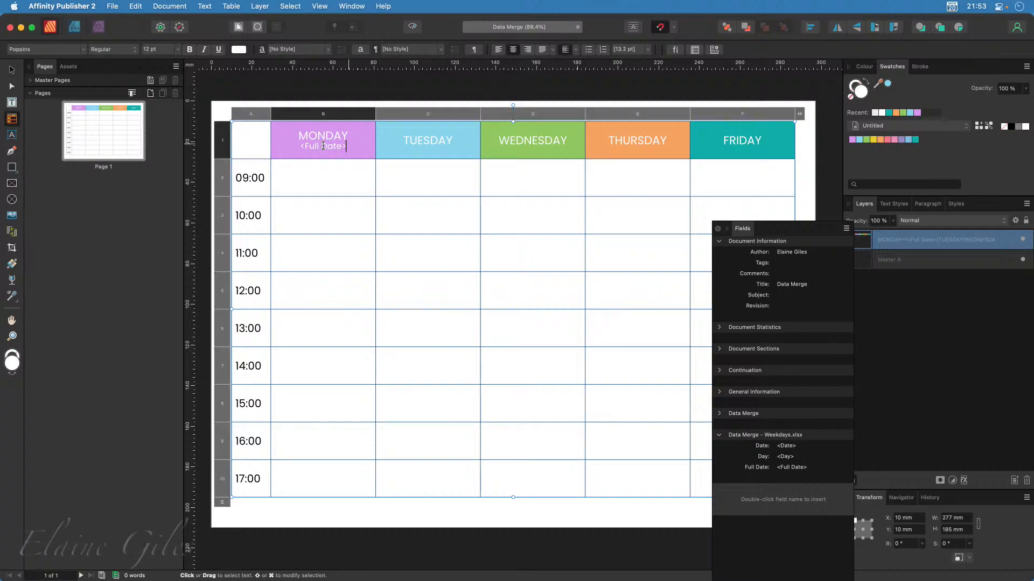
pyautogui.doubleClick(323, 146)
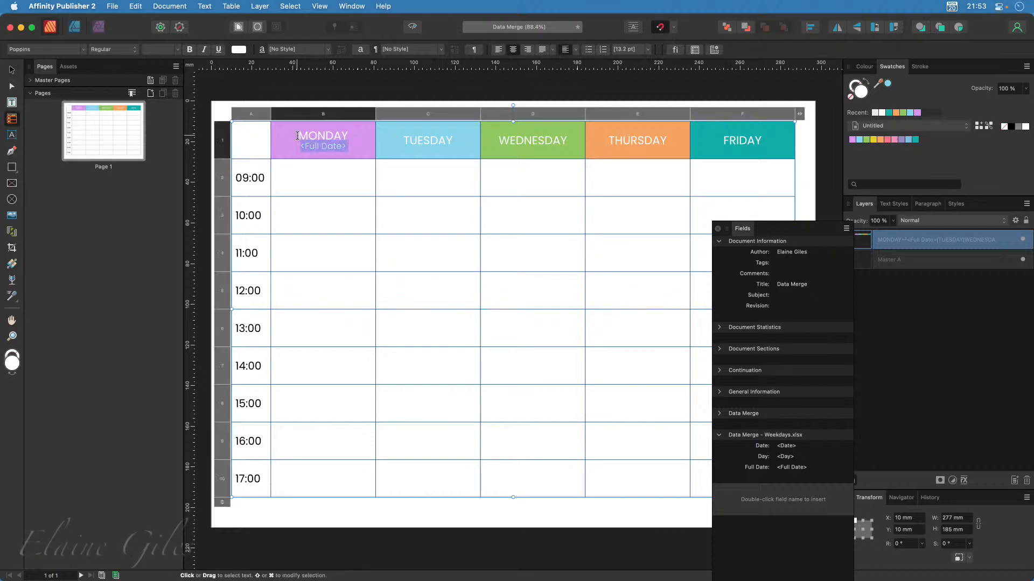
pyautogui.moveTo(297, 135); pyautogui.dragTo(348, 141)
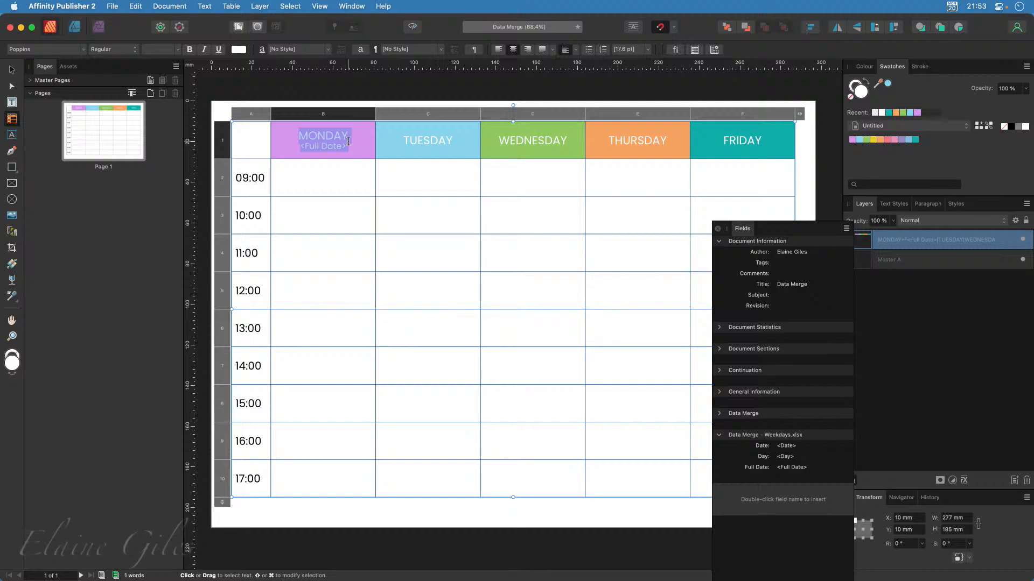
pyautogui.press('BackSpace')
# Delete the TUESDAY, WEDNESDAY and THURSDAY headings from their header cells, keeping the coloured cell fills
pyautogui.doubleClick(418, 139)
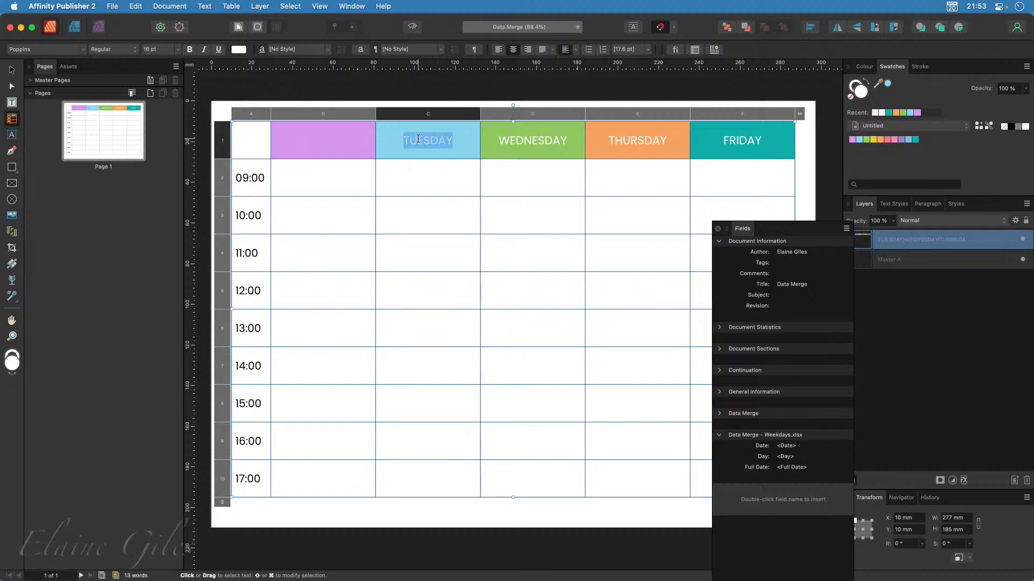
pyautogui.press('BackSpace')
pyautogui.doubleClick(519, 139)
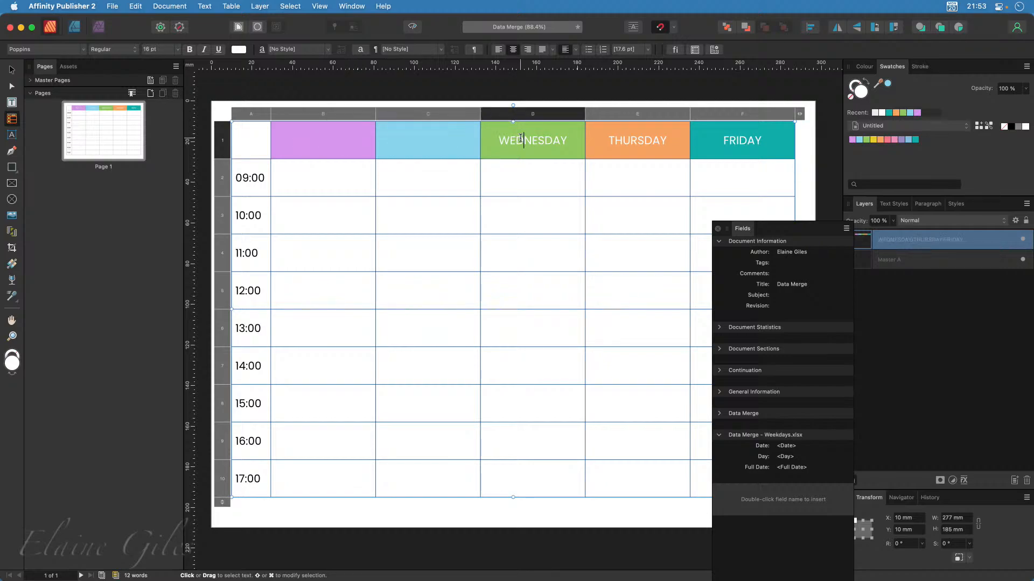
pyautogui.press('BackSpace')
pyautogui.doubleClick(624, 140)
pyautogui.press('BackSpace')
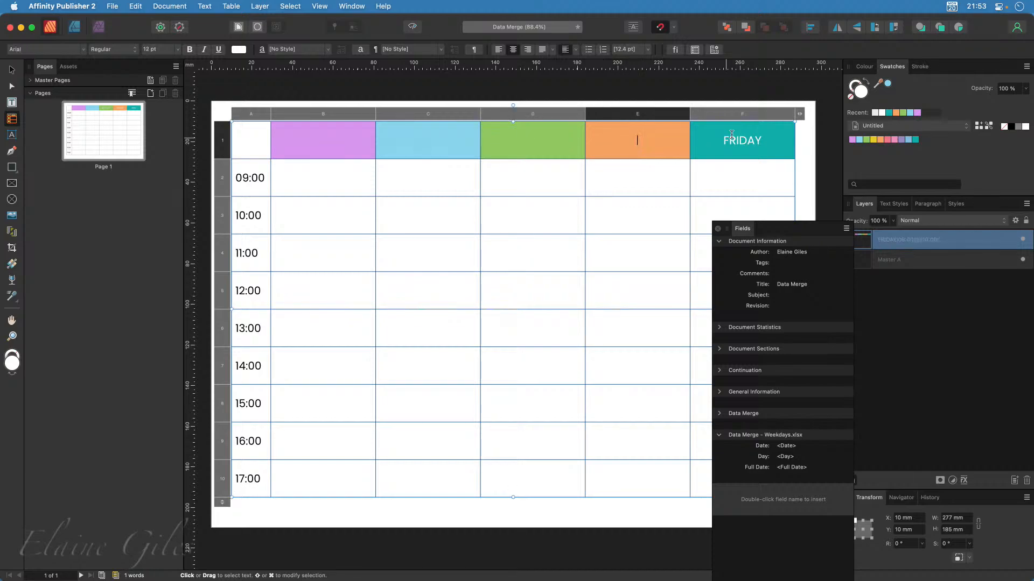
# Delete the FRIDAY heading from the teal header cell of the table
pyautogui.doubleClick(743, 139)
pyautogui.press('BackSpace')
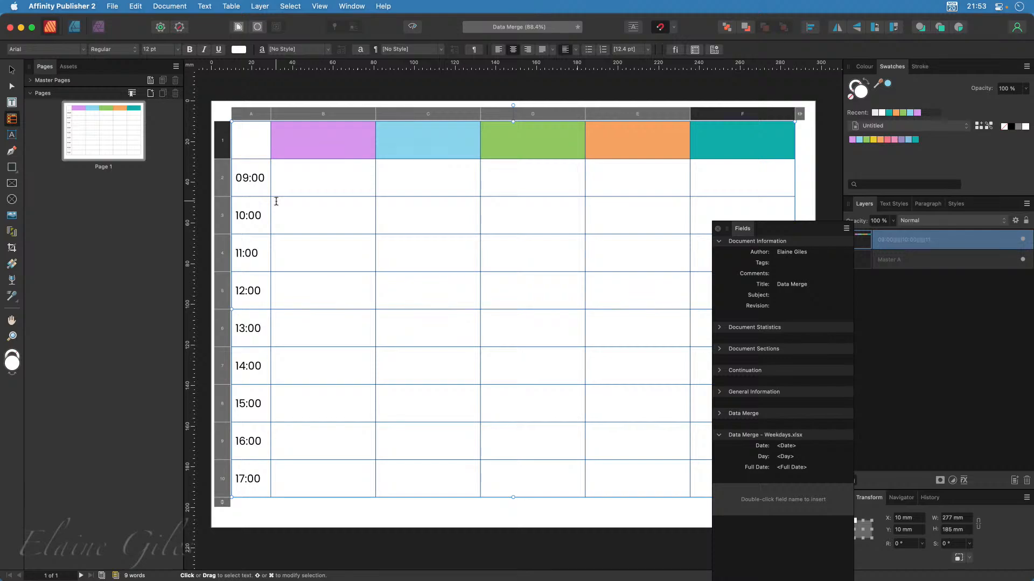
pyautogui.click(322, 142)
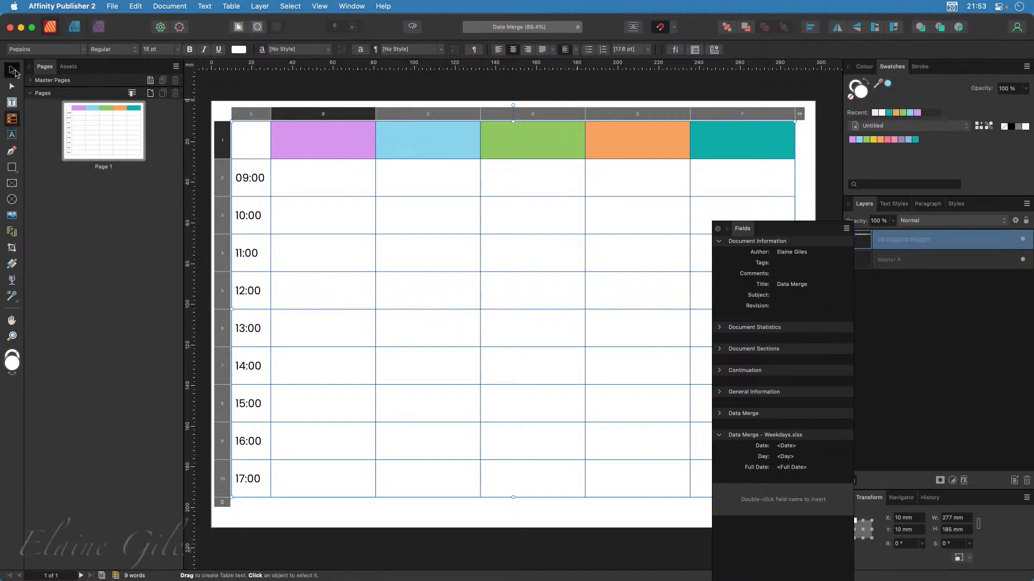
pyautogui.click(12, 70)
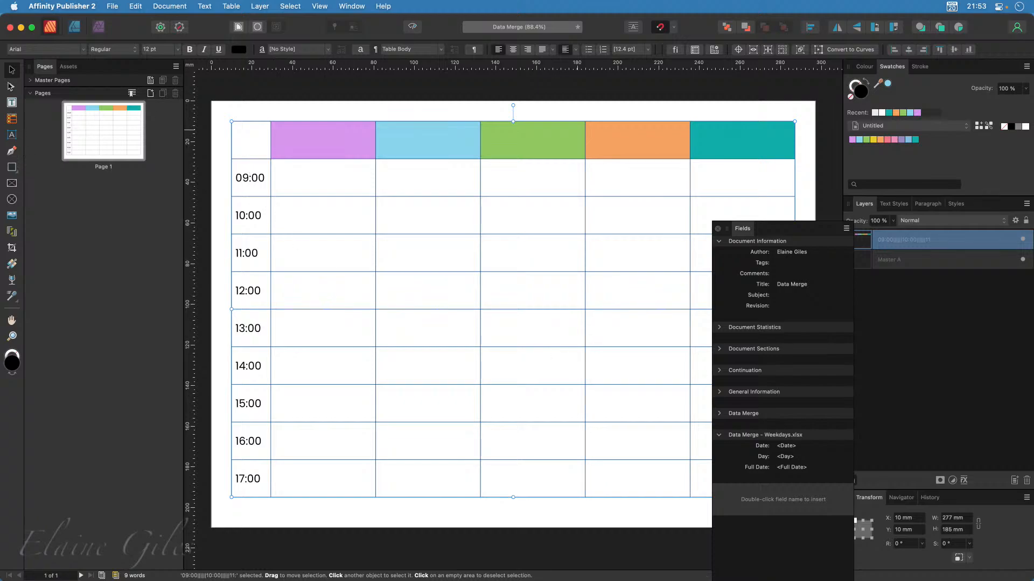
# Draw a data merge layout about 66 mm by 10 mm above the table's header, divided into one row and five columns
pyautogui.click(12, 233)
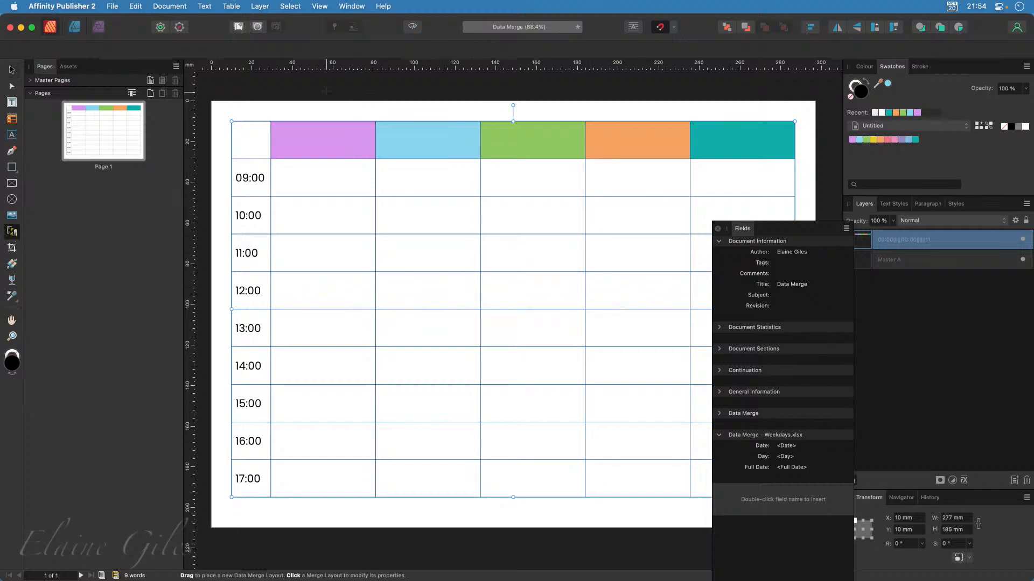
pyautogui.moveTo(273, 102); pyautogui.dragTo(409, 122)
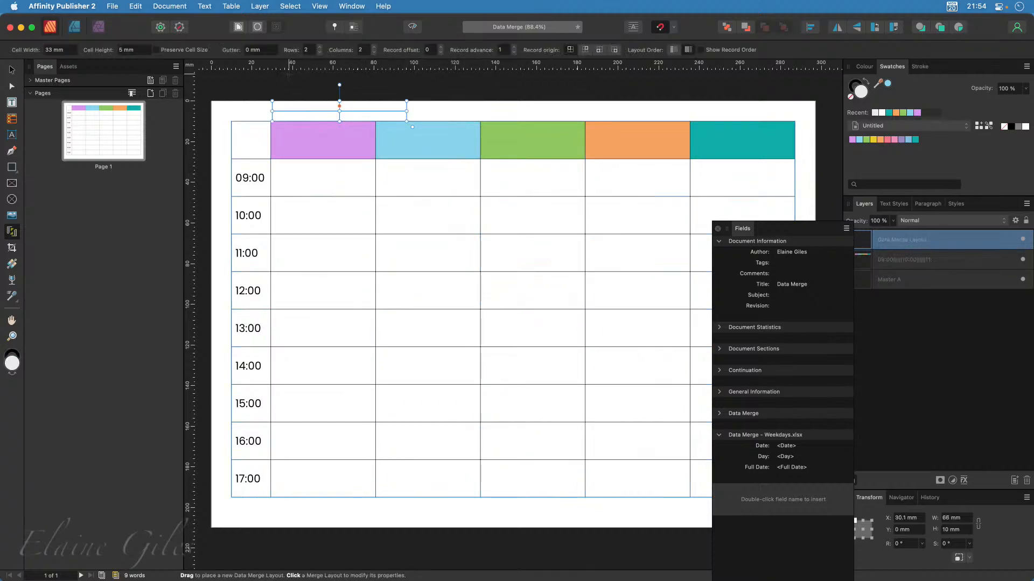
pyautogui.scroll(10, 285, 92)
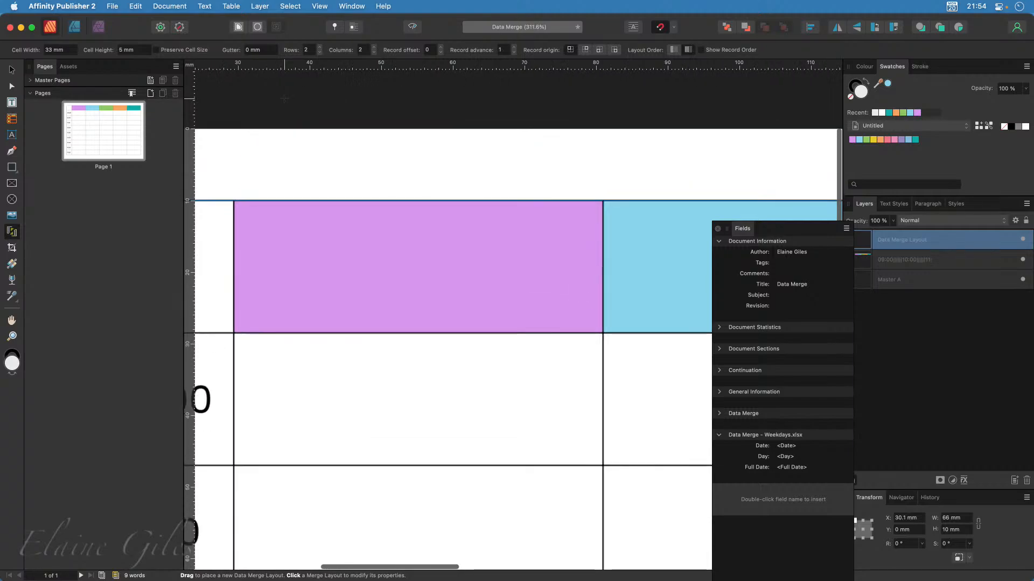
pyautogui.scroll(1, 284, 99)
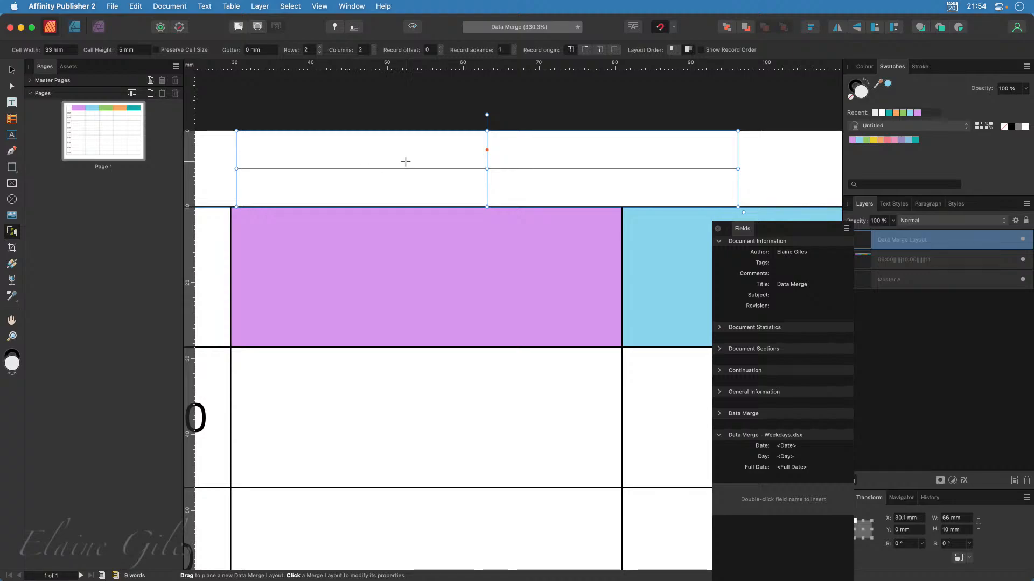
pyautogui.click(319, 53)
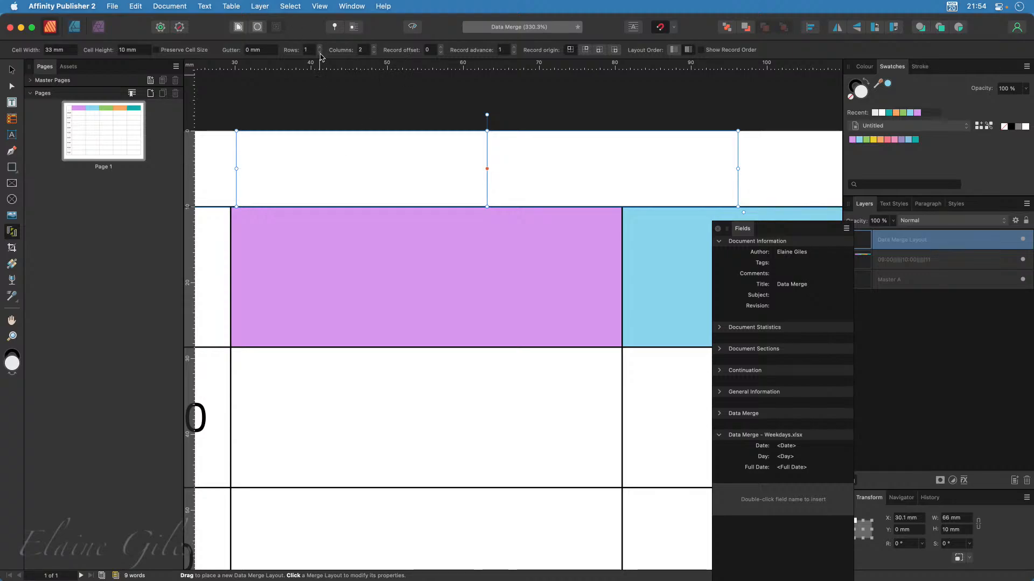
pyautogui.click(375, 48)
pyautogui.click(376, 48)
pyautogui.click(375, 48)
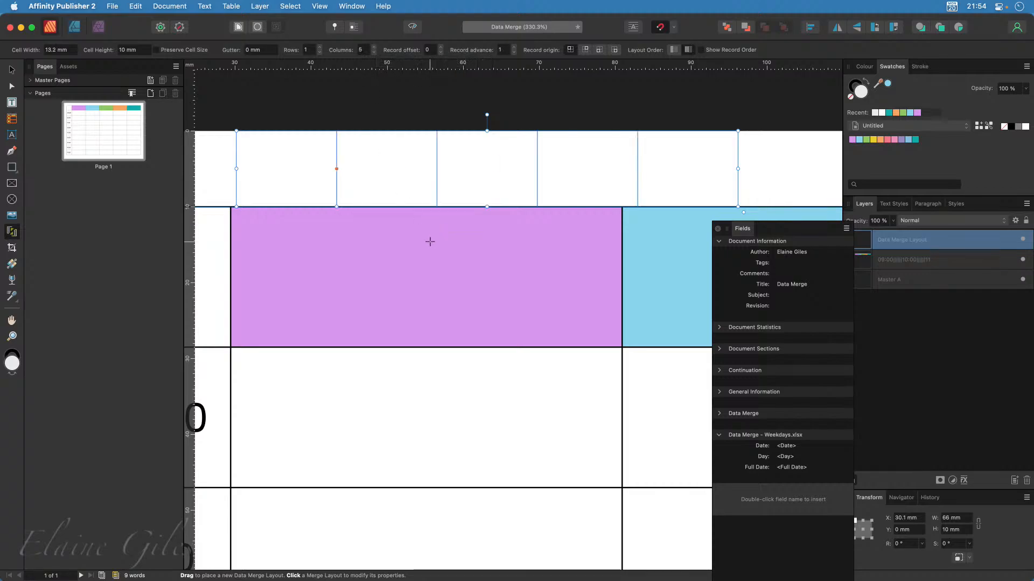
# Fit the data merge layout over the five coloured header cells, about 257 mm by 18 mm, and lock the table layer
pyautogui.scroll(-6, 430, 241)
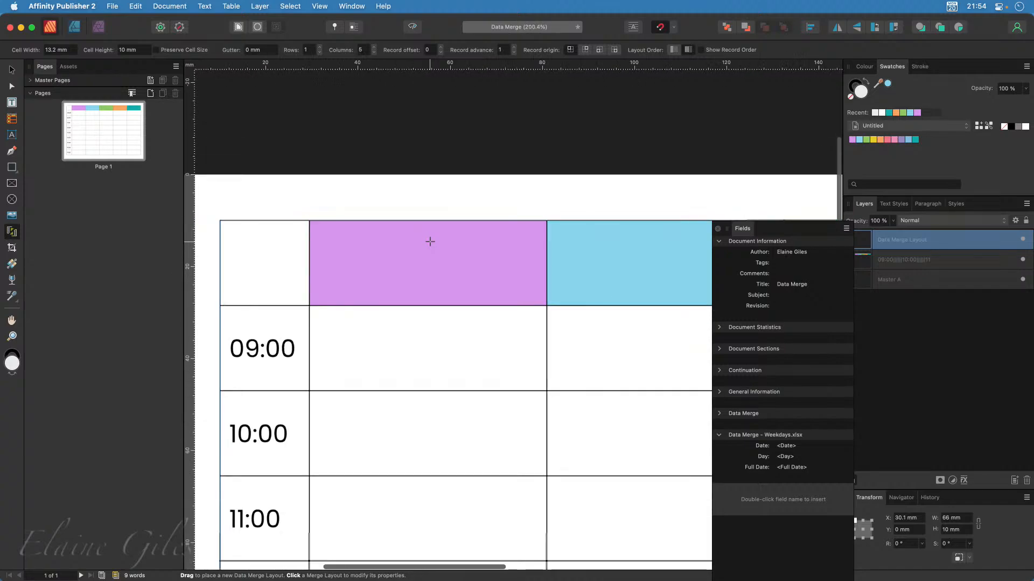
pyautogui.scroll(-1, 430, 242)
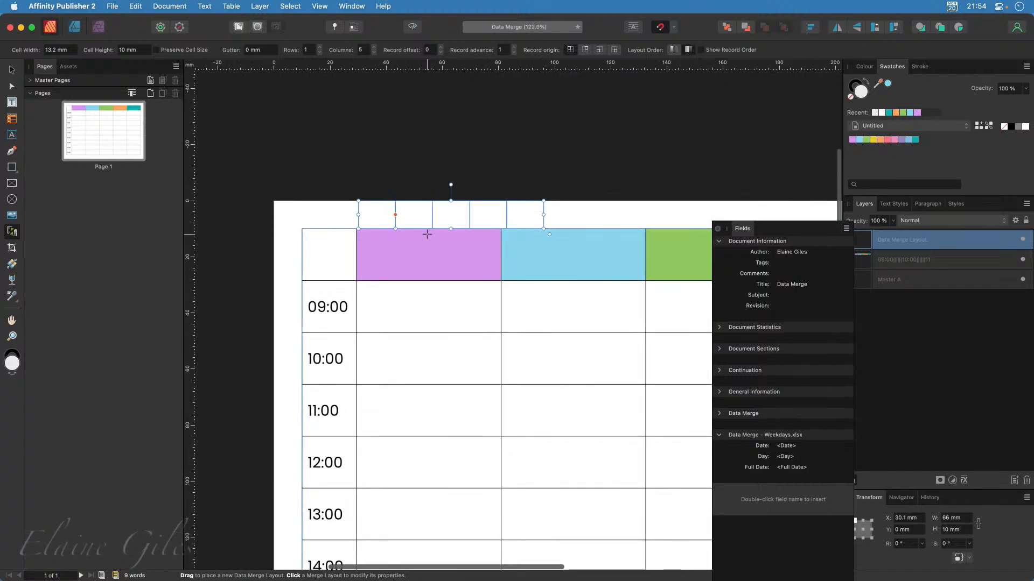
pyautogui.scroll(-3, 427, 234)
pyautogui.scroll(-5, 427, 234)
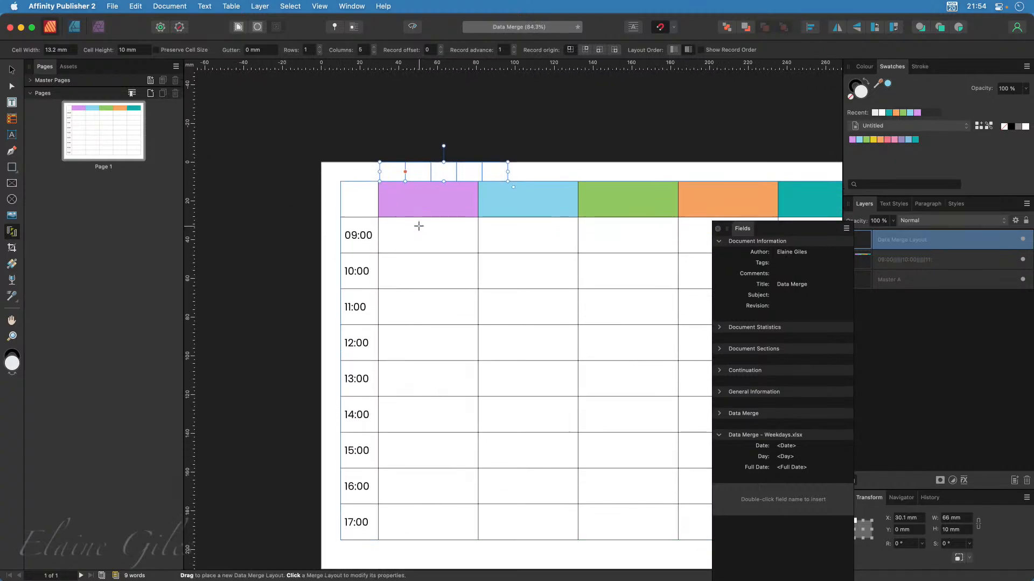
pyautogui.hscroll(5, 418, 226)
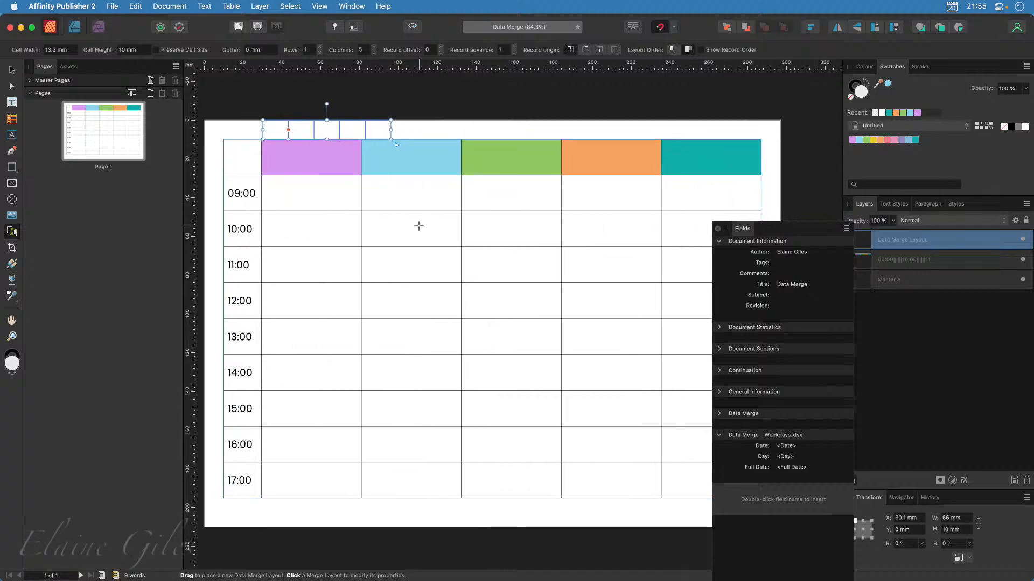
pyautogui.click(11, 69)
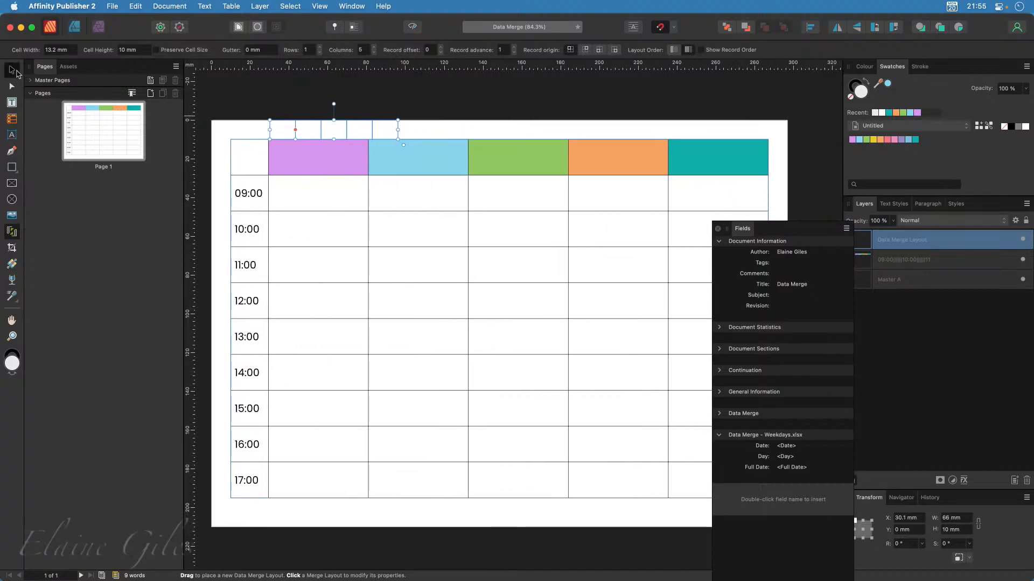
pyautogui.moveTo(338, 133); pyautogui.dragTo(772, 177)
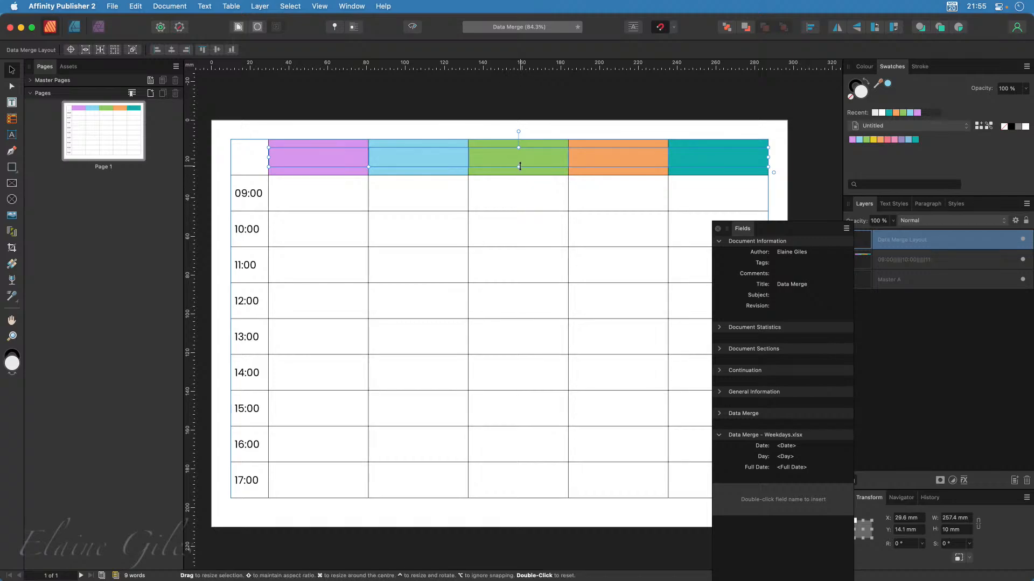
pyautogui.moveTo(518, 169)
pyautogui.mouseDown()
pyautogui.moveTo(518, 139)
pyautogui.moveTo(519, 175)
pyautogui.mouseUp()
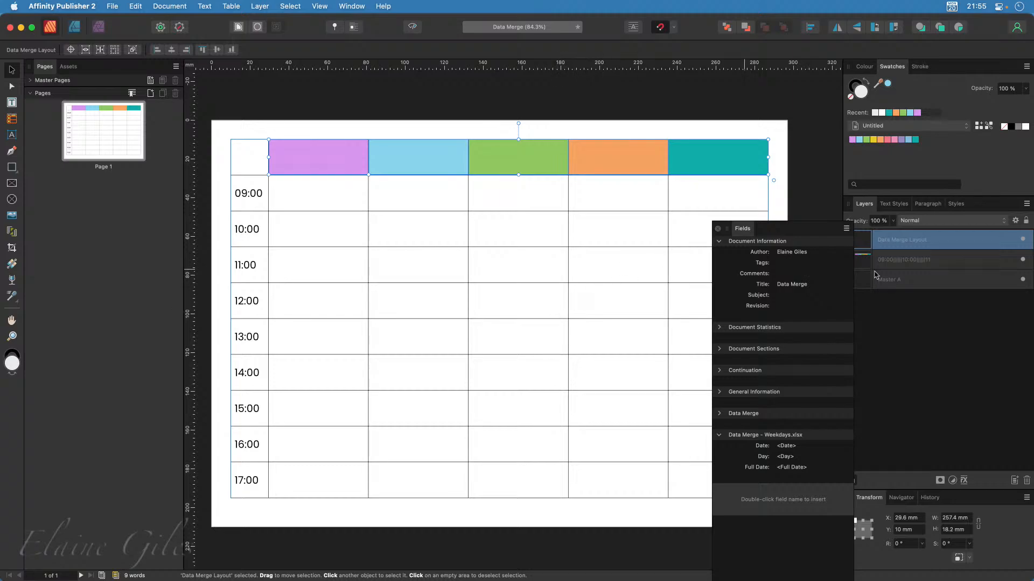
pyautogui.click(1015, 263)
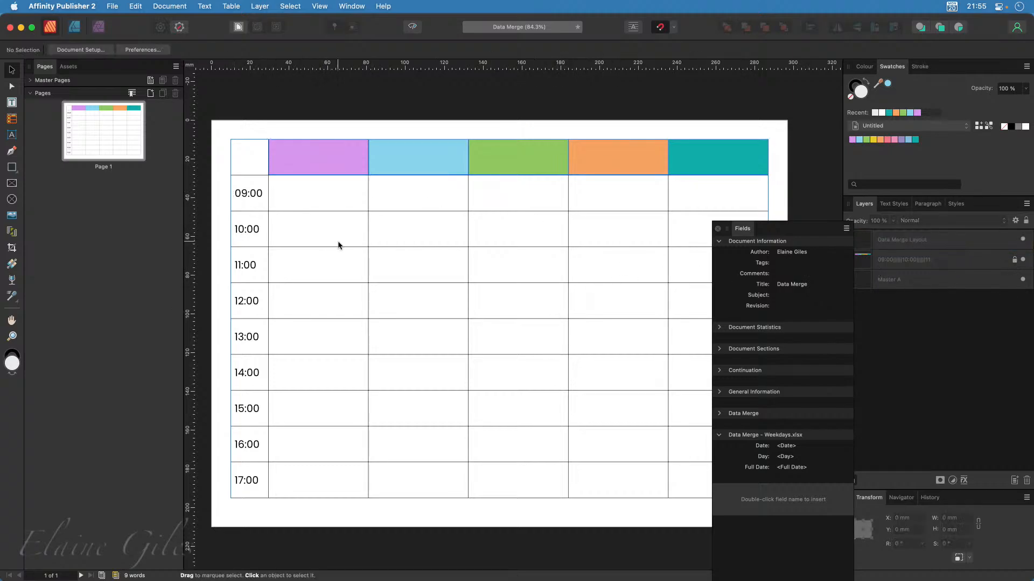
# Draw a text frame about 44.5 mm by 13 mm within the purple cell of the data merge layout
pyautogui.click(310, 156)
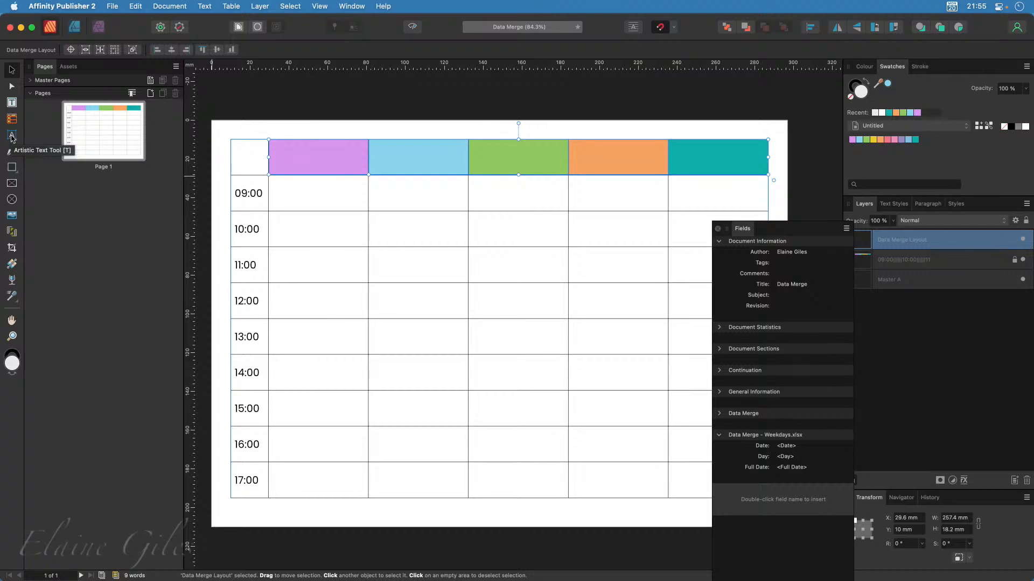
pyautogui.click(11, 102)
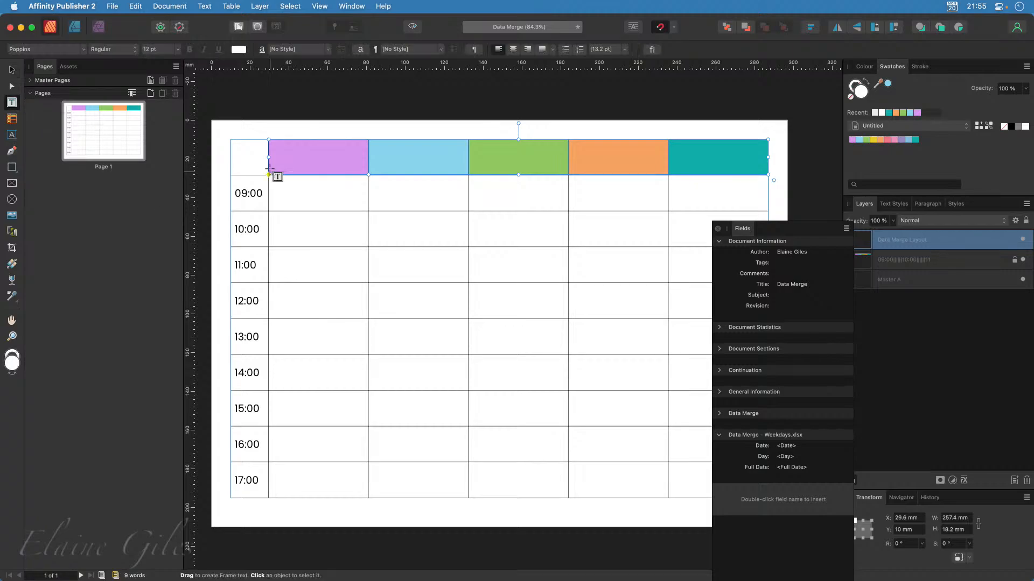
pyautogui.moveTo(276, 145); pyautogui.dragTo(362, 172)
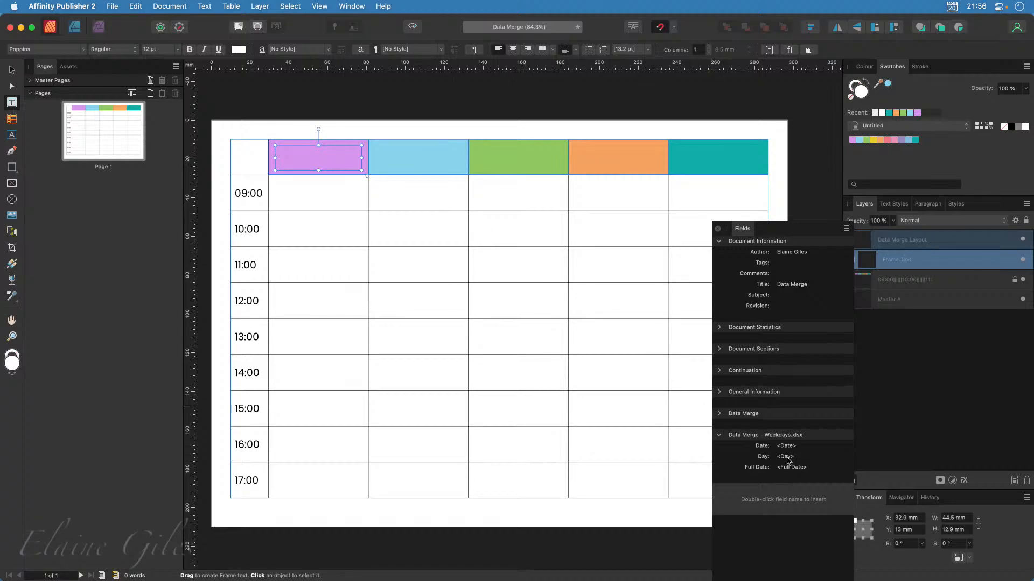
# Insert the Day field with the Full Date field on the line below it, and centre the text in the frame
pyautogui.doubleClick(785, 457)
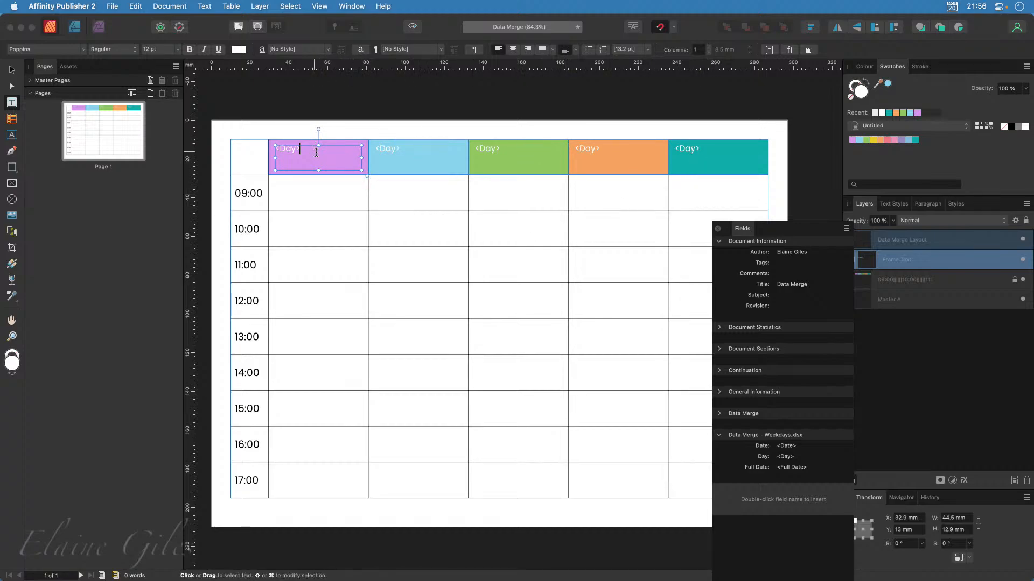
pyautogui.click(513, 49)
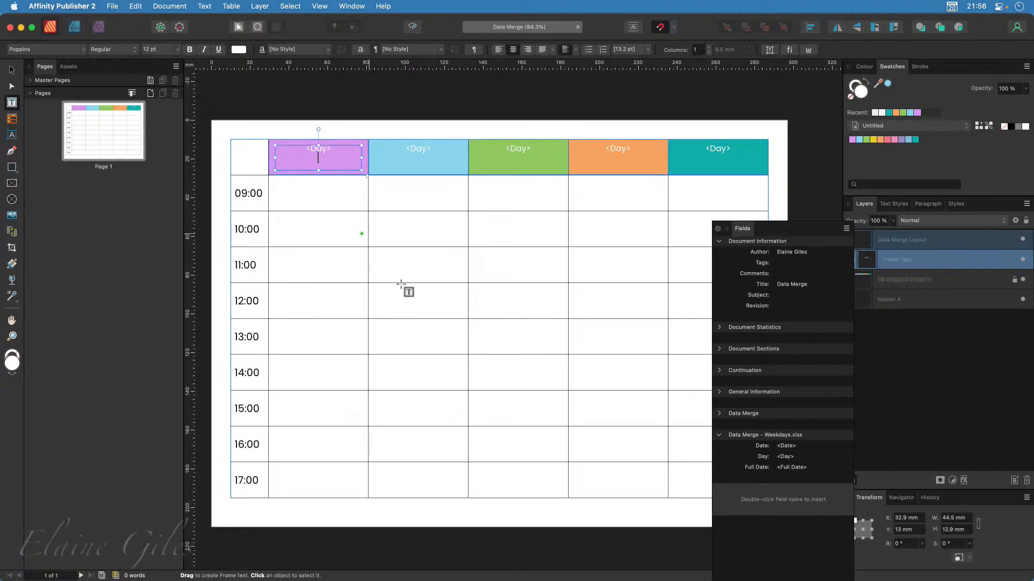
pyautogui.doubleClick(786, 472)
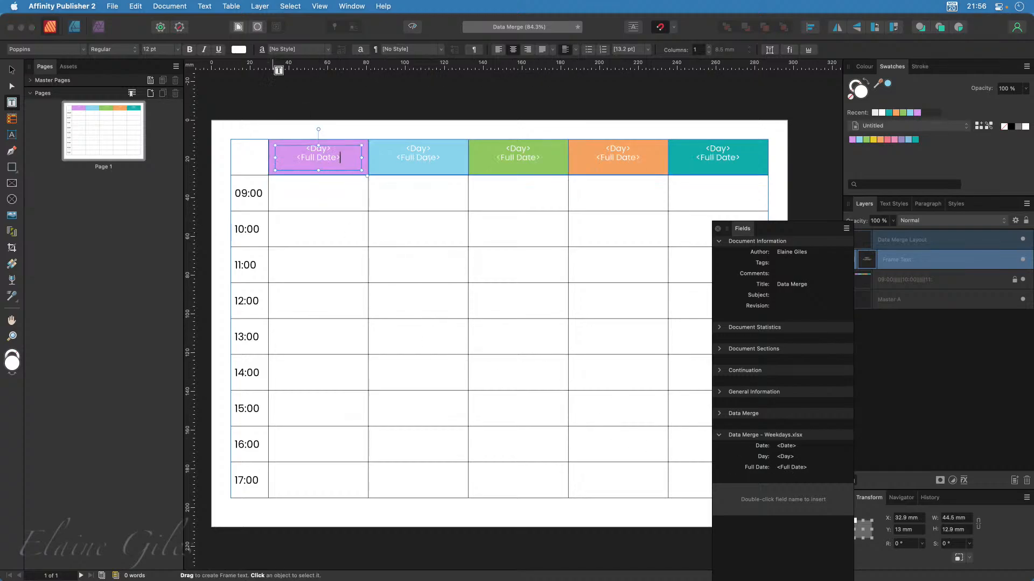
# Set the Day field in the header text frame to 16 pt and deselect the frame
pyautogui.doubleClick(318, 149)
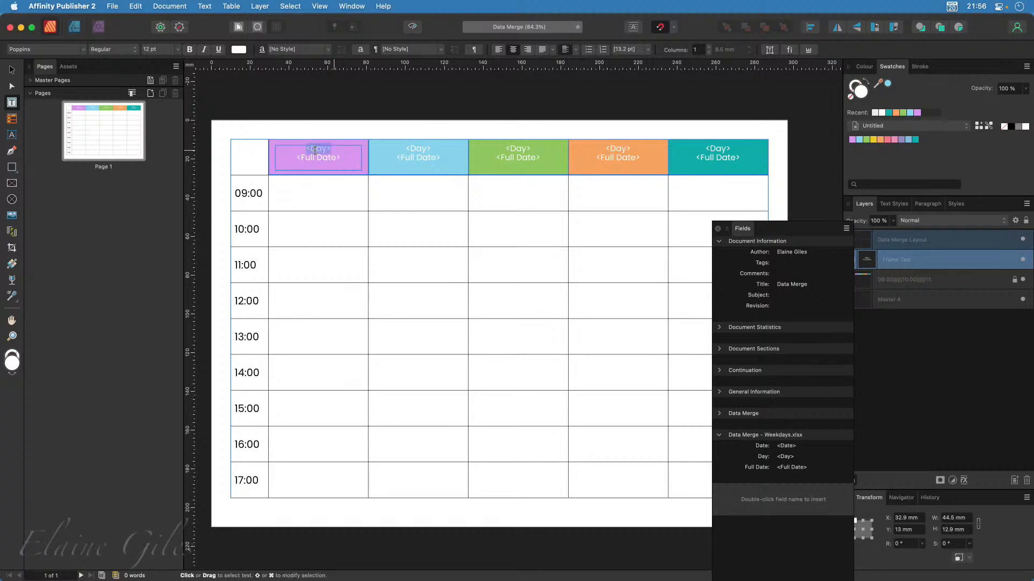
pyautogui.click(177, 49)
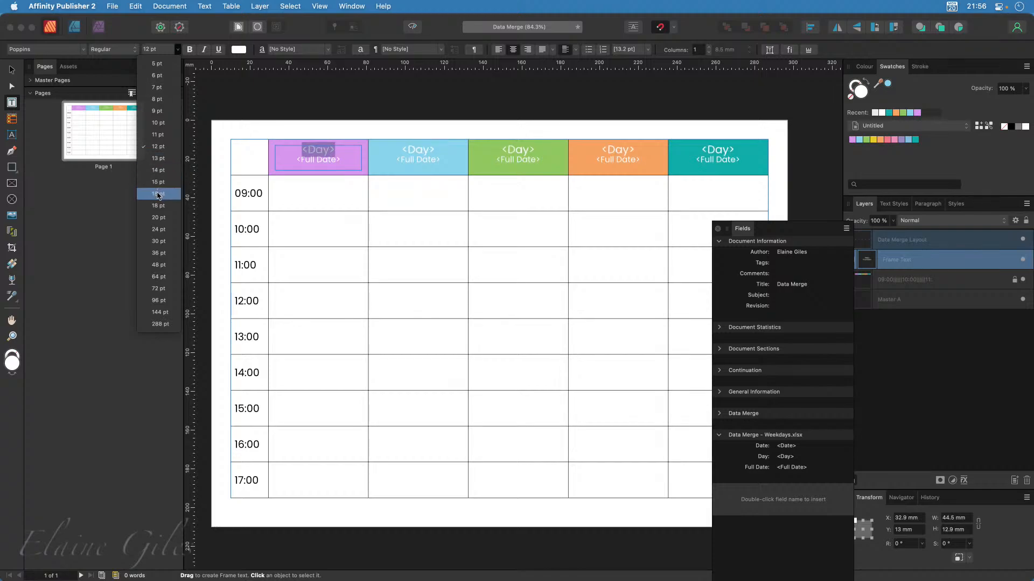
pyautogui.click(159, 196)
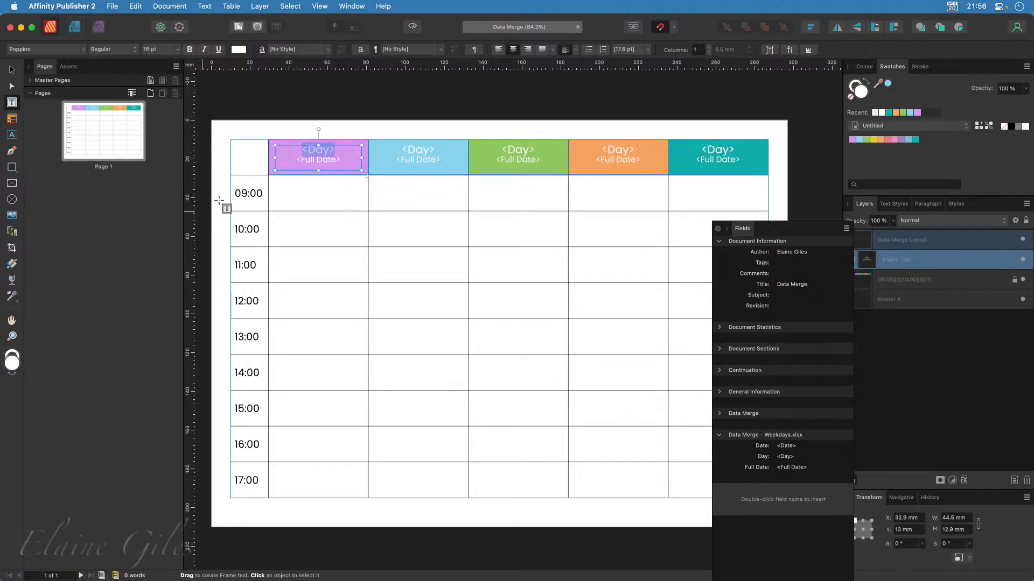
pyautogui.click(350, 162)
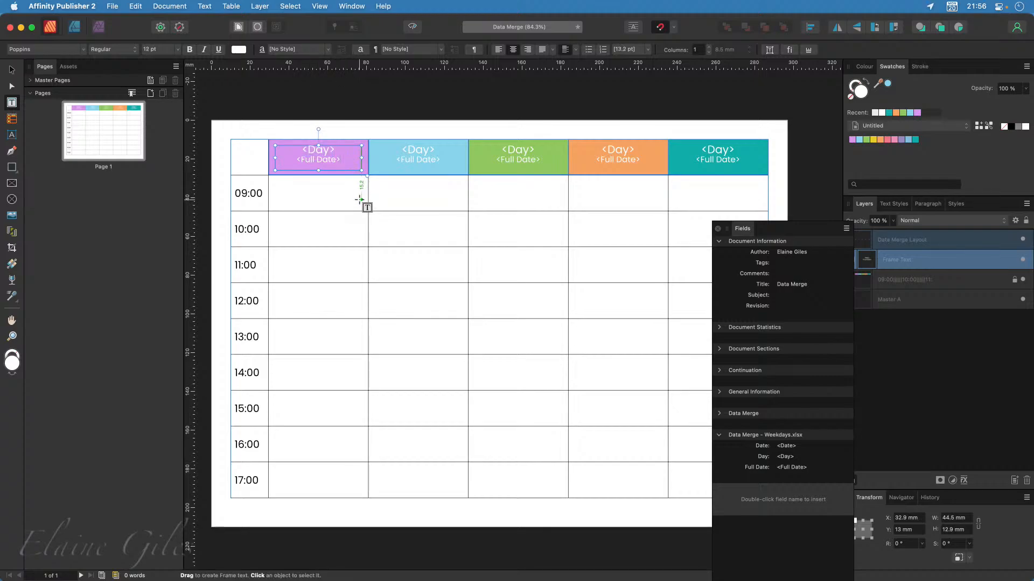
pyautogui.click(12, 70)
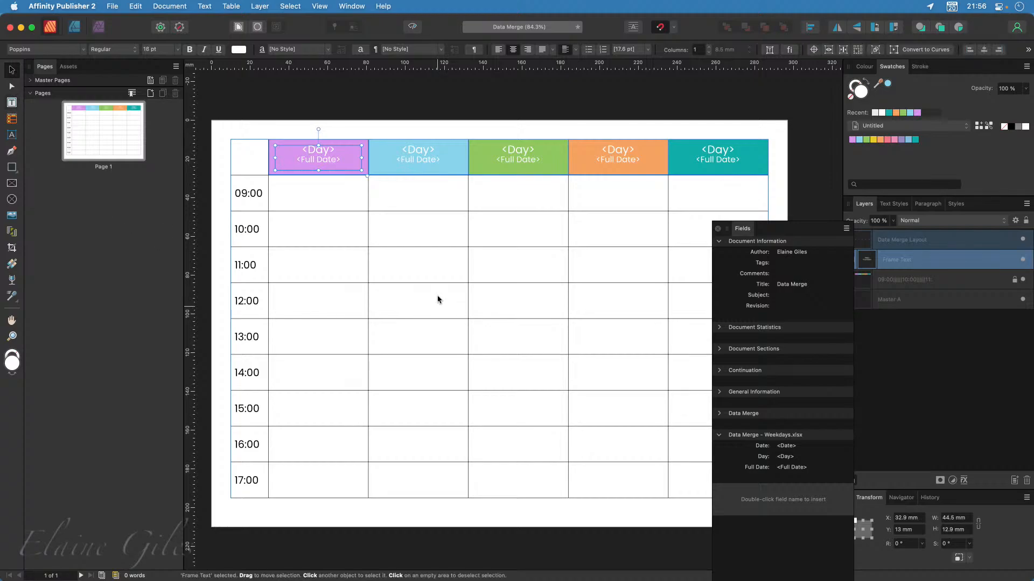
pyautogui.click(381, 116)
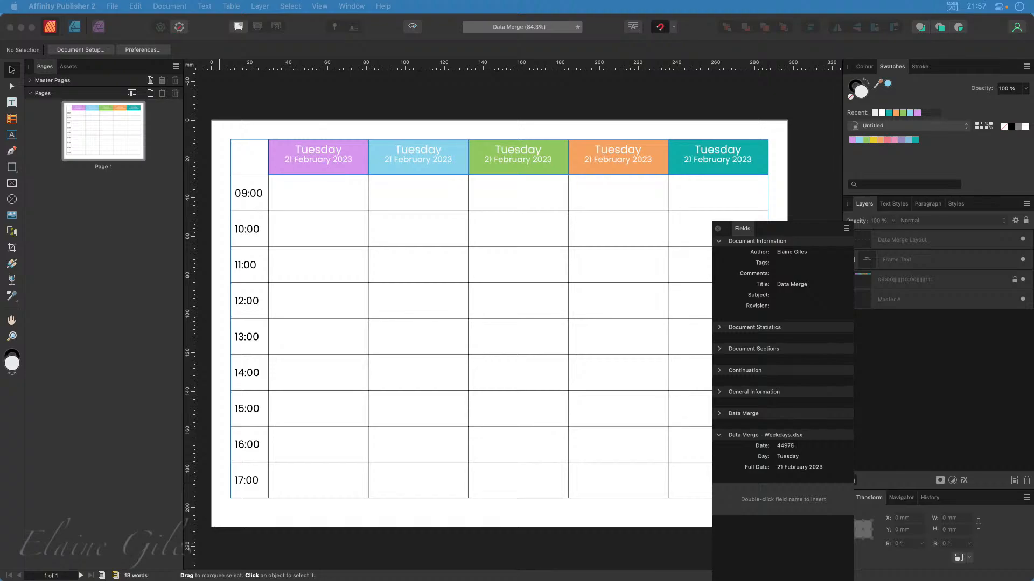
# Preview the header fields with successive records of Weekdays.xlsx, advancing from record 2 to record 11
pyautogui.moveTo(0, 371); pyautogui.dragTo(298, 297)
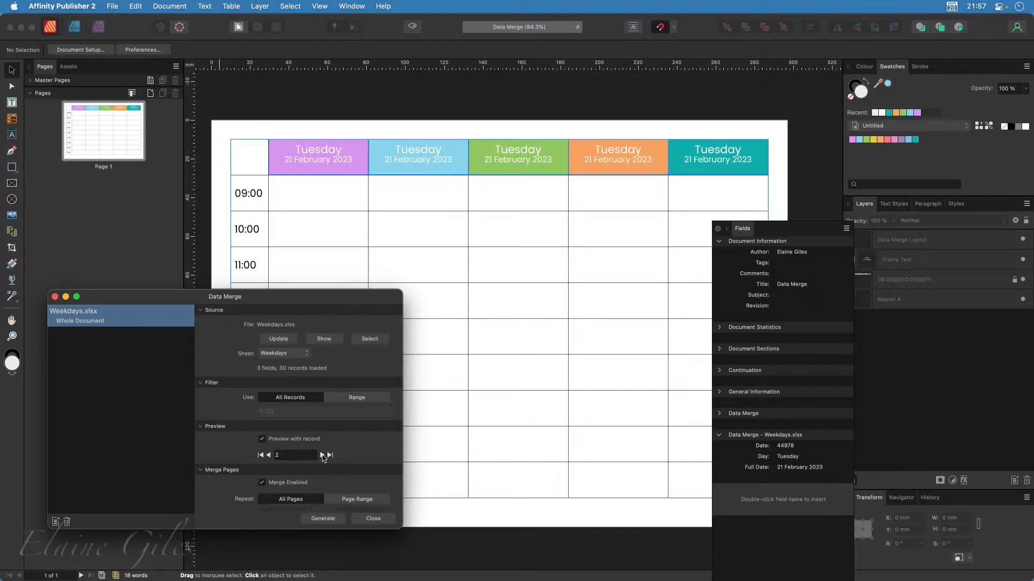
pyautogui.click(323, 455)
pyautogui.click(323, 456)
pyautogui.click(322, 455)
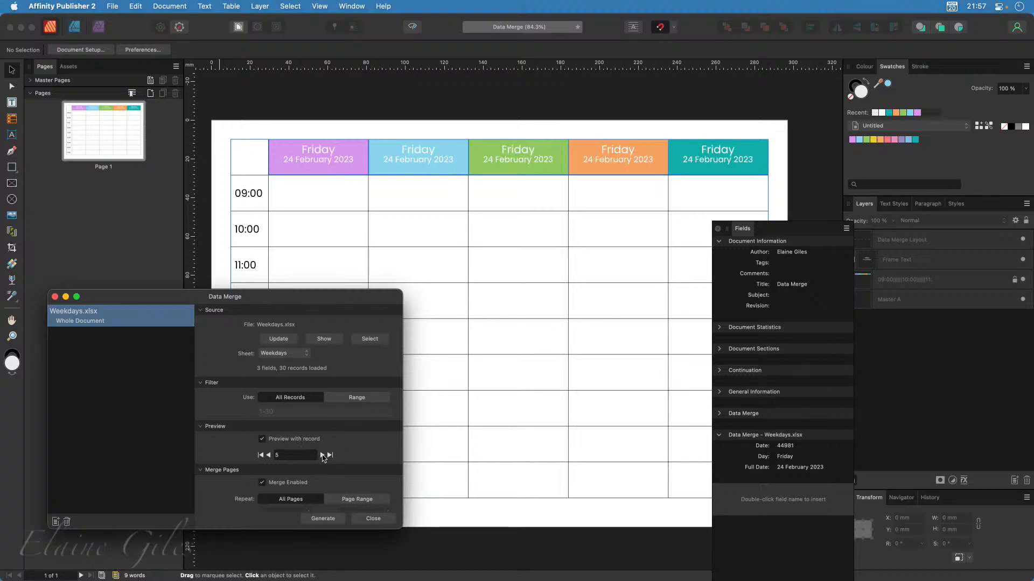
pyautogui.click(323, 455)
pyautogui.click(323, 455)
pyautogui.click(322, 455)
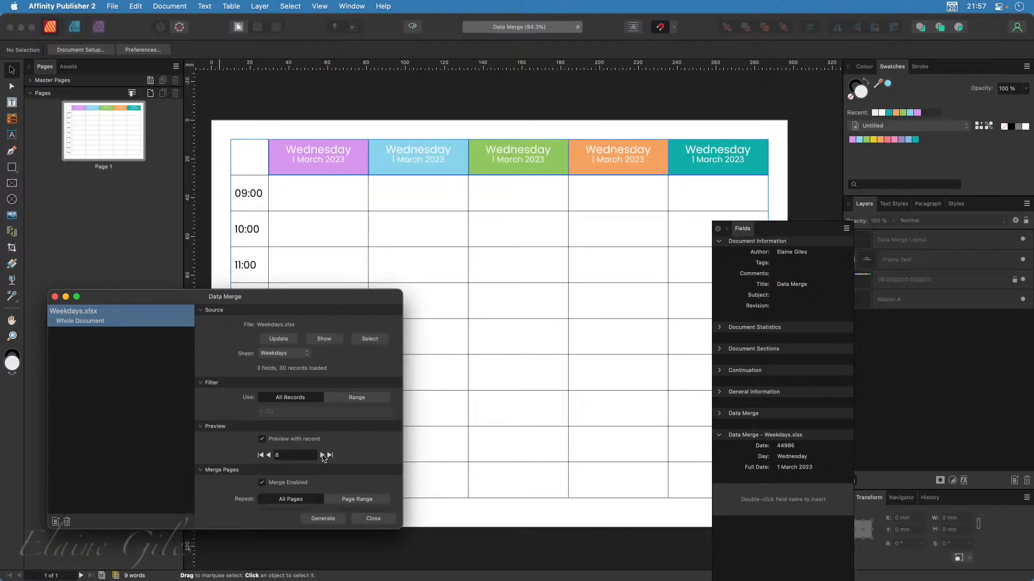
pyautogui.click(322, 456)
pyautogui.click(322, 456)
pyautogui.click(323, 455)
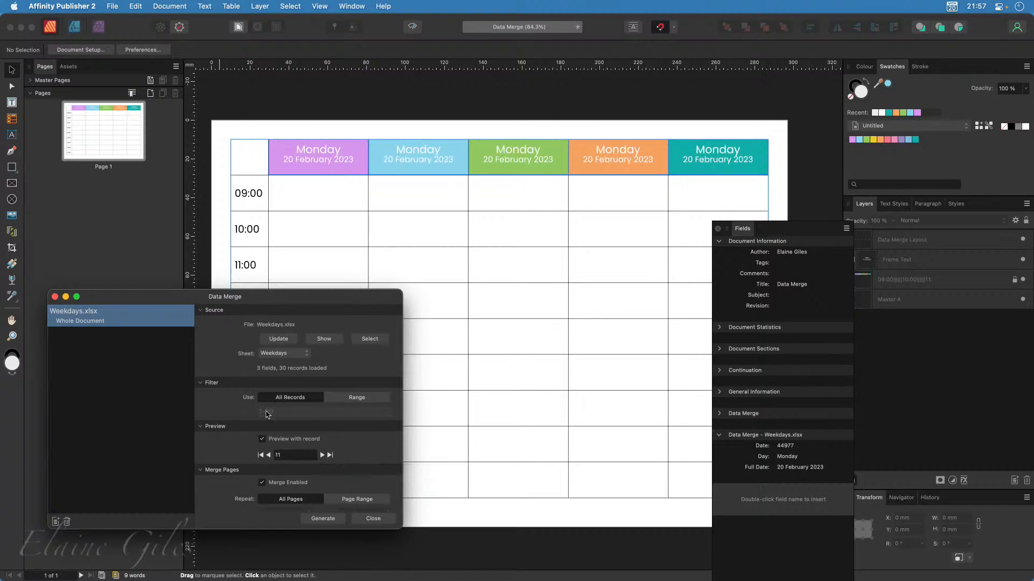
# Turn off the record preview and generate the merged document from all records
pyautogui.click(262, 439)
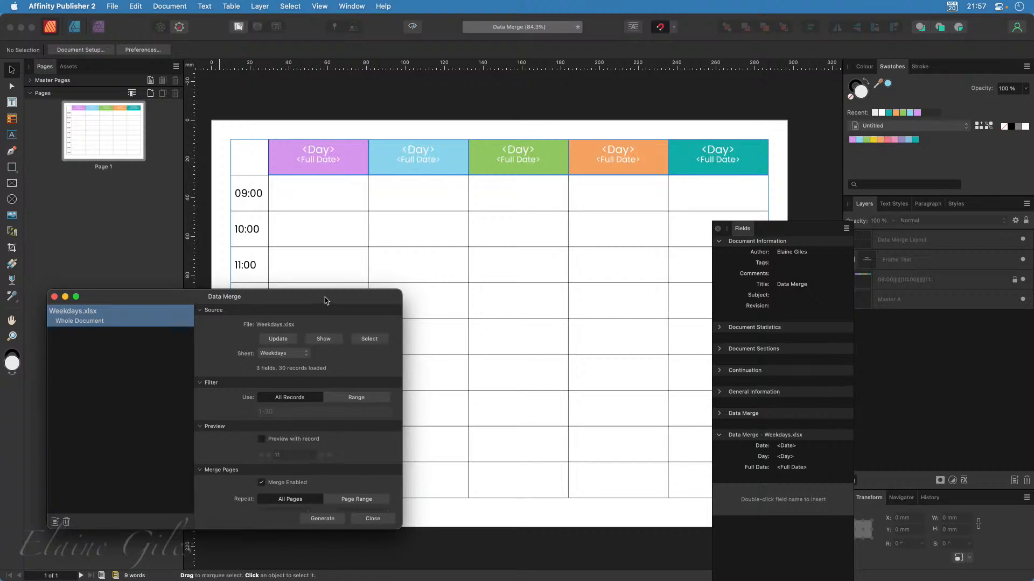
pyautogui.moveTo(325, 297); pyautogui.dragTo(0, 219)
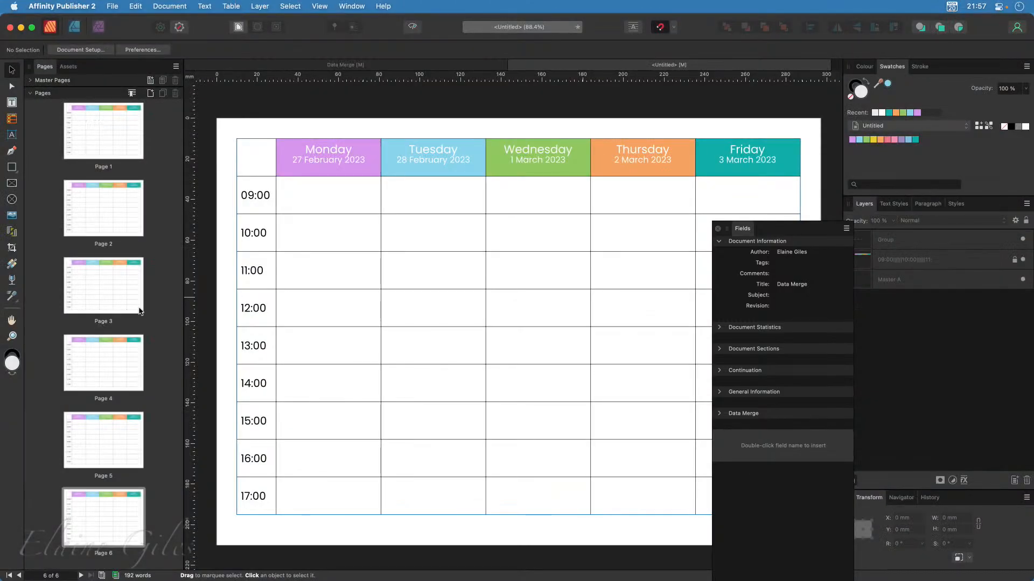
# Review the weekday and date headings on the merged timetable pages, from page 1 to page 6
pyautogui.click(120, 131)
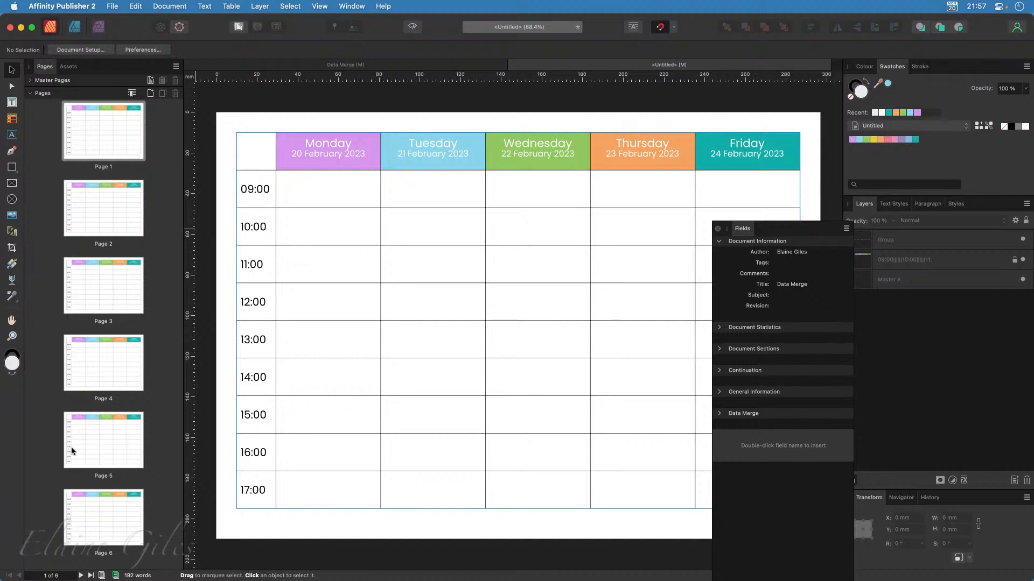
pyautogui.click(98, 515)
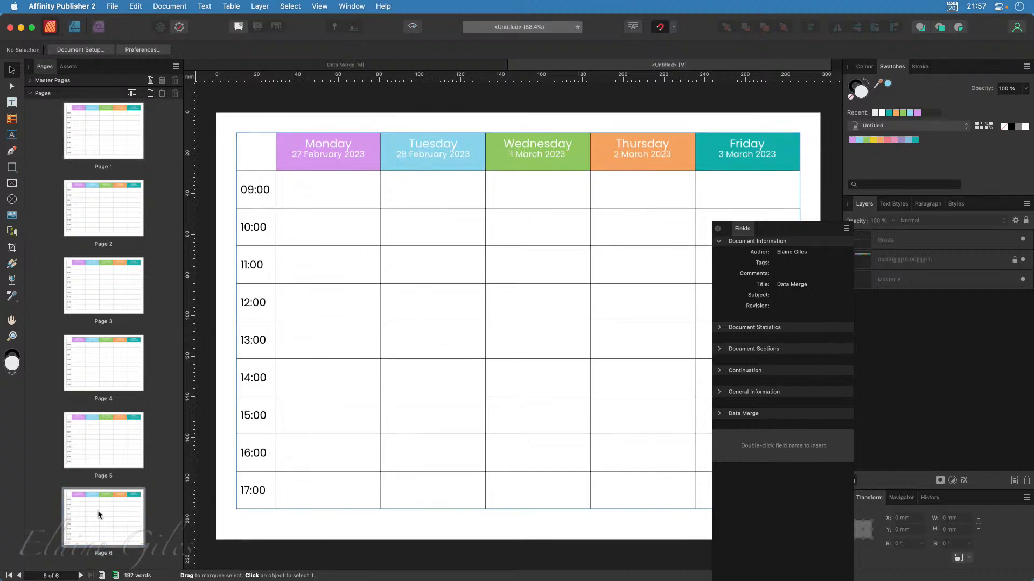
pyautogui.click(109, 457)
pyautogui.click(114, 348)
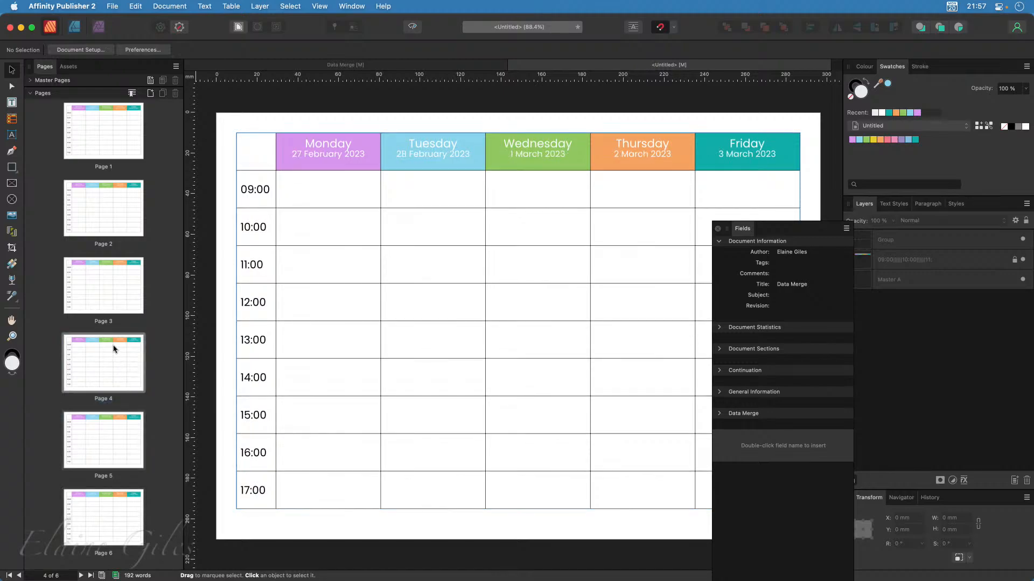
pyautogui.click(106, 275)
pyautogui.click(107, 222)
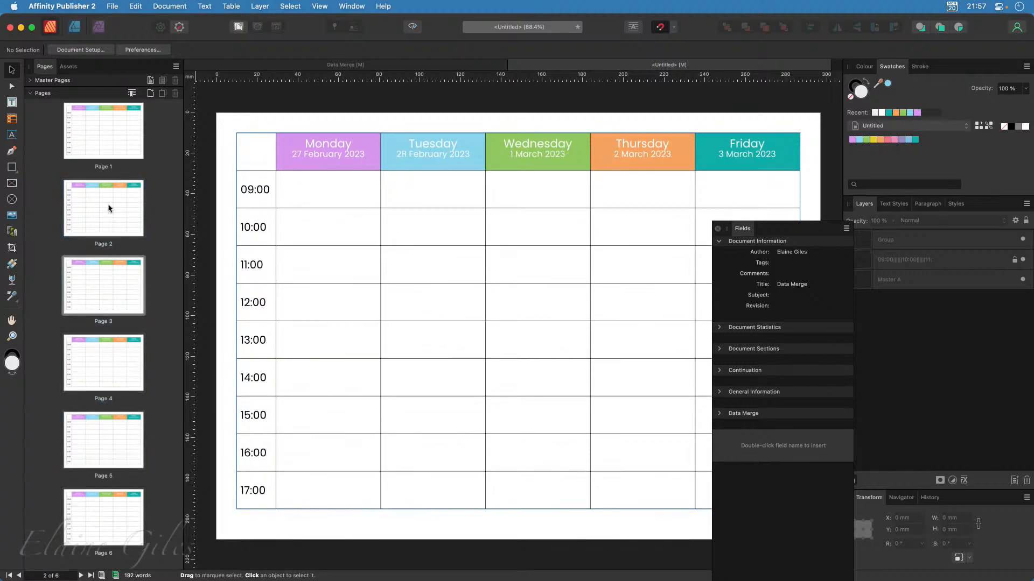
pyautogui.click(112, 150)
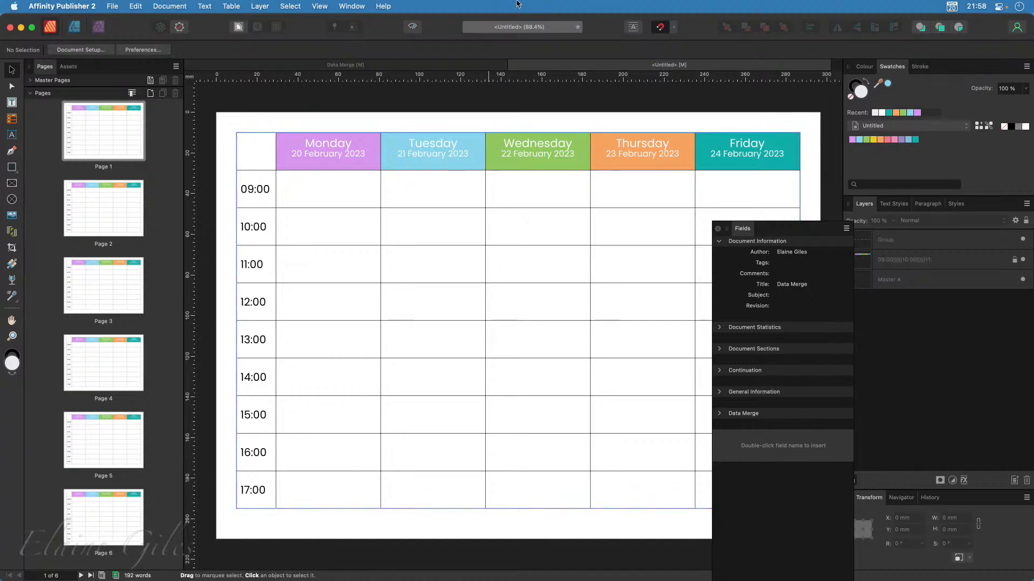
# Save the merged timetable document as Data Merged and close it
pyautogui.press('super+s')
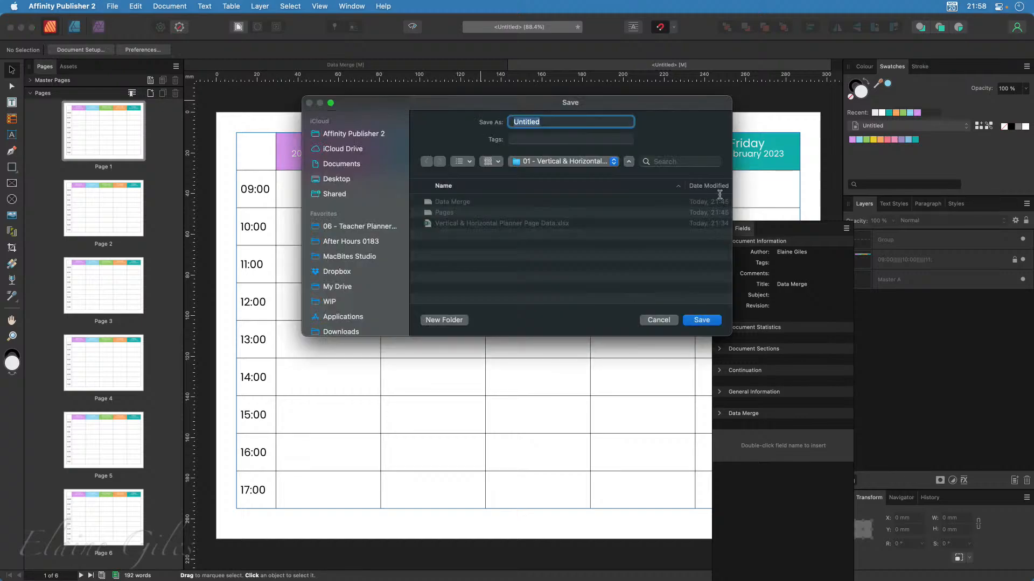
pyautogui.write('Data Merged')
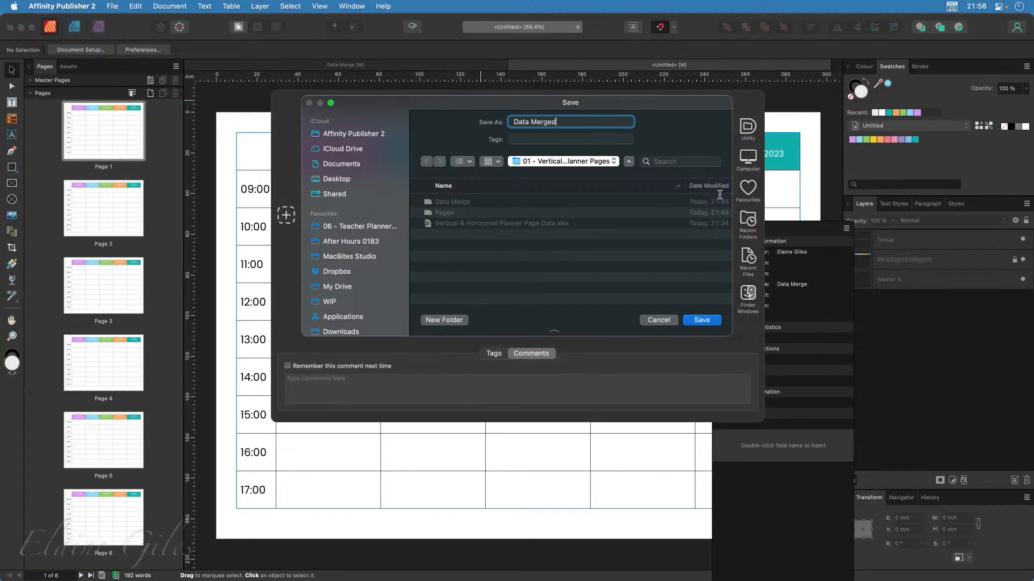
pyautogui.press('Return')
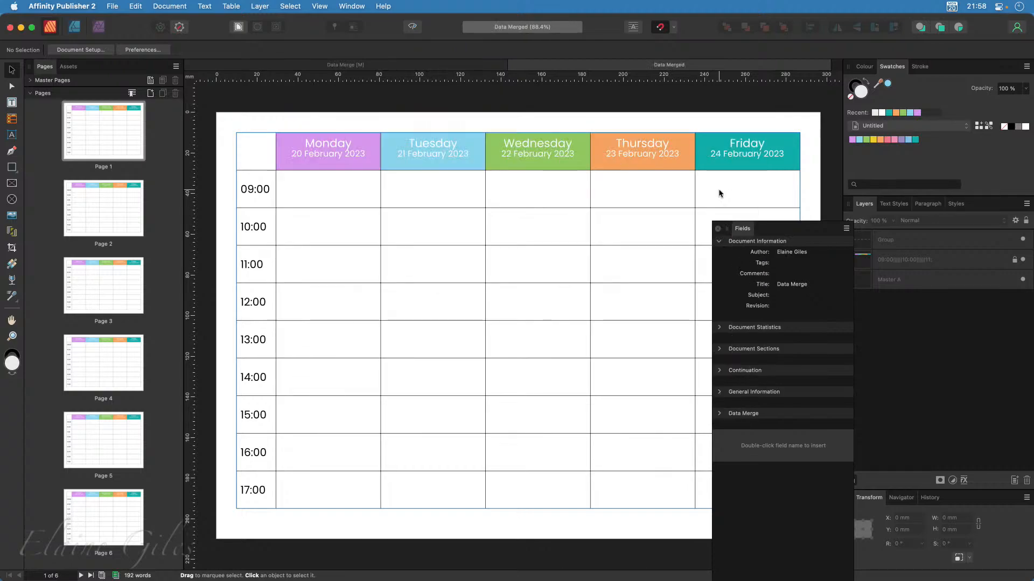
pyautogui.press('super+w')
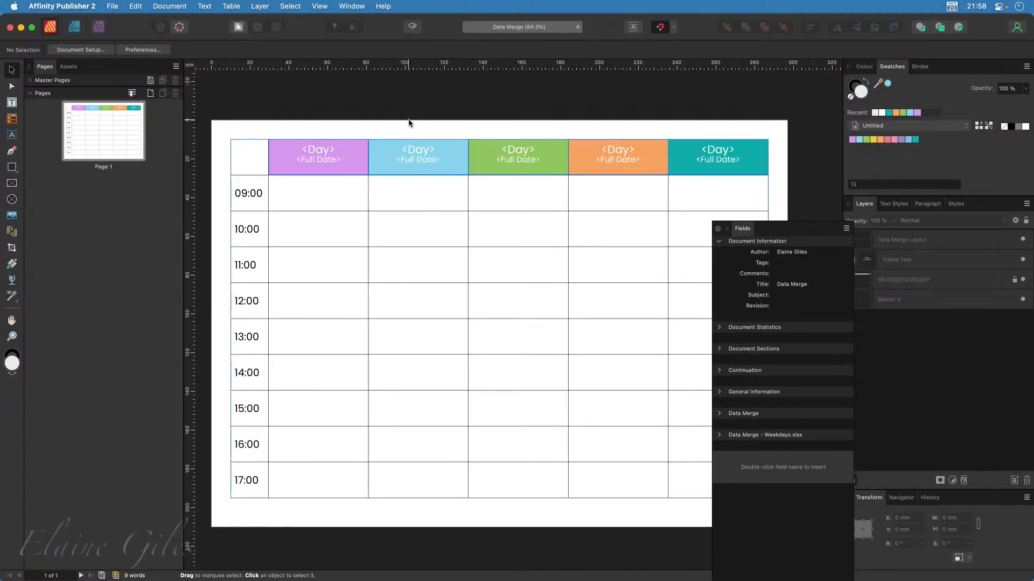
# Save and close the Data Merge source document, and move the floating Fields palette out of the workspace
pyautogui.press('super+s')
pyautogui.press('super+w')
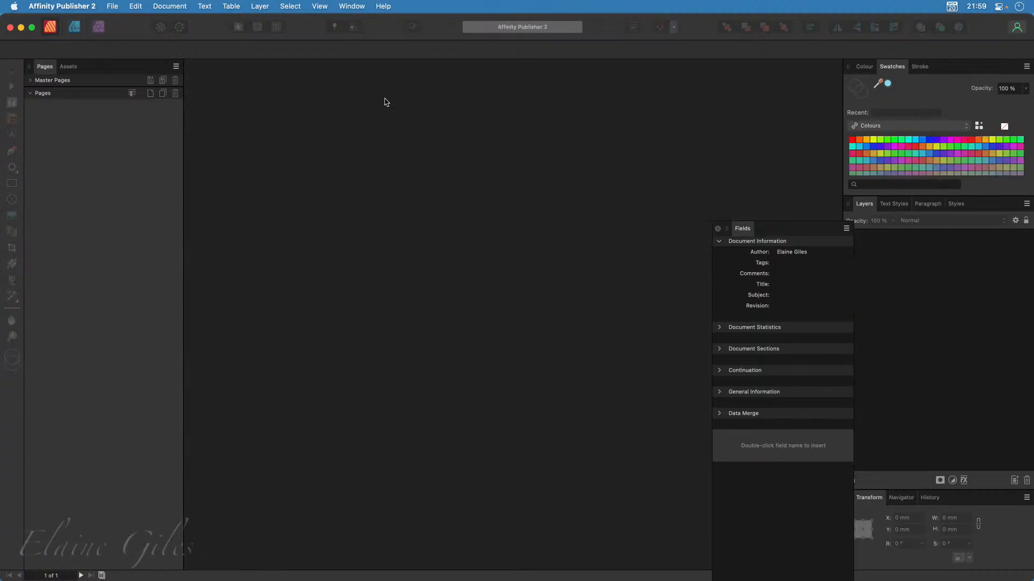
pyautogui.moveTo(798, 229); pyautogui.dragTo(1033, 318)
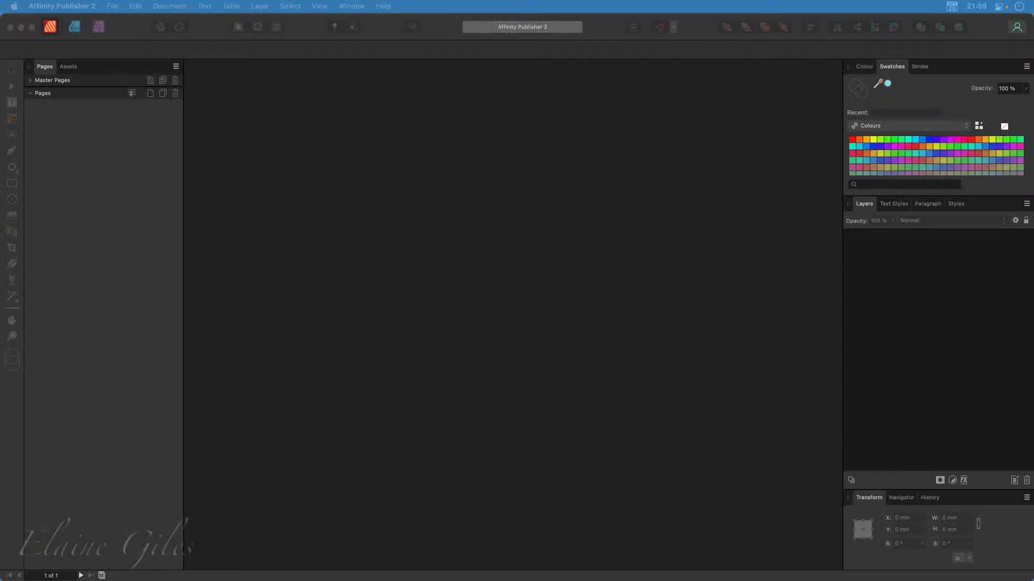
# Create a new portrait document from the A4 - 10mm Margins preset, 210 × 297 mm
pyautogui.click(446, 211)
pyautogui.click(111, 5)
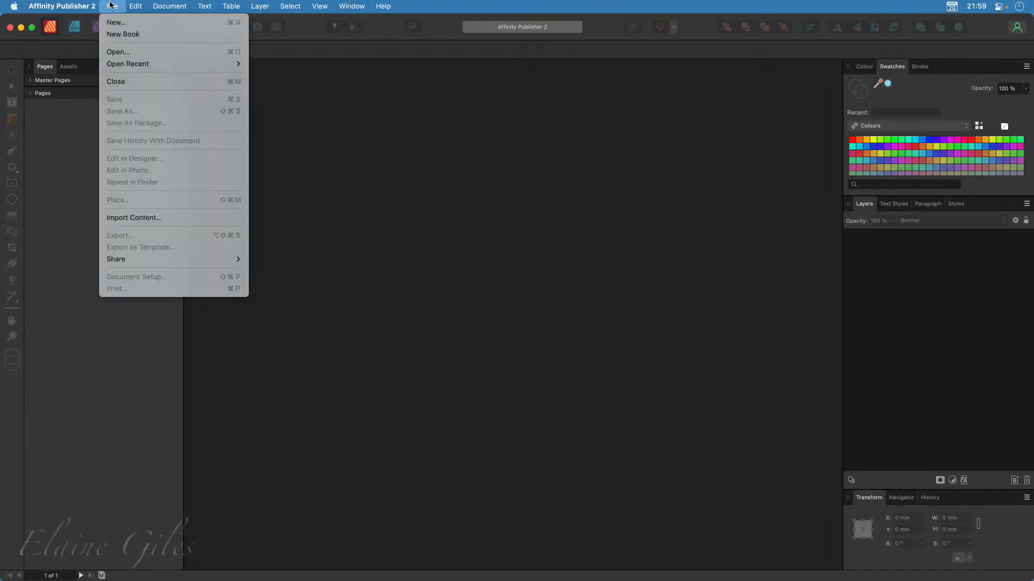
pyautogui.click(114, 23)
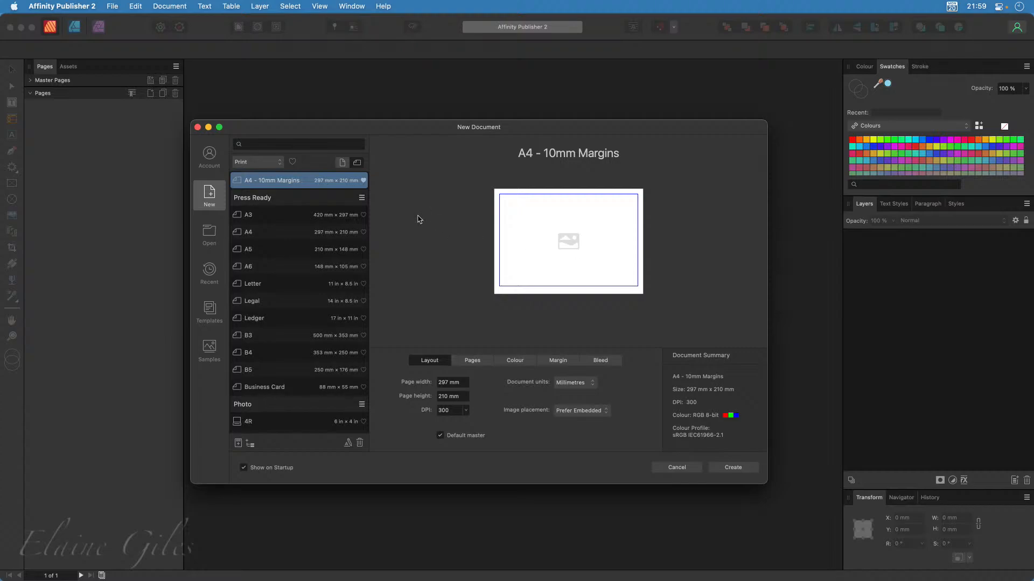
pyautogui.click(344, 162)
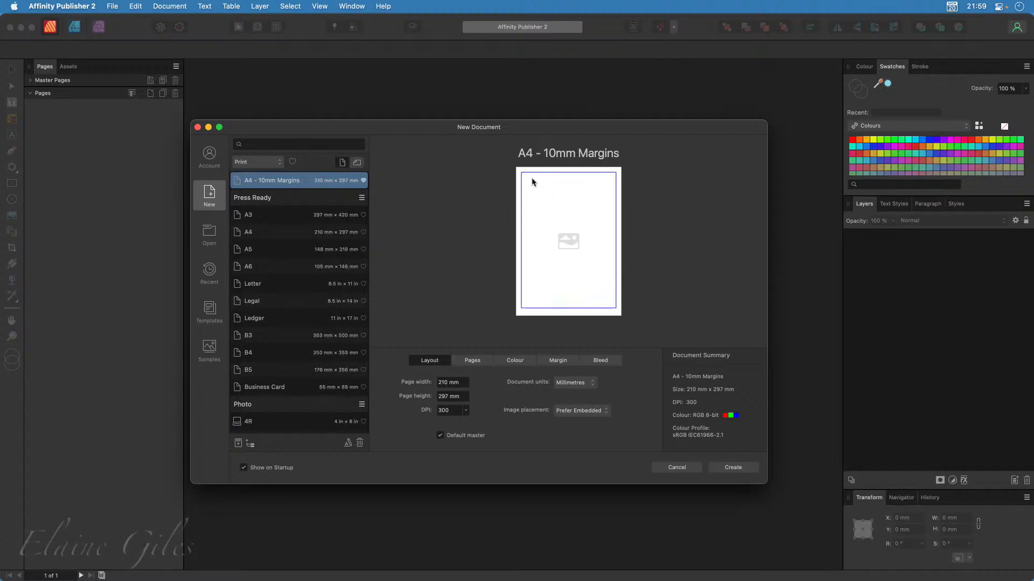
pyautogui.click(729, 467)
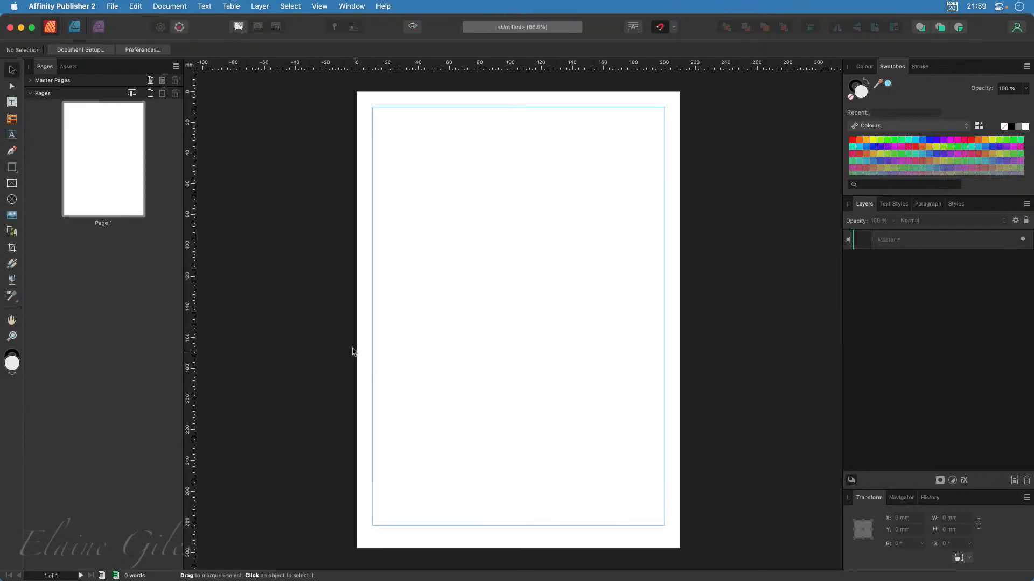
# Draw a 190 × 272 mm table filling the page margins and extend it to eight columns
pyautogui.click(12, 118)
pyautogui.moveTo(368, 105); pyautogui.dragTo(664, 525)
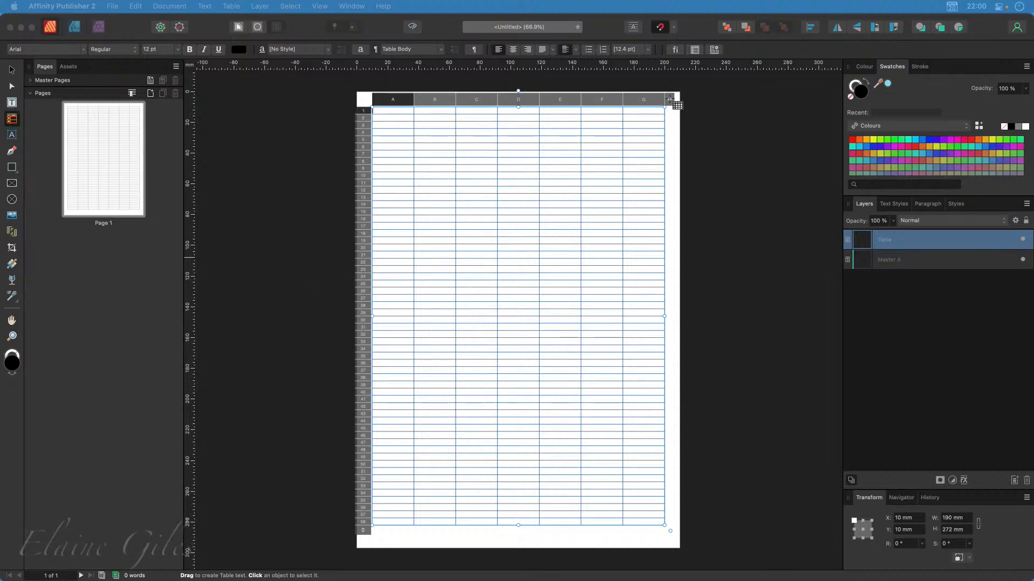
pyautogui.moveTo(670, 102); pyautogui.dragTo(707, 106)
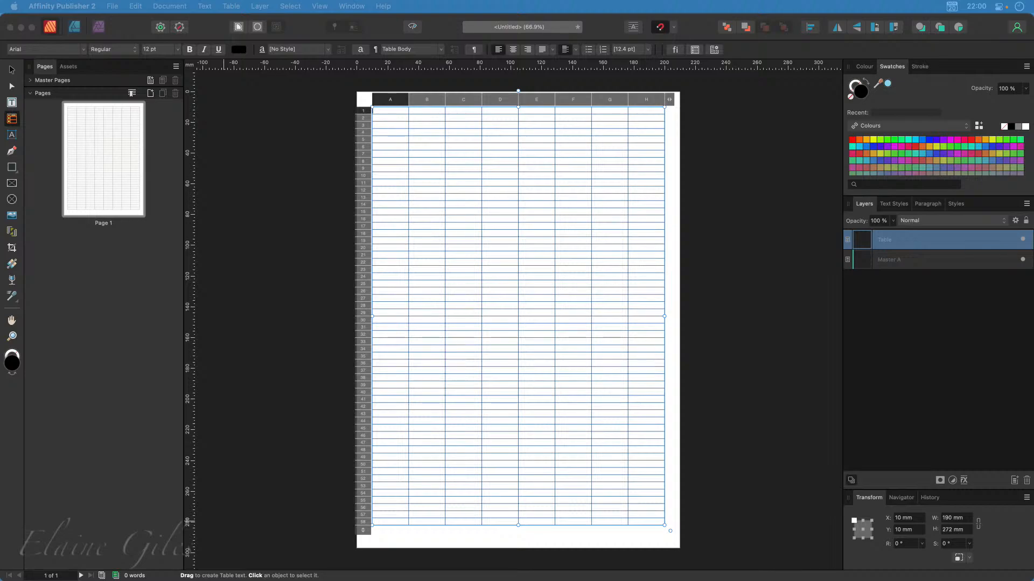
# Check the length of the Students list in Excel and set the table's row count to 20 in Affinity Publisher
pyautogui.press('super+Tab')
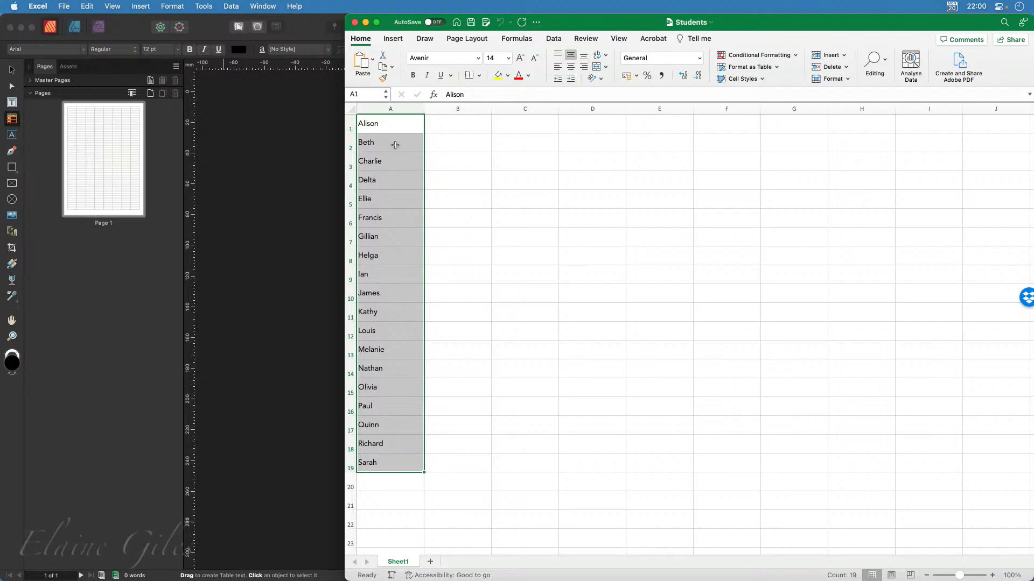
pyautogui.moveTo(593, 27); pyautogui.dragTo(0, 197)
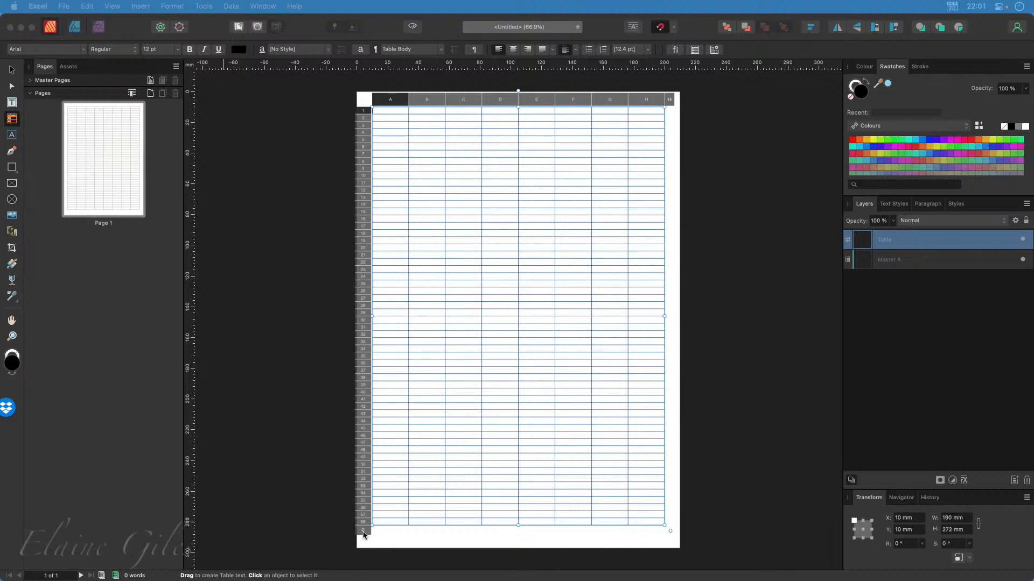
pyautogui.click(364, 535)
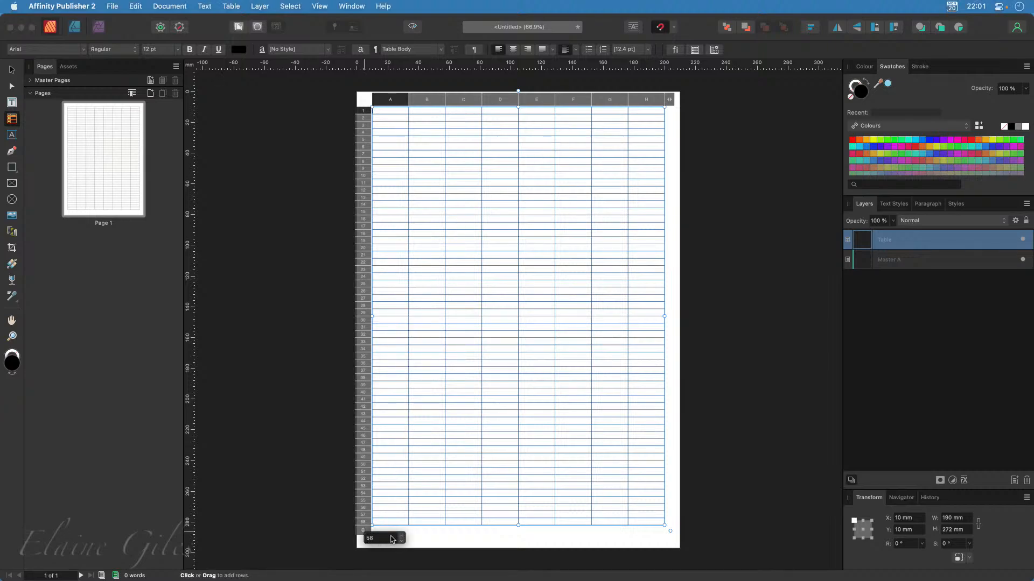
pyautogui.write('20')
pyautogui.press('Return')
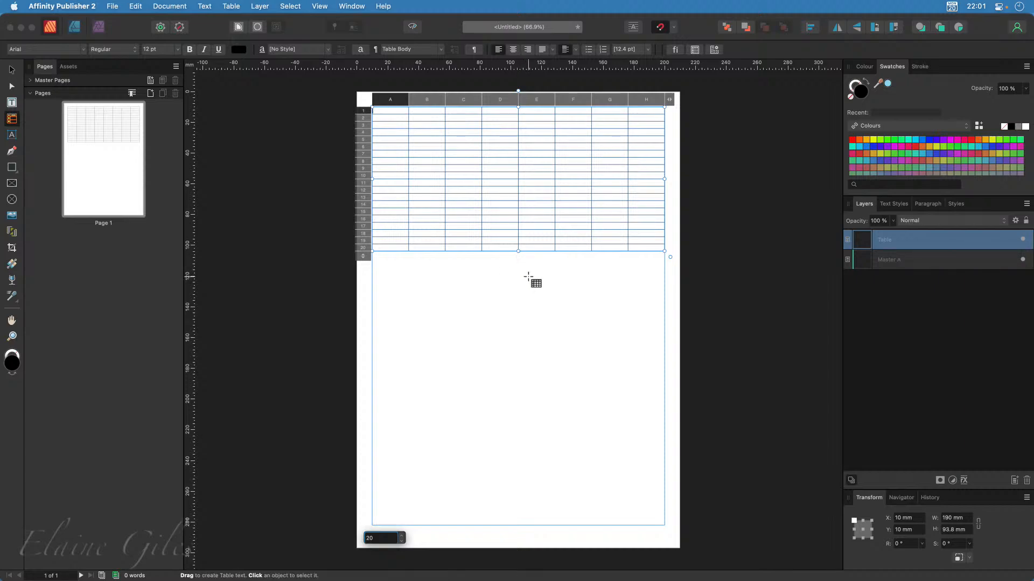
# Stretch the table down to the lower page margin so it is 272 mm high
pyautogui.click(561, 302)
pyautogui.press('Escape')
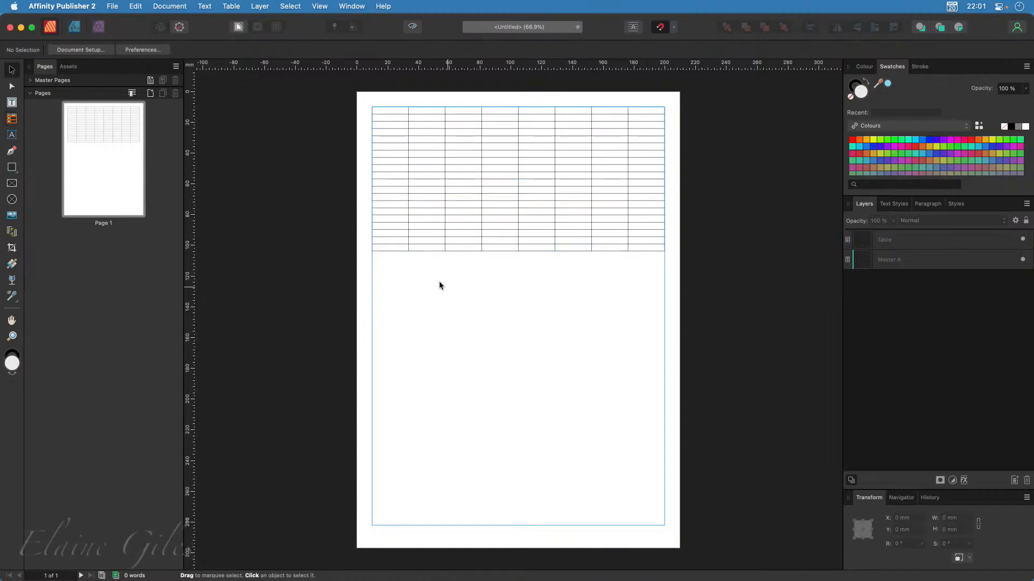
pyautogui.click(525, 228)
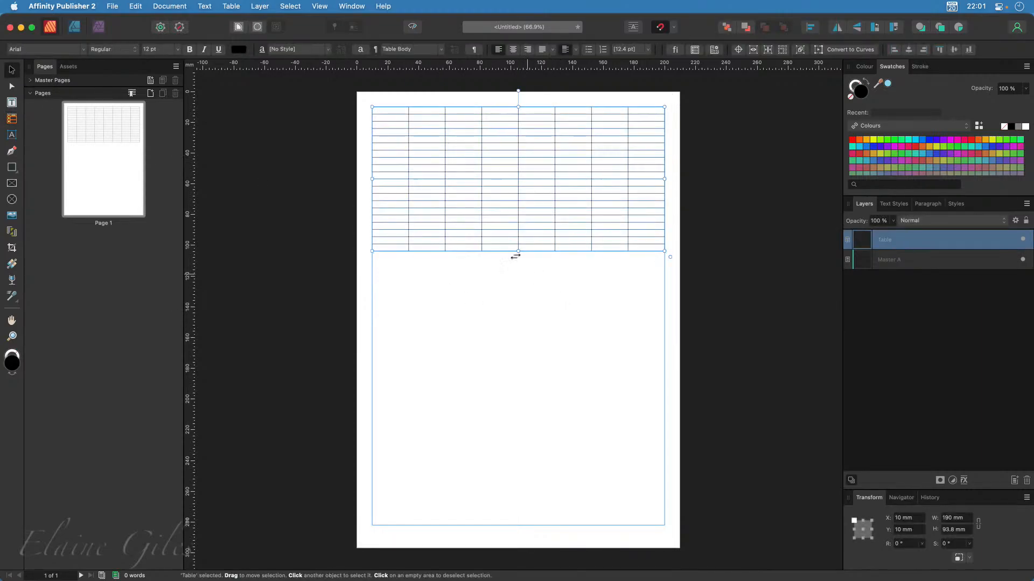
pyautogui.moveTo(519, 252); pyautogui.dragTo(553, 531)
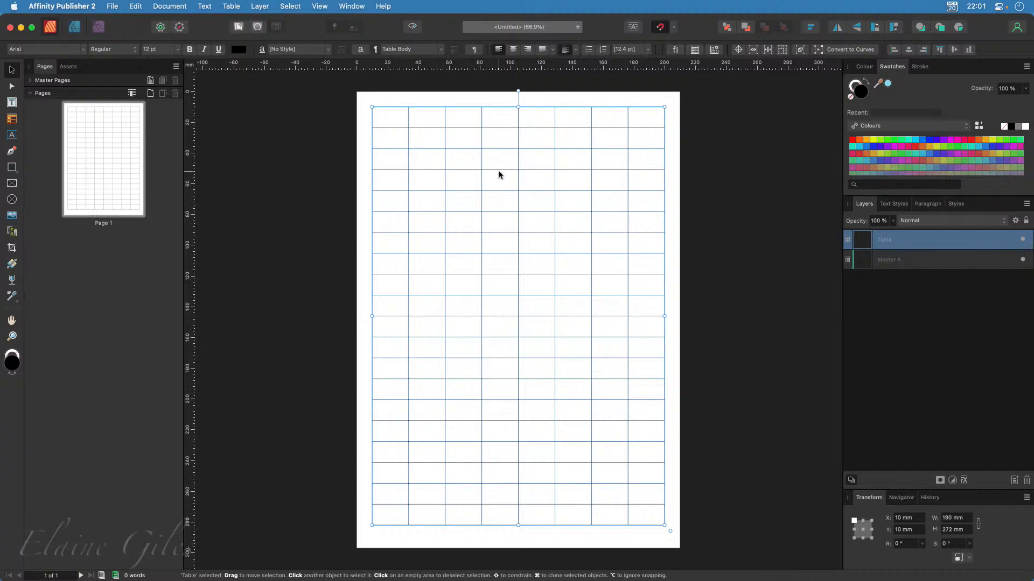
# Make the table's first row about 34 mm high and fit the whole table back to 272 mm in height
pyautogui.doubleClick(431, 121)
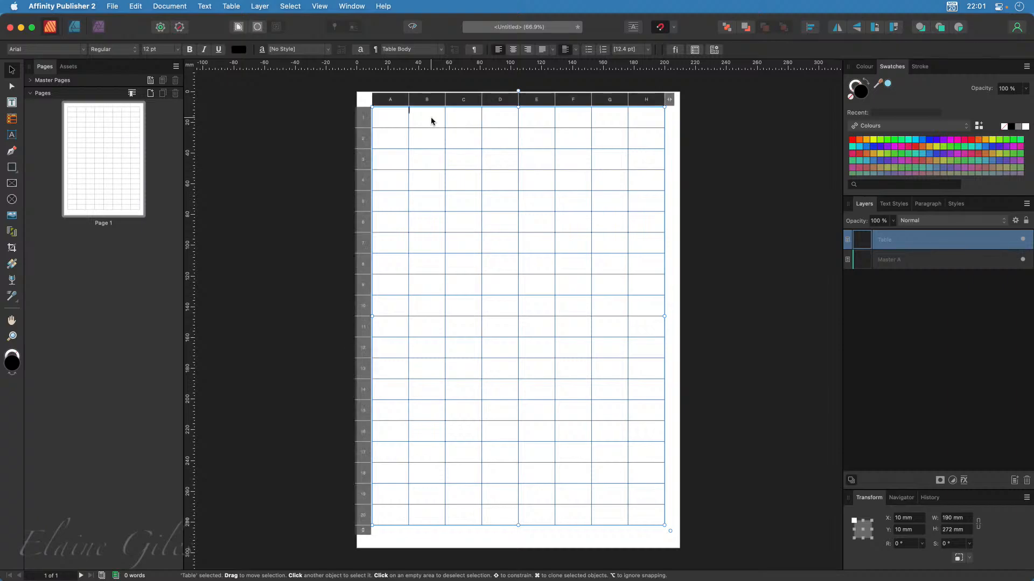
pyautogui.click(364, 120)
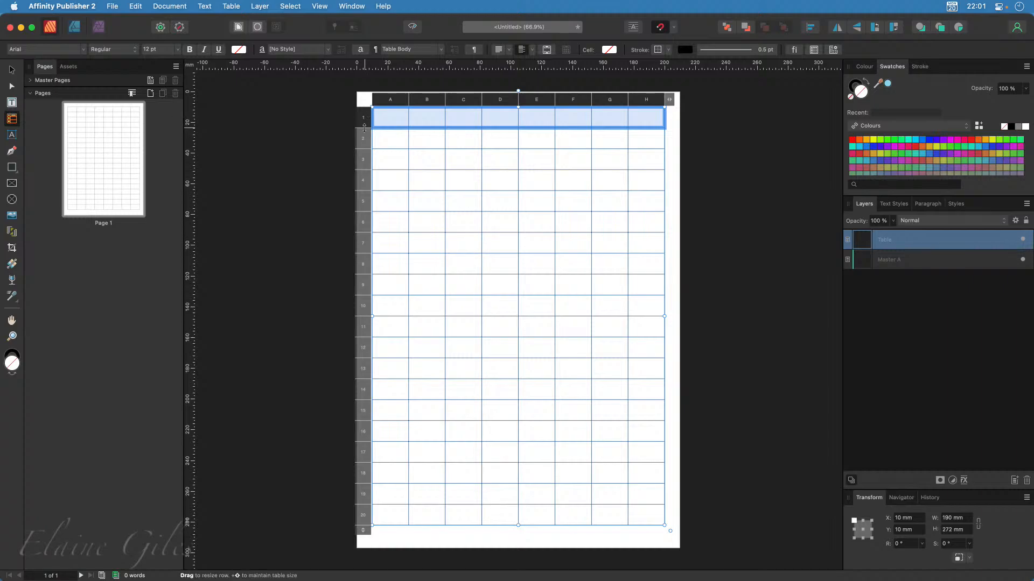
pyautogui.moveTo(364, 128); pyautogui.dragTo(366, 163)
pyautogui.scroll(-2, 608, 355)
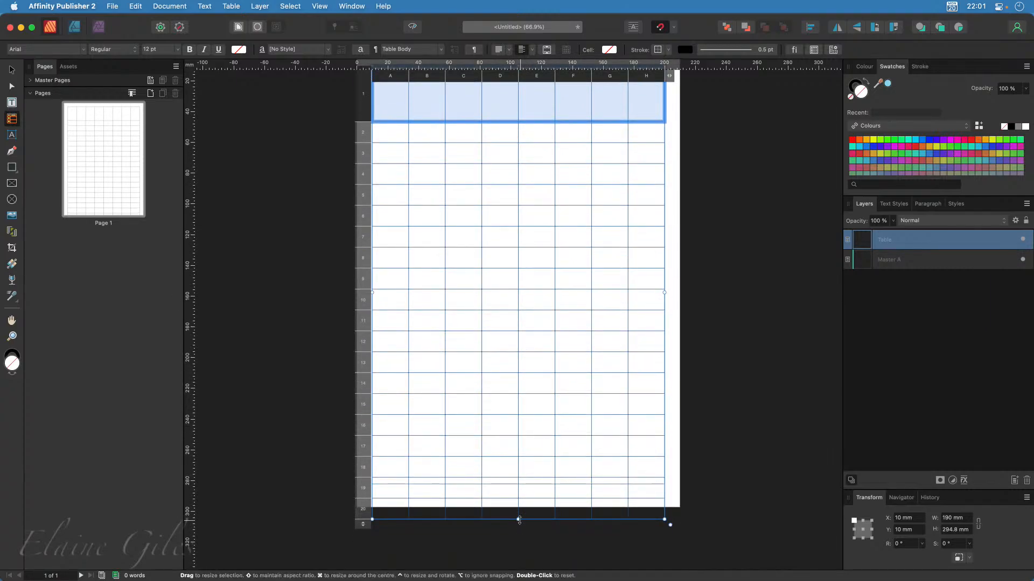
pyautogui.moveTo(518, 519); pyautogui.dragTo(518, 484)
pyautogui.scroll(2, 671, 399)
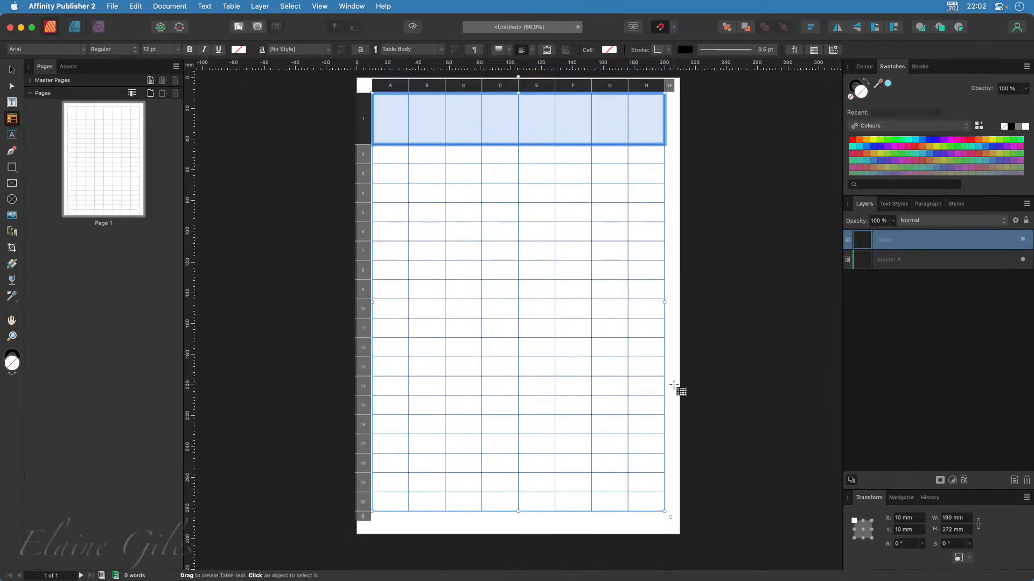
pyautogui.scroll(-1, 674, 385)
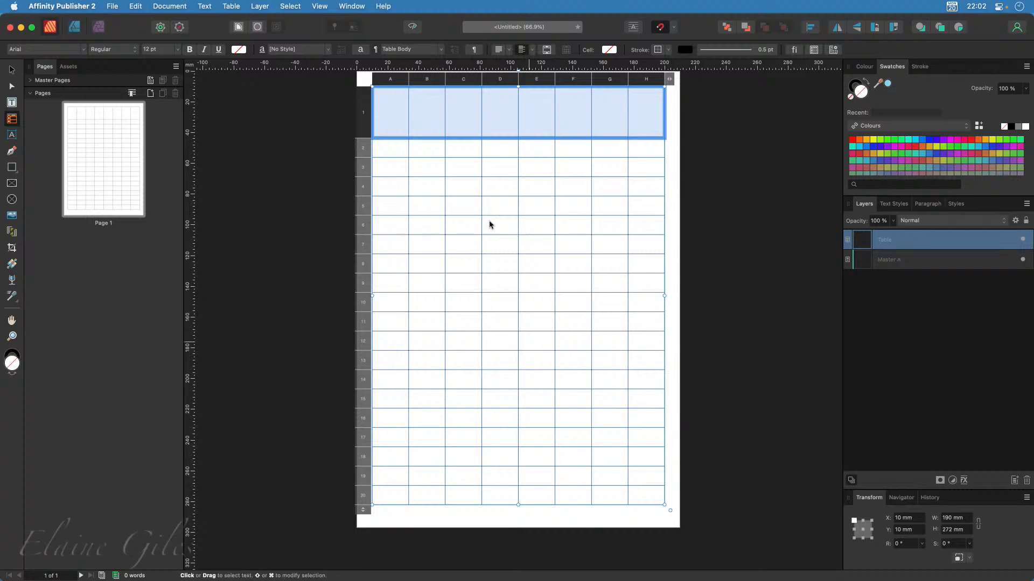
# Widen the table's first column to about 53 mm and narrow the second and third columns
pyautogui.click(392, 81)
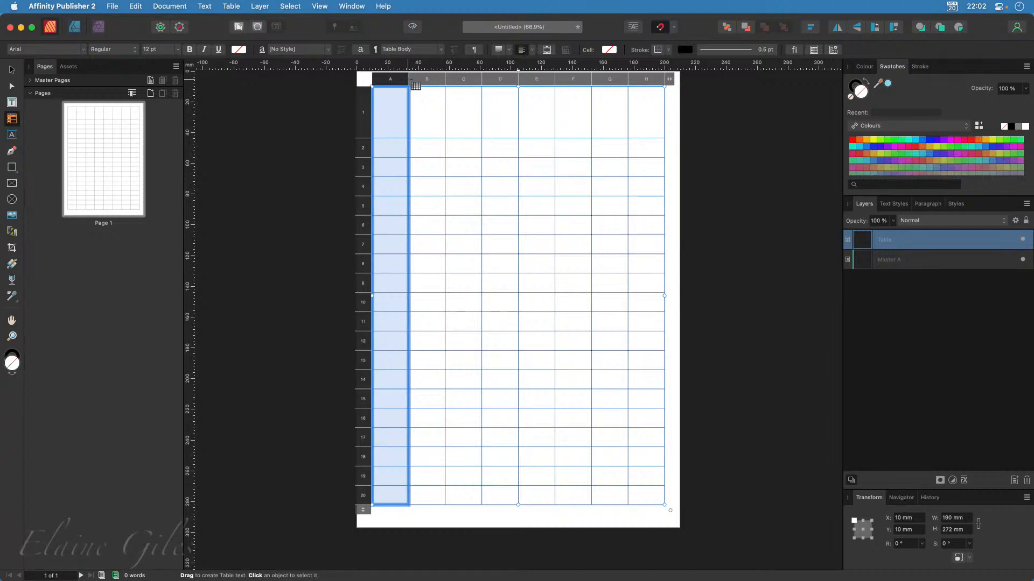
pyautogui.moveTo(409, 79); pyautogui.dragTo(435, 80)
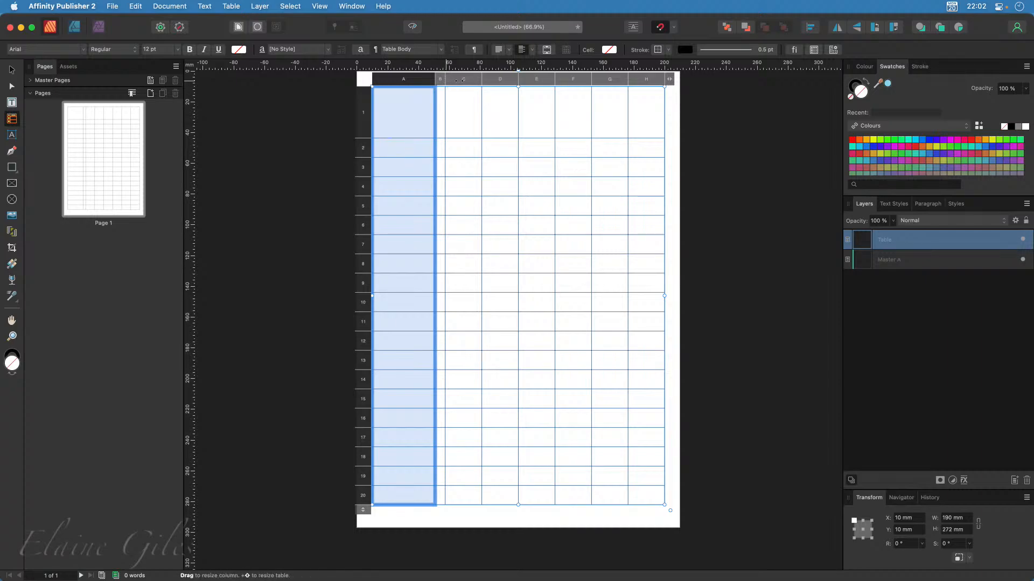
pyautogui.moveTo(460, 80); pyautogui.dragTo(454, 81)
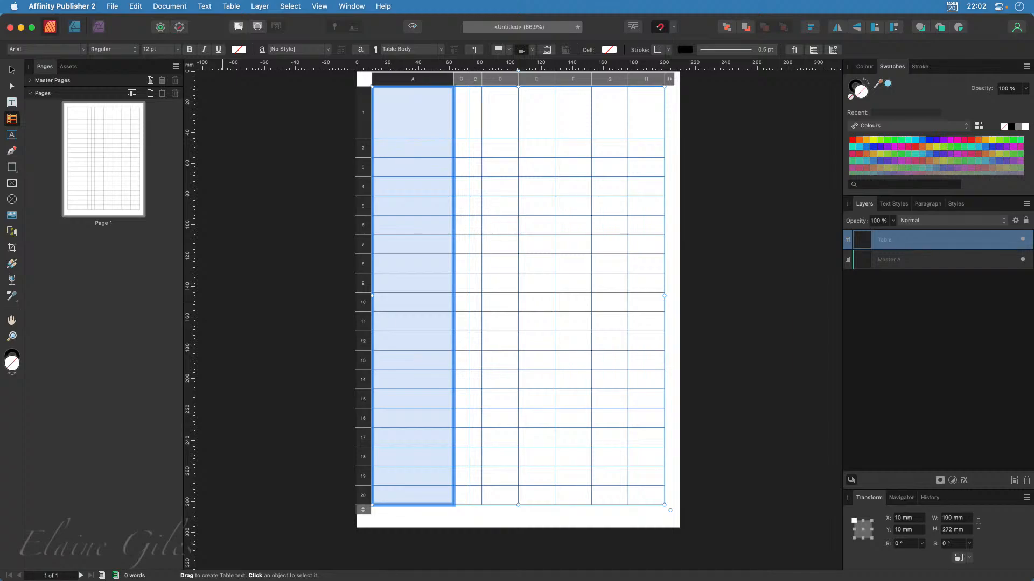
# Bring the table settings into the workspace and set the first column's width to 50 mm
pyautogui.moveTo(1, 337); pyautogui.dragTo(312, 96)
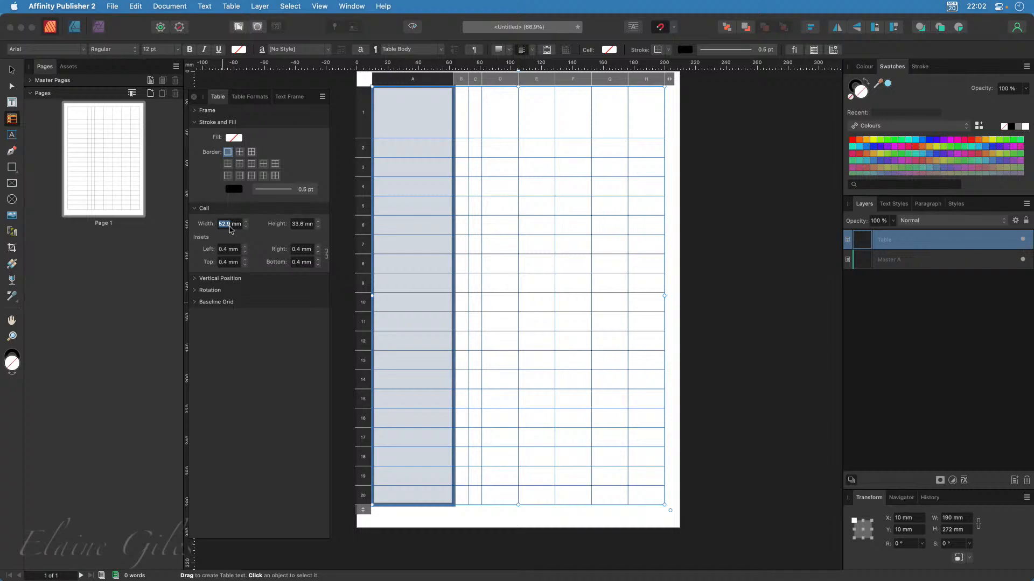
pyautogui.write('0')
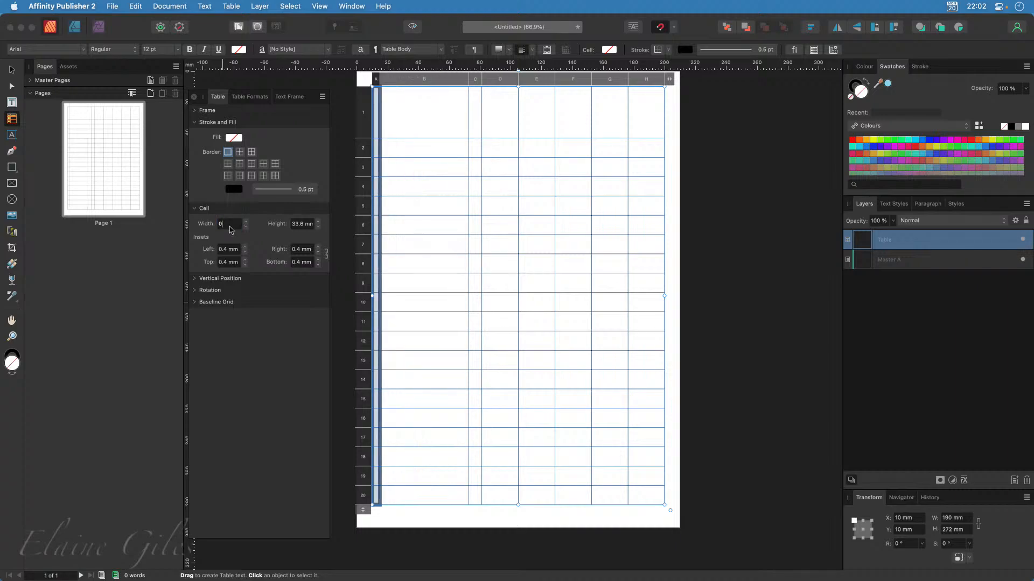
pyautogui.press('BackSpace')
pyautogui.press('Return')
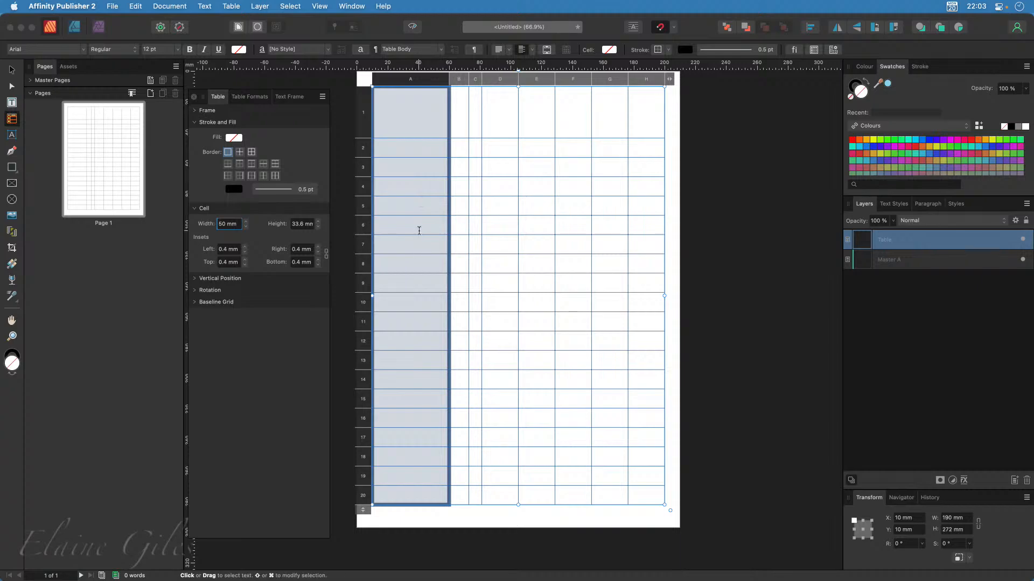
# Distribute columns B to H evenly across the width beside the first column
pyautogui.click(459, 80)
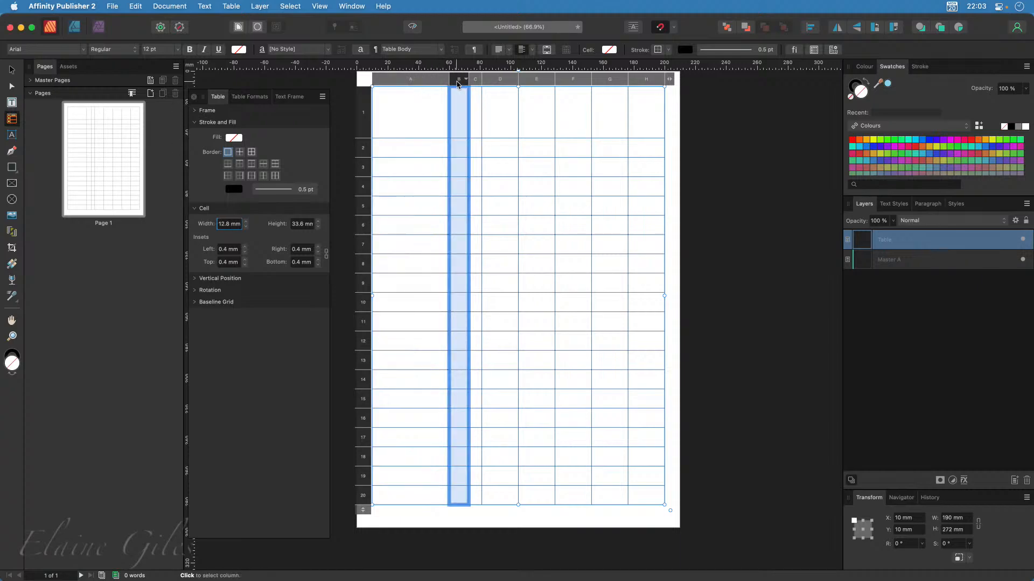
pyautogui.keyDown('shift'); pyautogui.click(645, 79); pyautogui.keyUp('shift')
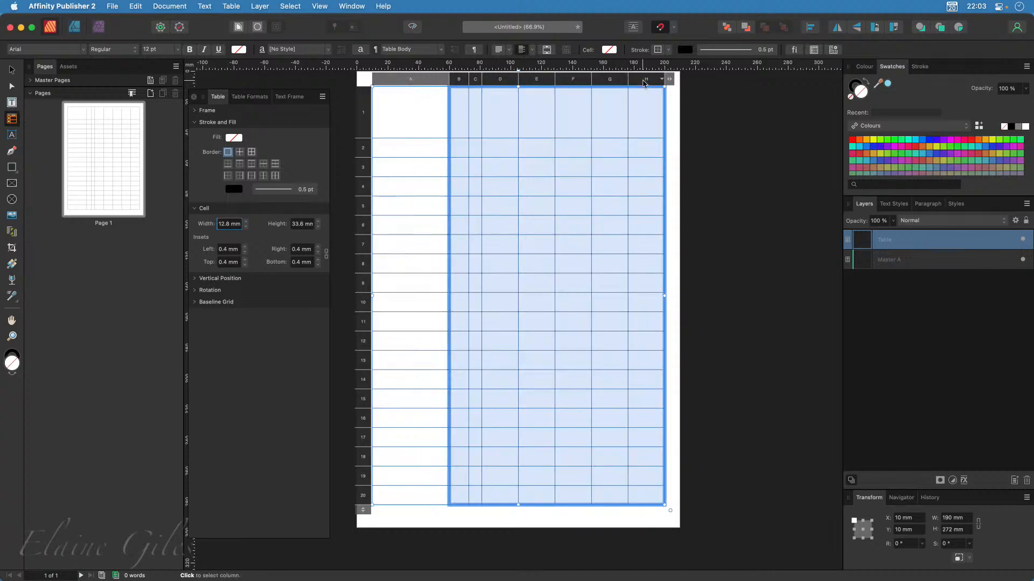
pyautogui.click(459, 80)
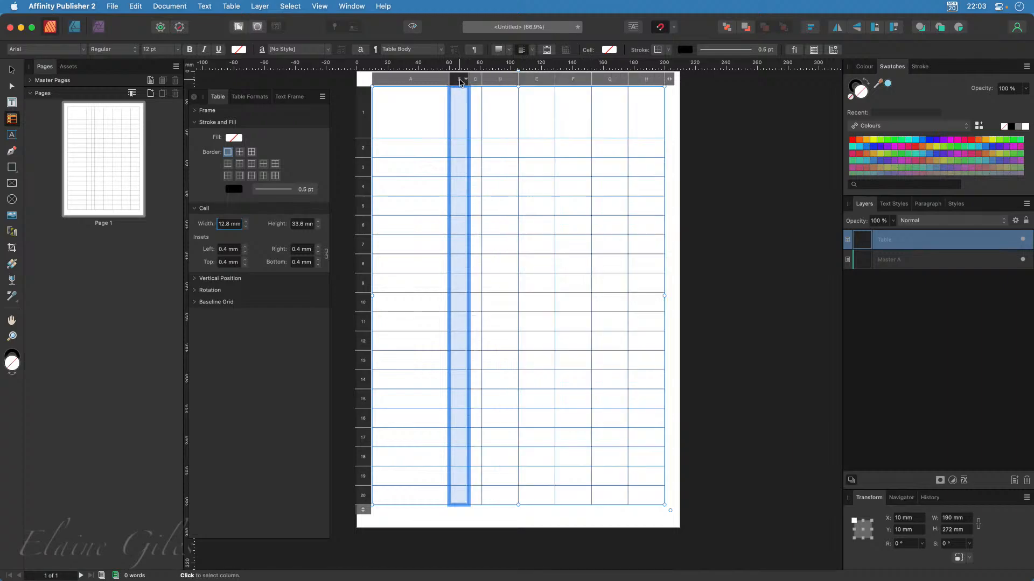
pyautogui.keyDown('shift'); pyautogui.click(646, 81); pyautogui.keyUp('shift')
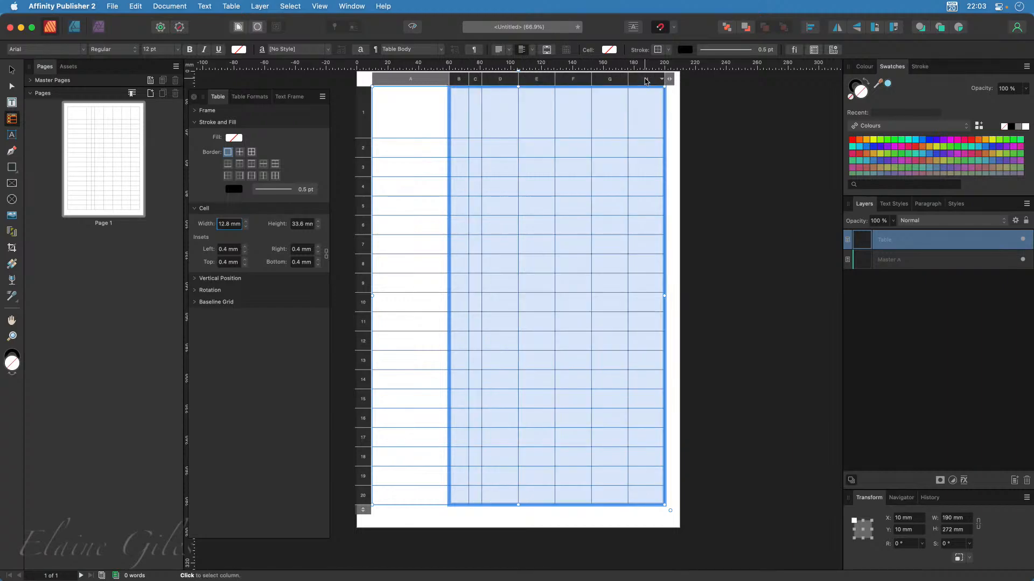
pyautogui.rightClick(646, 80)
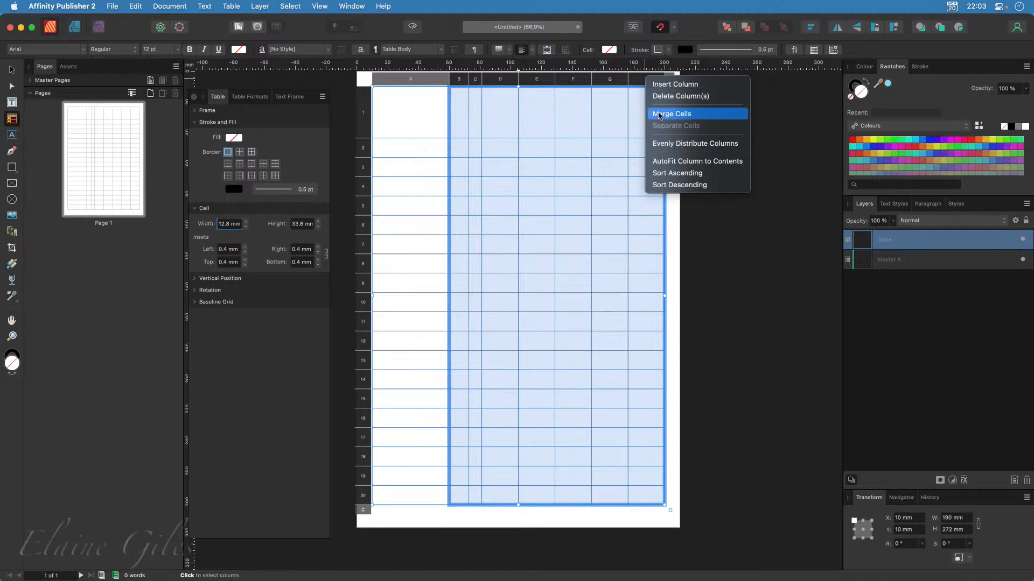
pyautogui.click(665, 146)
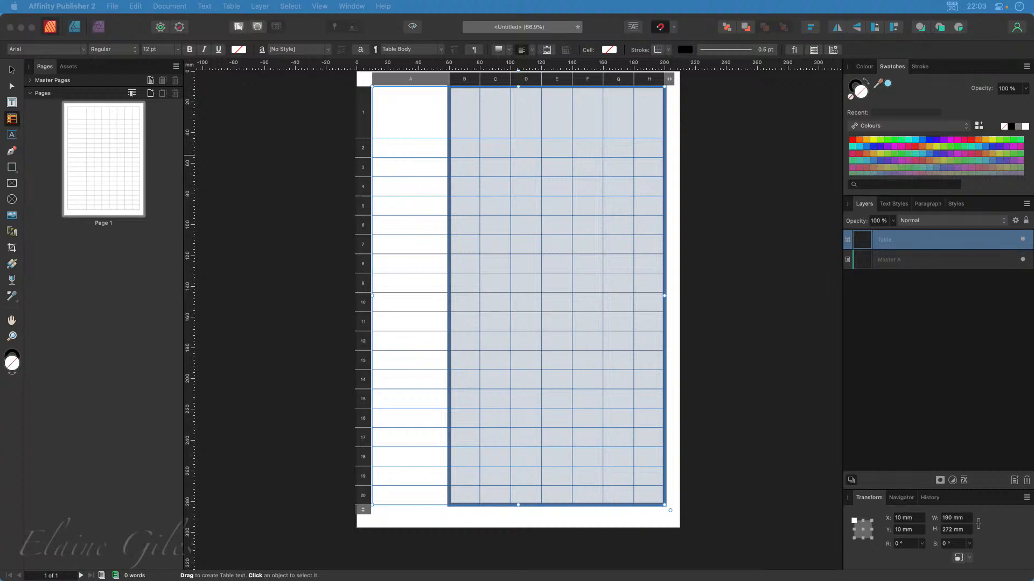
# Fill the first column with the list of 19 student first names, one per row, starting in row 2
pyautogui.click(417, 149)
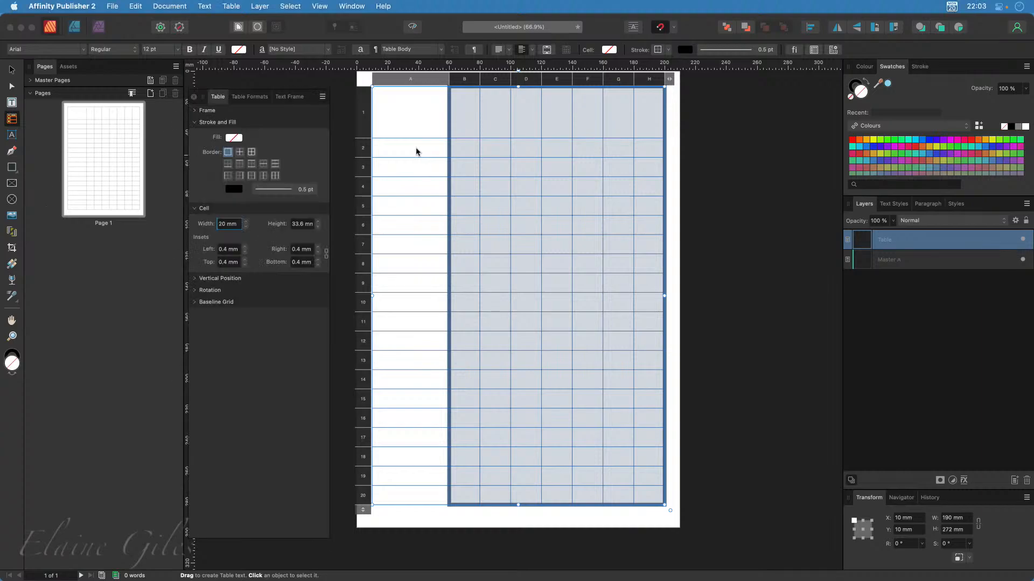
pyautogui.click(408, 148)
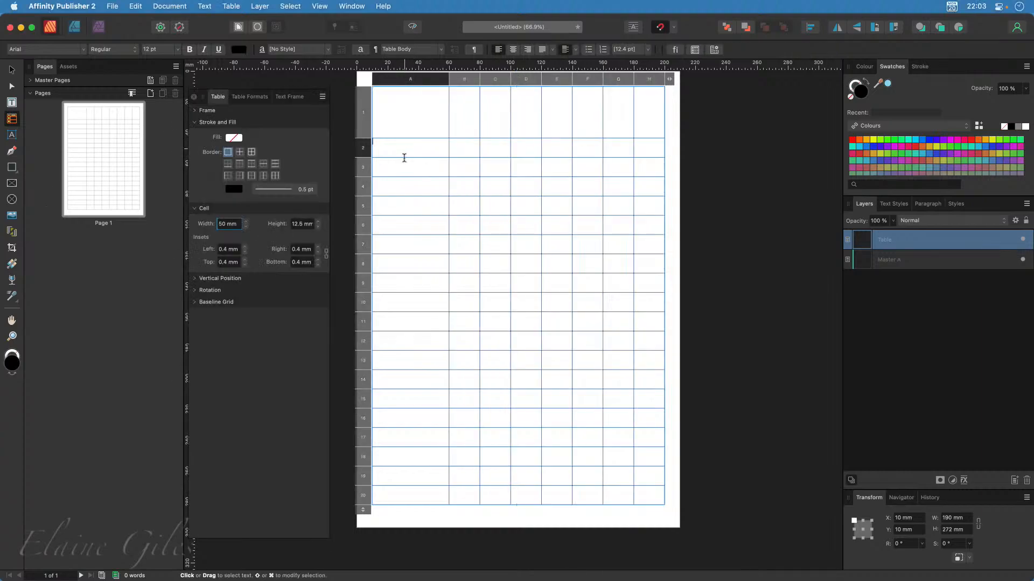
pyautogui.moveTo(404, 156); pyautogui.dragTo(397, 487)
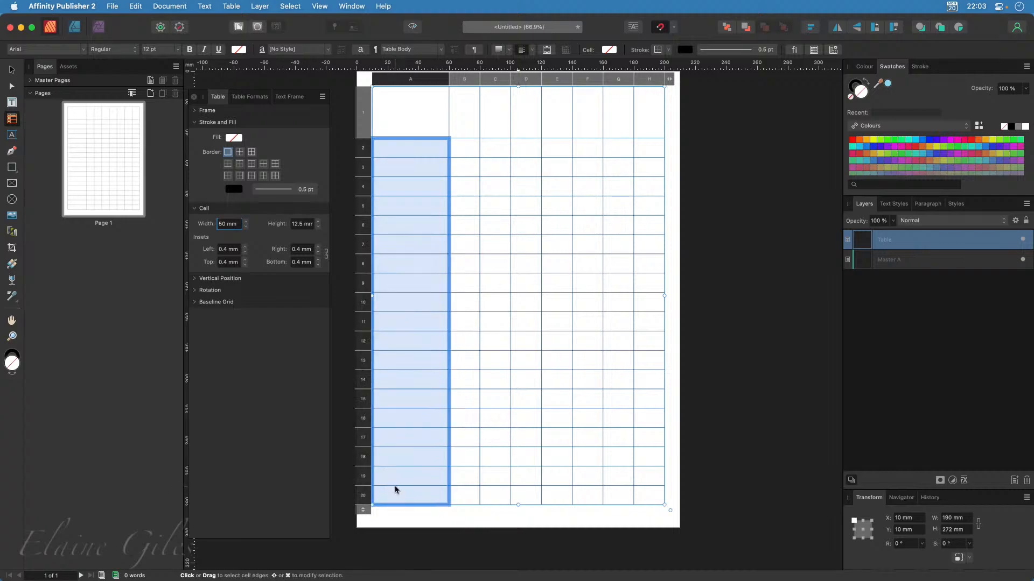
pyautogui.write('Alison Beth Charlie Delta Ellie Francis Gillian Helga Ian James Kathy Louis Melanie Nathan Olivia Paul Quinn Richard Sarah')
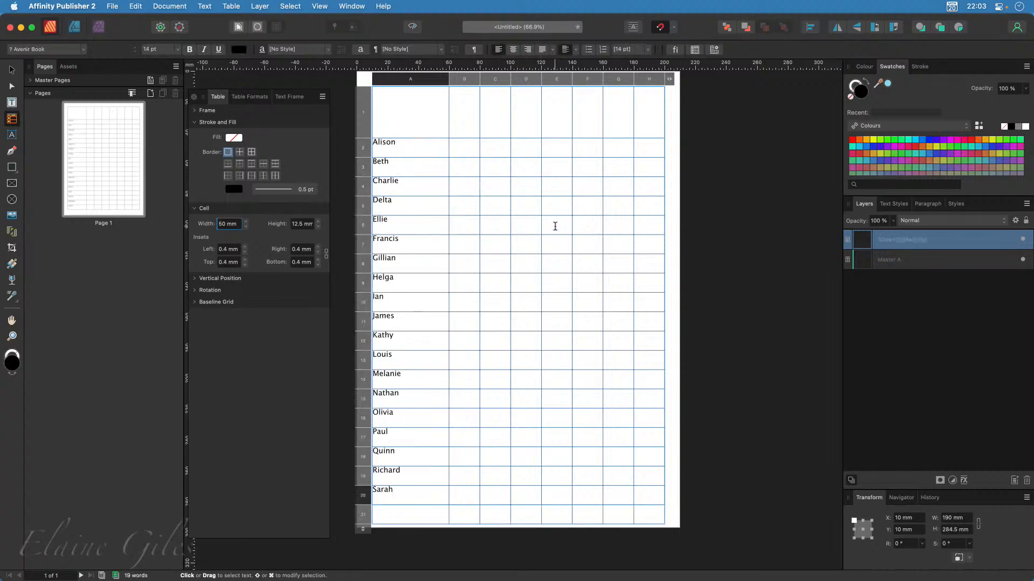
# Try to delete the surplus row below the last student name and undo the deletion
pyautogui.click(365, 520)
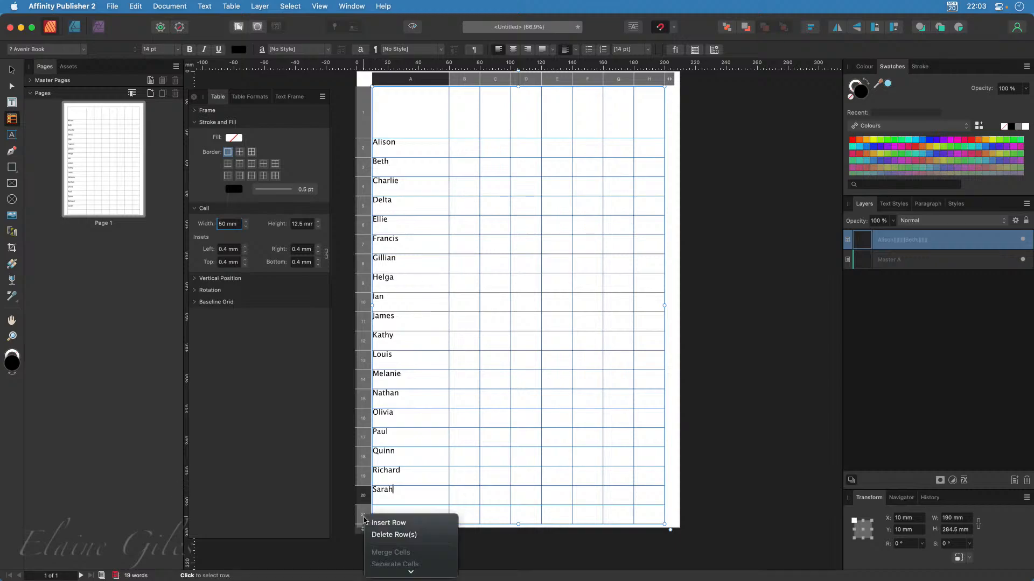
pyautogui.click(380, 536)
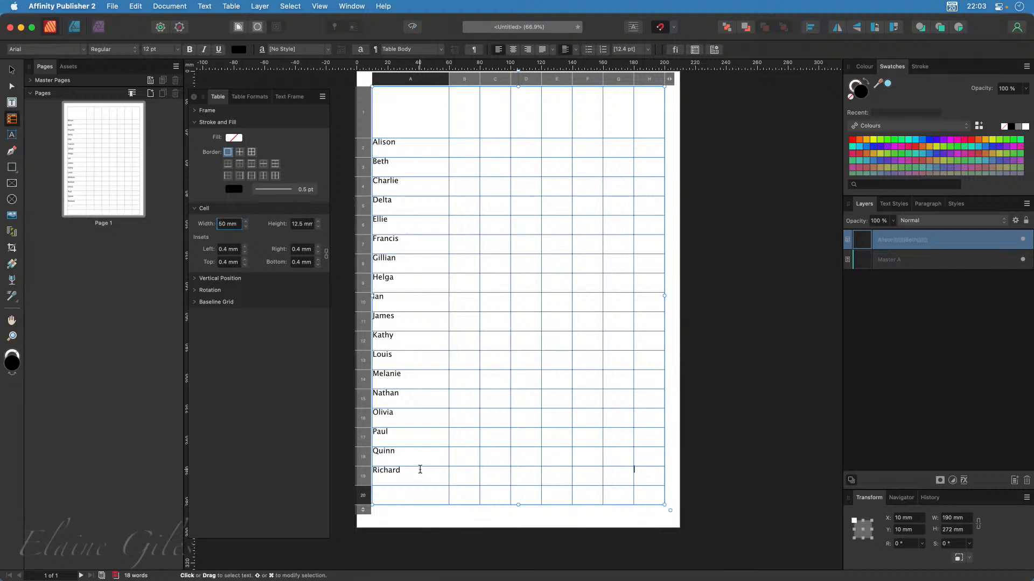
pyautogui.scroll(-2, 422, 453)
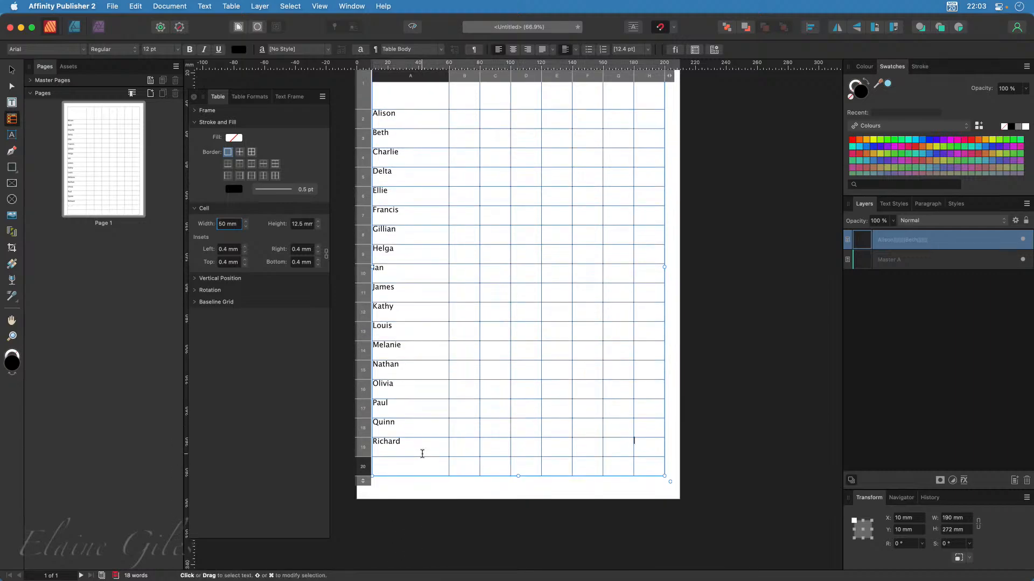
pyautogui.press('super+z')
# Delete the empty row 21 below the last student name
pyautogui.click(364, 487)
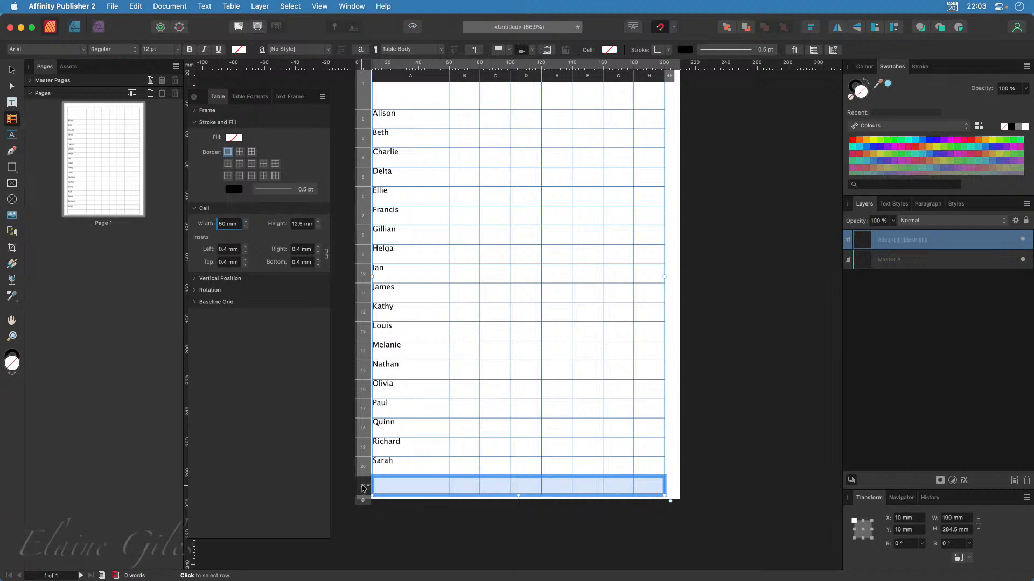
pyautogui.click(364, 488)
pyautogui.click(379, 504)
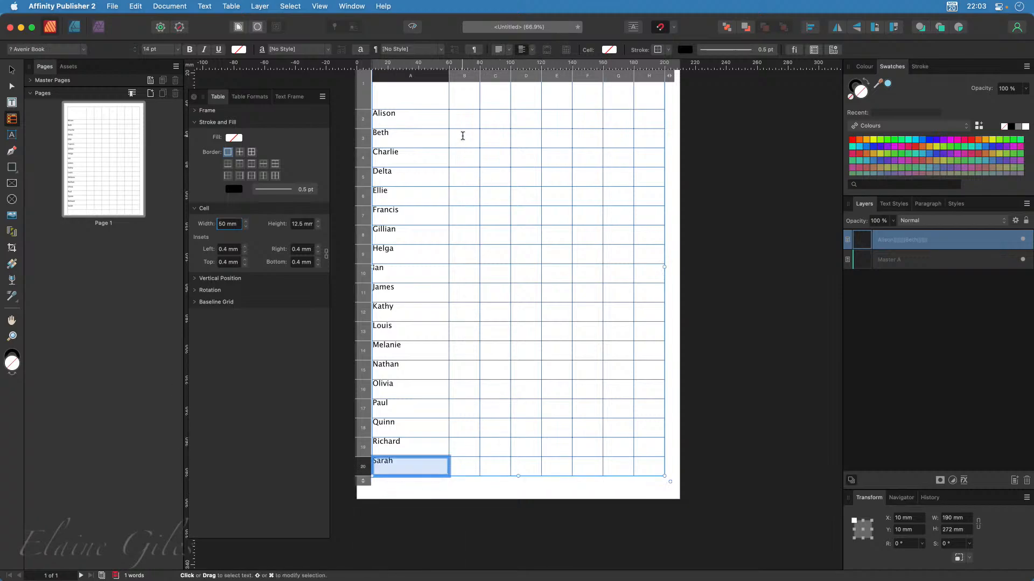
# Centre the text vertically in every cell of the table
pyautogui.scroll(3, 464, 173)
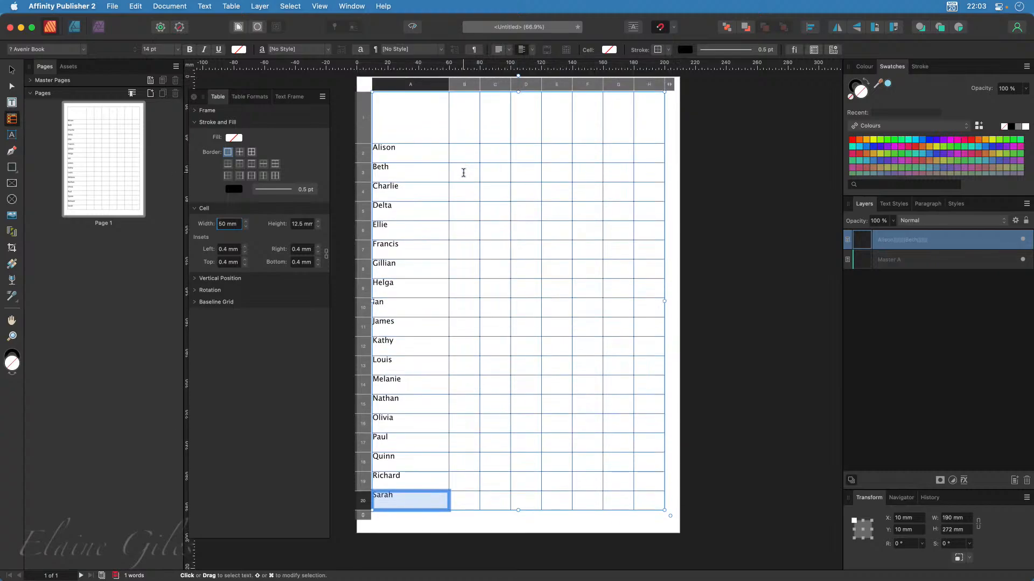
pyautogui.moveTo(406, 109); pyautogui.dragTo(648, 505)
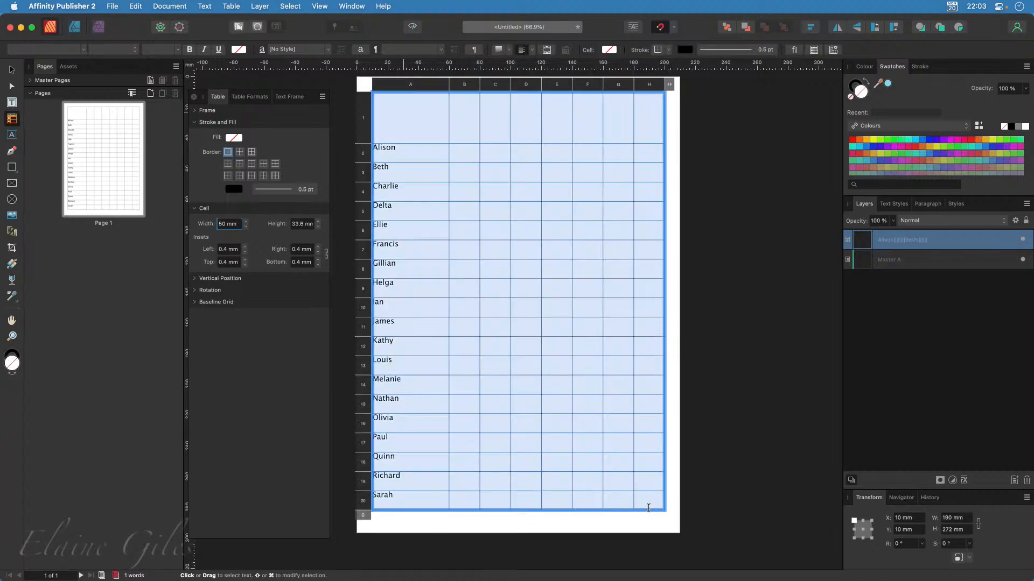
pyautogui.click(510, 50)
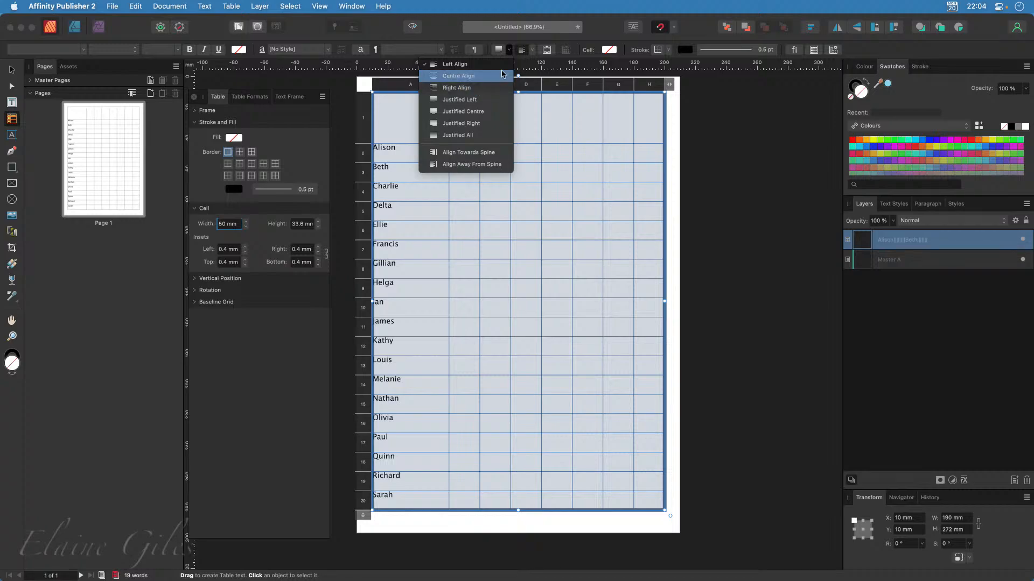
pyautogui.click(522, 51)
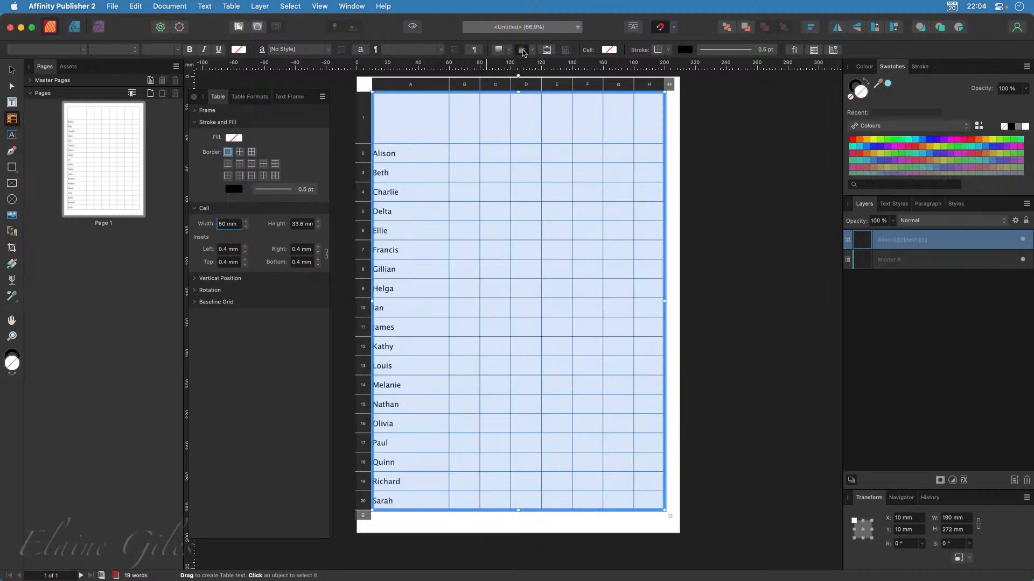
# Narrow the first column to about 27.6 mm and distribute columns B to H evenly over the remaining width
pyautogui.click(418, 154)
pyautogui.moveTo(418, 155); pyautogui.dragTo(416, 492)
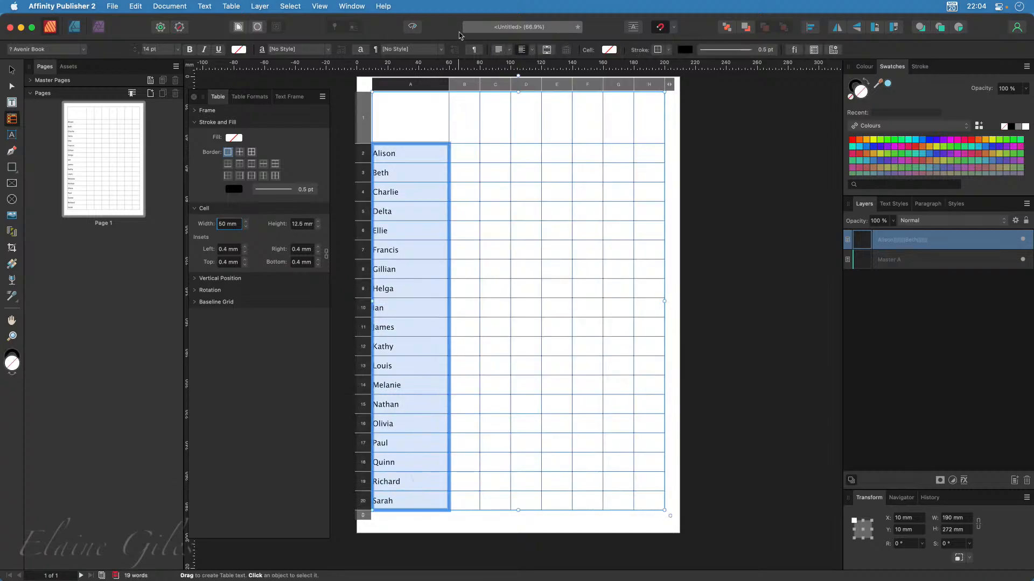
pyautogui.moveTo(442, 85); pyautogui.dragTo(414, 87)
pyautogui.click(455, 85)
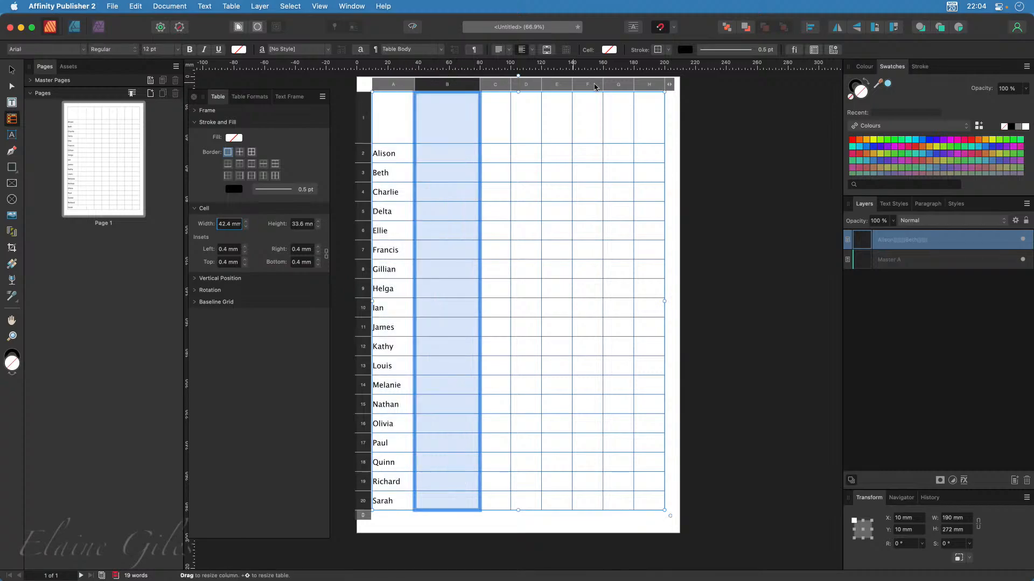
pyautogui.keyDown('shift'); pyautogui.click(646, 86); pyautogui.keyUp('shift')
pyautogui.rightClick(646, 86)
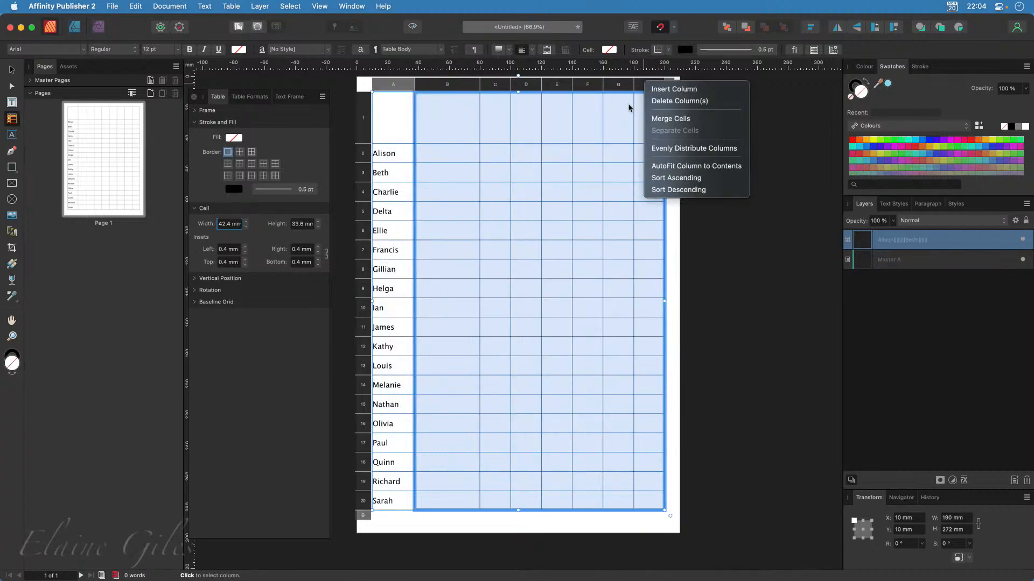
pyautogui.click(672, 150)
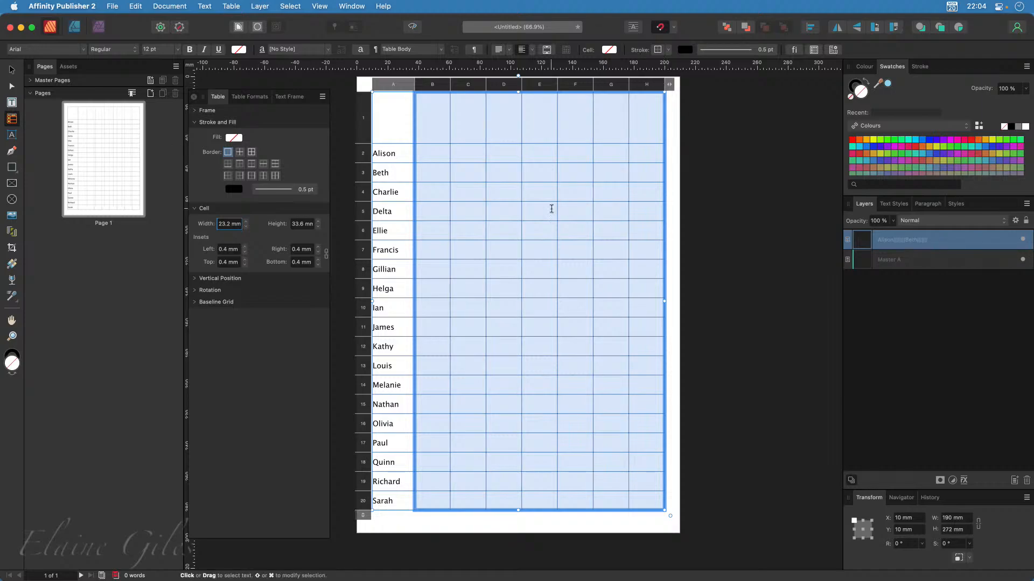
# Set all four insets of the student name cells to 4 mm and deselect the table
pyautogui.hscroll(-2, 552, 208)
pyautogui.hscroll(1, 551, 207)
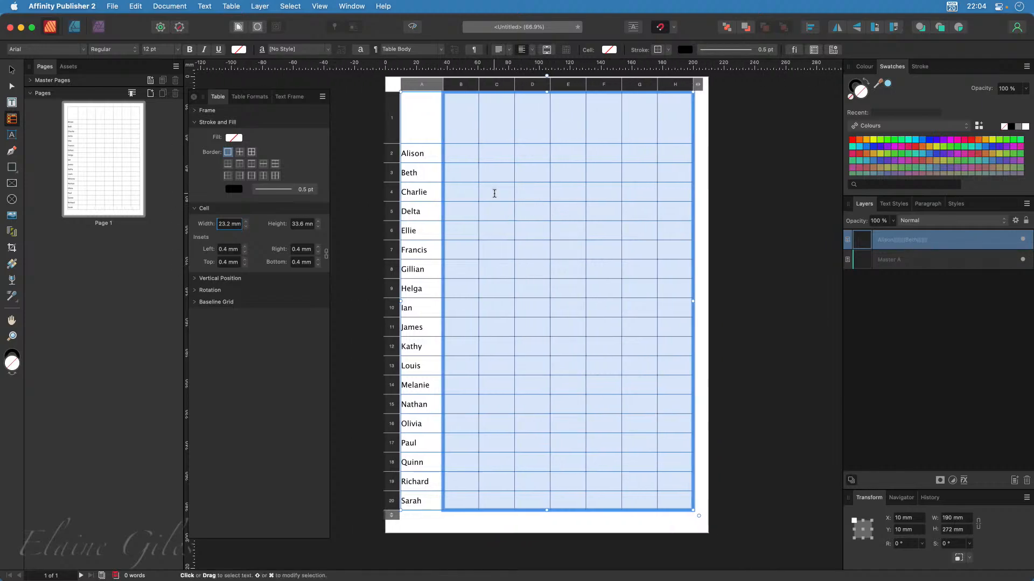
pyautogui.moveTo(429, 155); pyautogui.dragTo(431, 291)
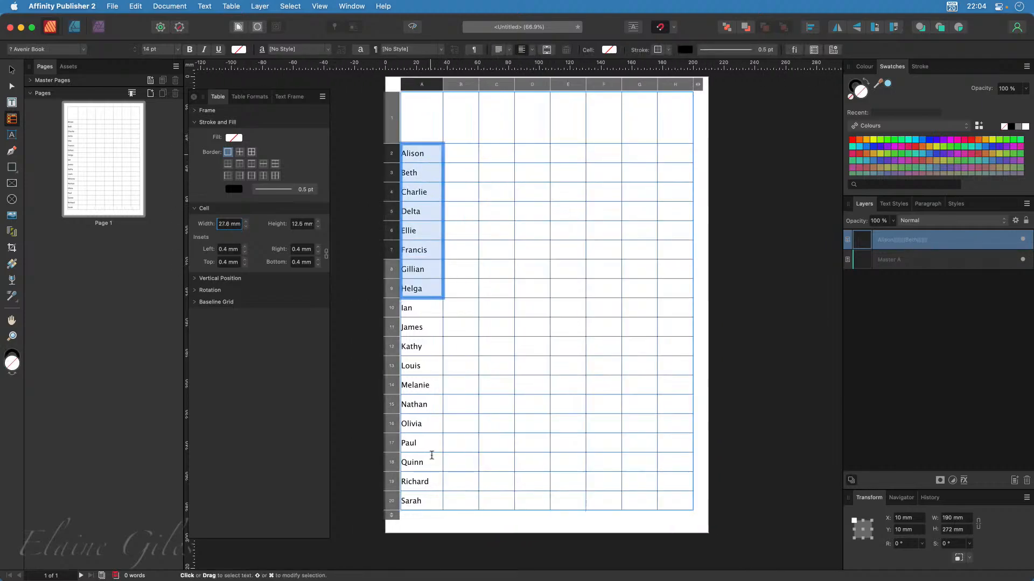
pyautogui.moveTo(431, 455); pyautogui.dragTo(429, 500)
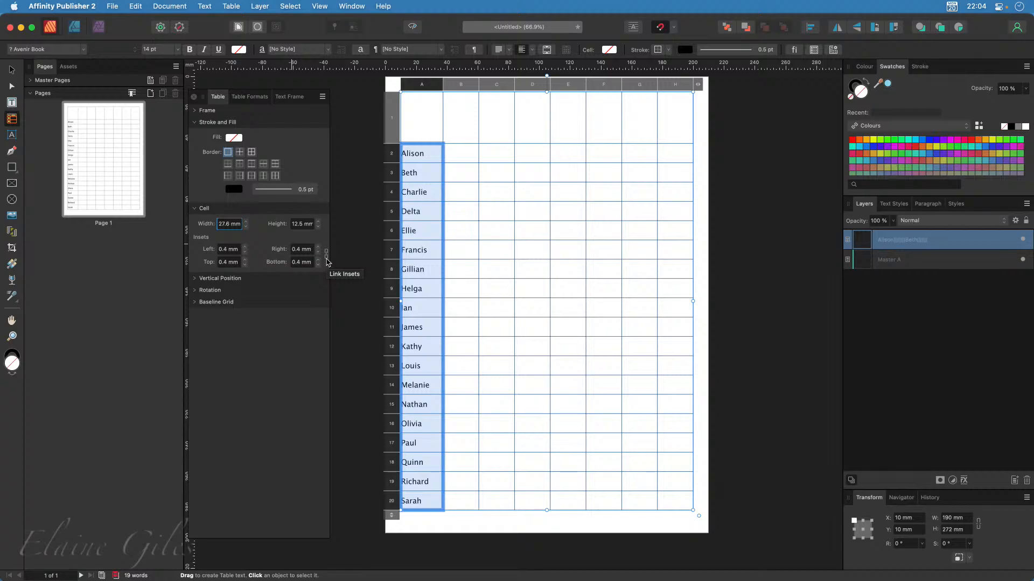
pyautogui.click(246, 248)
pyautogui.click(246, 248)
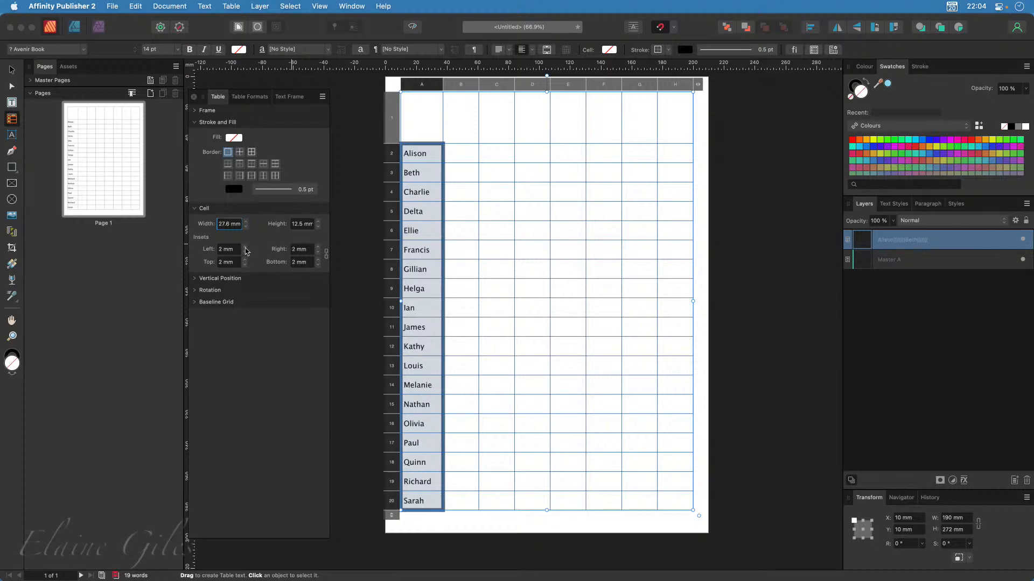
pyautogui.click(246, 248)
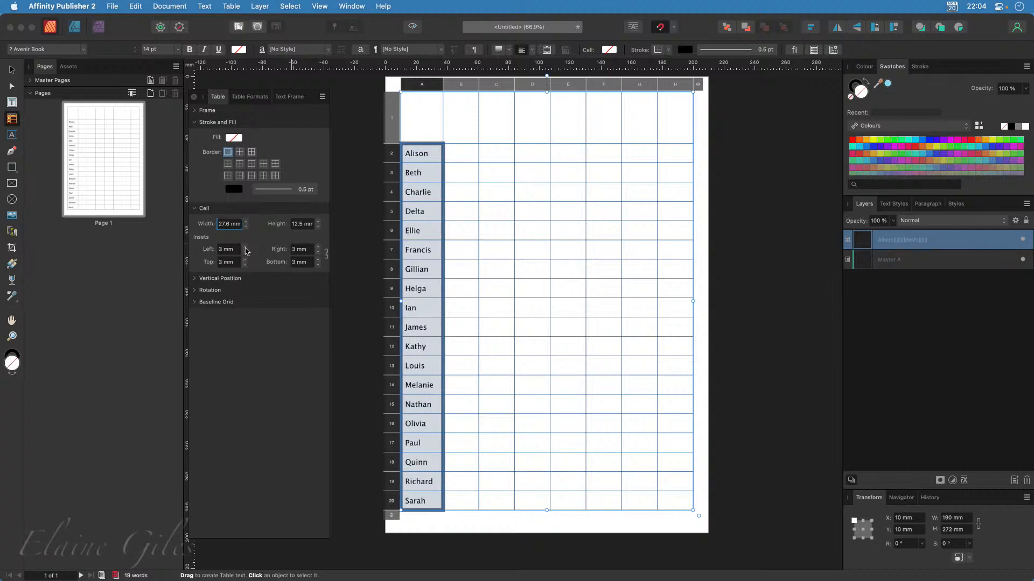
pyautogui.click(245, 249)
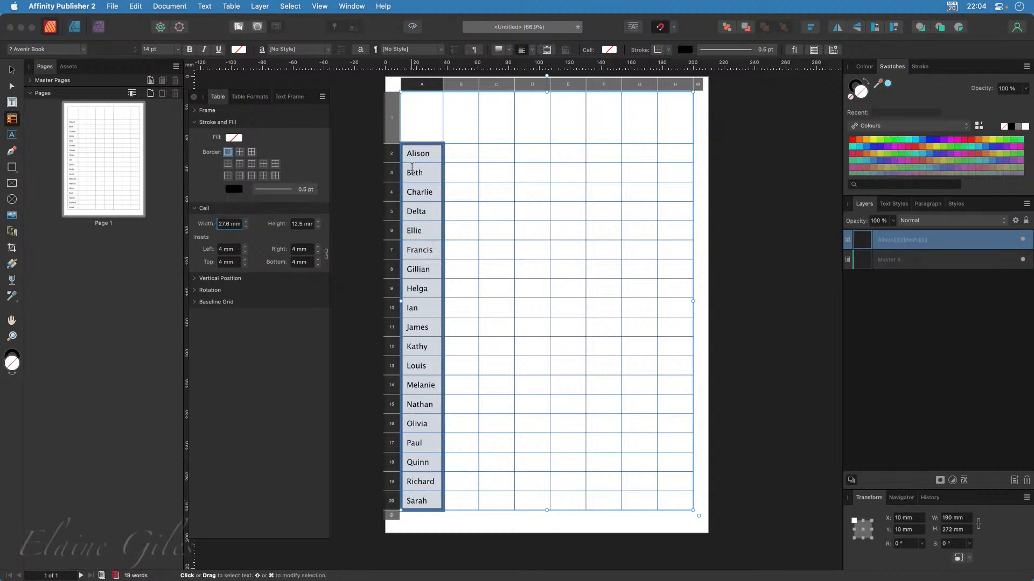
pyautogui.click(736, 345)
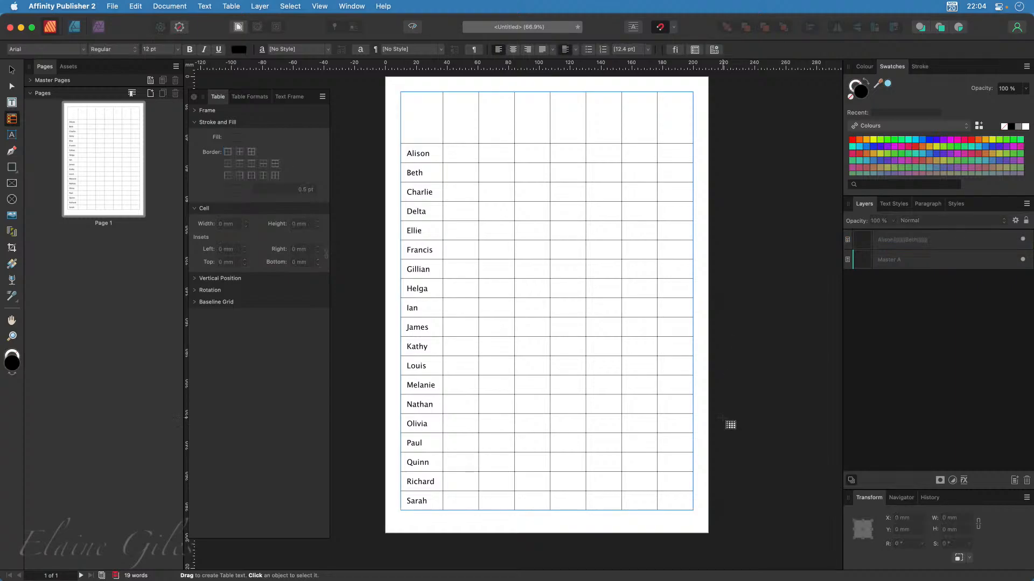
# Enter the header Assignment 1 in column B and reuse its copied word for Assignment 2 in column C
pyautogui.click(465, 129)
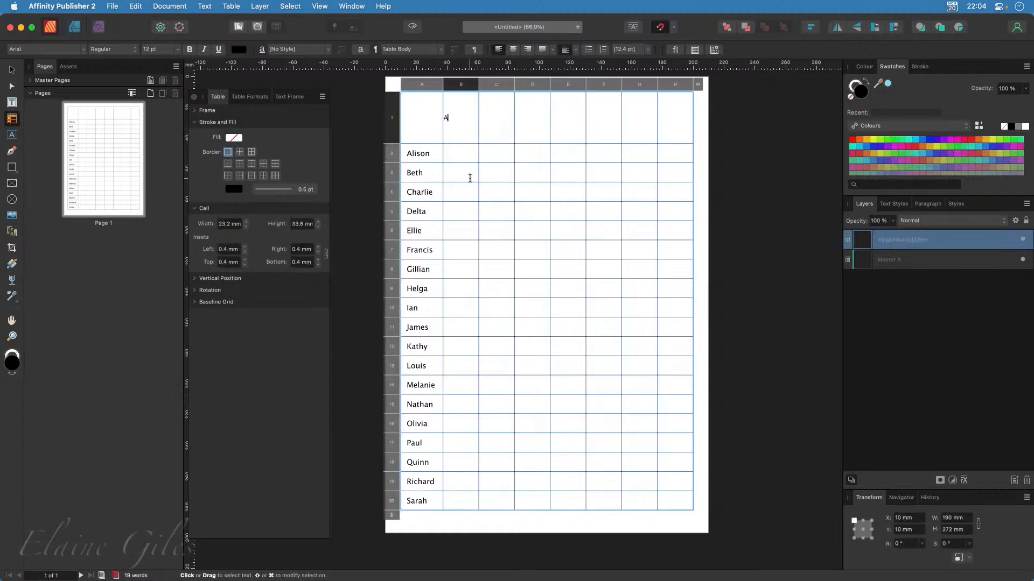
pyautogui.write('Assignment 1')
pyautogui.doubleClick(457, 115)
pyautogui.press('super+c')
pyautogui.click(495, 117)
pyautogui.press('super+v')
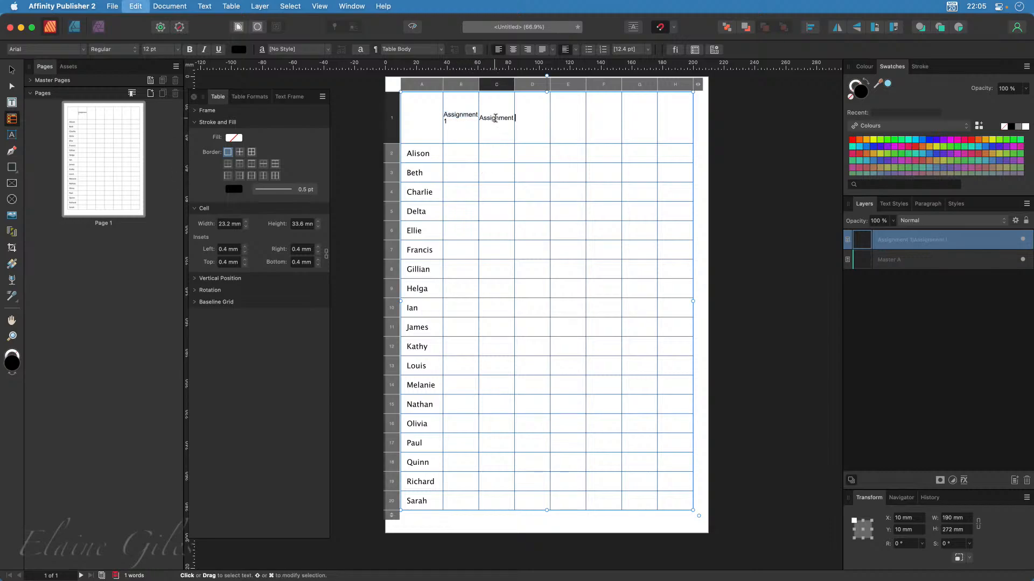
pyautogui.write('2')
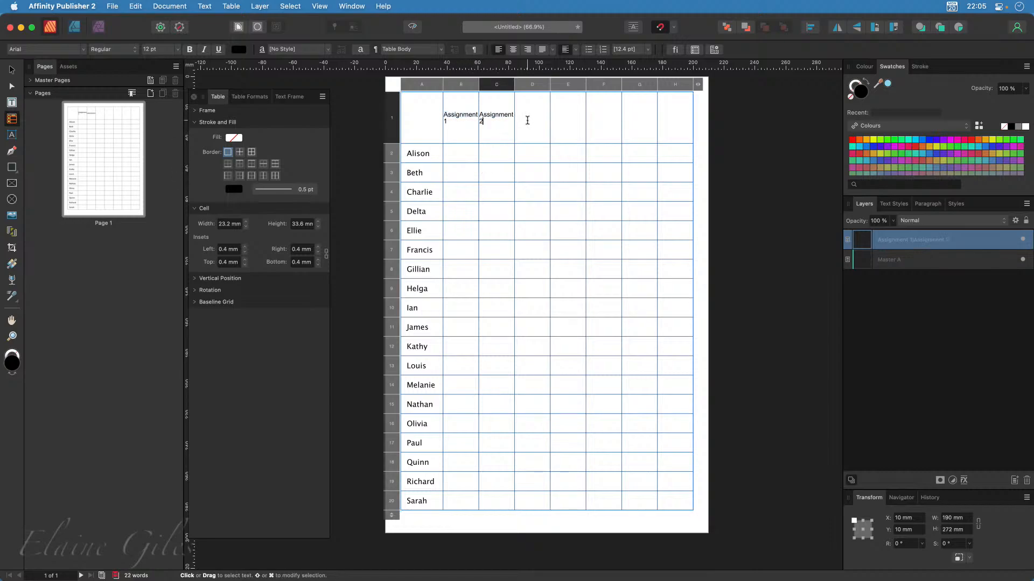
# Fill the header cells of columns D to H with Assignment 3 through Assignment 7, reusing the copied word Assignment
pyautogui.click(528, 119)
pyautogui.press('super+v')
pyautogui.write('3')
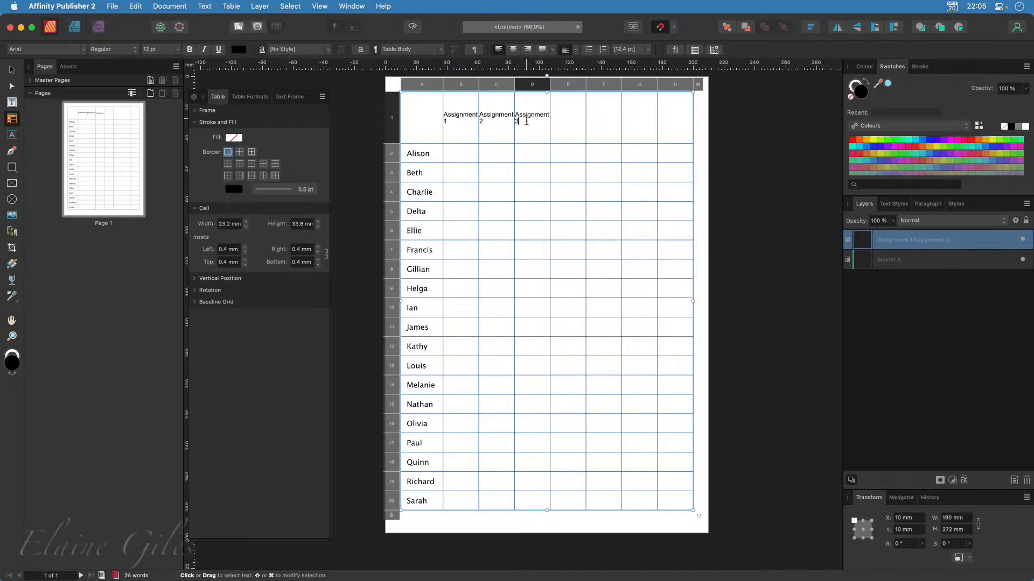
pyautogui.click(576, 121)
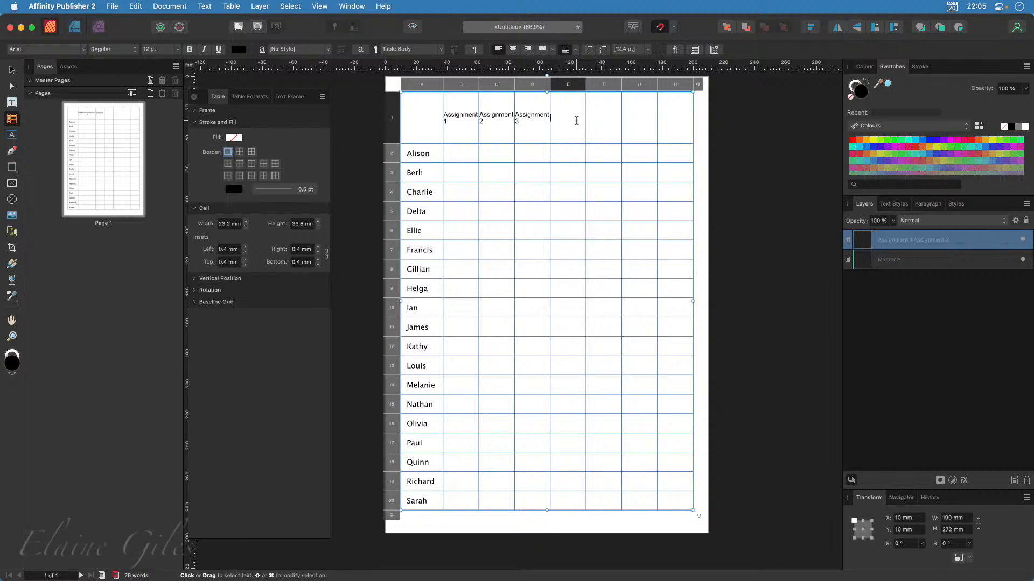
pyautogui.press('super+v')
pyautogui.write('4')
pyautogui.click(600, 115)
pyautogui.press('super+v')
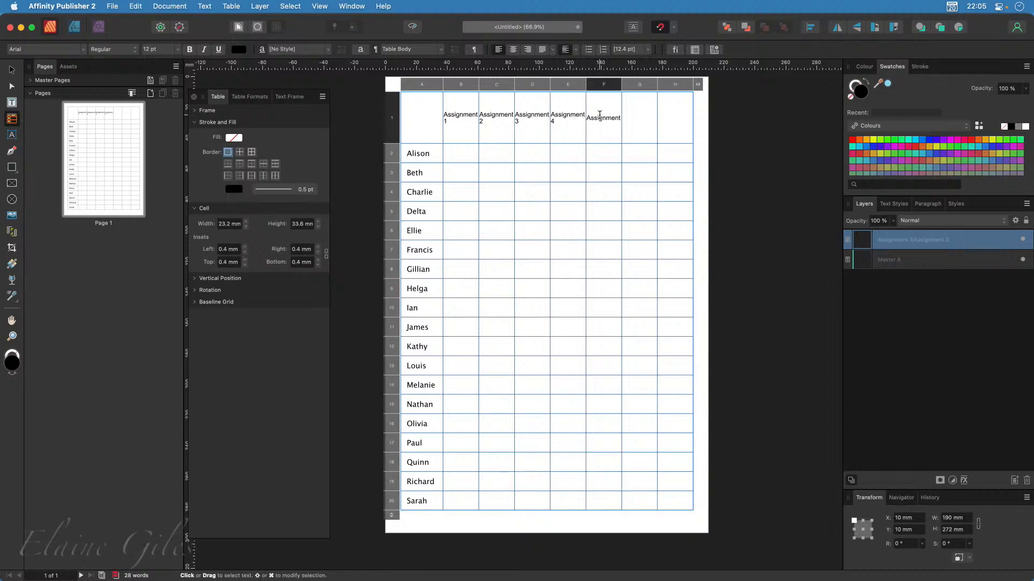
pyautogui.write('5')
pyautogui.click(643, 118)
pyautogui.press('super+v')
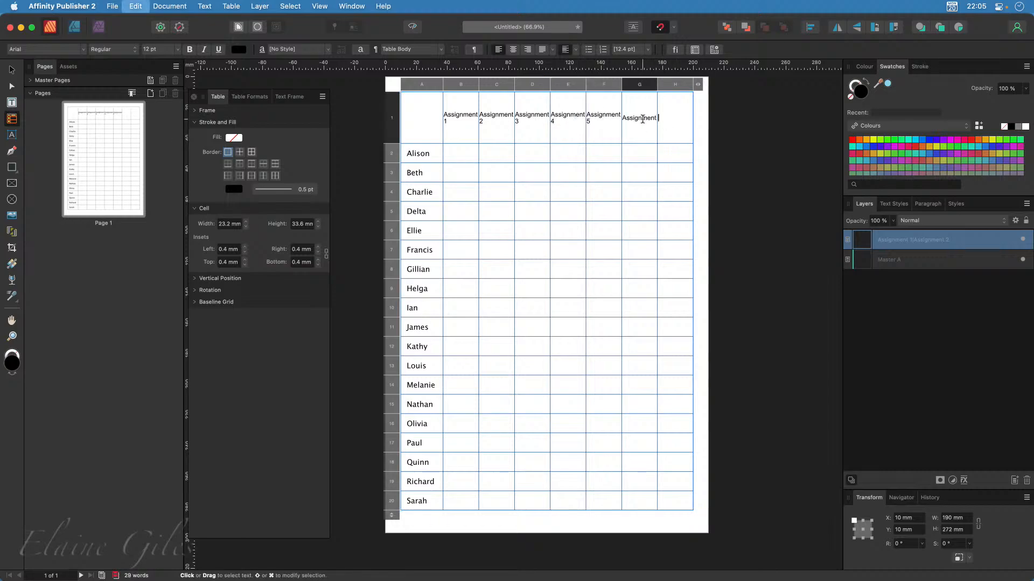
pyautogui.write('6')
pyautogui.click(667, 121)
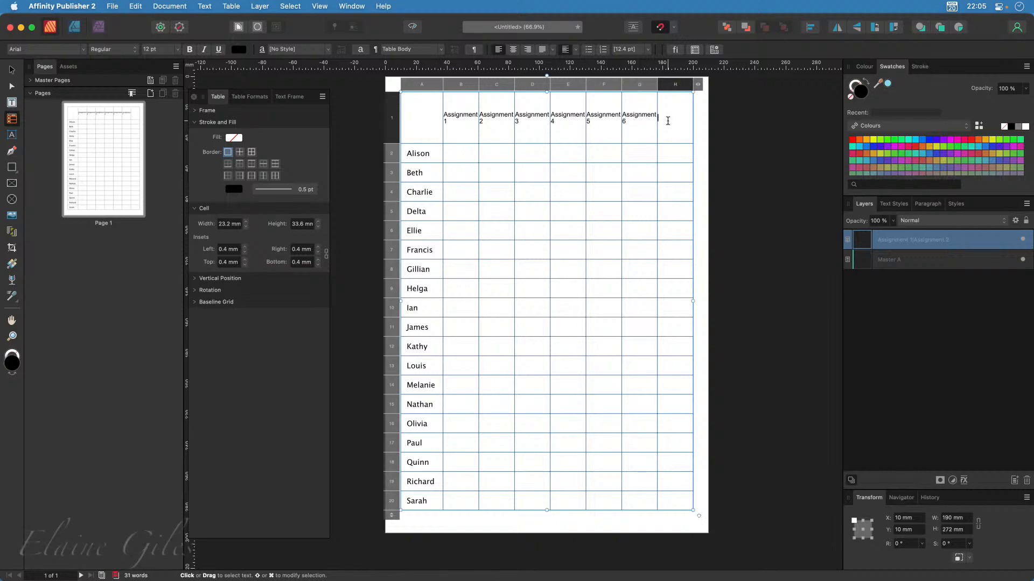
pyautogui.press('super+v')
pyautogui.write('7')
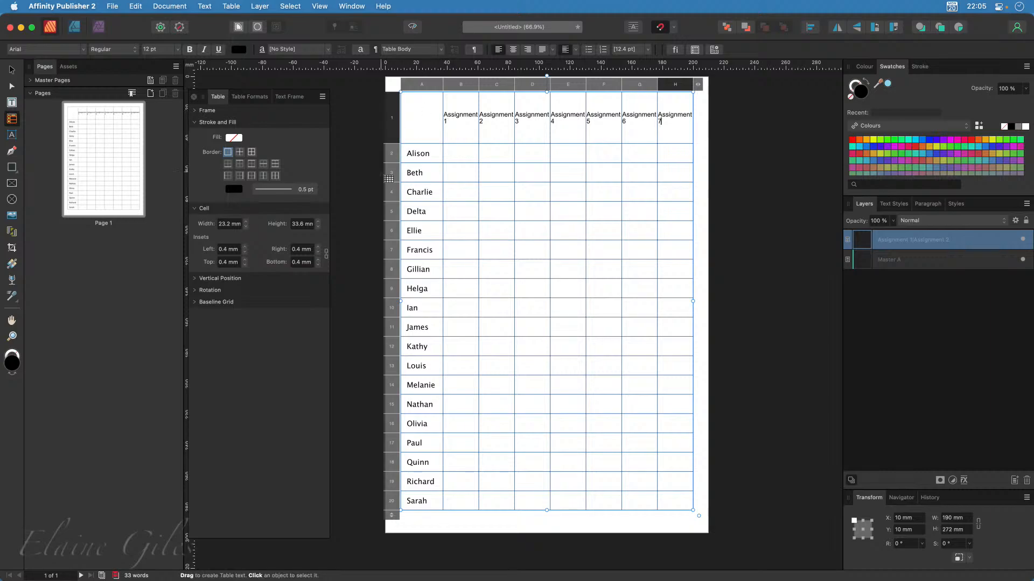
# Select the seven assignment header cells and expand the table's frame, stroke and fill, cell, vertical position and rotation settings
pyautogui.click(461, 125)
pyautogui.write('1')
pyautogui.moveTo(461, 125); pyautogui.dragTo(668, 118)
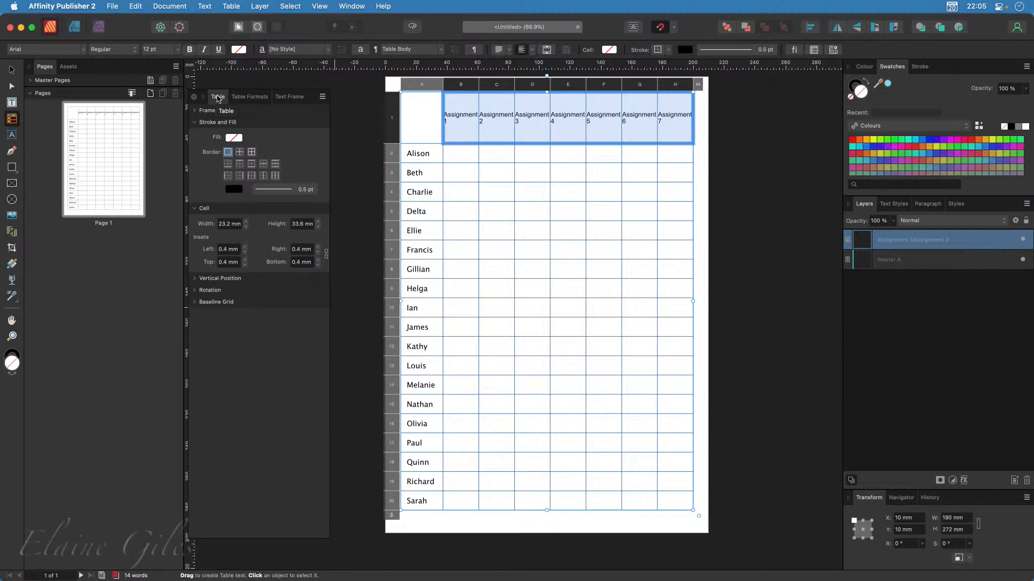
pyautogui.click(196, 123)
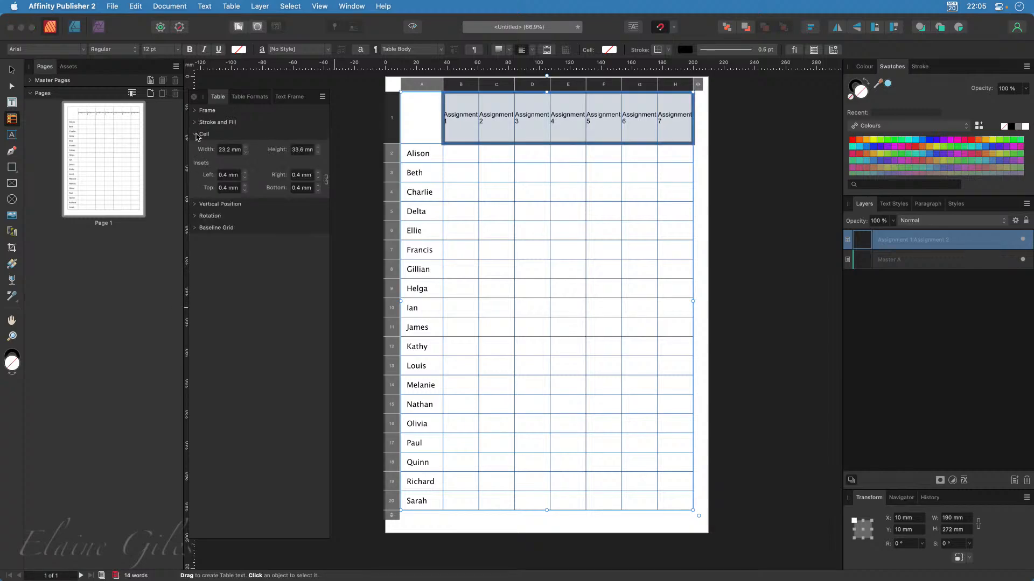
pyautogui.click(198, 134)
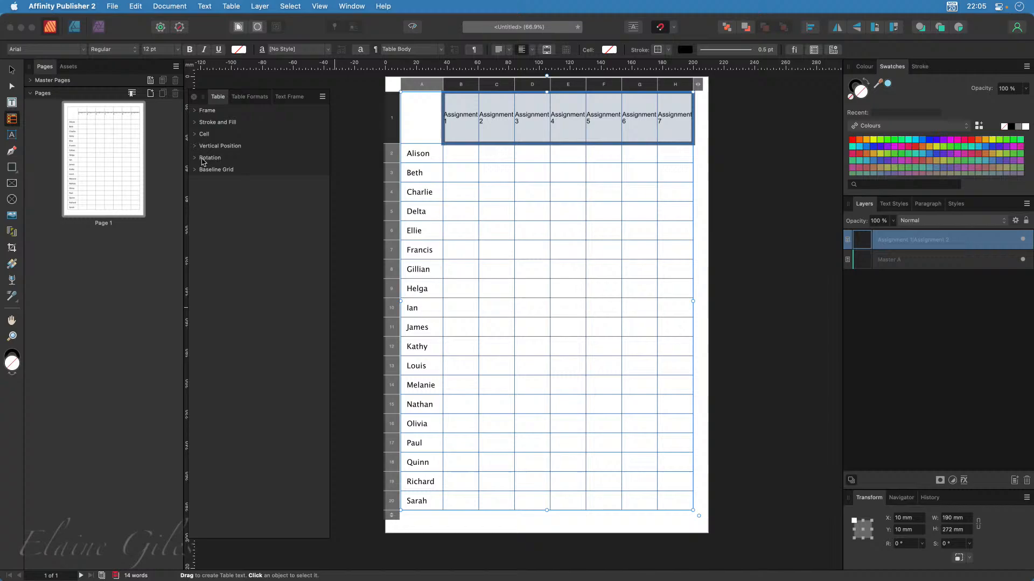
pyautogui.click(195, 111)
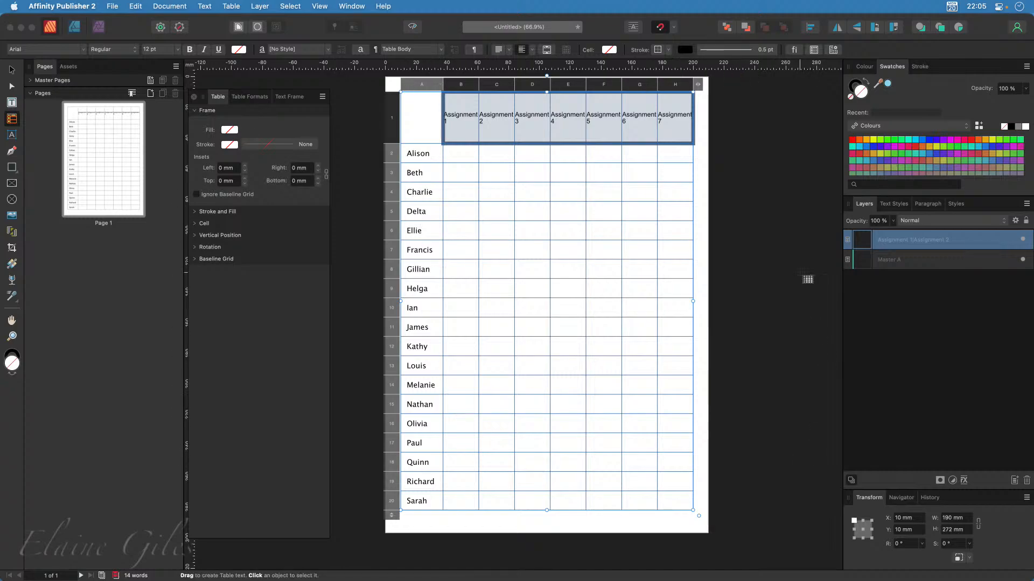
pyautogui.click(196, 213)
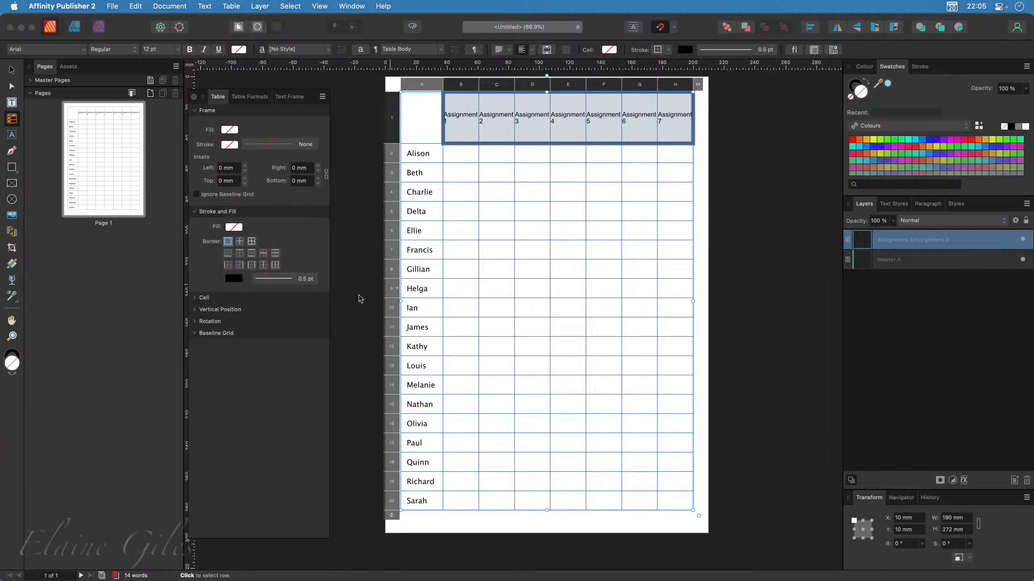
pyautogui.click(195, 299)
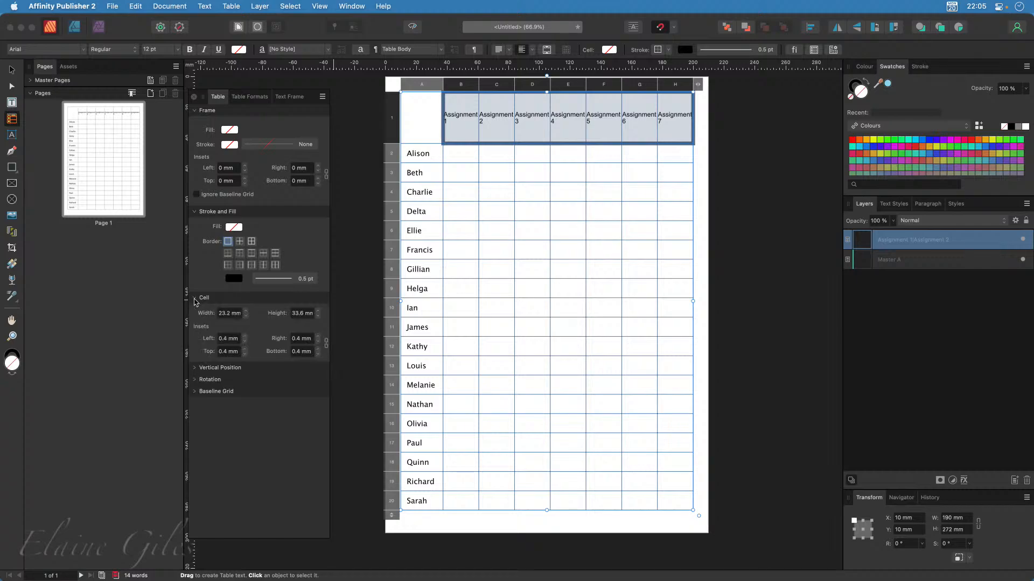
pyautogui.click(196, 368)
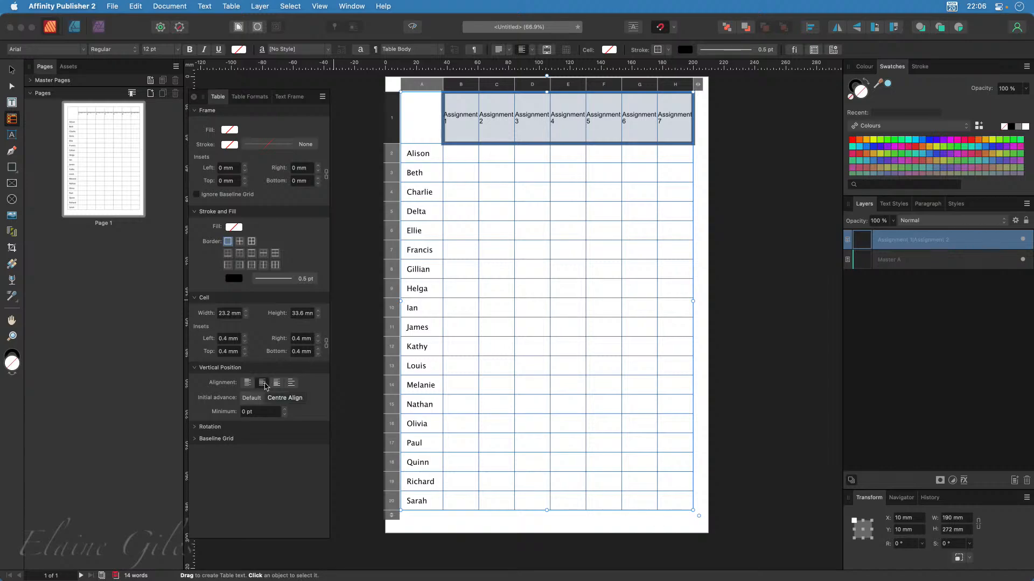
pyautogui.click(195, 429)
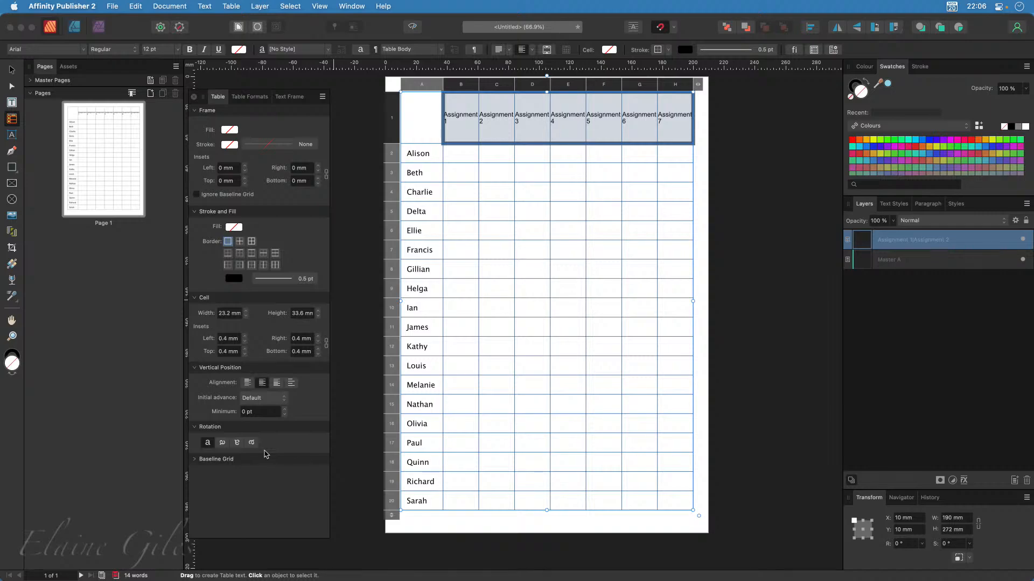
# Try the downward and upside-down rotations on the assignment headings, and finish with the text reading upwards
pyautogui.click(222, 444)
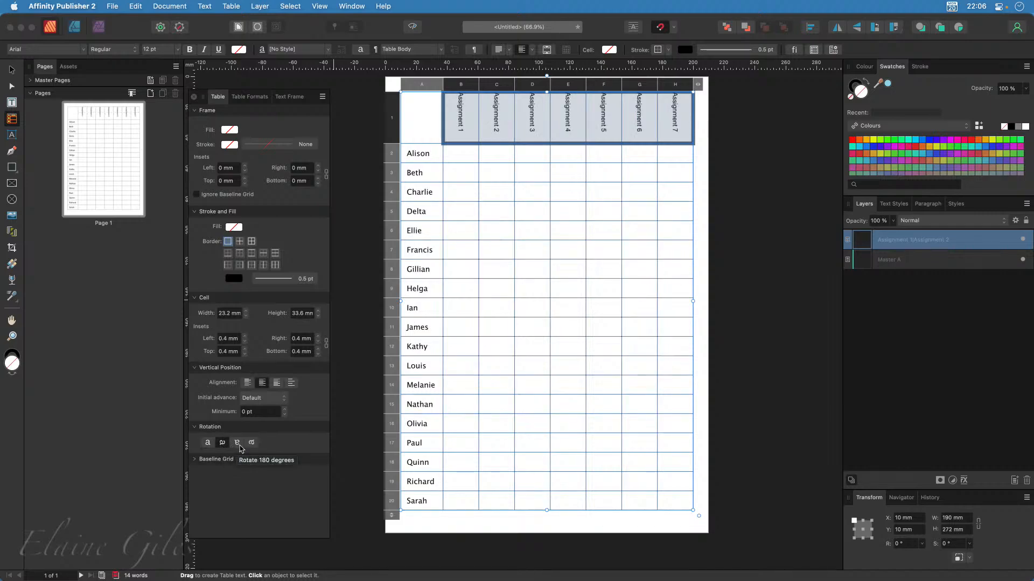
pyautogui.click(238, 445)
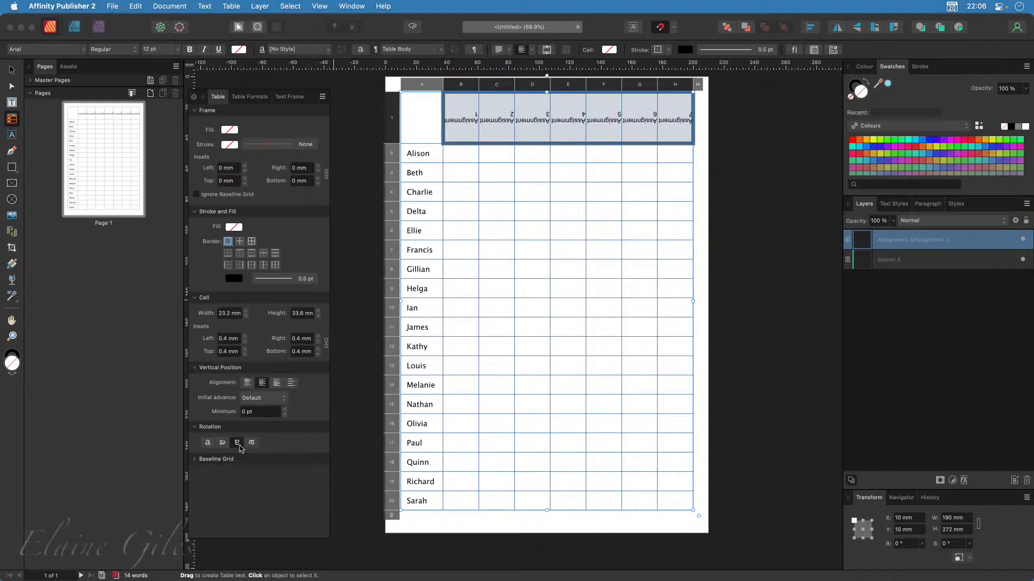
pyautogui.click(251, 443)
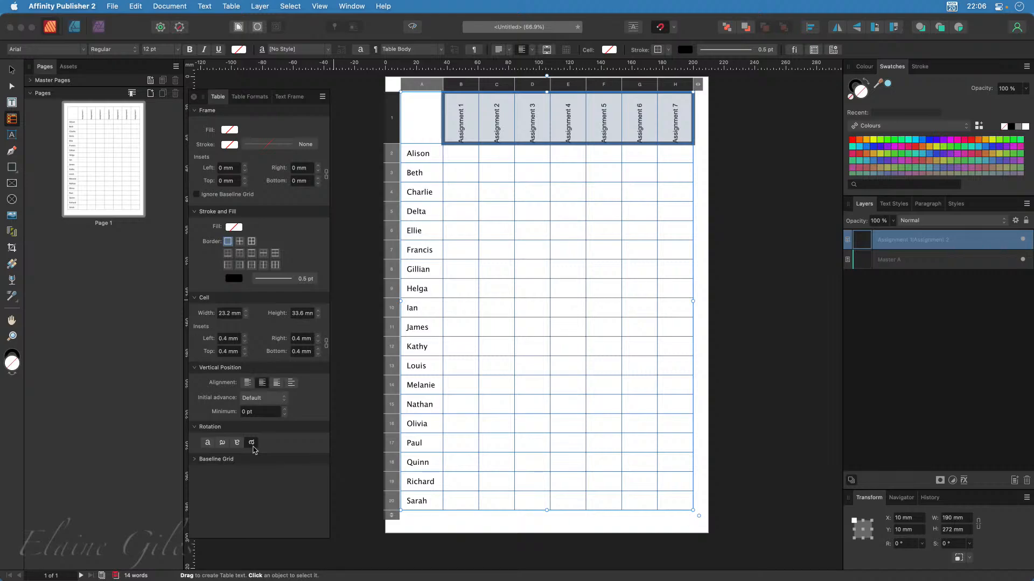
# Set all four insets of the assignment header cells to 3 mm and deselect the table
pyautogui.click(244, 338)
pyautogui.click(244, 338)
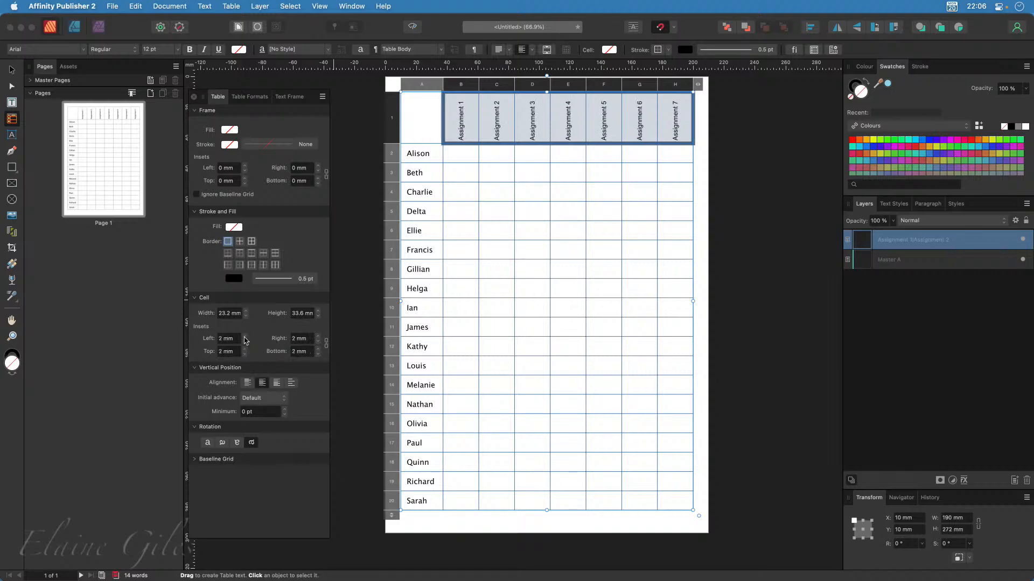
pyautogui.click(244, 337)
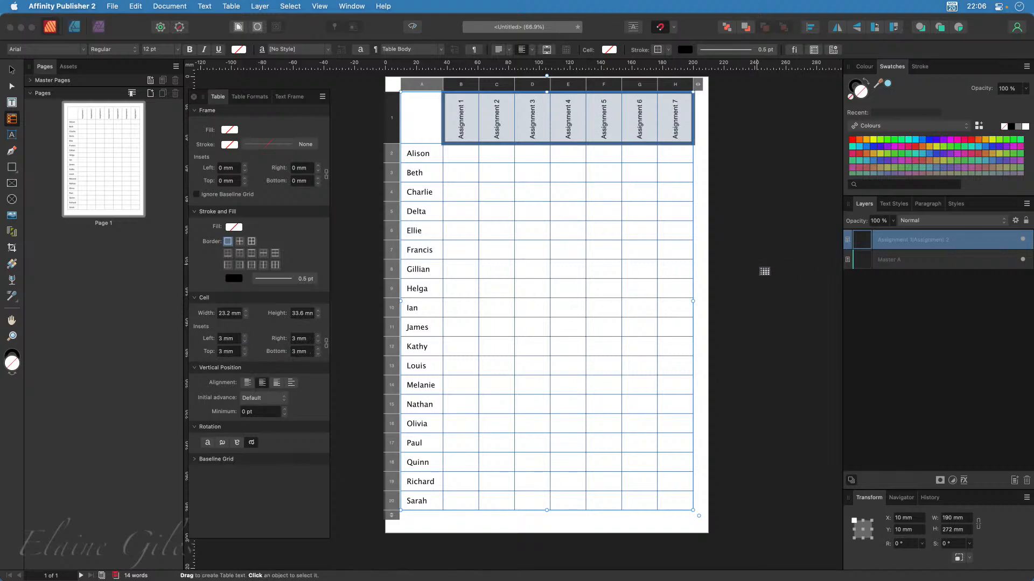
pyautogui.click(764, 270)
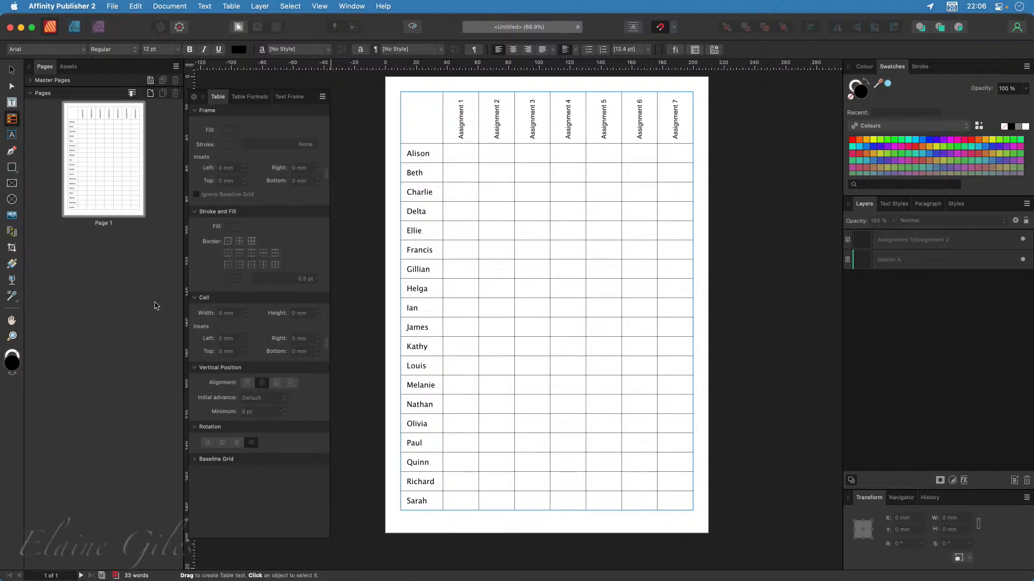
pyautogui.rightClick(143, 281)
pyautogui.click(135, 280)
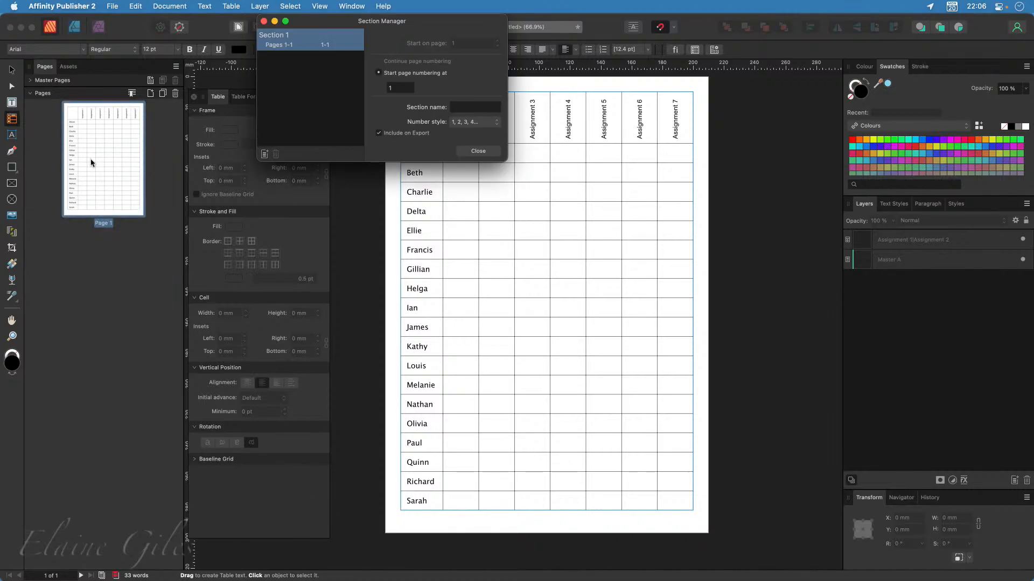
pyautogui.click(479, 151)
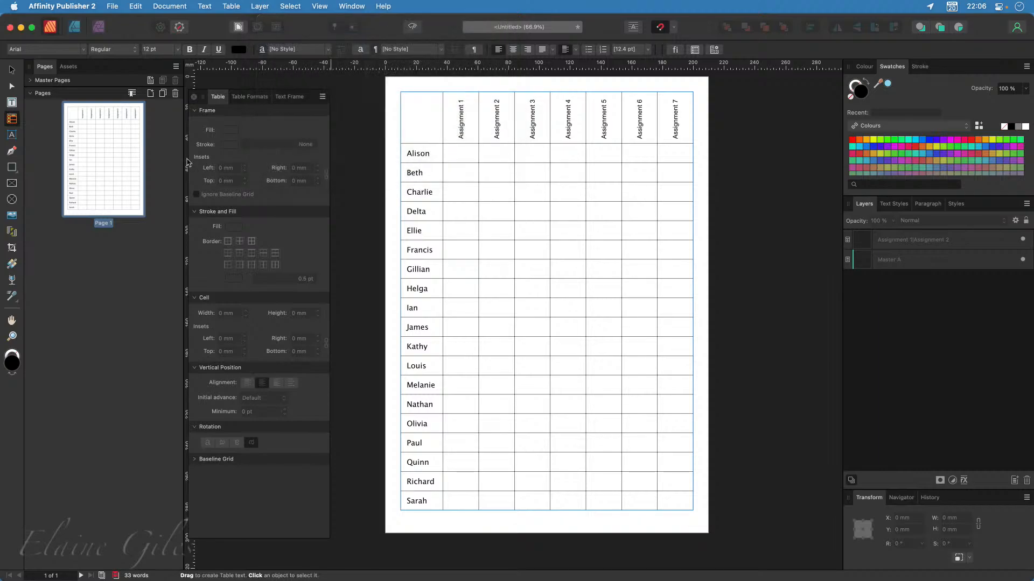
# Duplicate the finished table page twice to make three pages, and return to page 1
pyautogui.rightClick(95, 156)
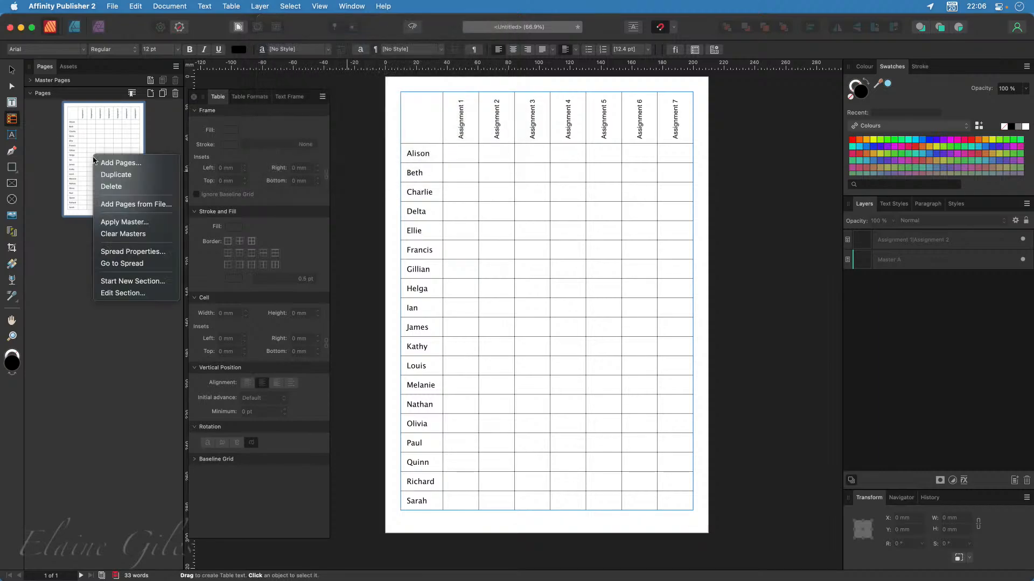
pyautogui.click(115, 175)
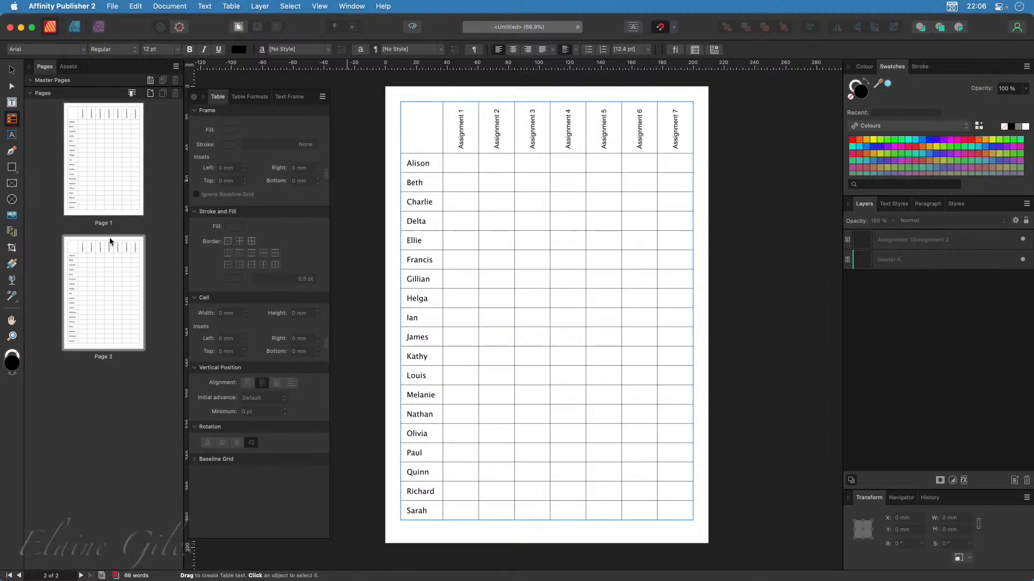
pyautogui.rightClick(92, 303)
pyautogui.click(105, 317)
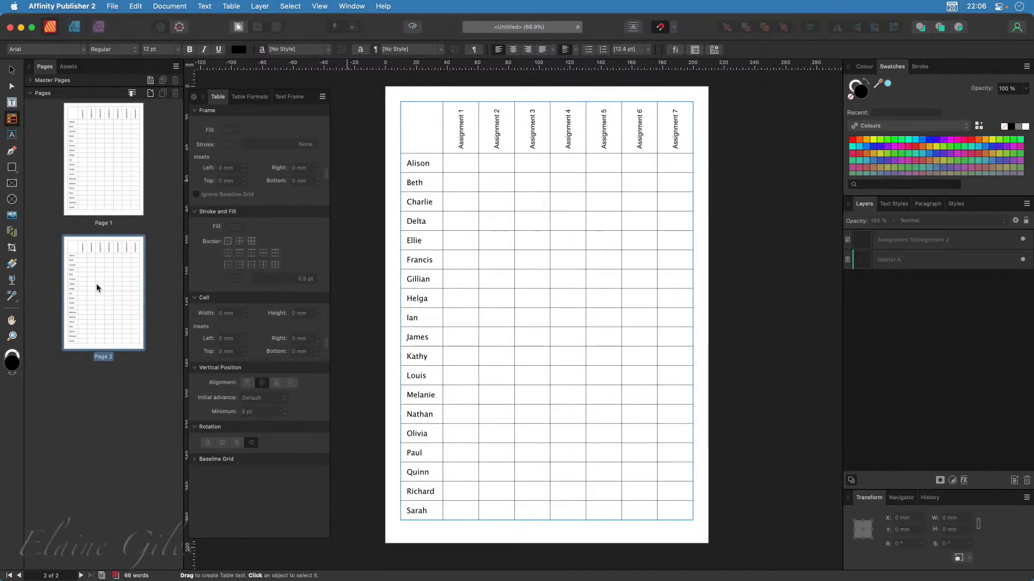
pyautogui.doubleClick(113, 163)
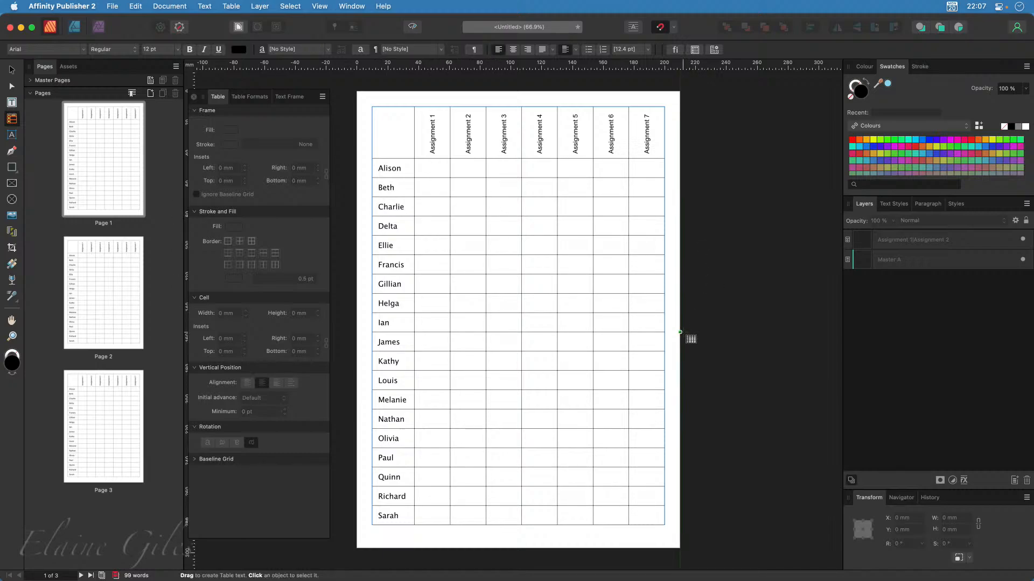
# Select every second student row from row 3 to row 19 and fill them with bright green from the Apple palette
pyautogui.click(425, 181)
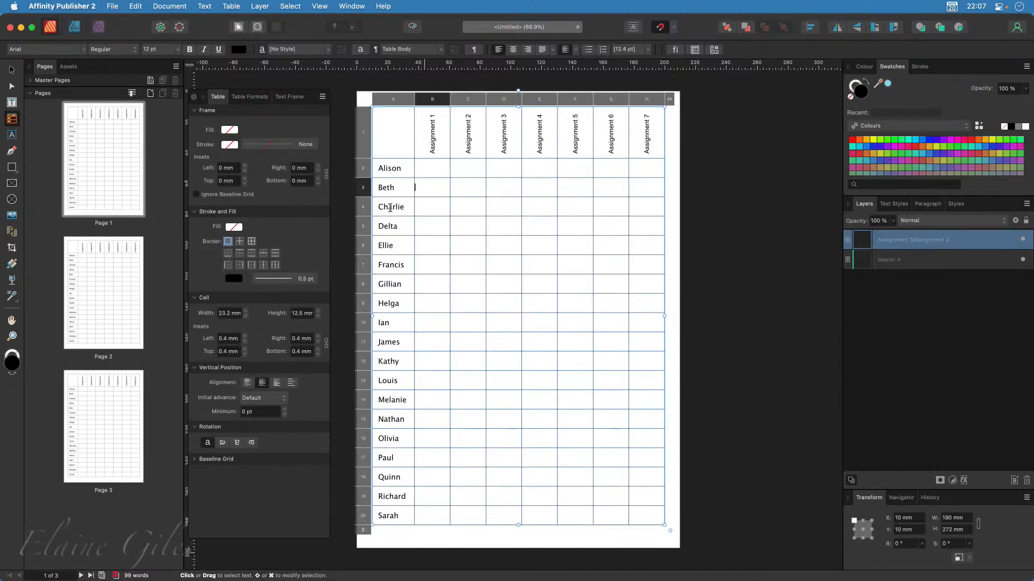
pyautogui.click(364, 189)
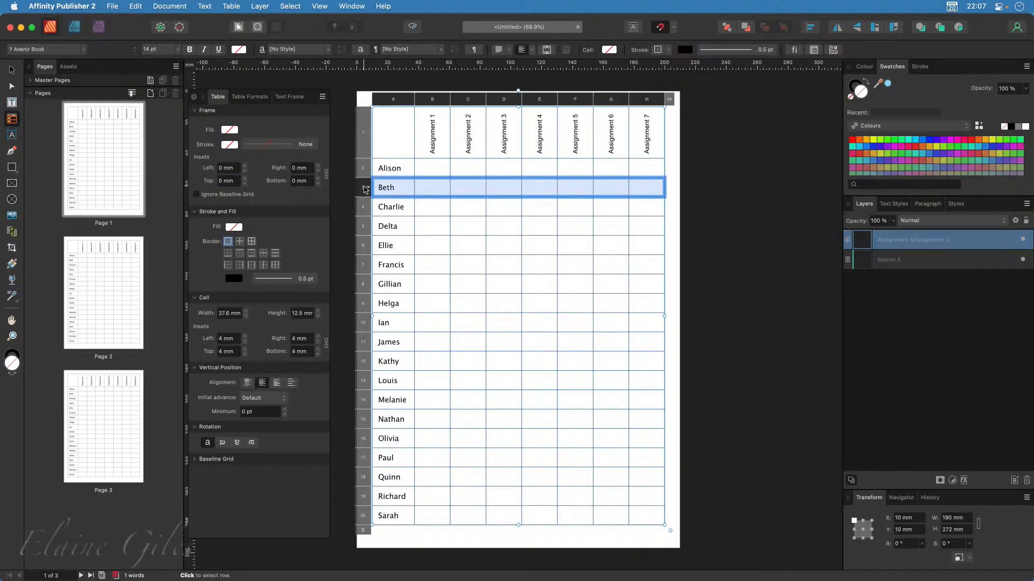
pyautogui.keyDown('super'); pyautogui.click(362, 226); pyautogui.keyUp('super')
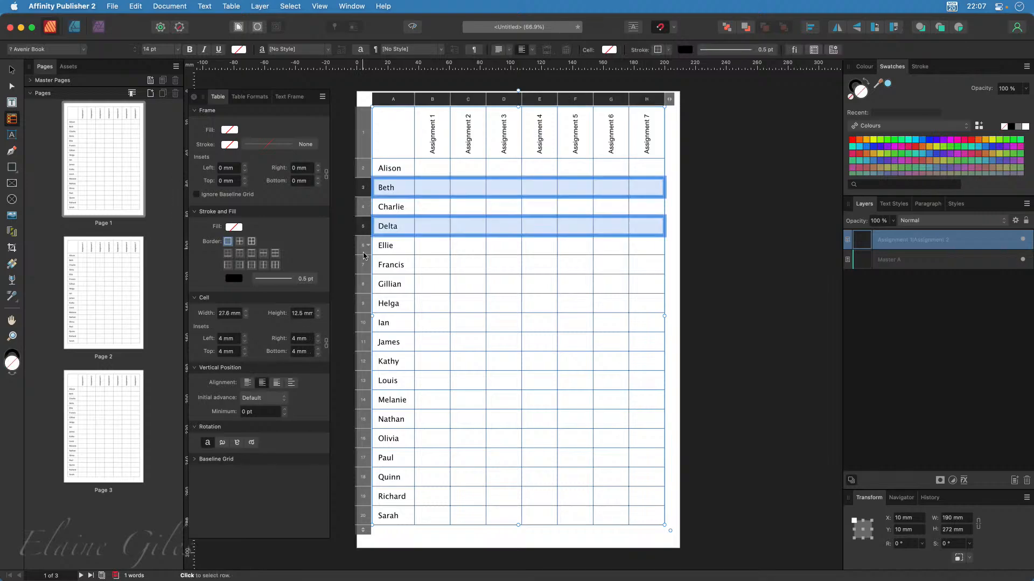
pyautogui.keyDown('super'); pyautogui.click(362, 265); pyautogui.keyUp('super')
pyautogui.keyDown('super'); pyautogui.click(362, 303); pyautogui.keyUp('super')
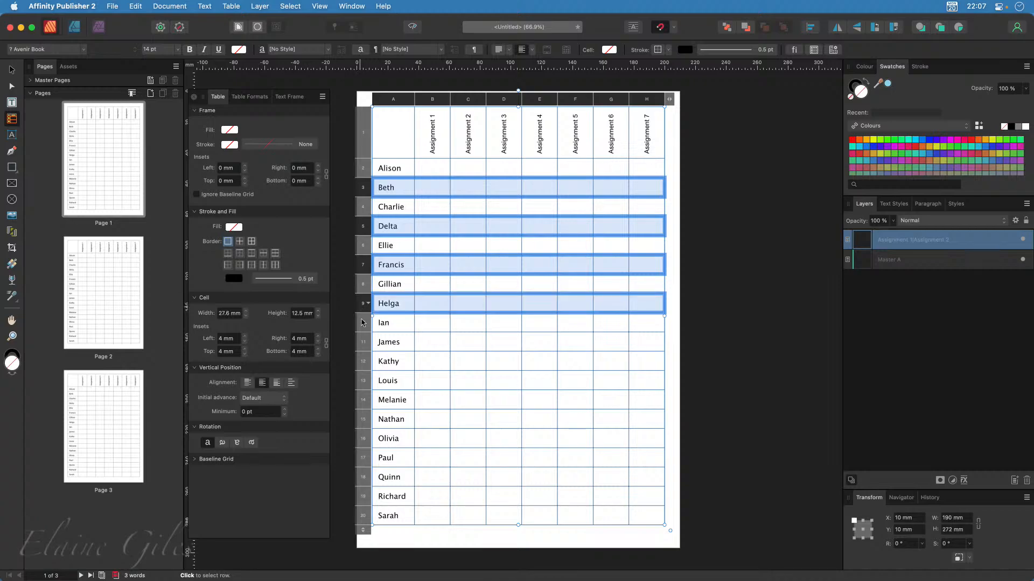
pyautogui.keyDown('super'); pyautogui.click(363, 343); pyautogui.keyUp('super')
pyautogui.keyDown('super'); pyautogui.click(363, 381); pyautogui.keyUp('super')
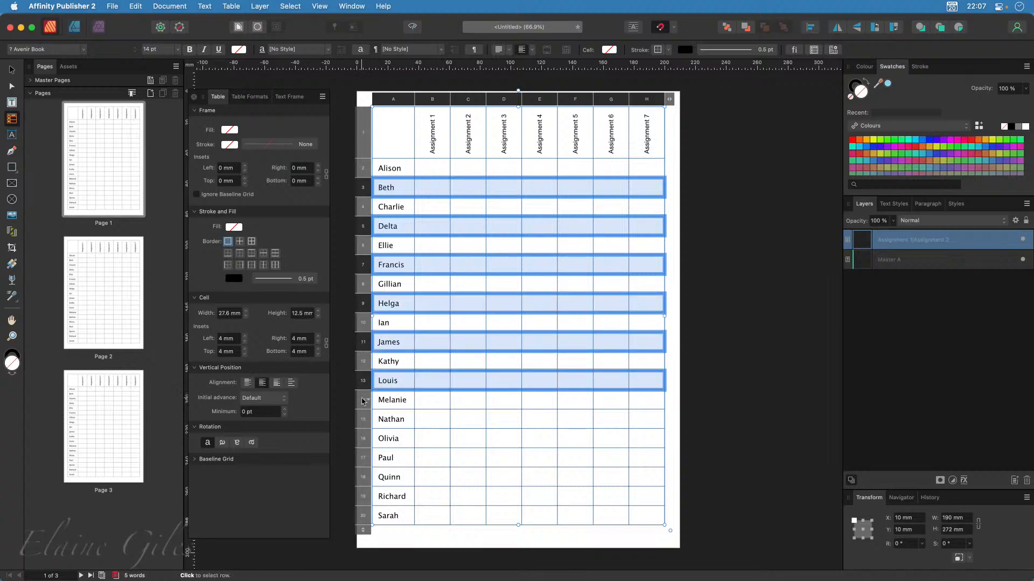
pyautogui.keyDown('super'); pyautogui.click(362, 419); pyautogui.keyUp('super')
pyautogui.keyDown('super'); pyautogui.click(363, 457); pyautogui.keyUp('super')
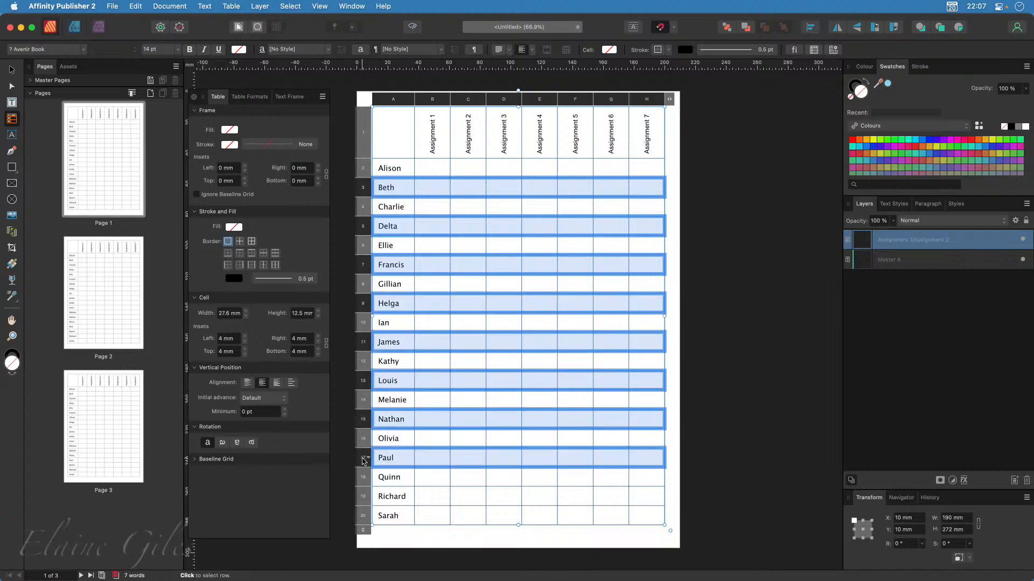
pyautogui.keyDown('super'); pyautogui.click(362, 497); pyautogui.keyUp('super')
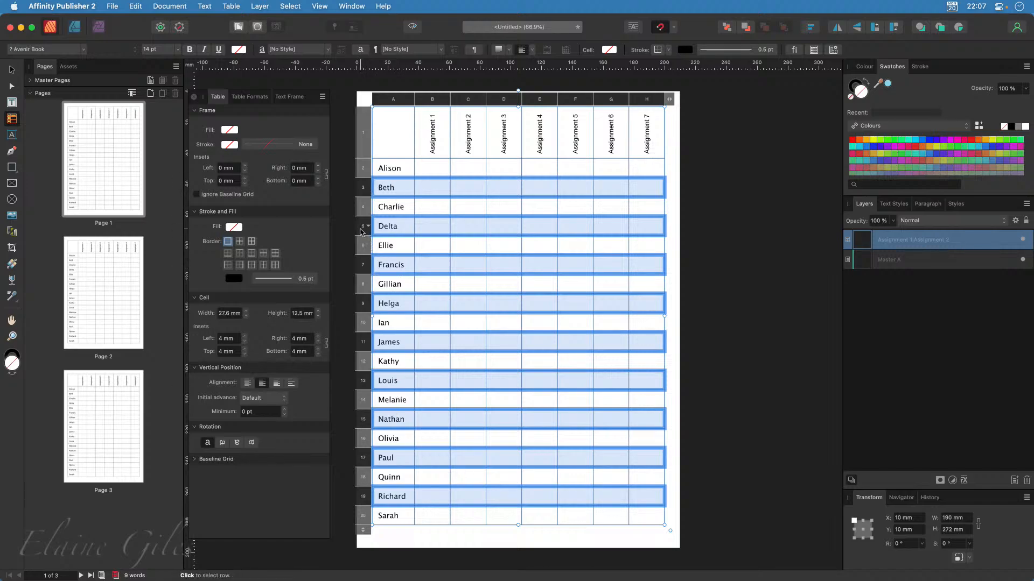
pyautogui.click(232, 227)
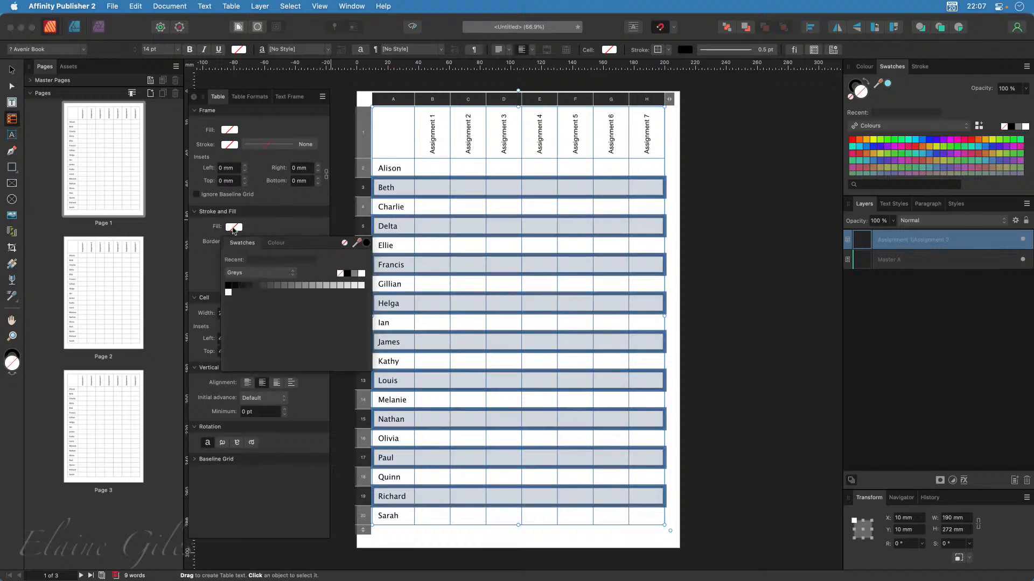
pyautogui.click(250, 274)
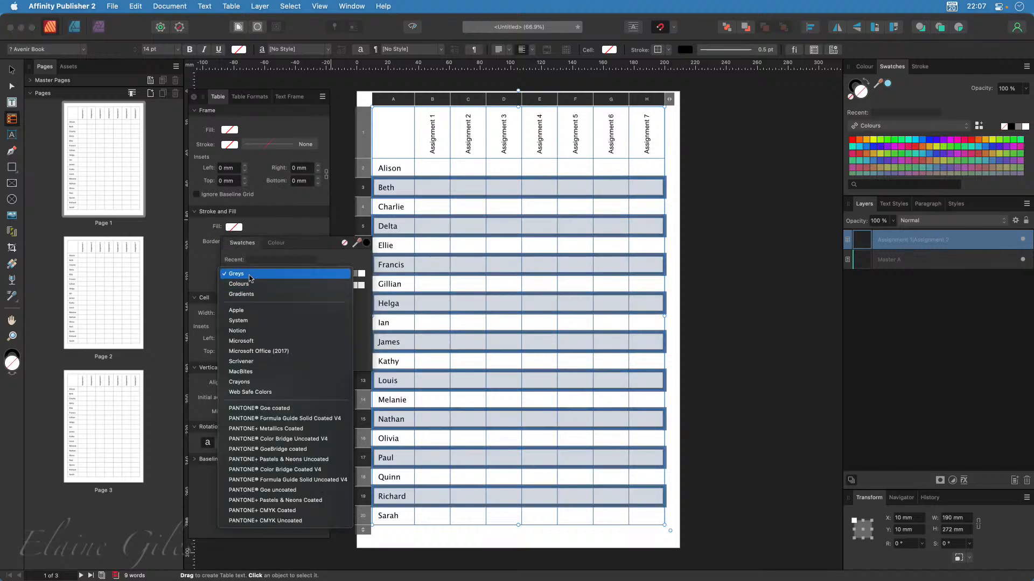
pyautogui.click(250, 310)
pyautogui.click(256, 286)
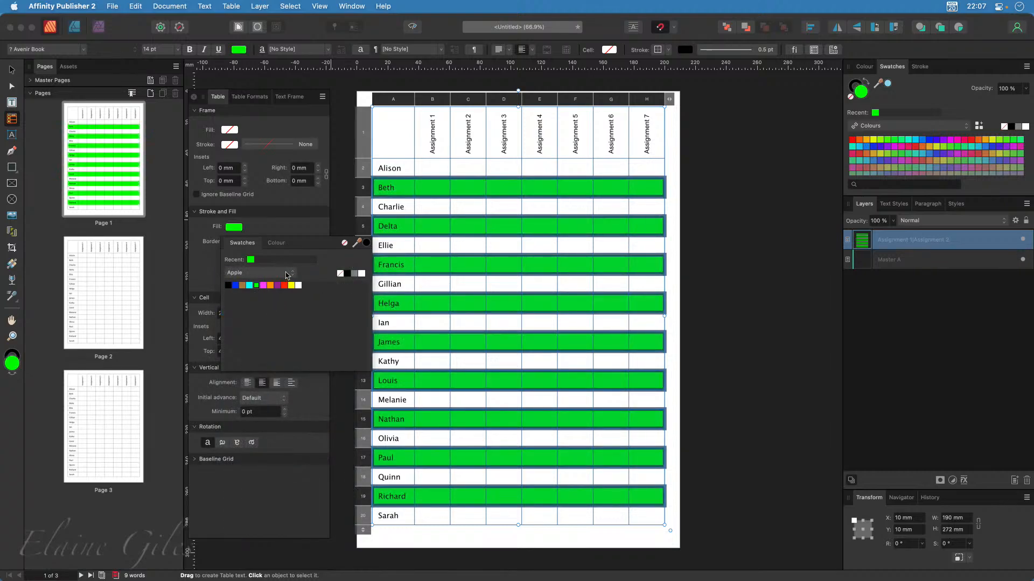
pyautogui.click(287, 274)
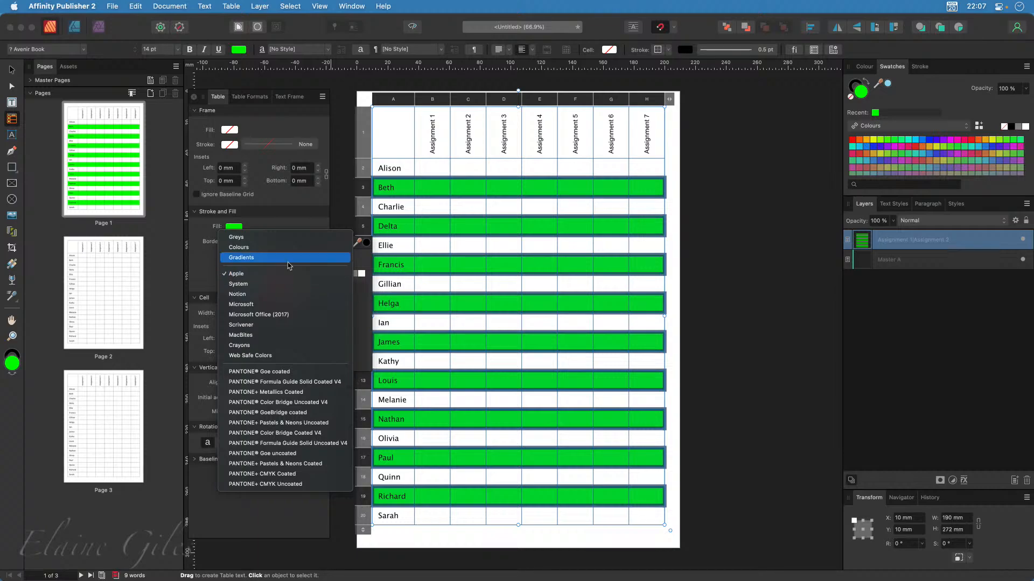
pyautogui.click(357, 258)
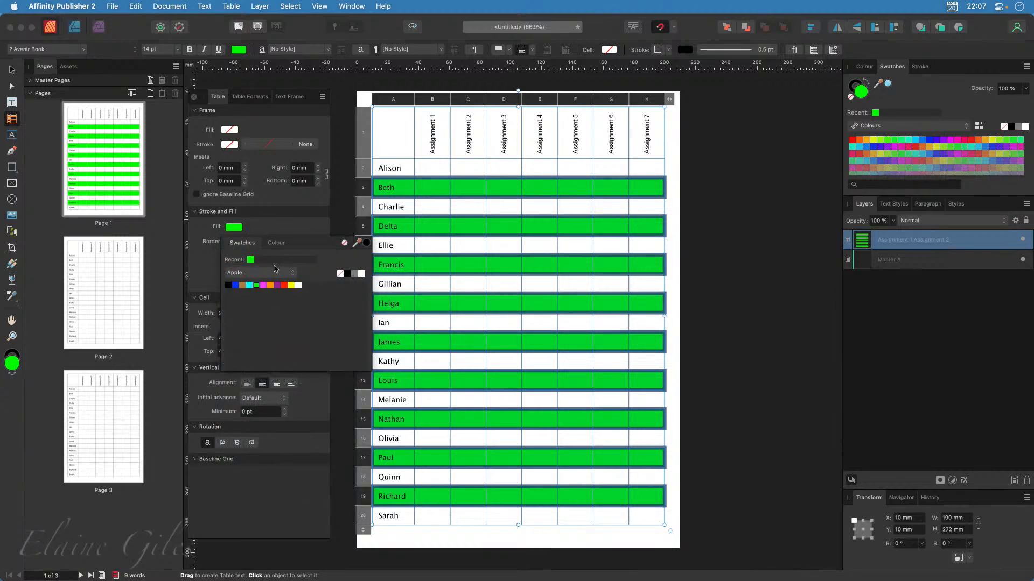
# Lighten and mute the selected rows' fill colour to a soft pale green, and deselect the table
pyautogui.click(278, 243)
pyautogui.moveTo(290, 277); pyautogui.dragTo(342, 276)
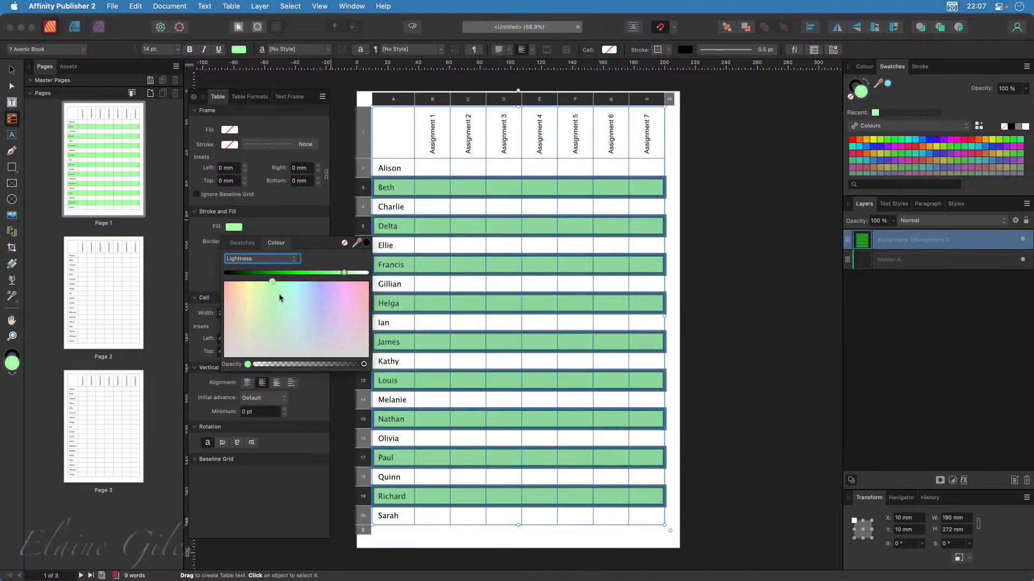
pyautogui.moveTo(272, 282); pyautogui.dragTo(284, 324)
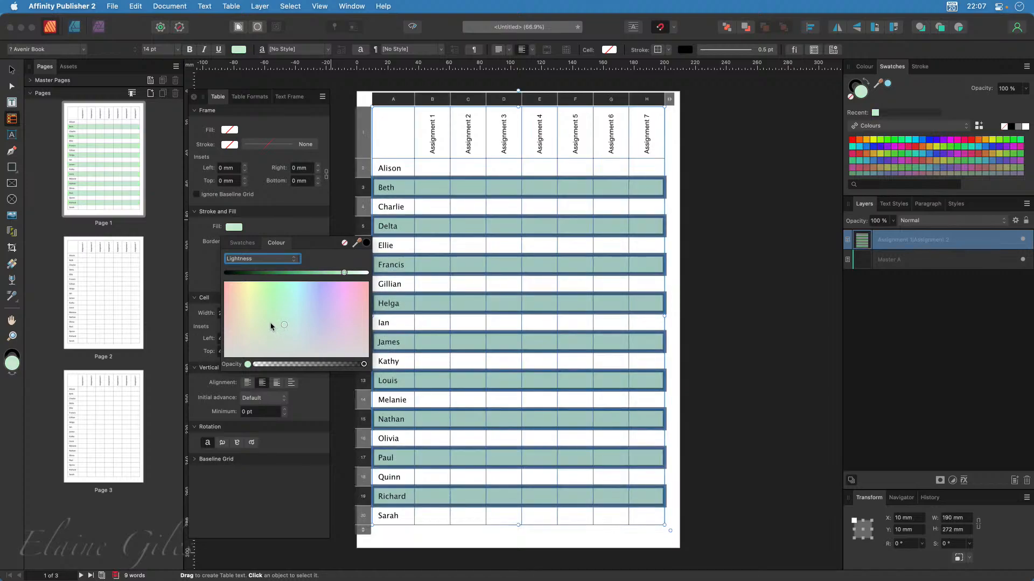
pyautogui.click(308, 509)
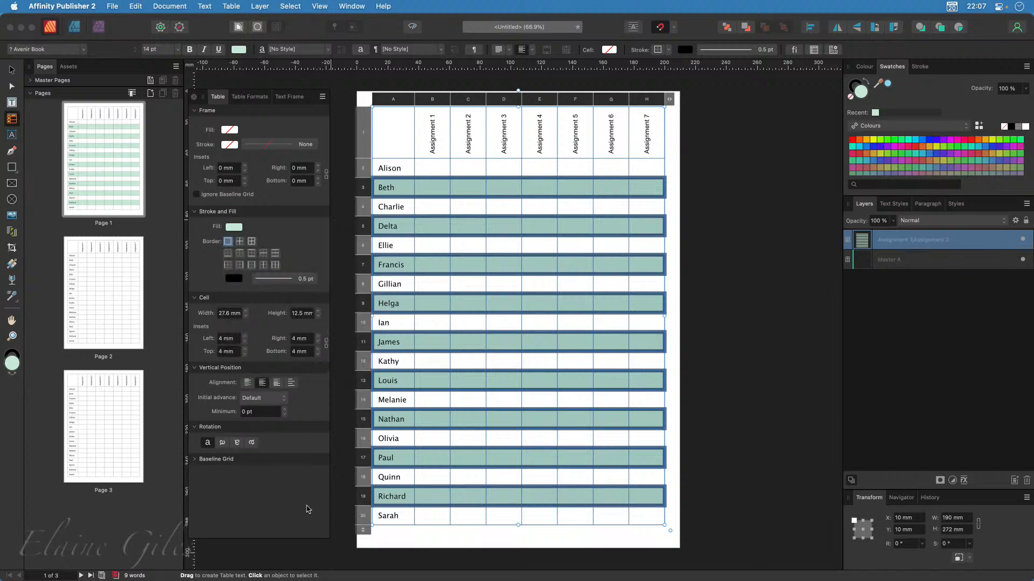
pyautogui.click(705, 423)
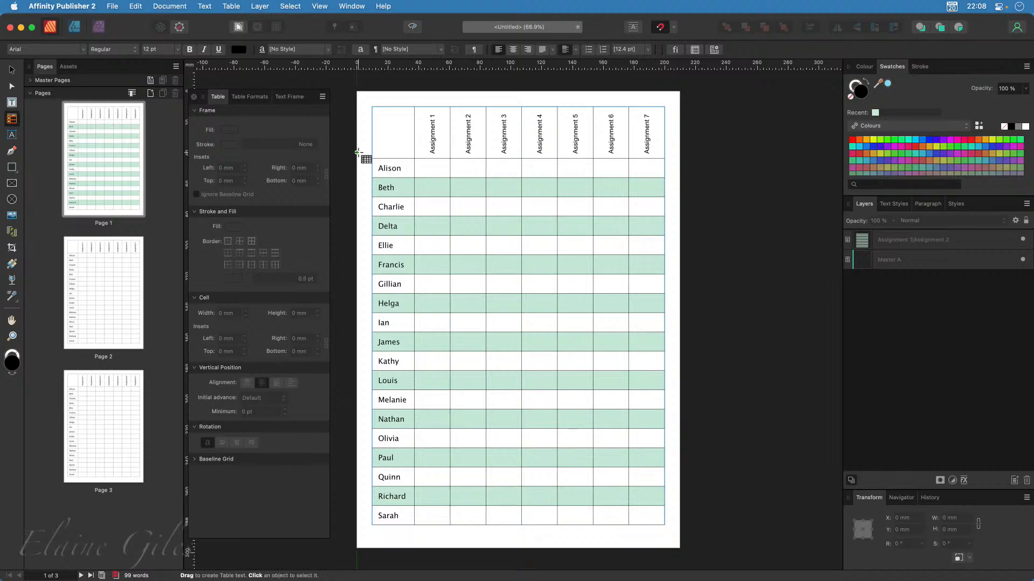
# Change the font of all the student names in the first column to Poppins
pyautogui.click(7, 68)
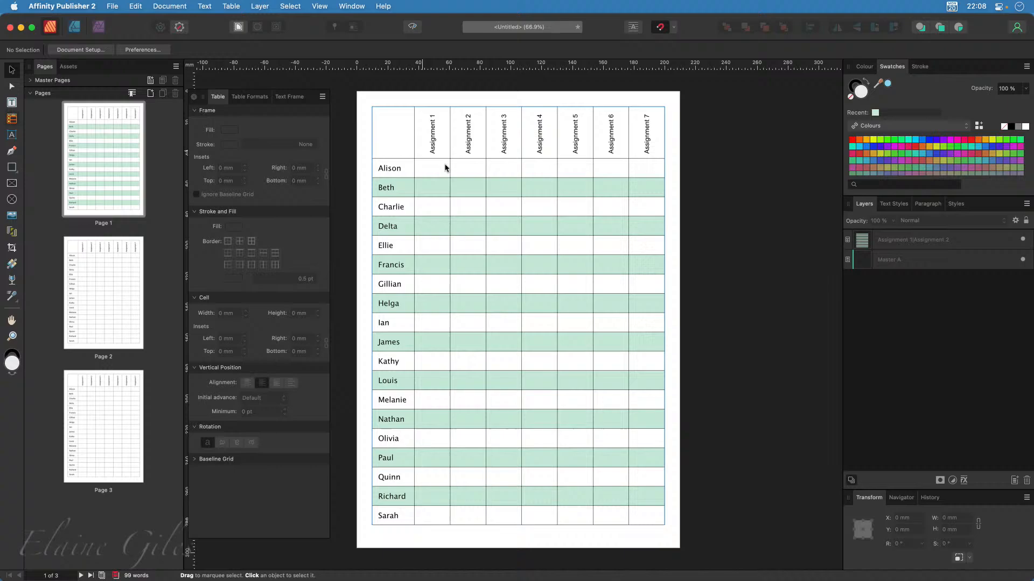
pyautogui.click(515, 167)
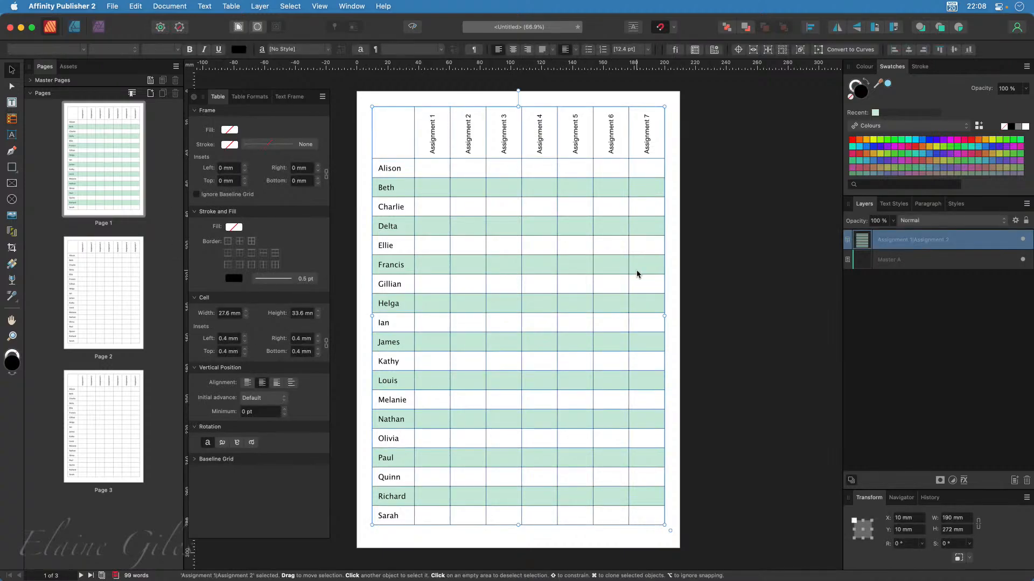
pyautogui.doubleClick(407, 168)
pyautogui.moveTo(406, 167); pyautogui.dragTo(401, 518)
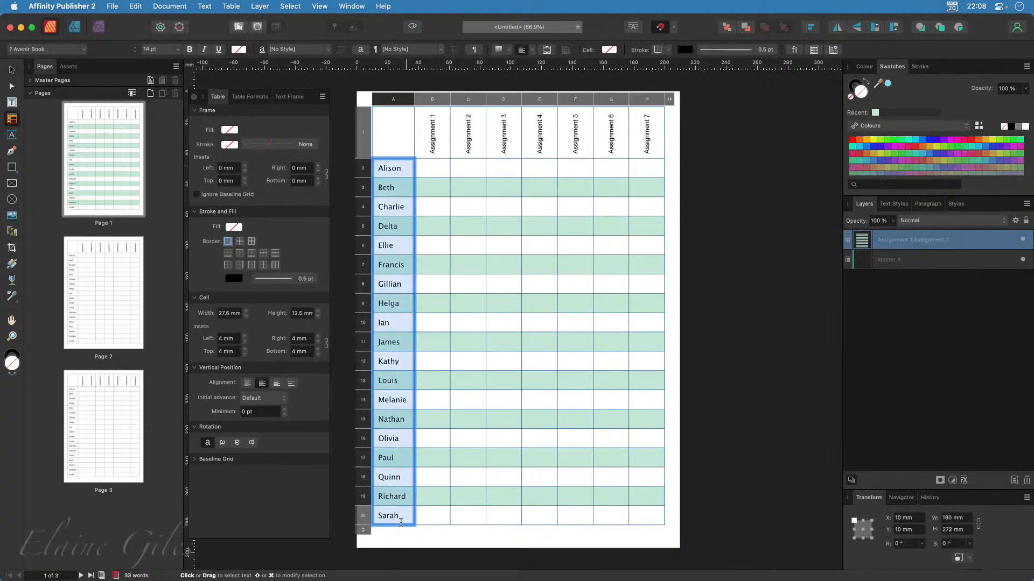
pyautogui.click(84, 49)
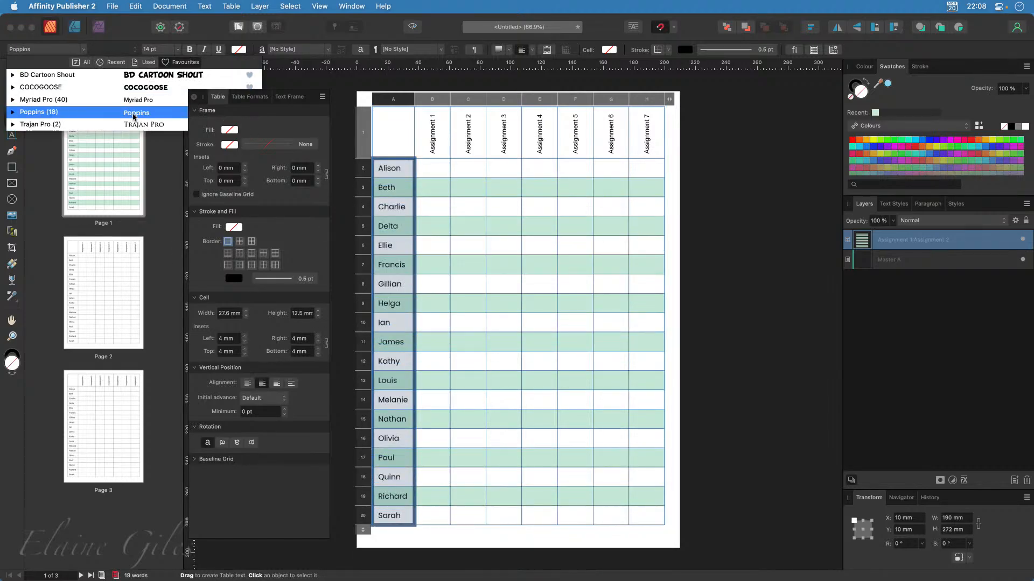
pyautogui.click(134, 116)
# Set the seven assignment headings to Poppins at 11 pt and deselect the table
pyautogui.click(442, 139)
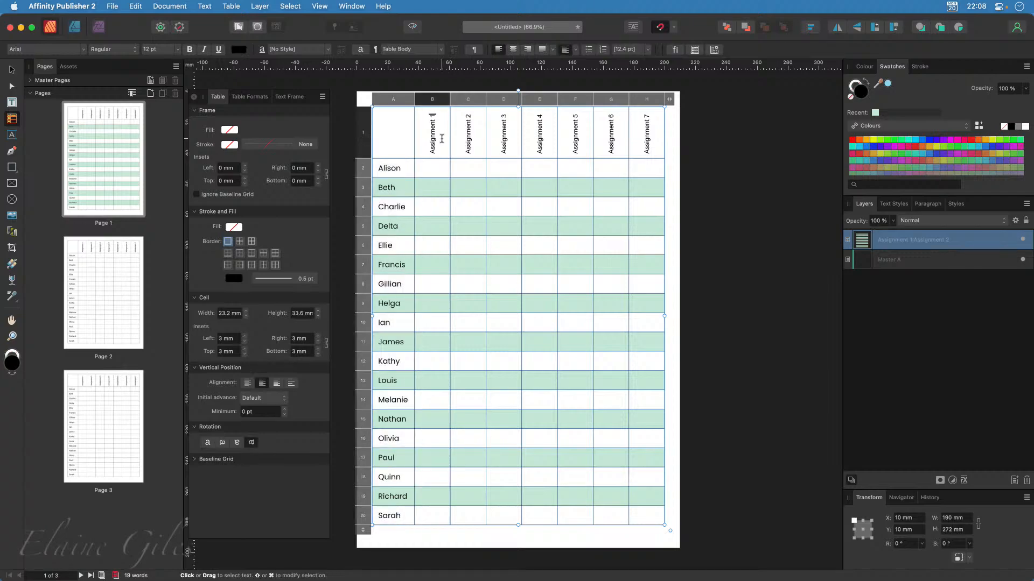
pyautogui.moveTo(442, 139); pyautogui.dragTo(645, 144)
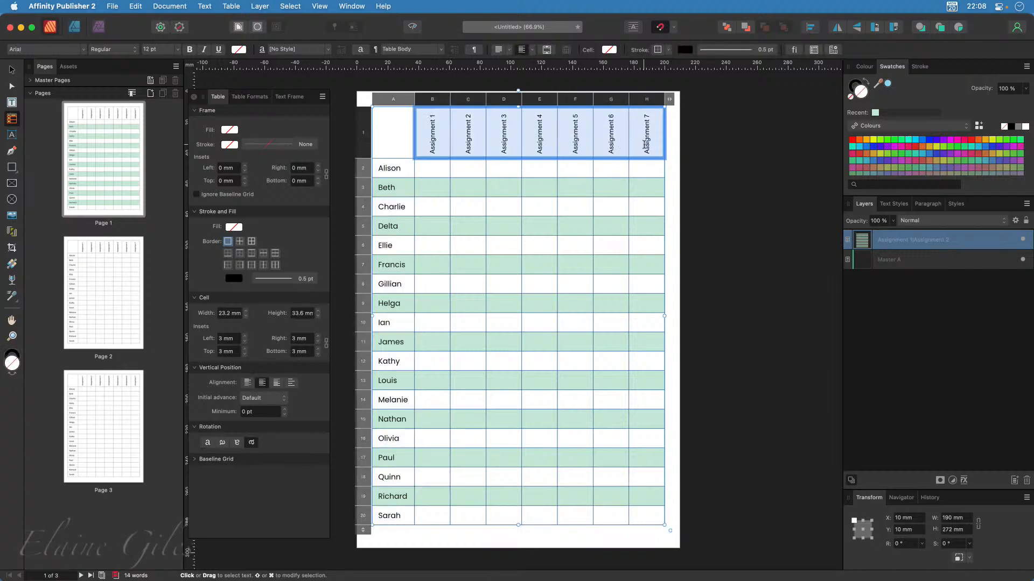
pyautogui.click(84, 49)
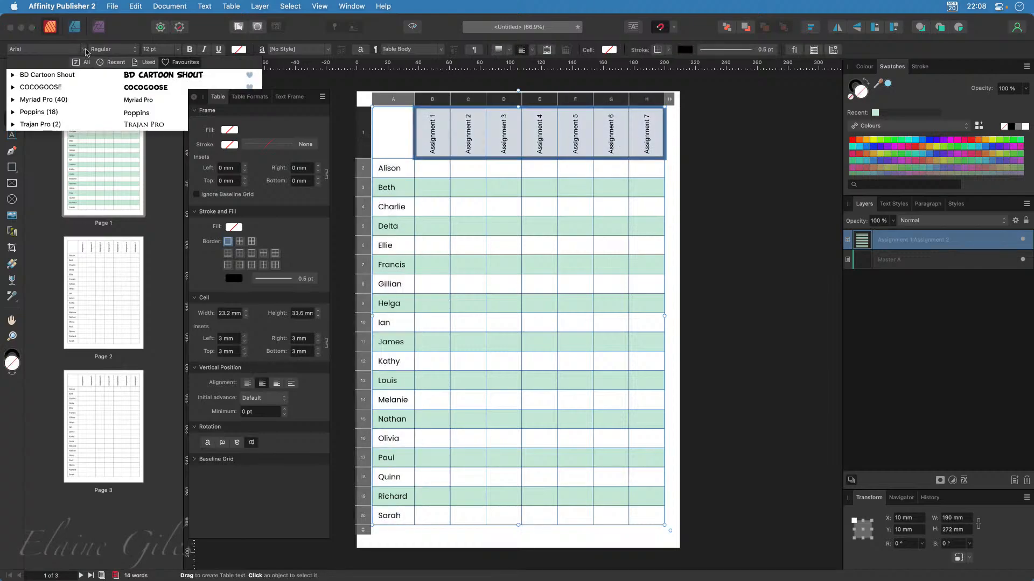
pyautogui.click(80, 115)
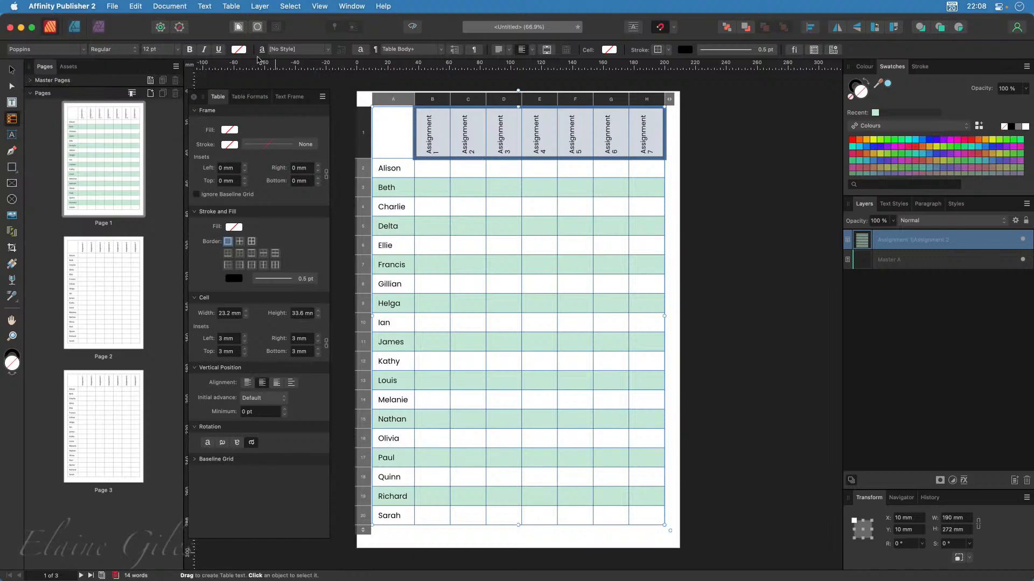
pyautogui.click(179, 49)
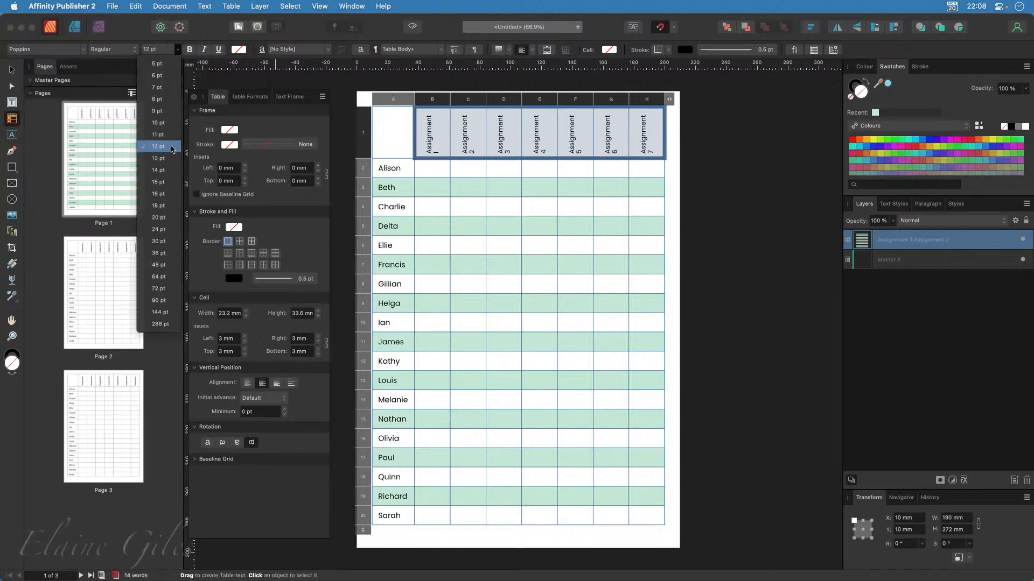
pyautogui.click(160, 143)
pyautogui.click(749, 140)
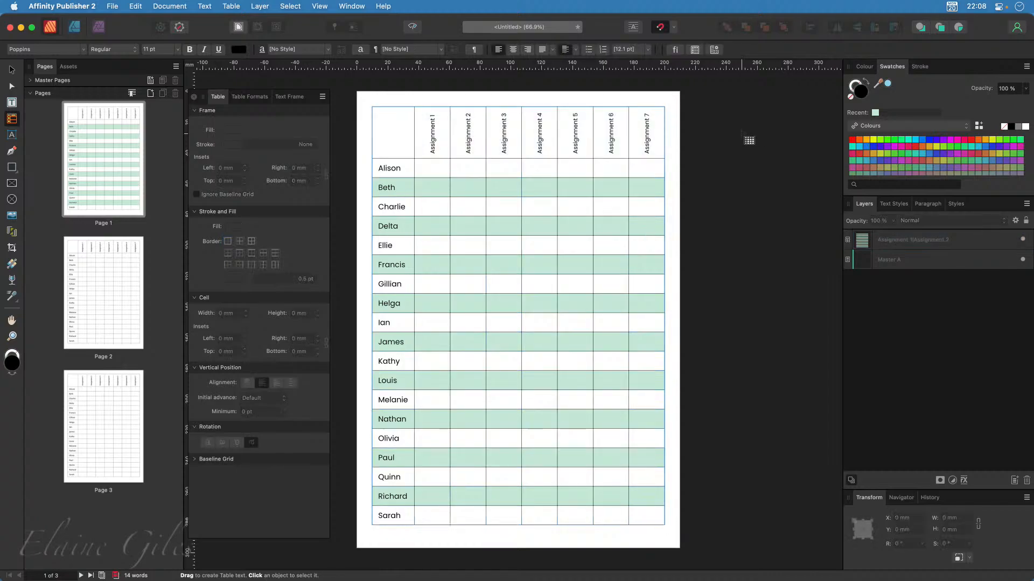
# Save the formatting of the page 1 table as a new table format from the selection
pyautogui.click(13, 69)
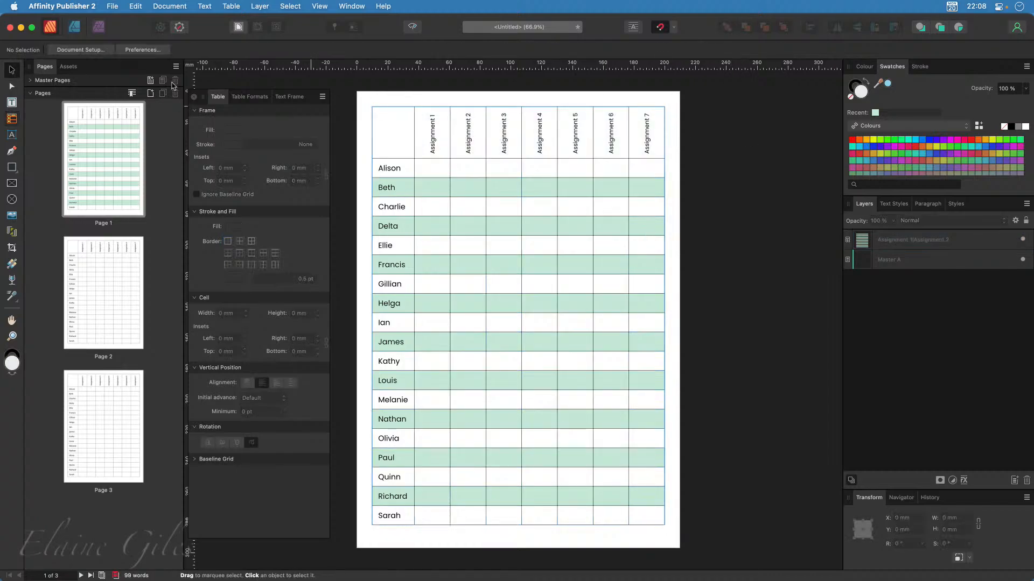
pyautogui.click(421, 123)
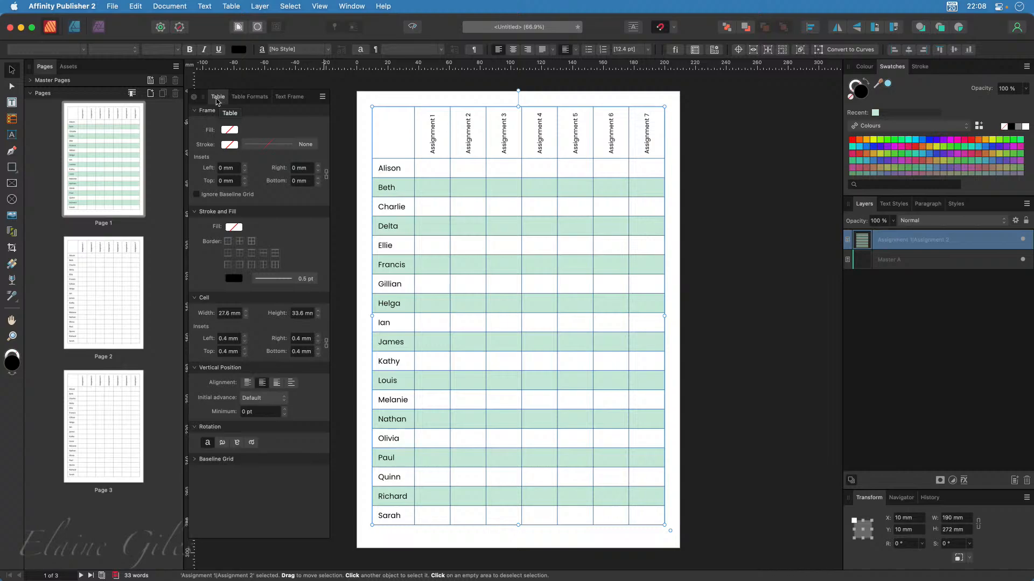
pyautogui.click(249, 97)
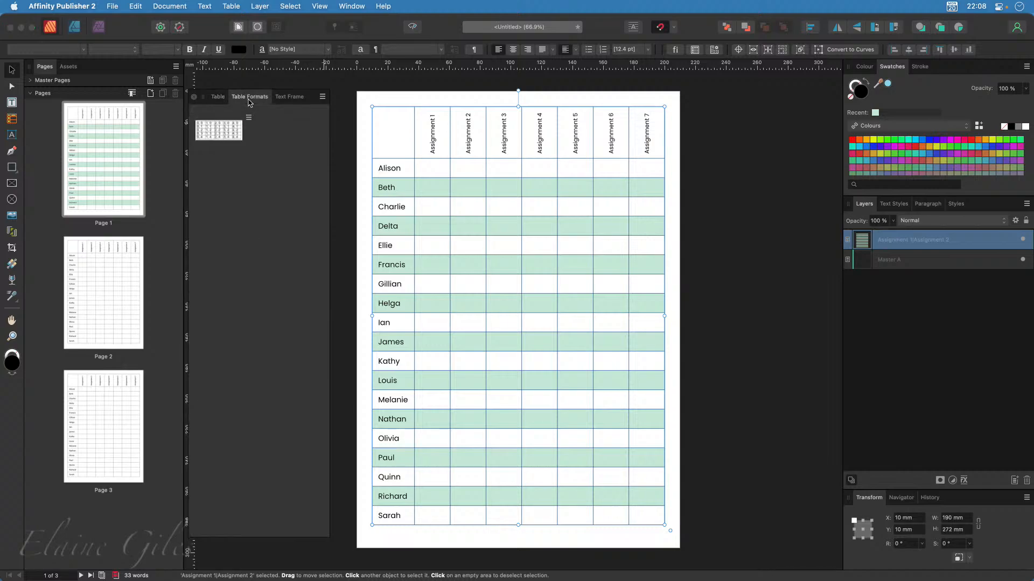
pyautogui.click(323, 99)
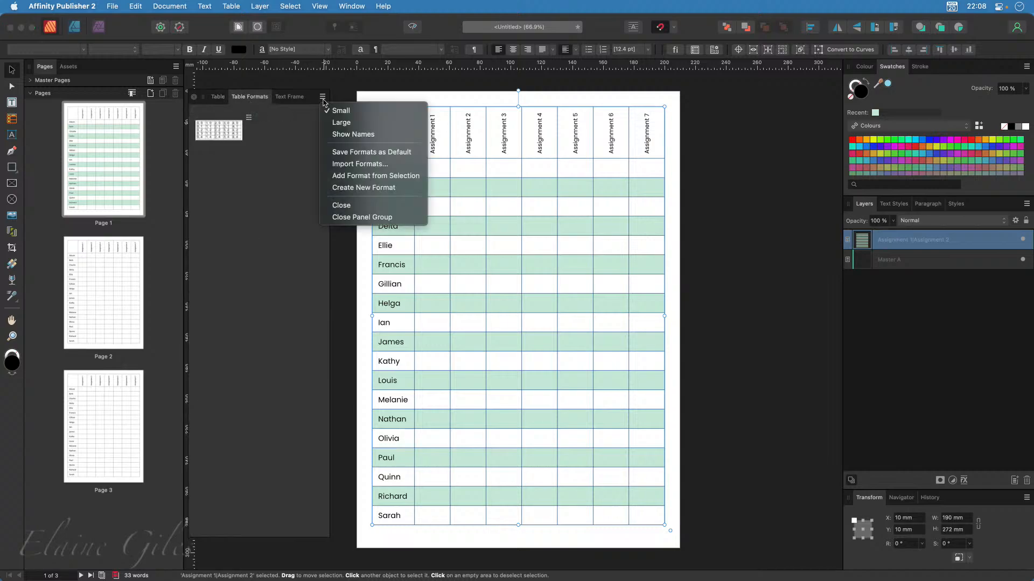
pyautogui.click(345, 177)
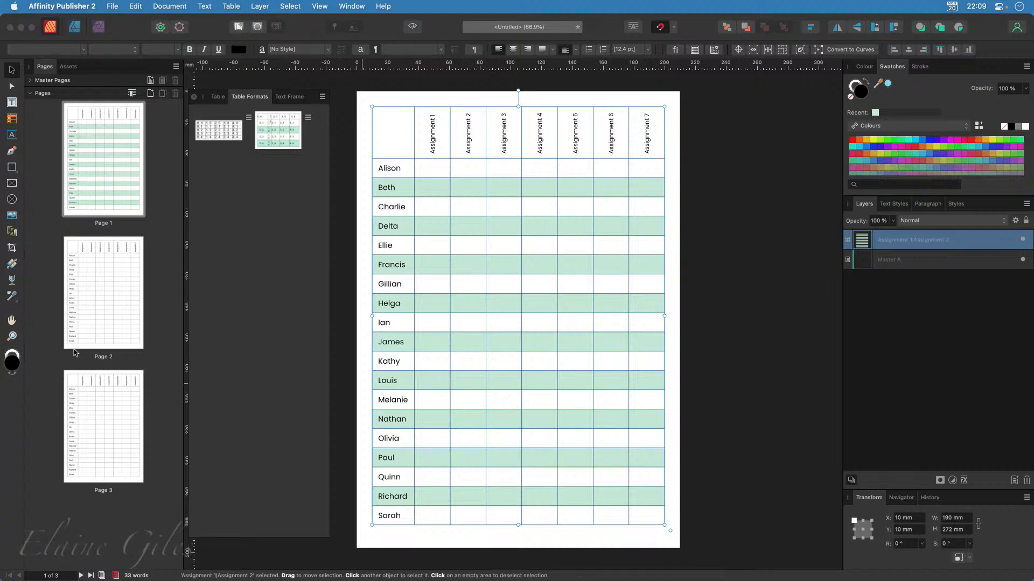
# Apply the saved green-striped table format, Format 1, to the table on page 2
pyautogui.click(95, 300)
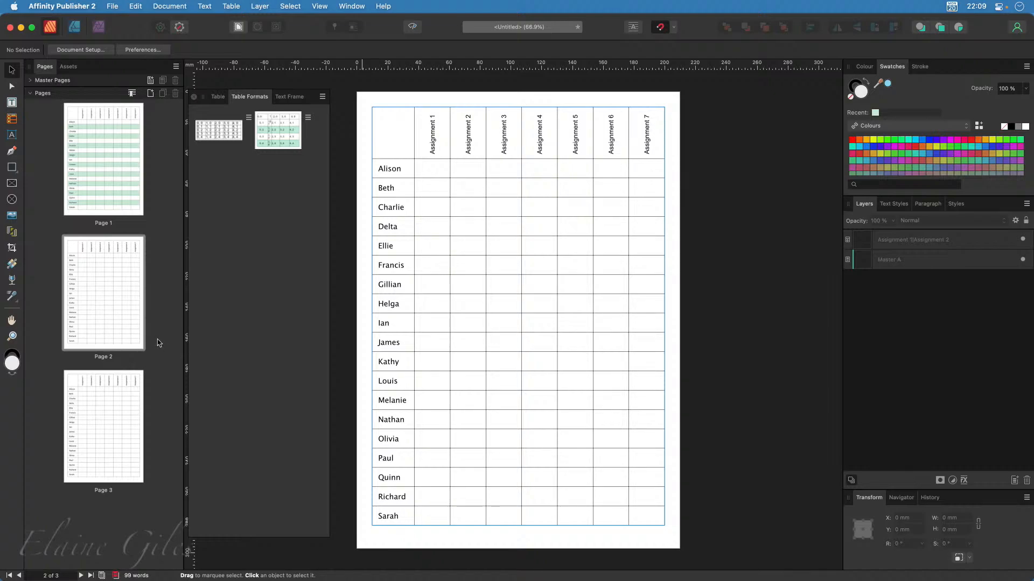
pyautogui.click(431, 175)
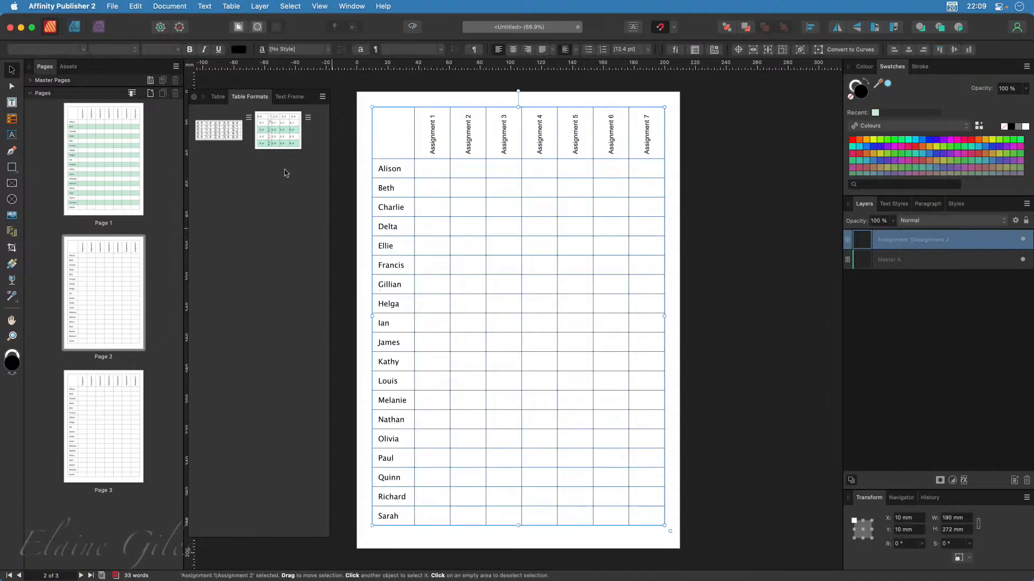
pyautogui.click(272, 135)
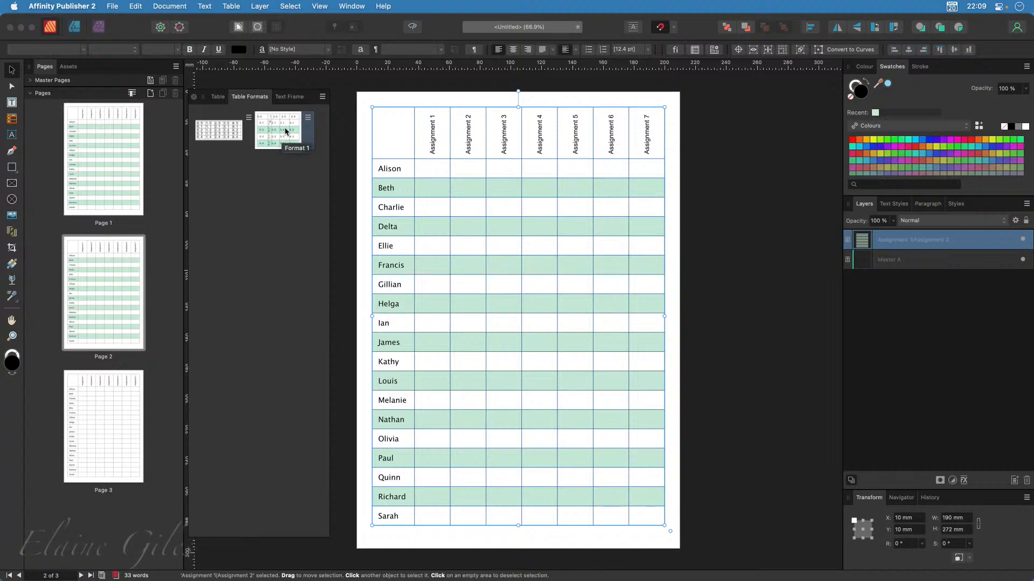
# Edit the table format Format 1 and change the fill of its striped body cell, Format 7, to pale yellow
pyautogui.click(308, 117)
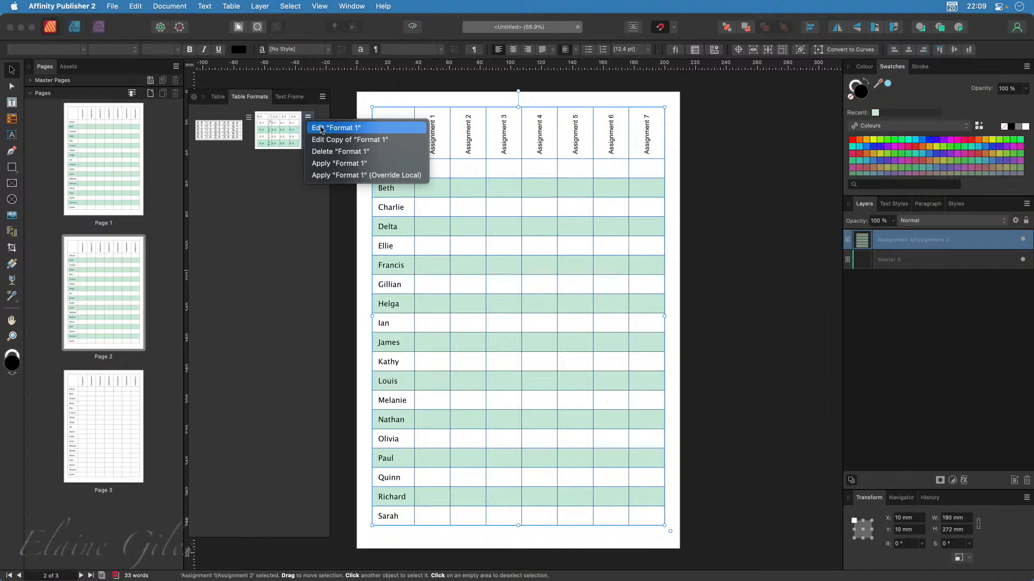
pyautogui.click(323, 128)
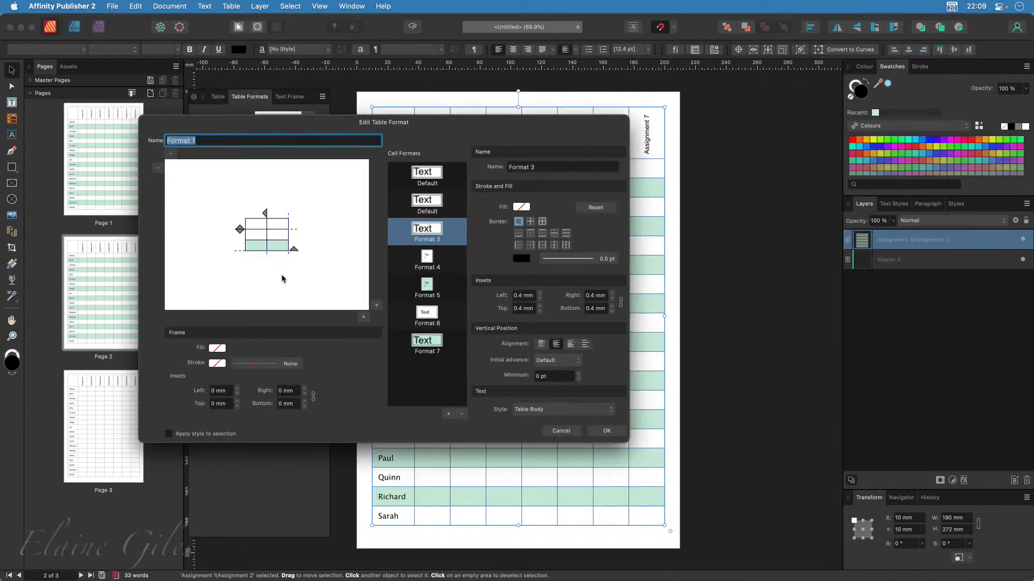
pyautogui.click(262, 246)
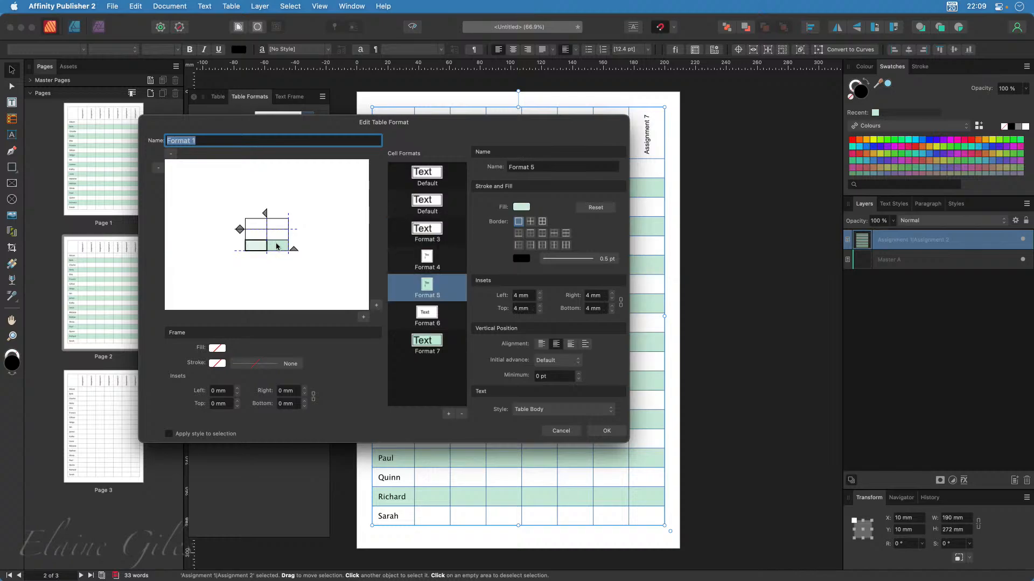
pyautogui.click(276, 246)
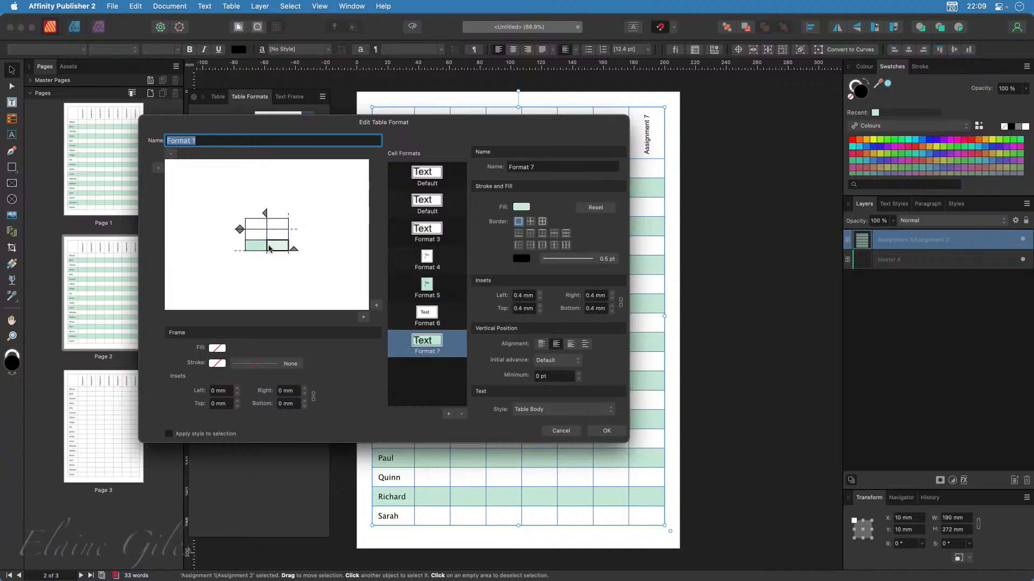
pyautogui.click(259, 248)
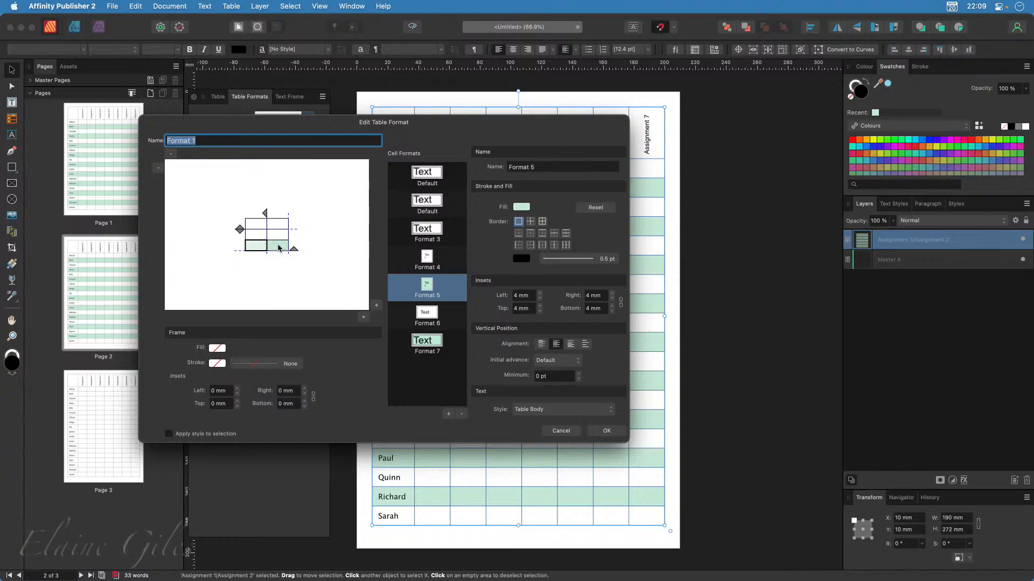
pyautogui.click(282, 248)
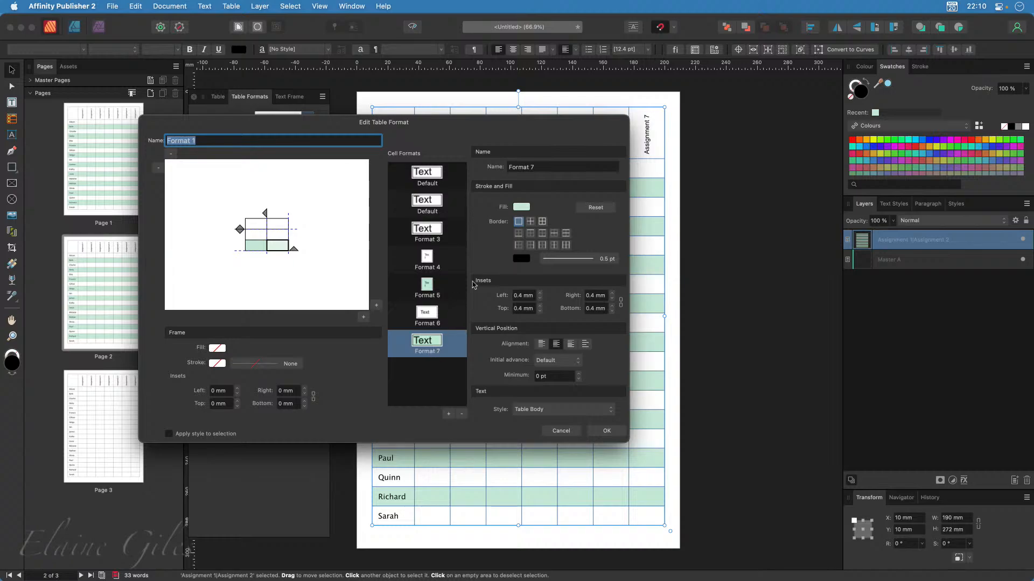
pyautogui.click(523, 209)
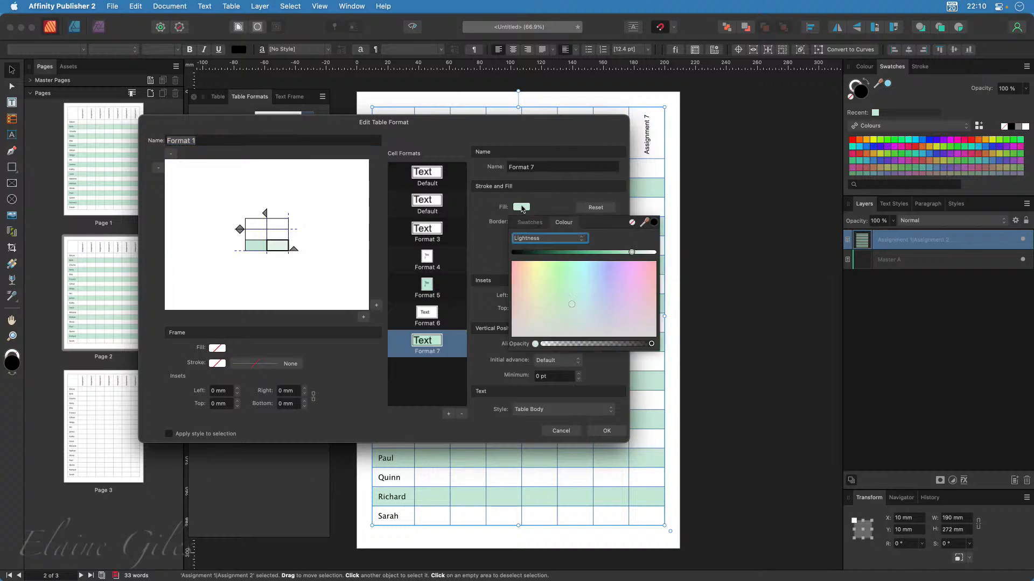
pyautogui.moveTo(524, 260); pyautogui.dragTo(531, 283)
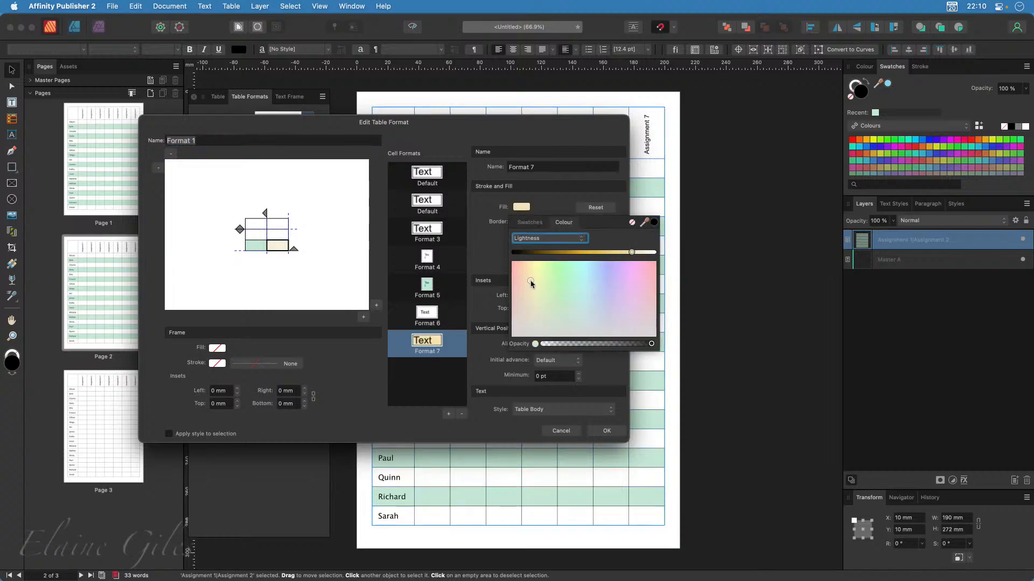
pyautogui.click(532, 222)
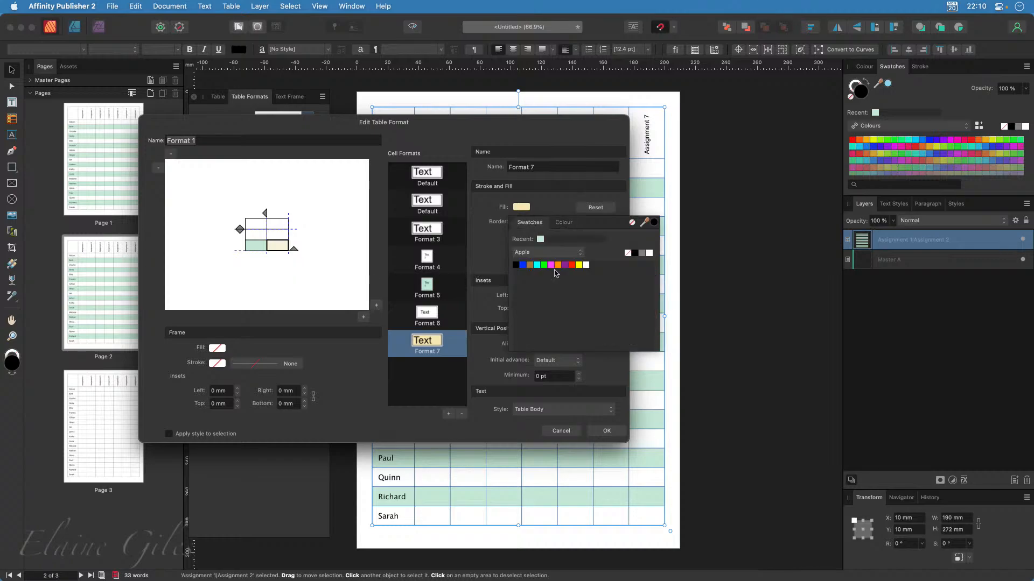
pyautogui.click(564, 223)
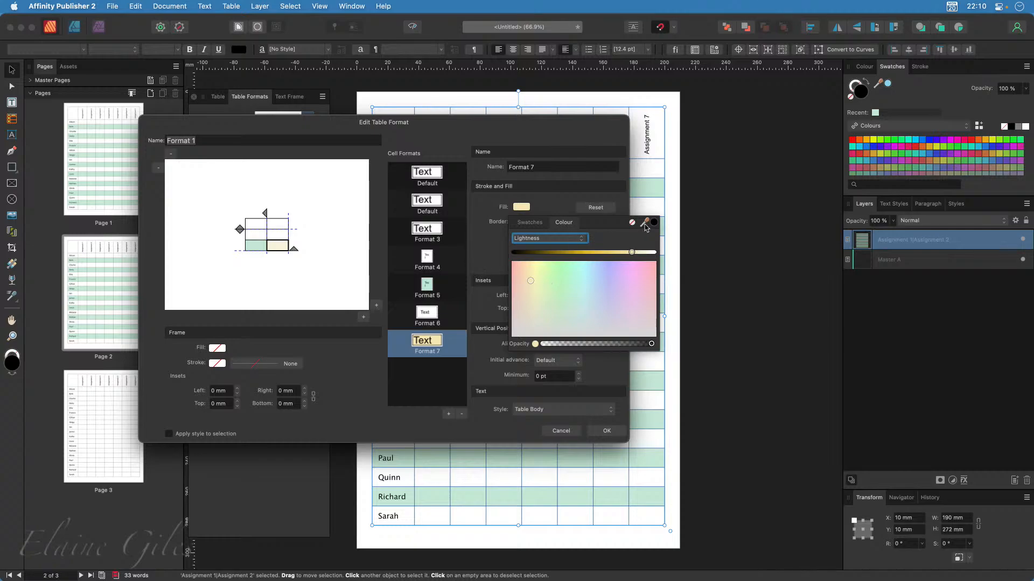
# Sample the pale yellow from the neighbouring cell as the fill of the striped first-column cell, Format 5, and confirm the format edit
pyautogui.click(259, 246)
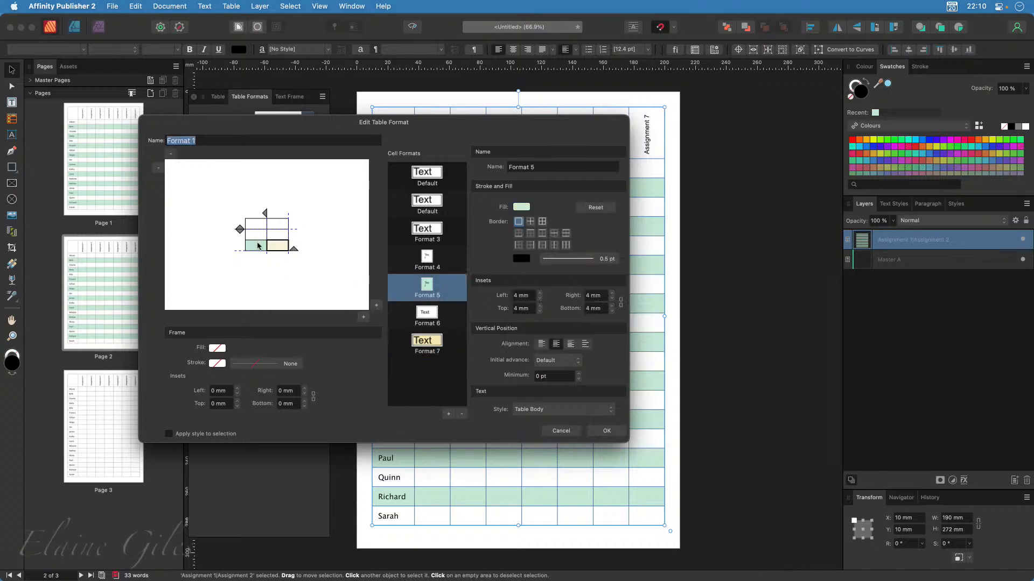
pyautogui.click(521, 207)
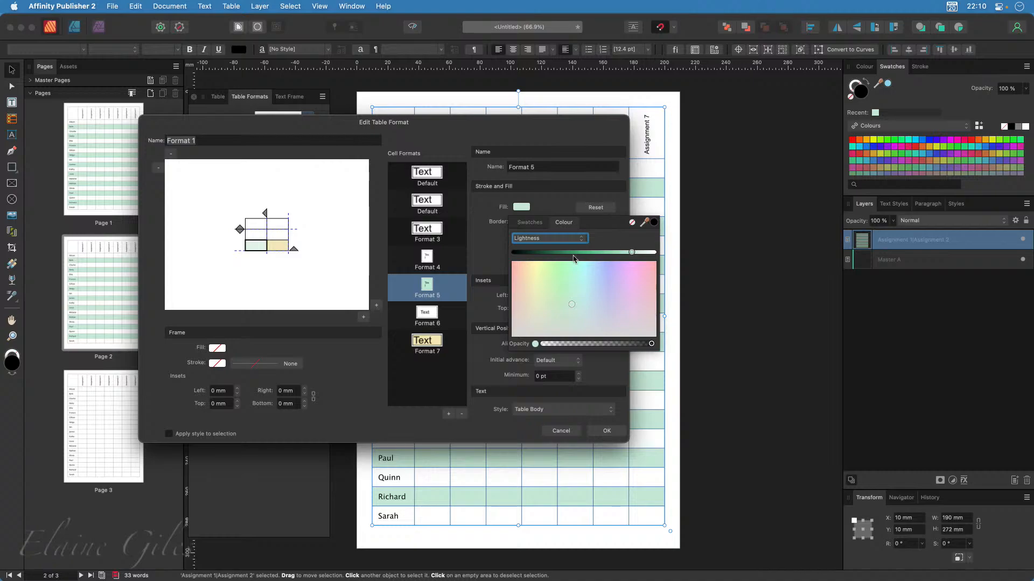
pyautogui.click(646, 225)
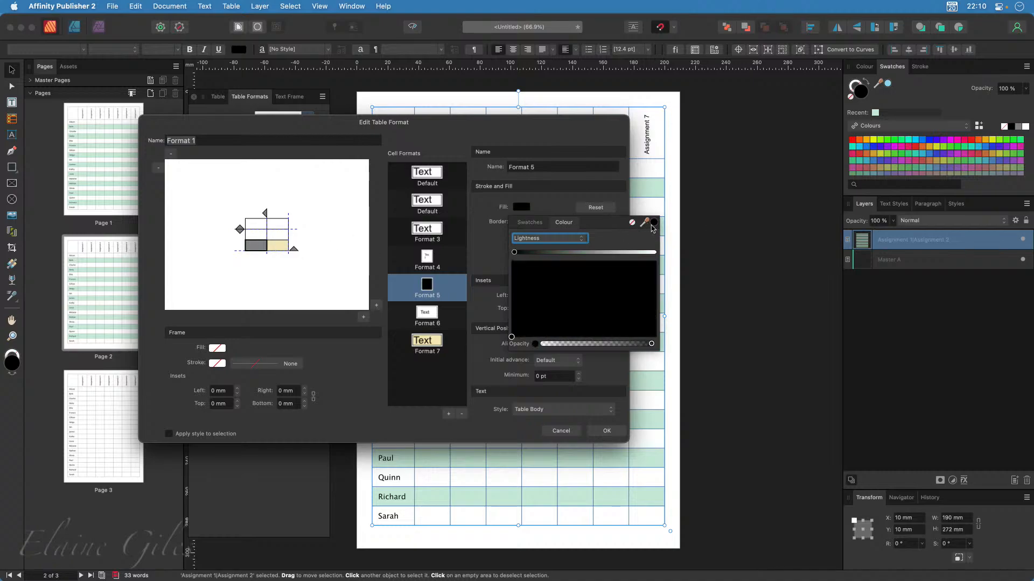
pyautogui.moveTo(646, 225); pyautogui.dragTo(279, 248)
pyautogui.click(654, 223)
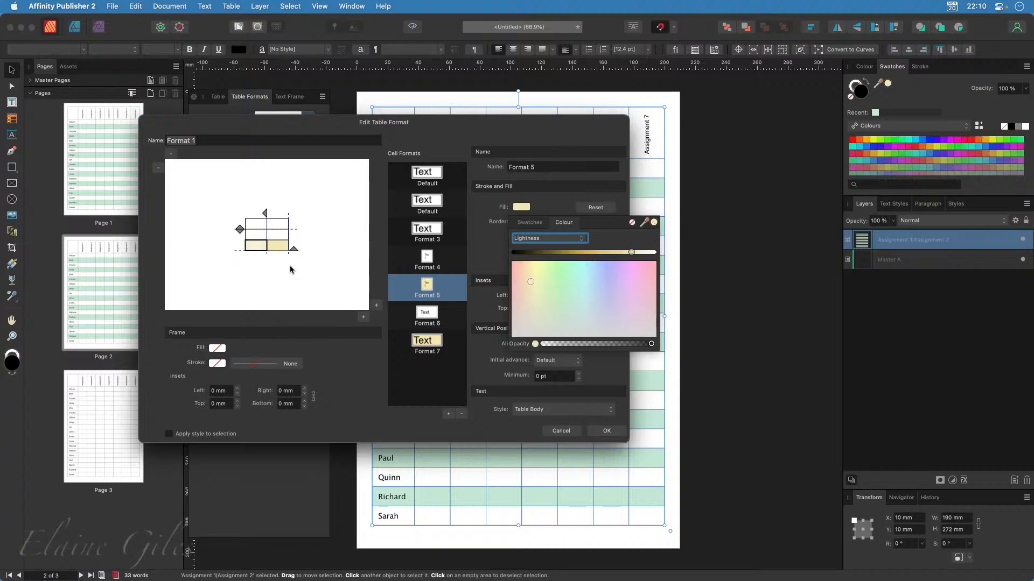
pyautogui.click(277, 247)
pyautogui.click(259, 249)
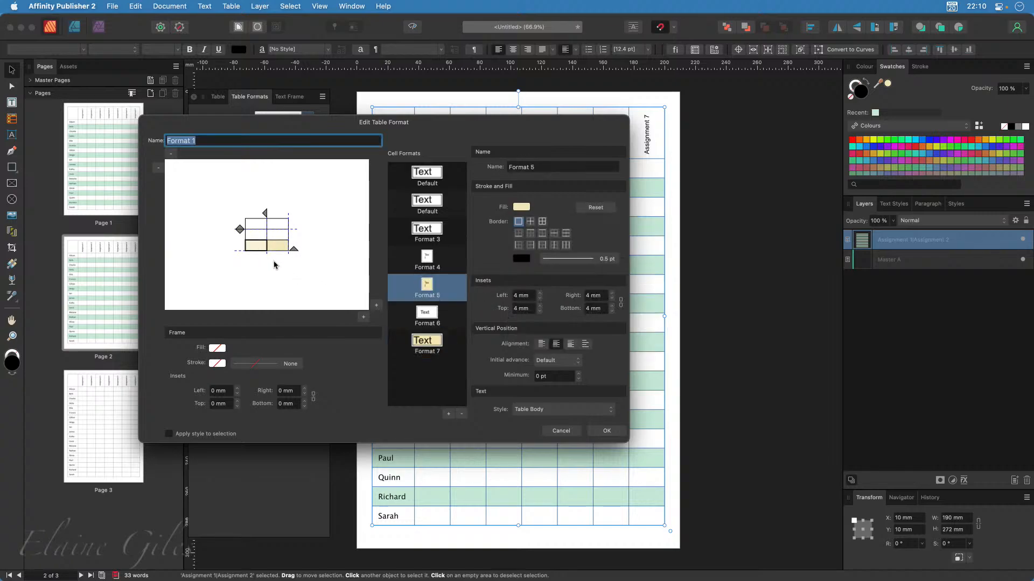
pyautogui.click(607, 432)
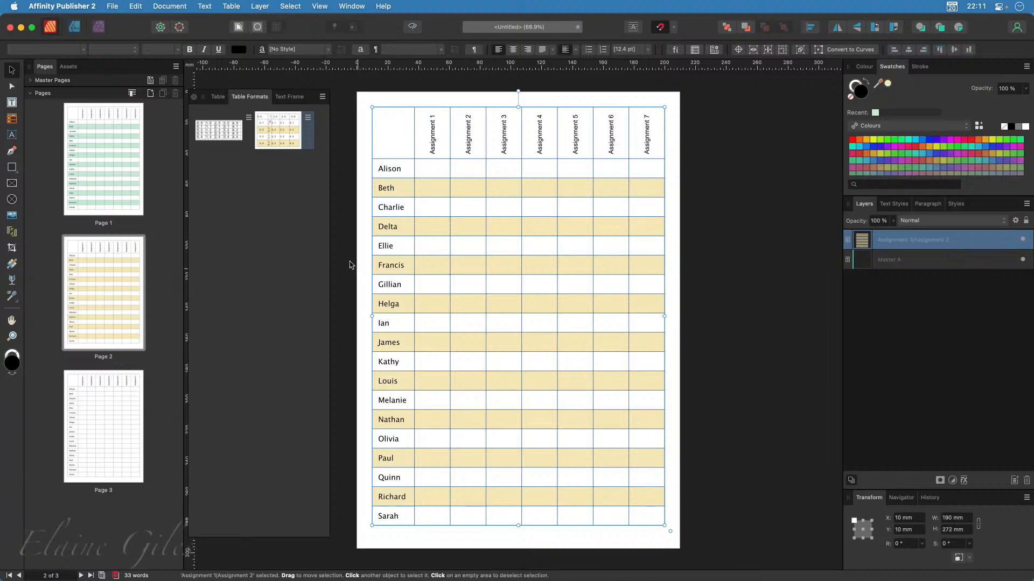
# Edit a copy of Format 1 and set the fill of its striped body cell, Format 7, to pale lavender blue
pyautogui.click(308, 119)
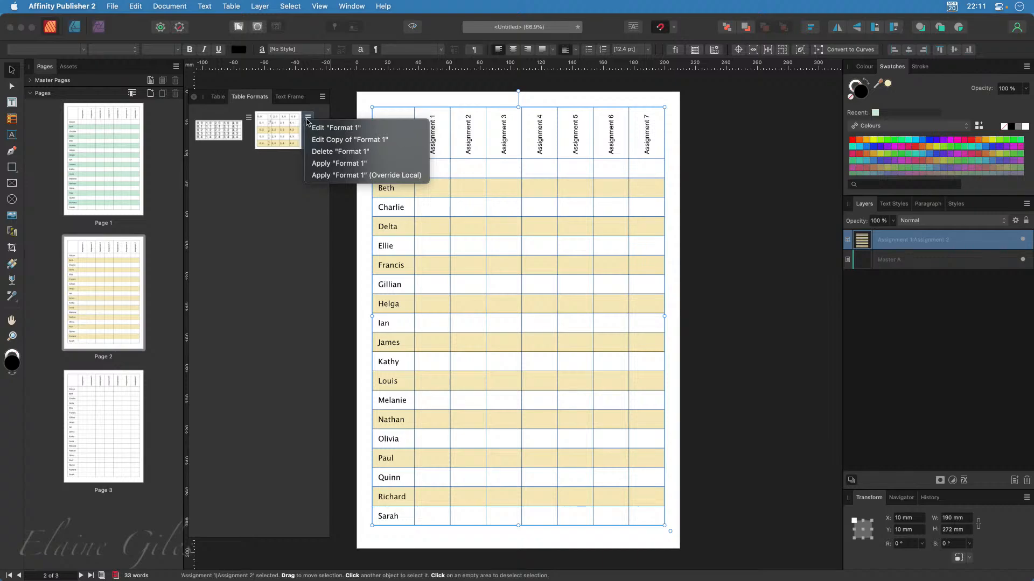
pyautogui.click(324, 140)
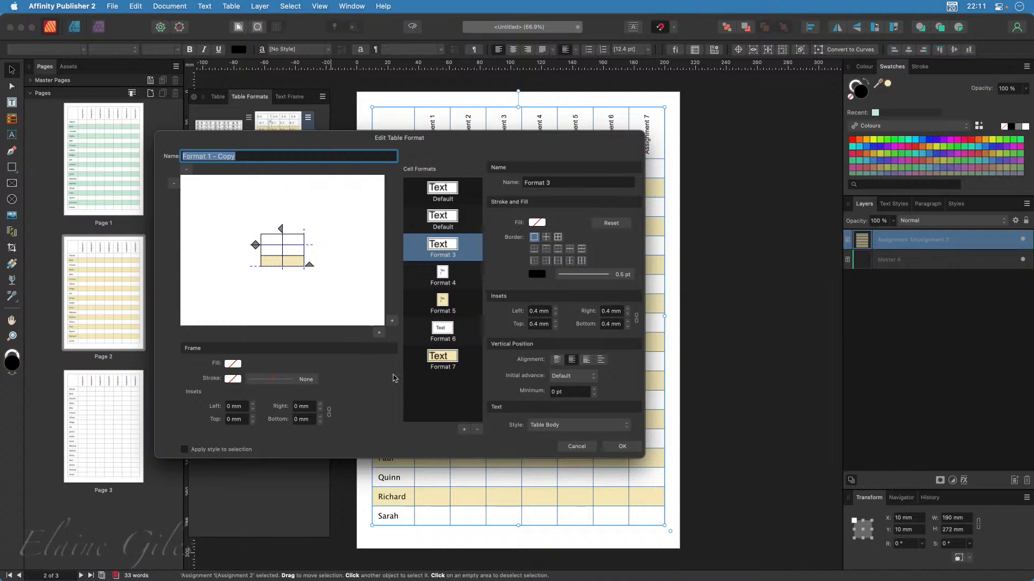
pyautogui.click(441, 362)
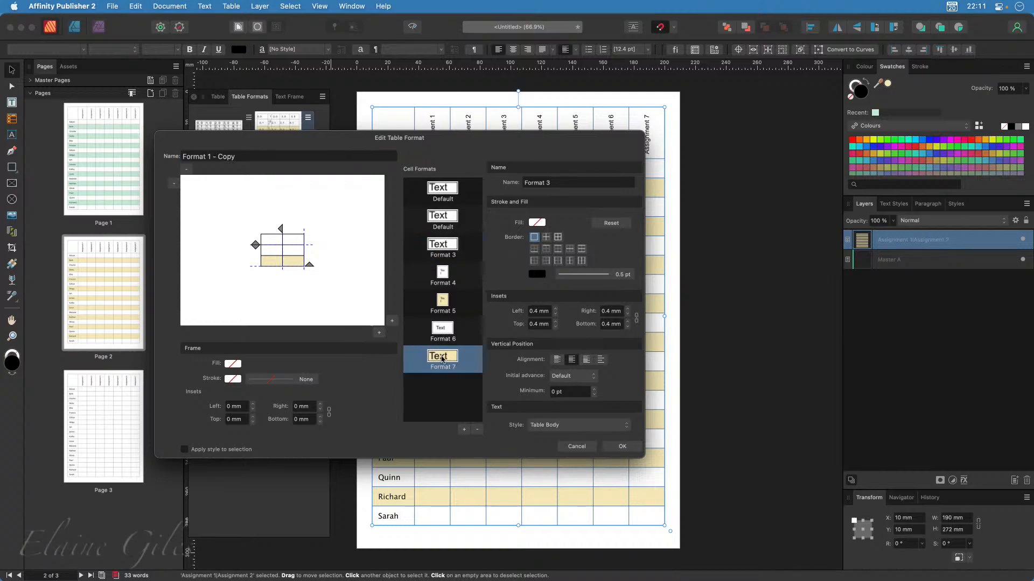
pyautogui.click(537, 222)
pyautogui.click(577, 306)
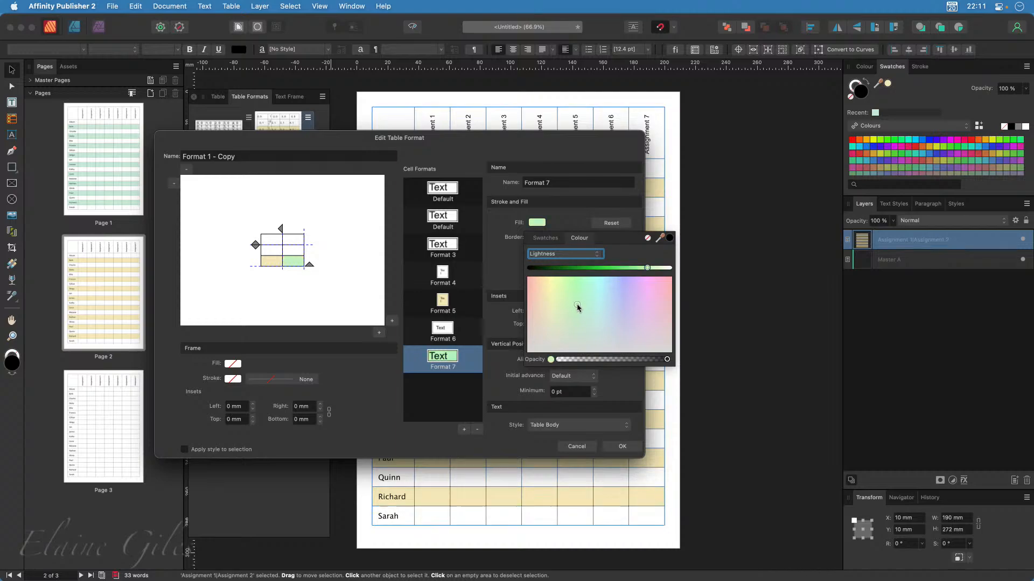
pyautogui.click(621, 312)
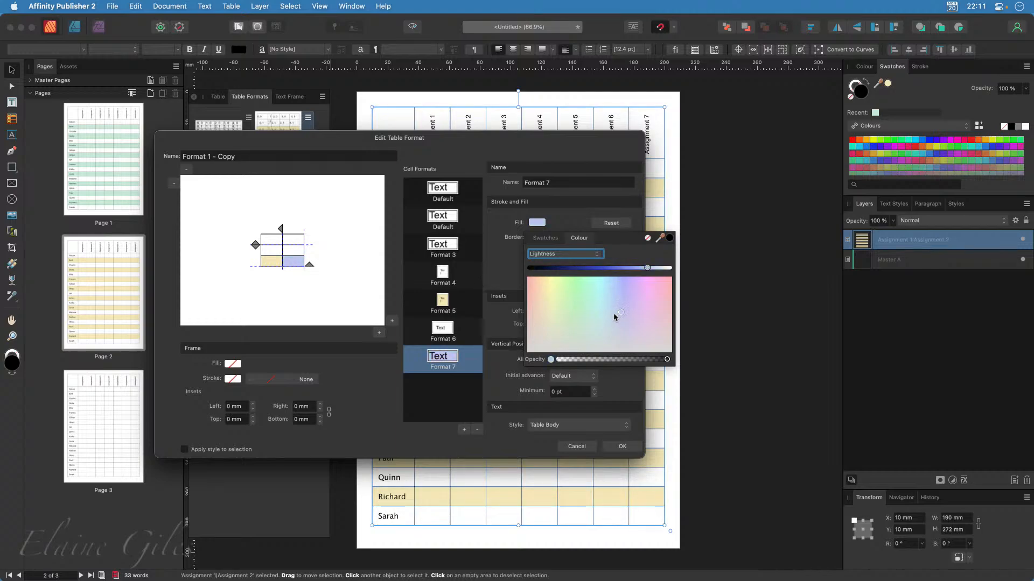
# Sample the same lavender blue as the fill of the striped first-column cell, Format 5, and save the copied format
pyautogui.click(443, 303)
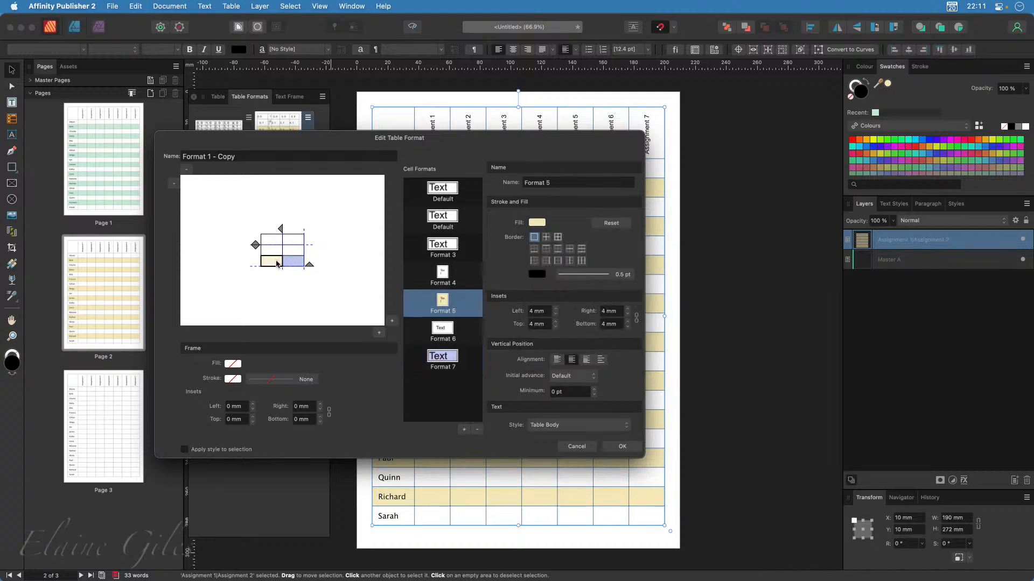
pyautogui.click(538, 223)
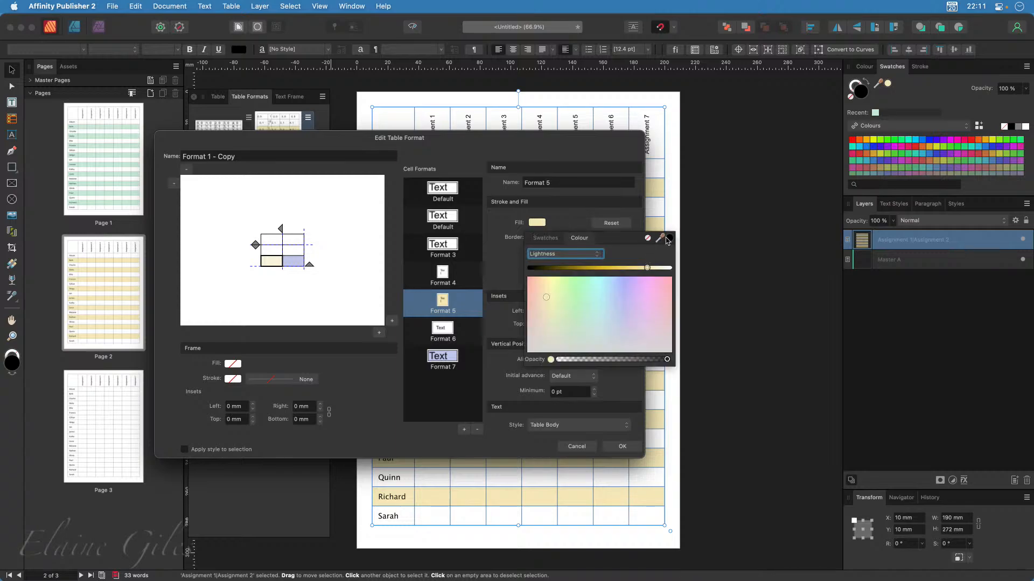
pyautogui.moveTo(670, 241); pyautogui.dragTo(289, 262)
pyautogui.click(670, 238)
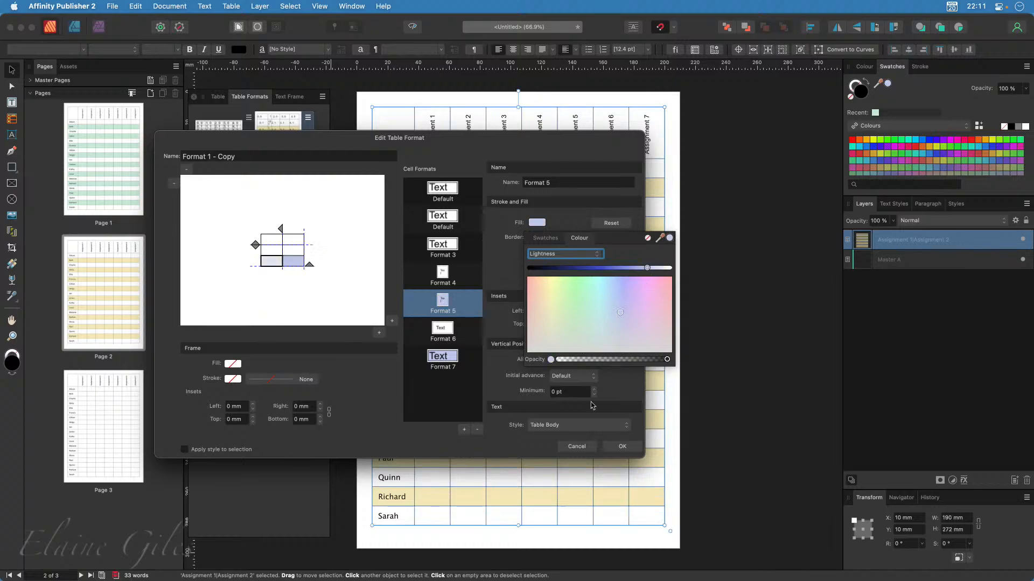
pyautogui.click(623, 448)
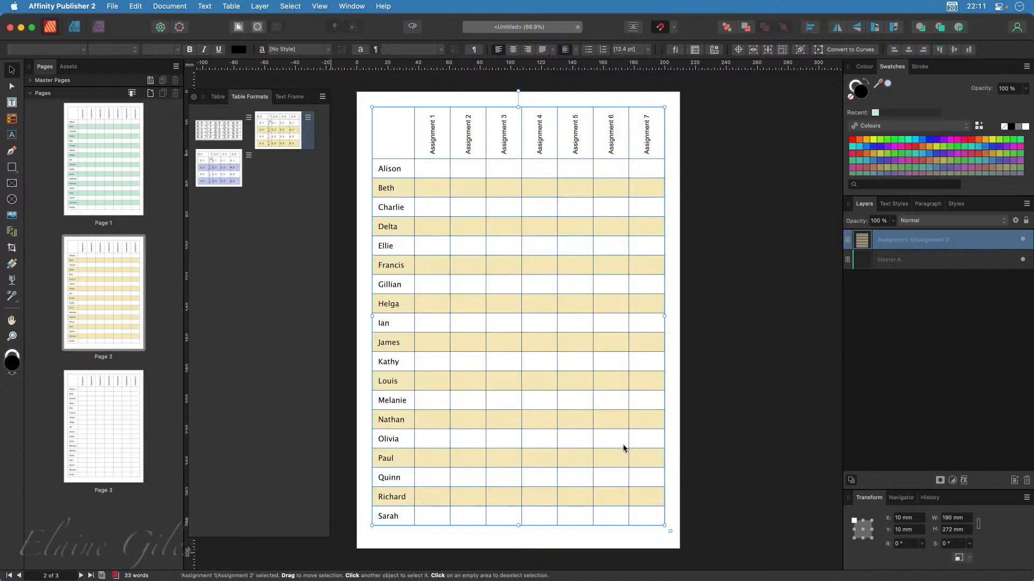
# Apply the lavender-striped table format to the table on page 3
pyautogui.click(87, 433)
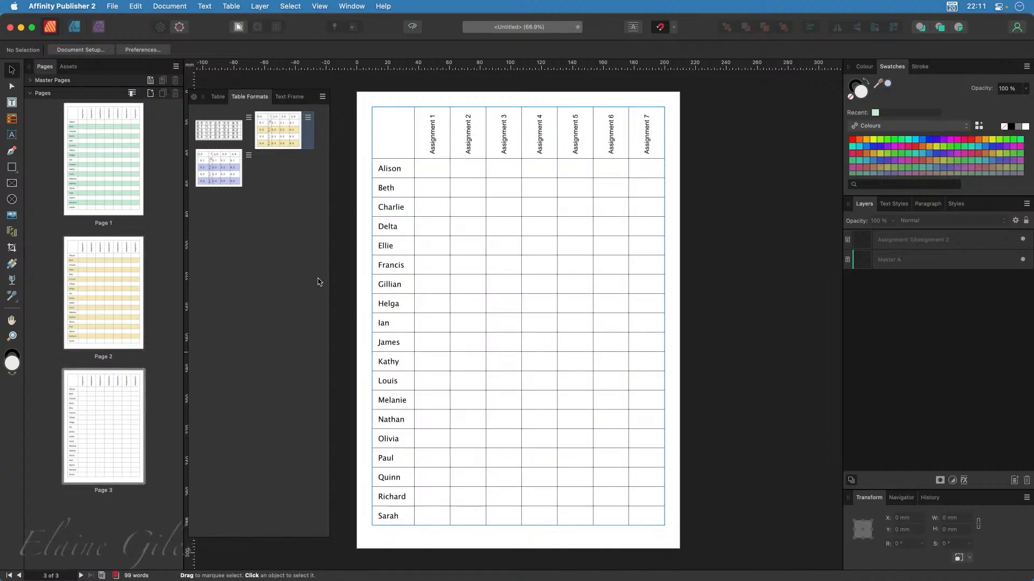
pyautogui.click(397, 230)
pyautogui.click(234, 173)
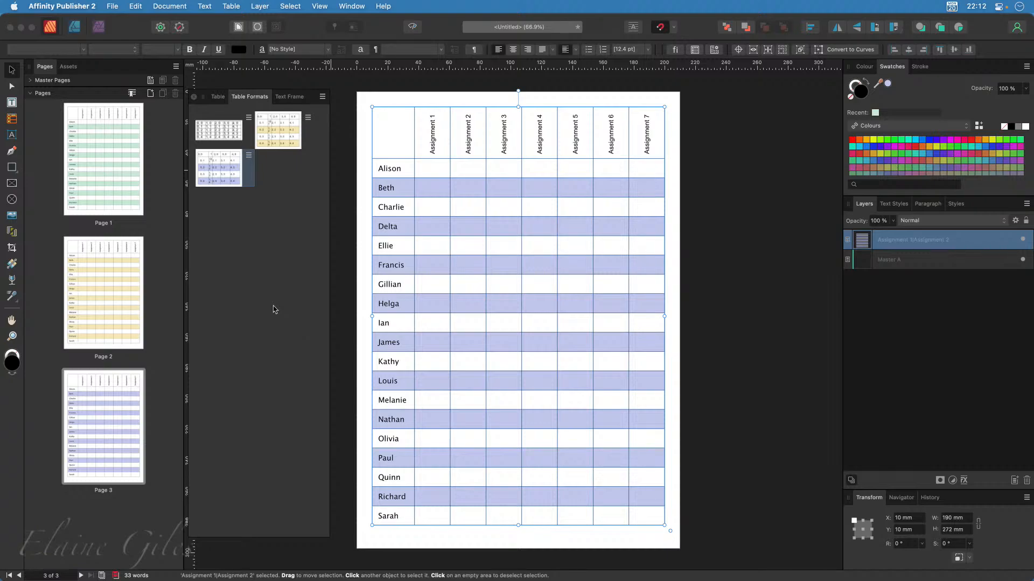
# Save the document under the name Grades in the 01 - Vertical & Horizontal planner folder
pyautogui.press('super+n')
pyautogui.press('super+s')
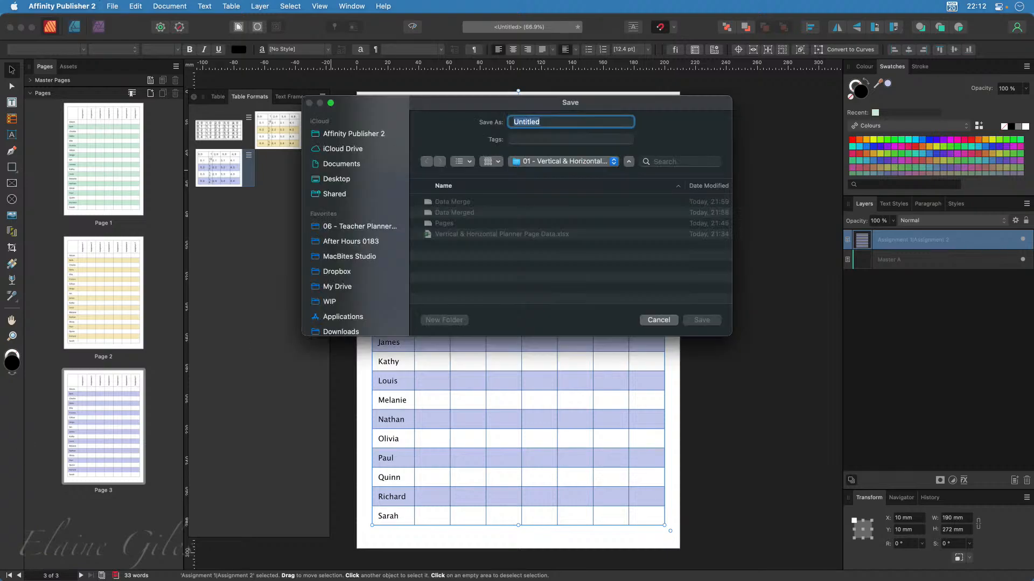
pyautogui.press('super+Tab')
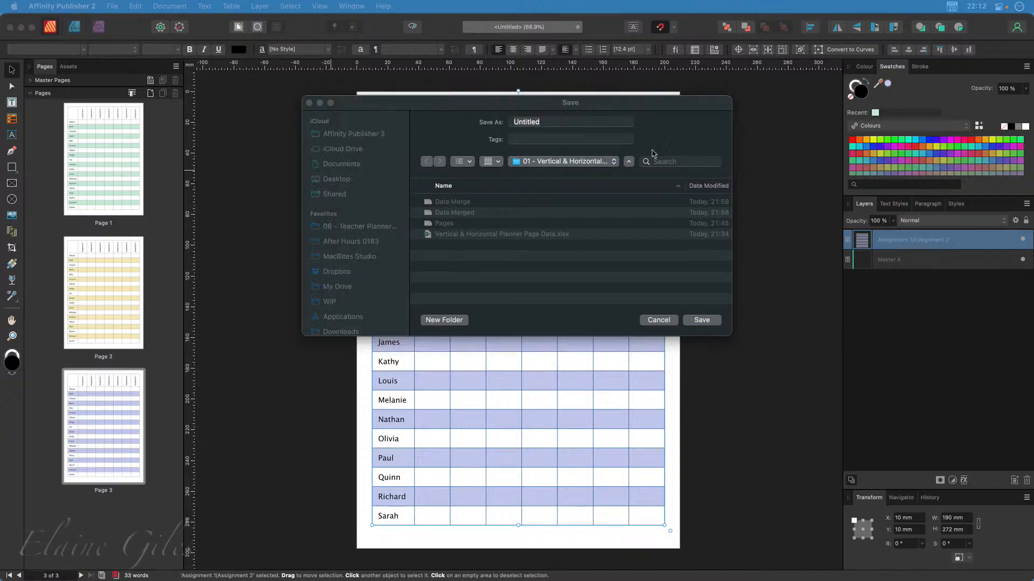
pyautogui.click(561, 120)
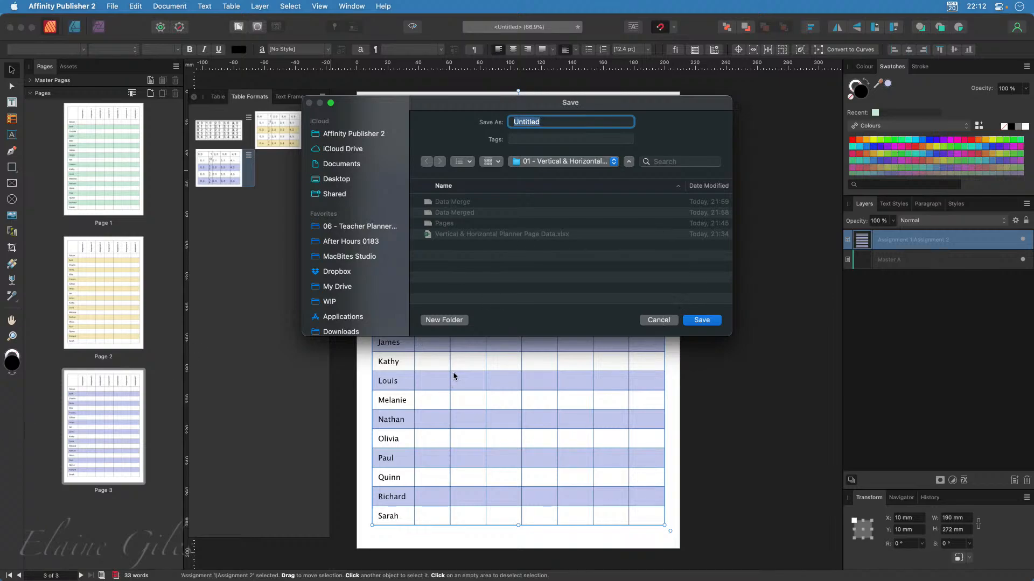
pyautogui.write('Grades')
pyautogui.press('Return')
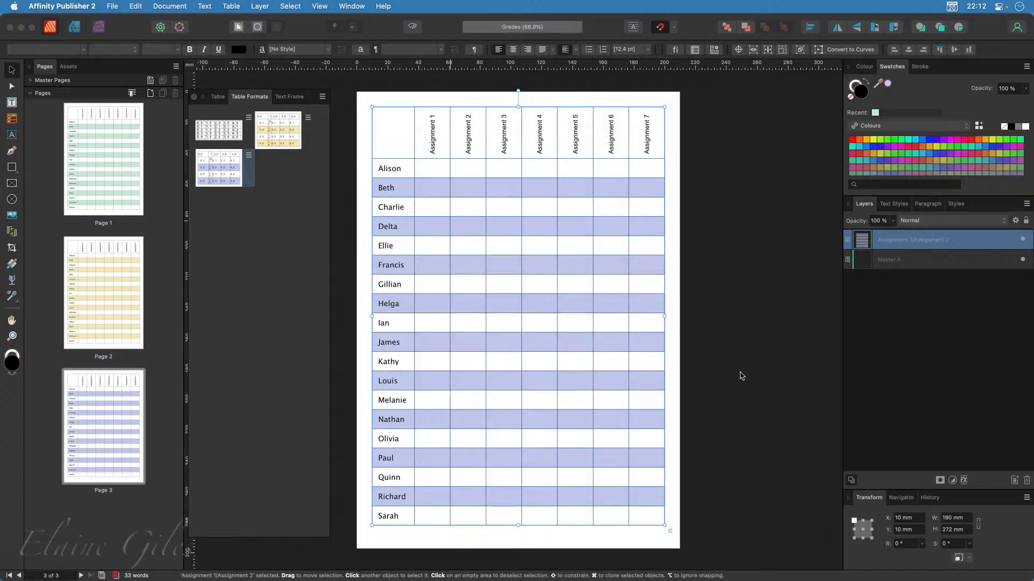
# Close the Grades document and put away the floating table panels
pyautogui.press('super+d')
pyautogui.press('super+w')
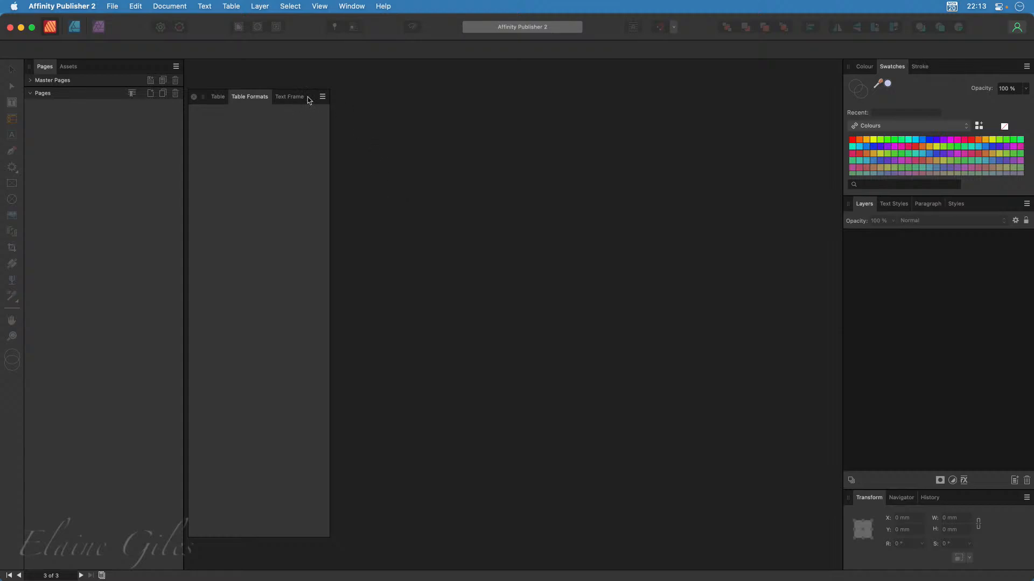
pyautogui.moveTo(310, 100); pyautogui.dragTo(238, 144)
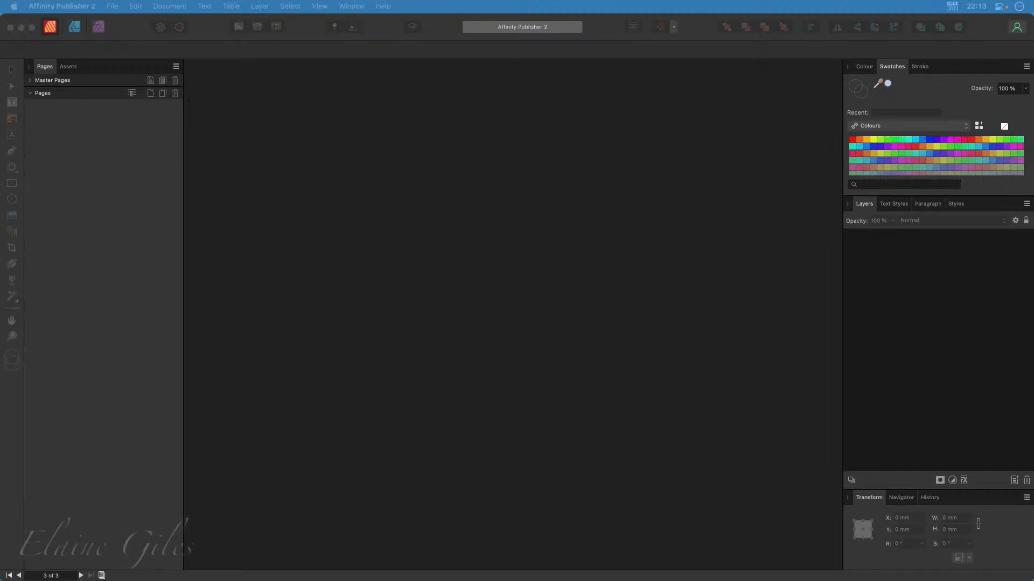
pyautogui.click(430, 134)
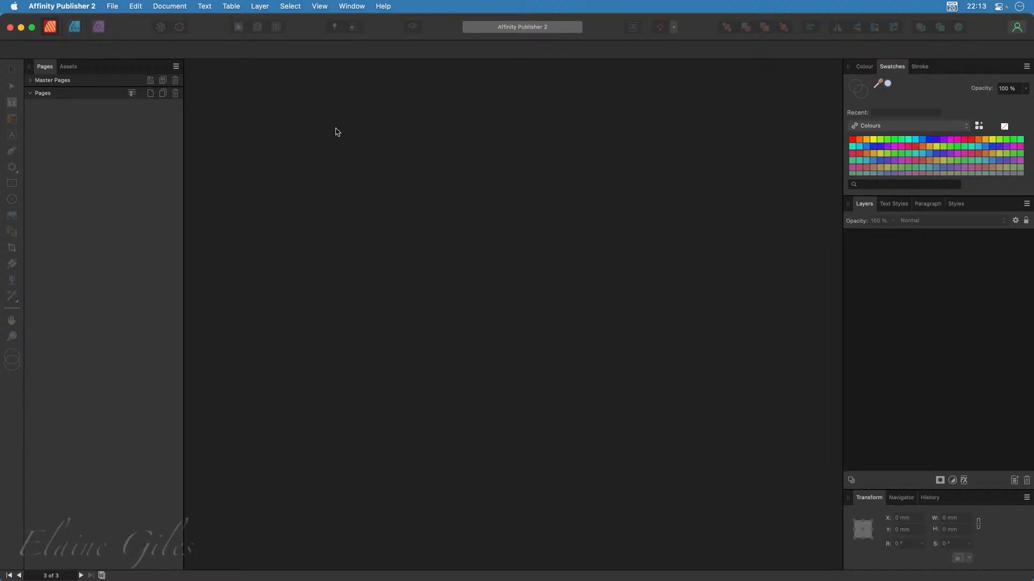
# Create a new document from the A4 - 10mm Margins preset
pyautogui.press('super+n')
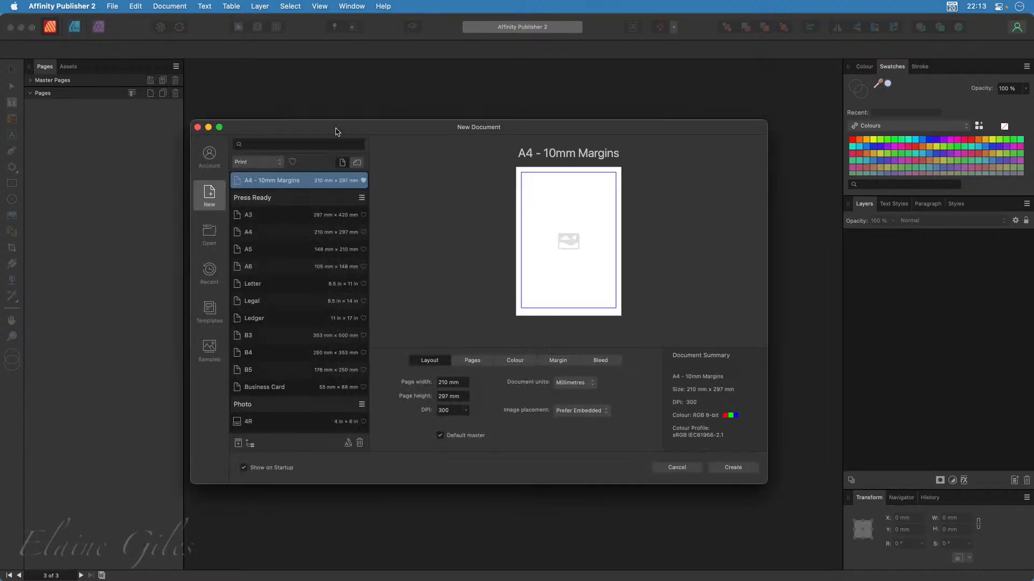
pyautogui.click(734, 468)
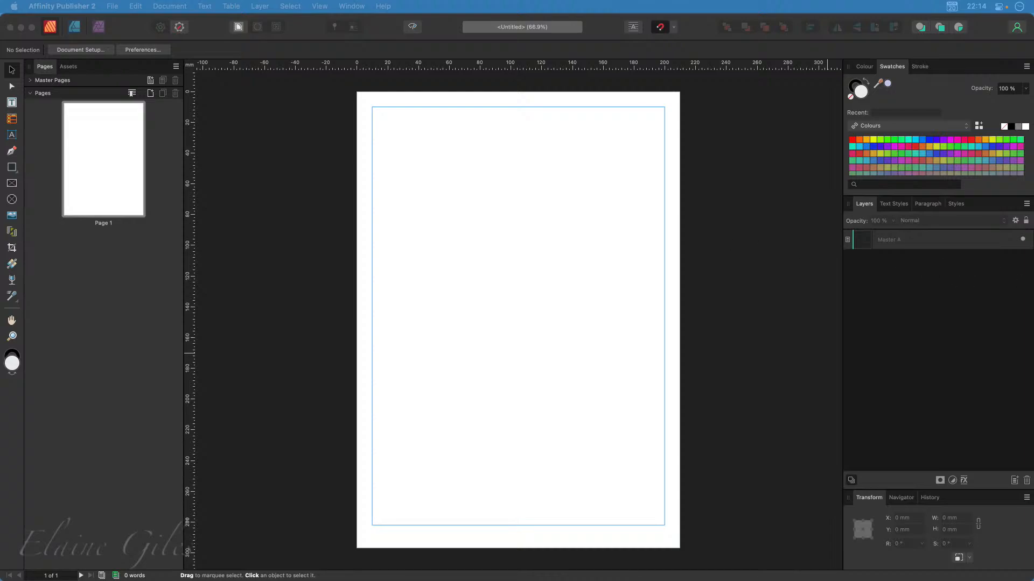
# Switch to Vivaldi, open the page Exploring Australia: A Lesson Plan for 12 Year Olds and read through its sections
pyautogui.moveTo(1033, 271); pyautogui.dragTo(580, 13)
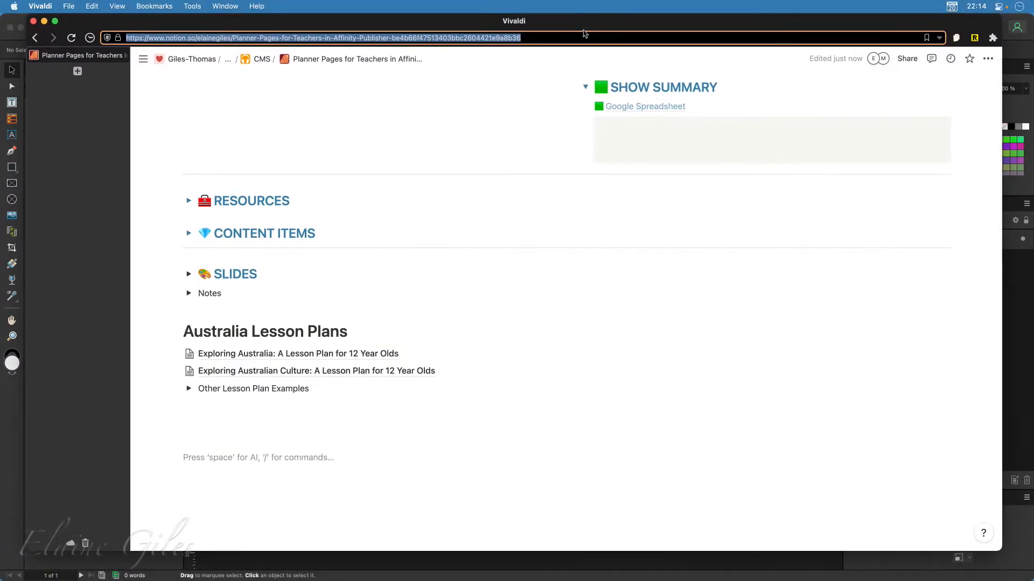
pyautogui.doubleClick(584, 31)
pyautogui.click(253, 354)
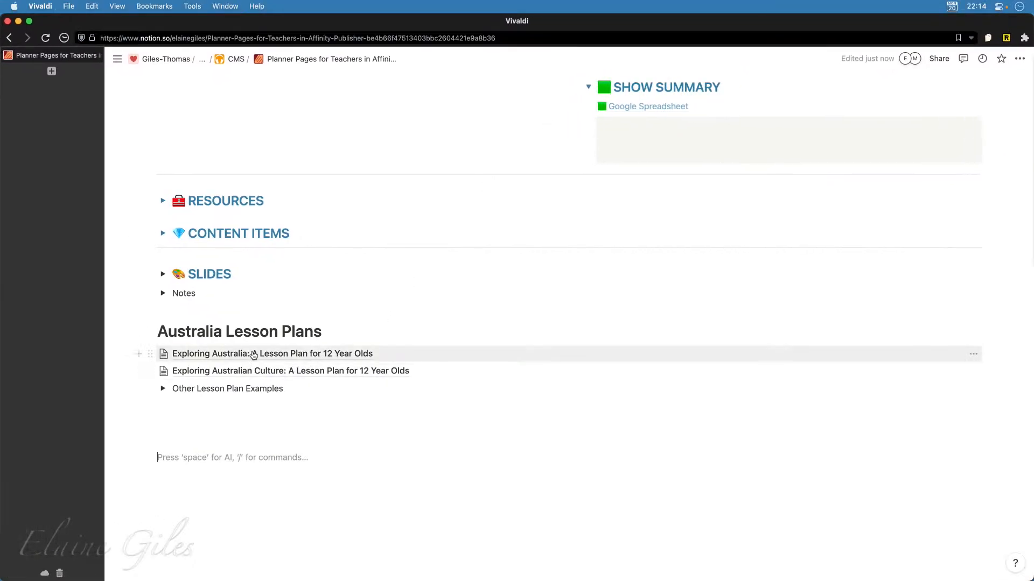
pyautogui.click(253, 354)
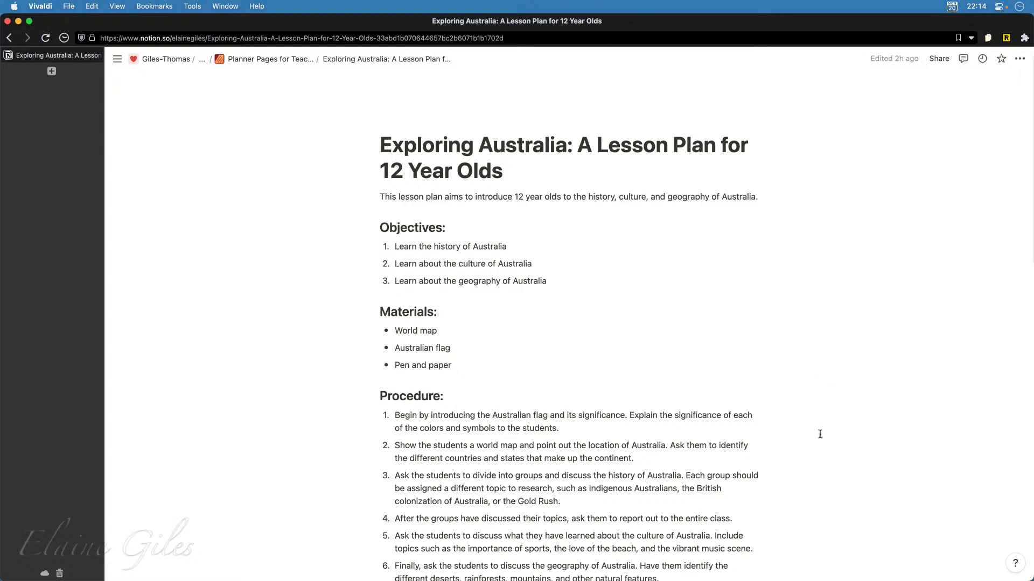
pyautogui.scroll(-3, 820, 434)
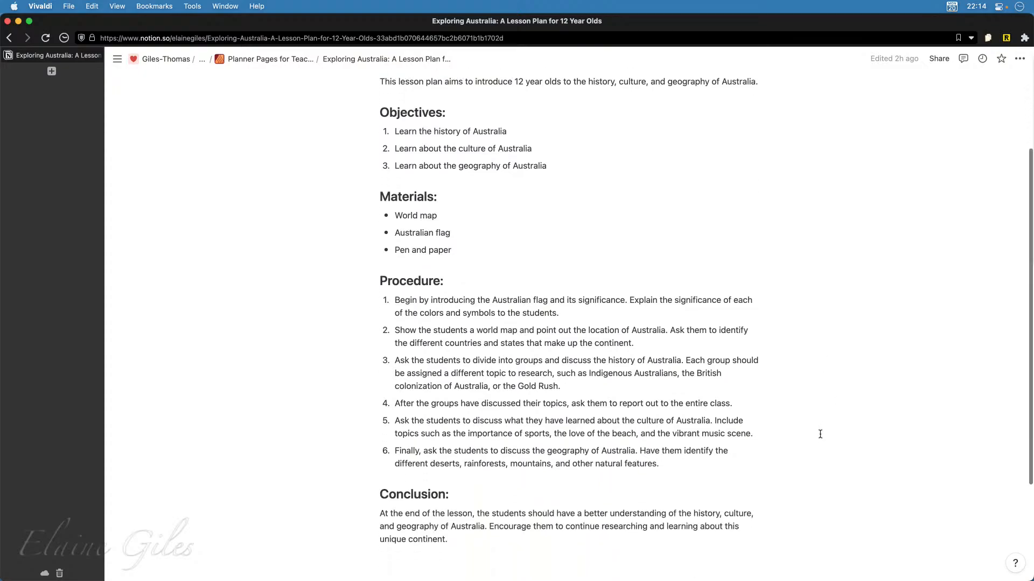
pyautogui.scroll(2, 820, 434)
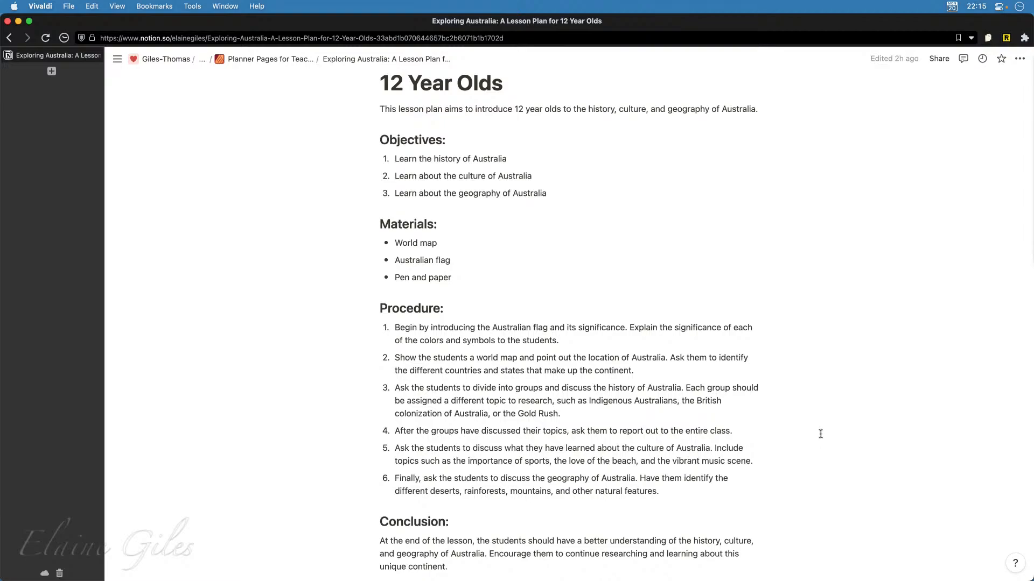
pyautogui.scroll(-2, 820, 434)
pyautogui.scroll(5, 821, 433)
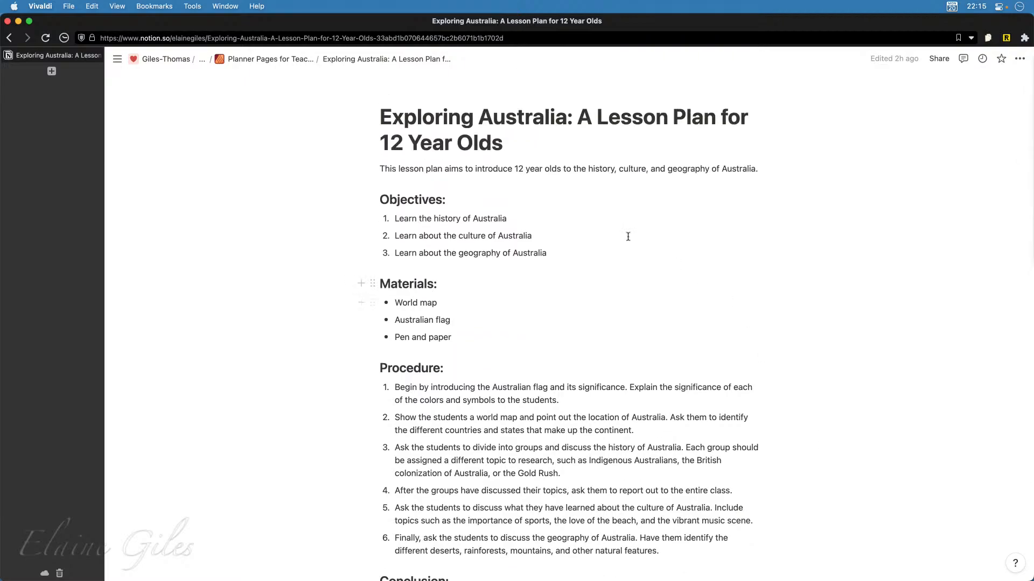
# Go back to the Planner Pages for Teachers page, open the Exploring Australian Culture lesson plan and read through it
pyautogui.click(276, 60)
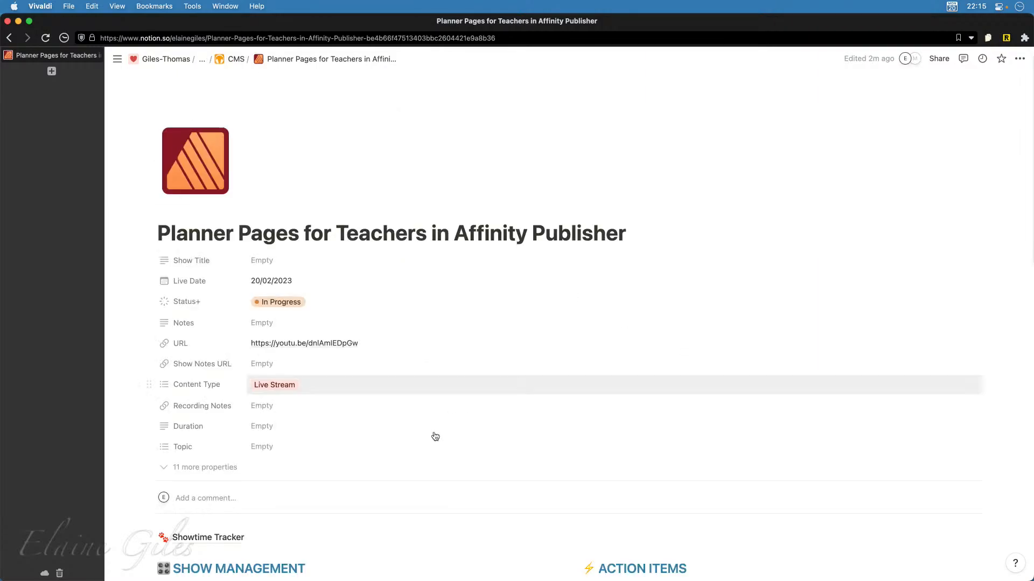
pyautogui.scroll(-20, 430, 436)
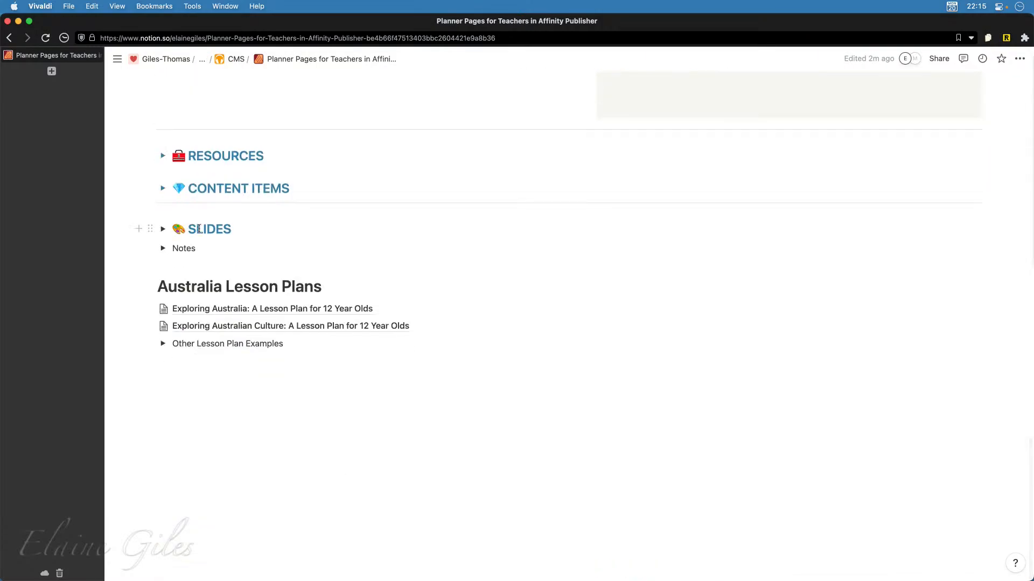
pyautogui.click(302, 329)
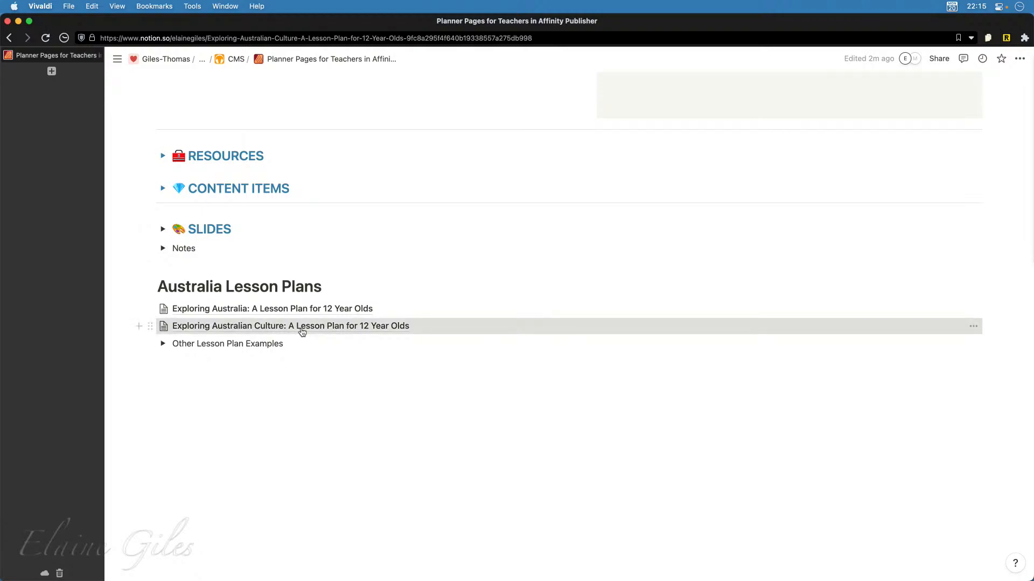
pyautogui.scroll(-4, 772, 516)
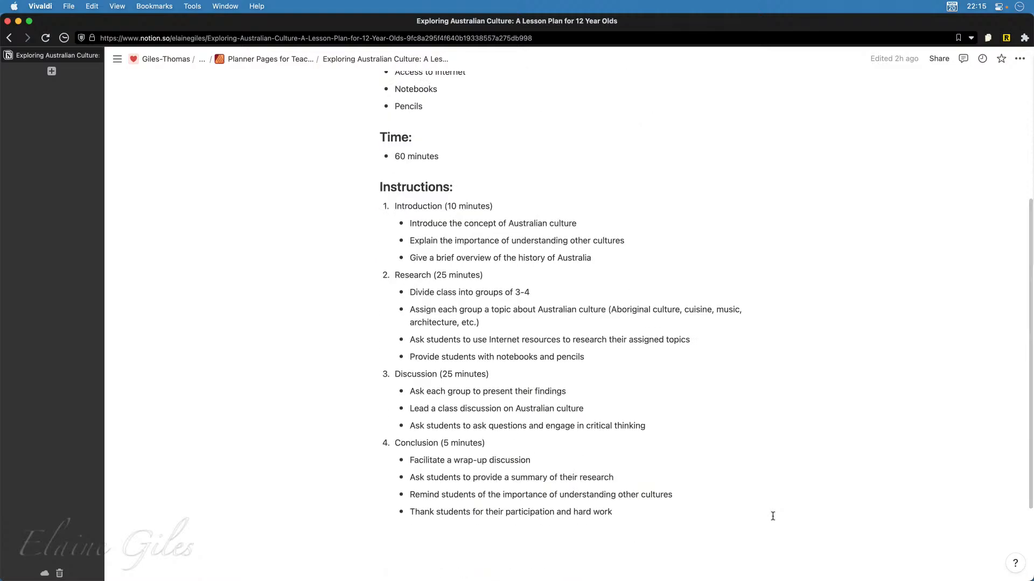
pyautogui.scroll(-2, 773, 517)
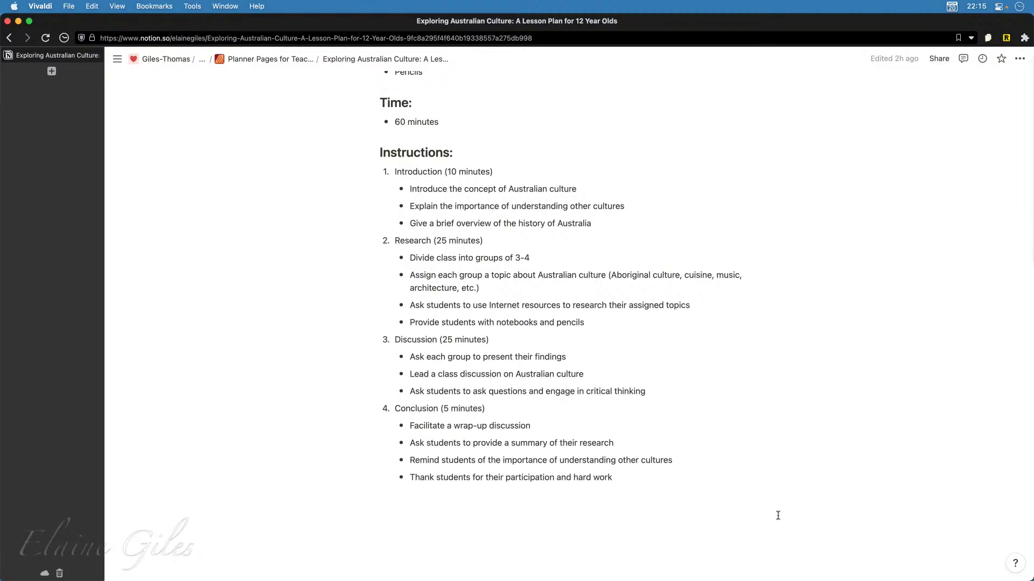
pyautogui.scroll(1, 780, 514)
pyautogui.scroll(7, 779, 514)
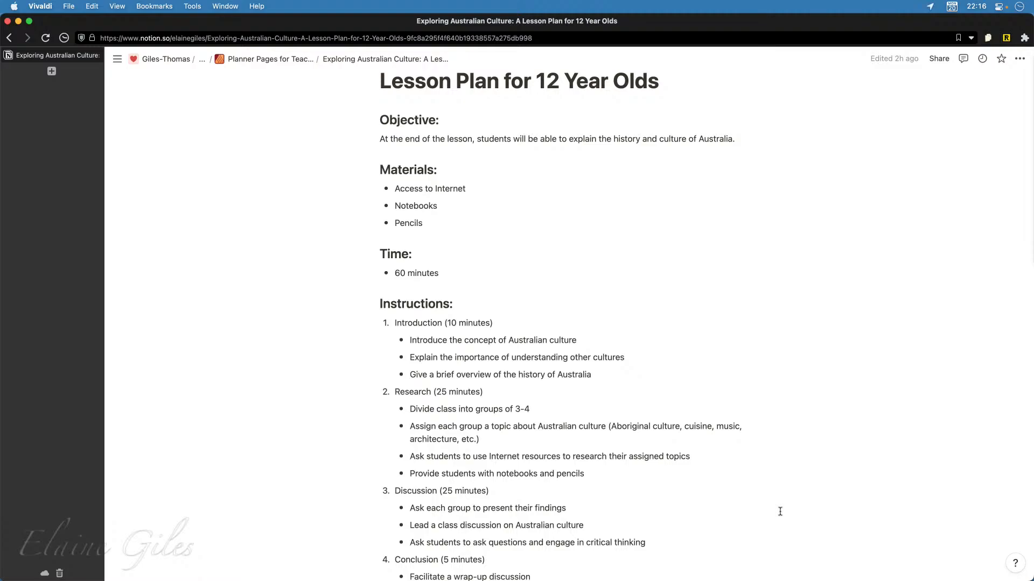
# Return to the parent page, expand Other Lesson Plan Examples and read the lesson plan on the history and culture of Iceland
pyautogui.click(277, 60)
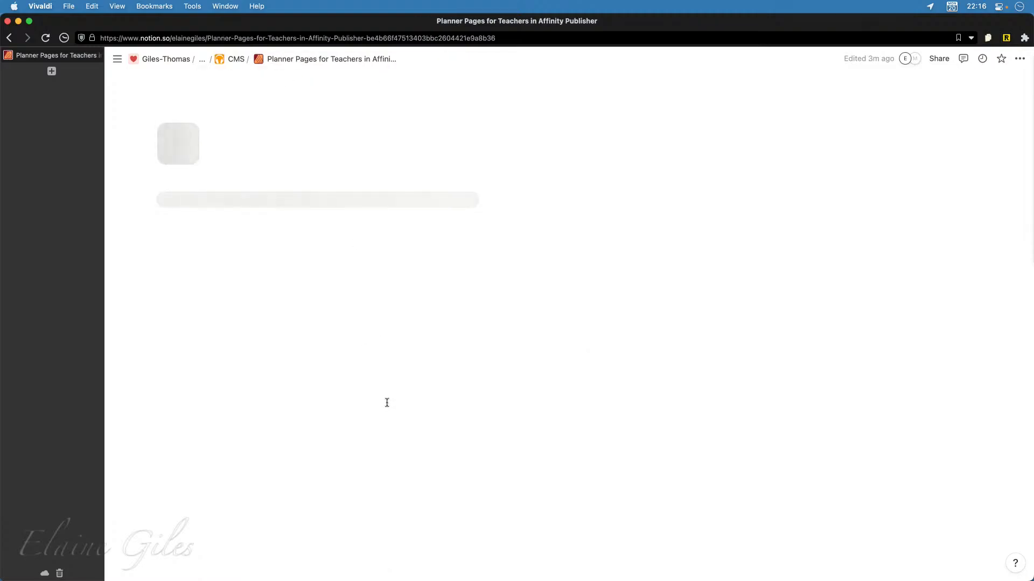
pyautogui.scroll(-15, 388, 399)
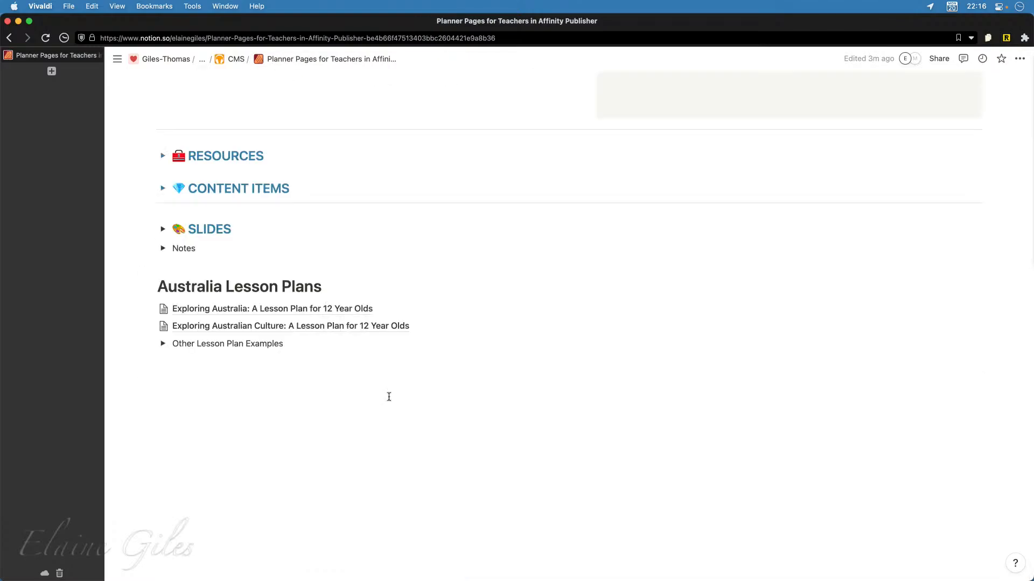
pyautogui.click(163, 345)
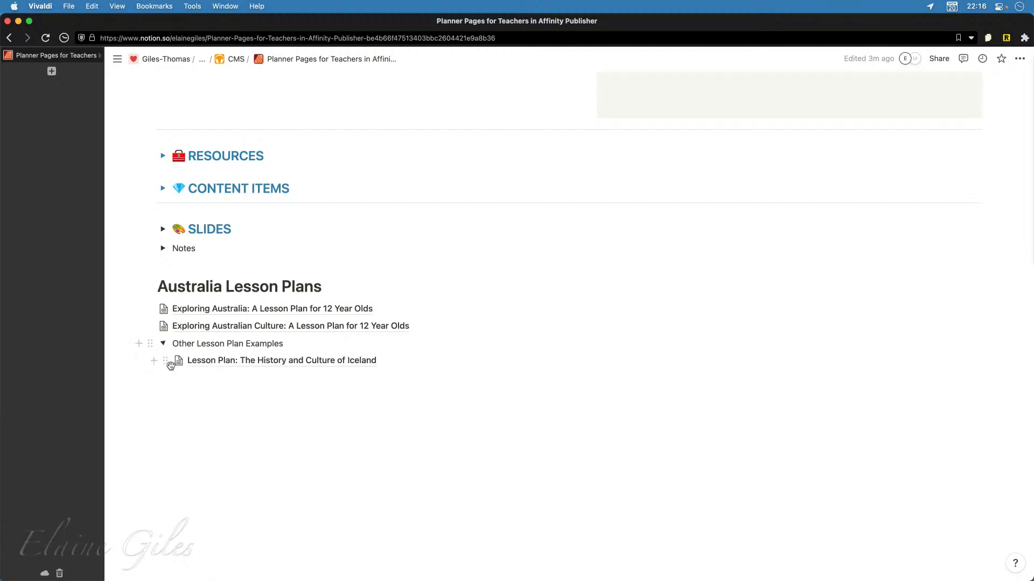
pyautogui.click(282, 366)
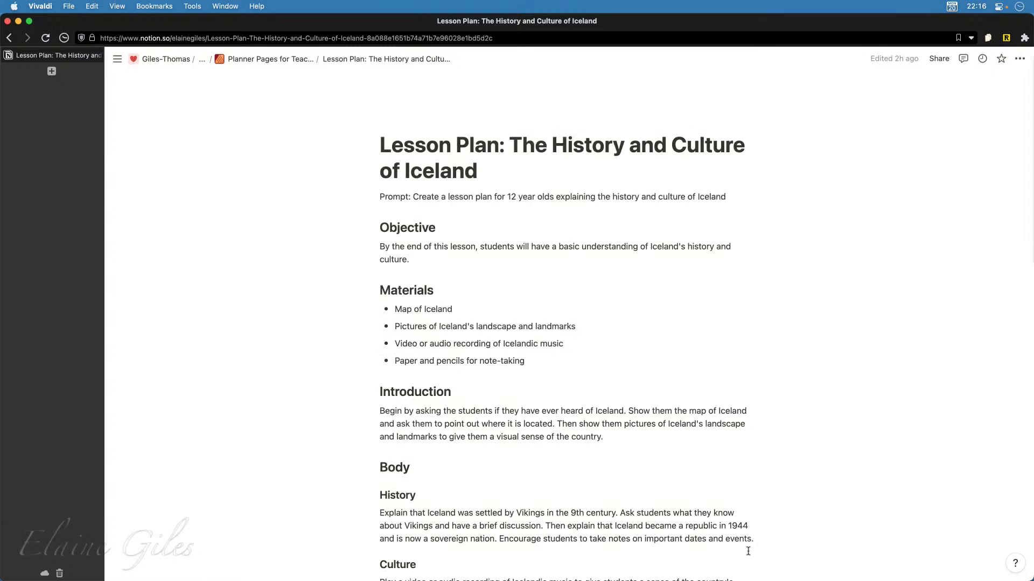
pyautogui.scroll(-3, 748, 552)
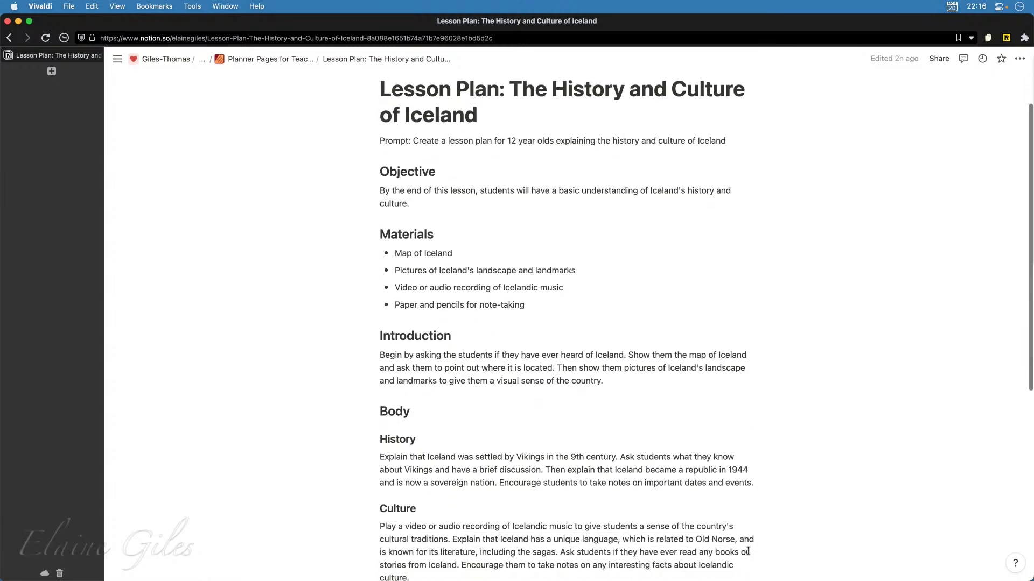
pyautogui.scroll(-5, 748, 551)
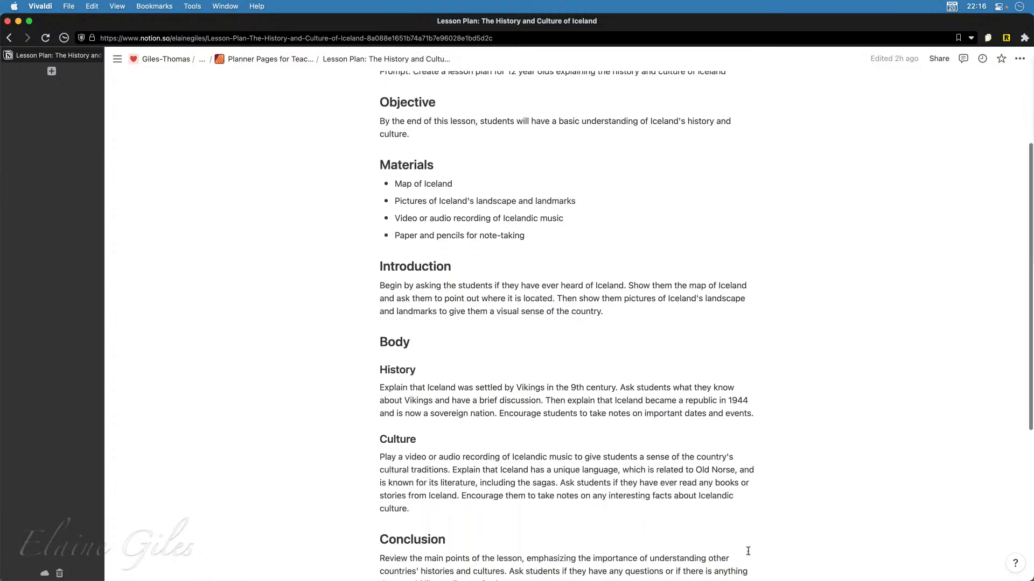
pyautogui.scroll(8, 748, 552)
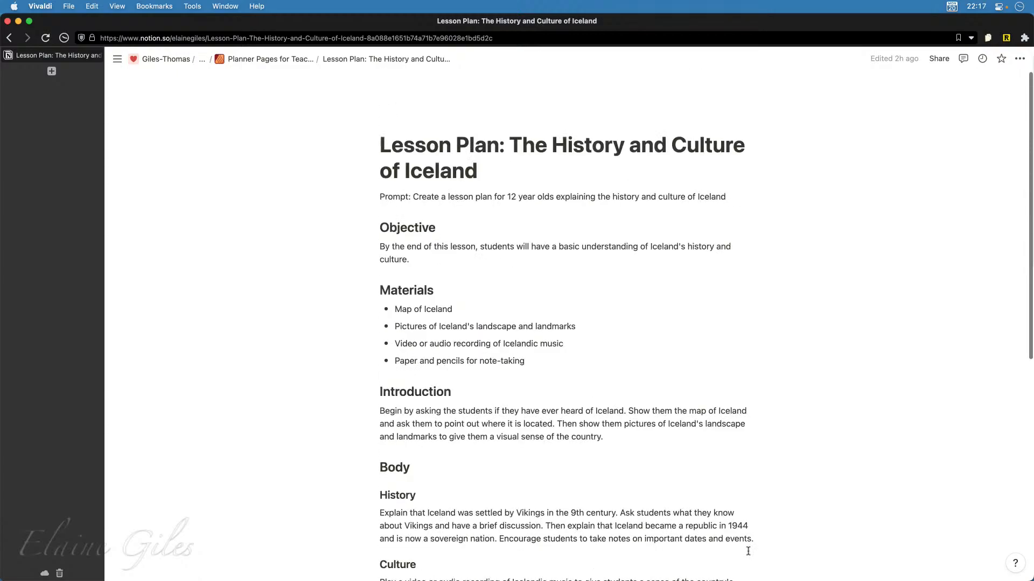
pyautogui.scroll(-10, 748, 552)
pyautogui.scroll(2, 748, 551)
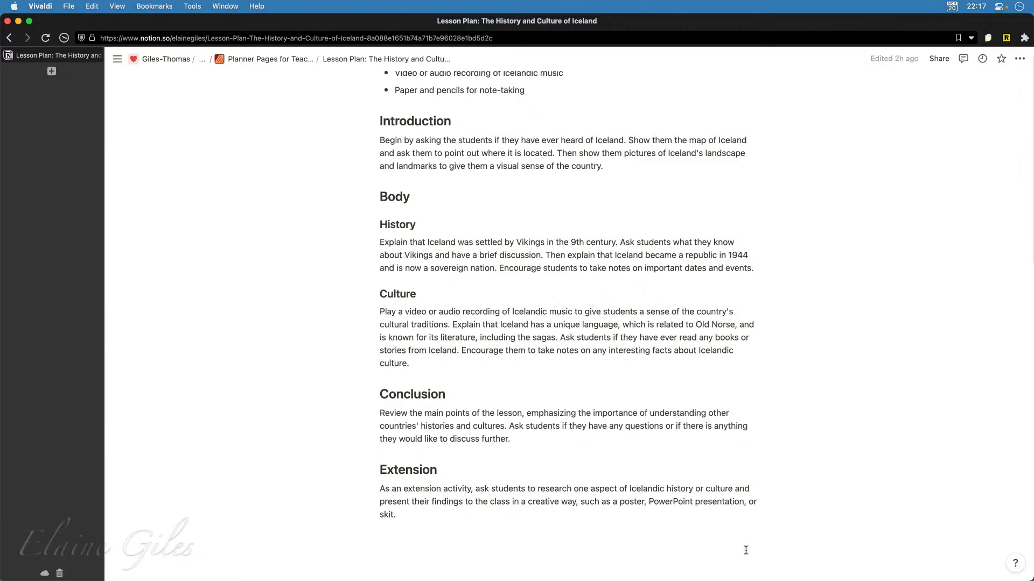
pyautogui.scroll(3, 745, 550)
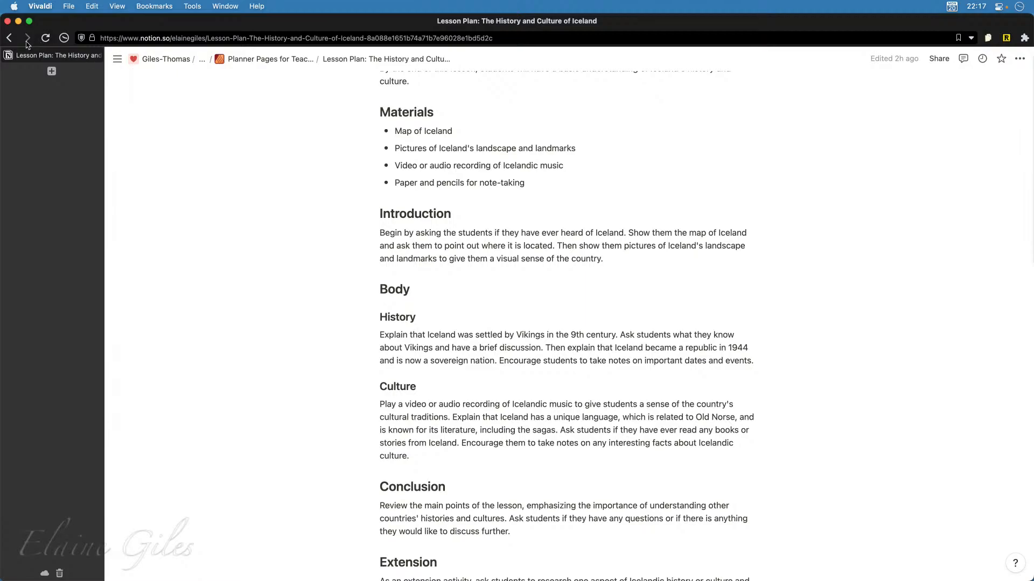
# Reopen the Exploring Australia lesson plan and copy its whole body text, from the introductory sentence to the conclusion
pyautogui.click(9, 39)
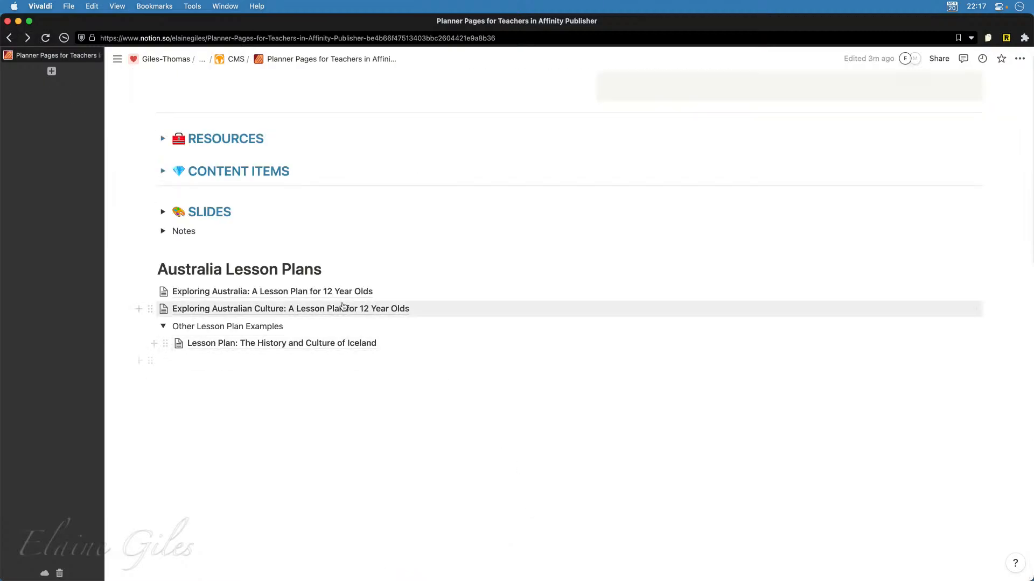
pyautogui.click(300, 292)
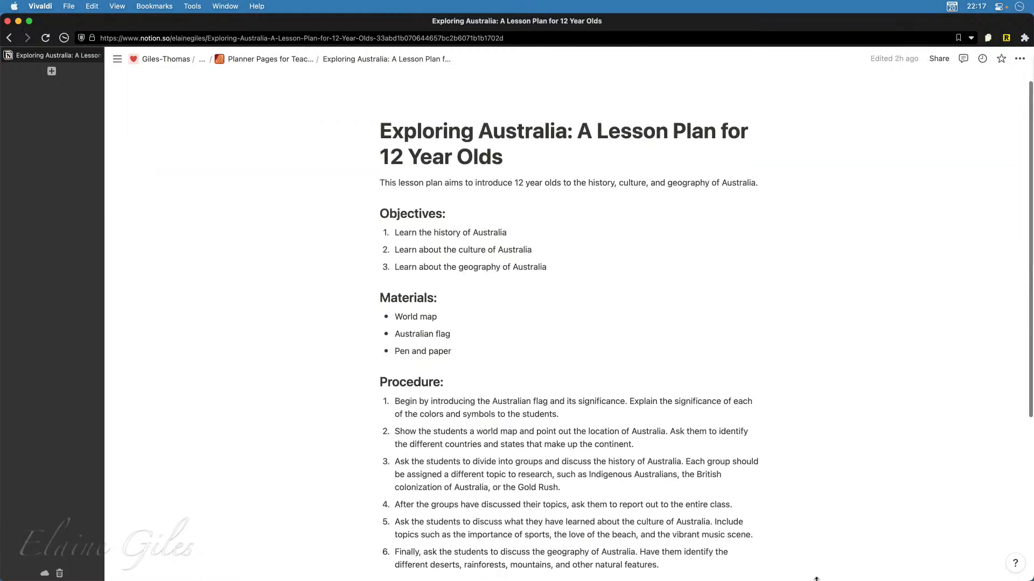
pyautogui.scroll(-4, 816, 579)
pyautogui.click(502, 550)
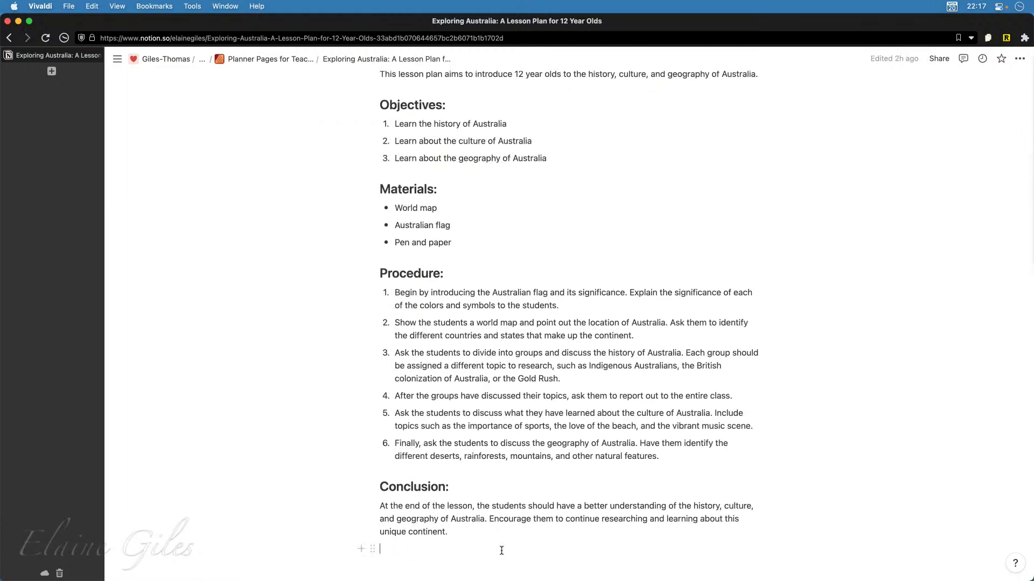
pyautogui.moveTo(502, 550); pyautogui.dragTo(376, 192)
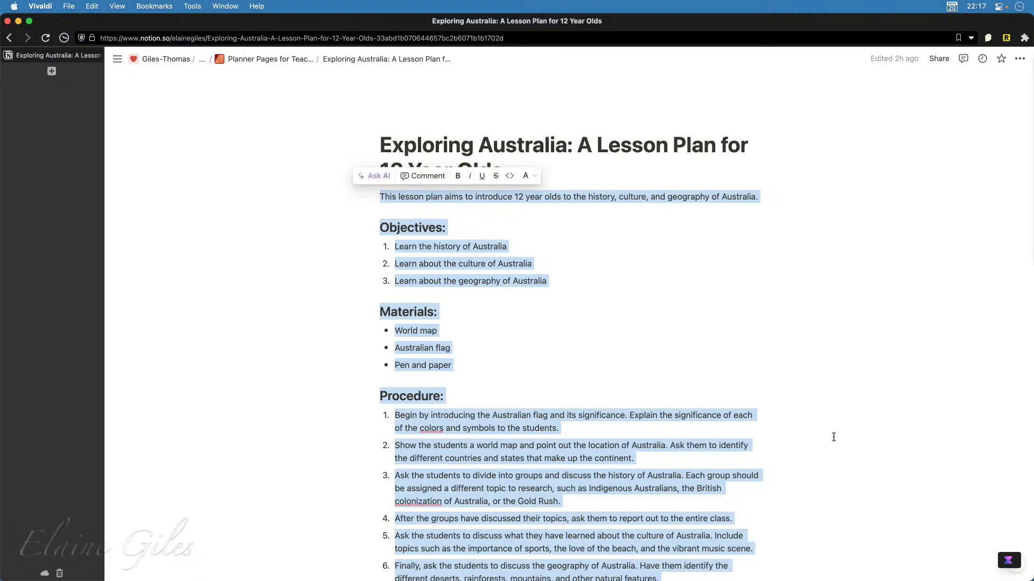
# Switch back to Affinity Publisher, fill the page margins with a 190 × 272 mm text frame and paste the lesson plan into it
pyautogui.moveTo(265, 26); pyautogui.dragTo(1033, 162)
pyautogui.click(442, 215)
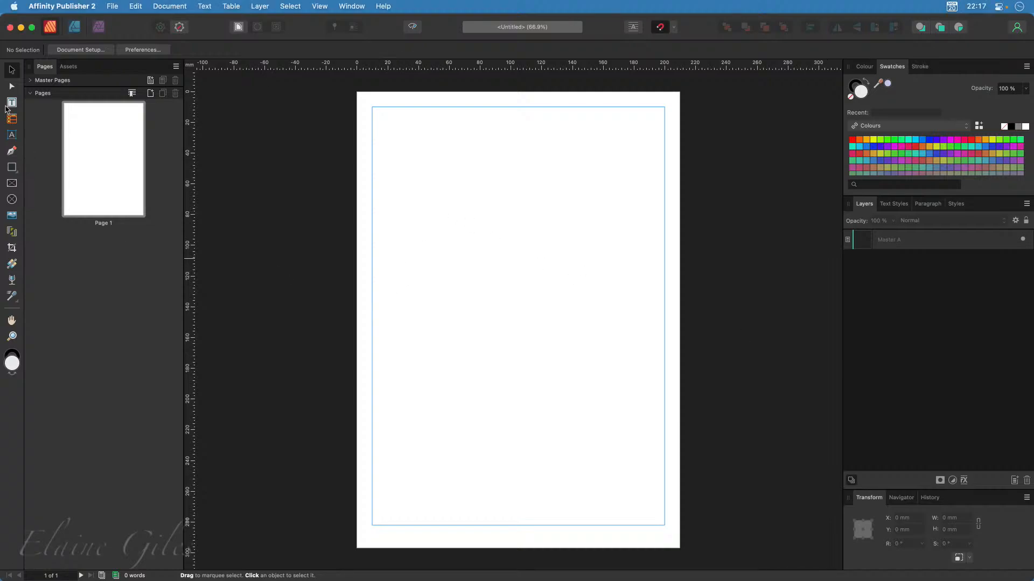
pyautogui.click(11, 103)
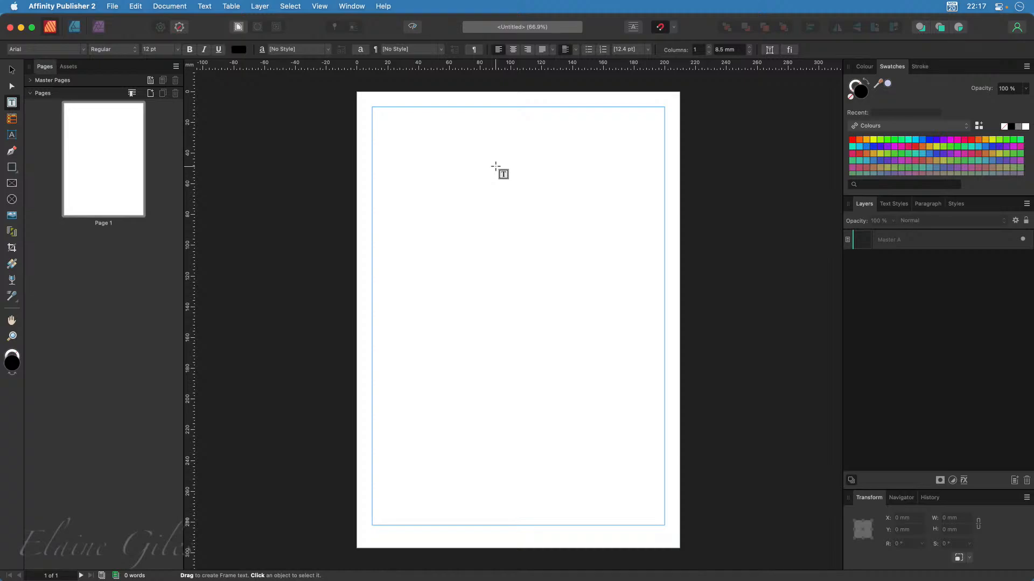
pyautogui.moveTo(372, 108); pyautogui.dragTo(665, 527)
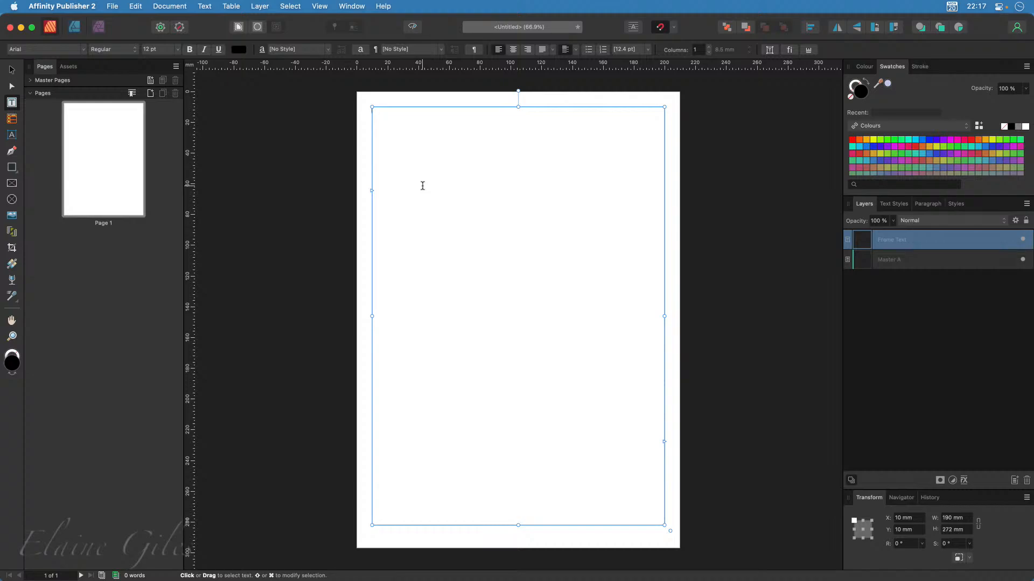
pyautogui.press('super+v')
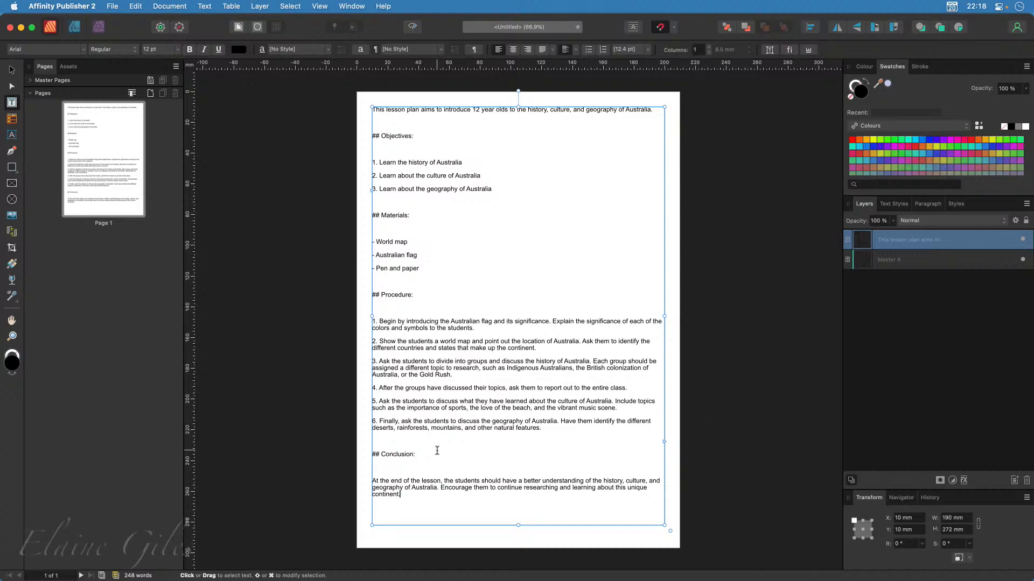
# Remove the ## marker, its following space and the trailing colon from the Objectives heading
pyautogui.click(428, 136)
pyautogui.press('BackSpace')
pyautogui.scroll(3, 388, 95)
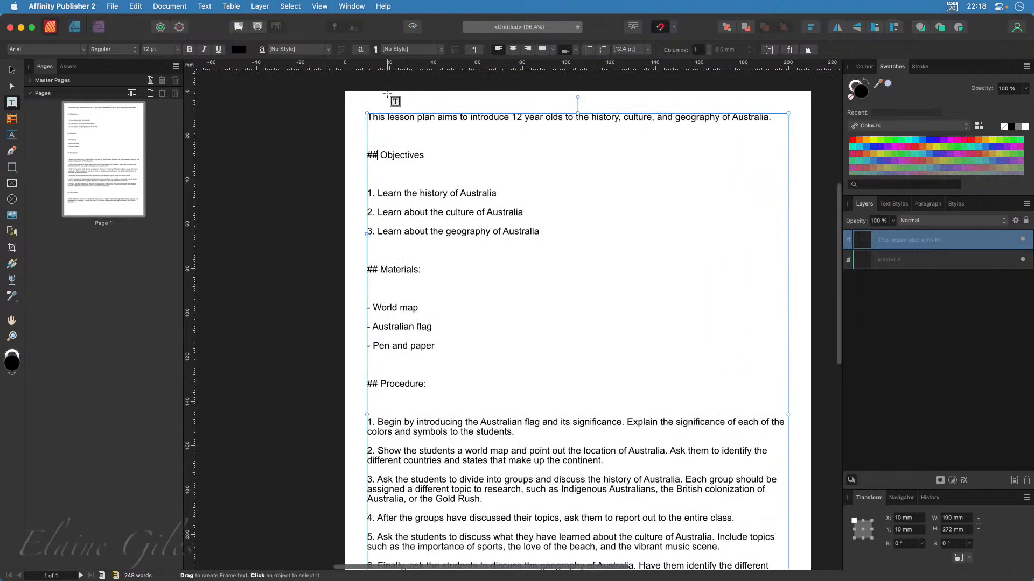
pyautogui.scroll(5, 442, 125)
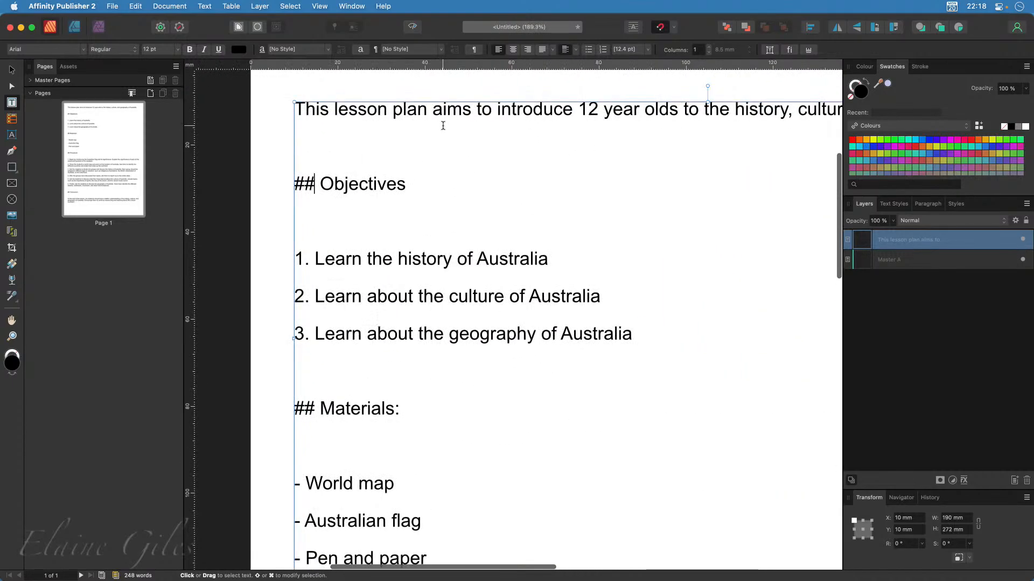
pyautogui.press('BackSpace')
pyautogui.press('BackSpace')
pyautogui.press('Delete')
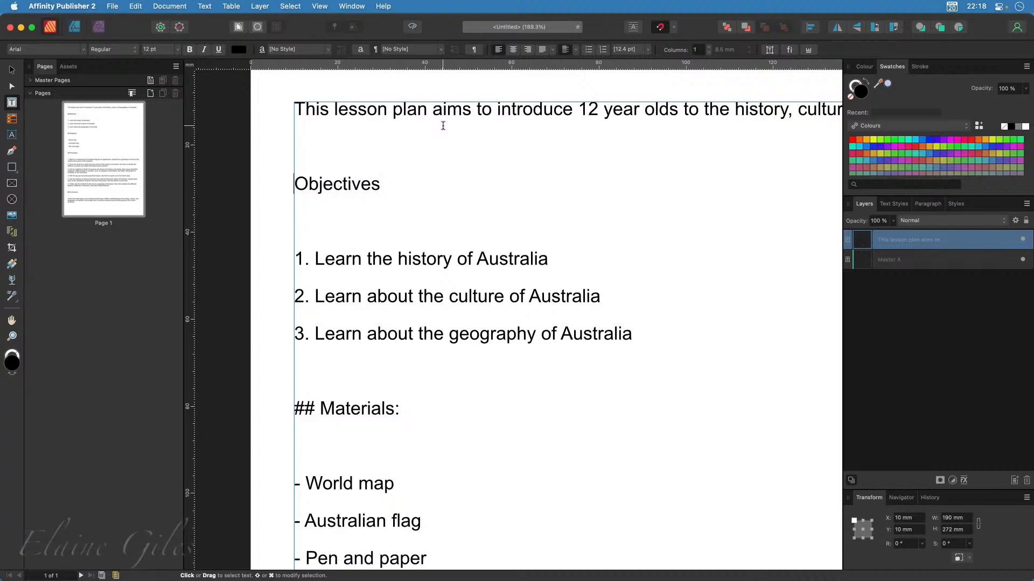
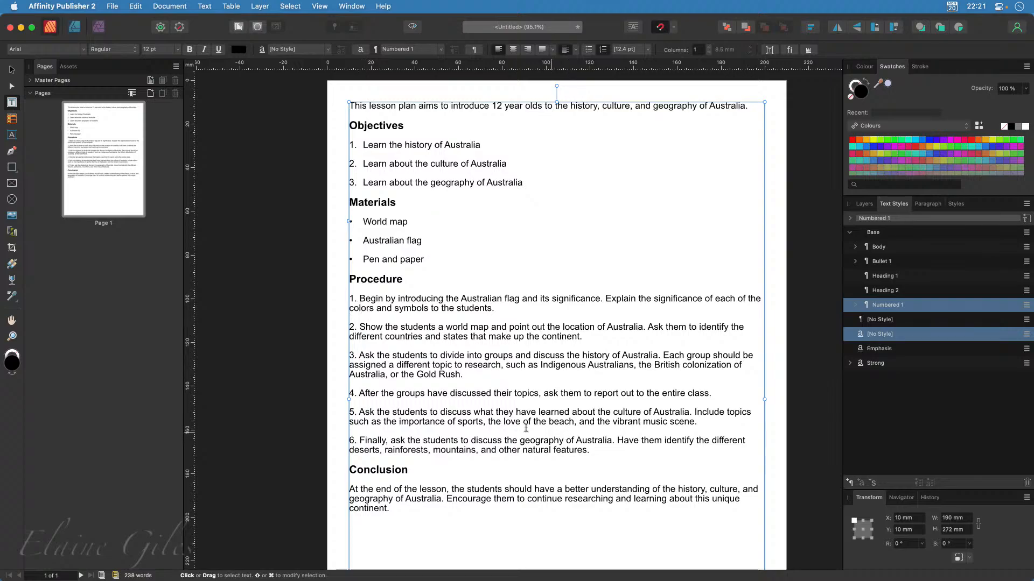
# Apply the Numbered 1 style to the six Procedure paragraphs and delete the duplicate typed number from the first one
pyautogui.moveTo(611, 446); pyautogui.dragTo(349, 299)
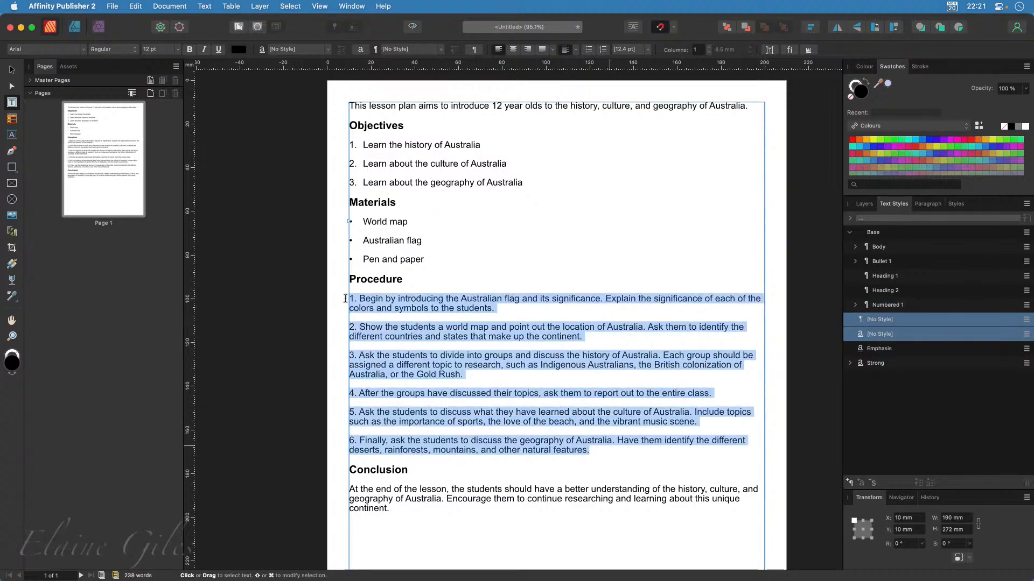
pyautogui.click(888, 305)
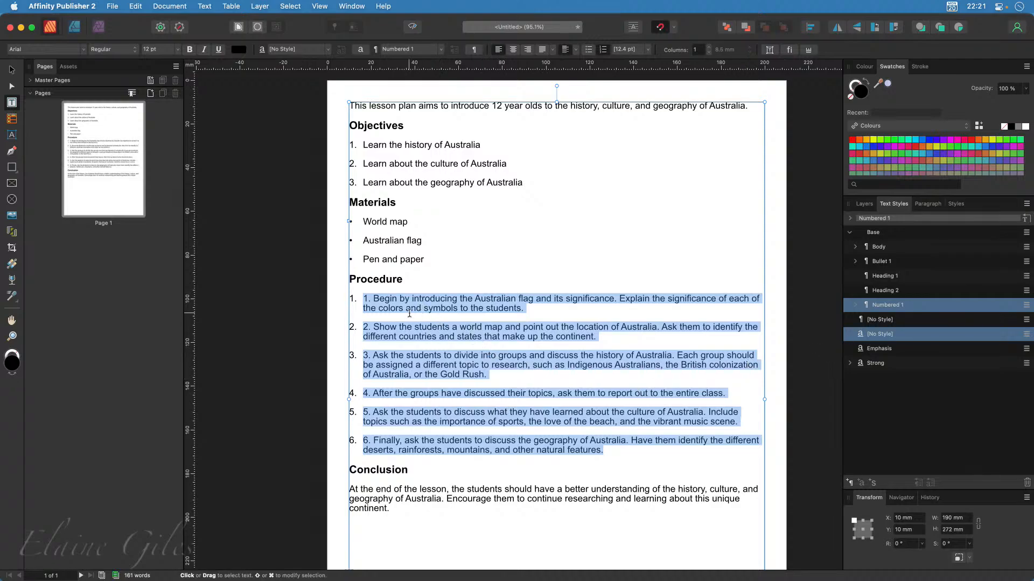
pyautogui.click(362, 299)
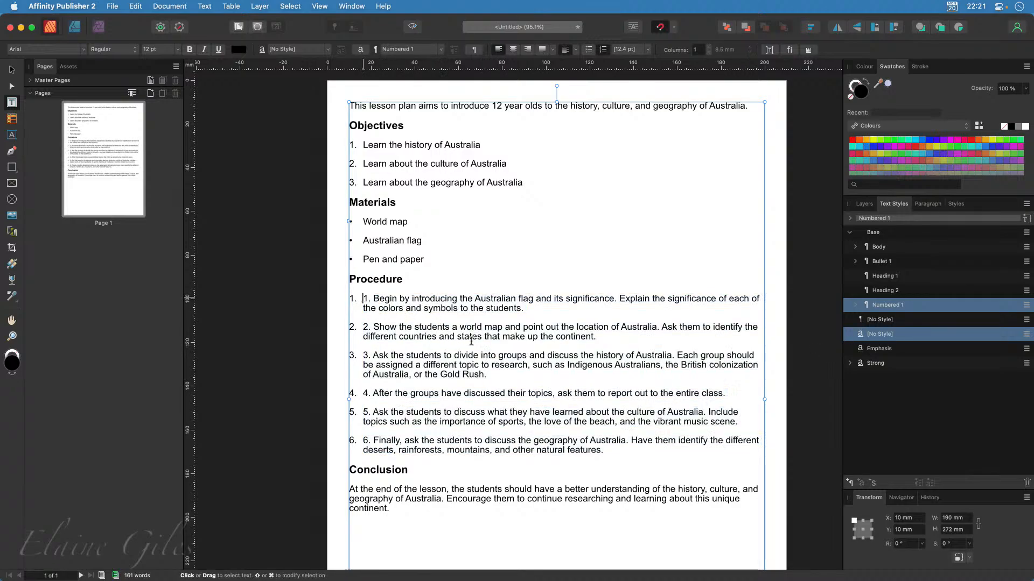
pyautogui.press('Delete')
pyautogui.press('Delete')
pyautogui.press('Delete')
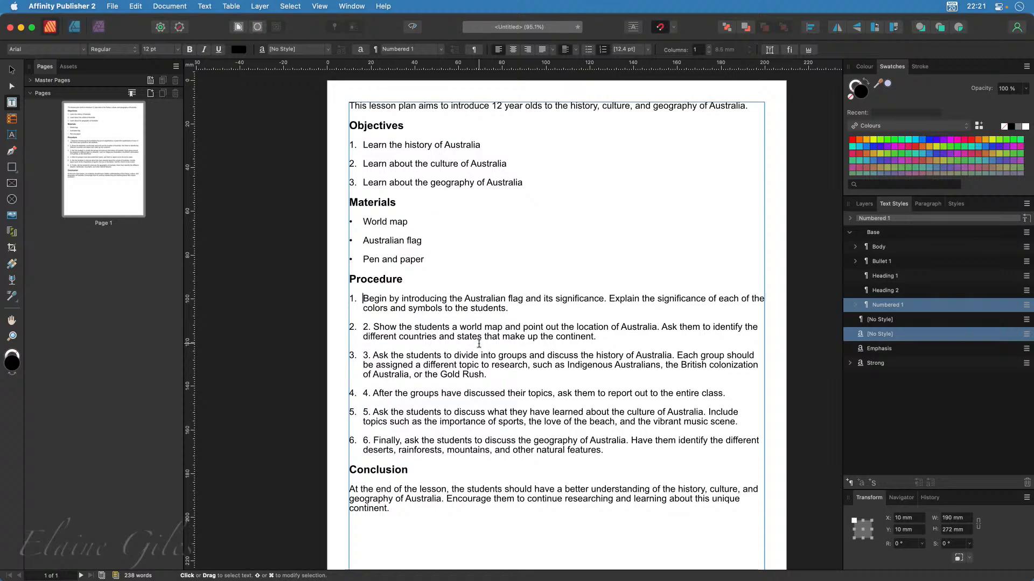
# Delete the duplicate typed numbers and their following spaces from Procedure items 2 to 6
pyautogui.press('Down')
pyautogui.press('Delete')
pyautogui.press('Delete')
pyautogui.press('Delete')
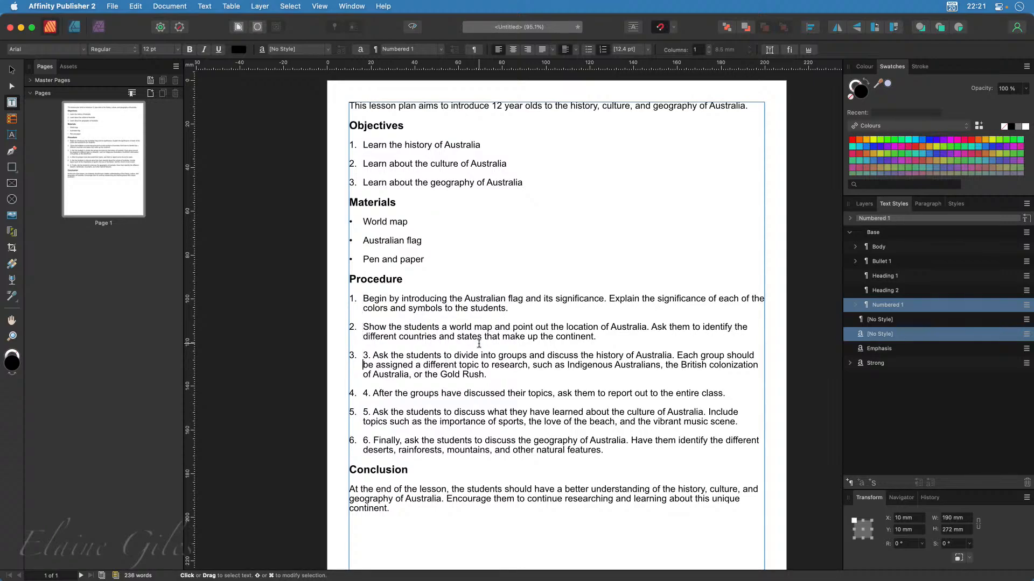
pyautogui.press('Up')
pyautogui.press('Delete')
pyautogui.press('Delete')
pyautogui.press('Delete')
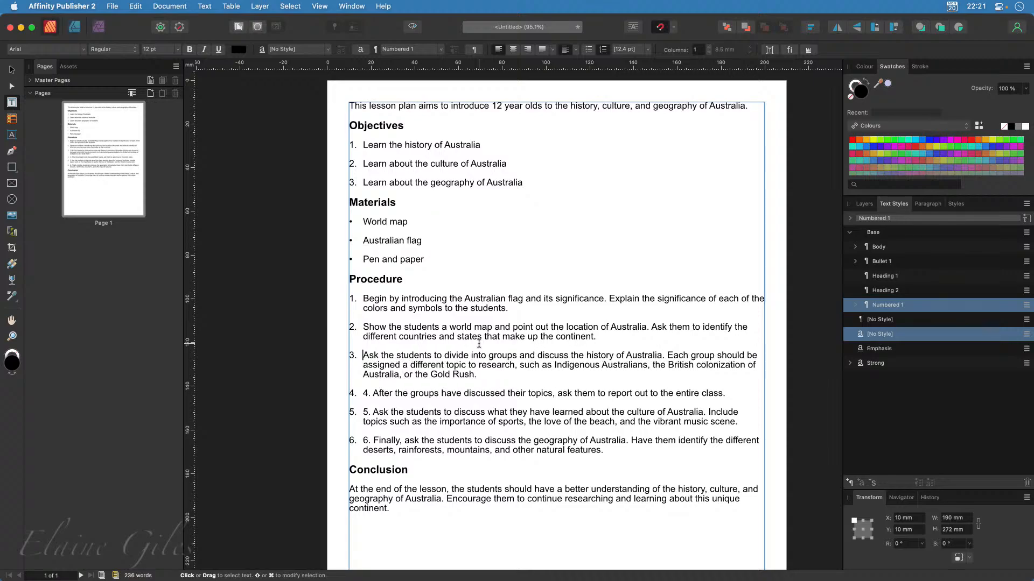
pyautogui.press('Down')
pyautogui.press('Down')
pyautogui.press('Down')
pyautogui.press('Delete')
pyautogui.press('Delete')
pyautogui.press('Delete')
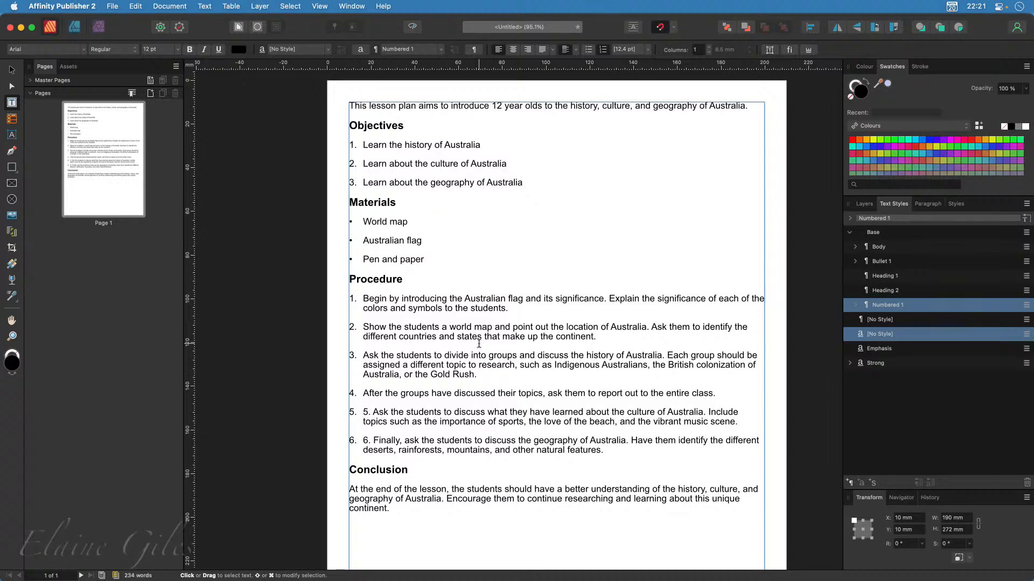
pyautogui.press('Delete')
pyautogui.press('Delete')
pyautogui.press('Delete')
pyautogui.press('Delete')
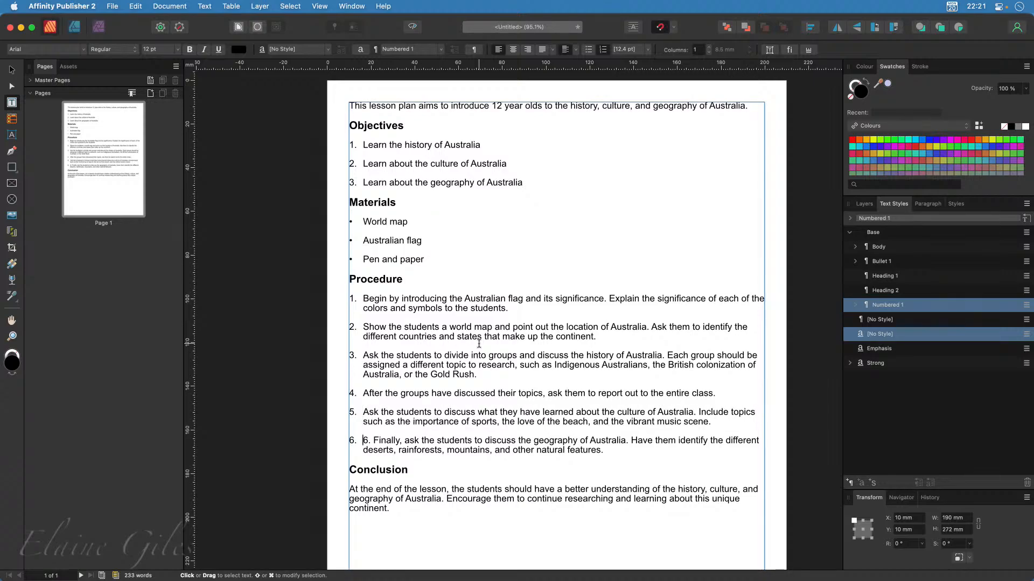
pyautogui.press('Delete')
pyautogui.press('Delete')
pyautogui.press('Delete')
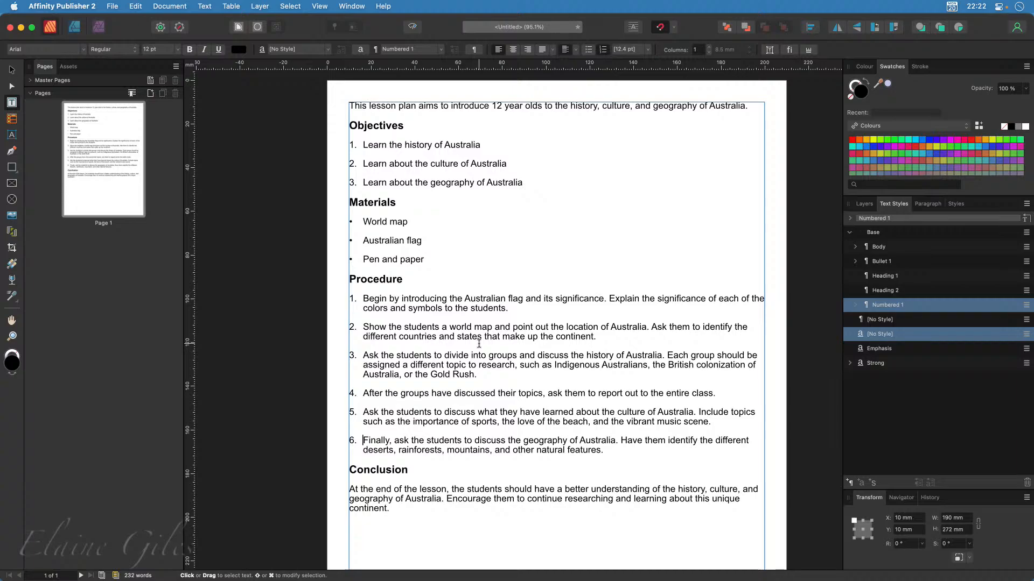
pyautogui.press('Escape')
# Draw a circular picture frame about 69 mm across beside the Objectives and Materials lists, against the page's right margin
pyautogui.scroll(-3, 653, 508)
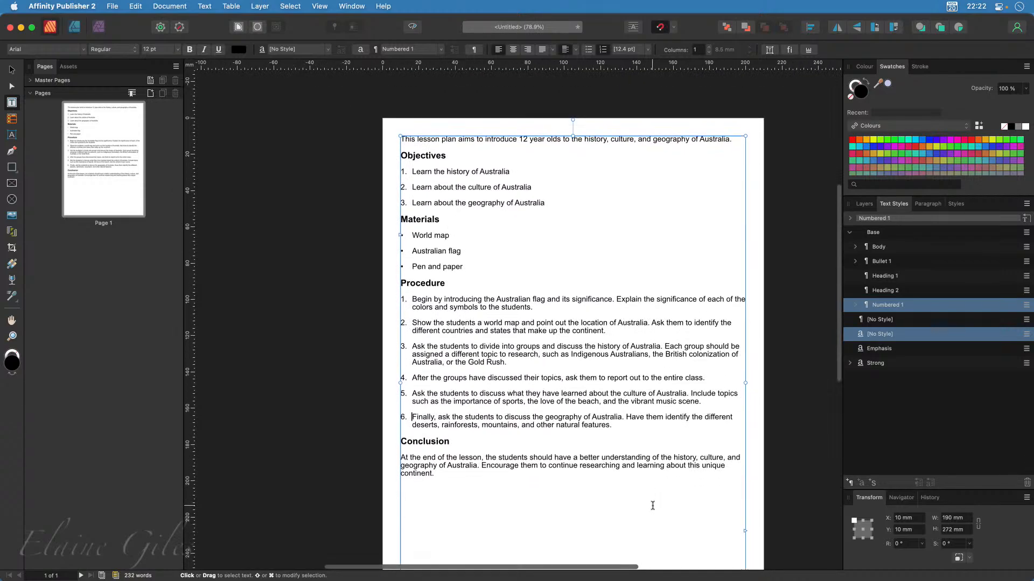
pyautogui.scroll(-2, 652, 506)
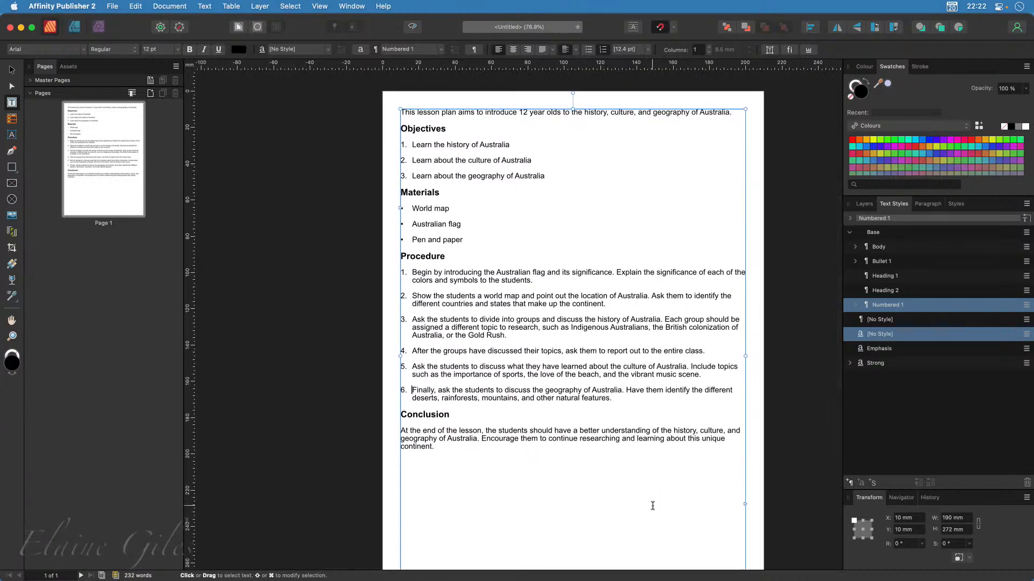
pyautogui.scroll(-2, 652, 507)
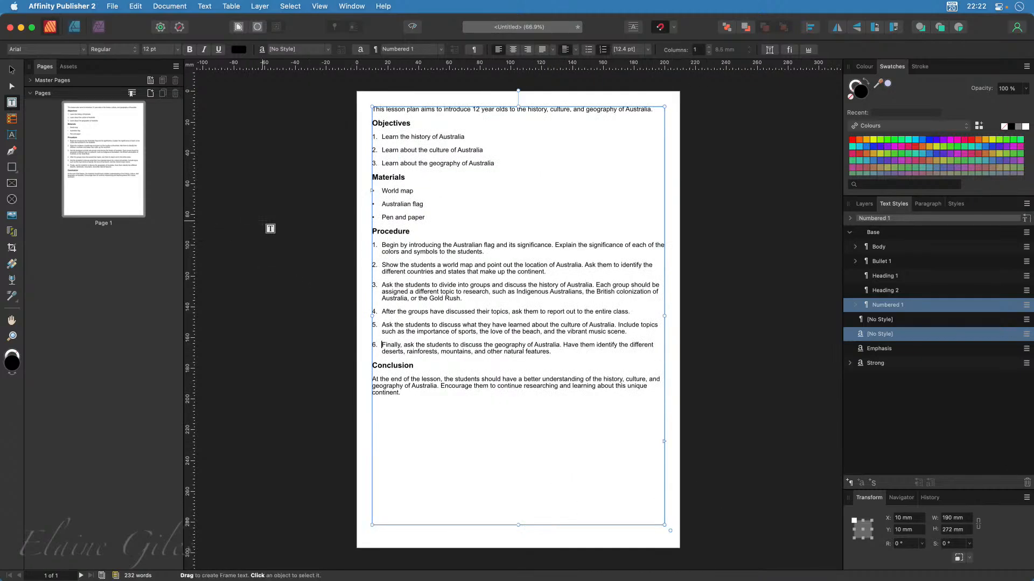
pyautogui.click(12, 71)
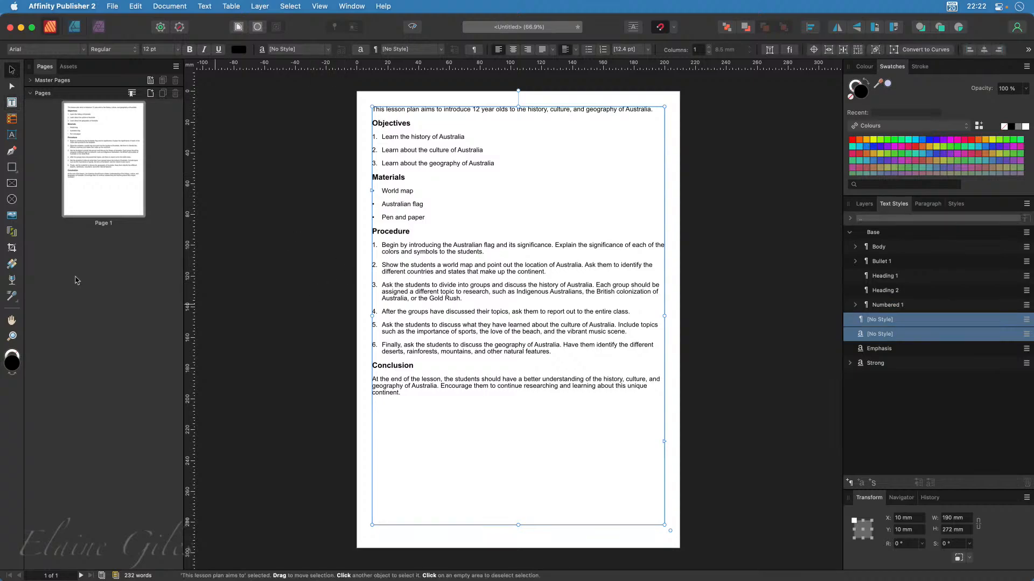
pyautogui.click(12, 199)
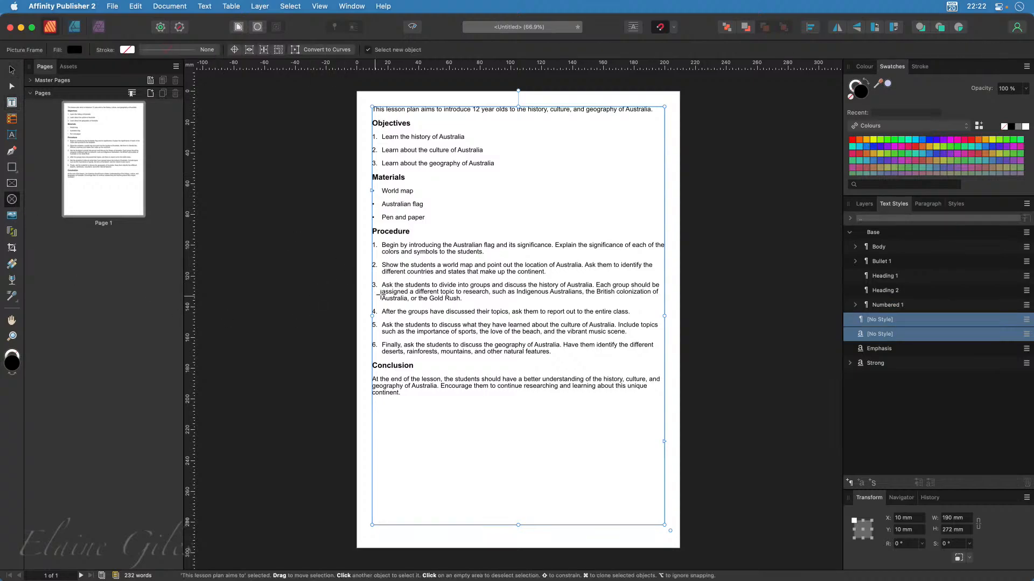
pyautogui.moveTo(559, 125); pyautogui.dragTo(669, 221)
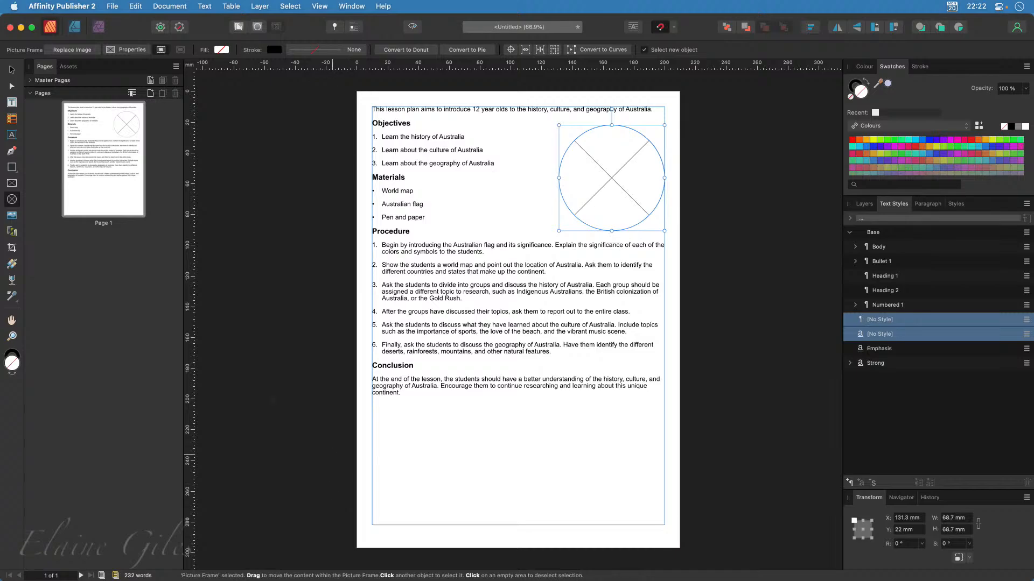
# Draw a rectangular picture frame of about 210 × 48 mm across the full width of the page's foot
pyautogui.click(12, 184)
pyautogui.moveTo(357, 473); pyautogui.dragTo(680, 545)
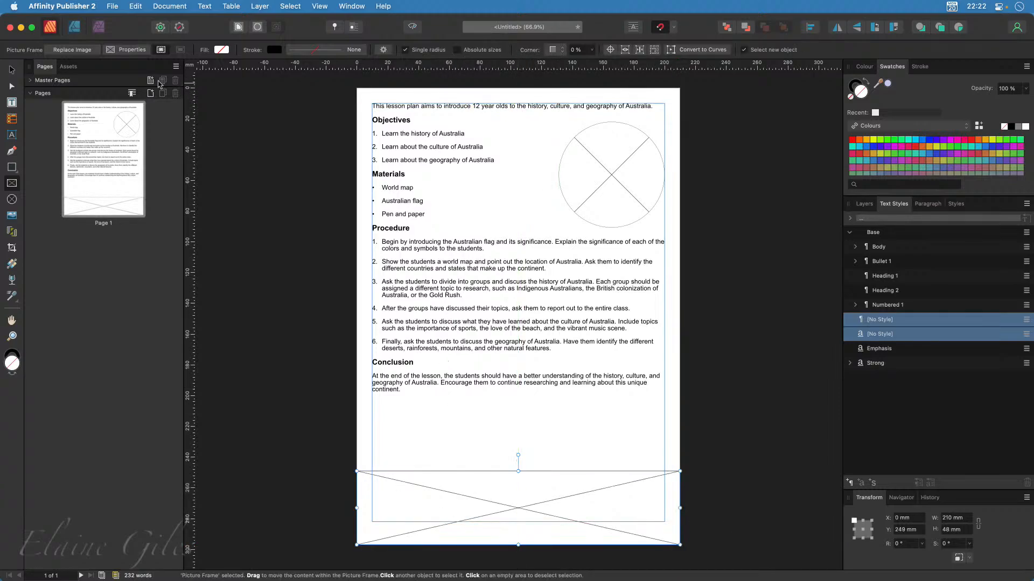
pyautogui.click(12, 70)
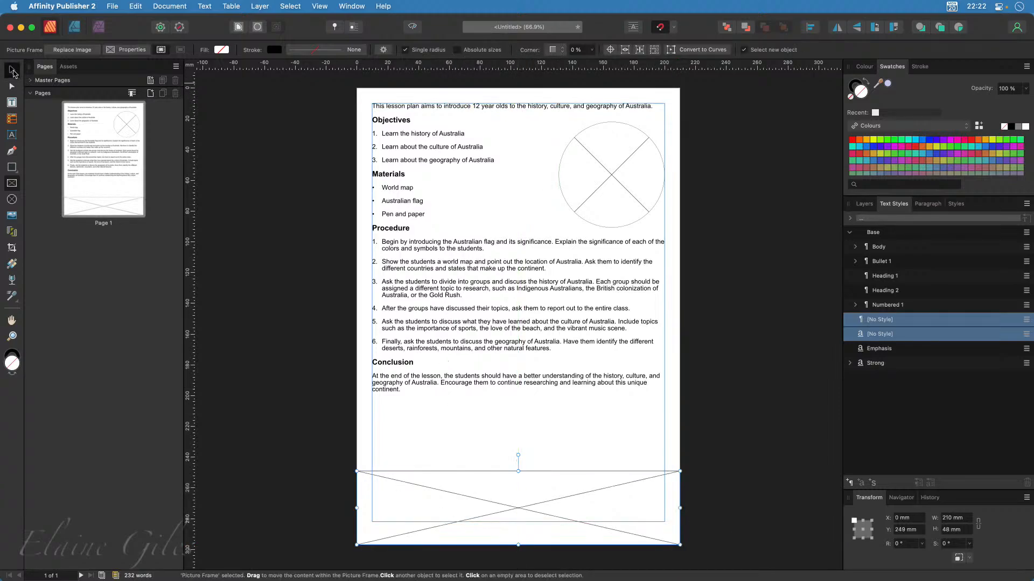
# Insert the title "Australian Culture" on a new line above the introductory sentence and apply the Heading 1 style
pyautogui.click(474, 108)
pyautogui.doubleClick(479, 108)
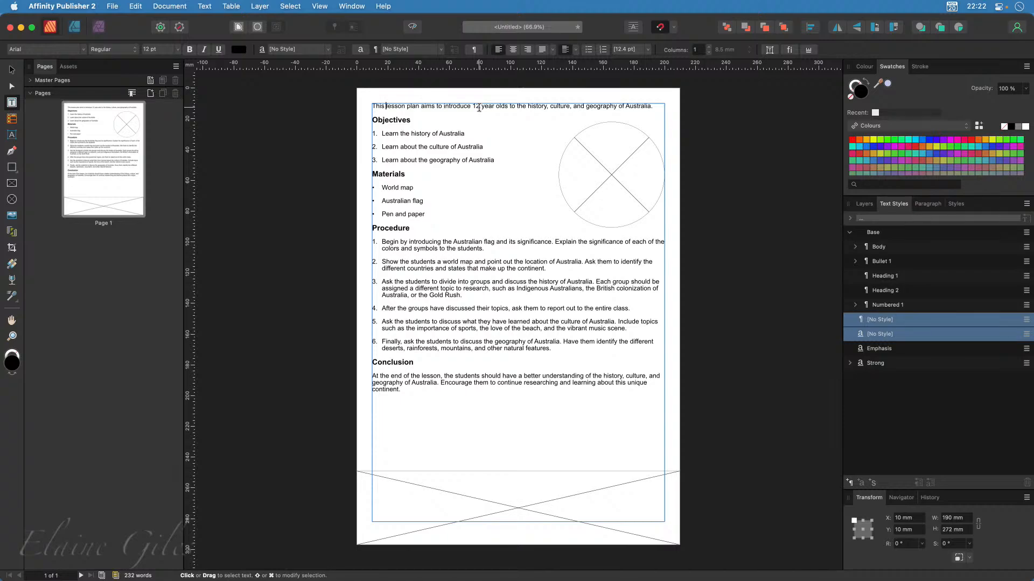
pyautogui.press('Return')
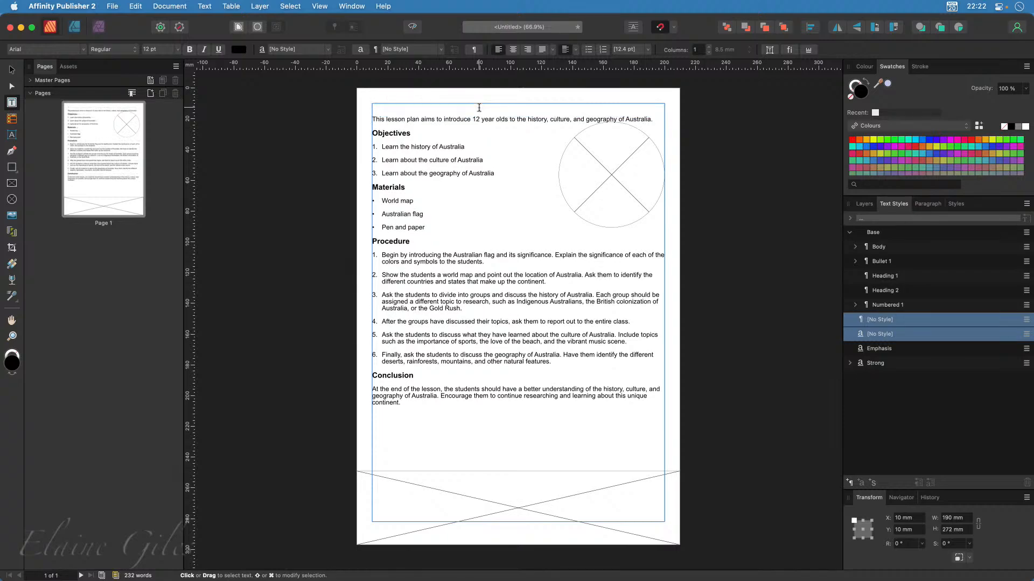
pyautogui.write('Australian Culture')
pyautogui.click(926, 278)
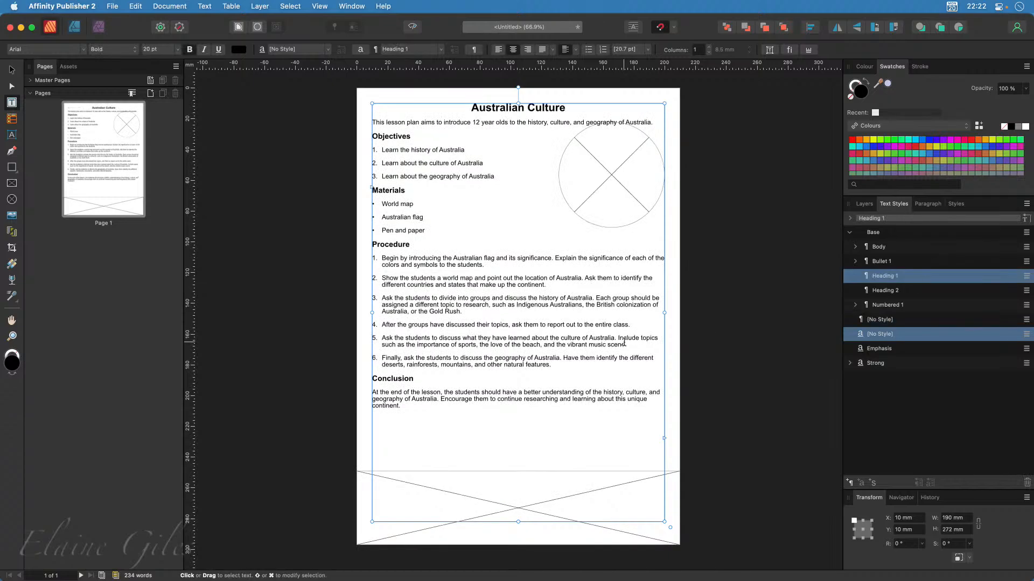
# Move the circular picture frame straight down to about Y 29.8 mm, clear of the introductory sentence
pyautogui.click(738, 227)
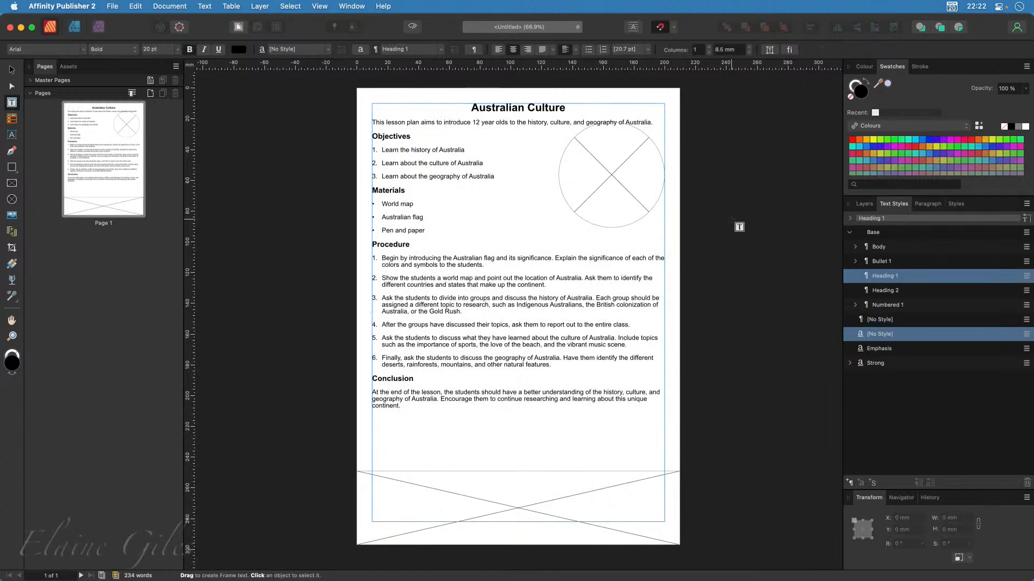
pyautogui.press('v')
pyautogui.moveTo(605, 172); pyautogui.dragTo(606, 183)
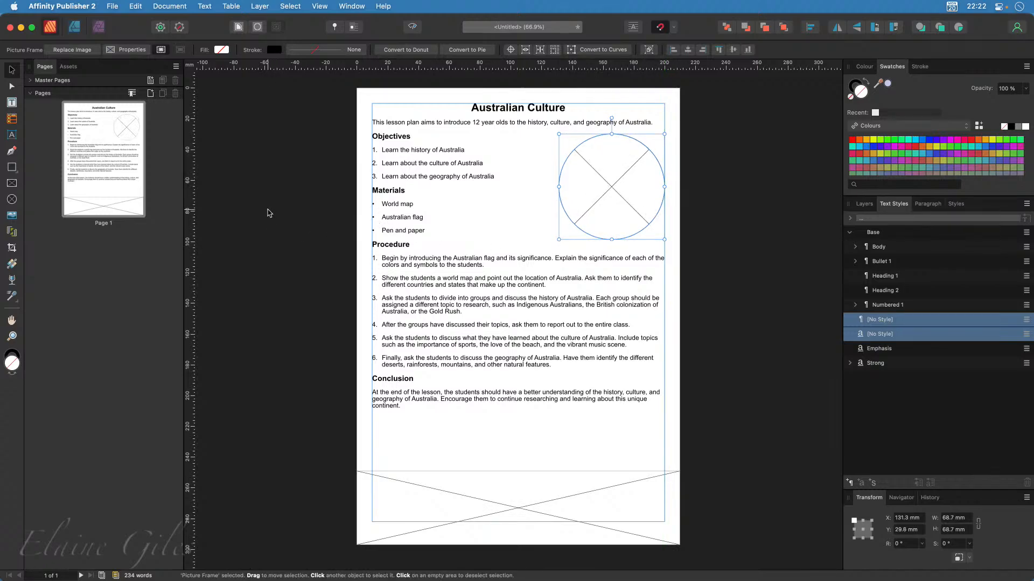
# Search the Pixabay stock images for "australia" and place the koala sitting in a forked branch in the circular frame
pyautogui.click(352, 6)
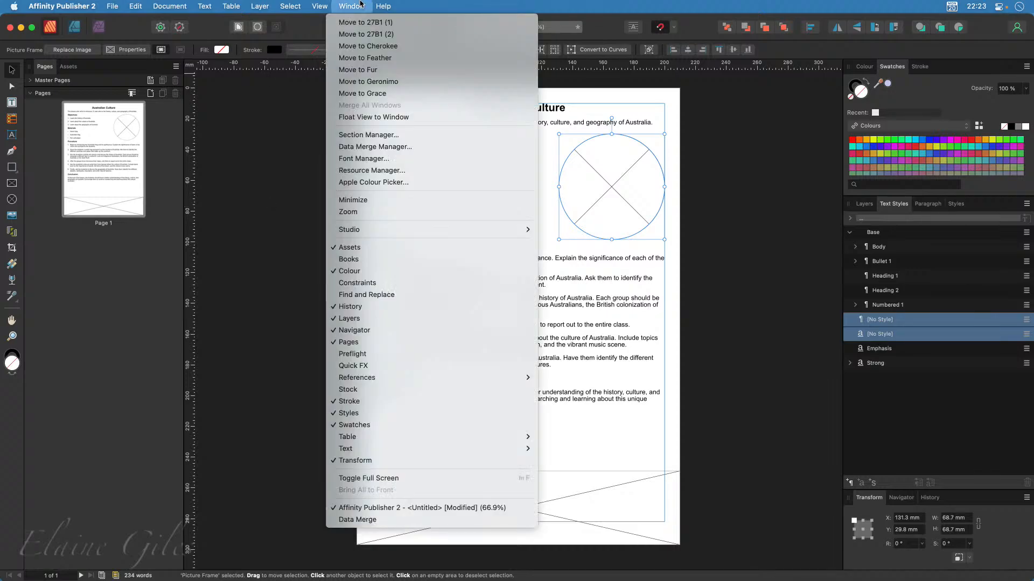
pyautogui.click(357, 391)
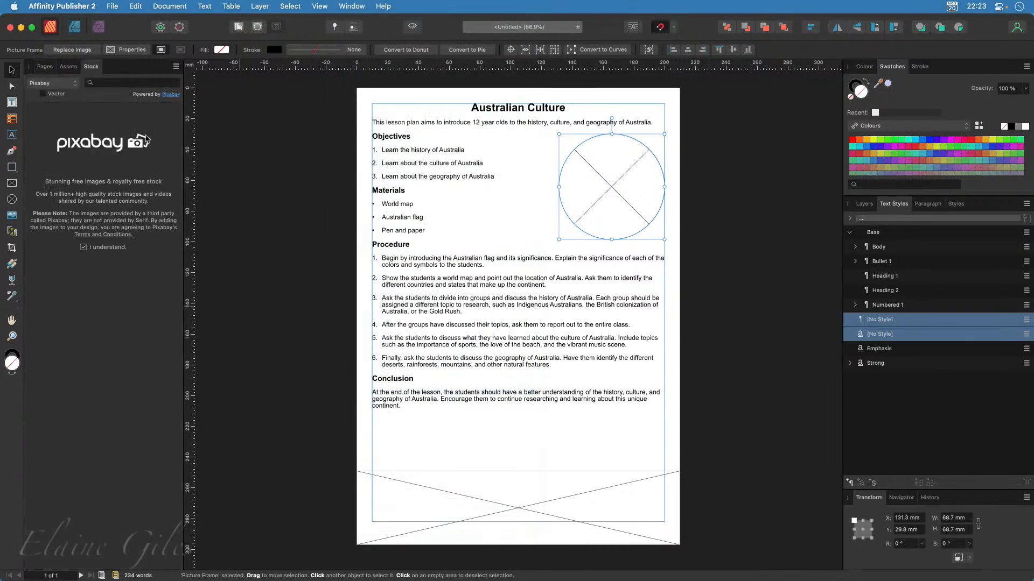
pyautogui.click(109, 82)
pyautogui.write('australia')
pyautogui.press('Return')
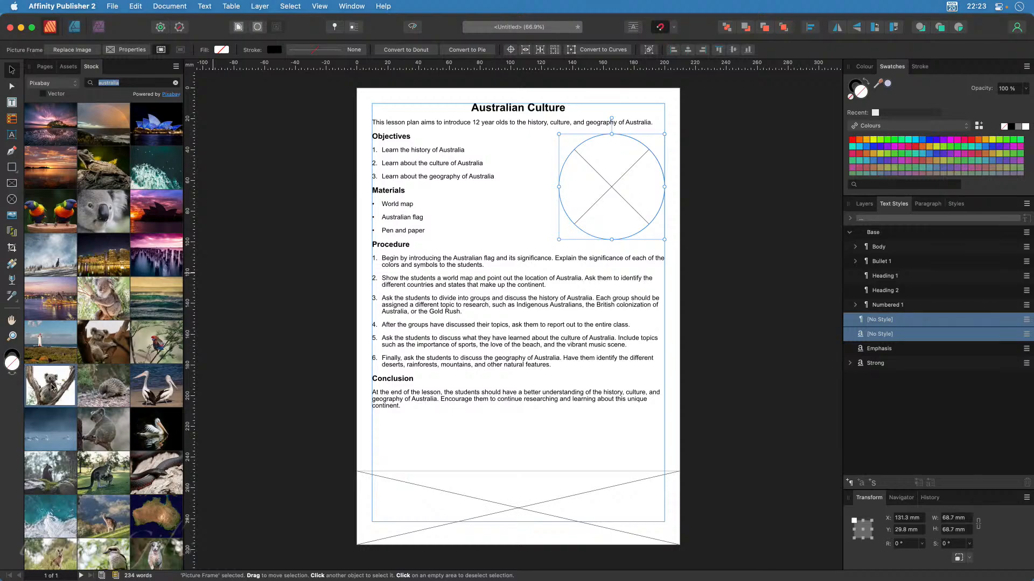
pyautogui.moveTo(54, 385); pyautogui.dragTo(632, 222)
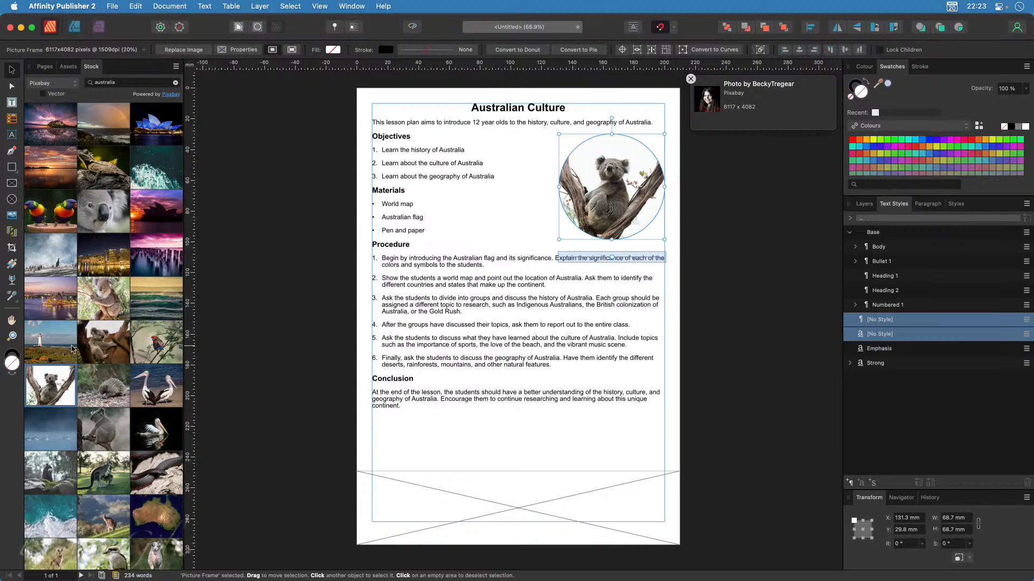
# Browse the Australia stock images and place the Sydney Harbour Bridge photo with the palm in the rectangular frame at the page's foot
pyautogui.scroll(-5, 81, 347)
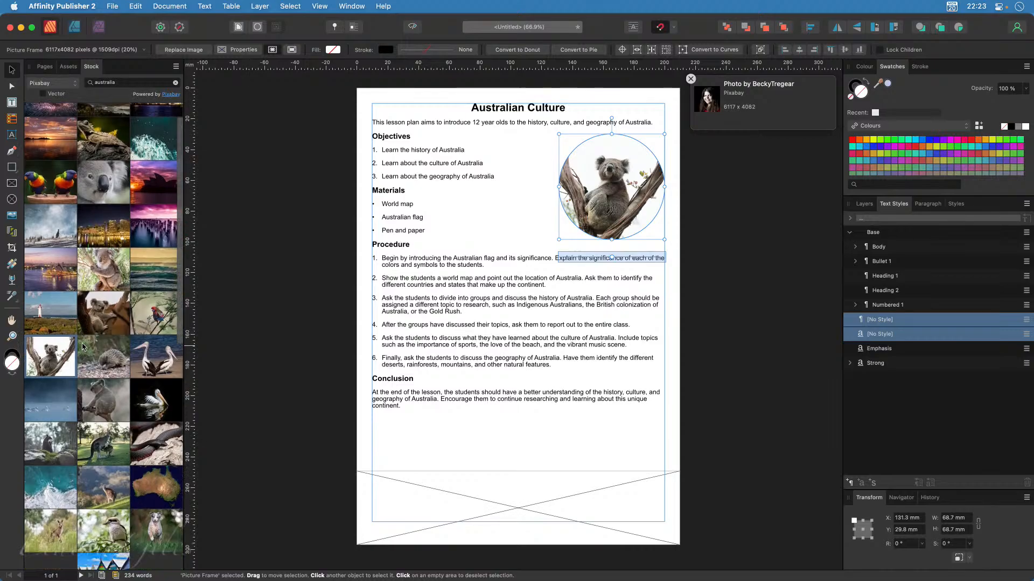
pyautogui.scroll(-8, 82, 346)
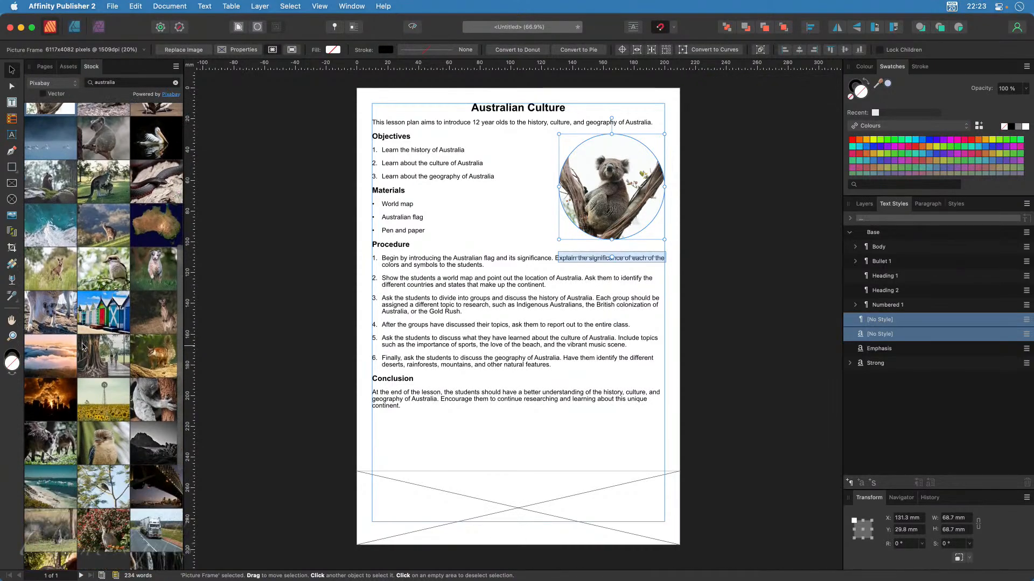
pyautogui.scroll(-12, 82, 346)
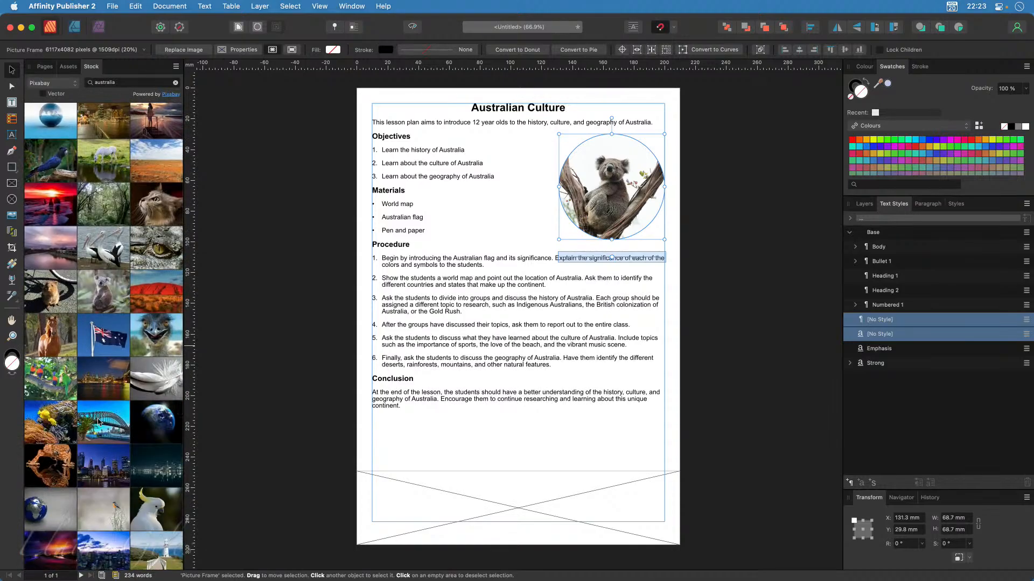
pyautogui.scroll(-10, 98, 422)
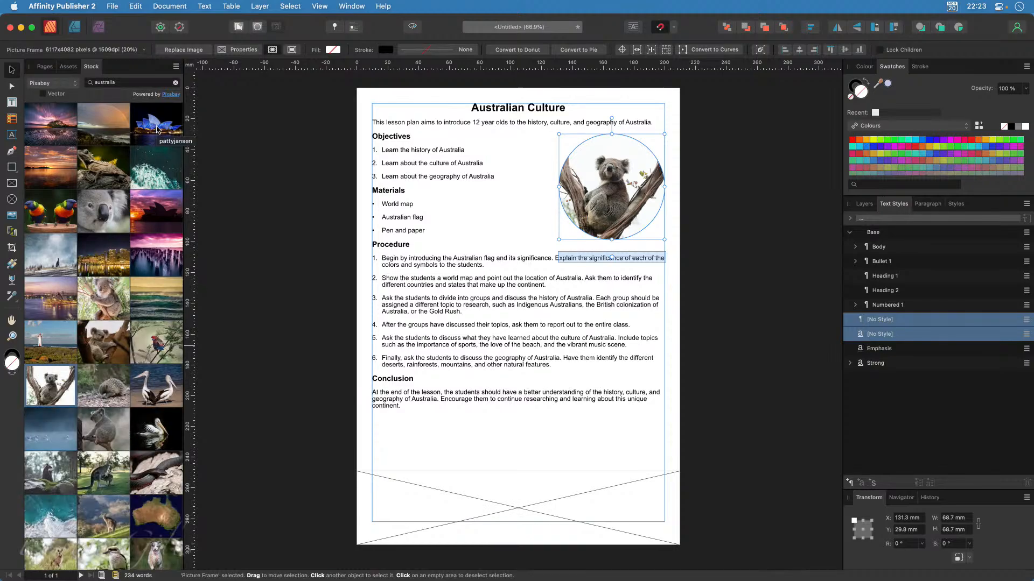
pyautogui.scroll(-6, 118, 394)
pyautogui.scroll(-10, 116, 390)
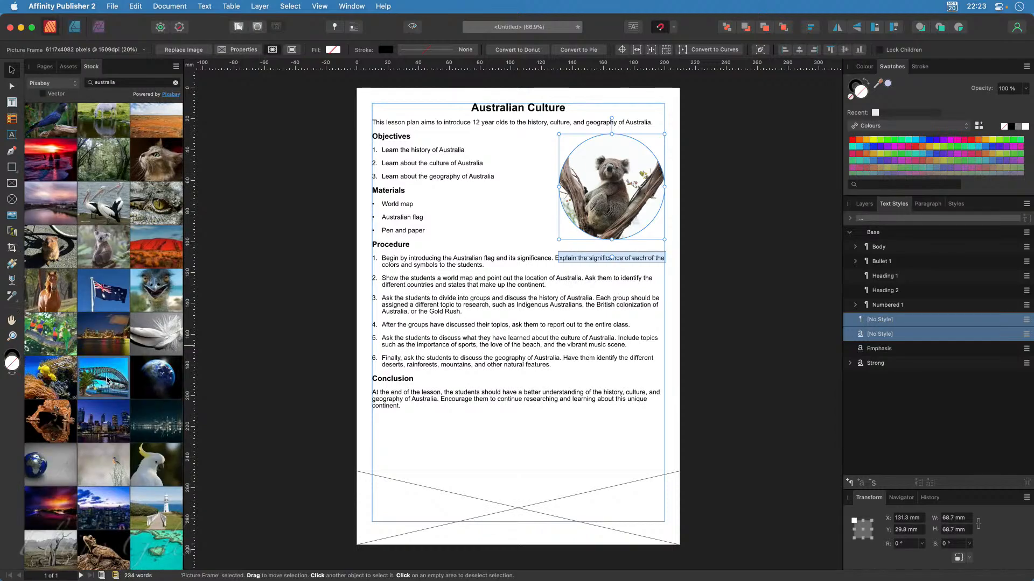
pyautogui.moveTo(101, 380); pyautogui.dragTo(502, 515)
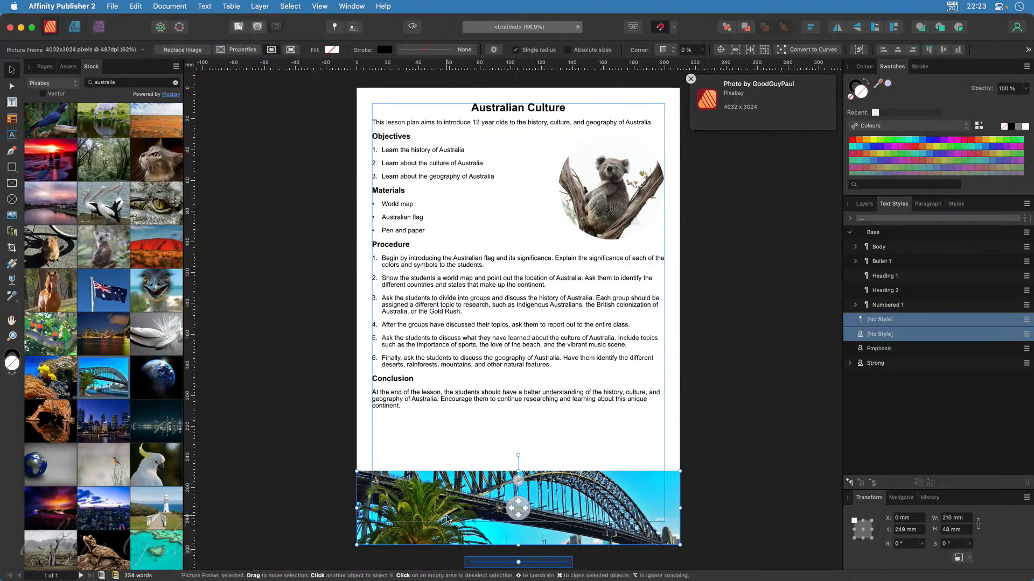
# Shift the bridge photo downward inside its frame to bring the top of the arch into view, and deselect it
pyautogui.click(447, 519)
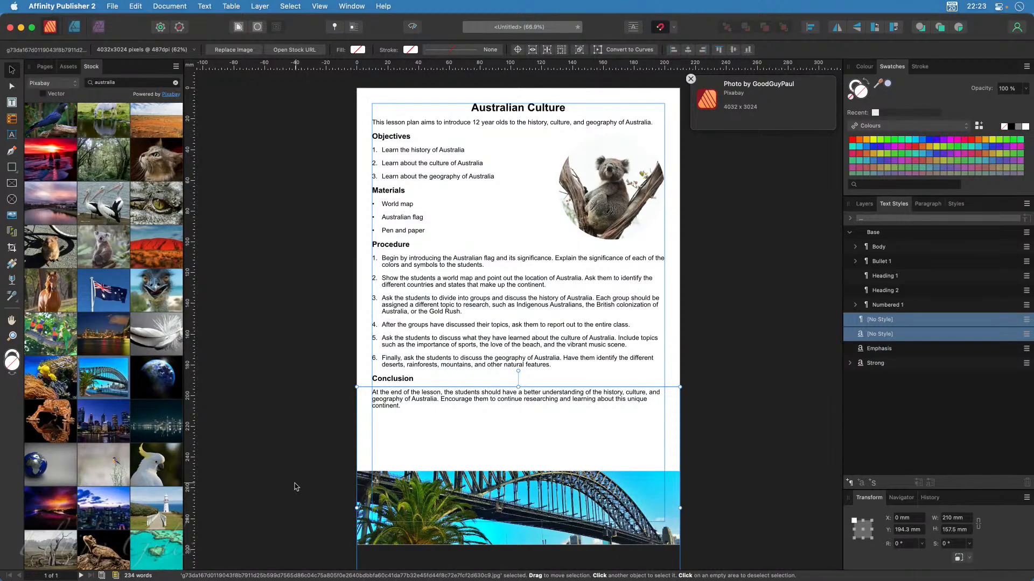
pyautogui.click(479, 502)
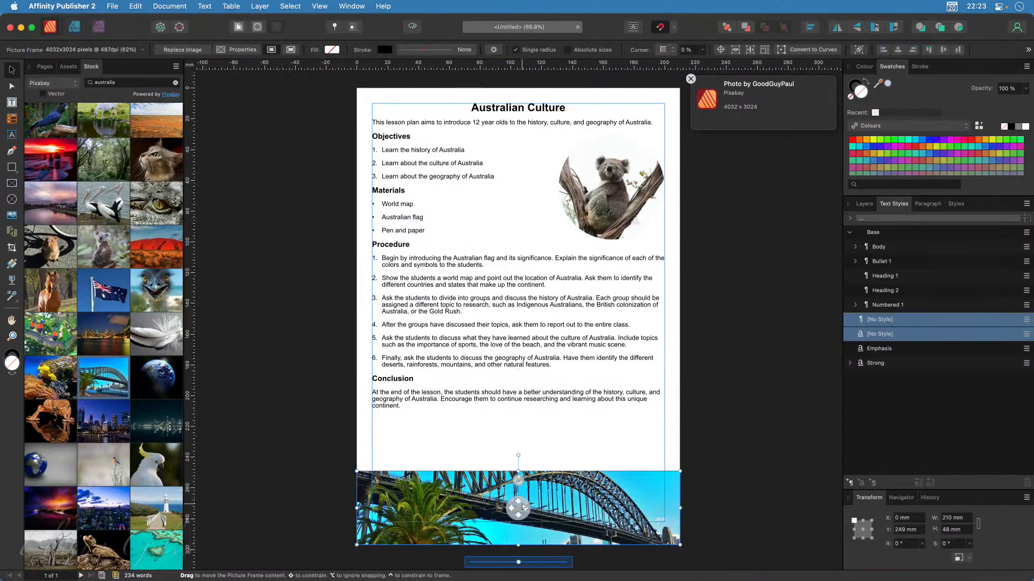
pyautogui.moveTo(525, 507); pyautogui.dragTo(525, 535)
pyautogui.click(288, 375)
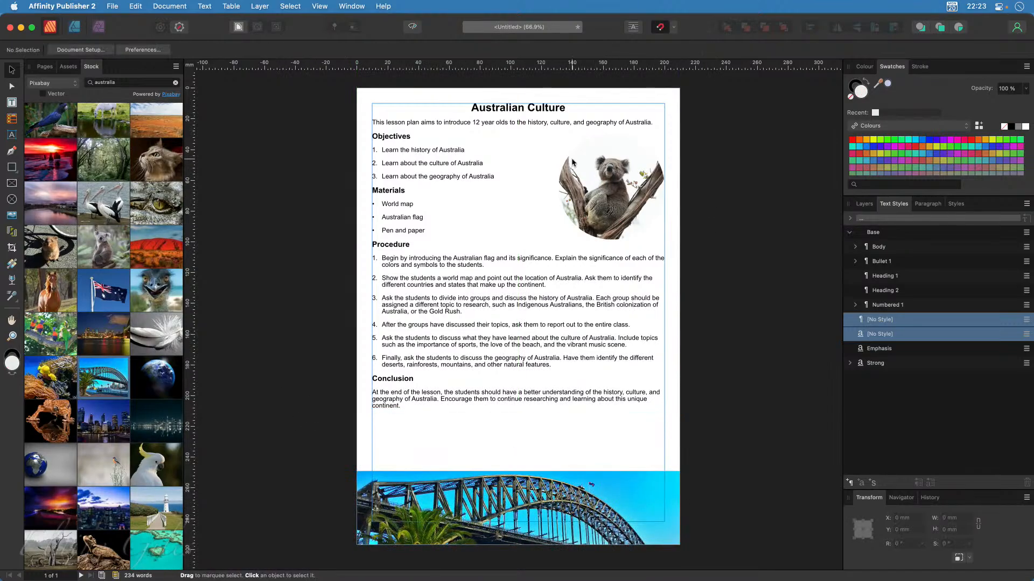
# Give the circular koala picture frame a solid outline 3.5 pt wide
pyautogui.click(620, 189)
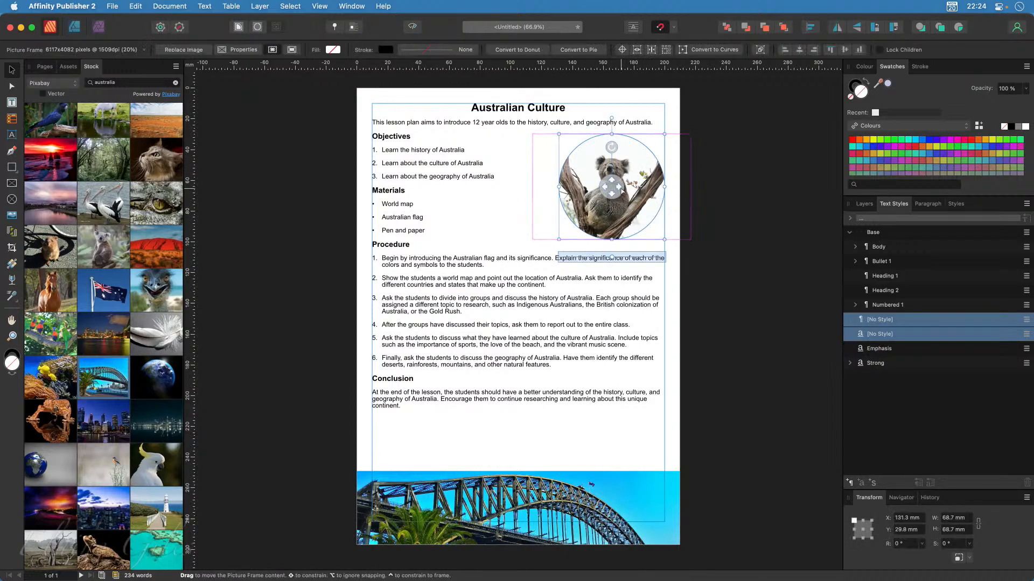
pyautogui.click(922, 67)
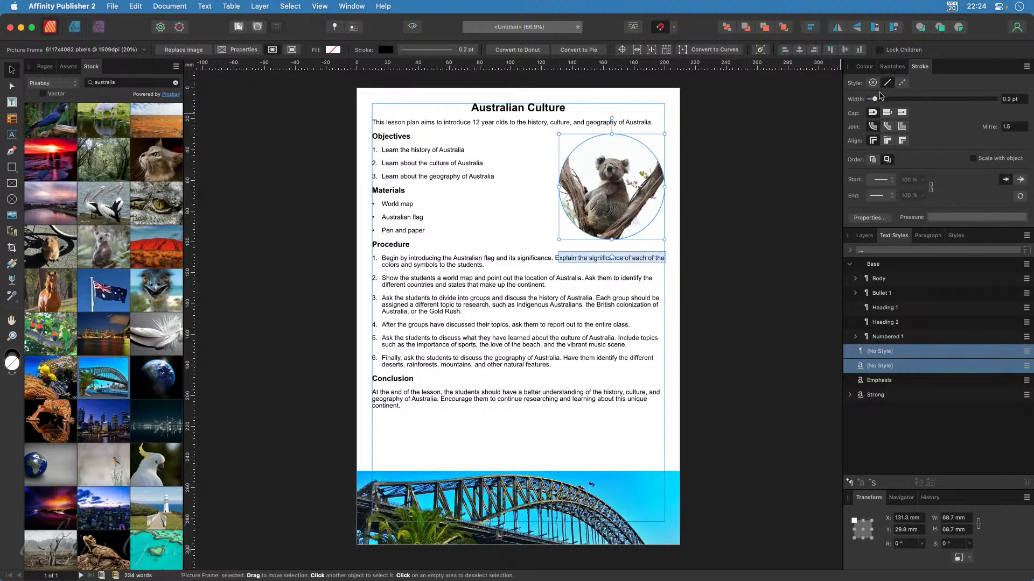
pyautogui.moveTo(877, 100); pyautogui.dragTo(900, 100)
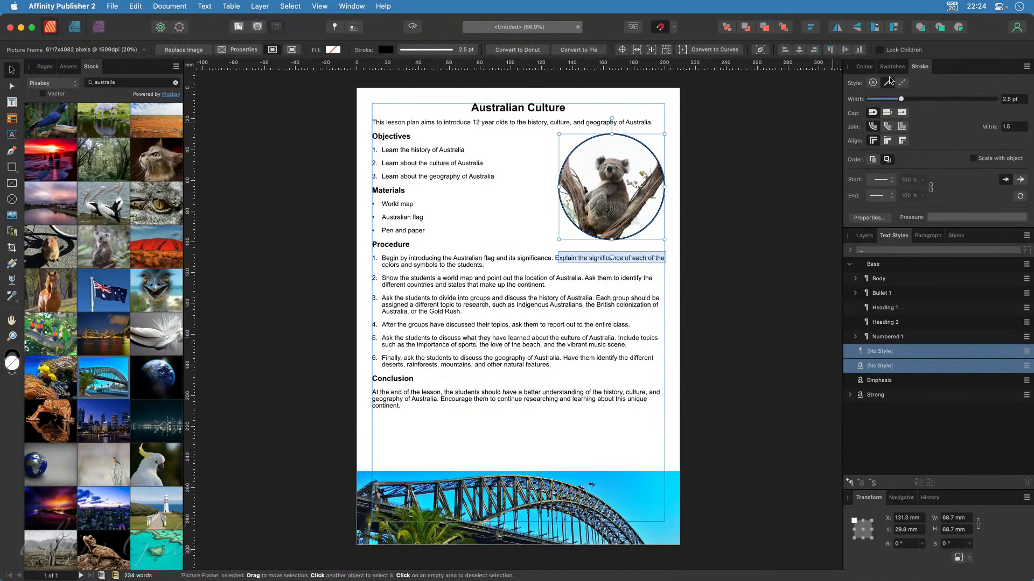
pyautogui.moveTo(901, 99); pyautogui.dragTo(905, 101)
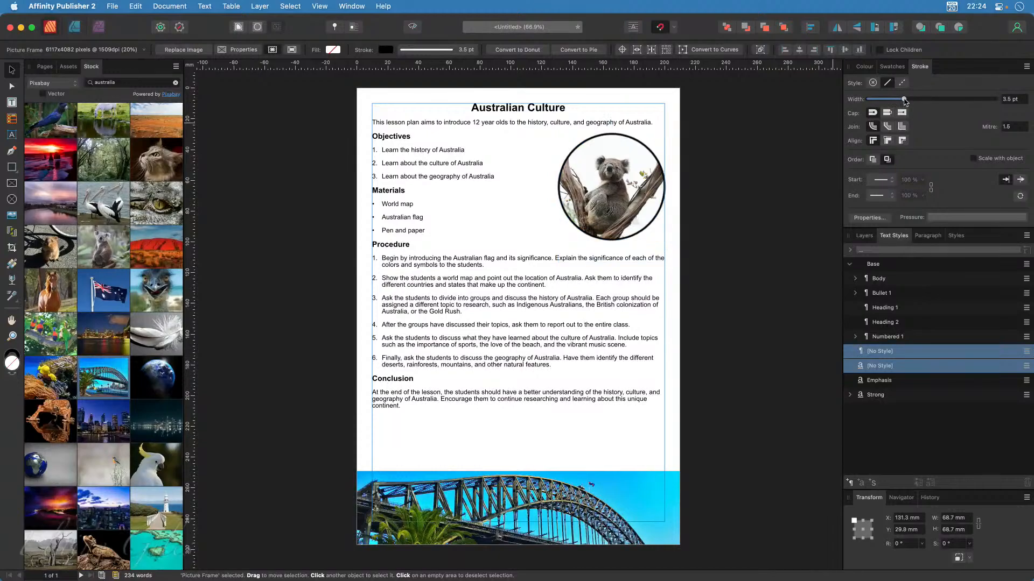
# Sample the navy blue from the Australian flag stock thumbnail, apply it to the koala frame's outline, and deselect the frame
pyautogui.click(891, 68)
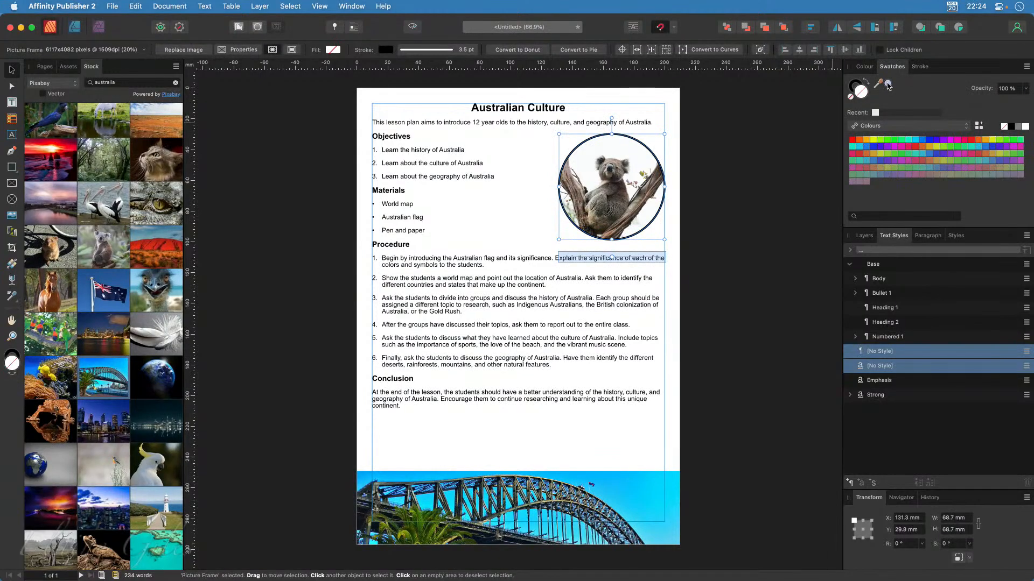
pyautogui.moveTo(878, 84); pyautogui.dragTo(101, 294)
pyautogui.click(862, 84)
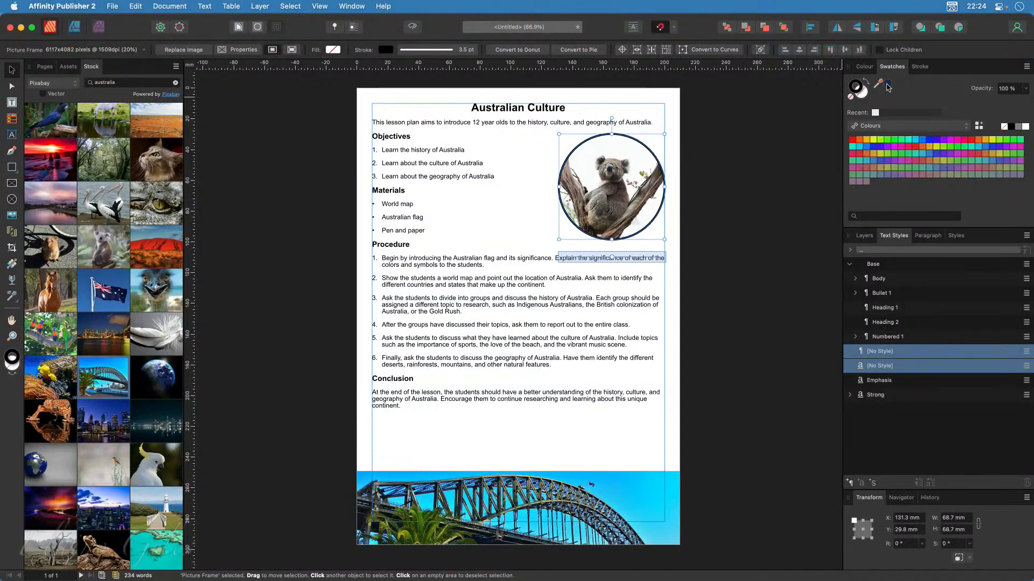
pyautogui.click(887, 84)
pyautogui.click(739, 232)
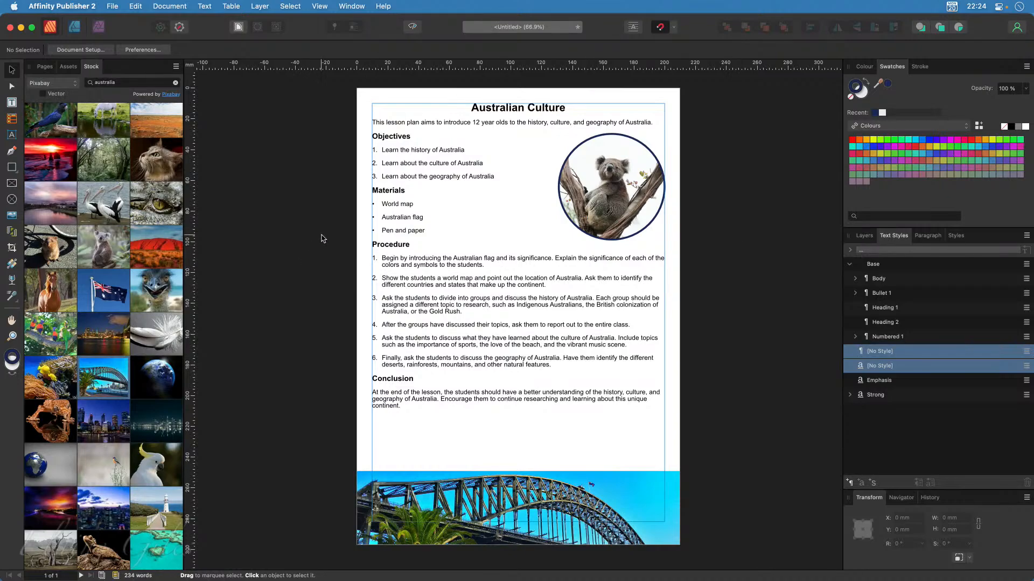
# Place the text cursor in the lesson text and change the Base text style's font family to Poppins
pyautogui.click(405, 403)
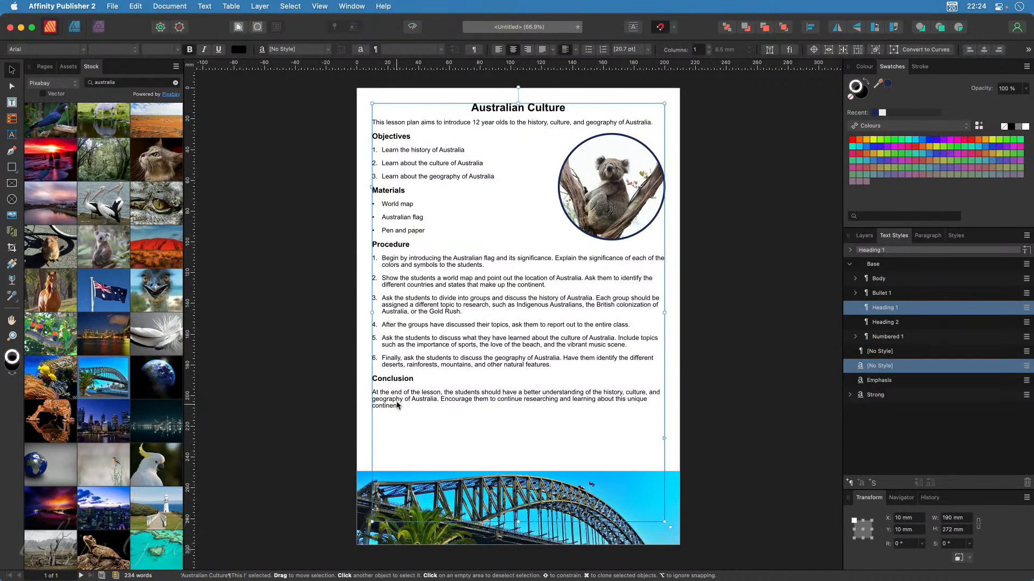
pyautogui.doubleClick(400, 406)
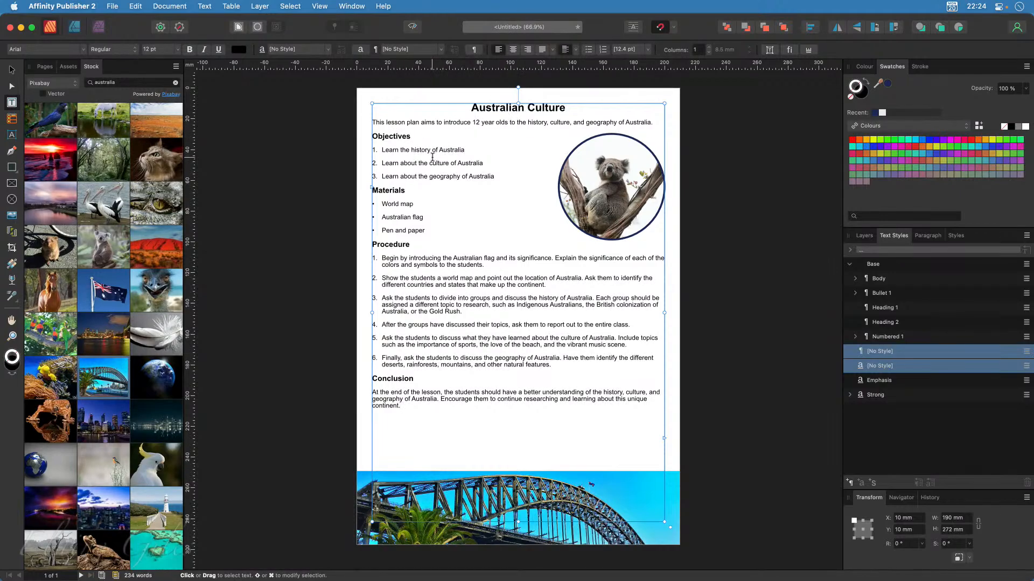
pyautogui.click(851, 264)
pyautogui.click(850, 264)
pyautogui.rightClick(913, 265)
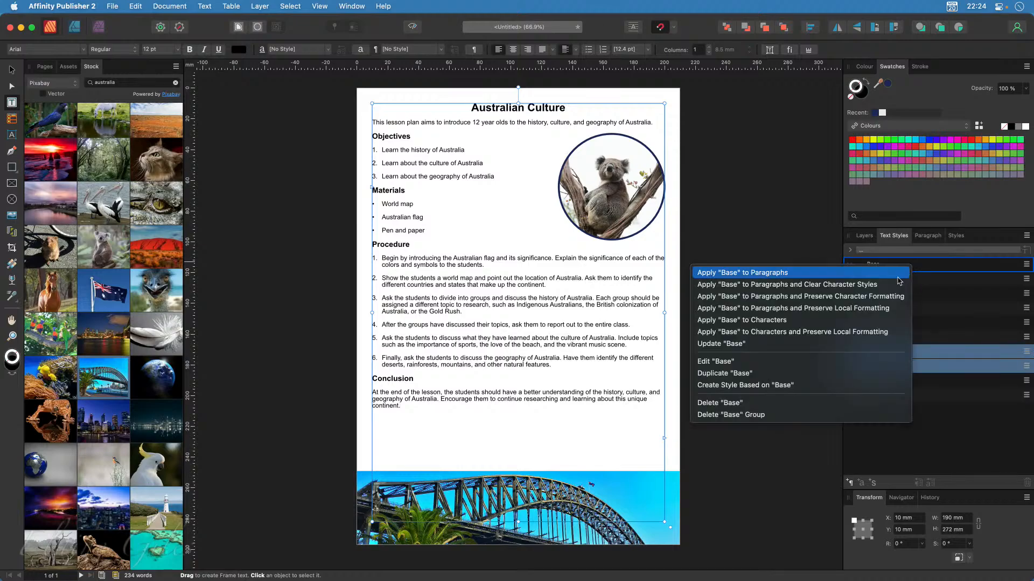
pyautogui.click(774, 360)
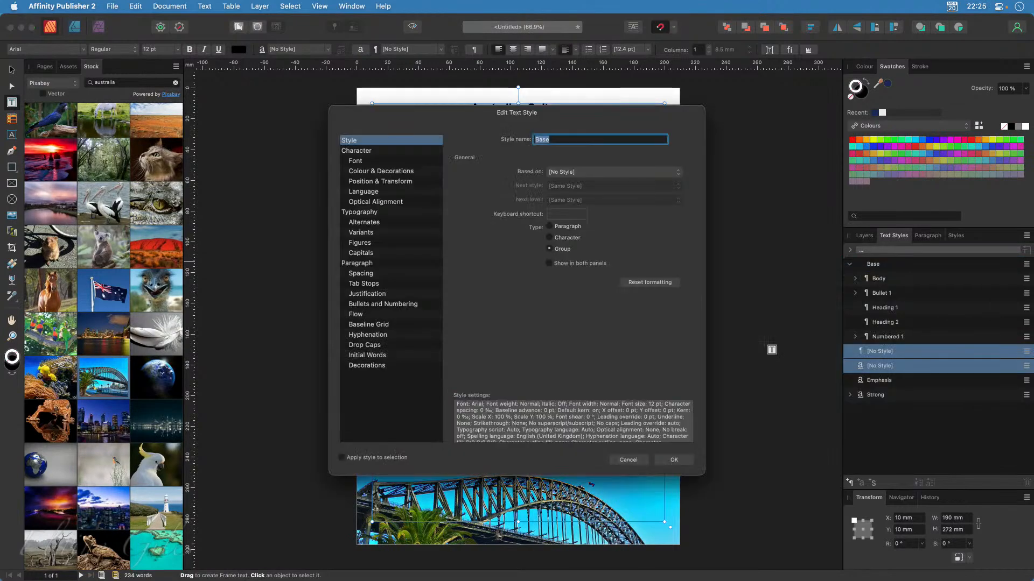
pyautogui.click(384, 162)
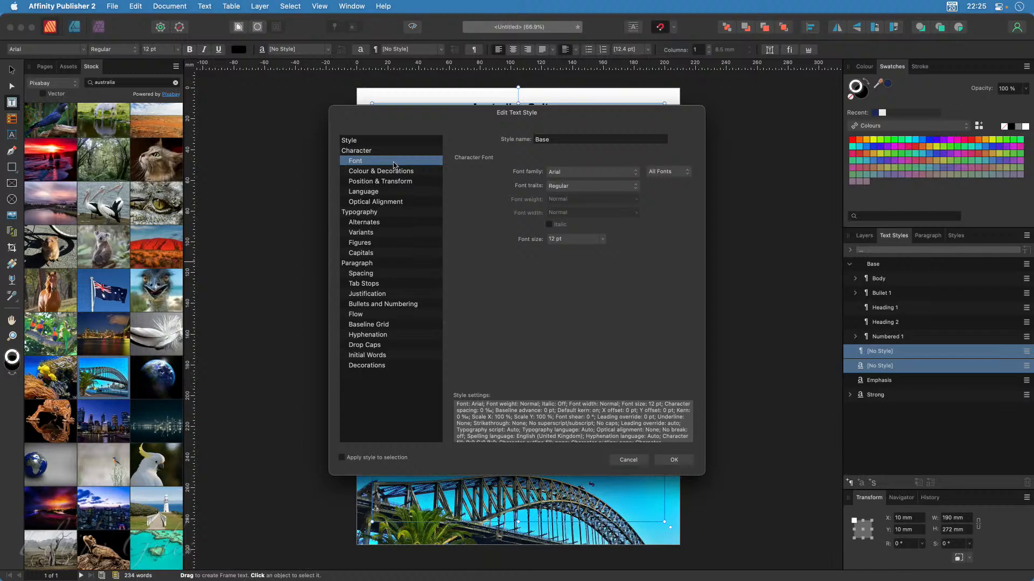
pyautogui.click(582, 172)
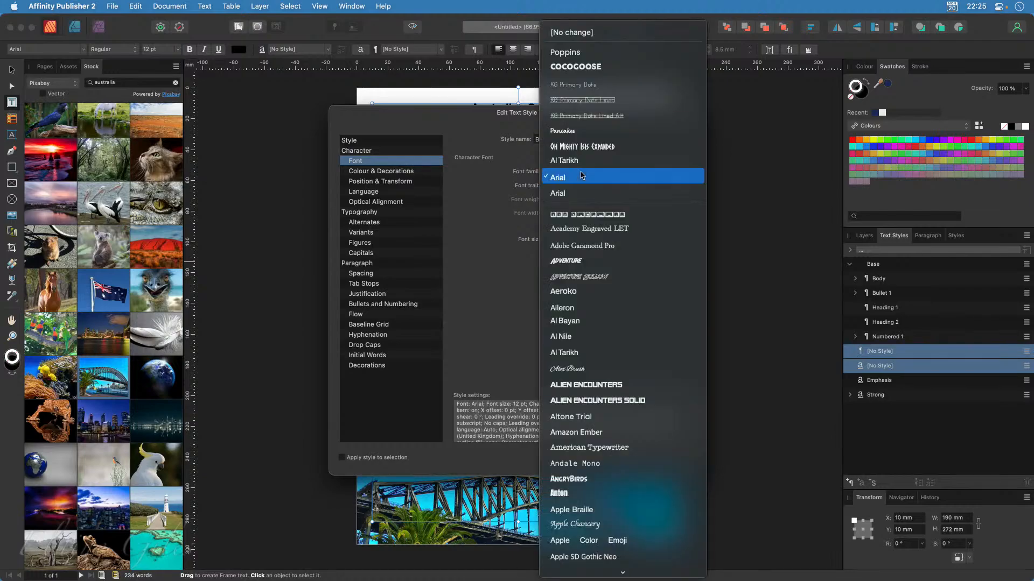
pyautogui.click(593, 54)
pyautogui.click(685, 461)
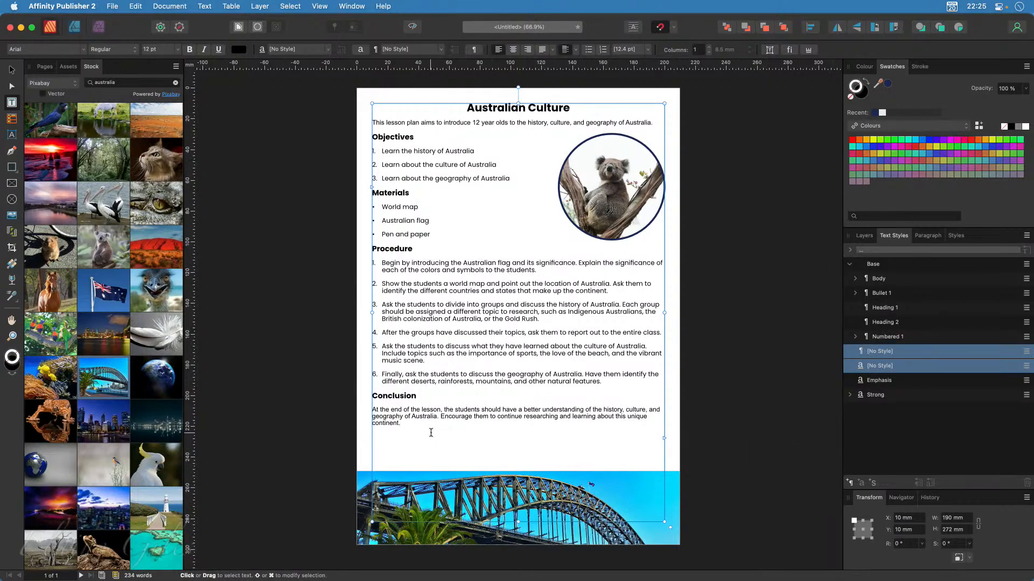
# Edit the Body text style and set its font family to Poppins
pyautogui.click(856, 280)
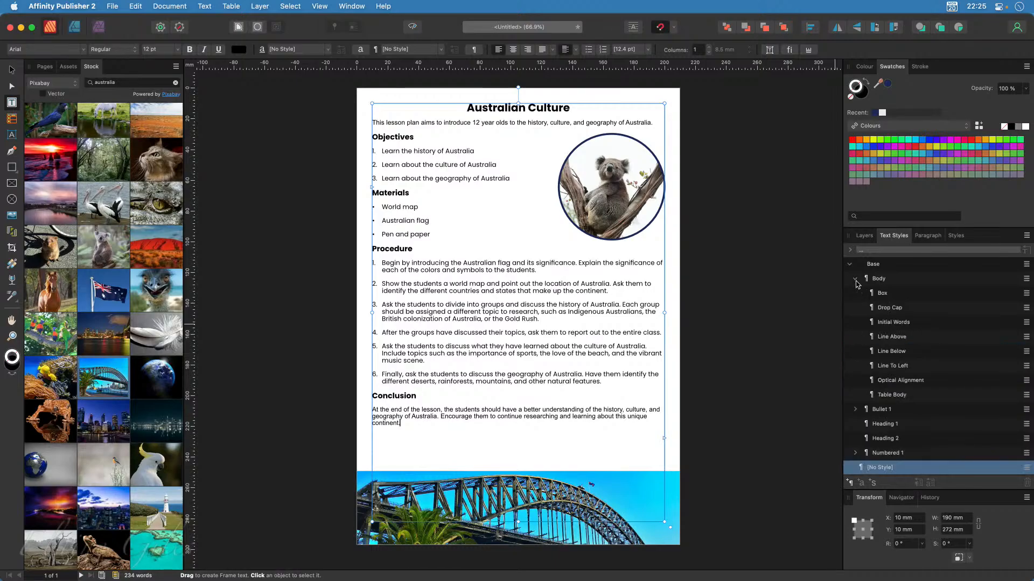
pyautogui.rightClick(891, 284)
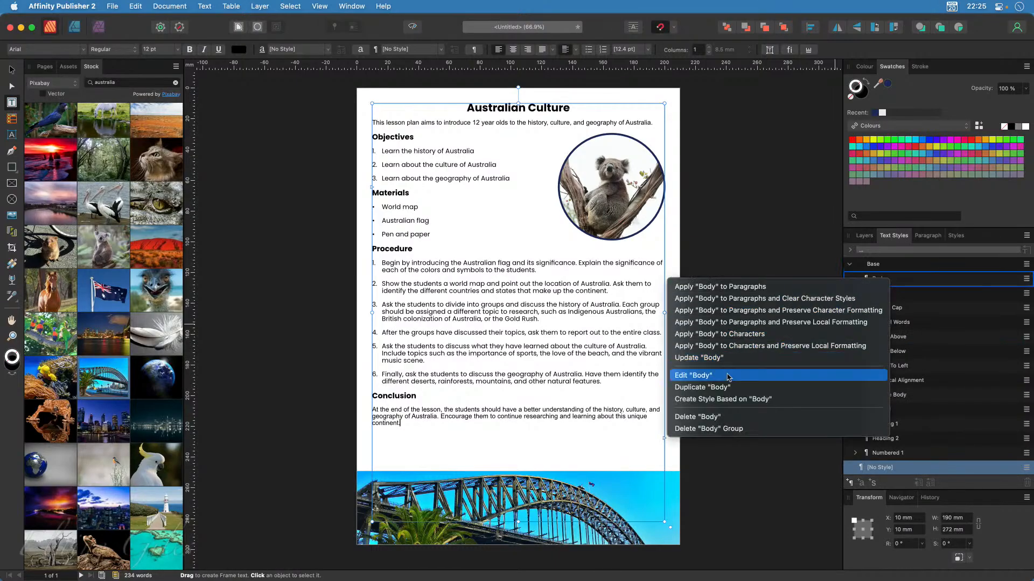
pyautogui.click(581, 346)
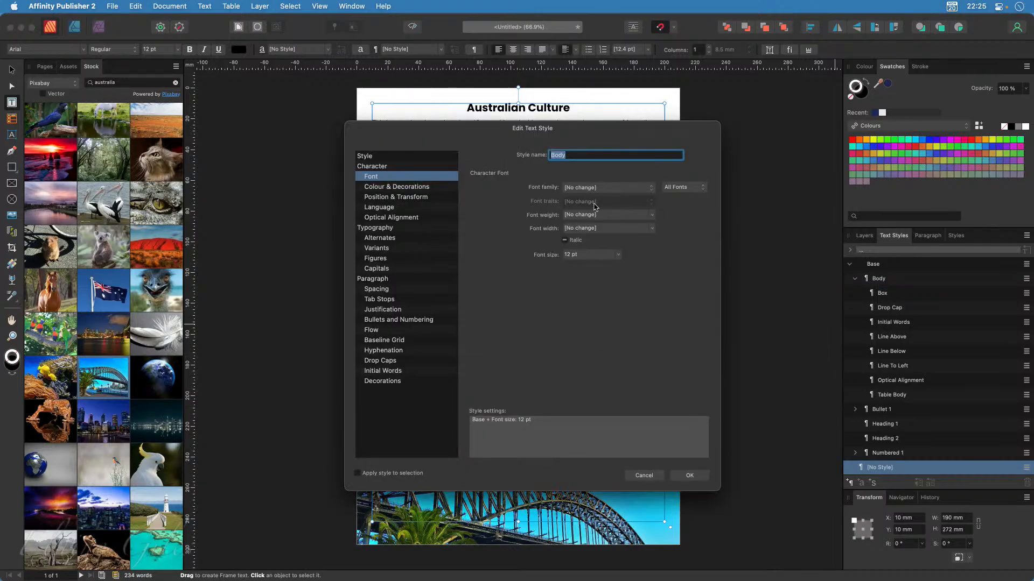
pyautogui.click(414, 158)
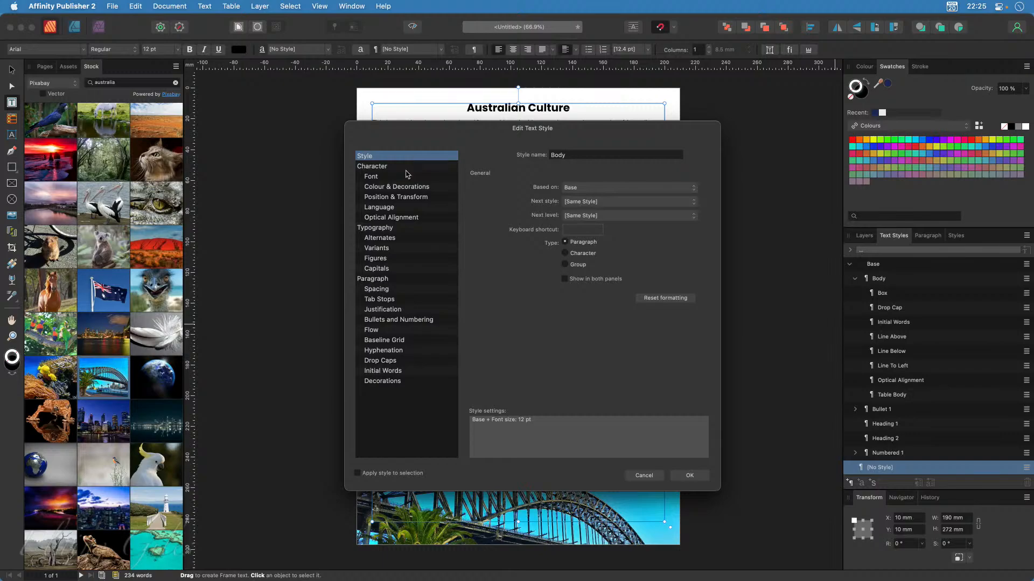
pyautogui.click(401, 177)
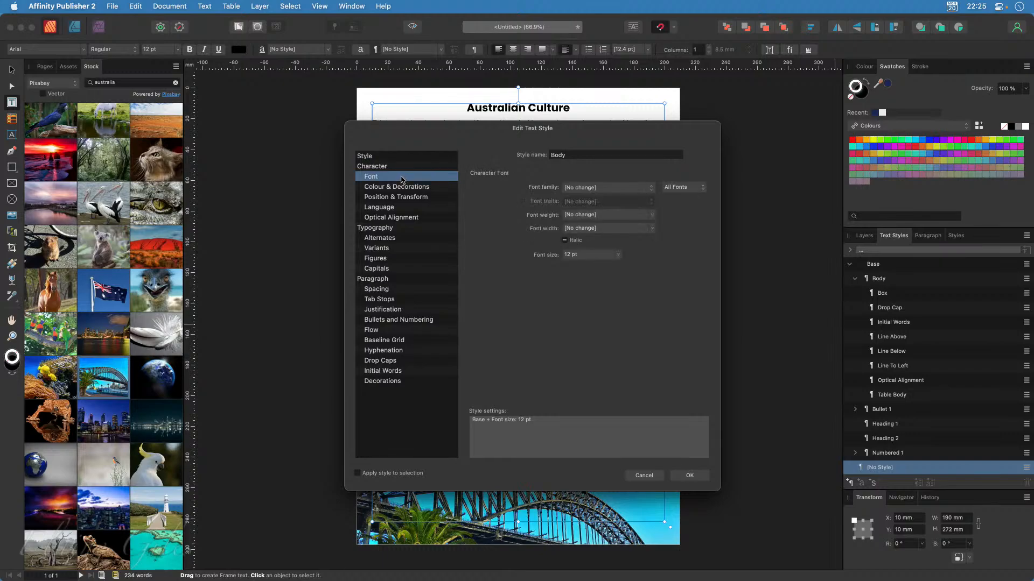
pyautogui.click(631, 188)
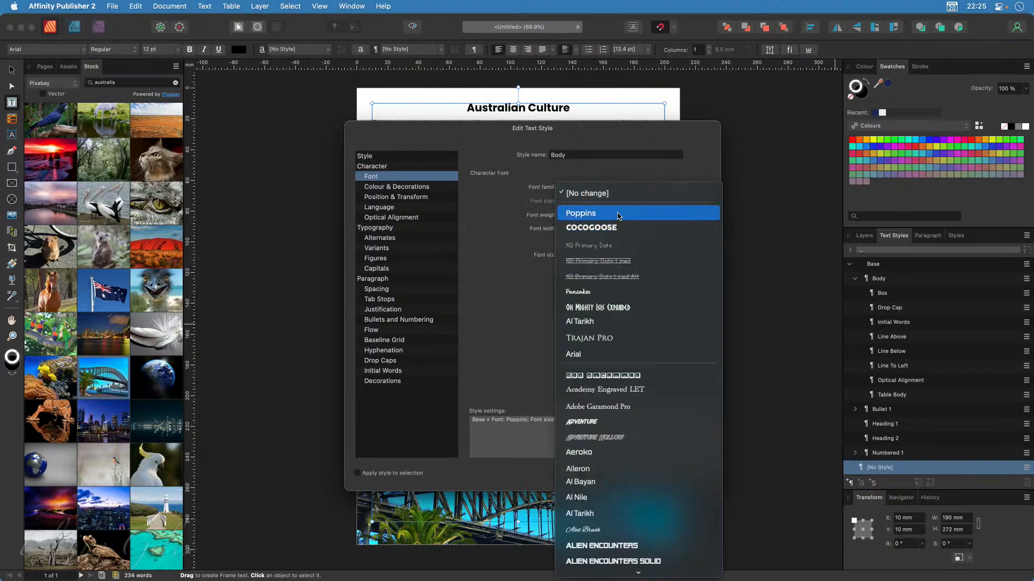
pyautogui.click(618, 214)
pyautogui.click(695, 475)
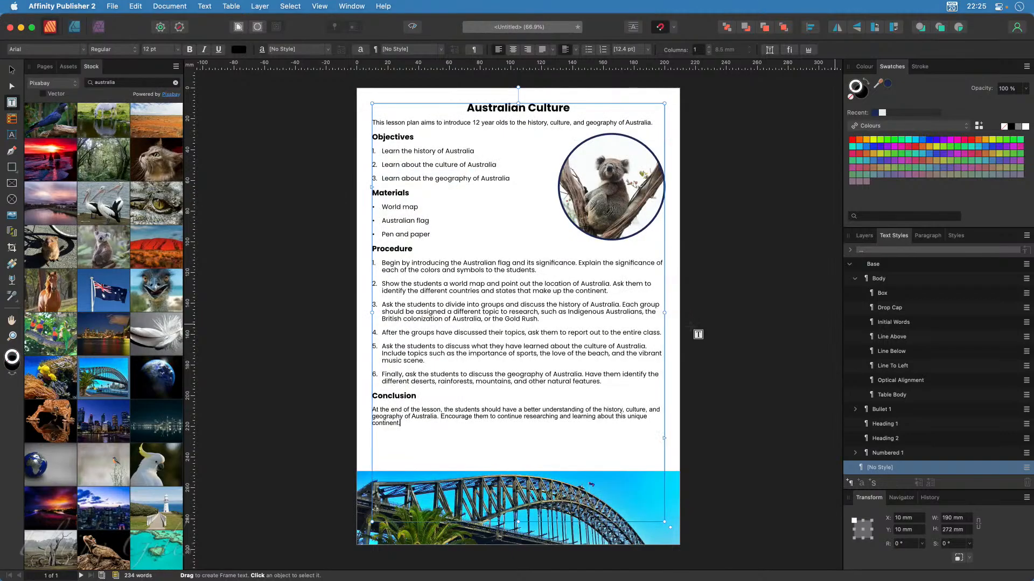
# Apply the Body text style to the Conclusion paragraph and to the introductory sentence under the title
pyautogui.moveTo(412, 423); pyautogui.dragTo(367, 408)
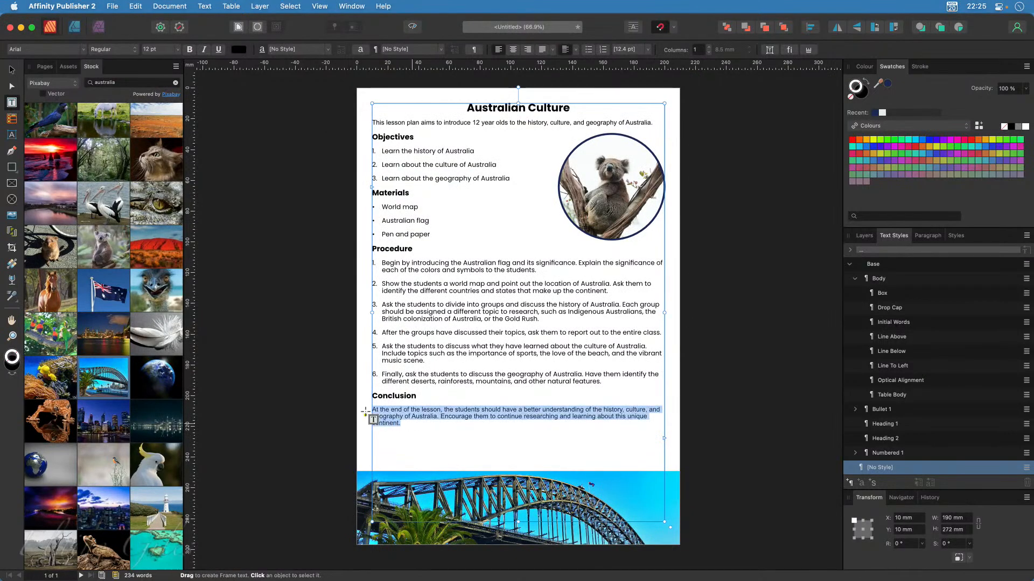
pyautogui.click(904, 284)
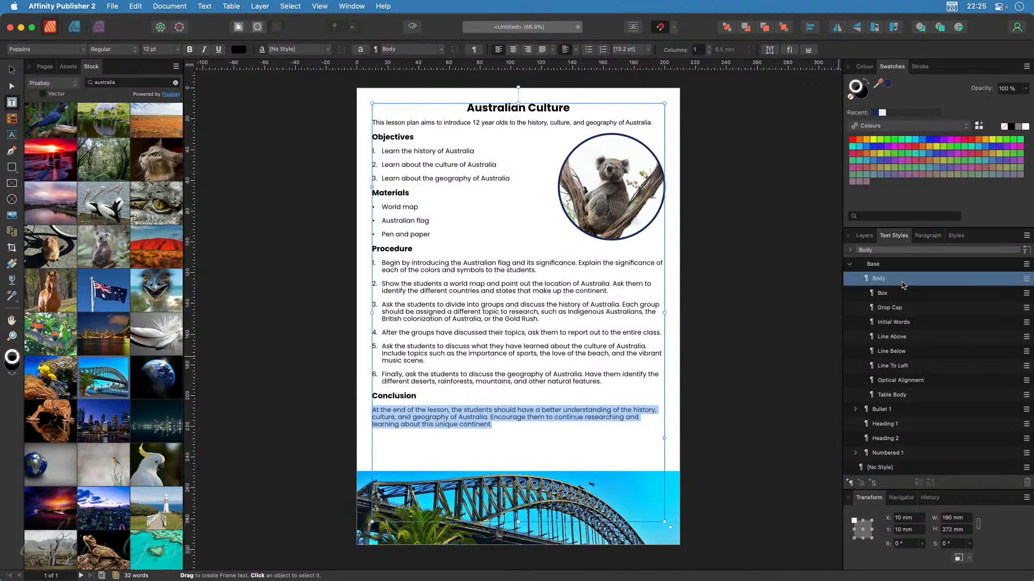
pyautogui.click(438, 123)
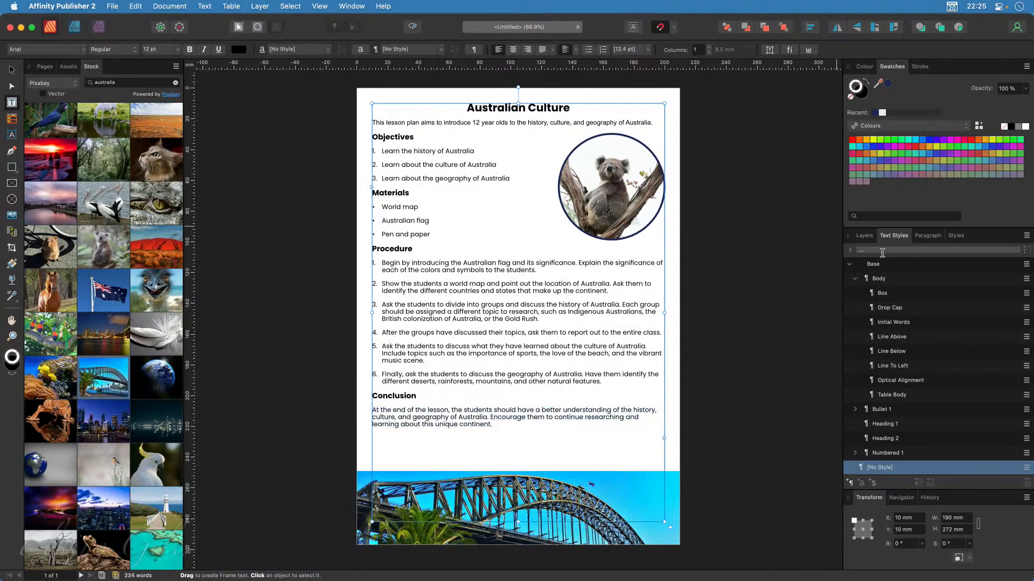
pyautogui.click(888, 278)
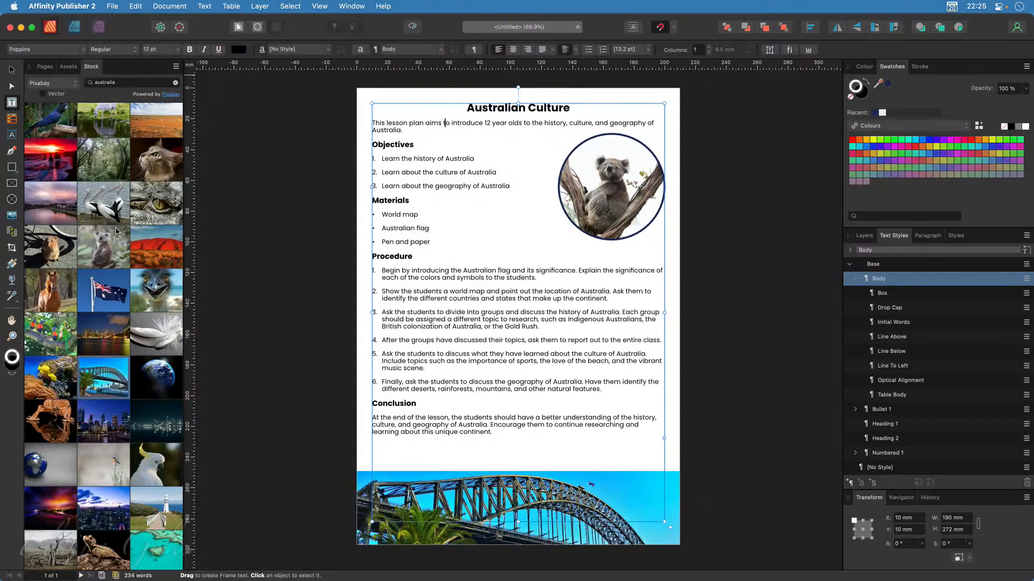
# Add the Australian flag stock photo to the page as its own layer, hide that layer, and deselect it
pyautogui.moveTo(100, 290); pyautogui.dragTo(966, 489)
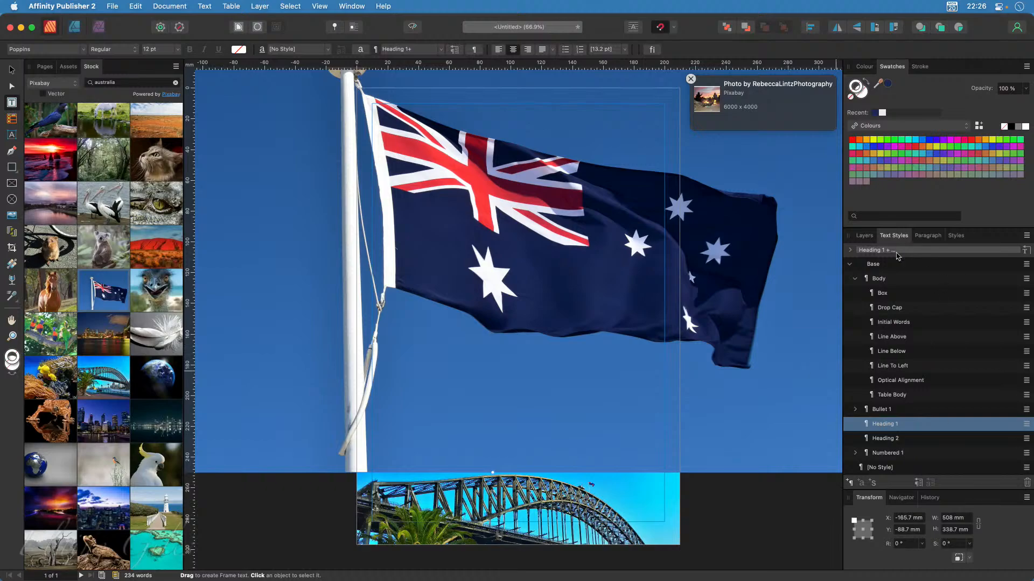
pyautogui.click(864, 236)
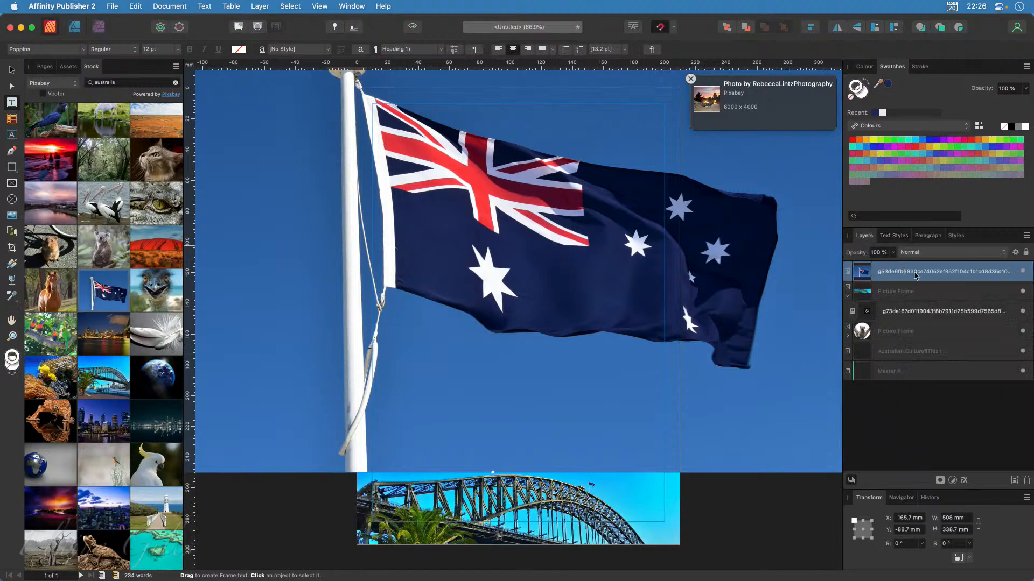
pyautogui.click(1023, 271)
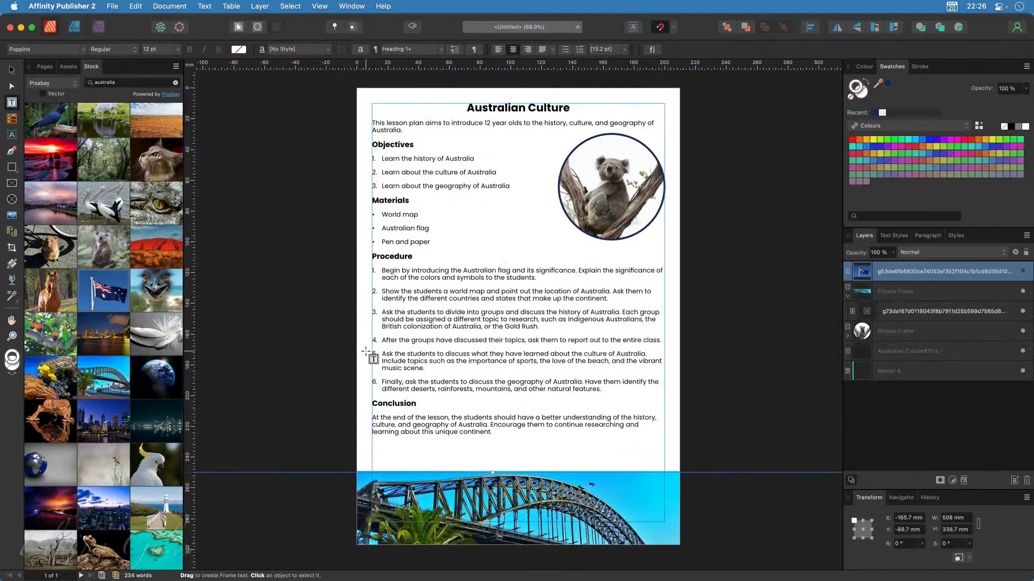
pyautogui.click(294, 507)
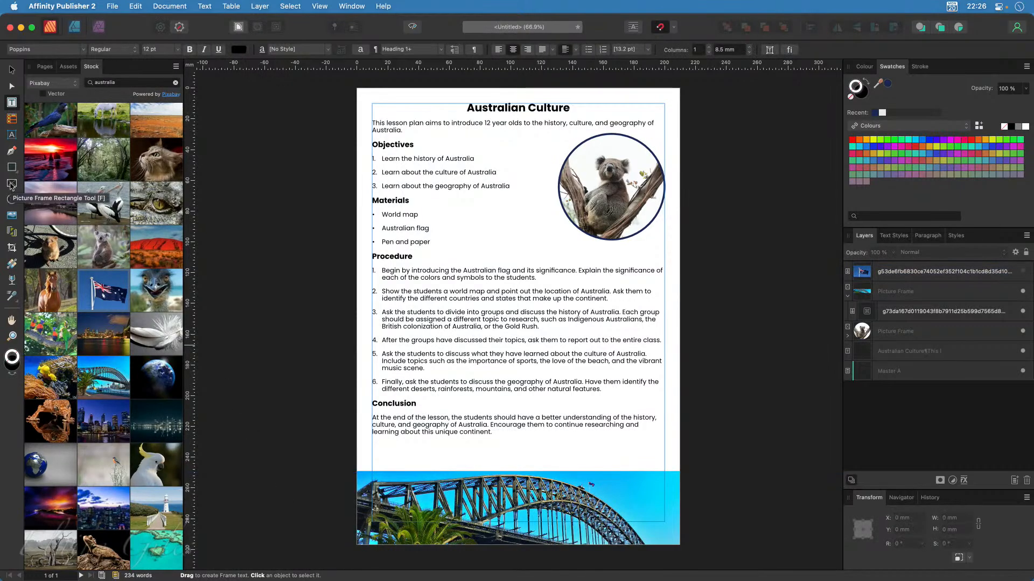
# Draw a rectangular picture frame of 210 × 249 mm from the page's top-left corner to the bridge photo, and remove its outline
pyautogui.click(11, 184)
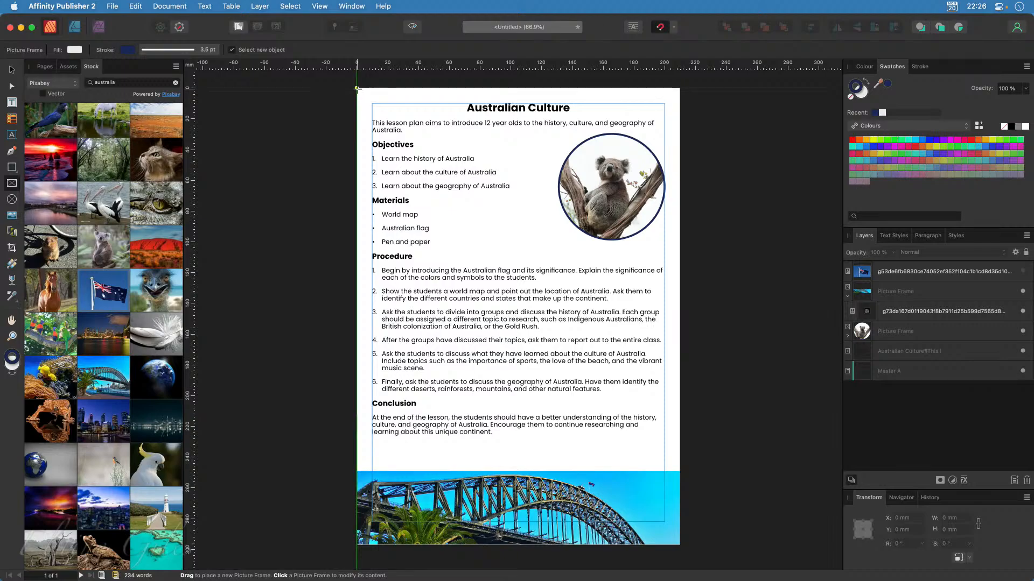
pyautogui.moveTo(357, 88); pyautogui.dragTo(679, 471)
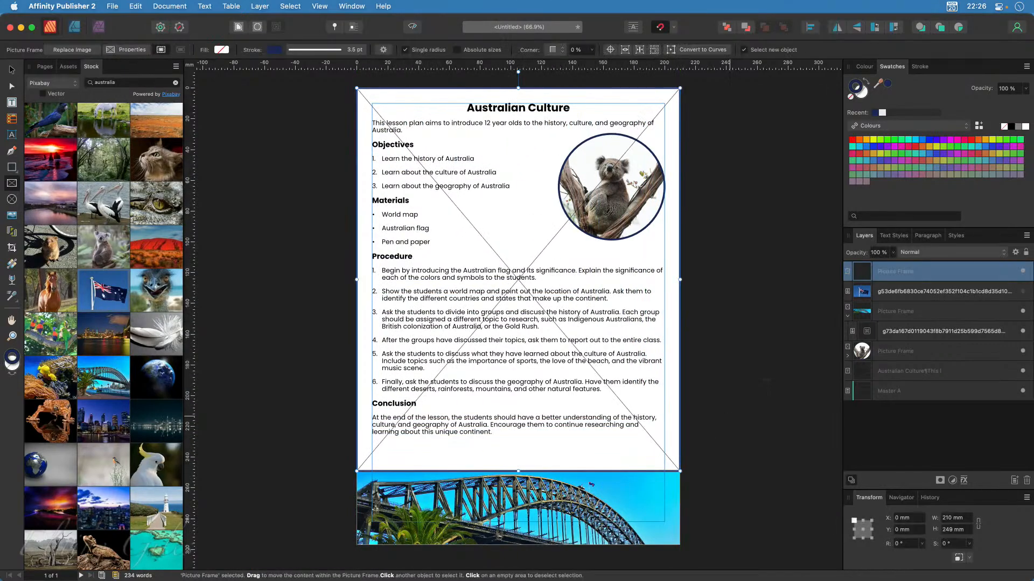
pyautogui.click(851, 97)
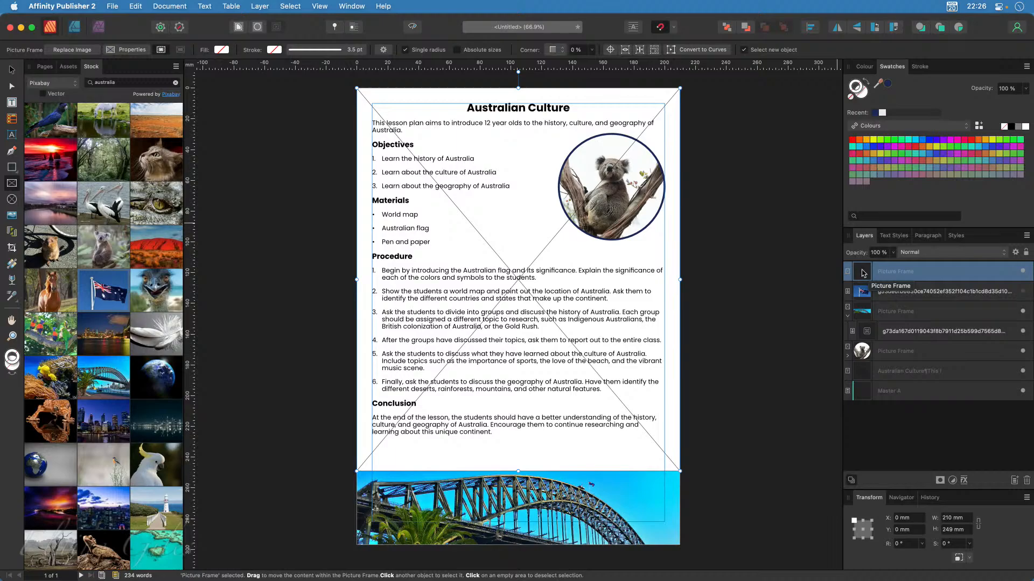
# Move the new picture frame below the text in the layer order, nest the flag photo inside it, and make the photo visible
pyautogui.moveTo(862, 274); pyautogui.dragTo(869, 380)
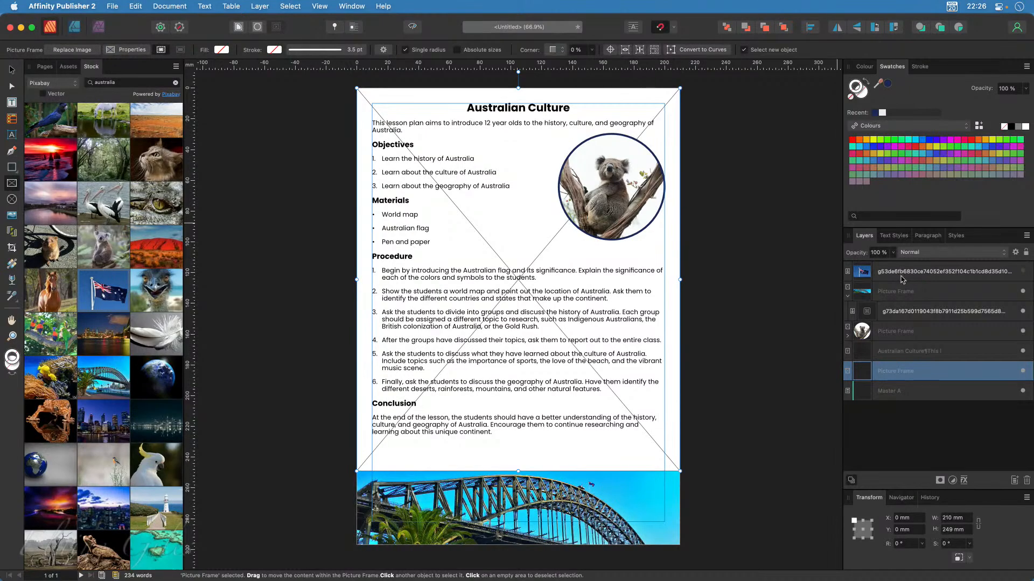
pyautogui.moveTo(902, 279); pyautogui.dragTo(905, 373)
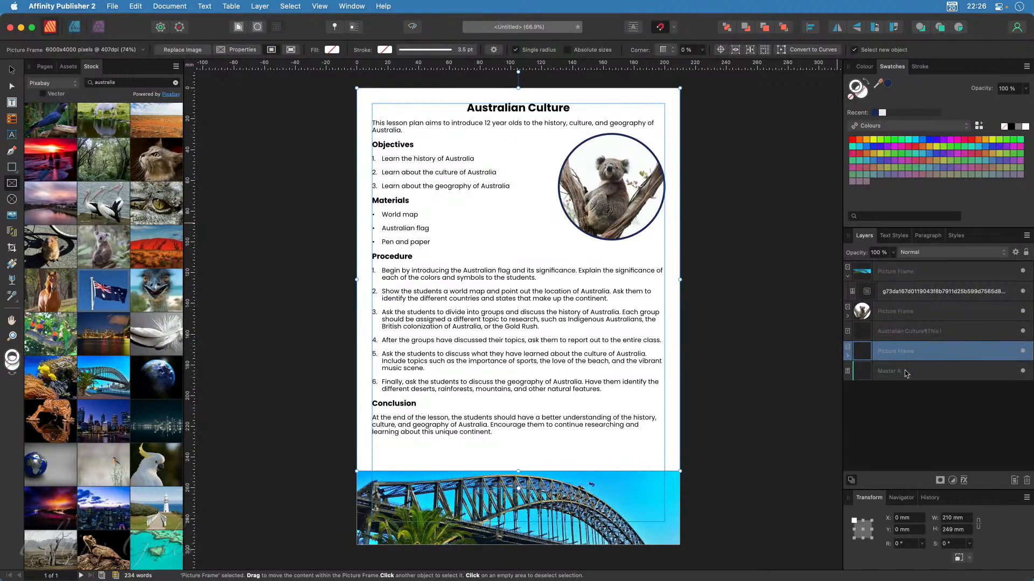
pyautogui.click(847, 356)
pyautogui.click(1022, 372)
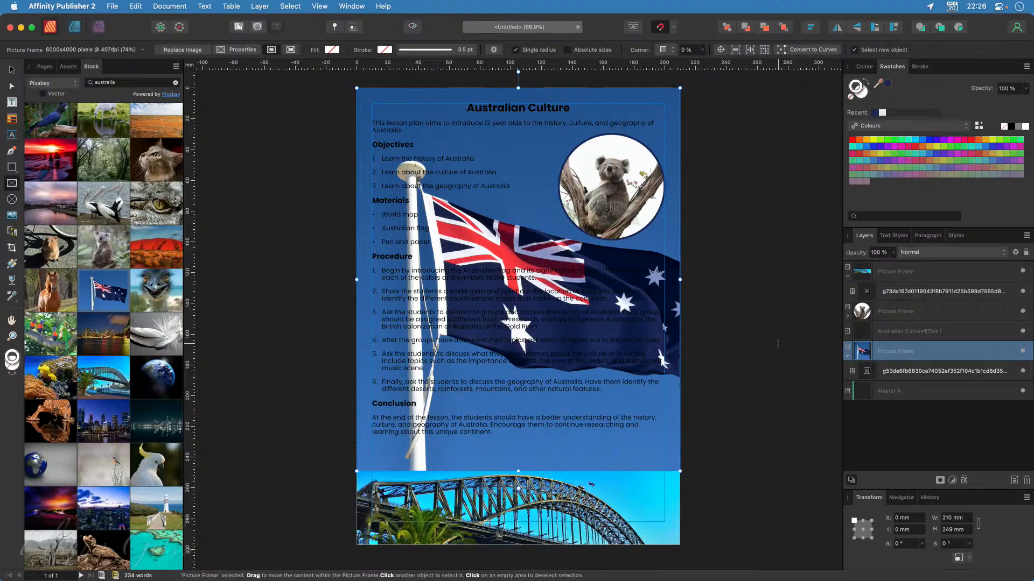
# Enlarge the flag photo inside its frame to about 393 × 262 mm and shift it left until the flagpole nears the page edge
pyautogui.click(625, 371)
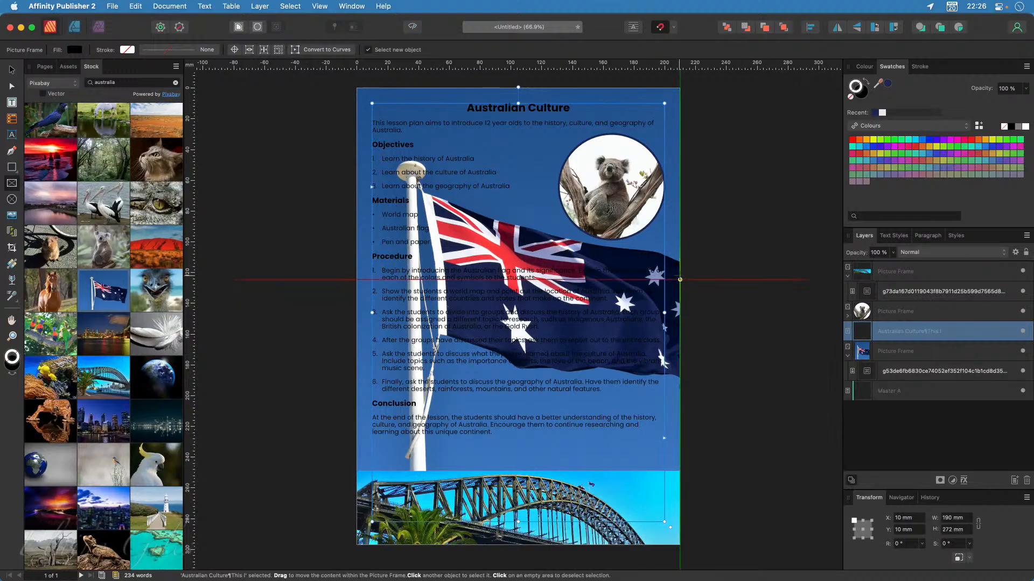
pyautogui.click(680, 276)
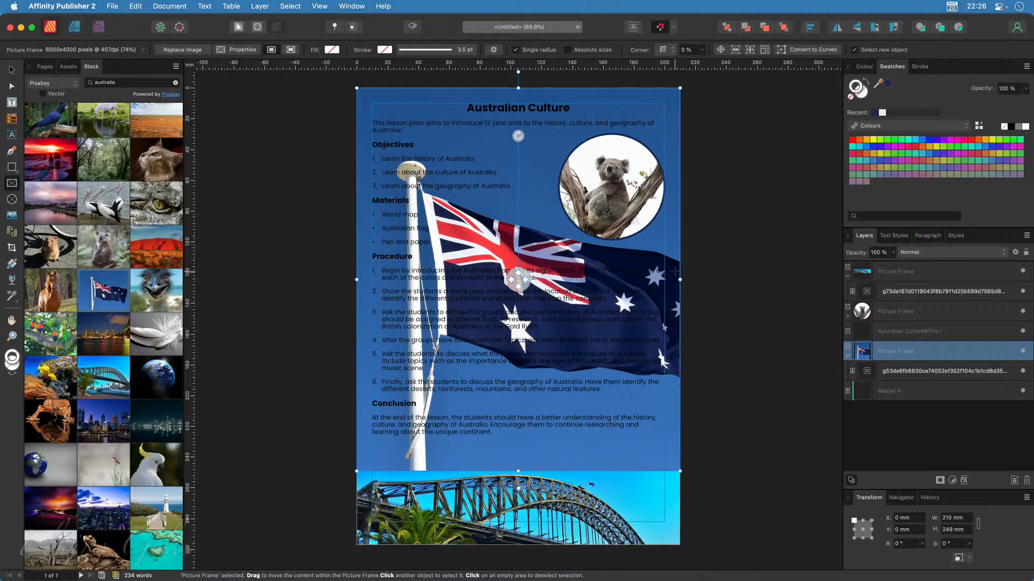
pyautogui.click(672, 416)
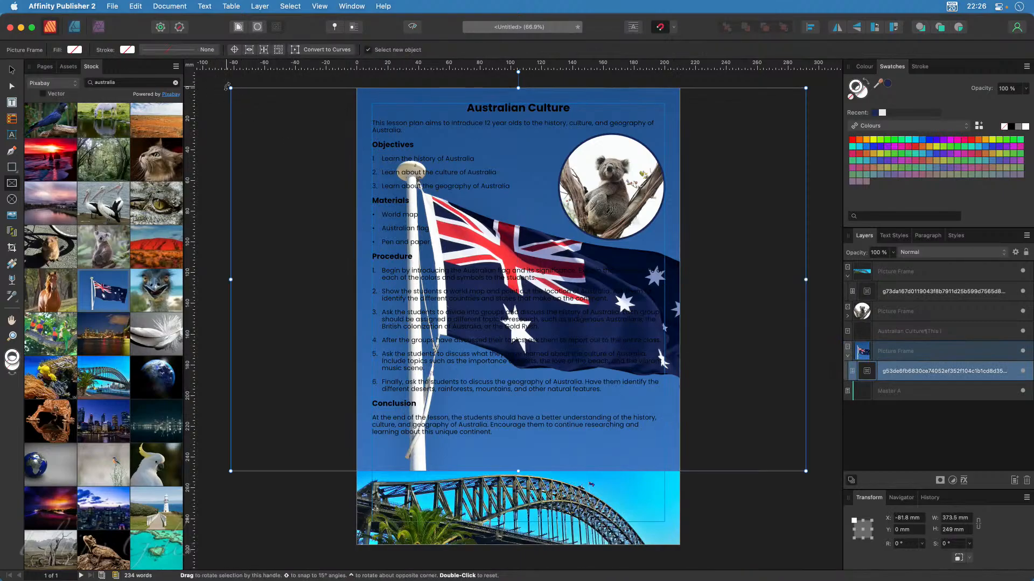
pyautogui.moveTo(230, 87)
pyautogui.mouseDown()
pyautogui.moveTo(181, 45)
pyautogui.moveTo(272, 127)
pyautogui.moveTo(224, 88)
pyautogui.moveTo(227, 98)
pyautogui.mouseUp()
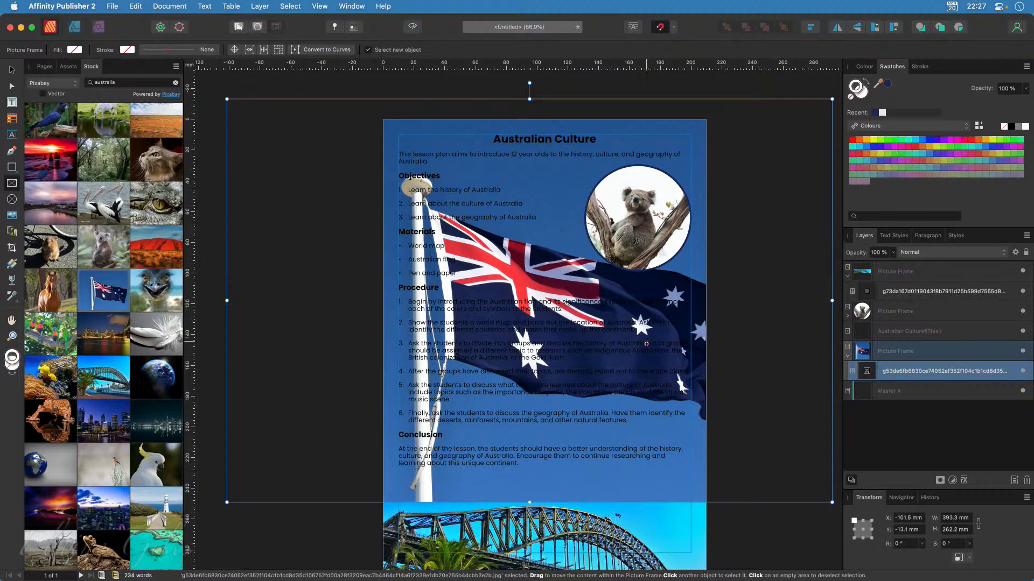
pyautogui.click(783, 523)
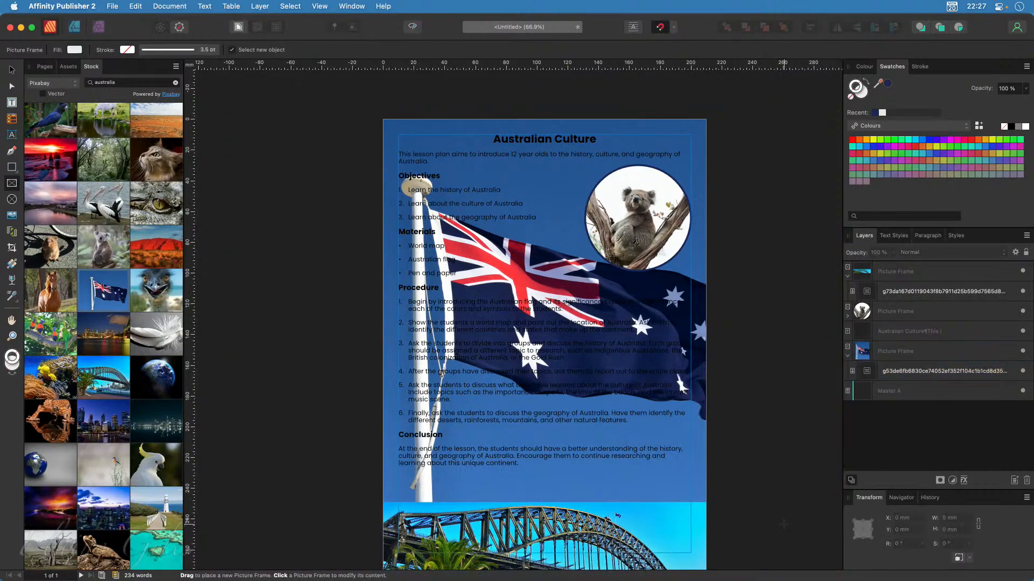
pyautogui.click(707, 323)
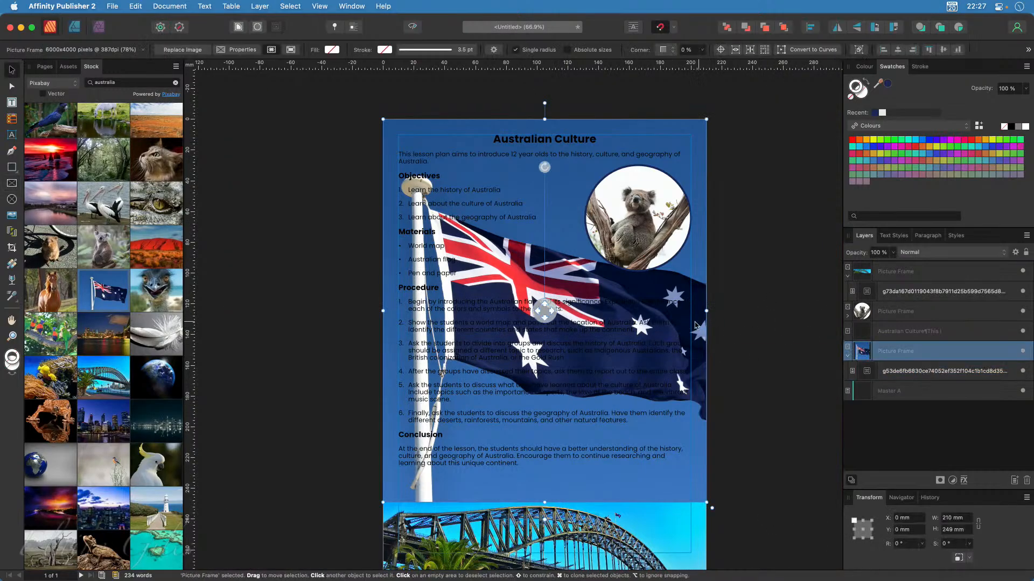
pyautogui.moveTo(540, 307); pyautogui.dragTo(515, 307)
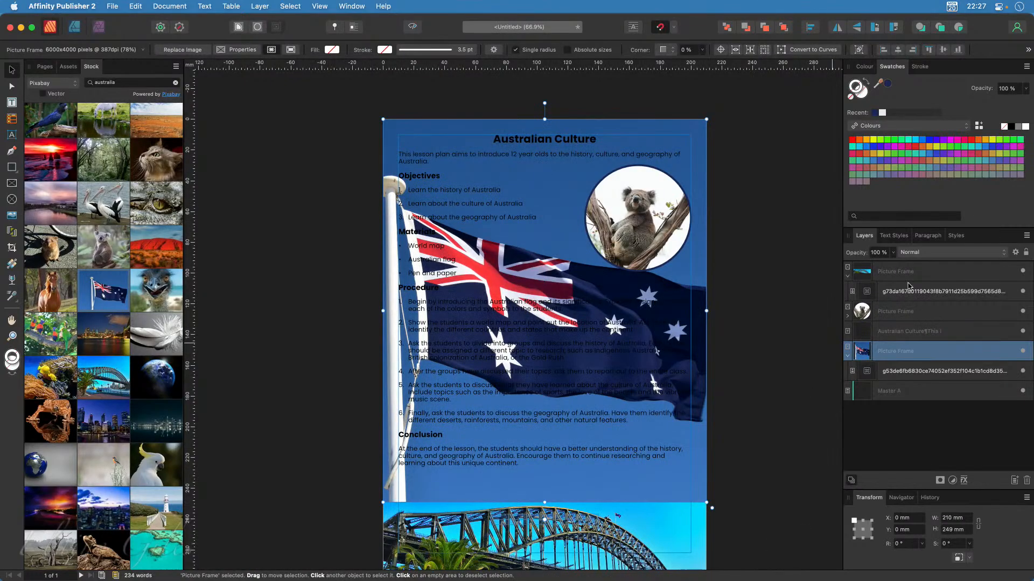
# Lower the opacity of the flag photo's picture frame to 15% and deselect it
pyautogui.click(893, 252)
pyautogui.moveTo(895, 264); pyautogui.dragTo(819, 273)
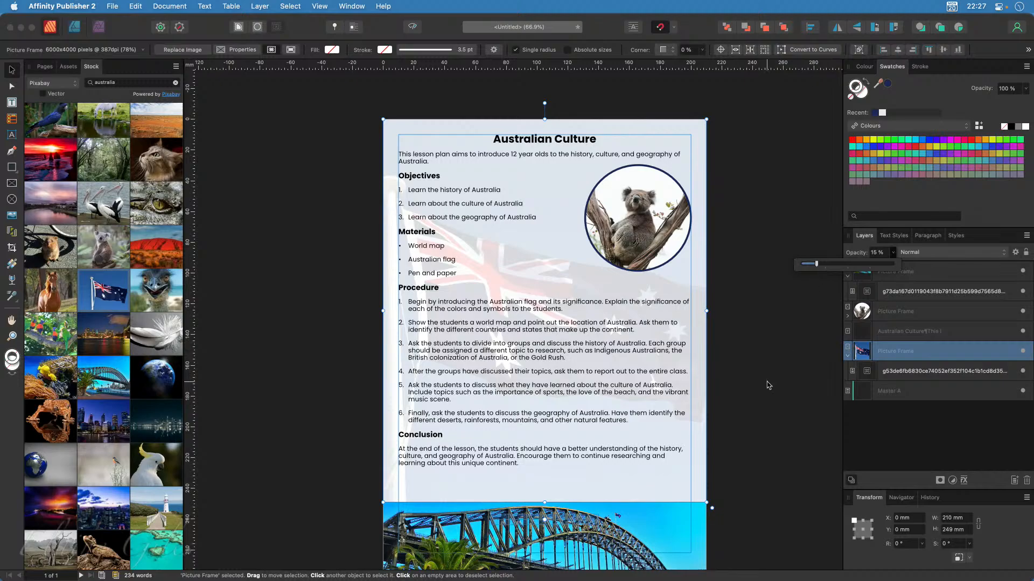
pyautogui.moveTo(767, 484)
pyautogui.mouseDown()
pyautogui.moveTo(785, 522)
pyautogui.moveTo(776, 497)
pyautogui.mouseUp()
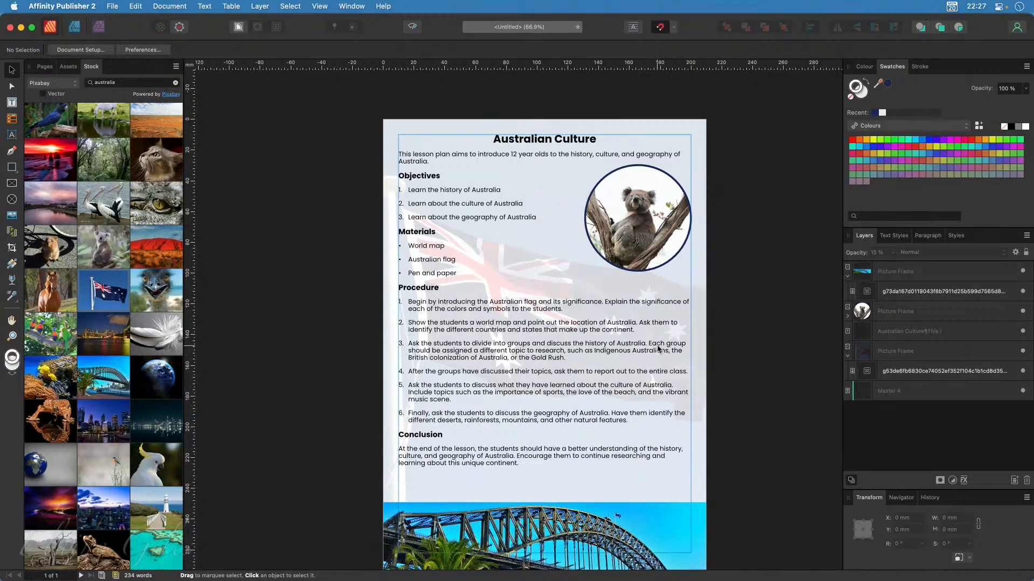
pyautogui.scroll(-2, 658, 349)
pyautogui.hscroll(3, 658, 349)
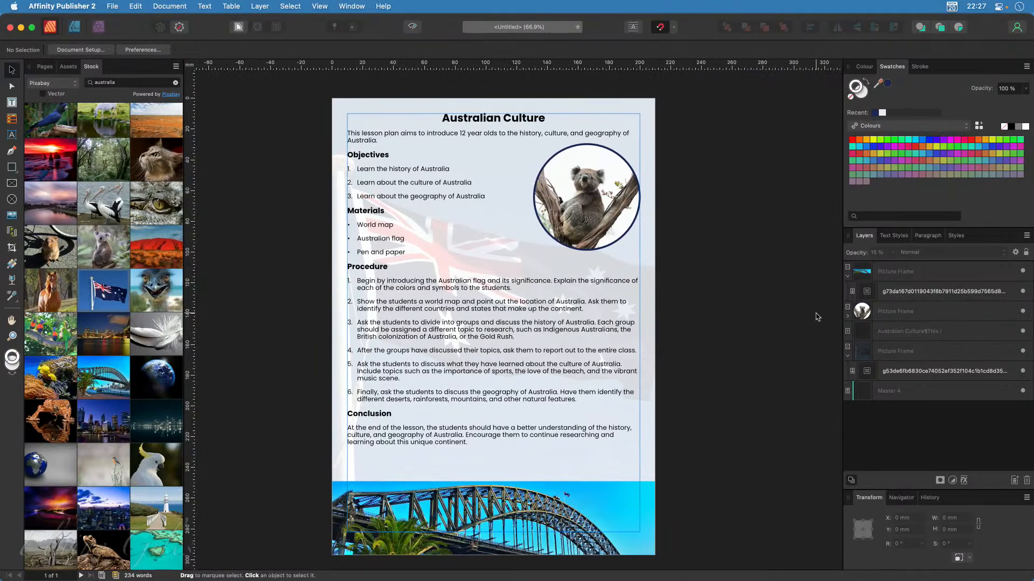
# Save the lesson plan document under the file name Australia
pyautogui.press('super+s')
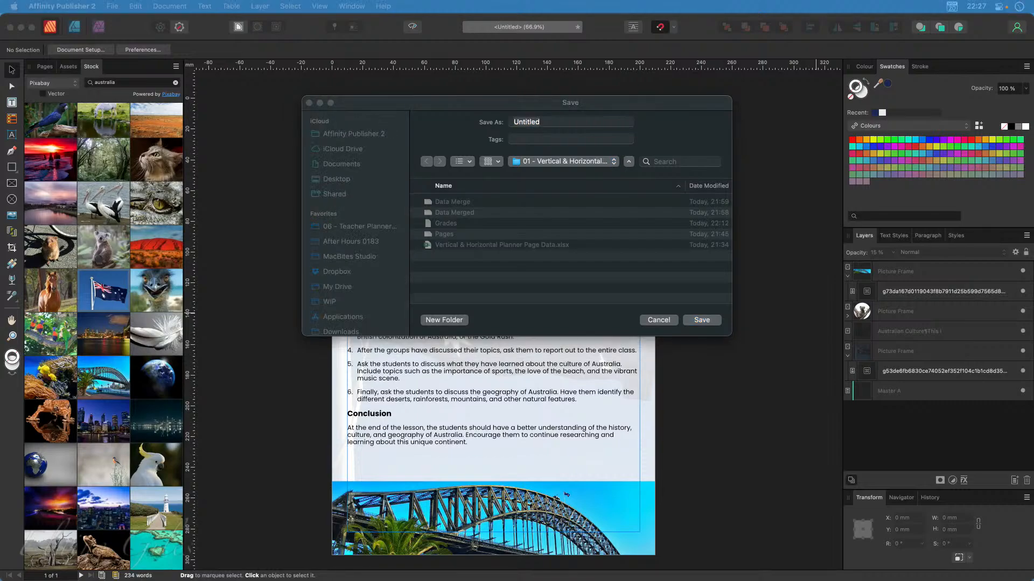
pyautogui.click(575, 124)
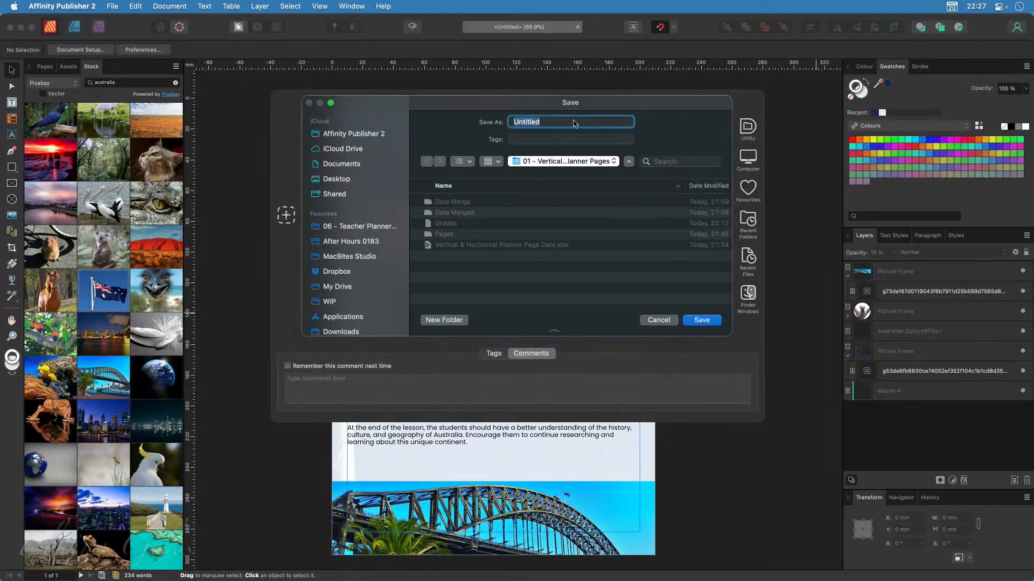
pyautogui.write('Australia')
pyautogui.press('Return')
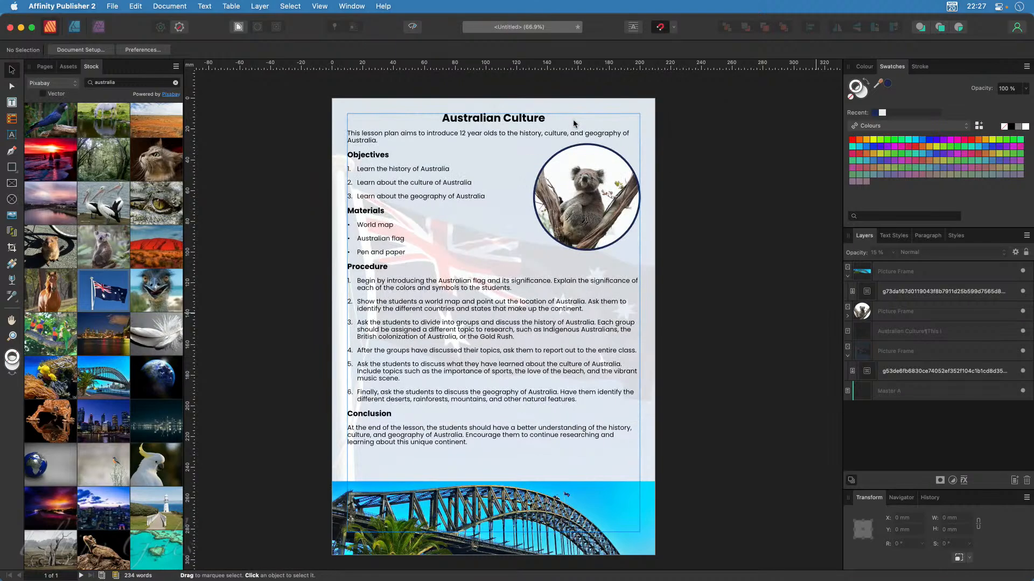
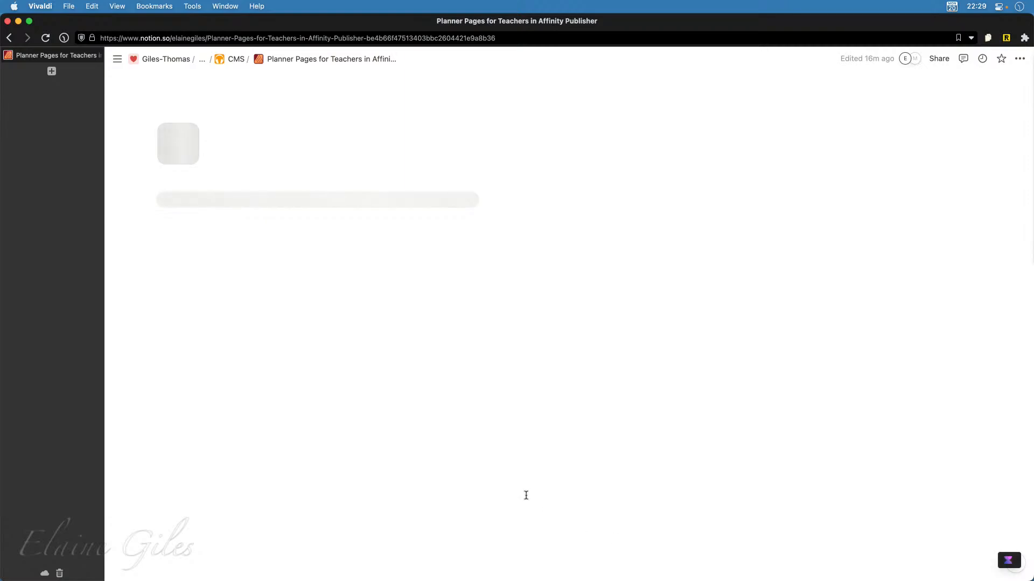
# Switch to the Notion planner pages, open the History and Culture of Iceland lesson plan and examine the prompt used for it
pyautogui.scroll(-7, 371, 499)
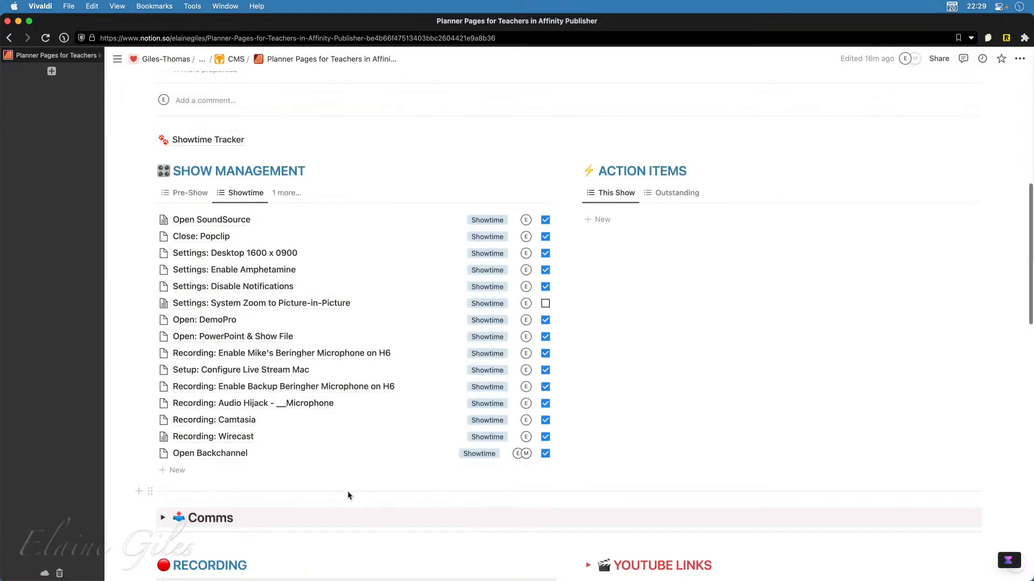
pyautogui.scroll(-15, 349, 494)
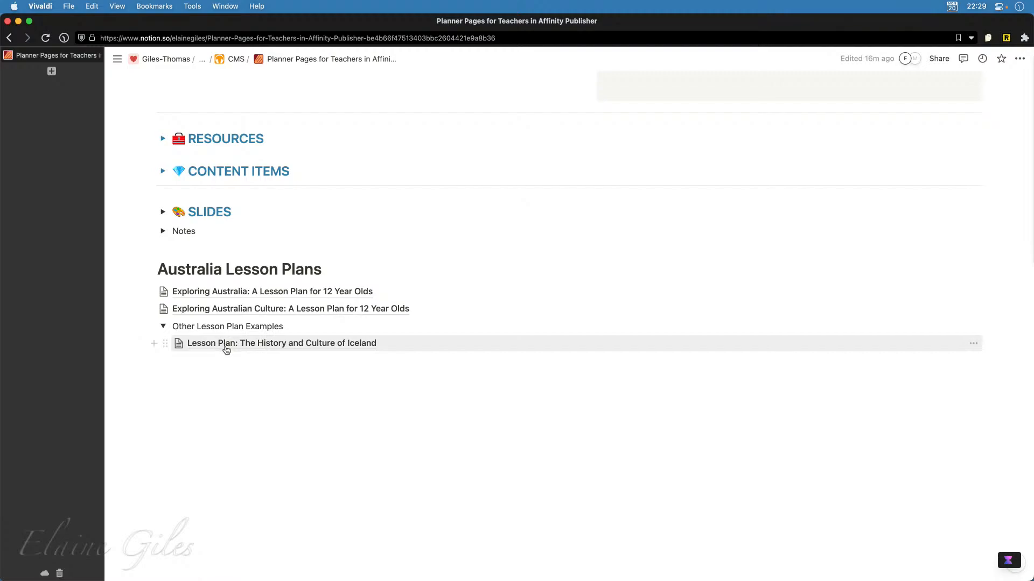
pyautogui.click(241, 351)
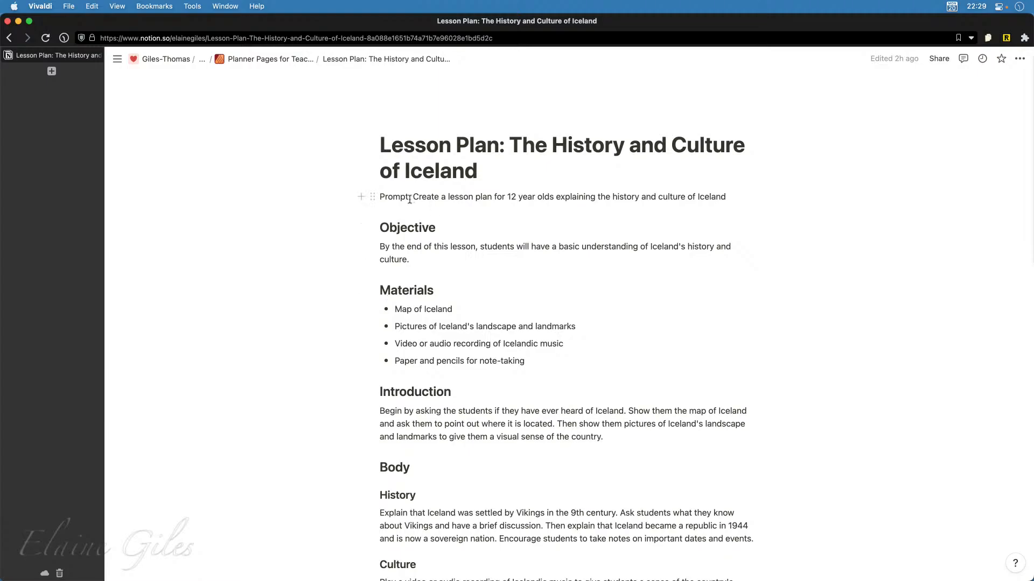
pyautogui.doubleClick(397, 197)
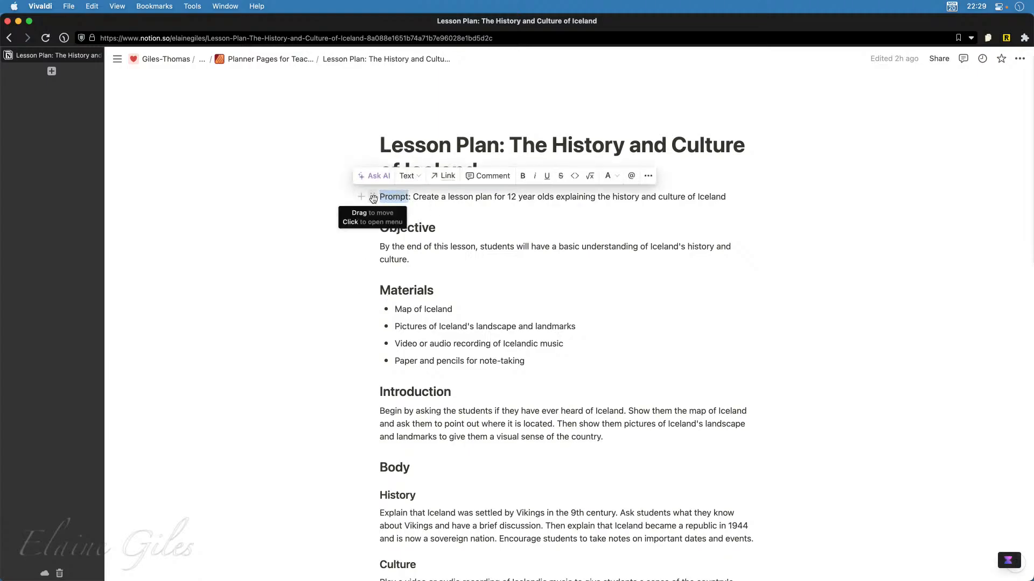
pyautogui.click(745, 197)
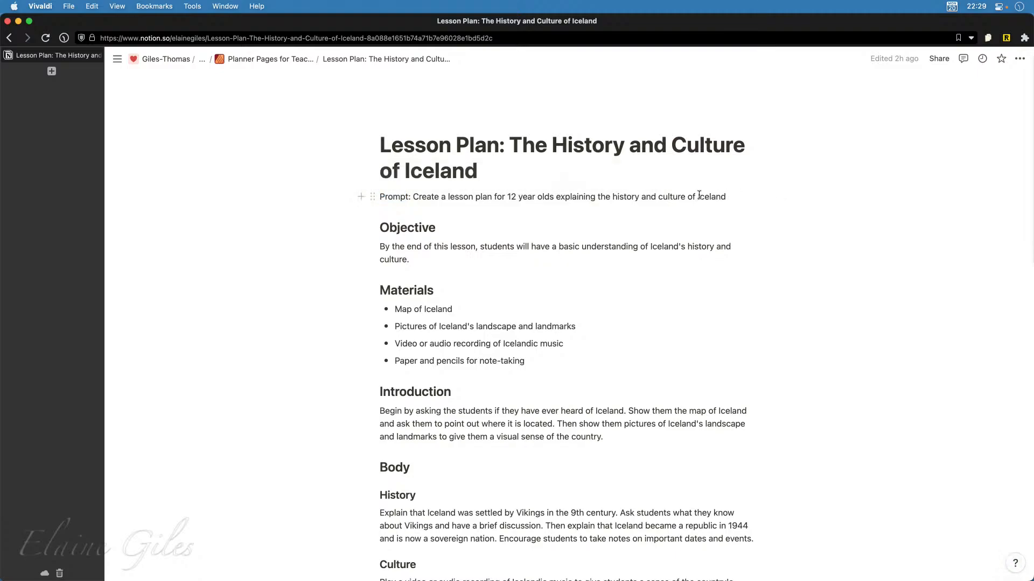
pyautogui.moveTo(727, 197); pyautogui.dragTo(415, 199)
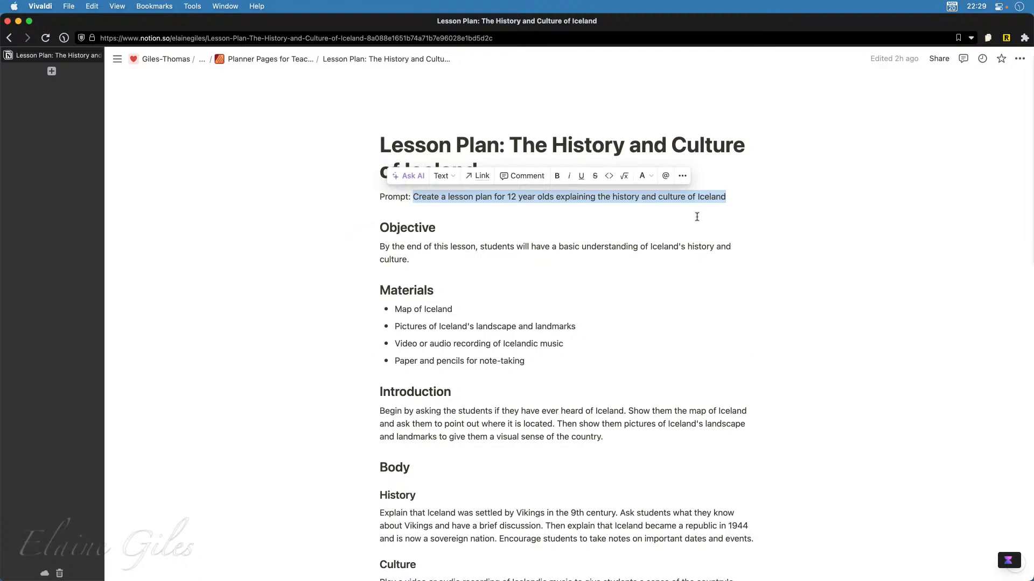
# Return to the Planner Pages for Teachers page and create a new sub-page below its lesson plan list
pyautogui.click(300, 64)
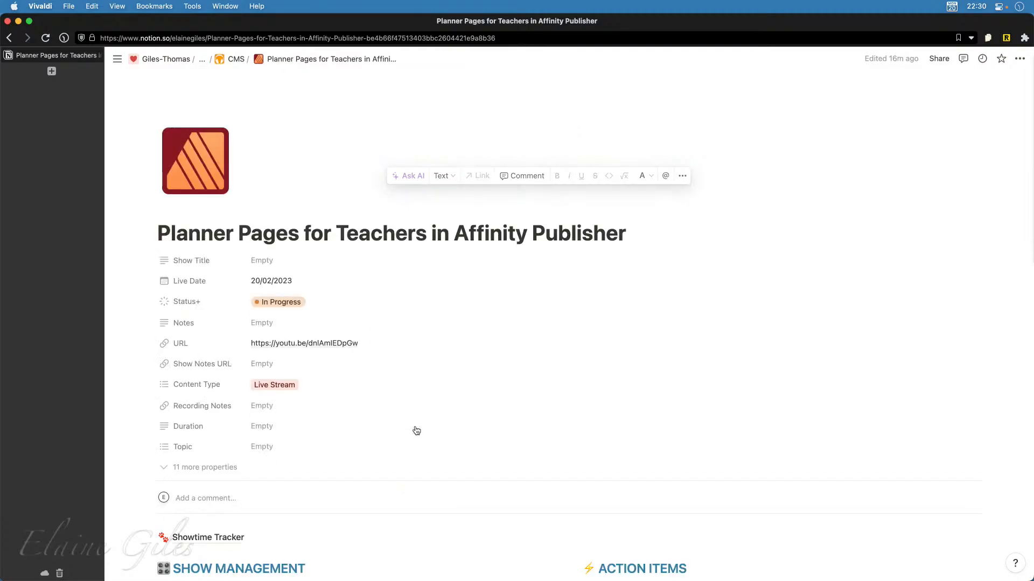
pyautogui.scroll(-20, 417, 431)
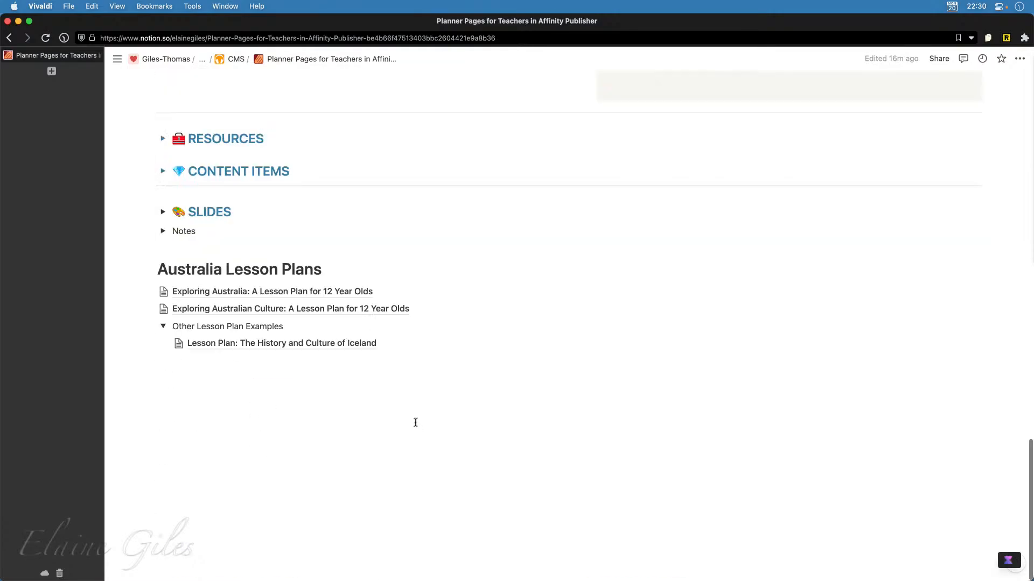
pyautogui.click(294, 368)
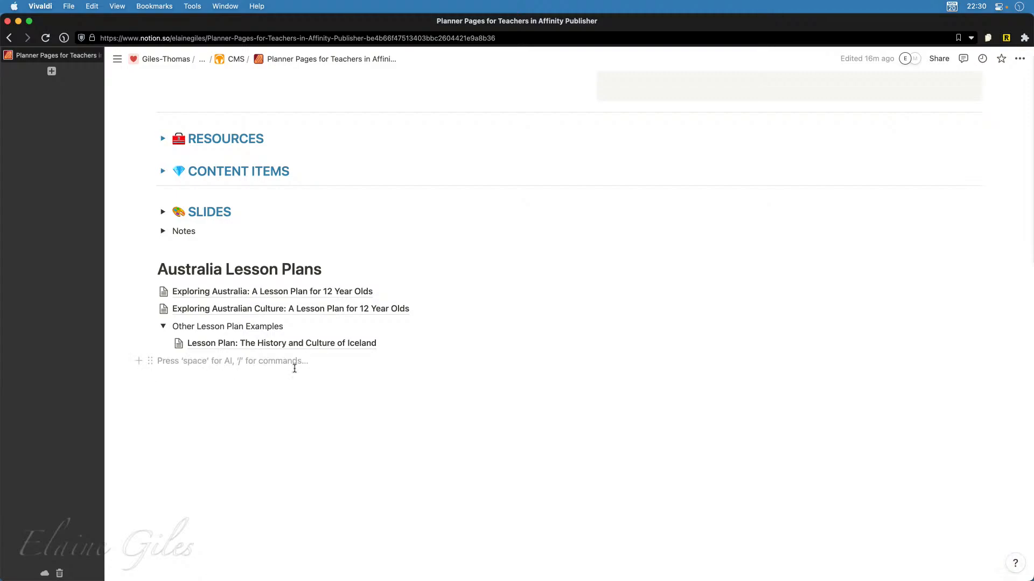
pyautogui.write('/page')
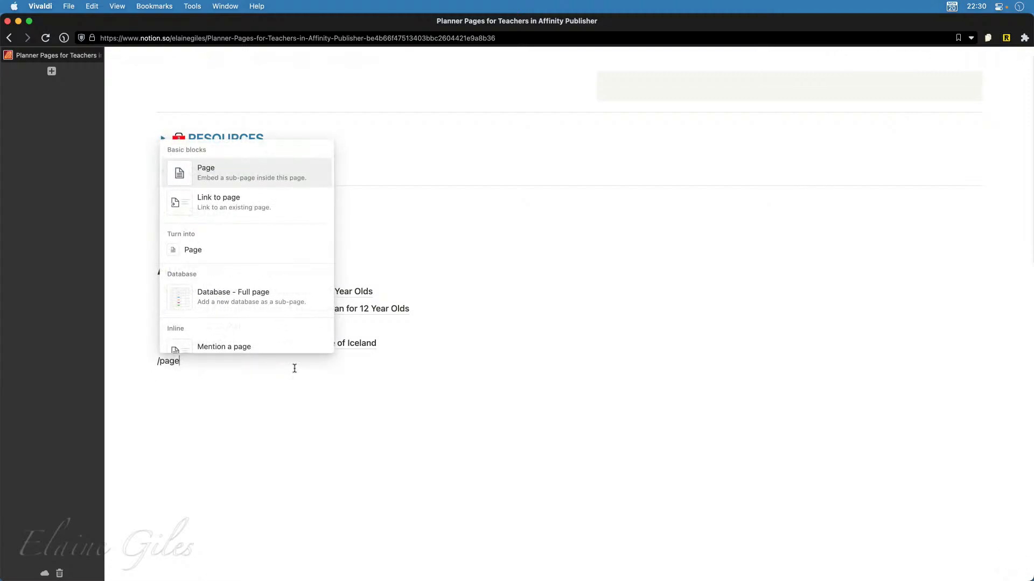
pyautogui.press('Return')
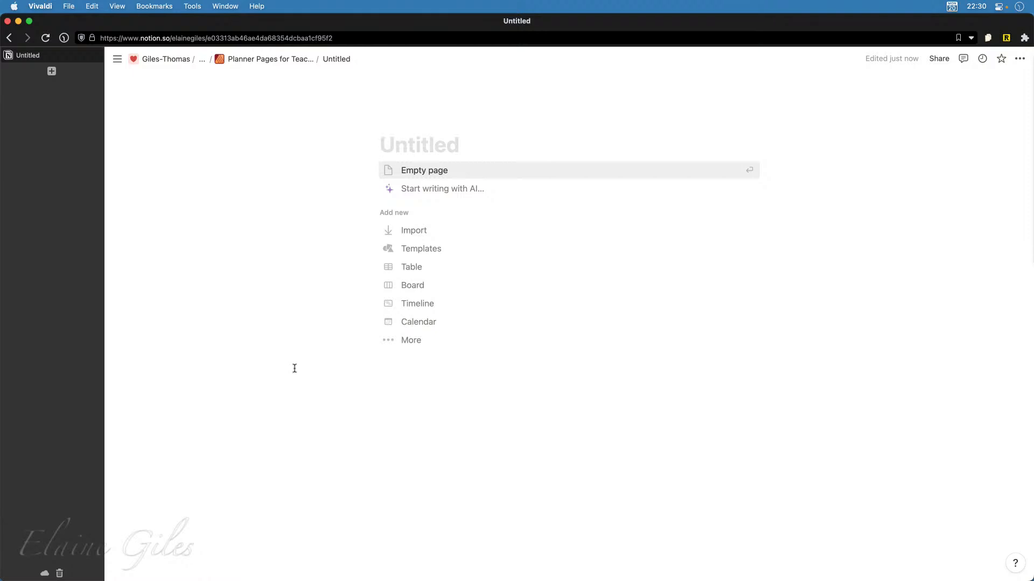
# Start writing with AI on the new page and examine the available draft types, including the additional ones
pyautogui.click(427, 190)
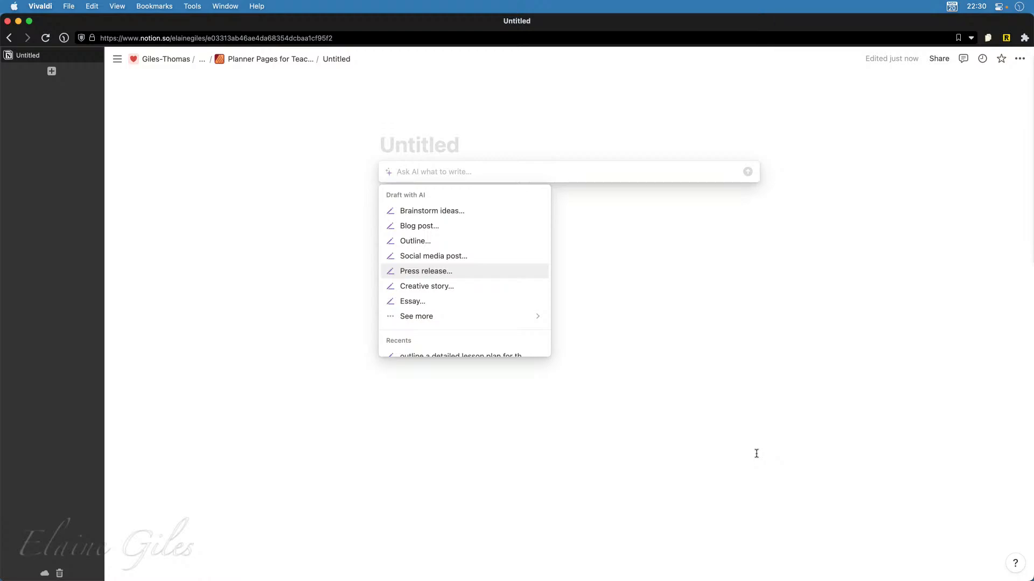
pyautogui.press('Up')
pyautogui.press('Up')
pyautogui.press('Up')
pyautogui.press('Up')
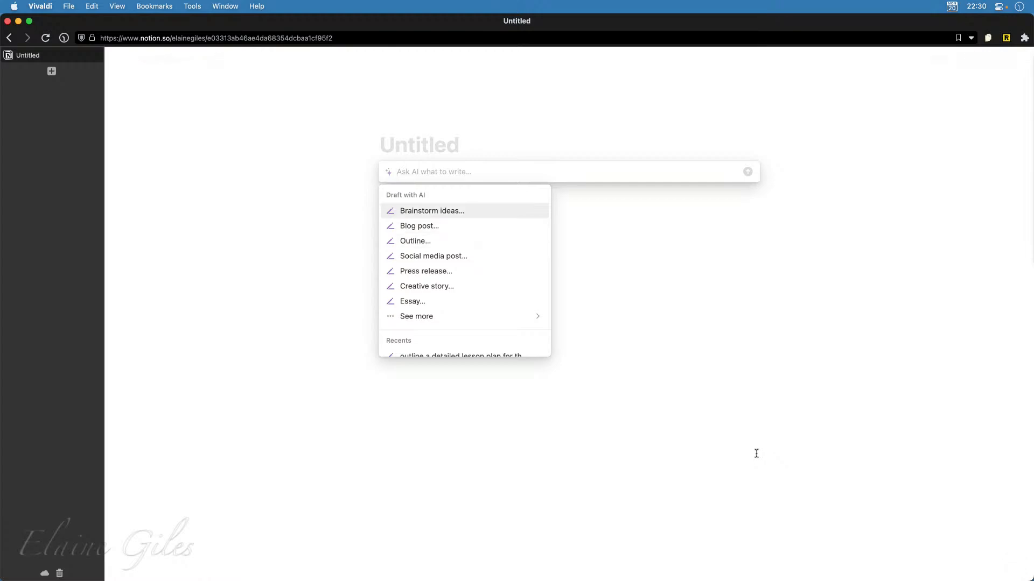
pyautogui.press('Down')
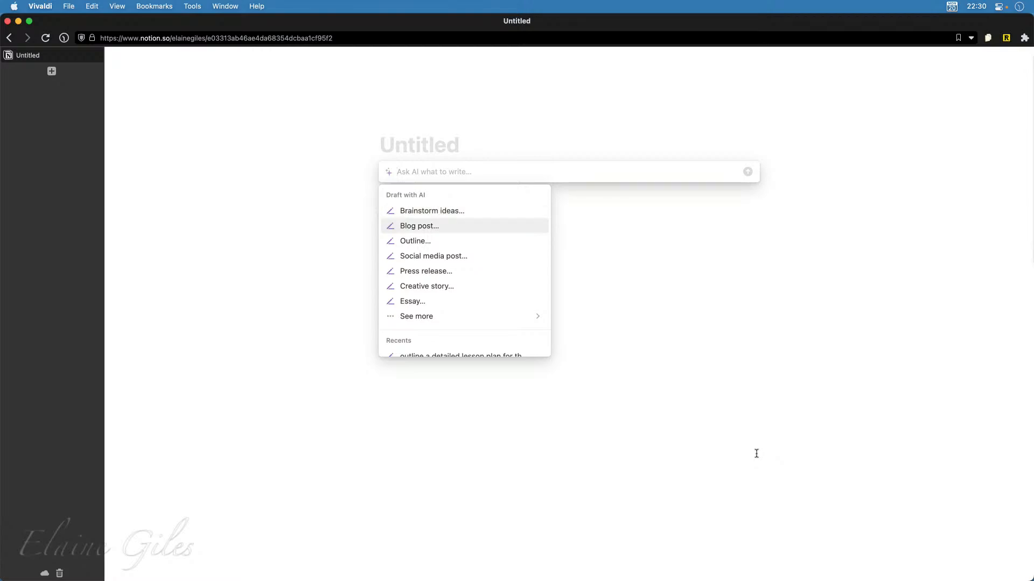
pyautogui.press('Down')
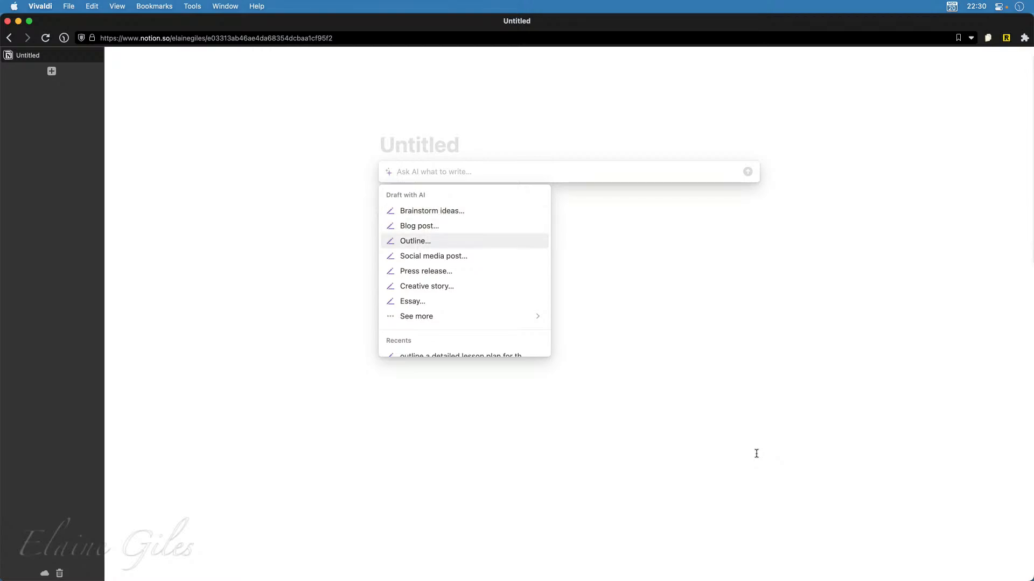
pyautogui.press('Down')
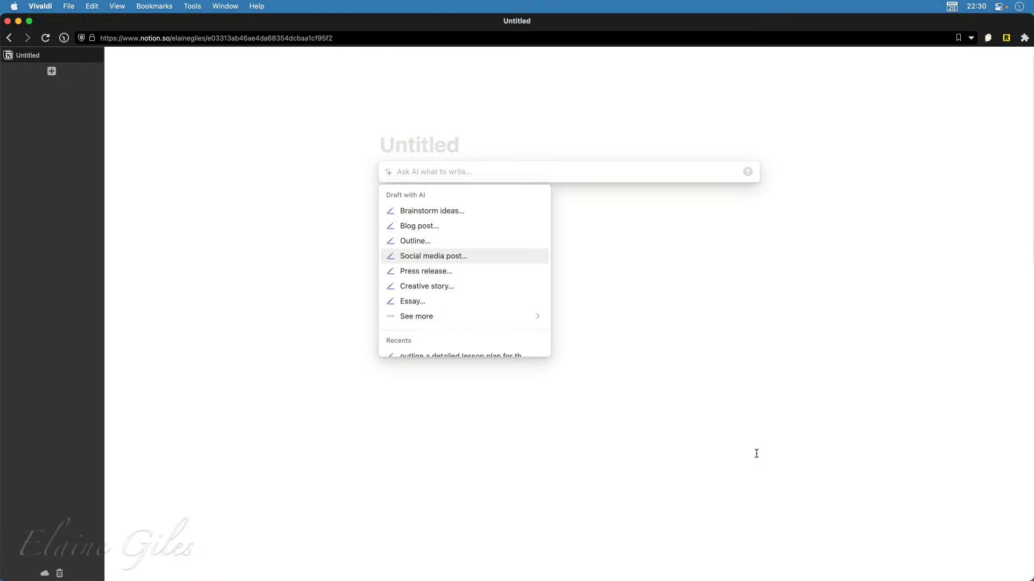
pyautogui.press('Down')
pyautogui.press('Down')
pyautogui.press('Down')
pyautogui.press('Down')
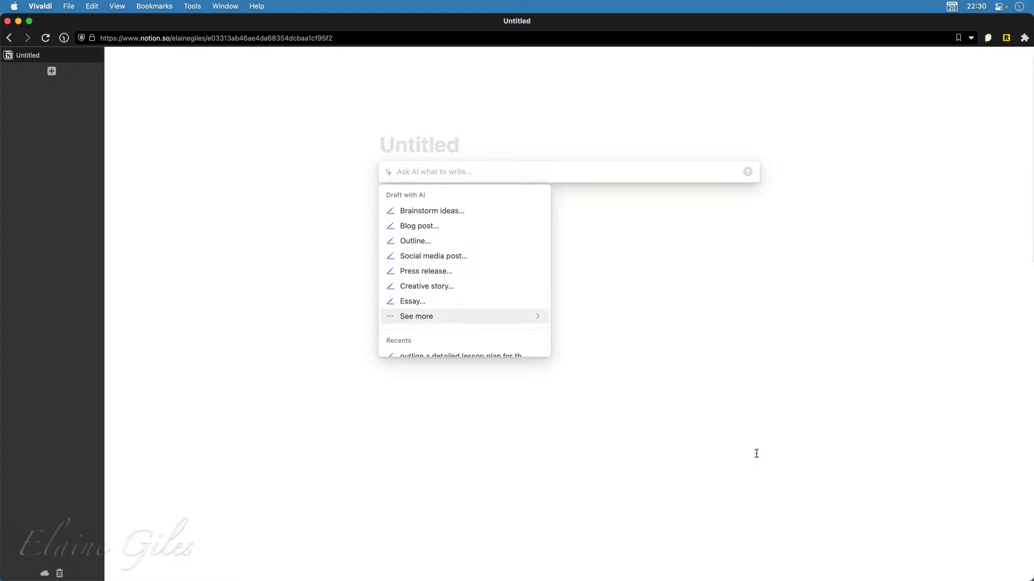
pyautogui.press('Right')
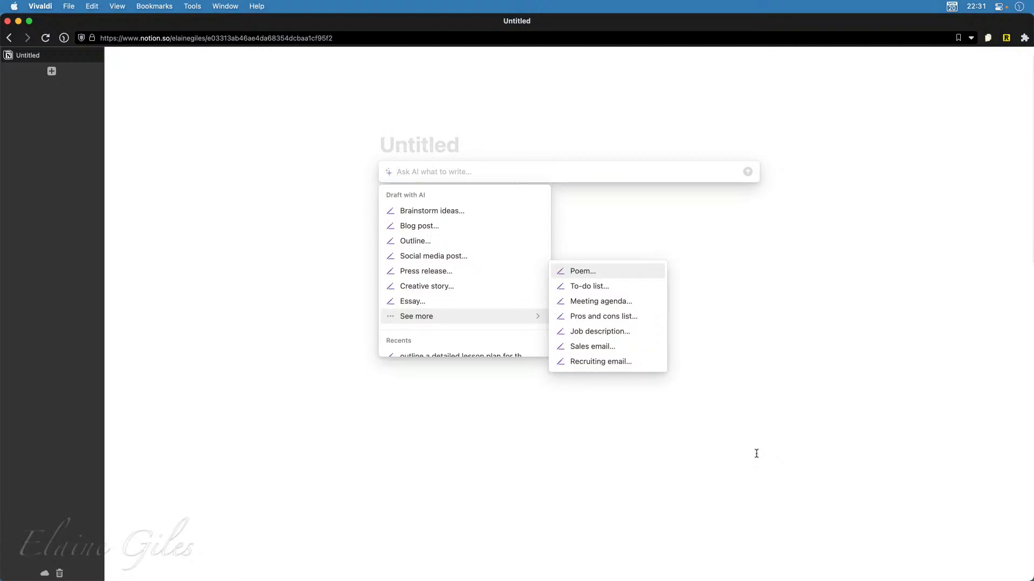
pyautogui.write('This lesson plan aims to introduce 12 year olds to the history, culture, and geography of Australia.  ## Objectives:  1. Learn the history of Australia 2. Learn about the culture of Australia 3. Learn about the geography of Australia  ## Materials:  - World map - Australian flag - Pen and paper  ## Procedure:  1. Begin by introducing the Australian flag and its significance. Explain the significance of each of the colors and symbols to the students. 2. Show the students a world map and point out the location of Australia. Ask them to identify the different countries and states that make up the continent. 3. Ask the students to divide into groups and discuss the history of Australia. Each group should be assigned a different topic to research, such as Indigenous Australians, the British colonization of Australia, or the Gold Rush. 4. After the groups have discussed their topics, ask them to report out to the entire class. 5. Ask the students to discuss what they have learned about the culture of Australia. Include topics such as the importance of sports, the love of the beach, and the vibrant music scene. 6. Finally, ask the students to discuss the geography of Australia. Have them identify the different deserts, rainforests, mountains, and other natural features.  ## Conclusion:  At the end of the lesson, the students should have a better understanding of the history, culture, and geography of Australia. Encourage them to continue researching and learning about this unique continent.')
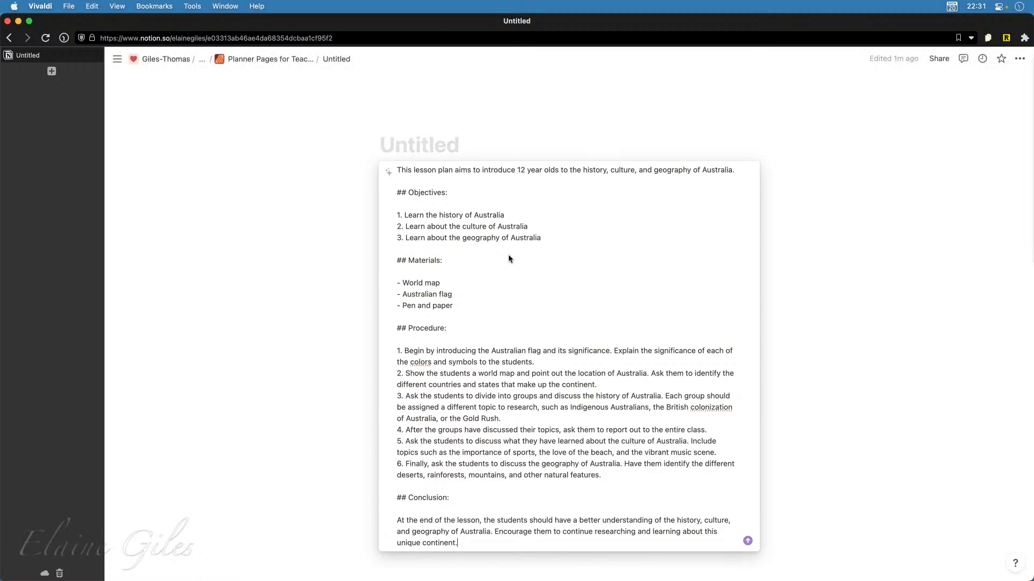
pyautogui.press('super+z')
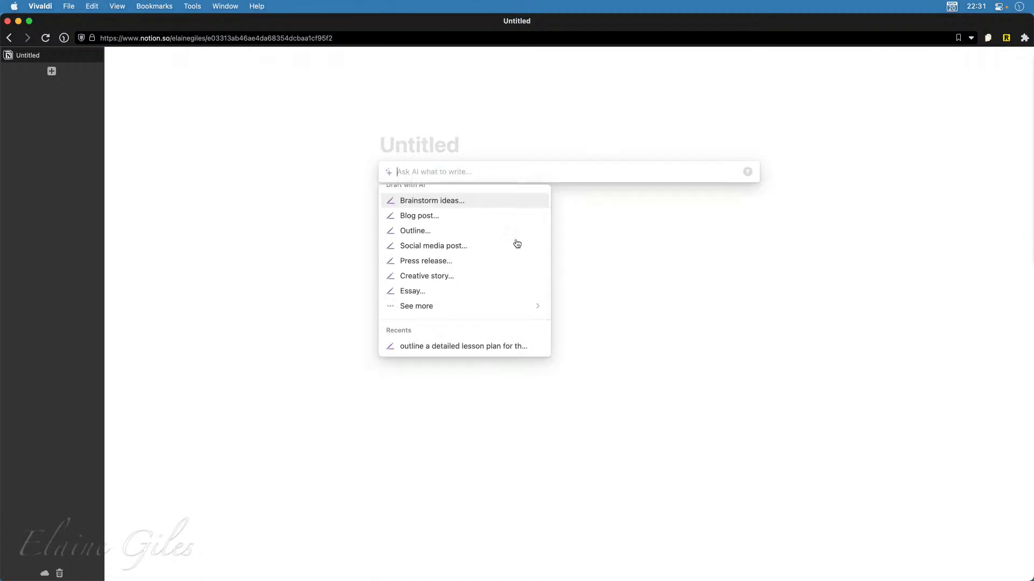
pyautogui.click(191, 417)
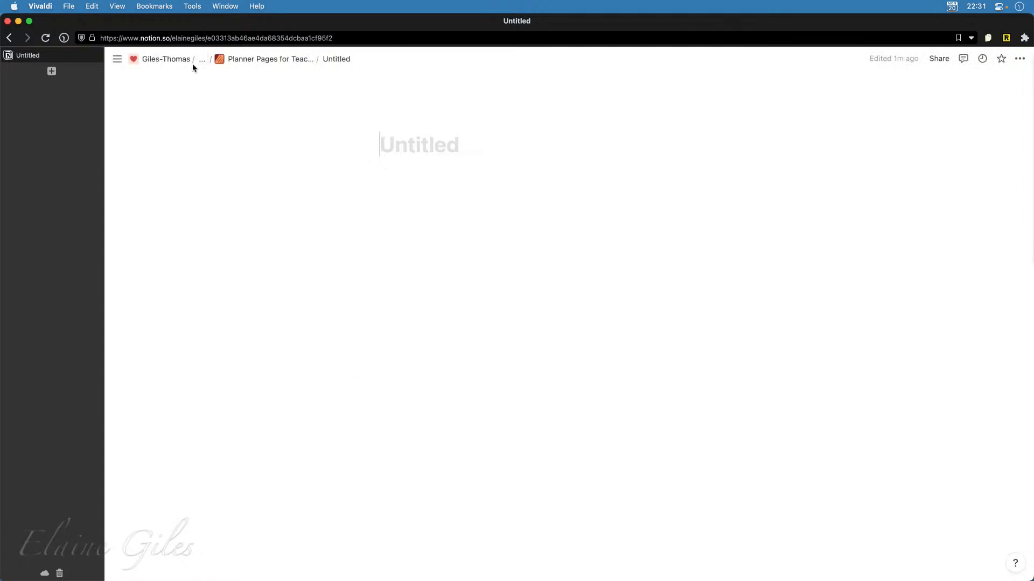
# Open the History and Culture of Iceland lesson plan from the Planner Pages for Teachers page and copy its prompt text without the Prompt label
pyautogui.click(229, 59)
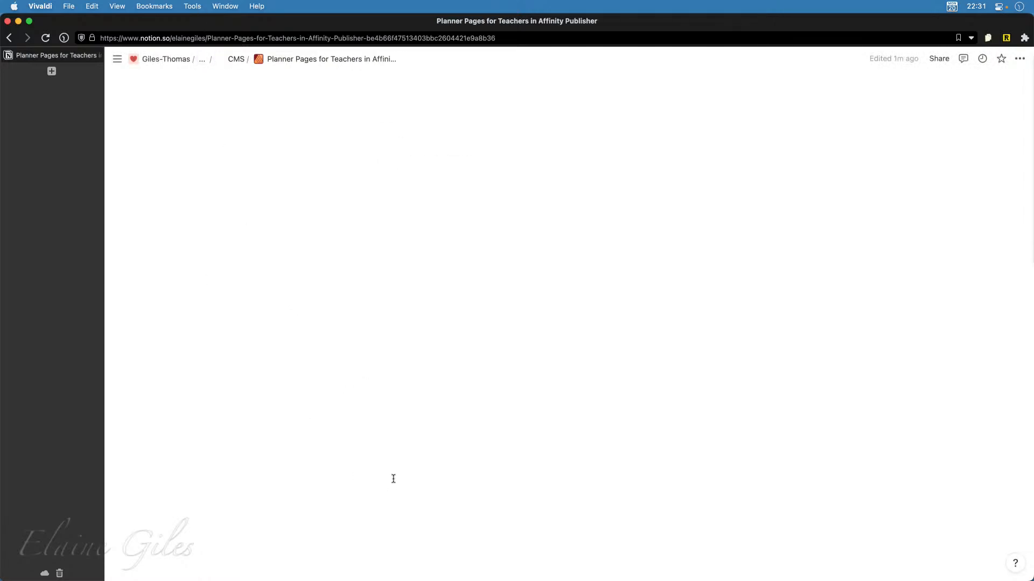
pyautogui.scroll(-20, 400, 506)
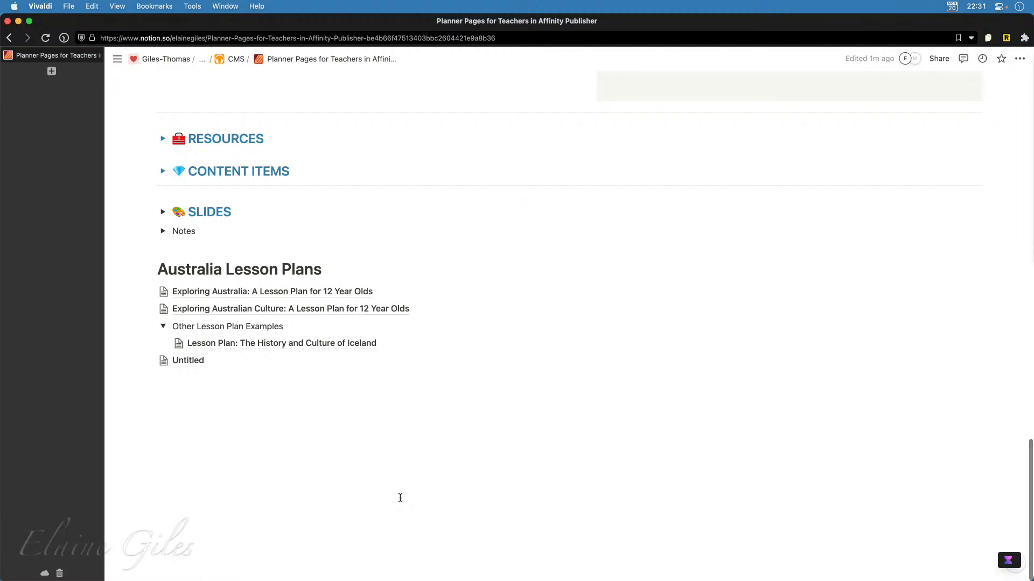
pyautogui.click(215, 344)
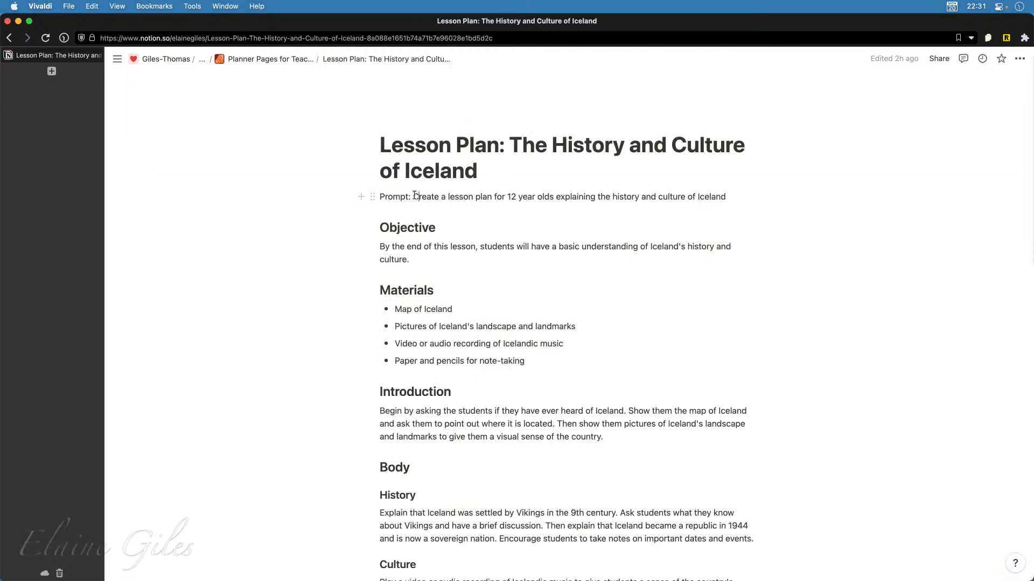
pyautogui.moveTo(413, 197); pyautogui.dragTo(726, 197)
pyautogui.press('super+c')
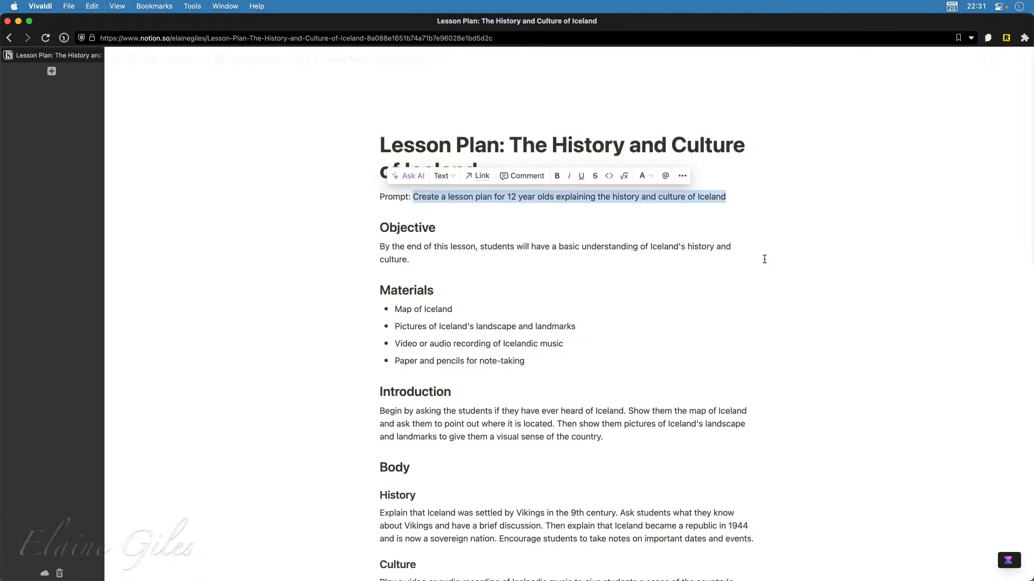
# Return to the Planner Pages for Teachers page, open the Untitled sub-page and start its empty body
pyautogui.click(268, 59)
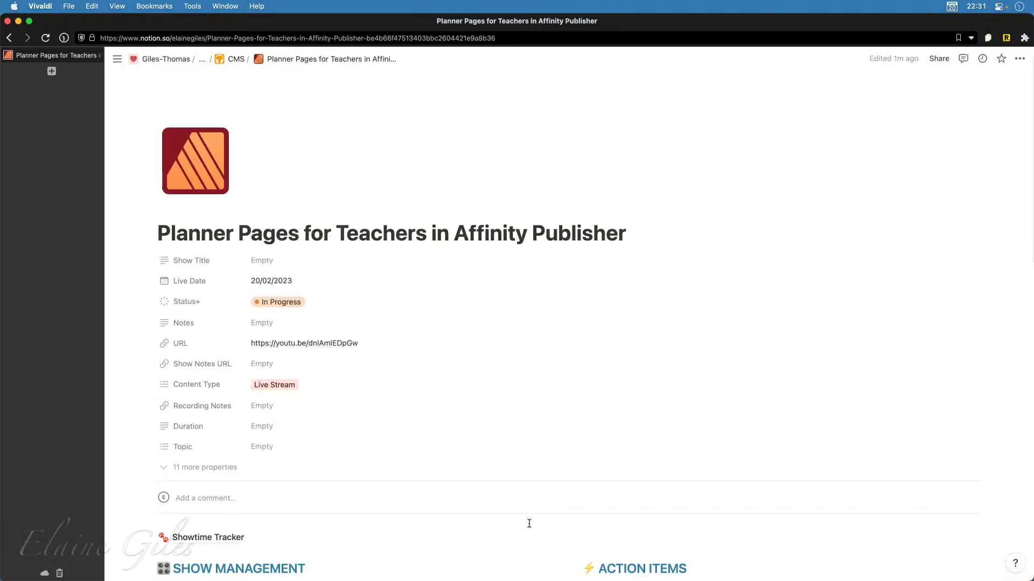
pyautogui.scroll(-15, 531, 516)
pyautogui.click(188, 360)
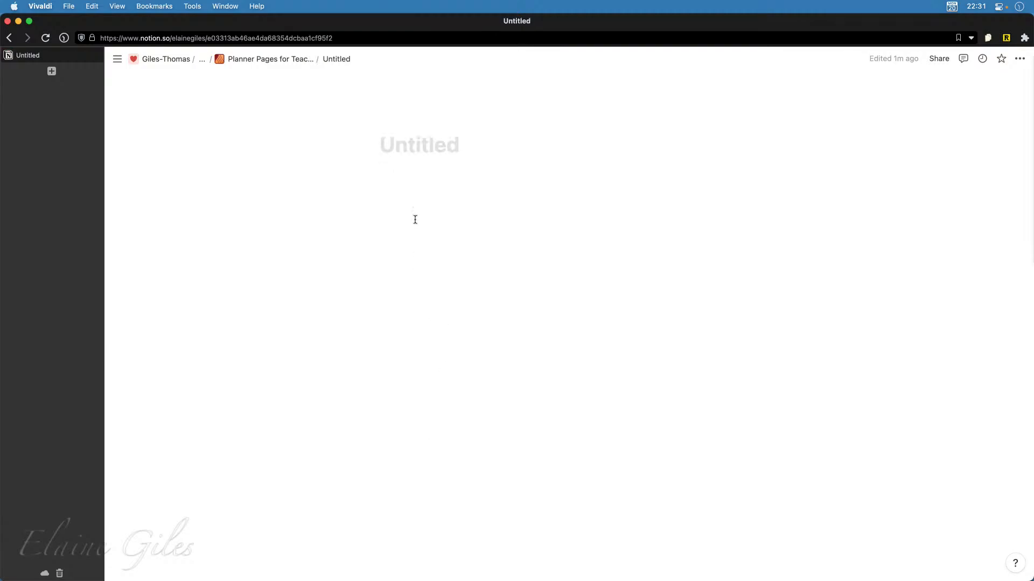
pyautogui.click(407, 174)
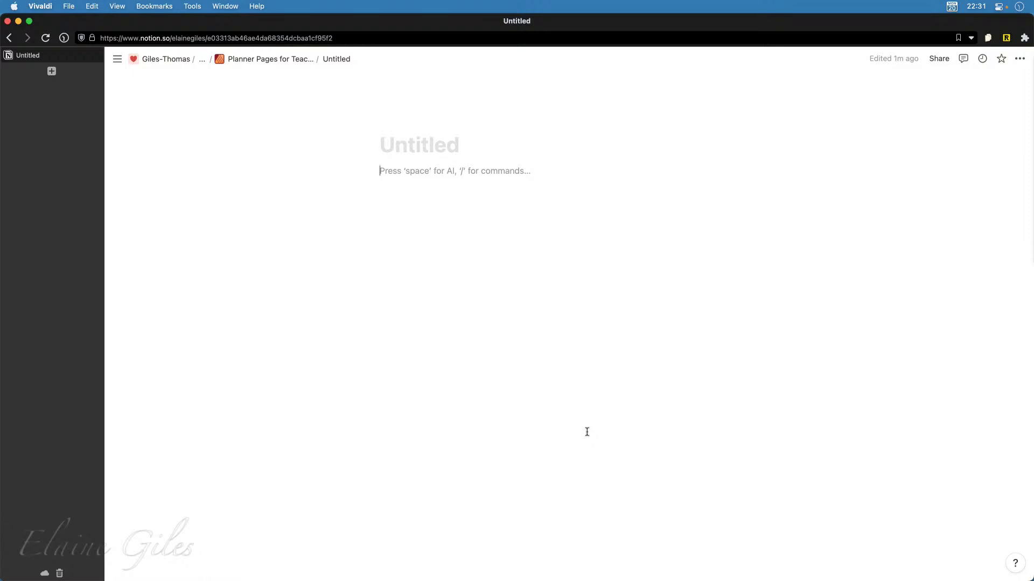
# Have AI write from "Create a lesson plan for 12 year olds explaining the history and culture of Iceland" and accept the draft
pyautogui.write('/a')
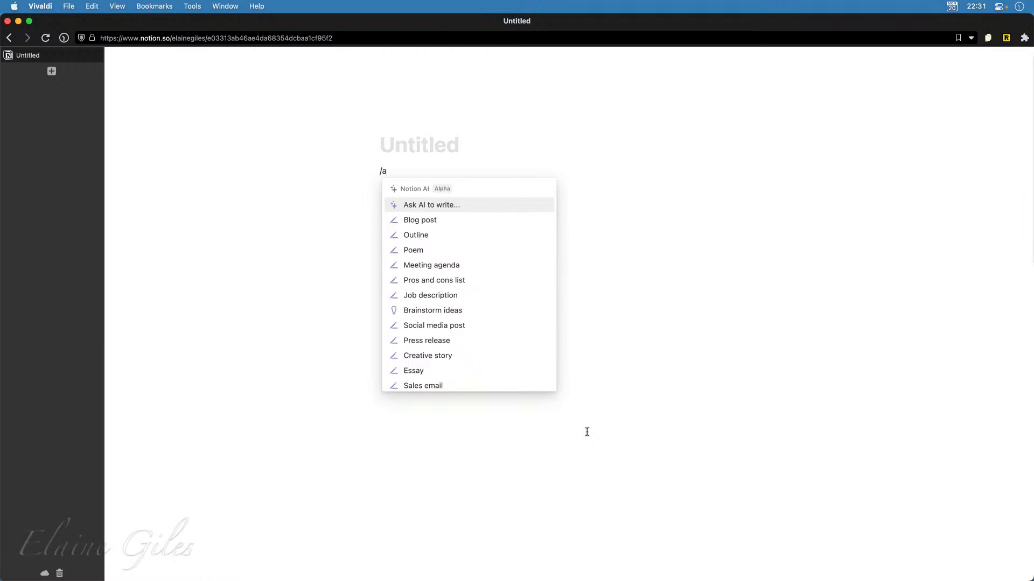
pyautogui.write('i')
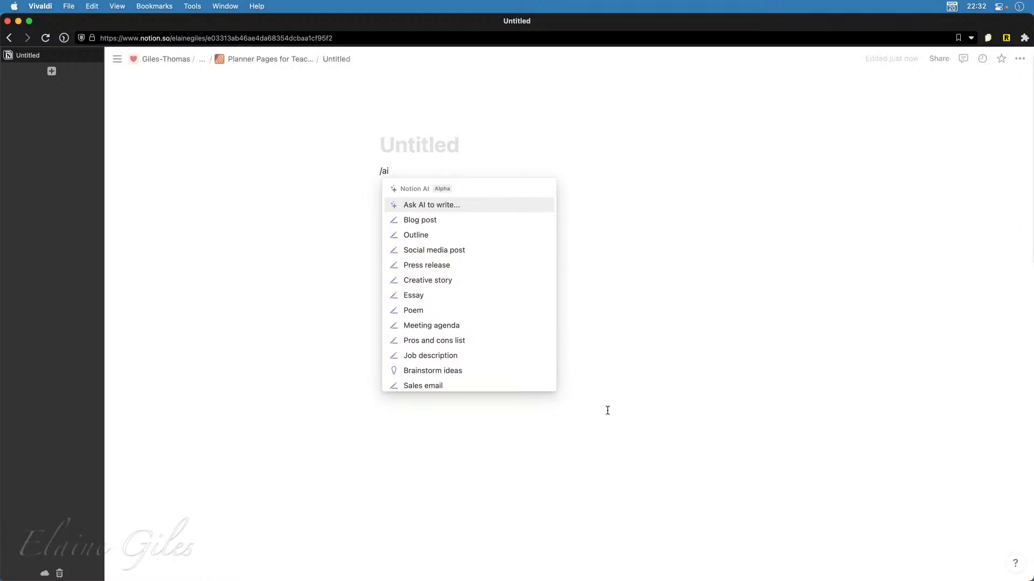
pyautogui.click(469, 211)
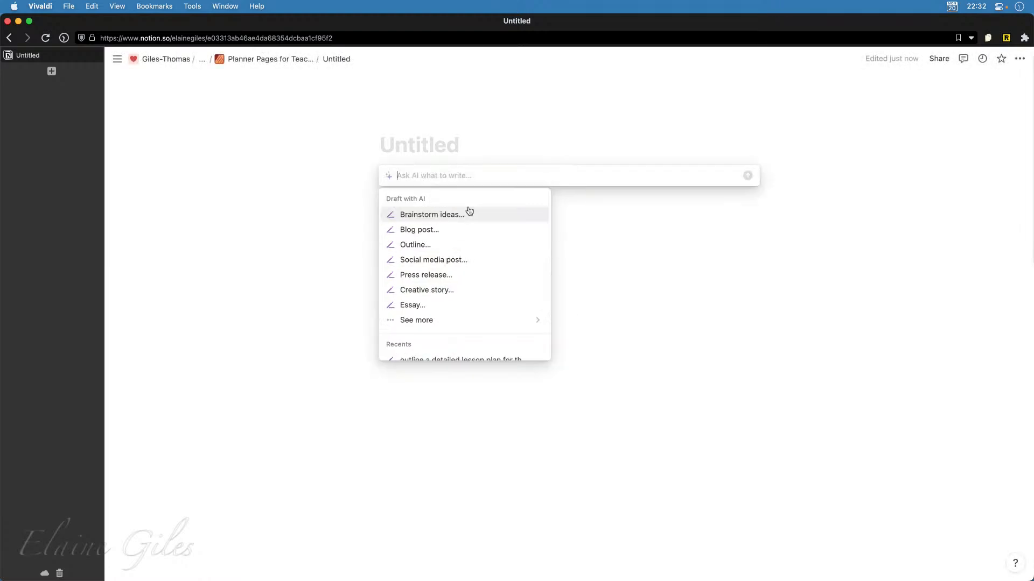
pyautogui.press('super+v')
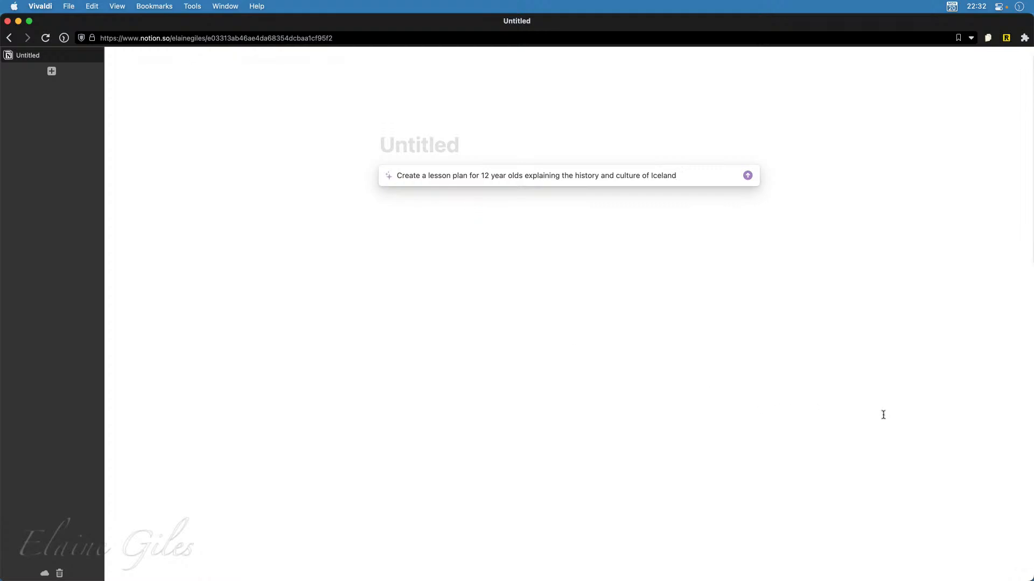
pyautogui.press('Return')
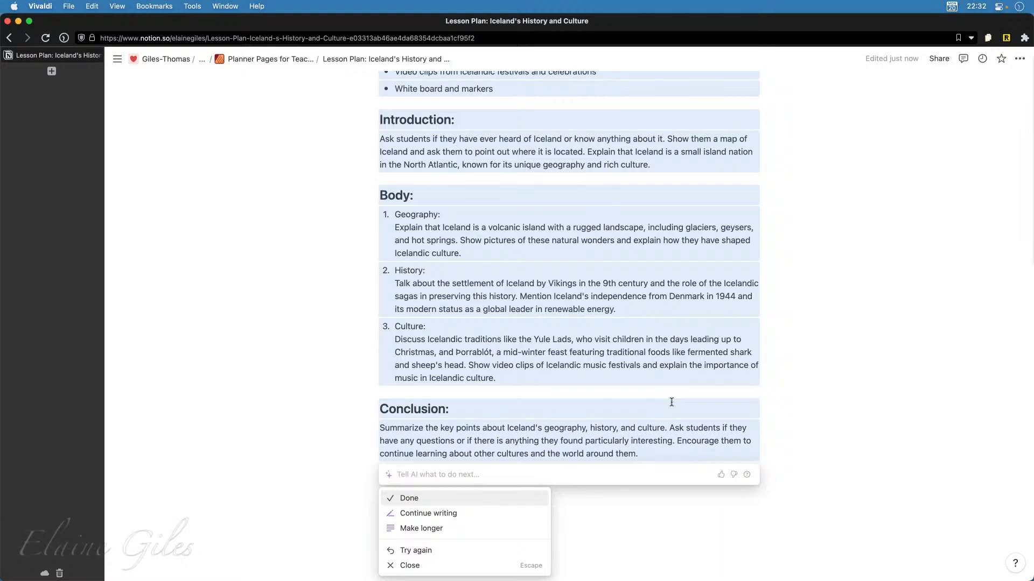
pyautogui.click(453, 499)
# Examine the sections of the generated Iceland lesson plan and briefly uncover the Australian Culture layout behind the browser window
pyautogui.scroll(3, 769, 492)
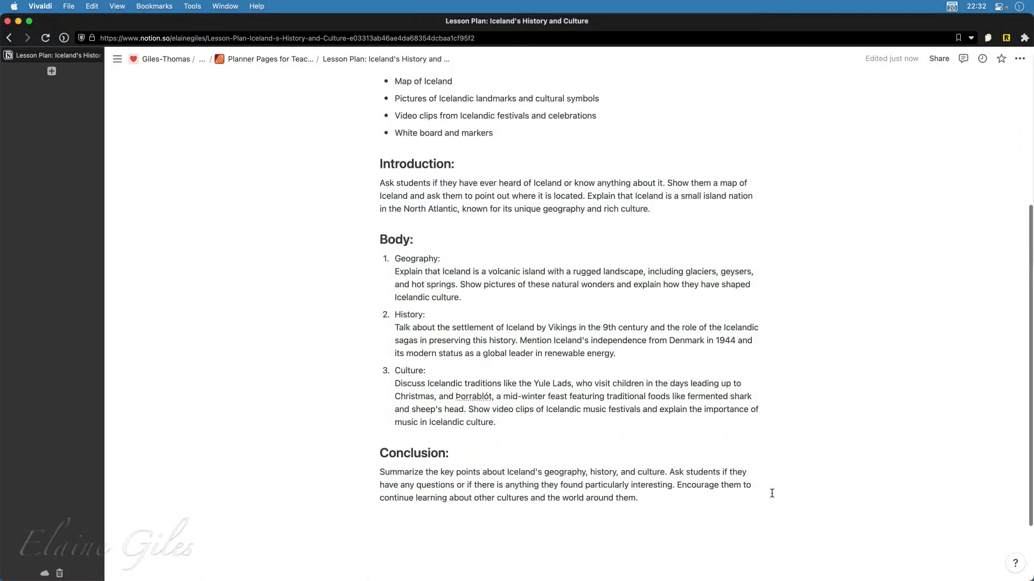
pyautogui.scroll(1, 772, 493)
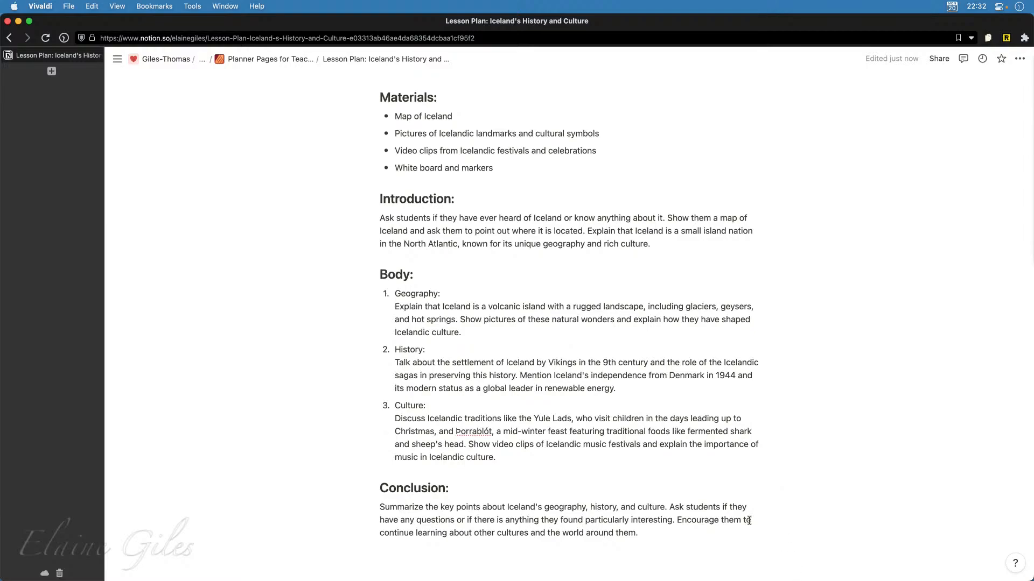
pyautogui.scroll(4, 720, 506)
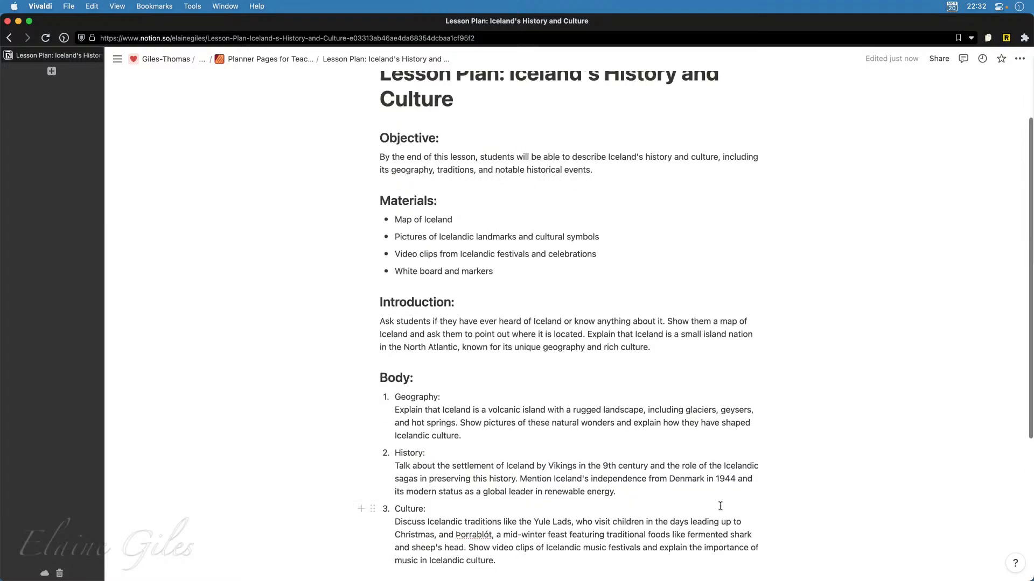
pyautogui.scroll(-5, 720, 506)
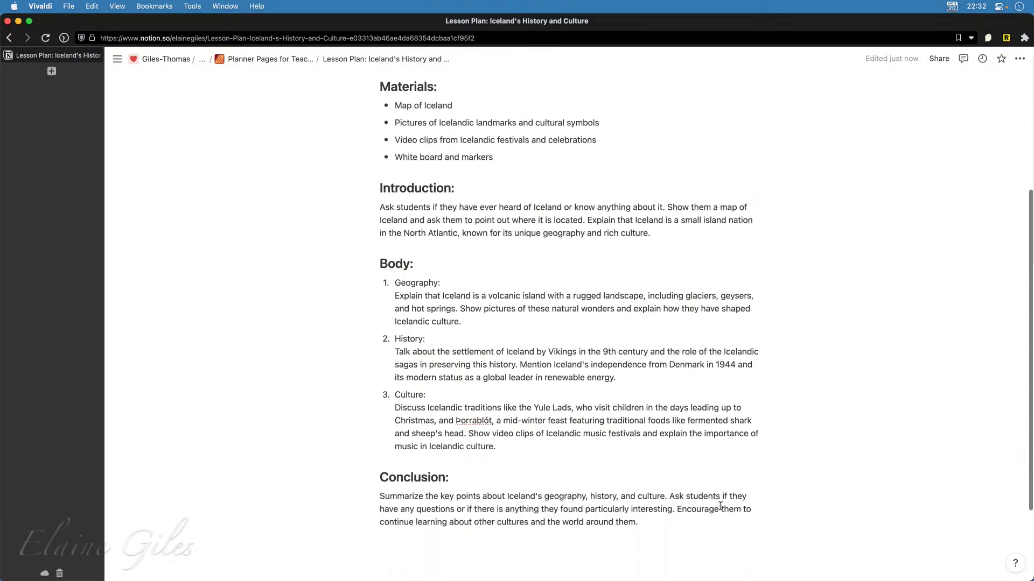
pyautogui.scroll(2, 720, 506)
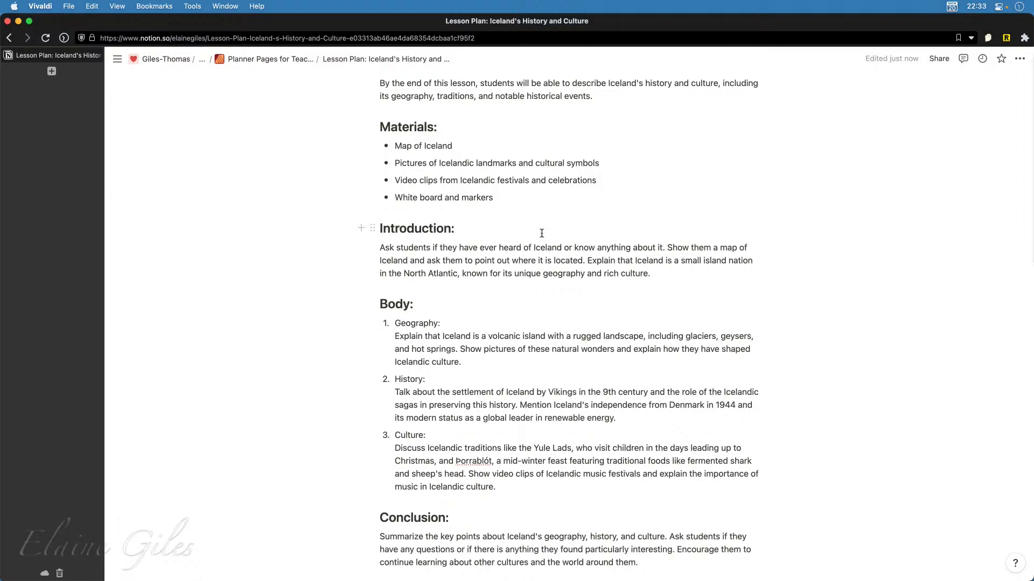
pyautogui.scroll(3, 555, 288)
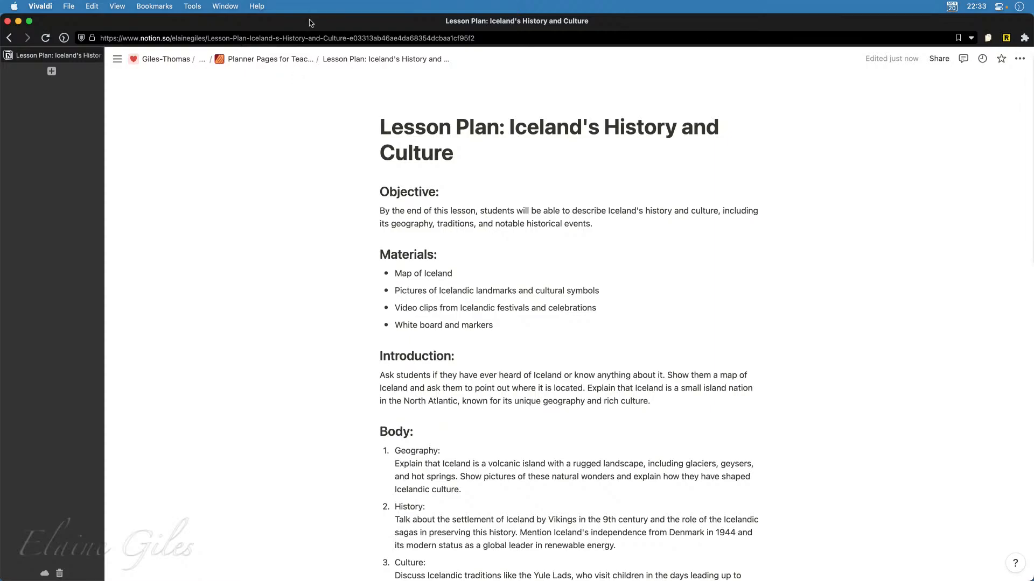
pyautogui.moveTo(311, 24); pyautogui.dragTo(1033, 291)
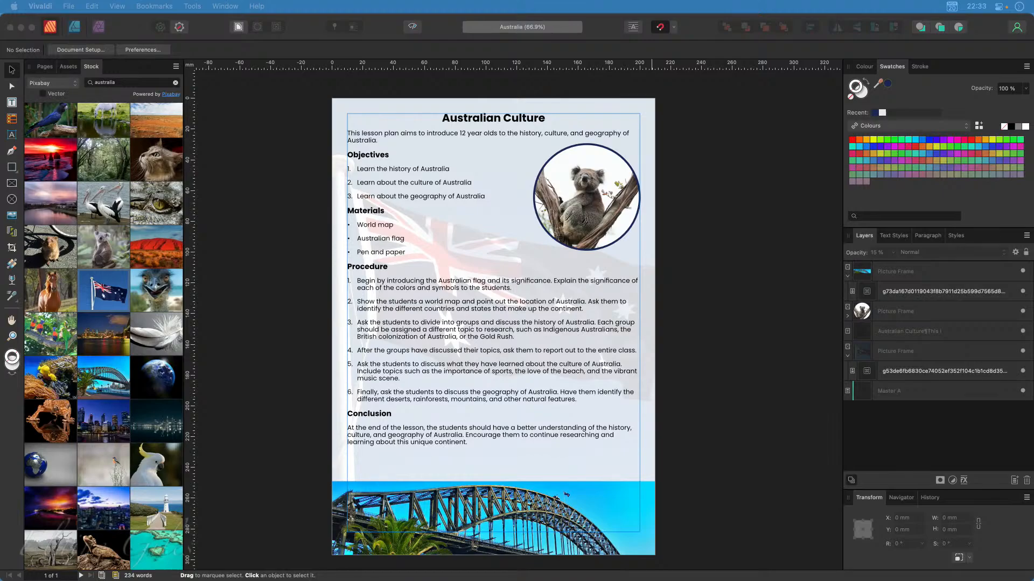
pyautogui.moveTo(1033, 580); pyautogui.dragTo(397, 3)
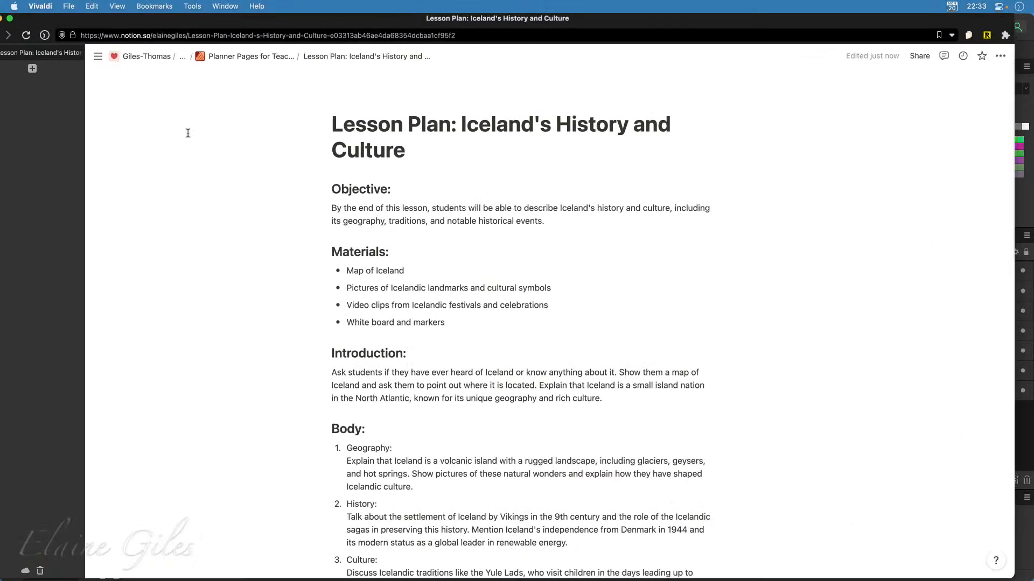
# Copy the whole body of the generated Iceland lesson plan, from the Objective heading through the Conclusion
pyautogui.scroll(-5, 624, 560)
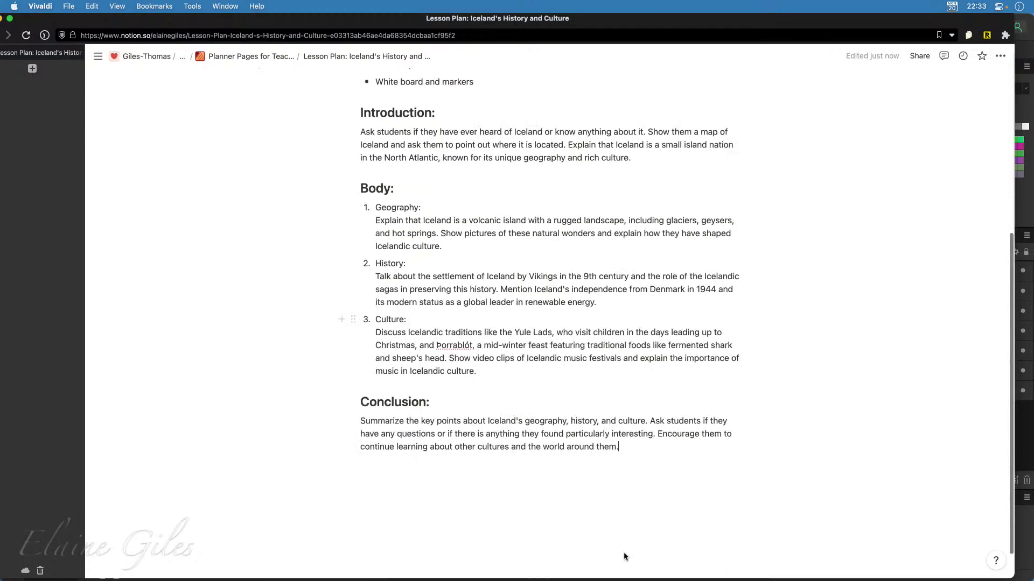
pyautogui.scroll(5, 626, 557)
pyautogui.scroll(-4, 635, 544)
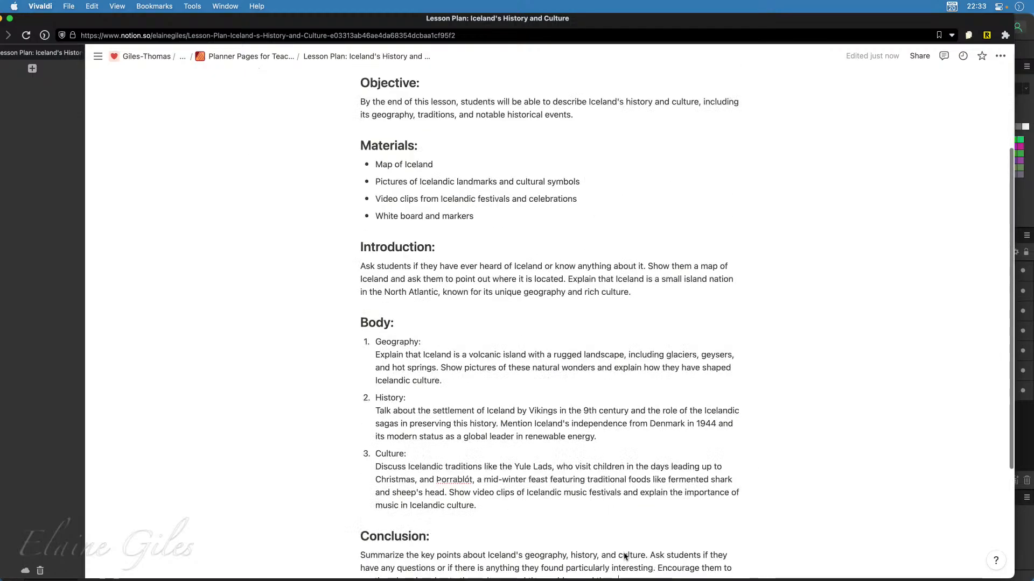
pyautogui.moveTo(670, 518); pyautogui.dragTo(364, 207)
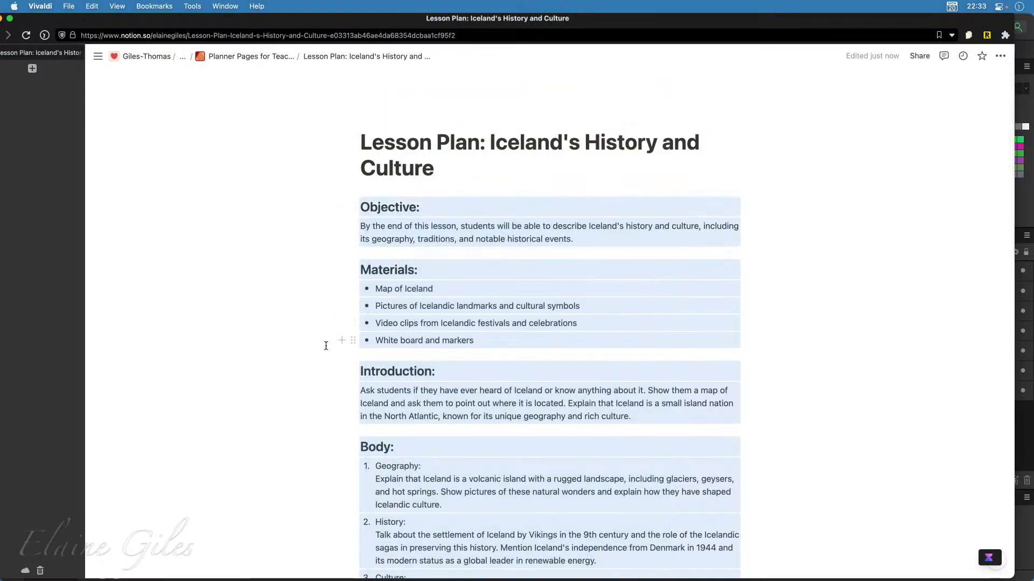
pyautogui.press('super+c')
# Switch to Sublime Text and paste the copied lesson plan into the empty untitled file
pyautogui.hotkey('alt', 'space')
pyautogui.write('sub')
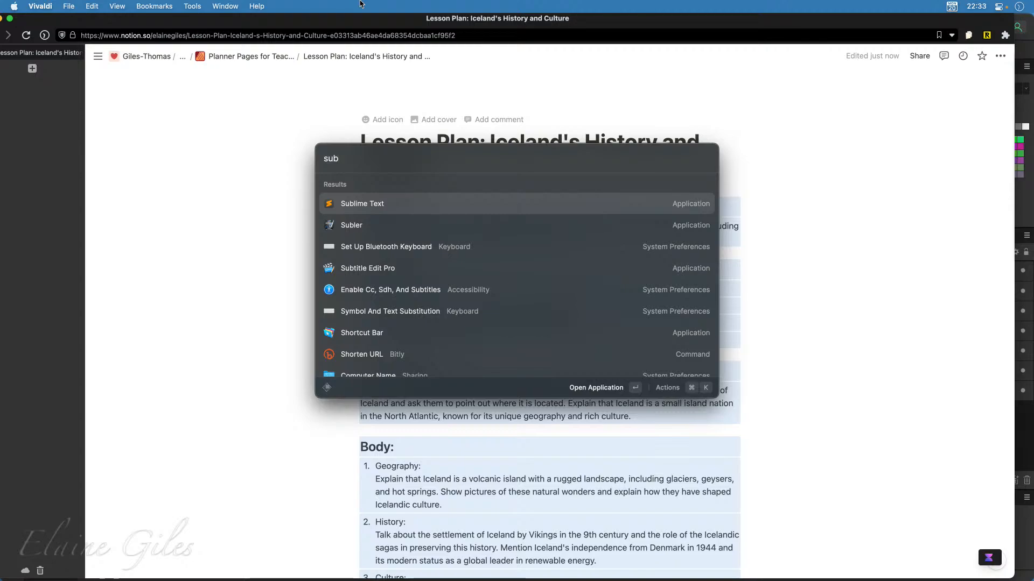
pyautogui.press('Return')
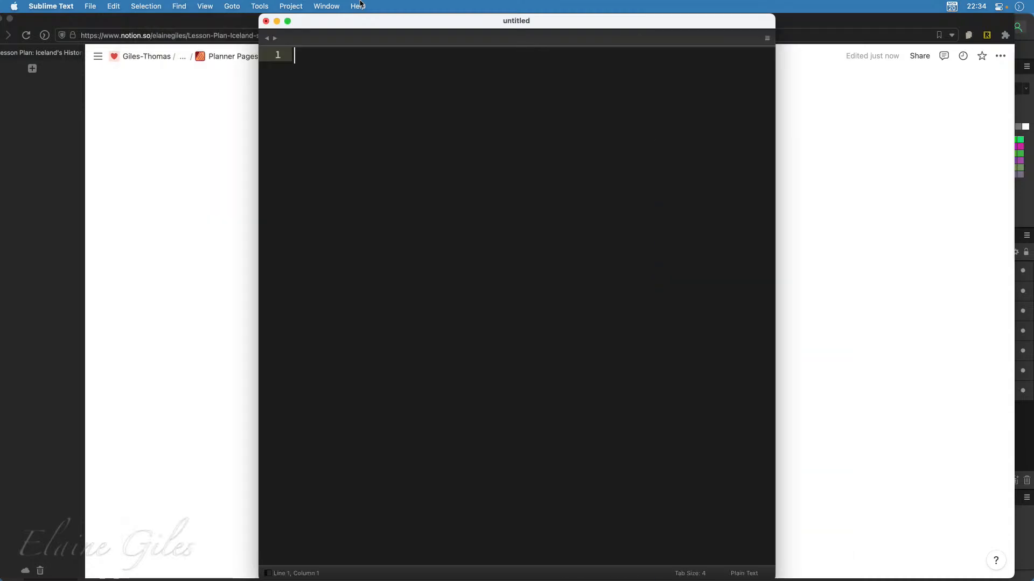
pyautogui.press('super+v')
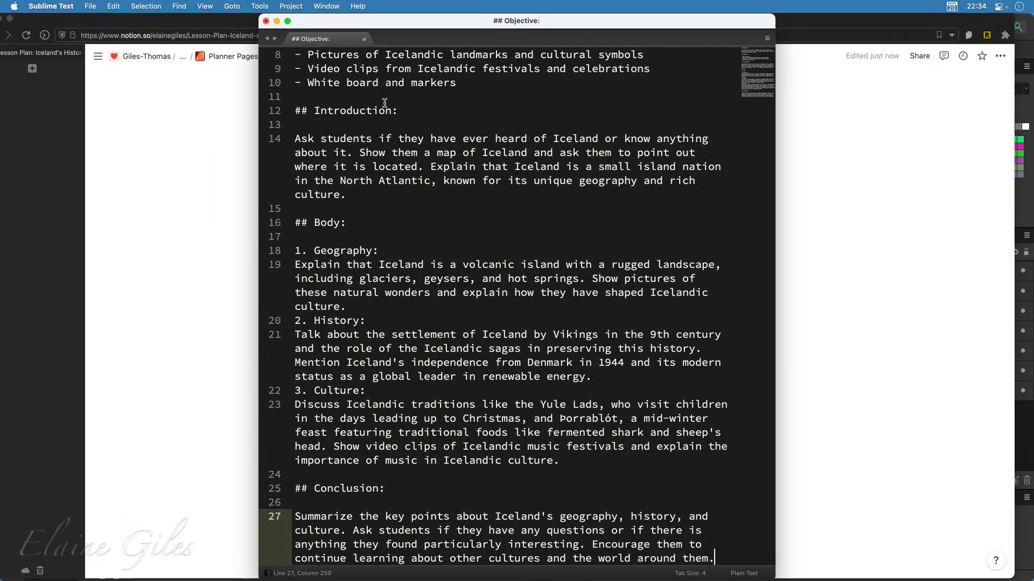
pyautogui.scroll(3, 378, 220)
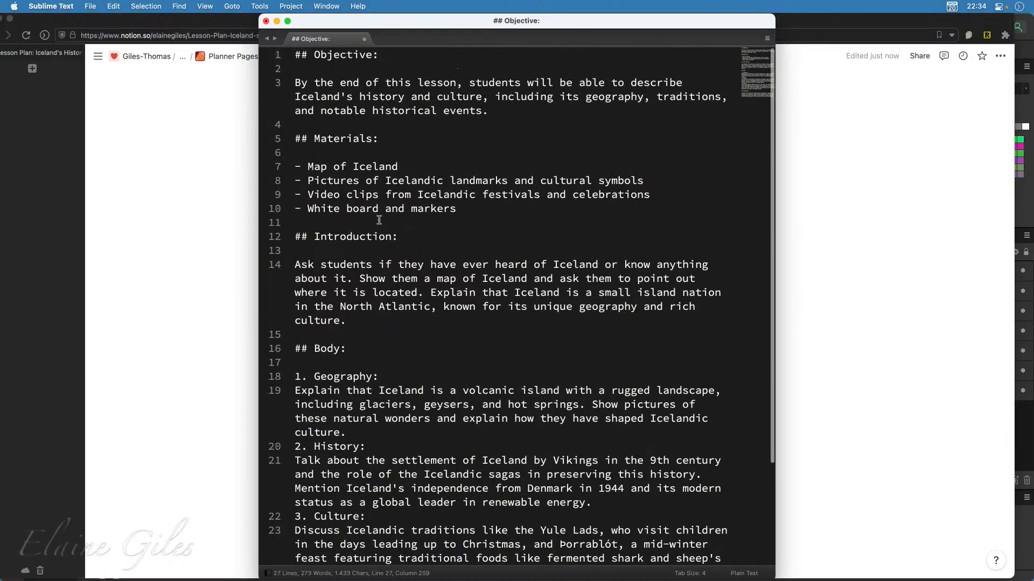
# Highlight the ## markup in front of the Objective heading on the first line
pyautogui.moveTo(313, 54); pyautogui.dragTo(280, 54)
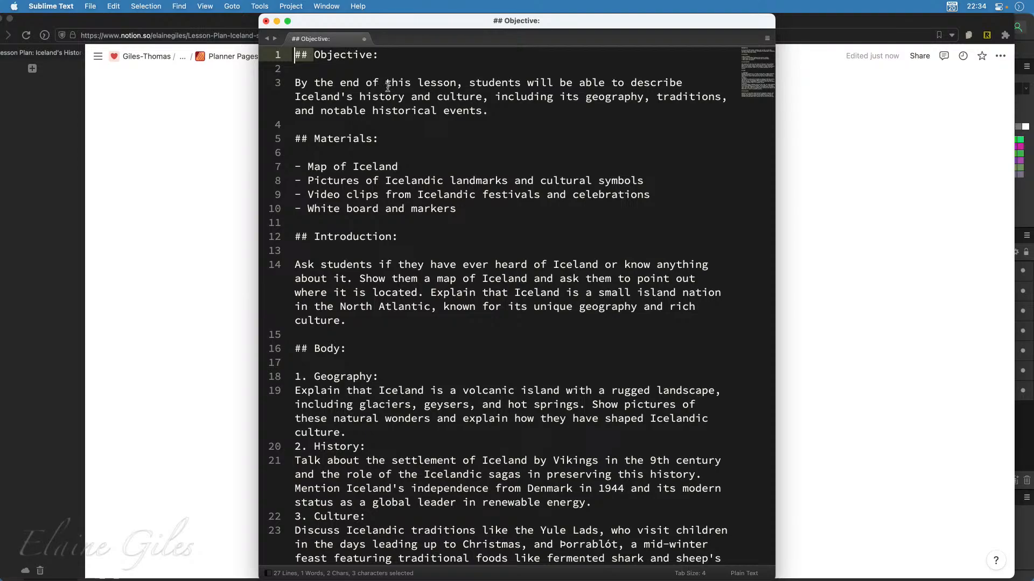
pyautogui.click(394, 53)
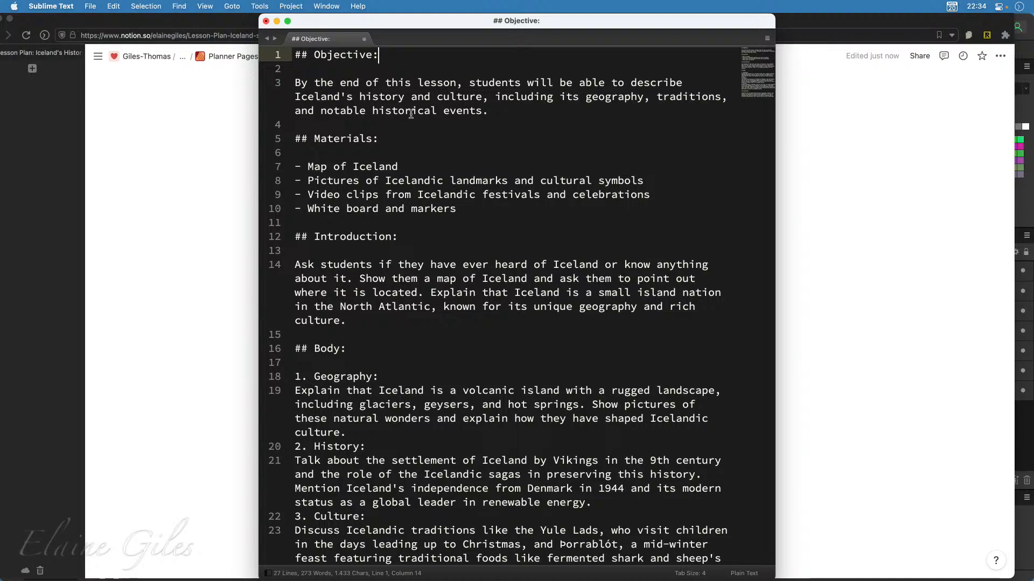
pyautogui.press('super+Left')
pyautogui.hotkey('shift', 'Right')
pyautogui.hotkey('shift', 'Right')
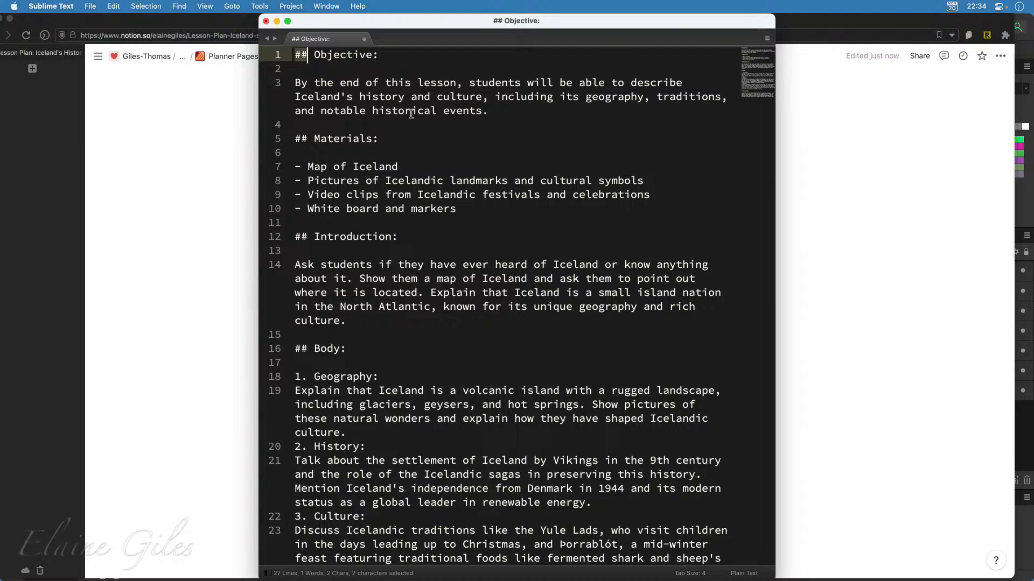
# Find every colon in the file and replace all of them with nothing
pyautogui.click(378, 351)
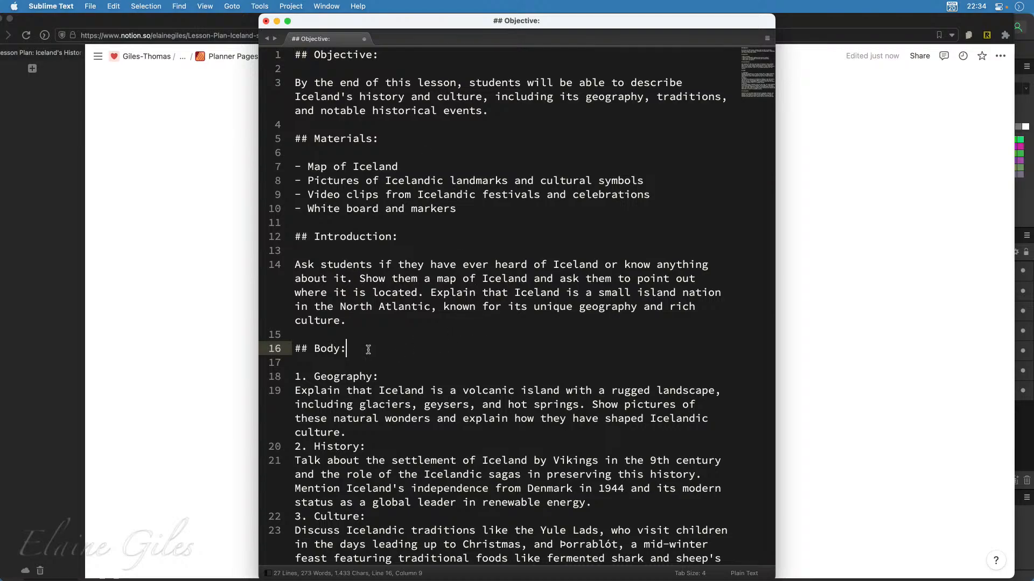
pyautogui.moveTo(347, 351); pyautogui.dragTo(340, 350)
pyautogui.press('super+alt+f')
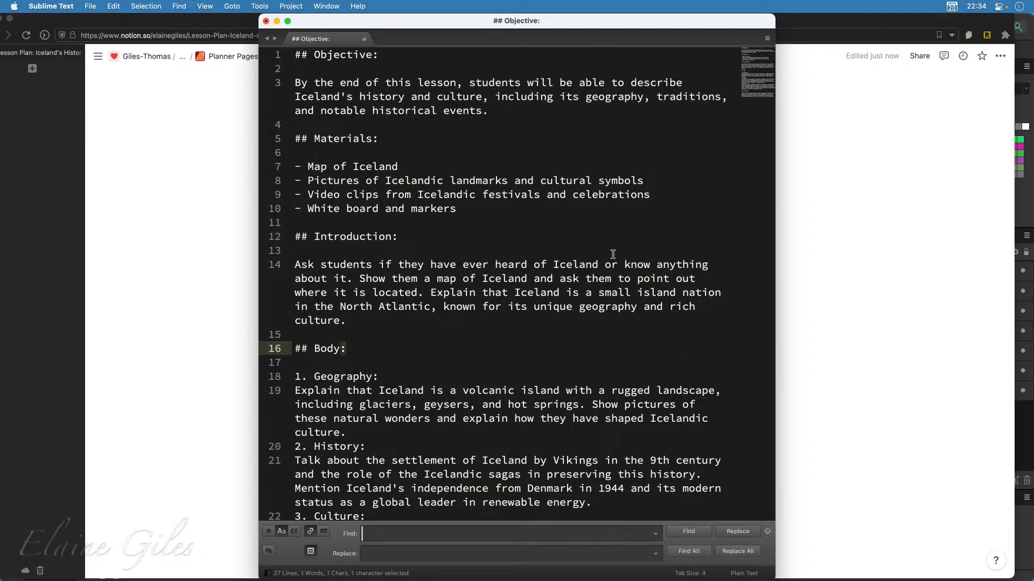
pyautogui.write(':')
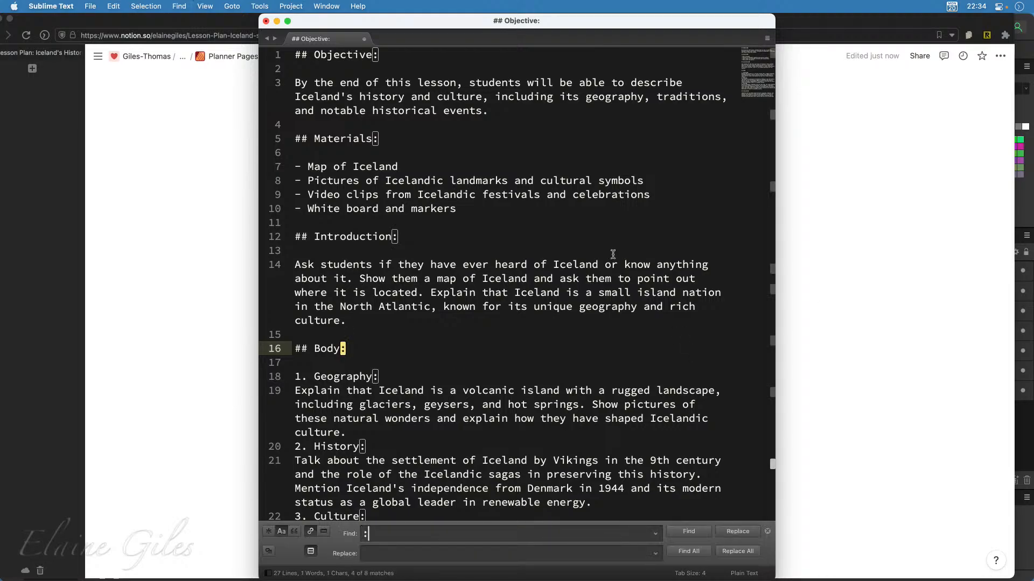
pyautogui.press('super+alt+Return')
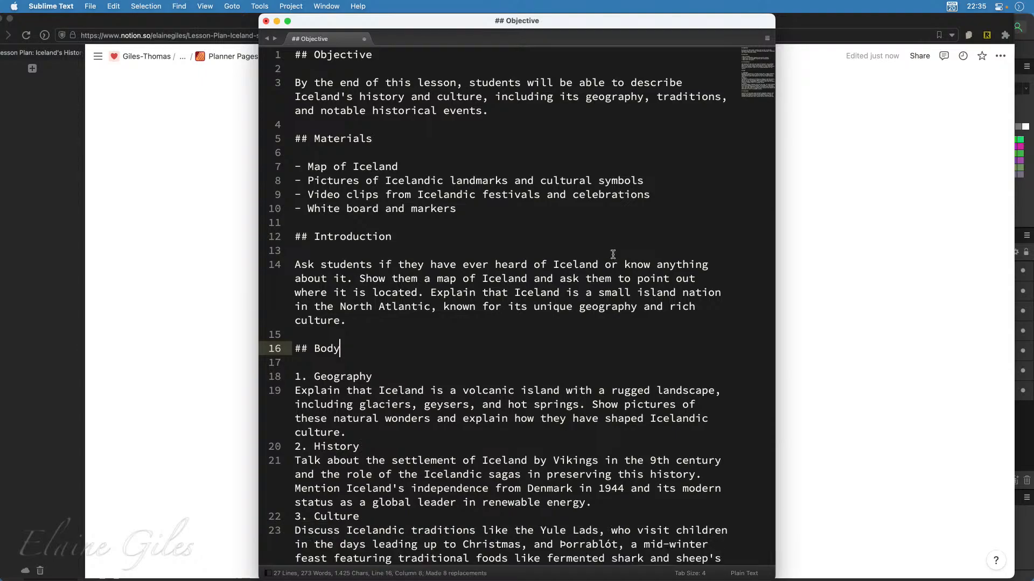
pyautogui.scroll(-5, 345, 383)
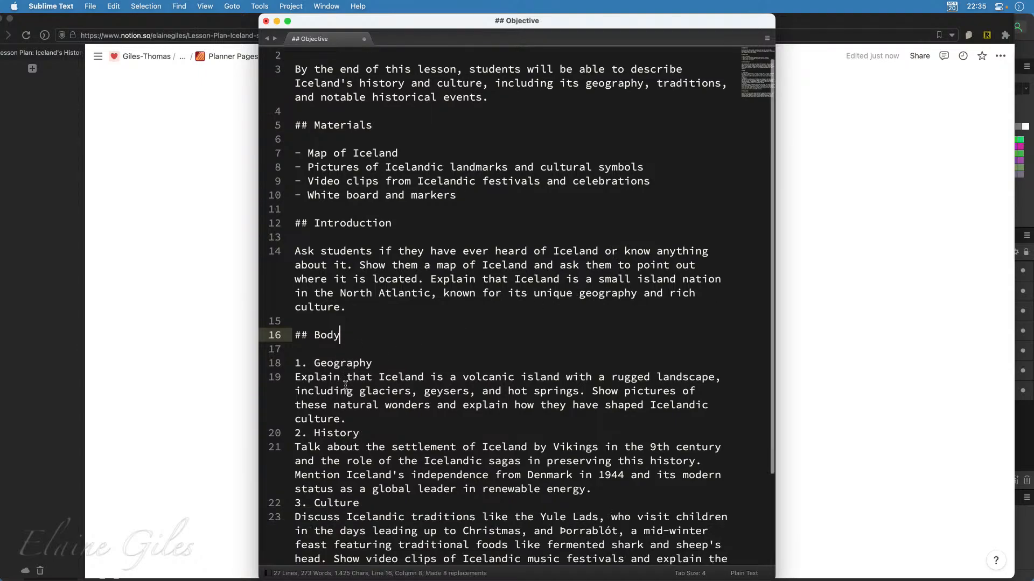
pyautogui.scroll(5, 345, 383)
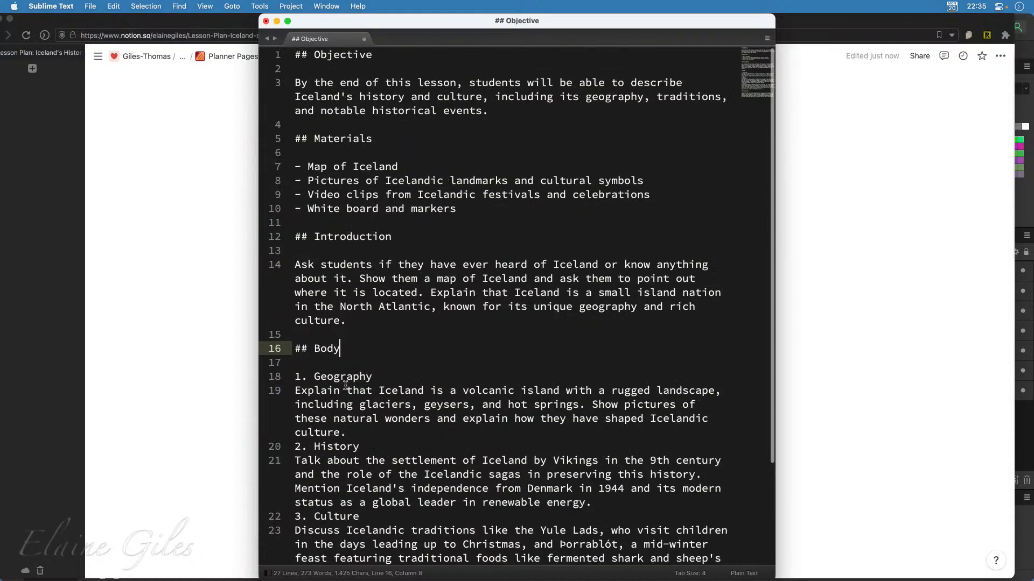
# Replace the dashes before all four Materials items with xx at once, and delete those xx markers
pyautogui.click(303, 167)
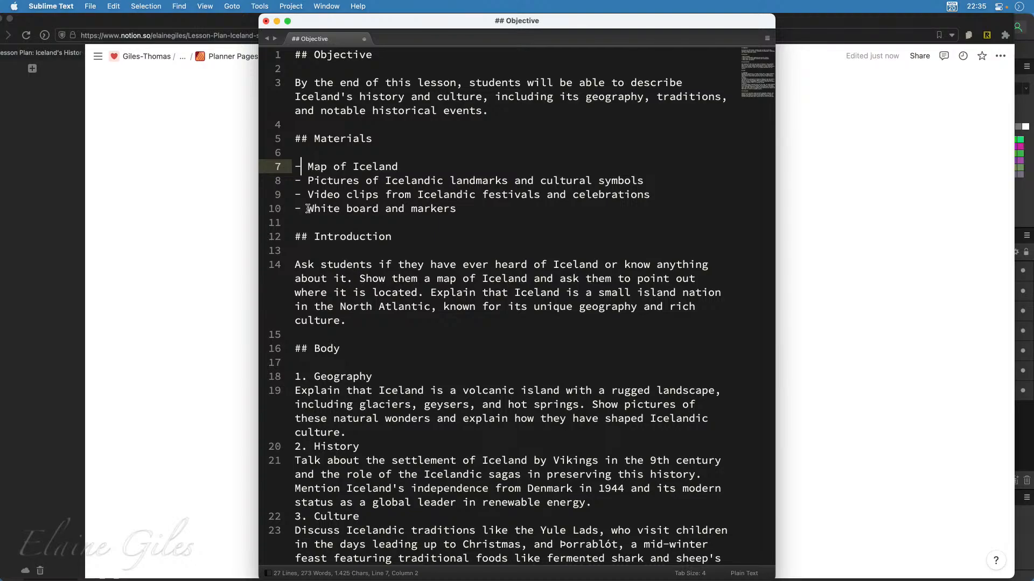
pyautogui.moveTo(307, 209); pyautogui.dragTo(290, 164)
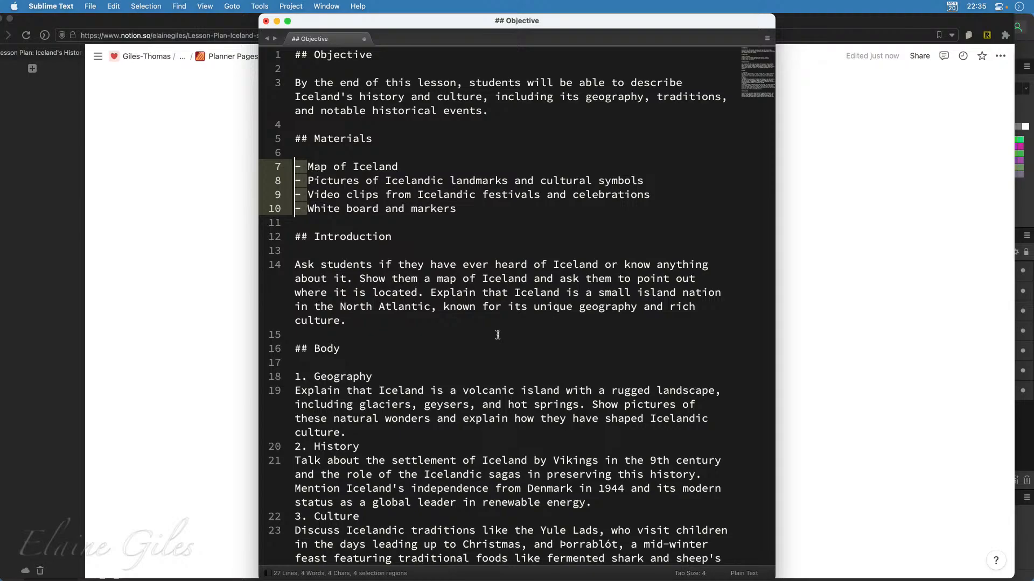
pyautogui.write('xx')
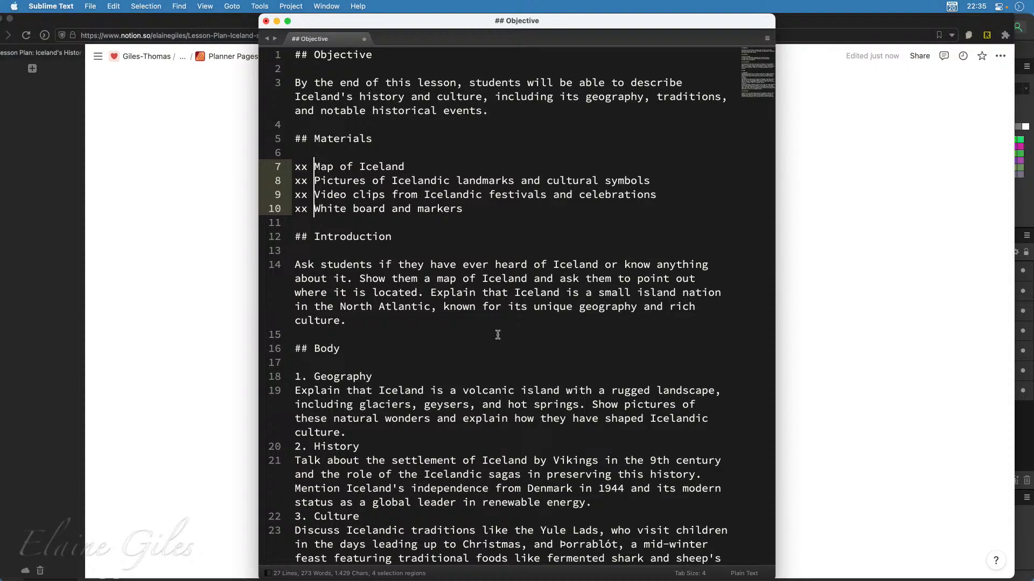
pyautogui.press('Left')
pyautogui.press('BackSpace')
pyautogui.press('BackSpace')
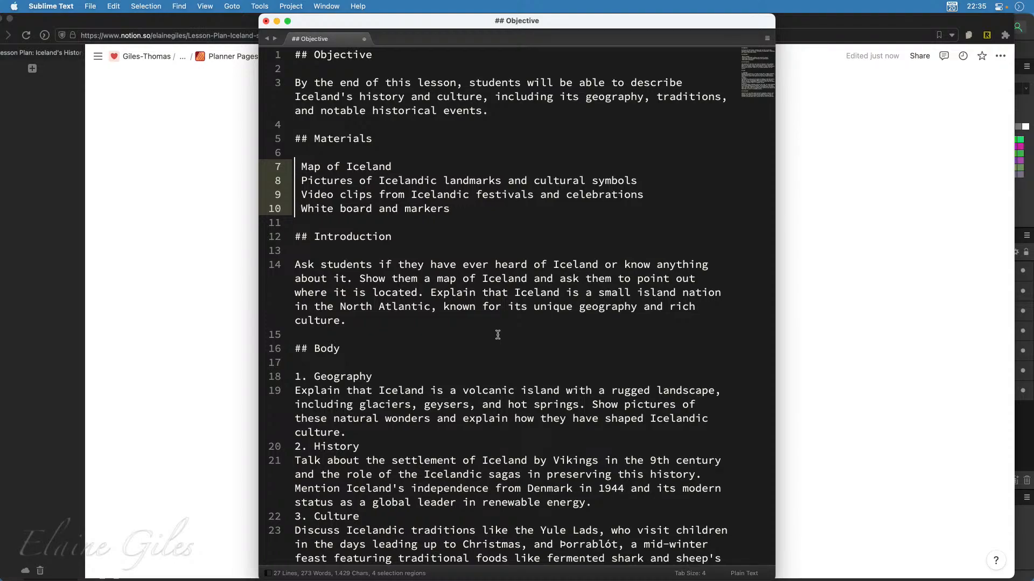
# Prefix all four items of the materials list with code_Bullet1 in one simultaneous edit
pyautogui.write('code_ ')
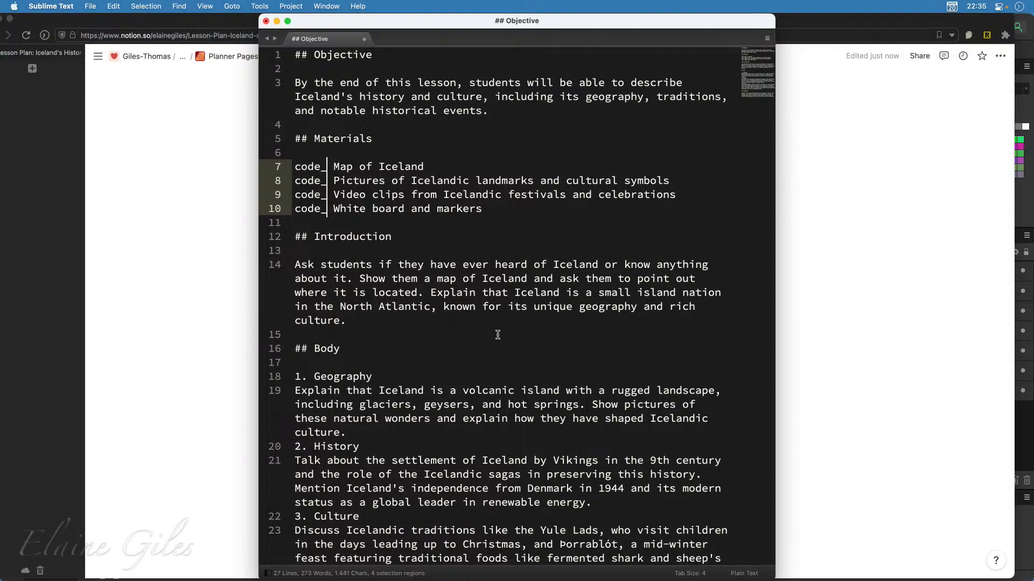
pyautogui.write('Bullet1')
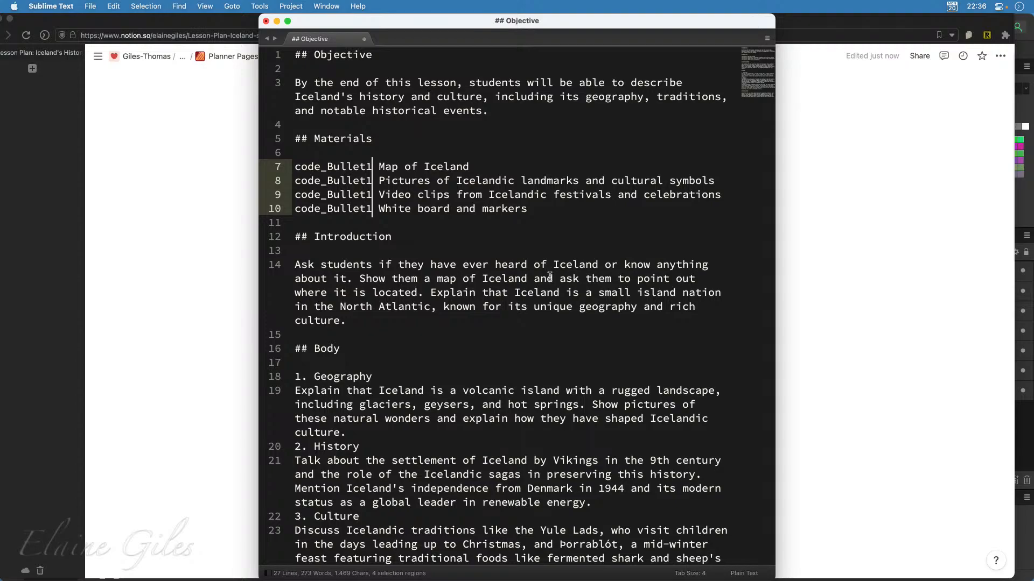
pyautogui.click(501, 370)
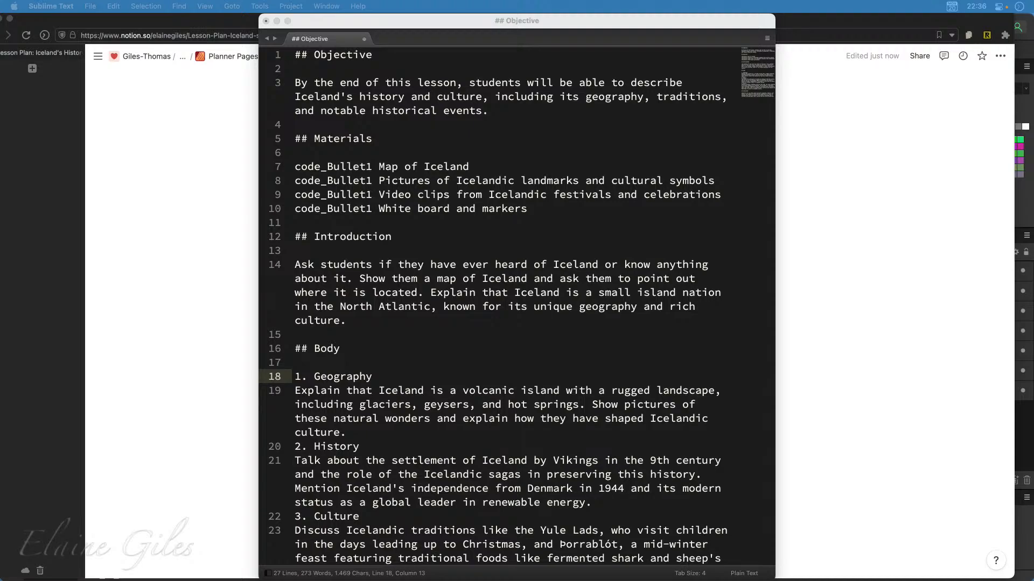
pyautogui.click(449, 226)
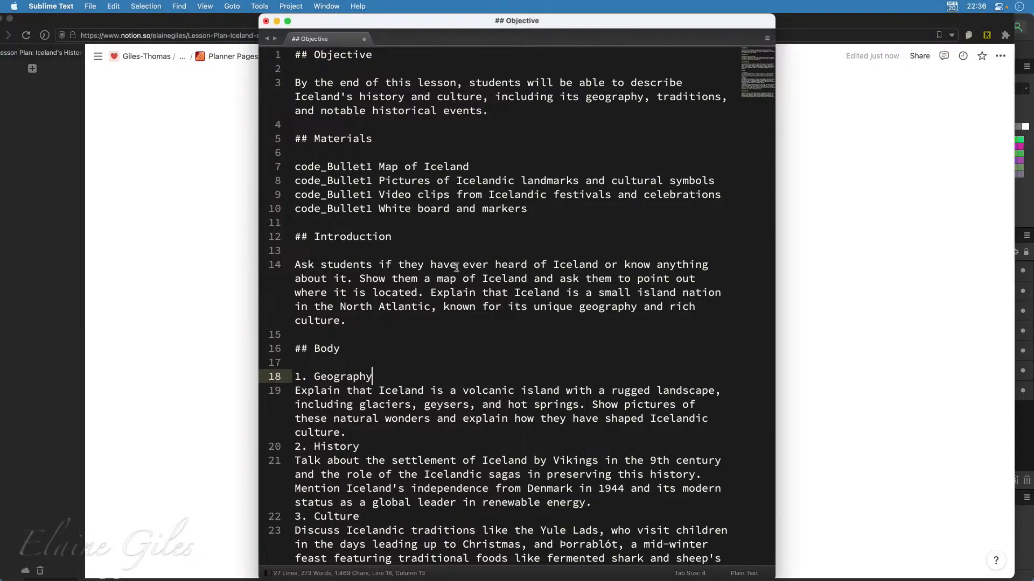
# Clear the lesson plan text and enter a hyphen-bulleted line containing the blog's web address
pyautogui.press('super+a')
pyautogui.press('super+x')
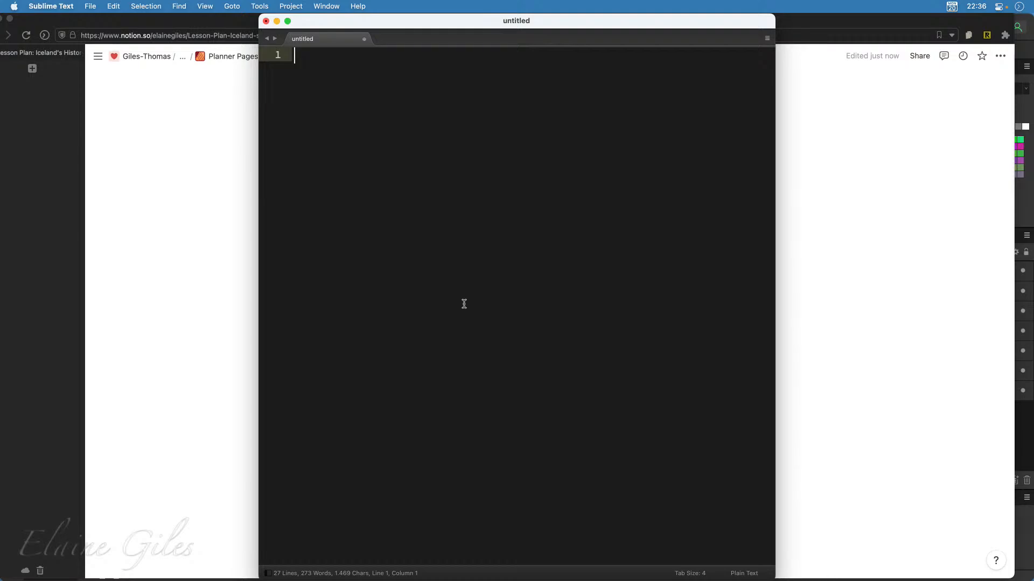
pyautogui.write('§')
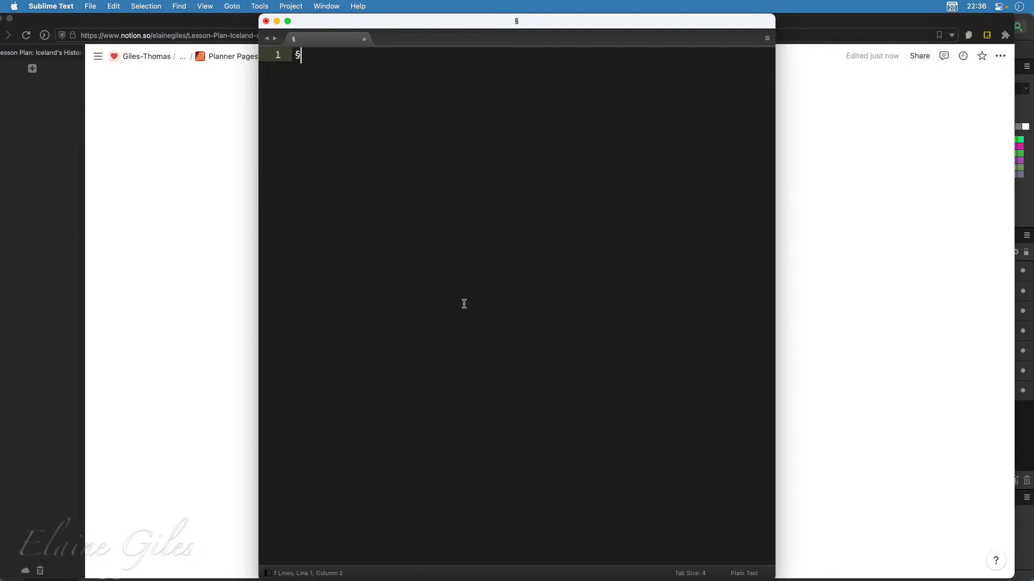
pyautogui.press('BackSpace')
pyautogui.write('- ')
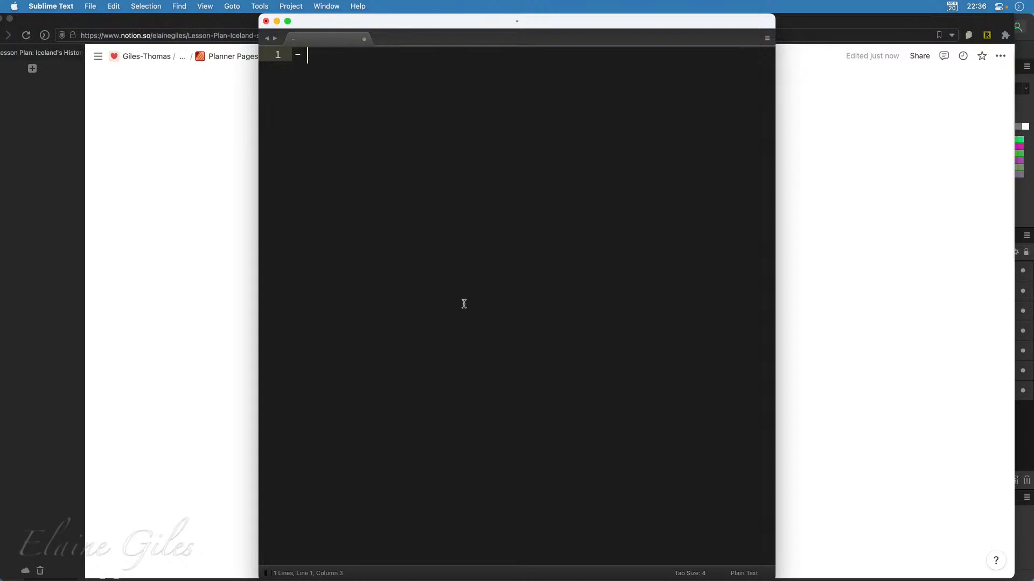
pyautogui.write('§eg')
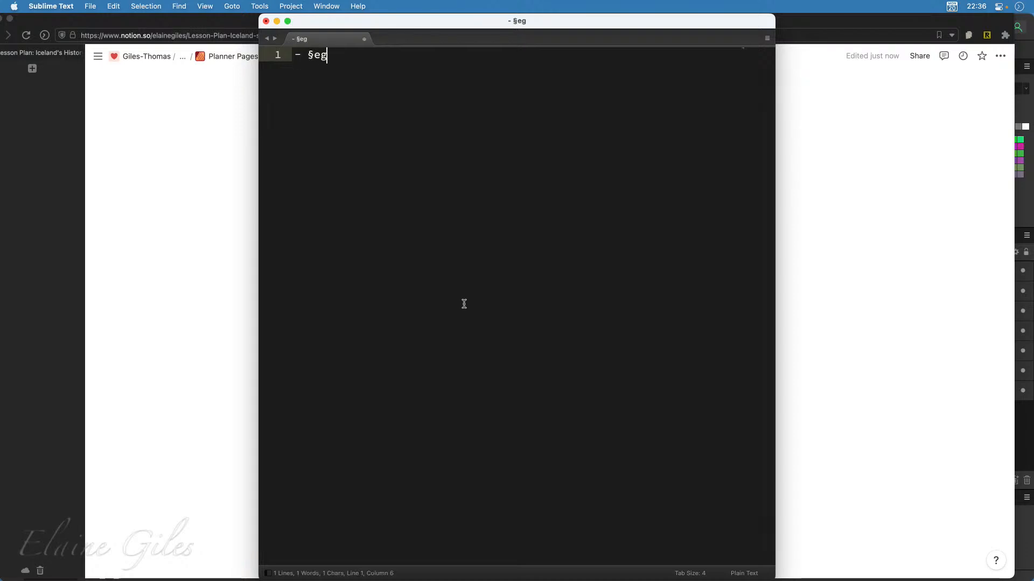
pyautogui.press('BackSpace')
pyautogui.press('BackSpace')
pyautogui.press('BackSpace')
pyautogui.press('super+v')
pyautogui.press('Return')
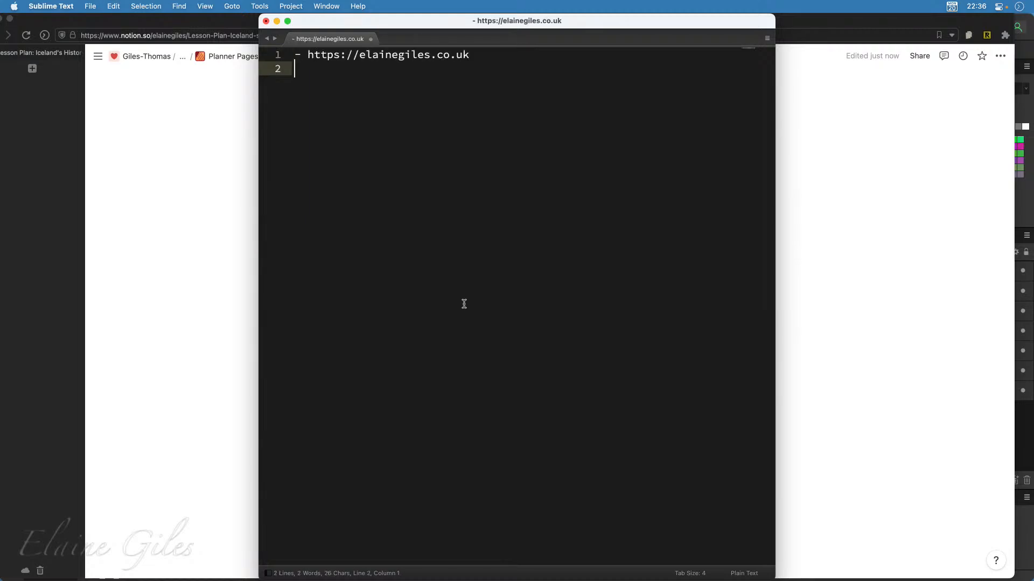
# Turn the bulleted web address into a Markdown link with the blog's title as its link text
pyautogui.press('Up')
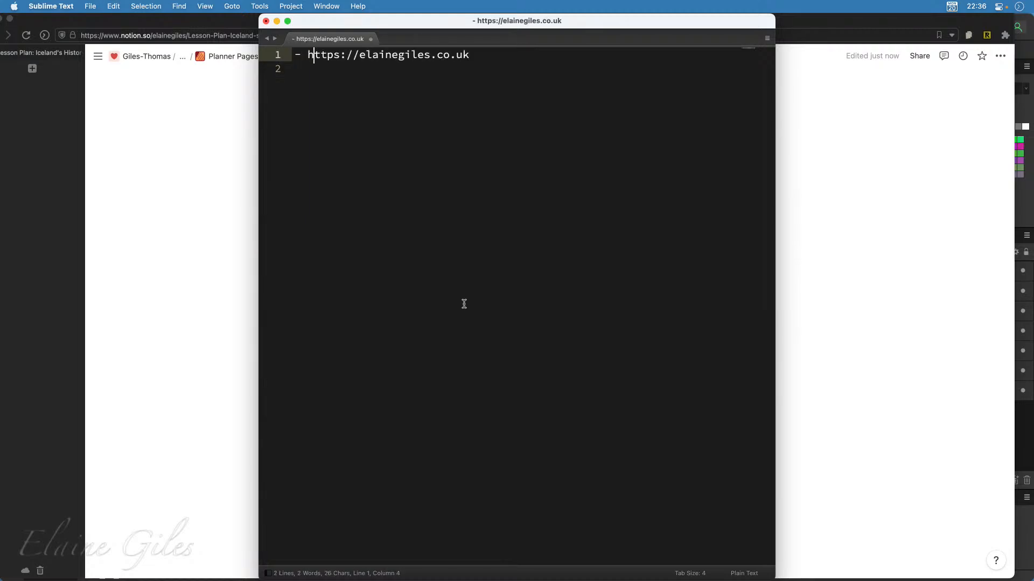
pyautogui.press('Left')
pyautogui.press('shift+super+Right')
pyautogui.press('super+x')
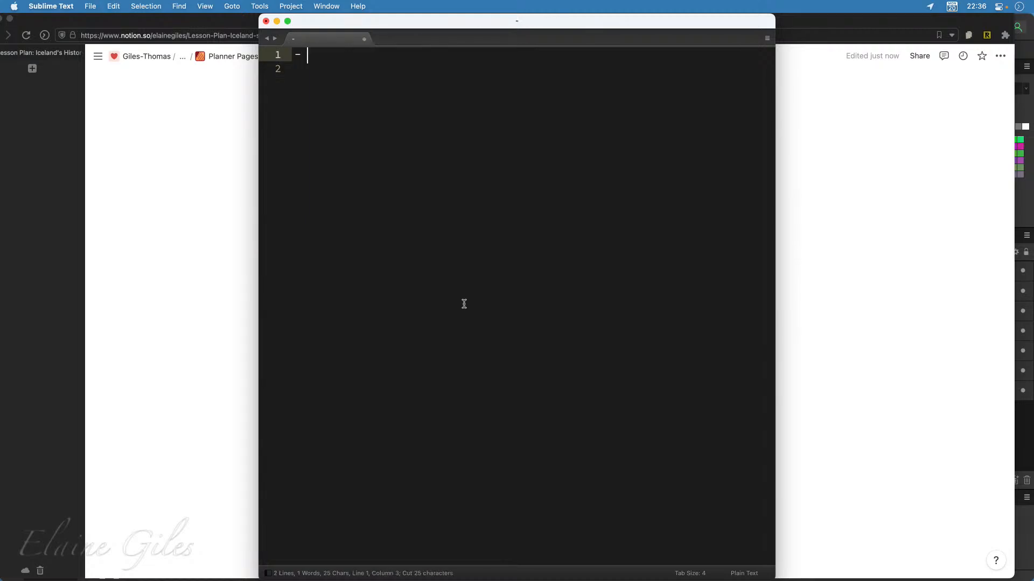
pyautogui.write('[](')
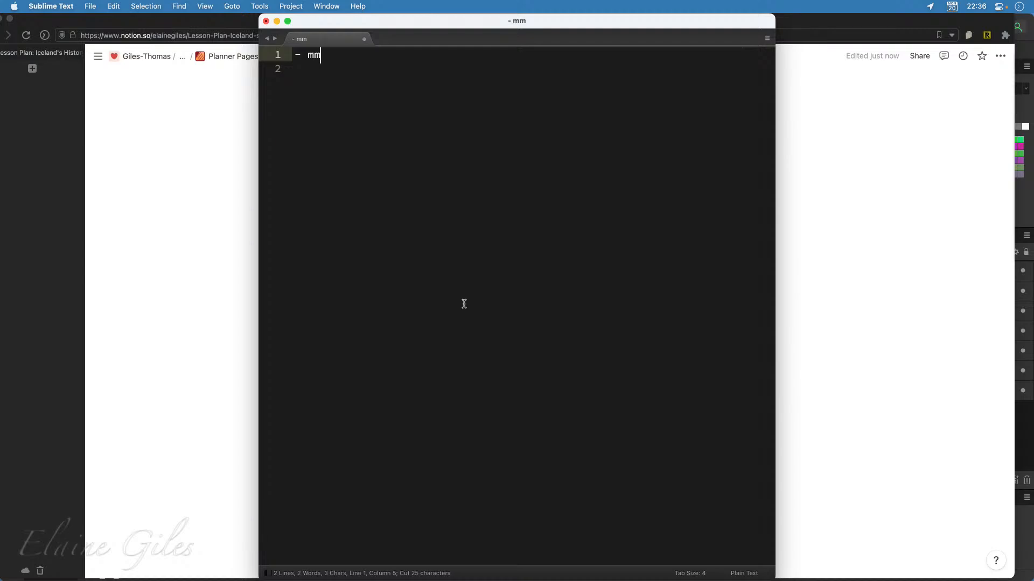
pyautogui.press('super+v')
pyautogui.press('Left')
pyautogui.press('Left')
pyautogui.press('Left')
pyautogui.press('Left')
pyautogui.press('Left')
pyautogui.press('Left')
pyautogui.press('Left')
pyautogui.press('Left')
pyautogui.press('Left')
pyautogui.press('Left')
pyautogui.press('Left')
pyautogui.press('Left')
pyautogui.press('Left')
pyautogui.press('Left')
pyautogui.press('Left')
pyautogui.press('Left')
pyautogui.press('Left')
pyautogui.press('Left')
pyautogui.press('Left')
pyautogui.press('Left')
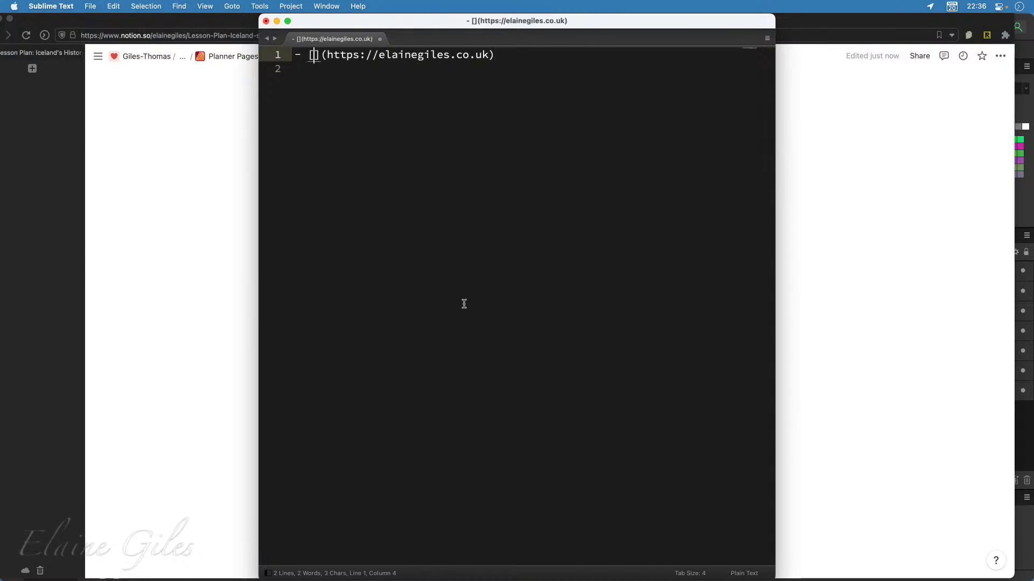
pyautogui.write('Elaine')
pyautogui.write("'s Blog")
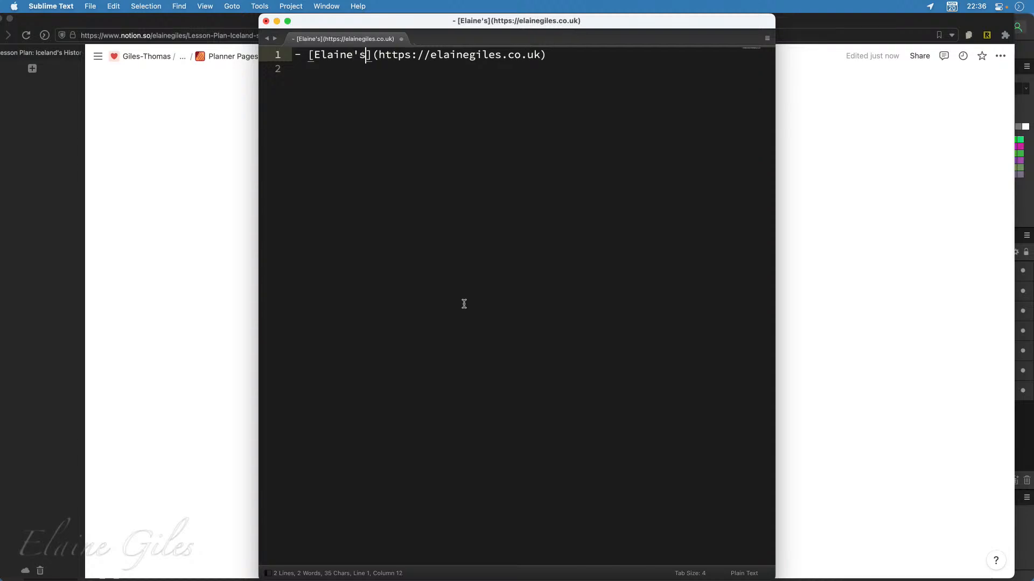
# Duplicate the Markdown link line until there are eight identical lines, and remove the trailing blank lines
pyautogui.press('super+Left')
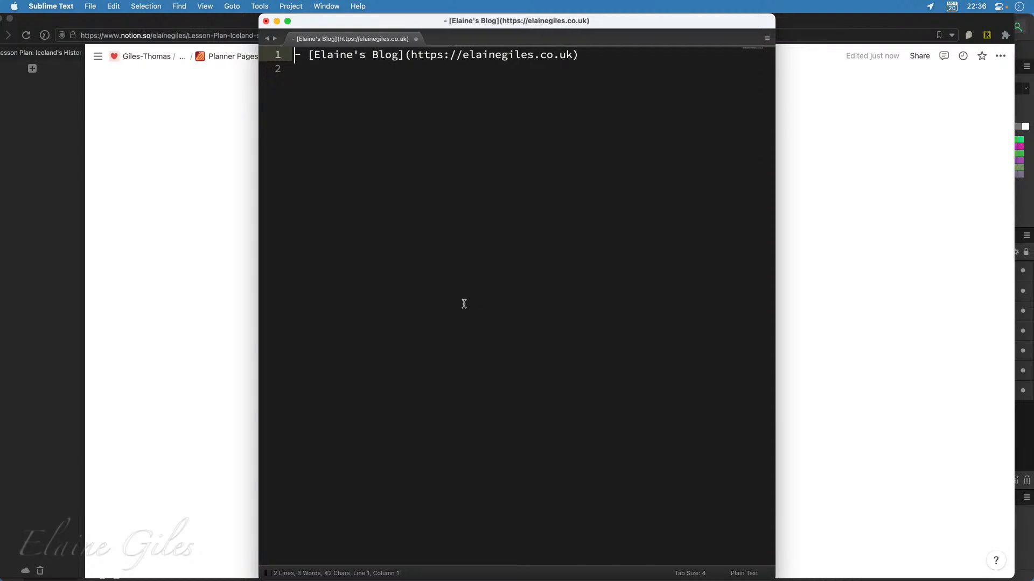
pyautogui.press('shift+super+Right')
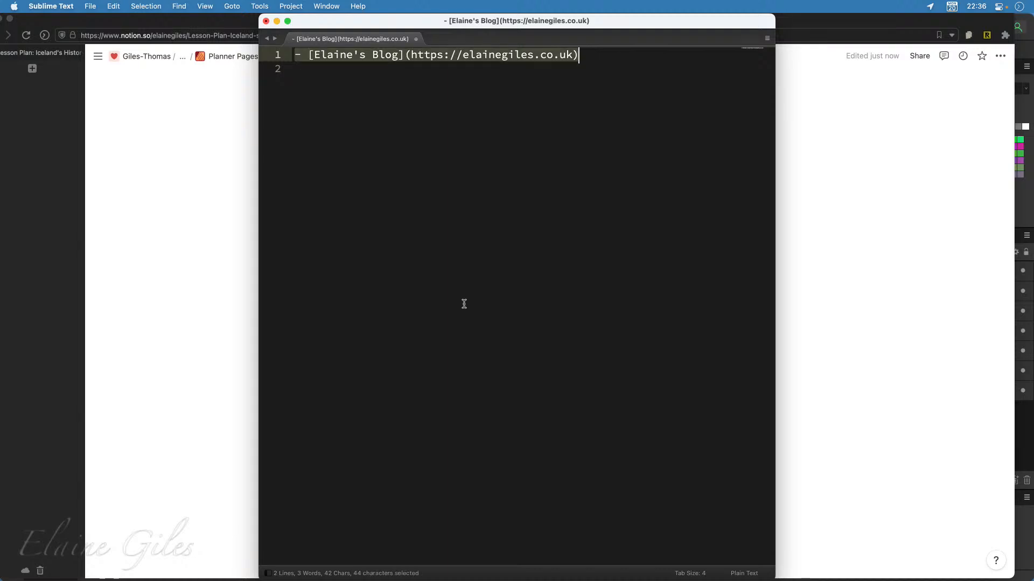
pyautogui.press('super+c')
pyautogui.press('Right')
pyautogui.press('Return')
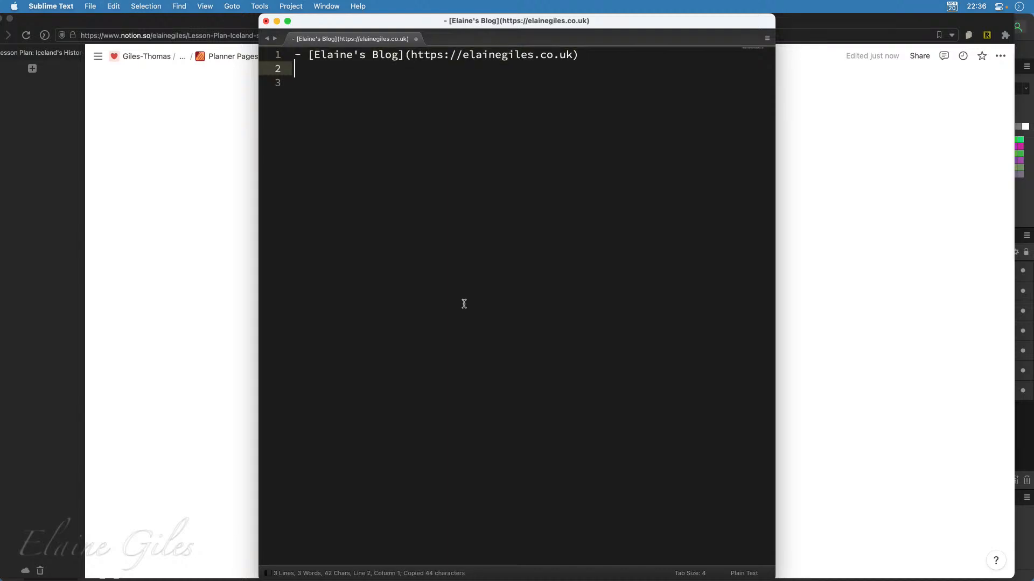
pyautogui.press('super+v')
pyautogui.press('Return')
pyautogui.press('super+v')
pyautogui.press('Return')
pyautogui.press('super+v')
pyautogui.press('Return')
pyautogui.press('super+v')
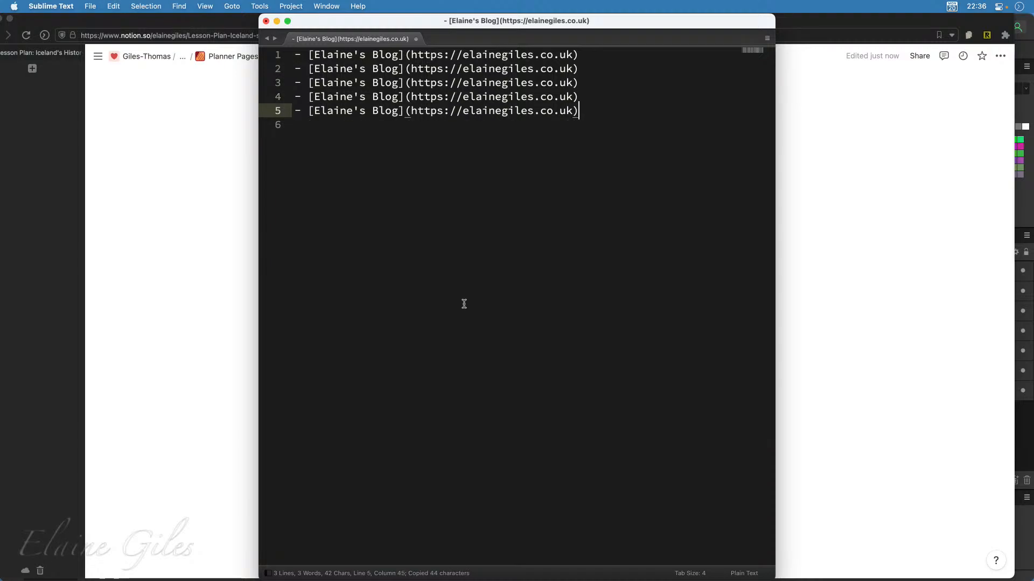
pyautogui.press('Return')
pyautogui.press('super+v')
pyautogui.press('Return')
pyautogui.press('super+v')
pyautogui.press('Return')
pyautogui.press('super+v')
pyautogui.press('Return')
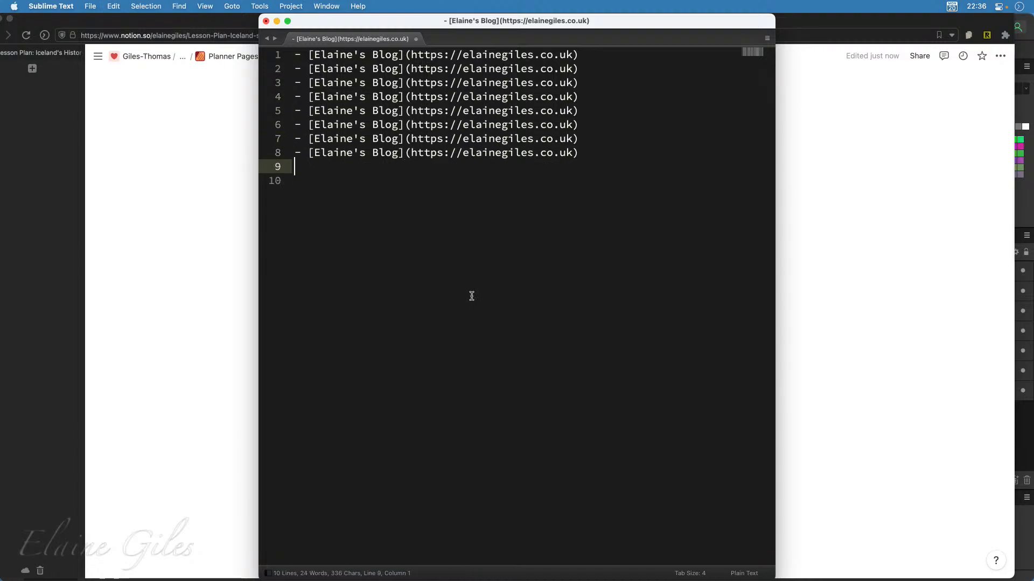
pyautogui.press('Delete')
pyautogui.press('BackSpace')
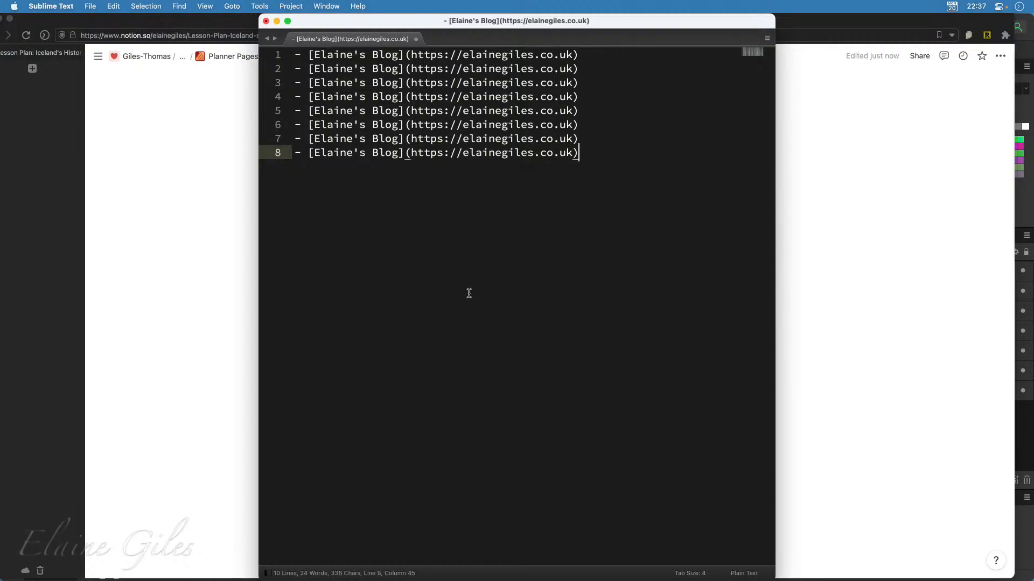
# Strip the hyphen, link text, brackets and parentheses from all eight lines at once, leaving only the bare web addresses
pyautogui.press('super+a')
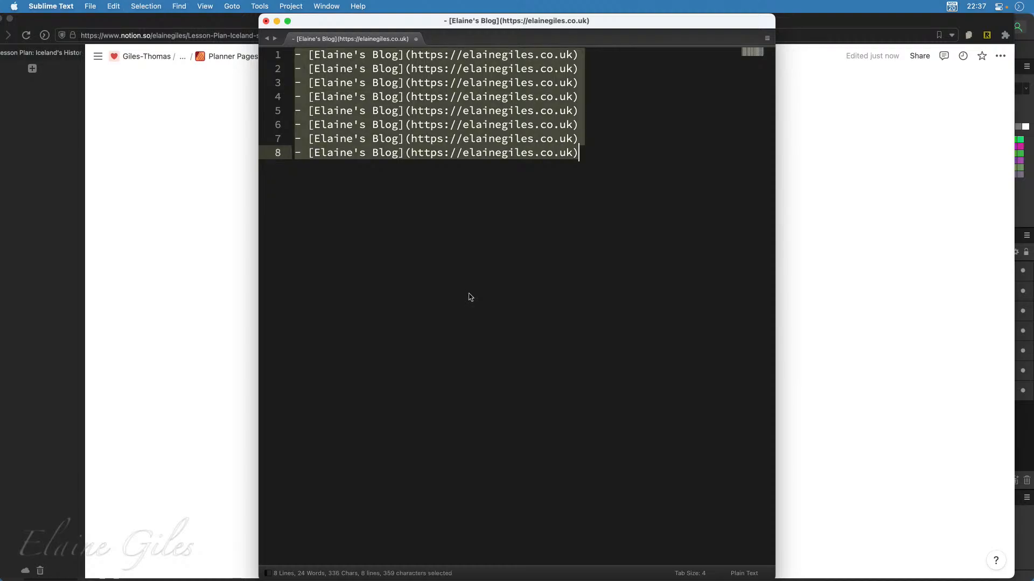
pyautogui.press('super+shift+l')
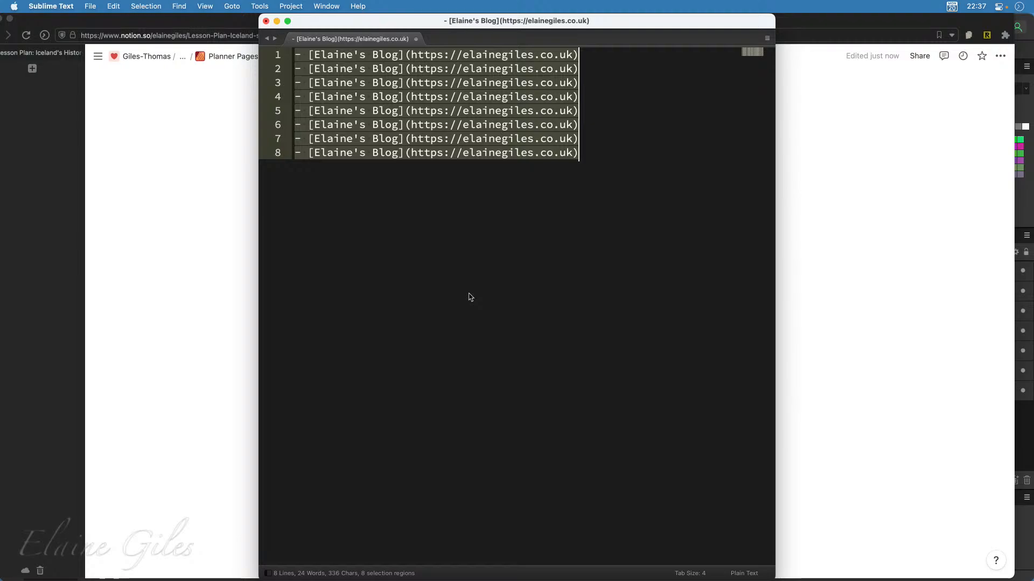
pyautogui.press('super+Left')
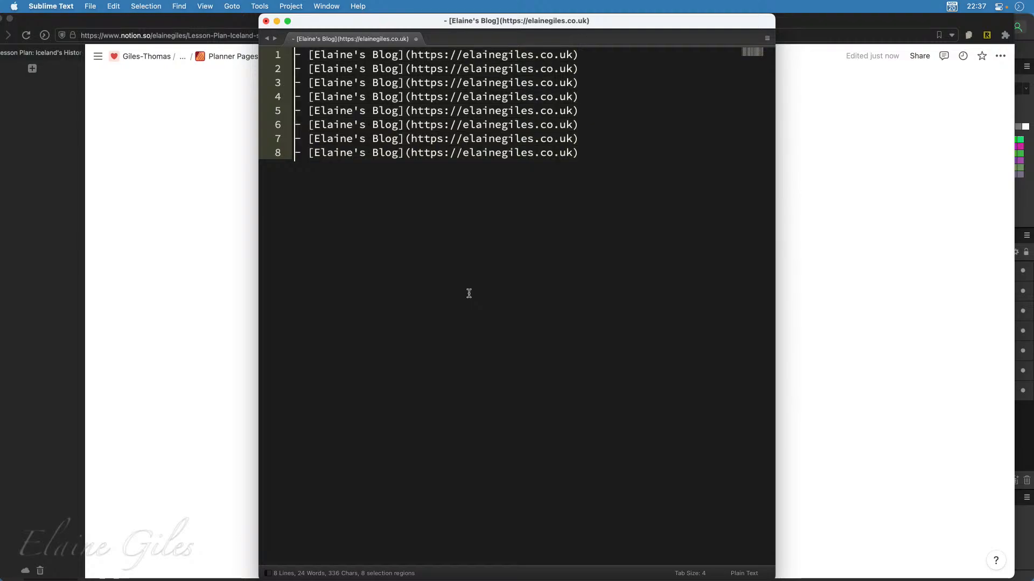
pyautogui.press('Delete')
pyautogui.press('Delete')
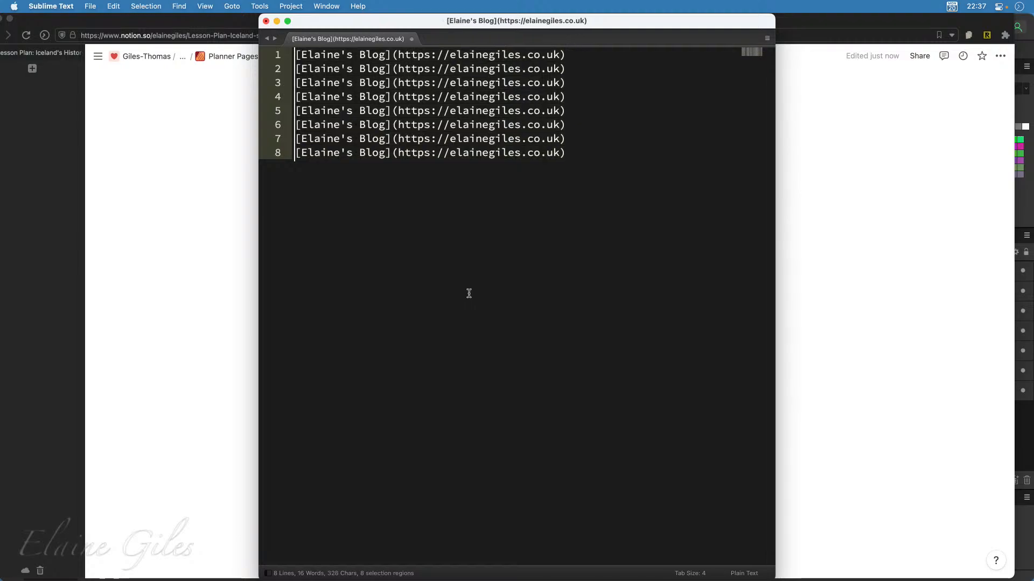
pyautogui.press('Delete')
pyautogui.press('Delete')
pyautogui.press('Delete')
pyautogui.press('Delete')
pyautogui.press('Delete')
pyautogui.press('Delete')
pyautogui.press('Delete')
pyautogui.press('Delete')
pyautogui.press('Delete')
pyautogui.press('Delete')
pyautogui.press('Delete')
pyautogui.press('Delete')
pyautogui.press('Delete')
pyautogui.press('Delete')
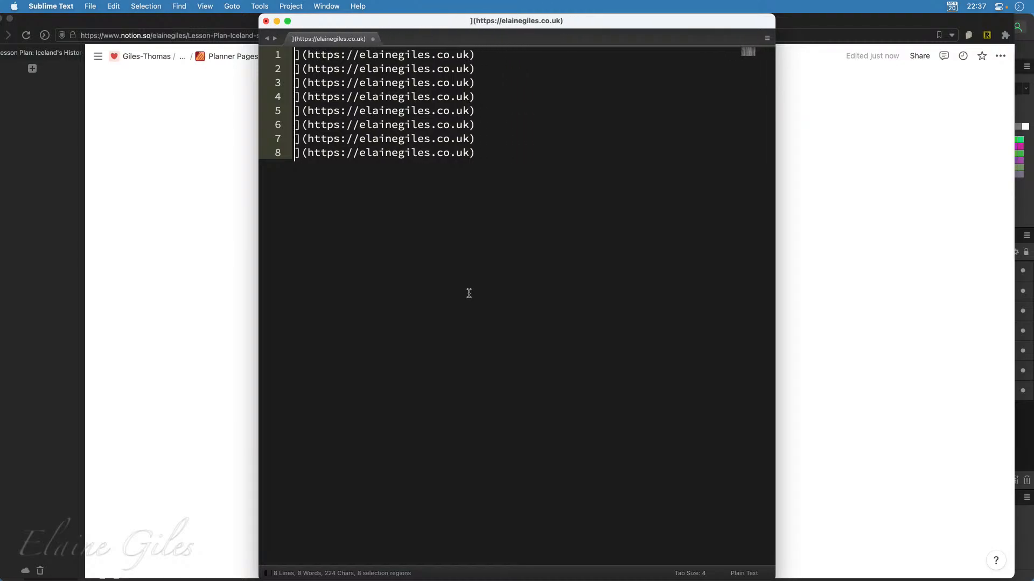
pyautogui.press('Delete')
pyautogui.press('Delete')
pyautogui.press('super+Right')
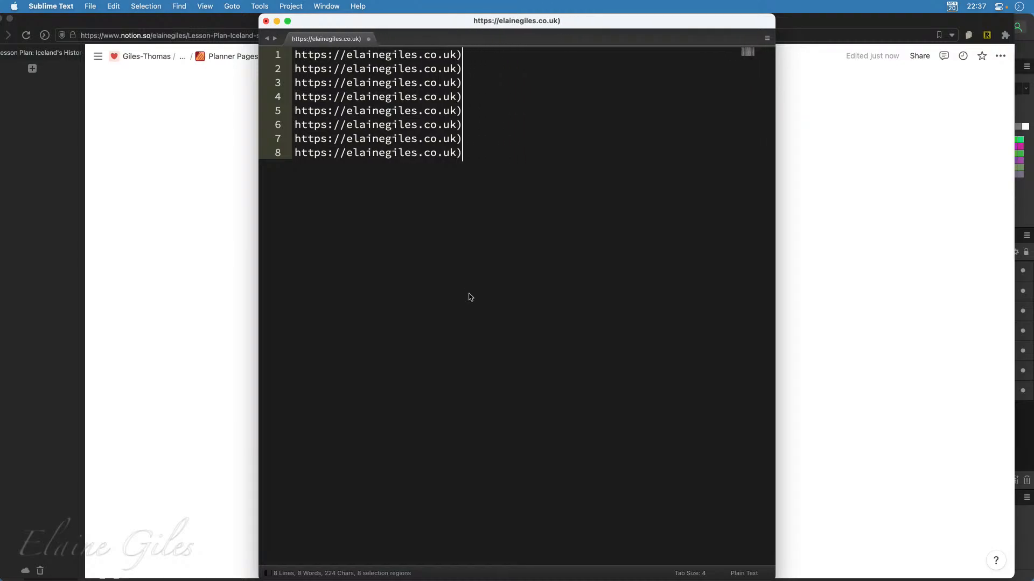
pyautogui.press('BackSpace')
pyautogui.press('Escape')
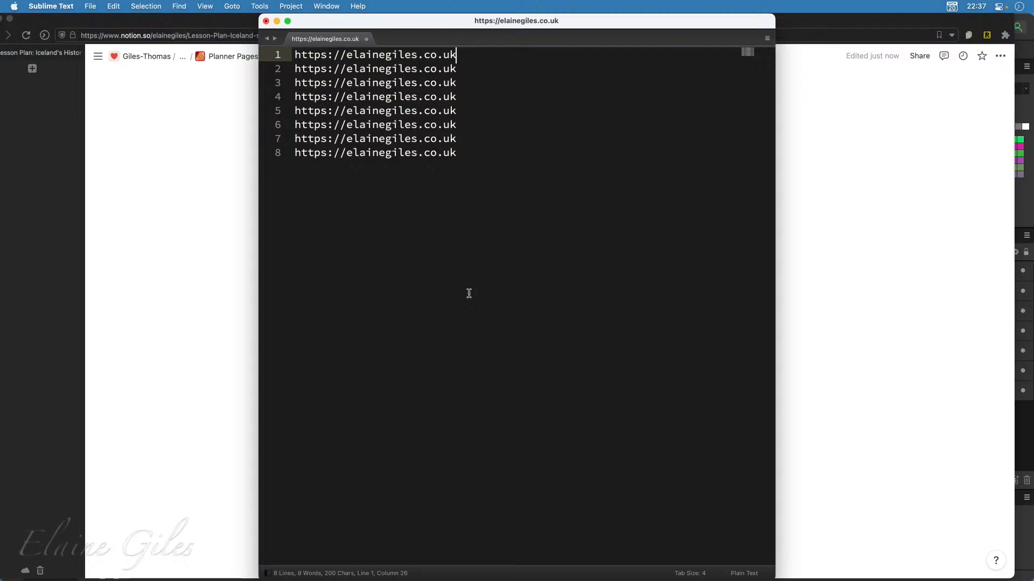
# Cut all the text from the document and switch to Affinity Publisher by clearing the editor and browser windows away
pyautogui.press('super+a')
pyautogui.press('super+x')
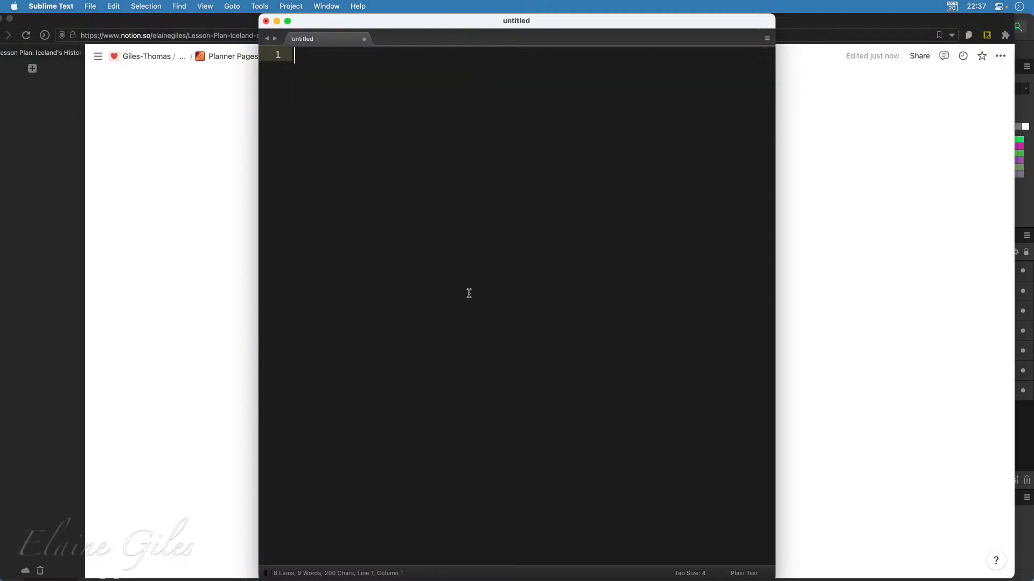
pyautogui.press('super+h')
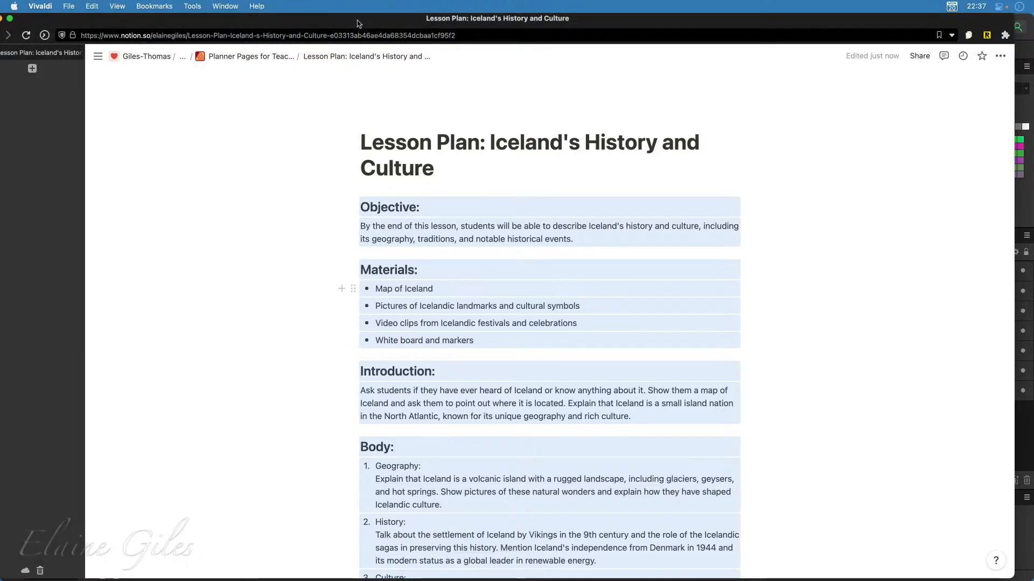
pyautogui.moveTo(359, 18); pyautogui.dragTo(993, 580)
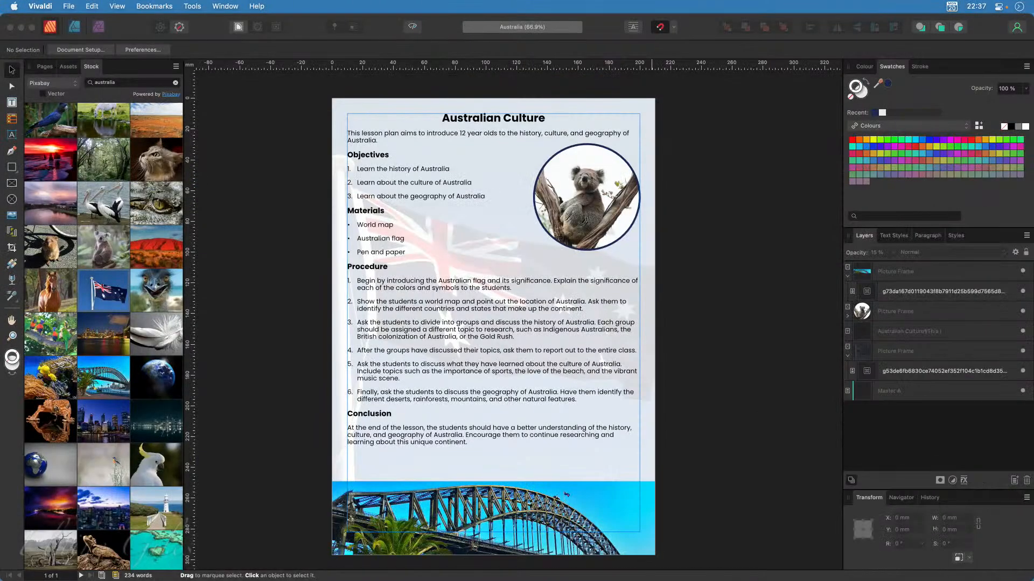
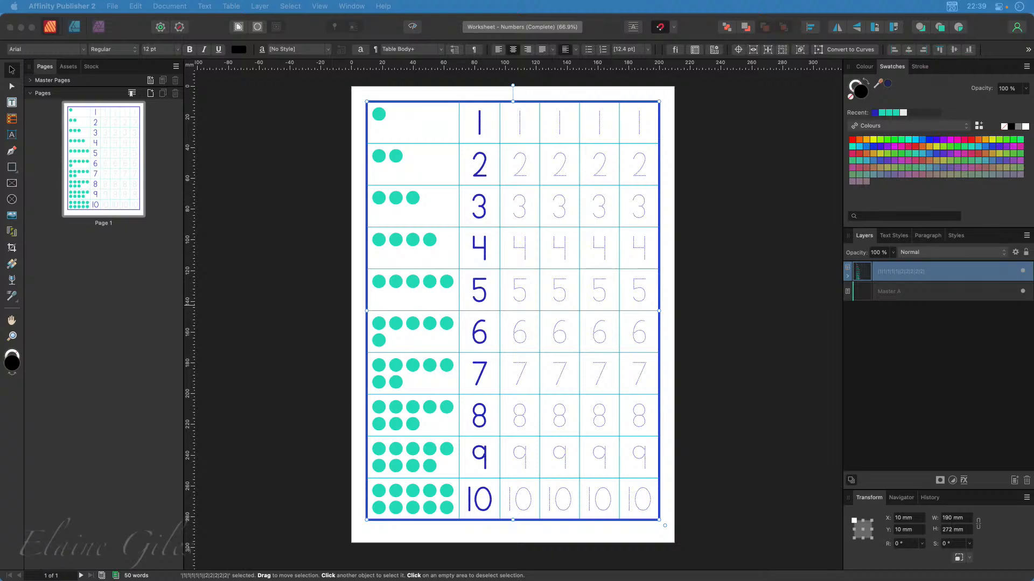
# Deselect the table in the numbers worksheet and create a new document from the A4 - 10mm Margins preset
pyautogui.click(225, 521)
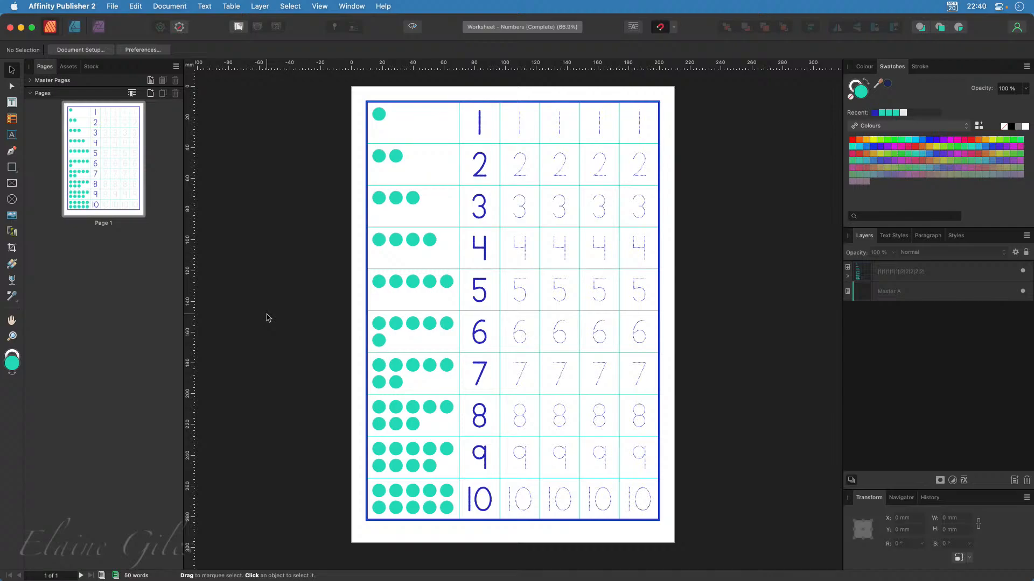
pyautogui.press('super+n')
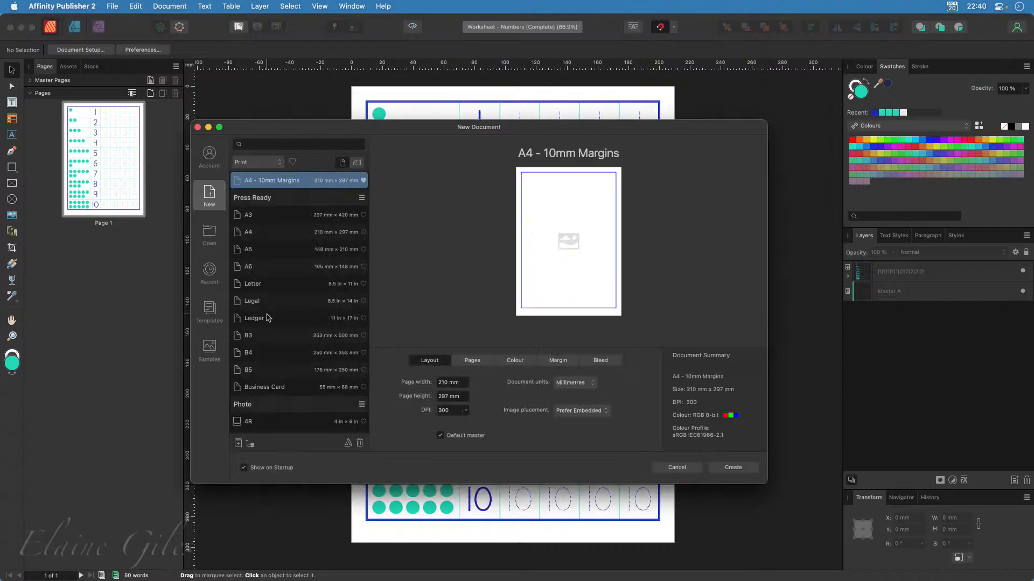
pyautogui.click(727, 469)
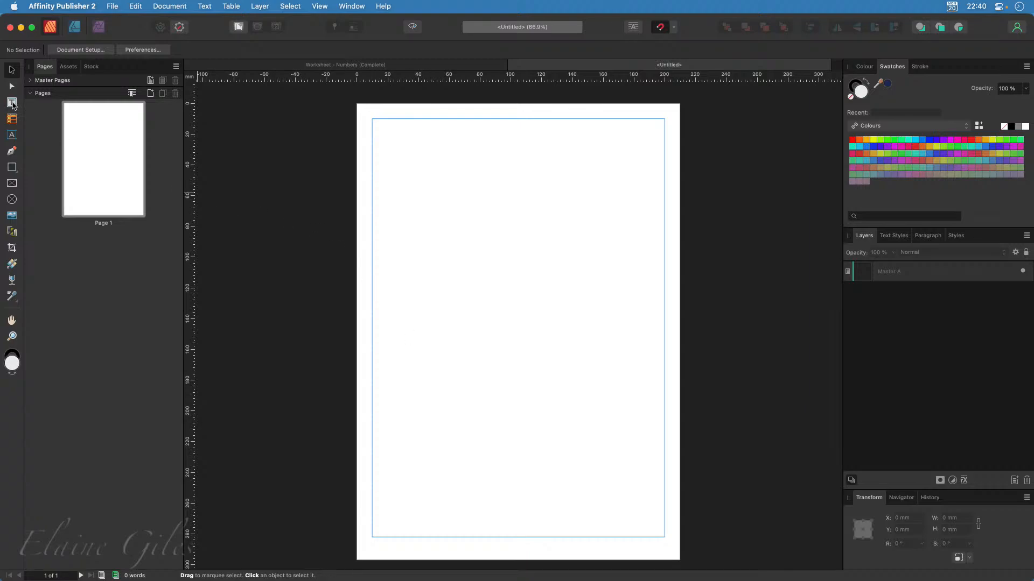
# Draw a table about 190 by 272 mm filling the page margins, and check the layout against the completed numbers worksheet
pyautogui.click(11, 120)
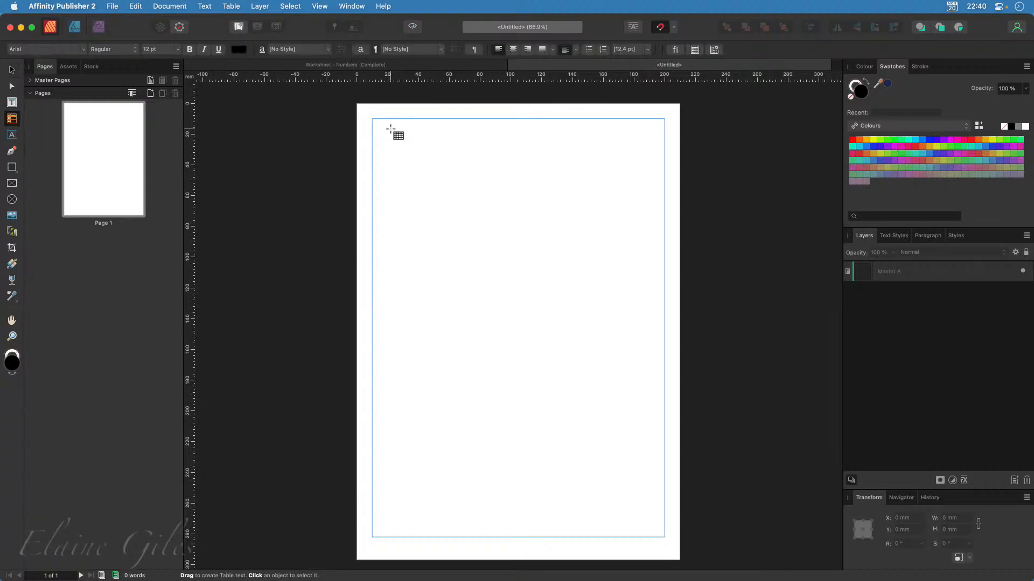
pyautogui.moveTo(375, 126); pyautogui.dragTo(664, 537)
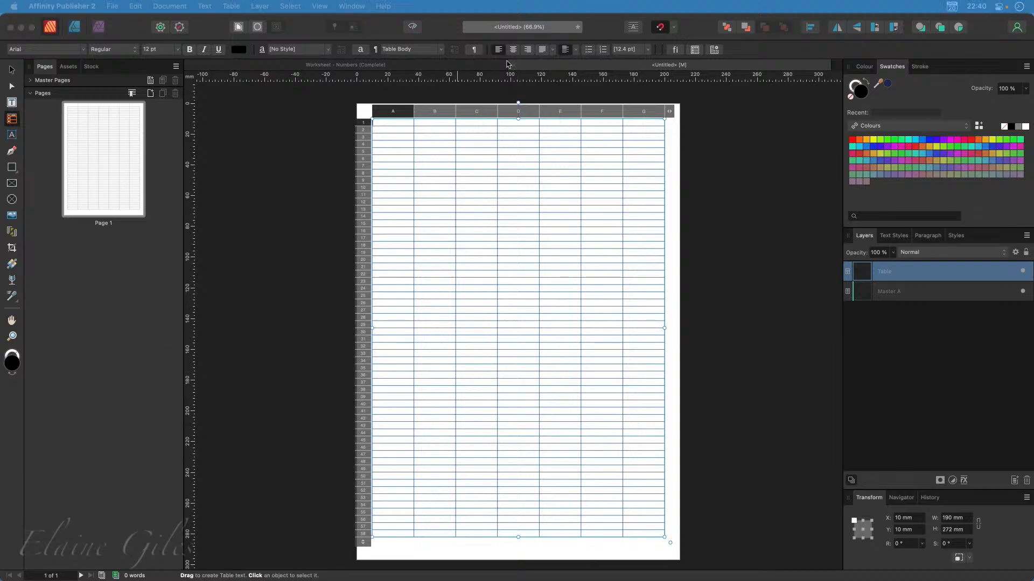
pyautogui.click(457, 66)
pyautogui.click(457, 66)
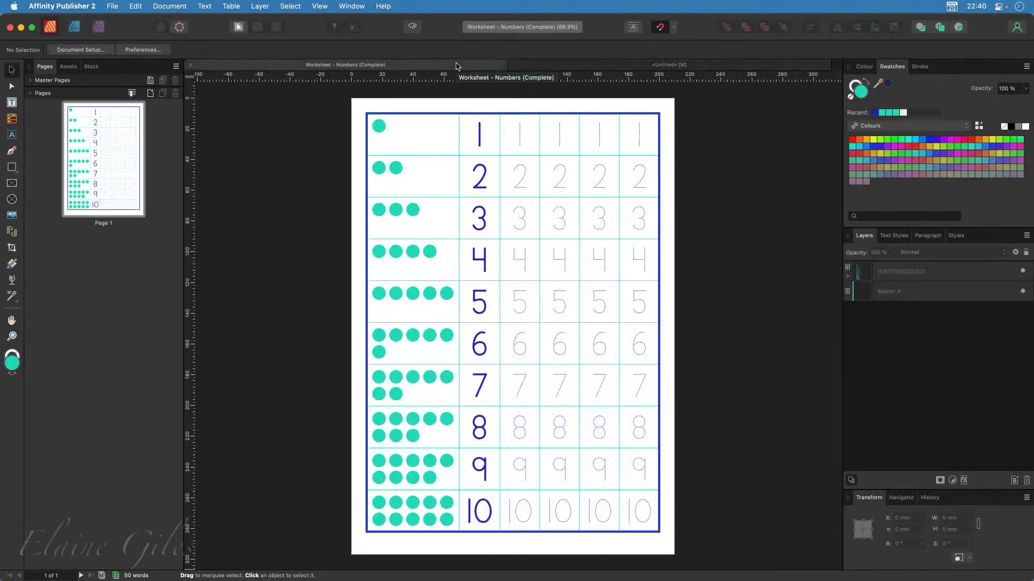
pyautogui.click(553, 67)
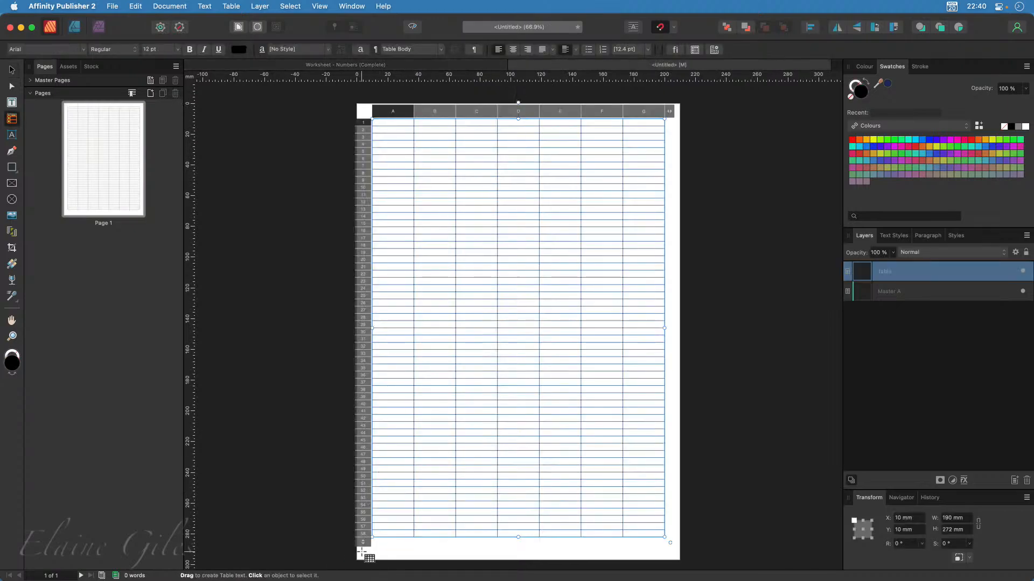
# Set the table to 10 rows and 6 columns
pyautogui.click(363, 542)
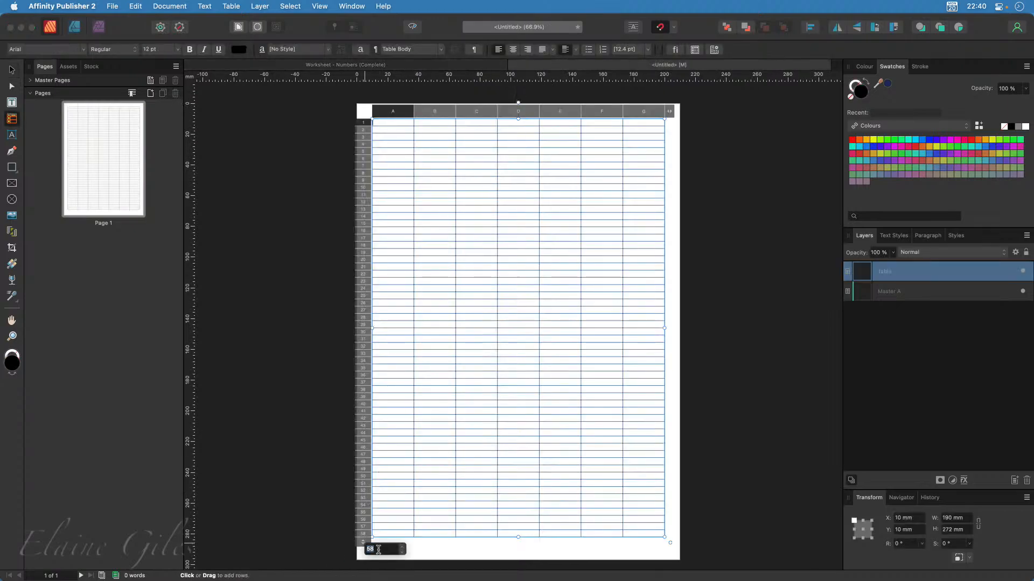
pyautogui.write('10')
pyautogui.press('Return')
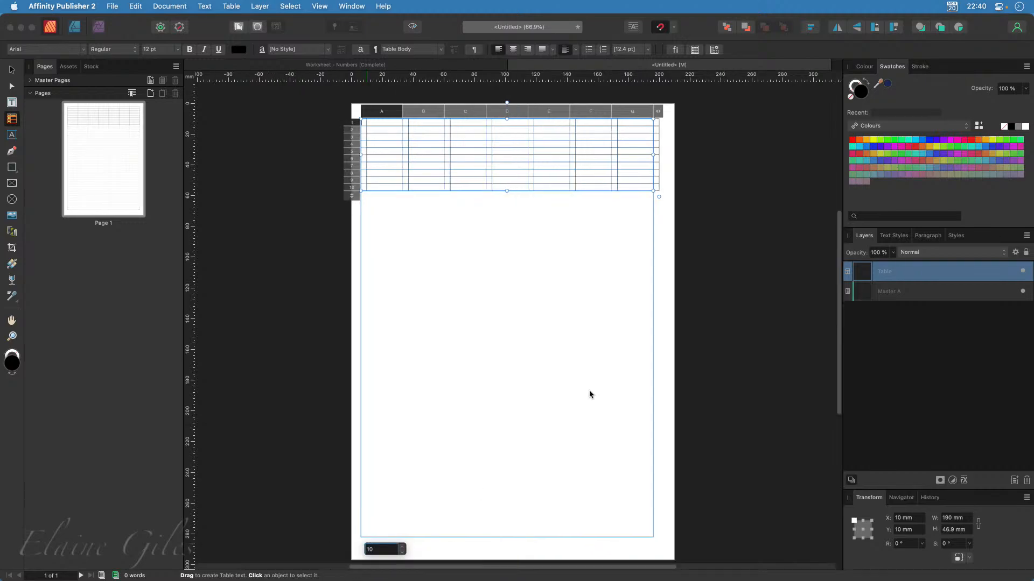
pyautogui.hscroll(2, 589, 393)
pyautogui.click(629, 111)
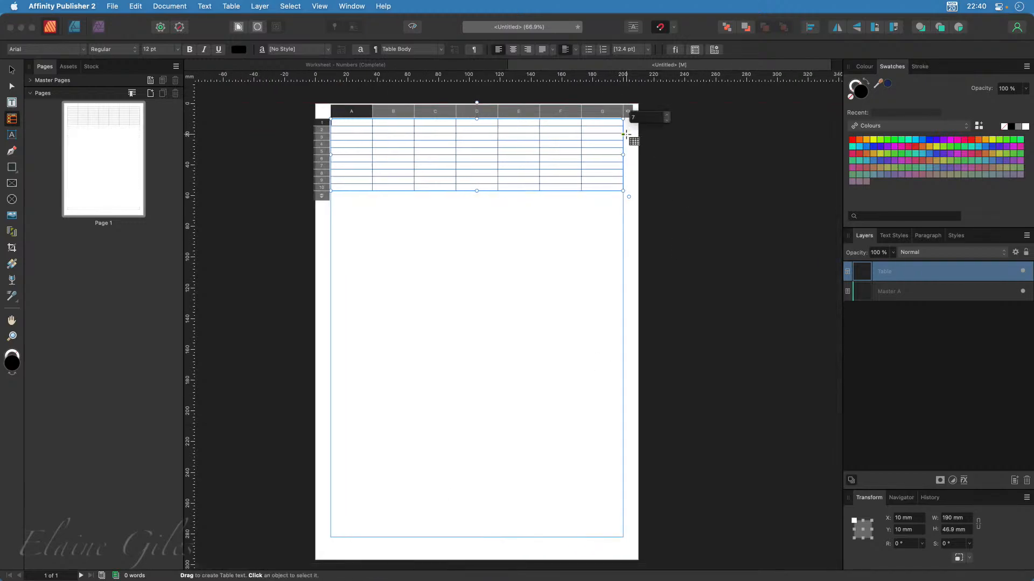
pyautogui.click(666, 121)
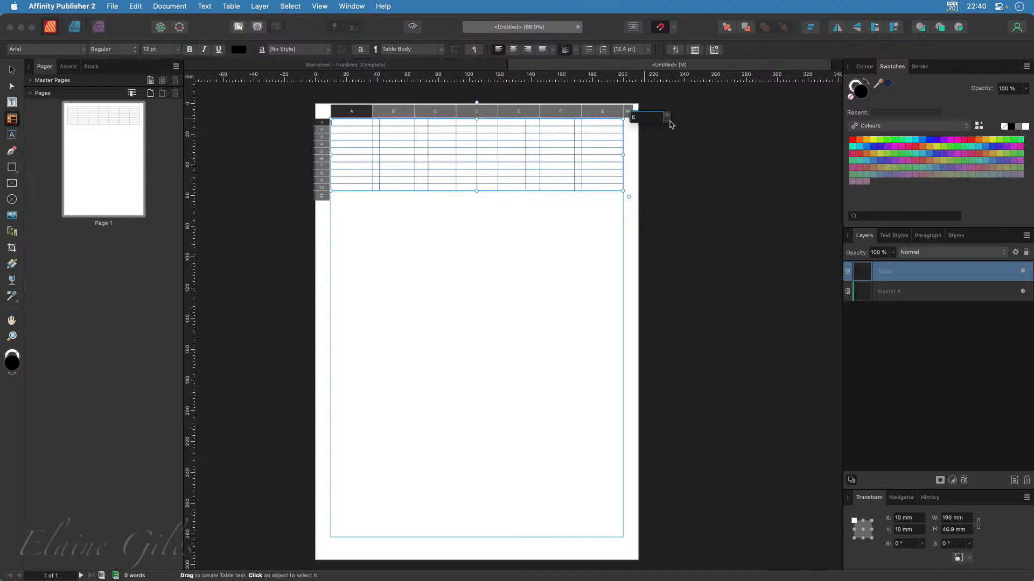
pyautogui.click(404, 240)
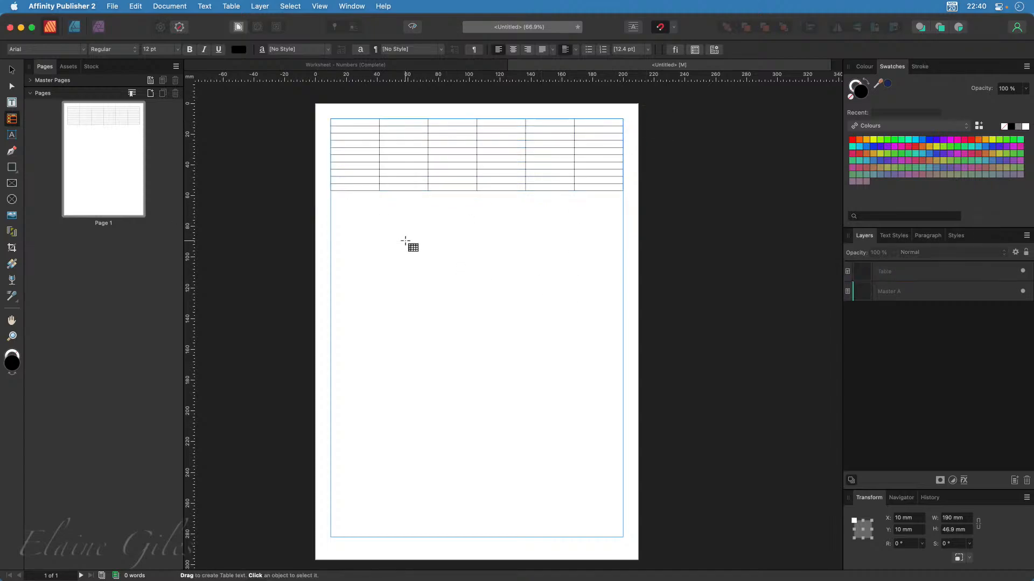
# Stretch the table down to the page's bottom margin so it is 272 mm high
pyautogui.press('v')
pyautogui.click(473, 192)
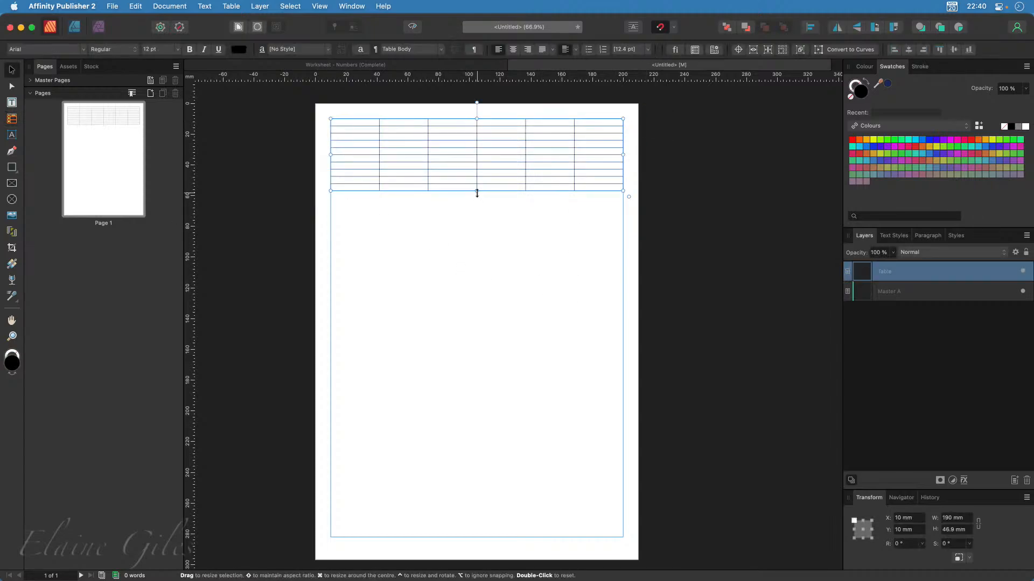
pyautogui.moveTo(477, 193); pyautogui.dragTo(418, 536)
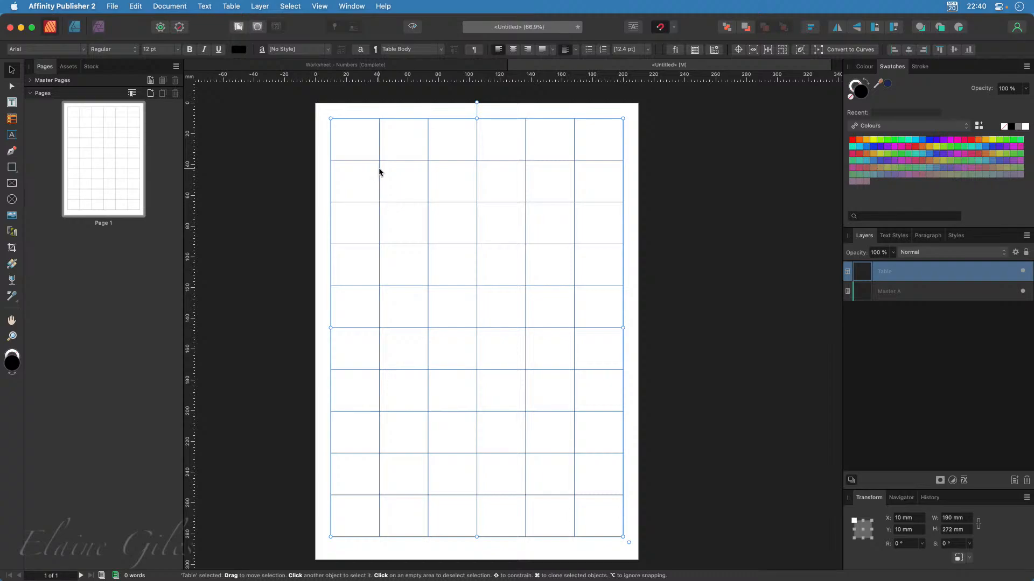
# Set the width of the table's column A to 60 mm
pyautogui.doubleClick(356, 132)
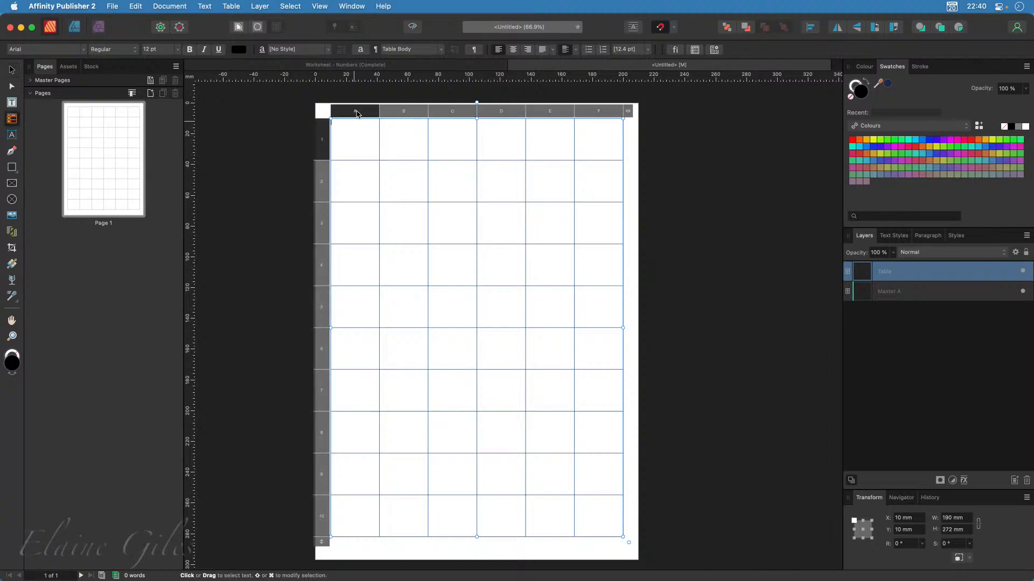
pyautogui.click(357, 112)
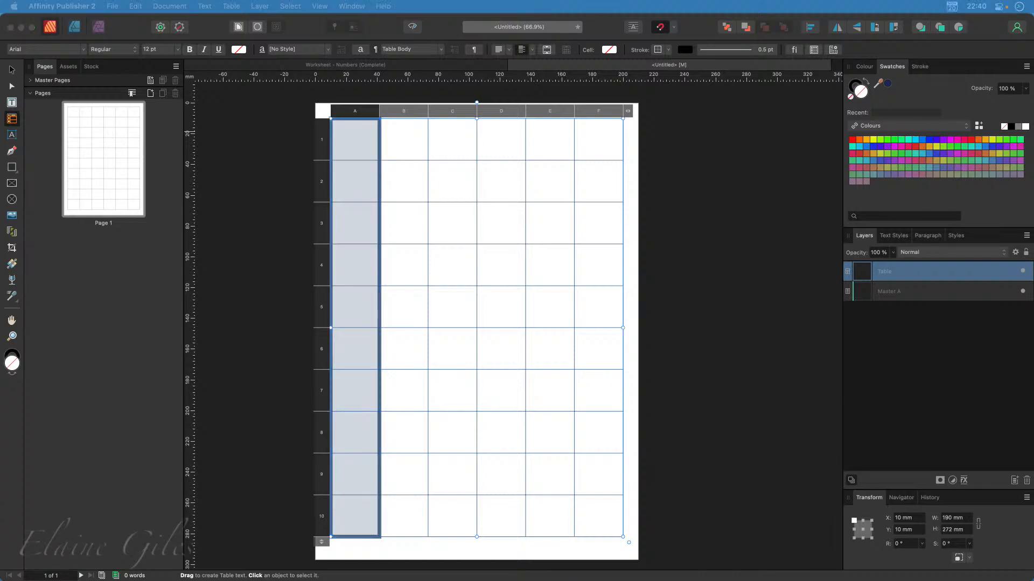
pyautogui.moveTo(58, 198); pyautogui.dragTo(0, 129)
pyautogui.moveTo(6, 209); pyautogui.dragTo(232, 90)
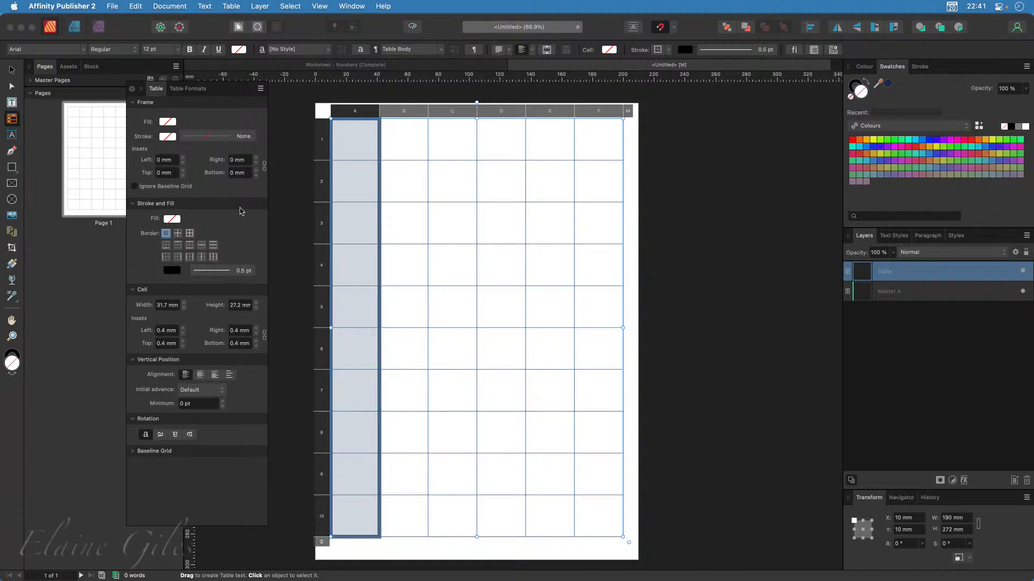
pyautogui.click(167, 305)
pyautogui.write('60')
pyautogui.press('Return')
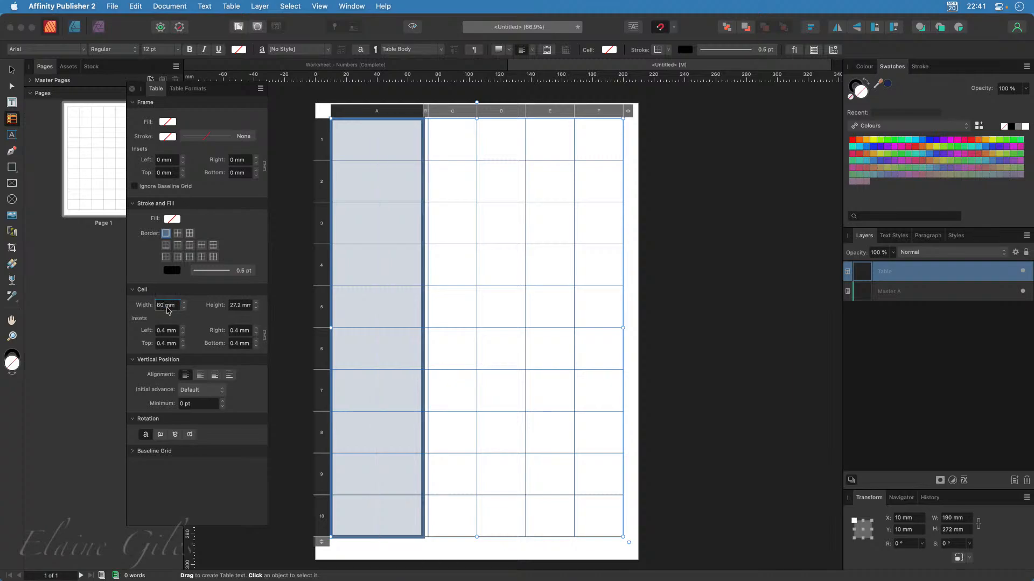
# Widen the narrow column B, and distribute columns B to F evenly
pyautogui.click(426, 114)
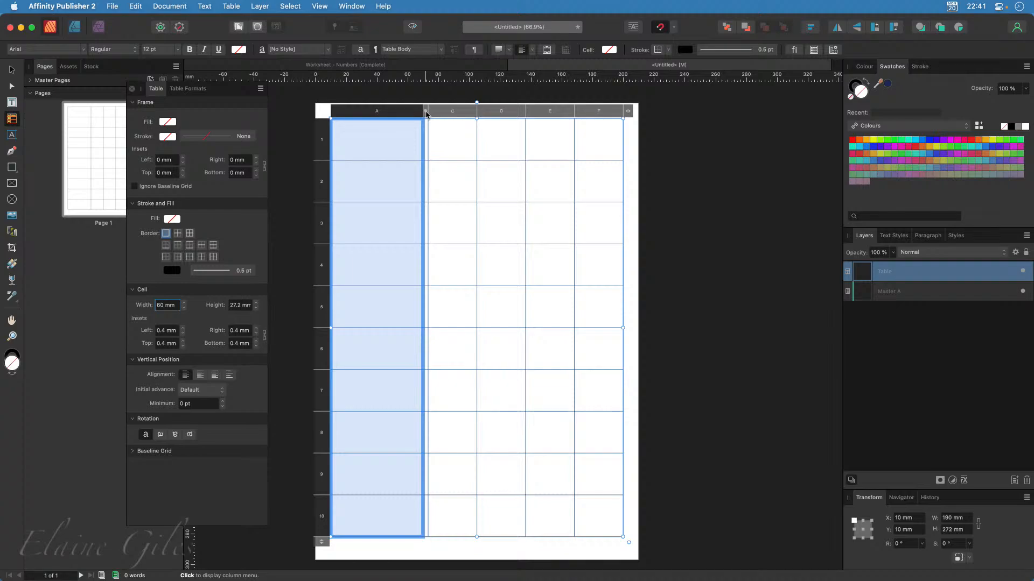
pyautogui.click(426, 114)
pyautogui.click(548, 117)
pyautogui.moveTo(429, 111); pyautogui.dragTo(447, 111)
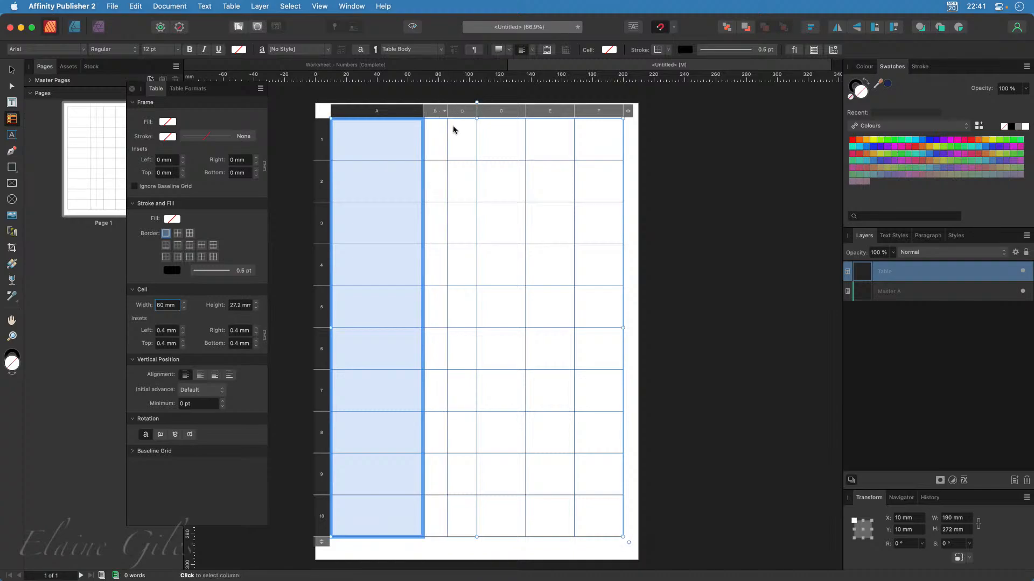
pyautogui.click(435, 111)
pyautogui.keyDown('shift'); pyautogui.click(606, 113); pyautogui.keyUp('shift')
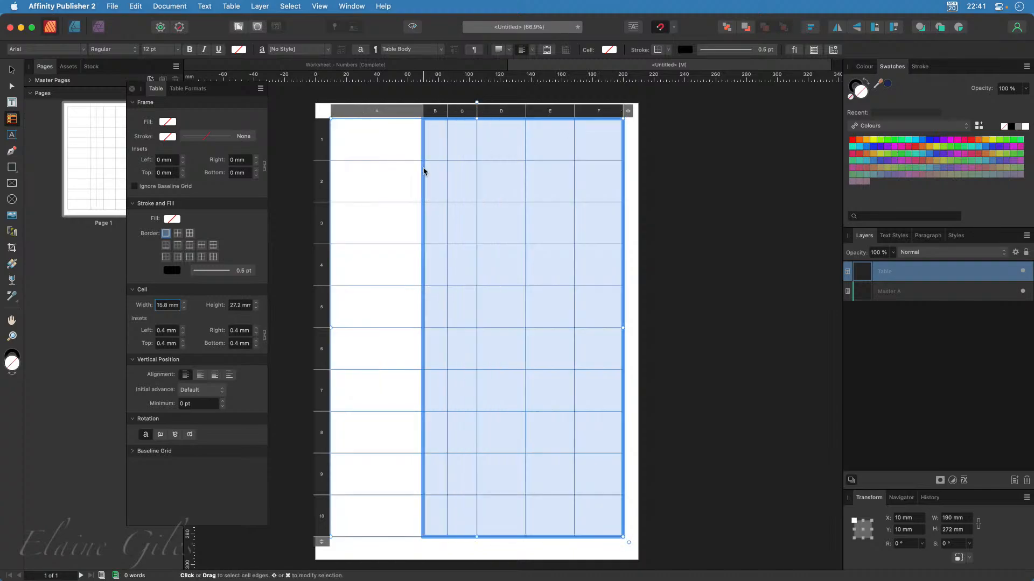
pyautogui.rightClick(596, 113)
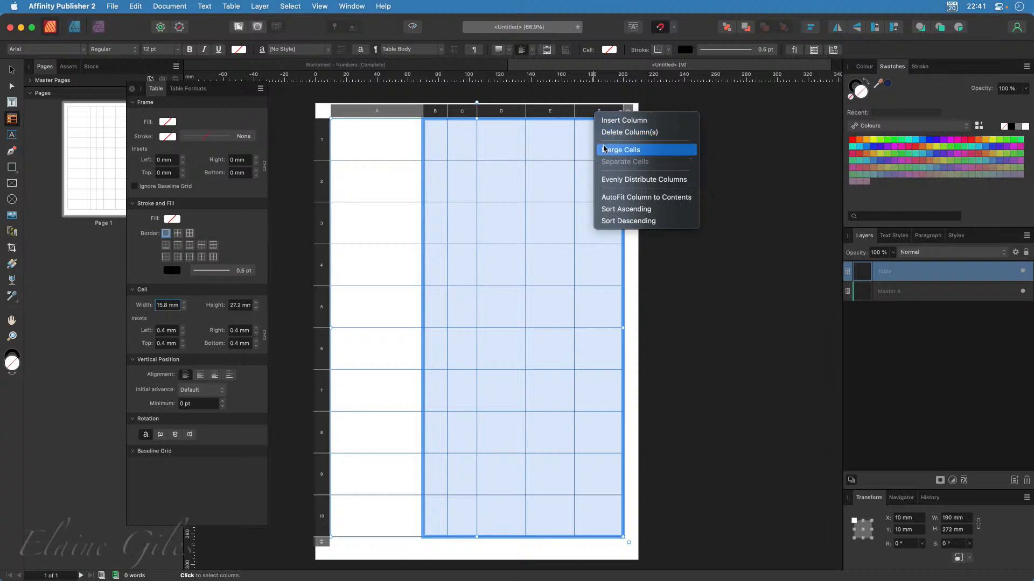
pyautogui.click(614, 179)
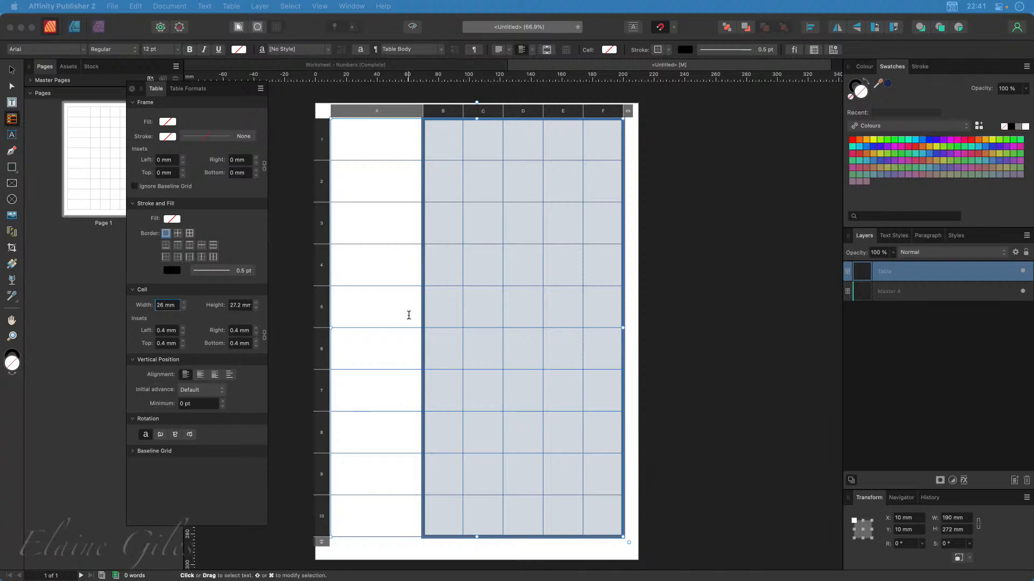
# Centre the contents of all table cells both horizontally and vertically
pyautogui.click(370, 137)
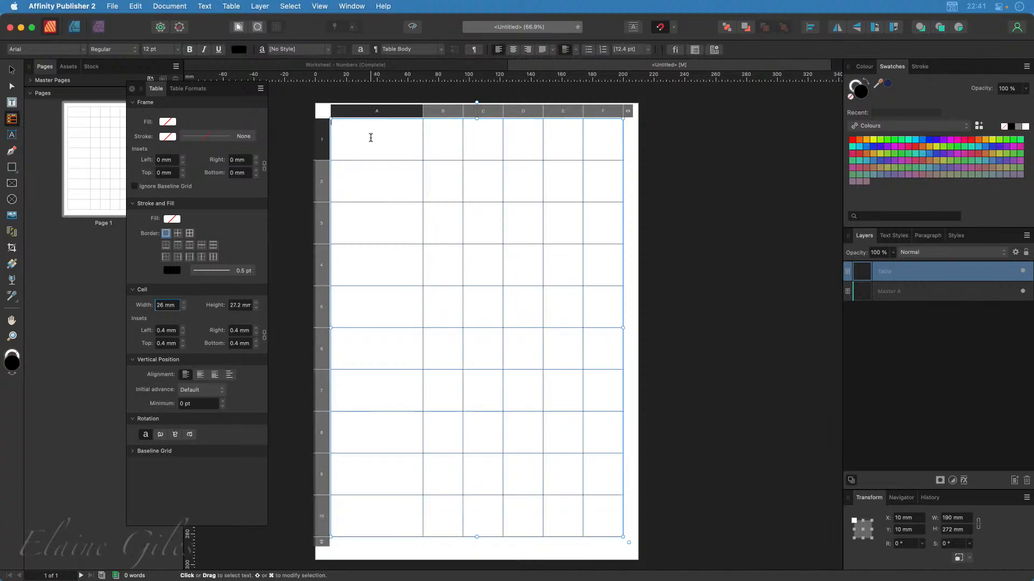
pyautogui.moveTo(373, 136); pyautogui.dragTo(598, 509)
pyautogui.click(508, 50)
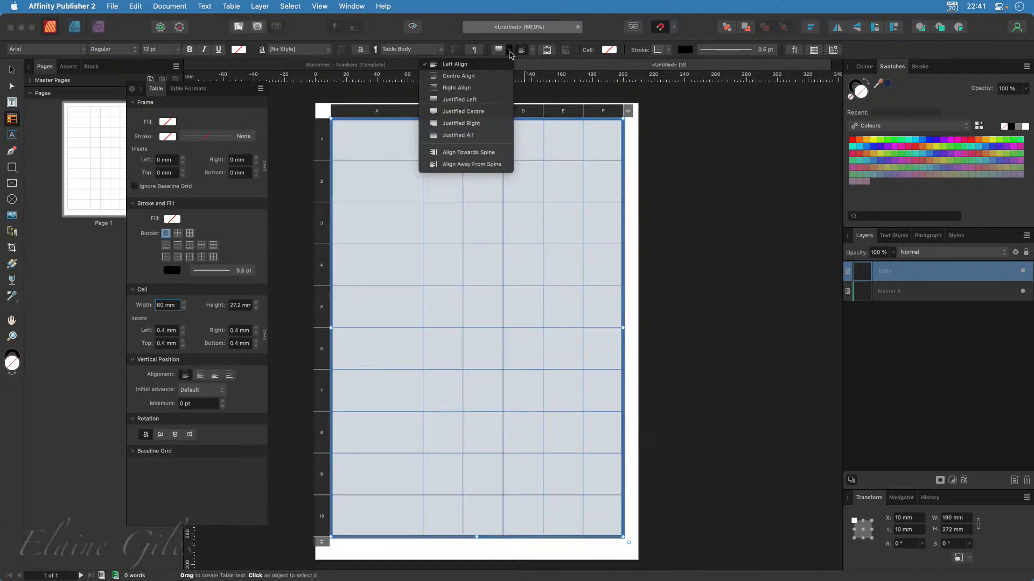
pyautogui.click(458, 75)
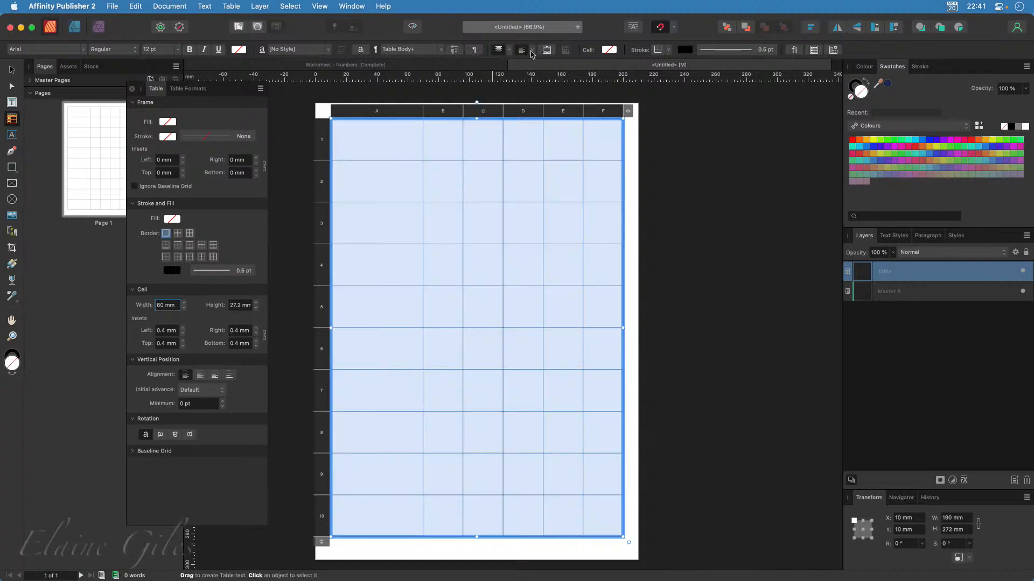
pyautogui.click(532, 50)
pyautogui.click(501, 76)
pyautogui.click(12, 70)
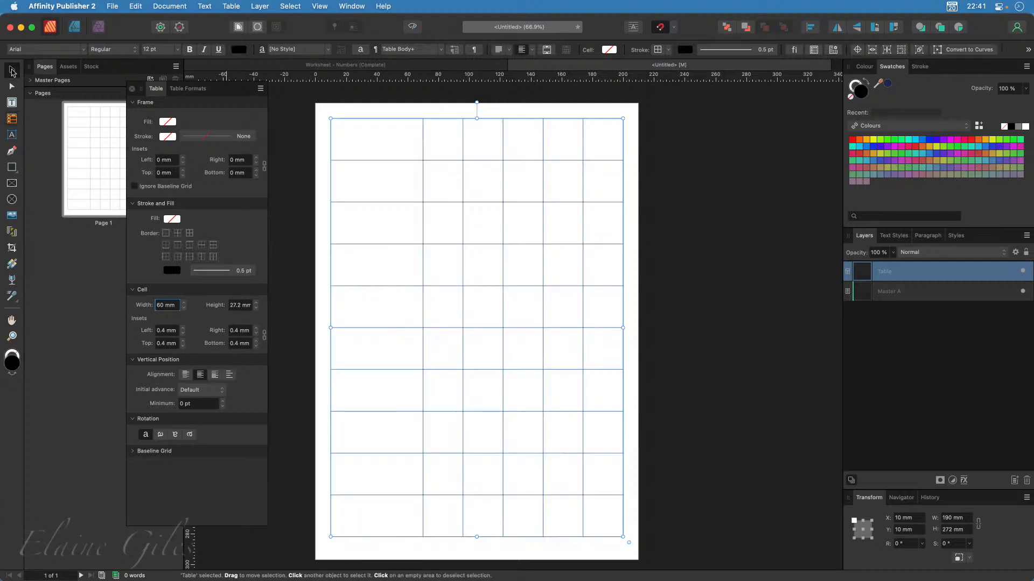
# Enter 1 in columns B to F of the table's first row
pyautogui.click(445, 144)
pyautogui.doubleClick(445, 144)
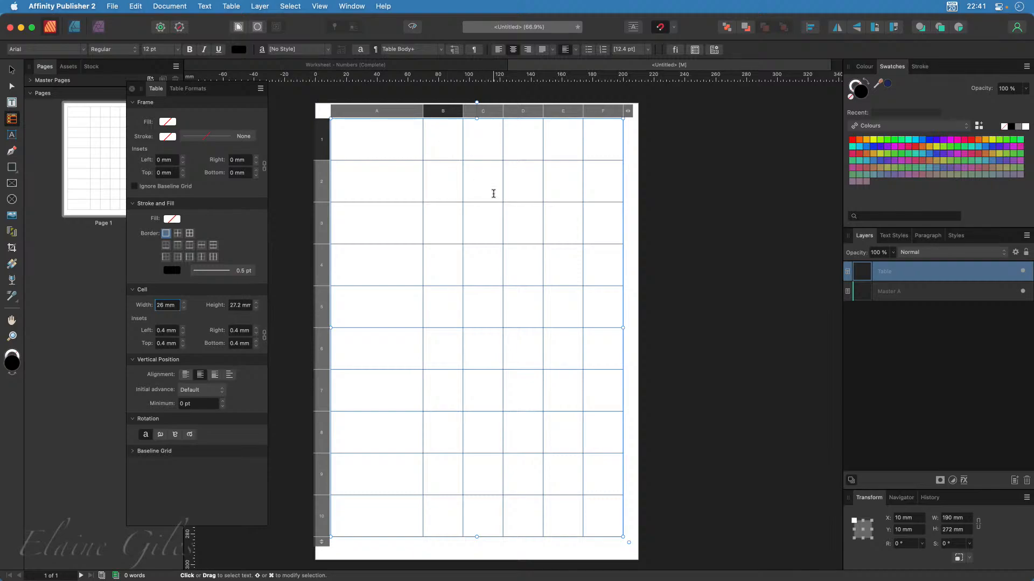
pyautogui.write('1')
pyautogui.click(484, 134)
pyautogui.write('1')
pyautogui.click(520, 141)
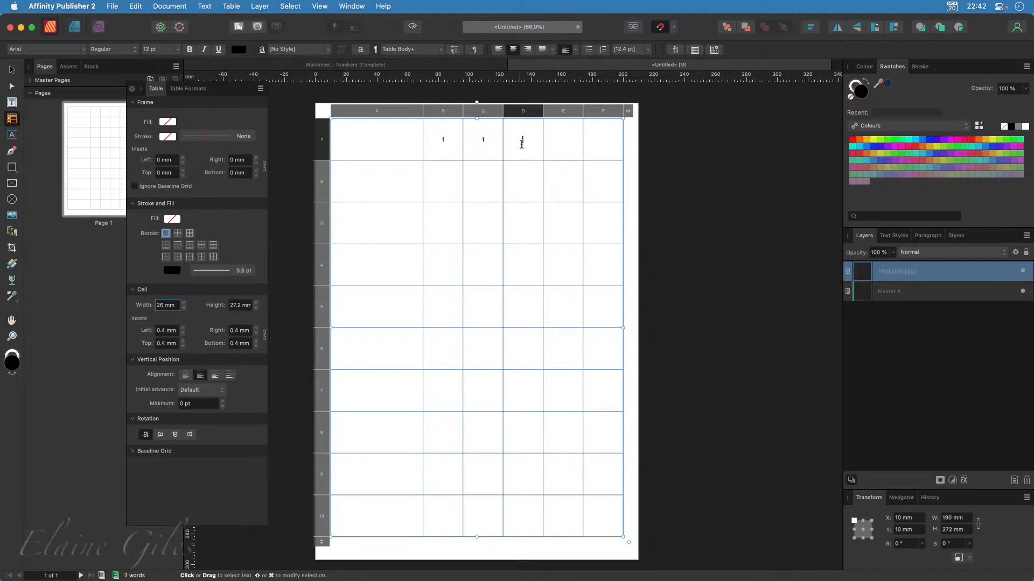
pyautogui.write('1')
pyautogui.click(568, 144)
pyautogui.write('1')
pyautogui.click(598, 138)
pyautogui.write('1')
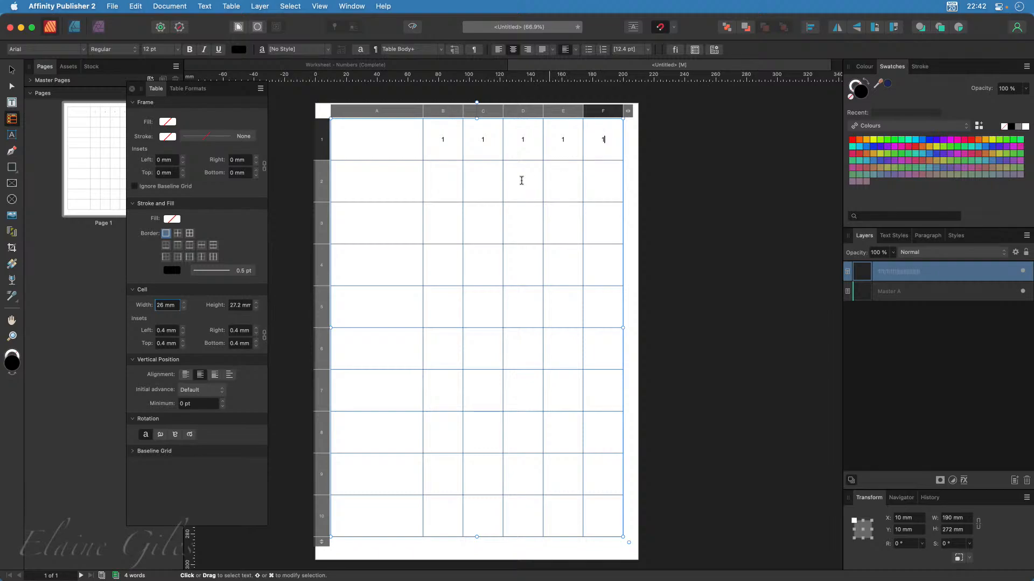
# Enter 2 in column B and 3 in columns C to E of the table's second row
pyautogui.click(439, 186)
pyautogui.write('2')
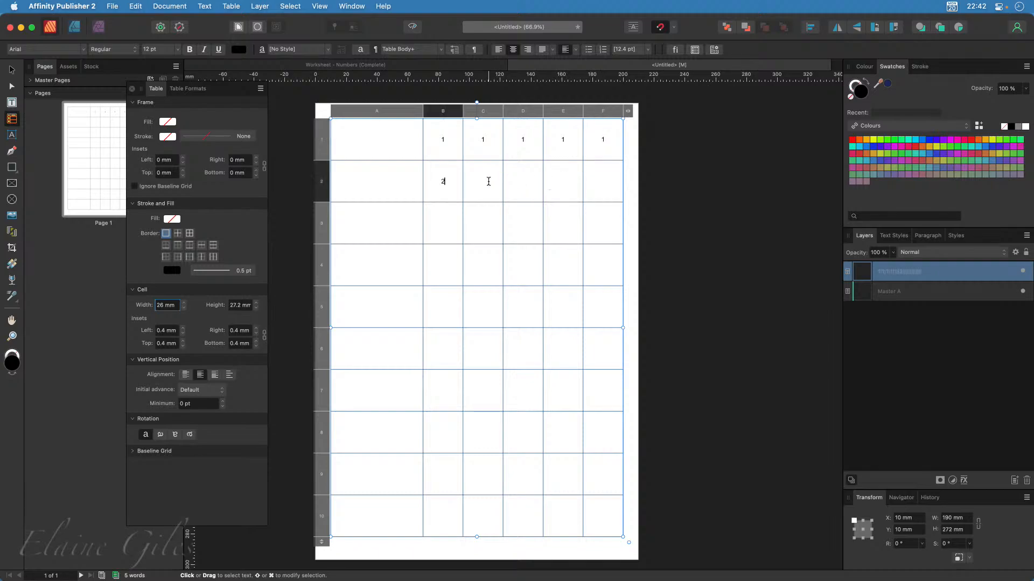
pyautogui.click(488, 181)
pyautogui.write('3')
pyautogui.click(520, 181)
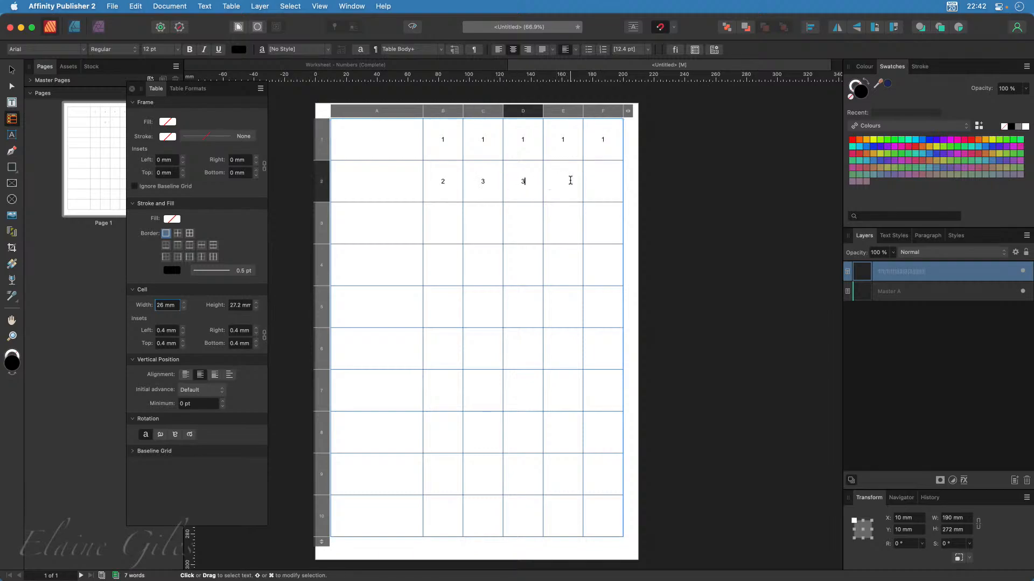
pyautogui.click(570, 180)
pyautogui.write('3')
pyautogui.click(603, 179)
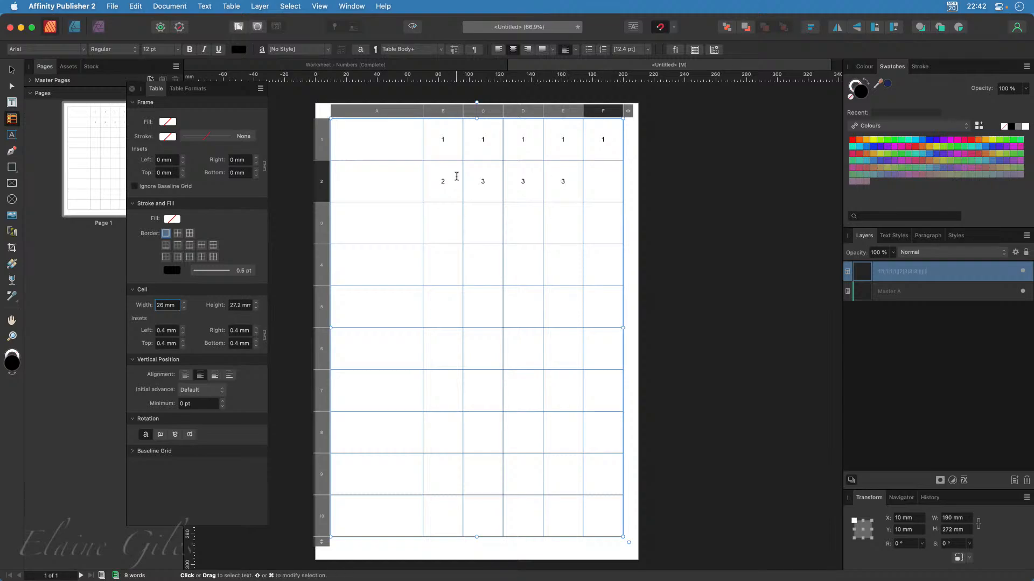
# Try to enter 2 in columns C to F of the second row at once, and restore the table's opacity to 100%
pyautogui.keyDown('shift'); pyautogui.click(478, 182); pyautogui.keyUp('shift')
pyautogui.press('2')
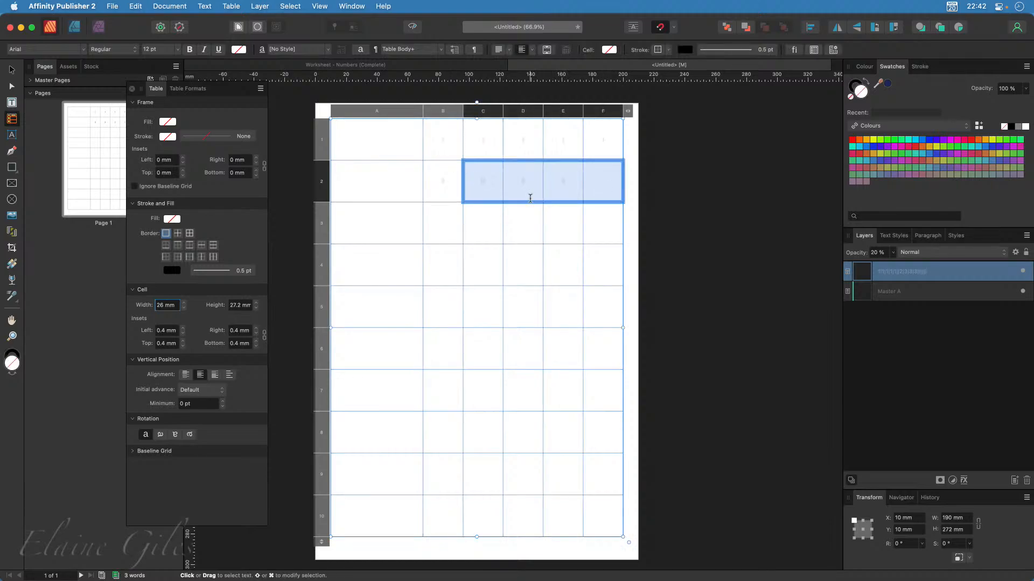
pyautogui.click(468, 179)
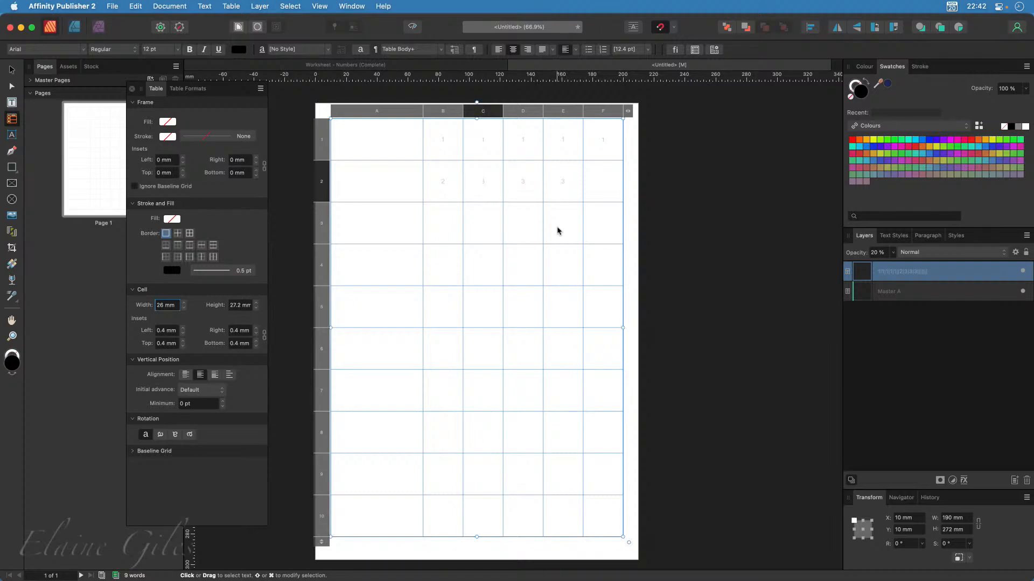
pyautogui.click(892, 253)
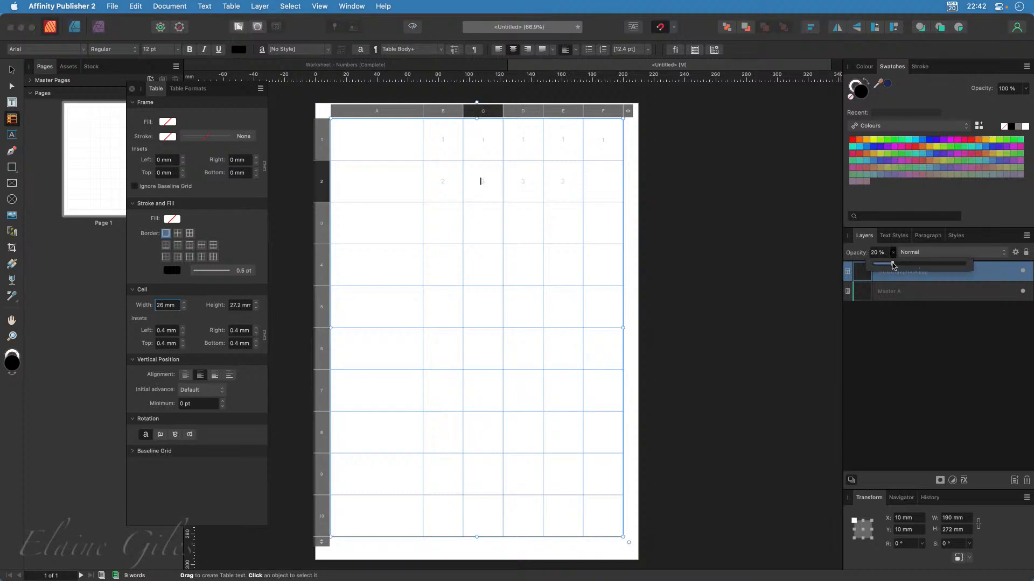
pyautogui.moveTo(893, 264); pyautogui.dragTo(964, 264)
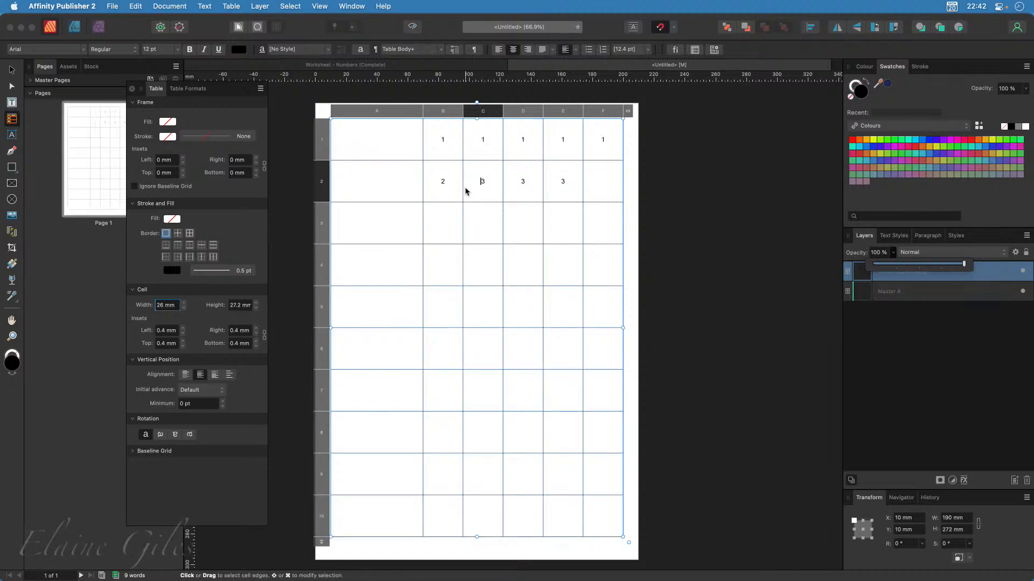
# Enter 2 in columns C to F of the table's second row, replacing the 3s, and deselect the table
pyautogui.click(483, 181)
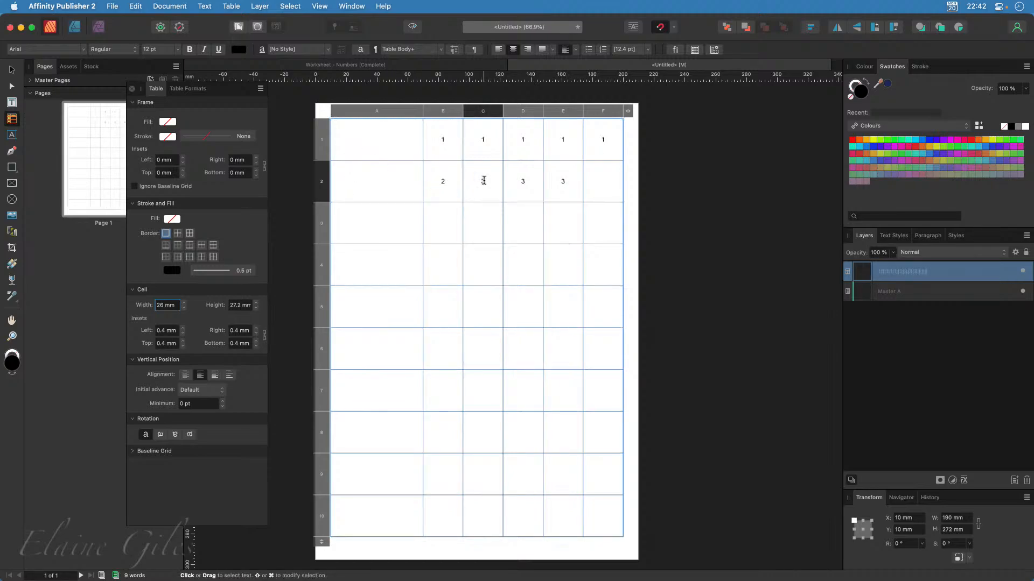
pyautogui.click(523, 180)
pyautogui.write('2')
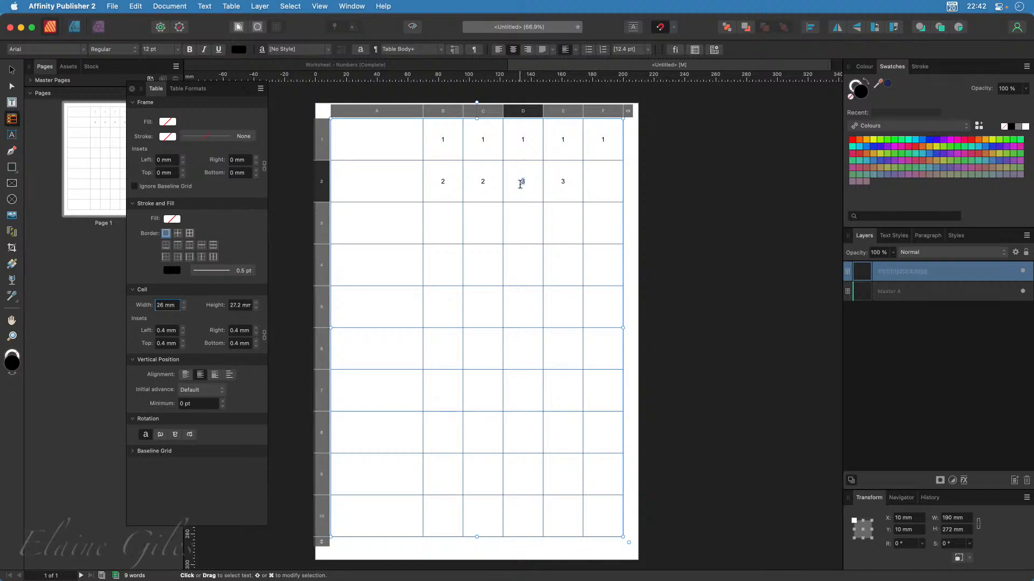
pyautogui.click(562, 181)
pyautogui.write('2')
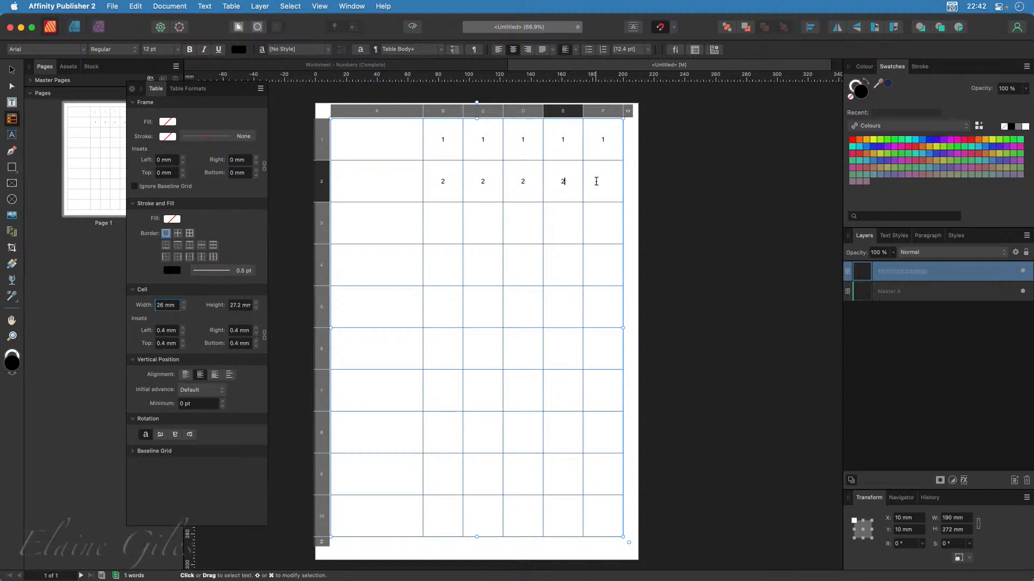
pyautogui.click(598, 181)
pyautogui.write('2')
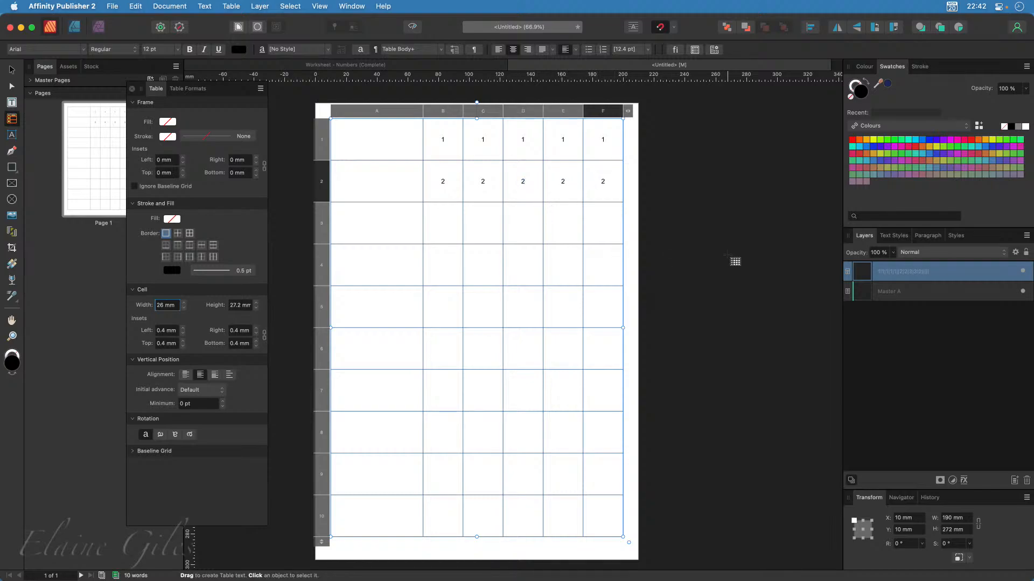
pyautogui.click(735, 261)
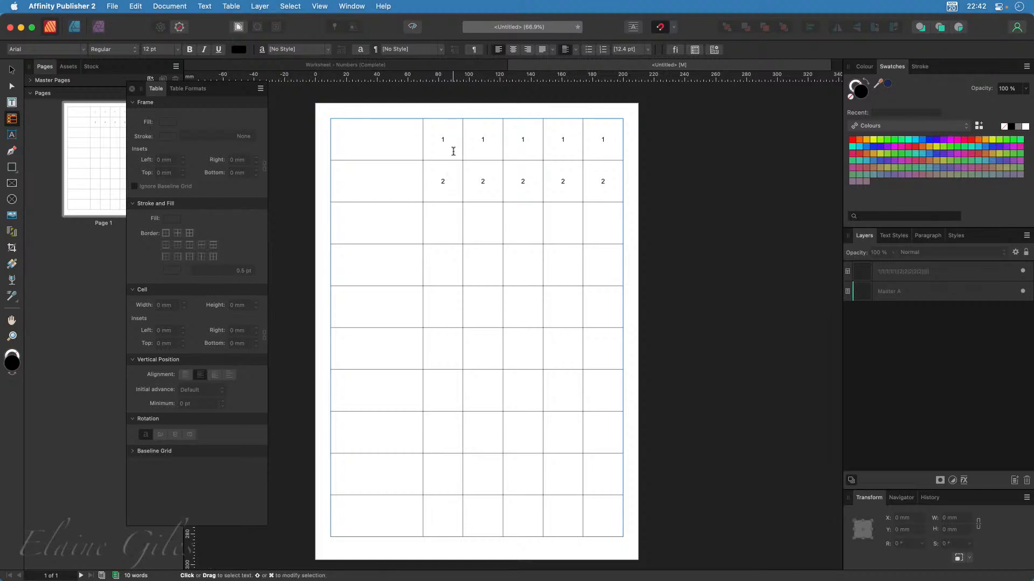
# Enter the numbers 3 to 10 in column B, one per row, in rows 3 to 10 of the table
pyautogui.click(445, 225)
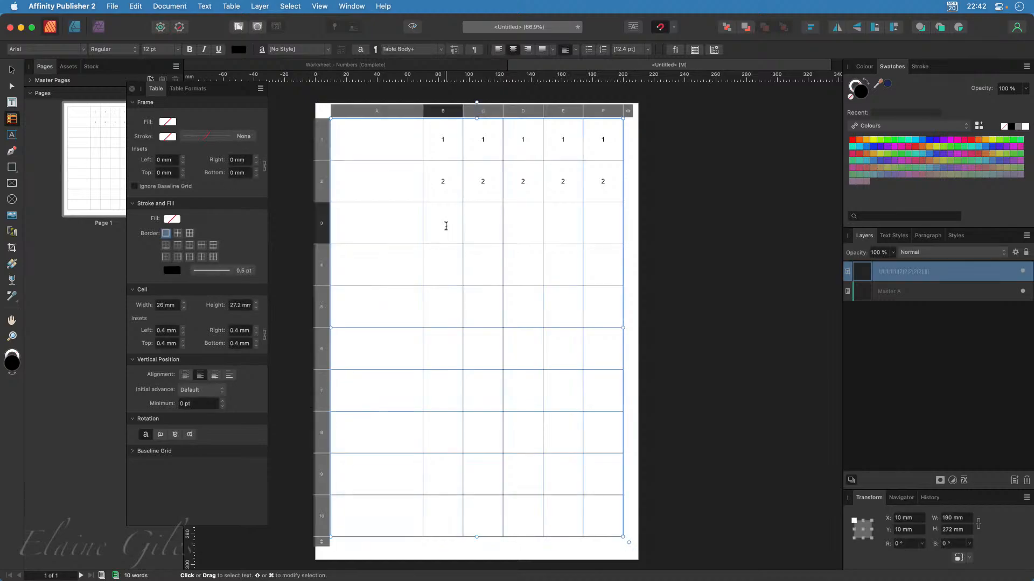
pyautogui.write('3')
pyautogui.click(451, 261)
pyautogui.write('4')
pyautogui.click(444, 326)
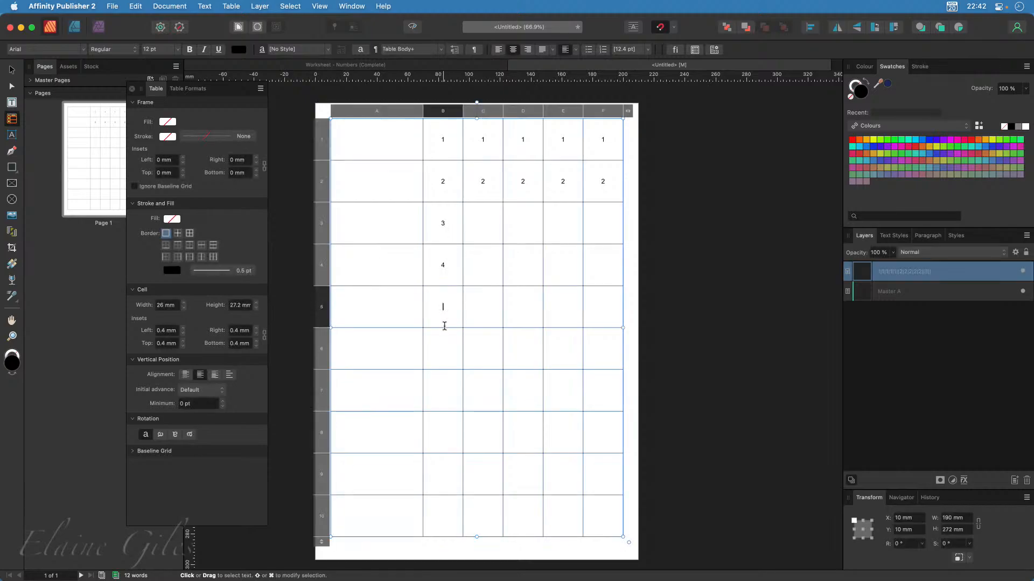
pyautogui.write('5')
pyautogui.click(459, 366)
pyautogui.write('6')
pyautogui.click(449, 388)
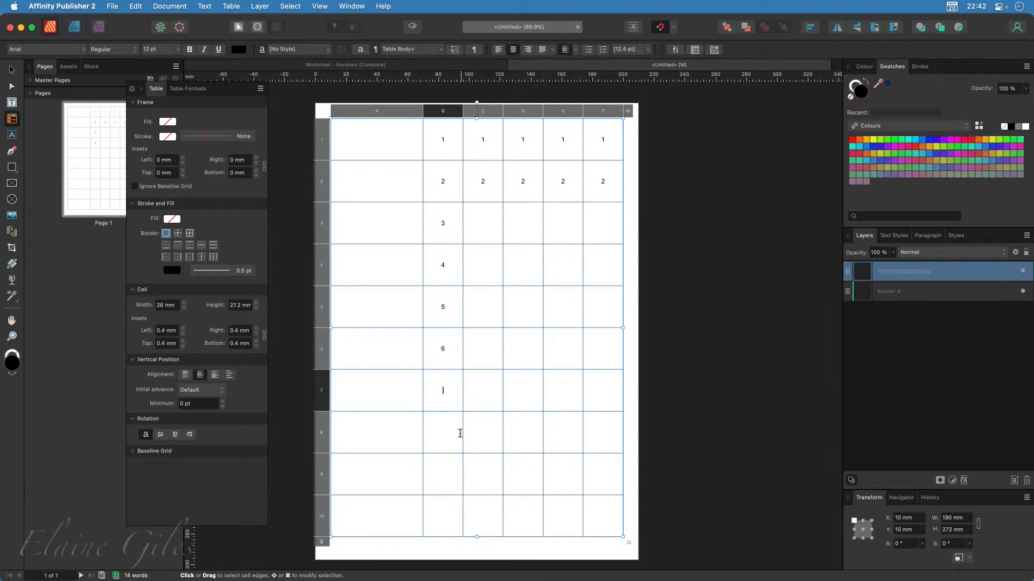
pyautogui.write('7')
pyautogui.click(443, 435)
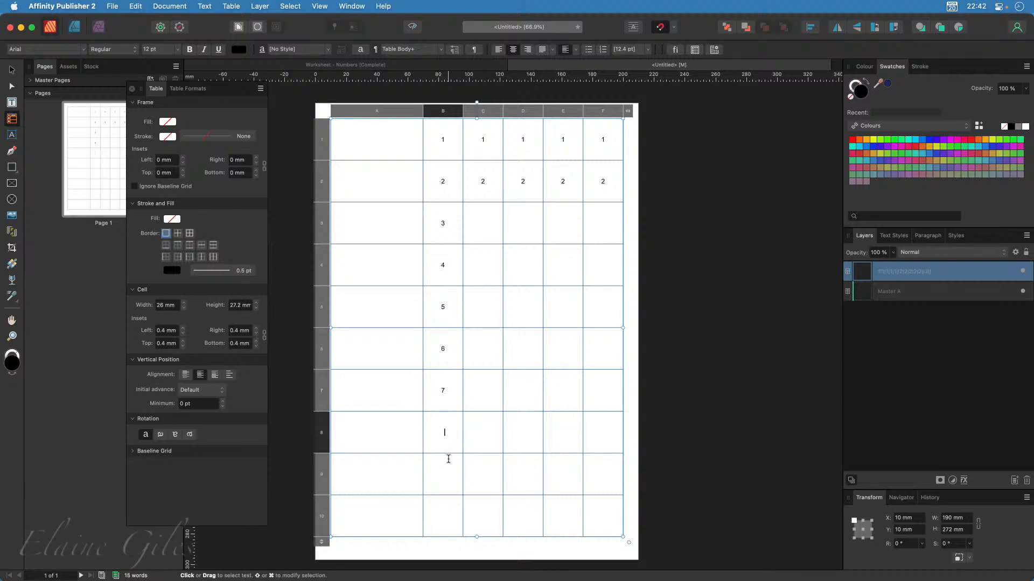
pyautogui.write('8')
pyautogui.click(448, 459)
pyautogui.write('9')
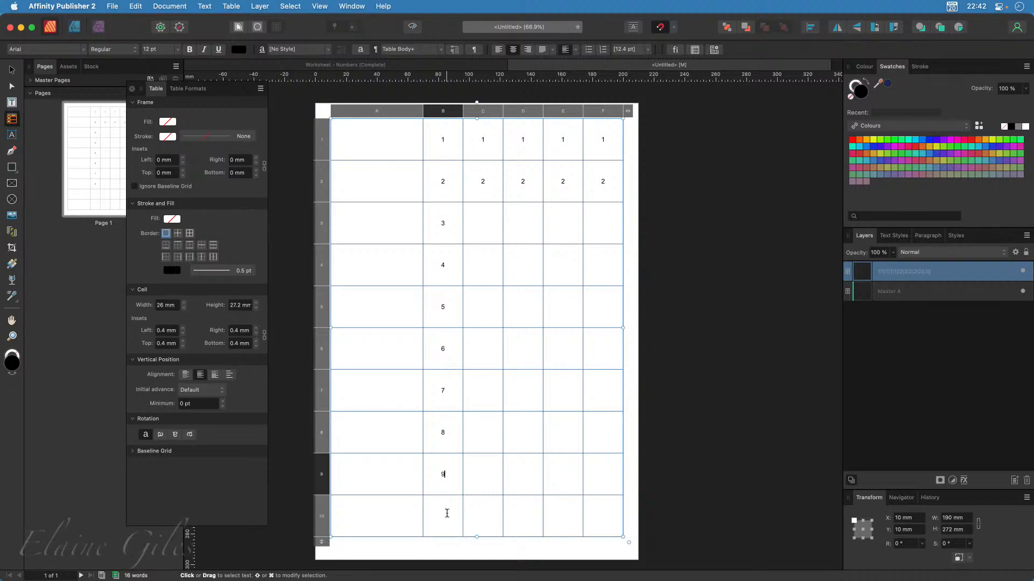
pyautogui.click(433, 509)
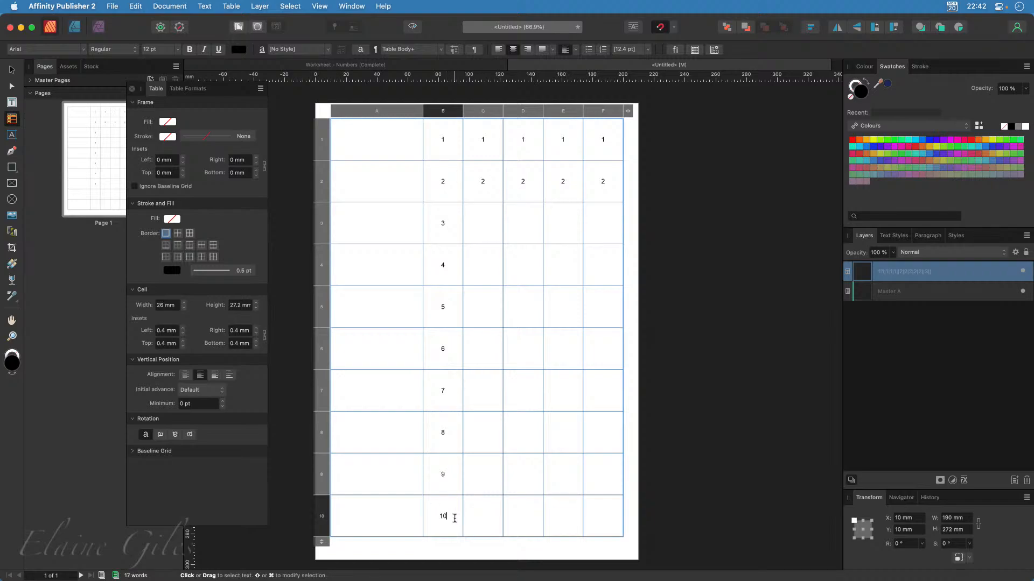
# Copy the numbers 3 to 10 from column B into rows 3 to 10 of columns C, D, E and F
pyautogui.moveTo(448, 221); pyautogui.dragTo(448, 517)
pyautogui.press('super+c')
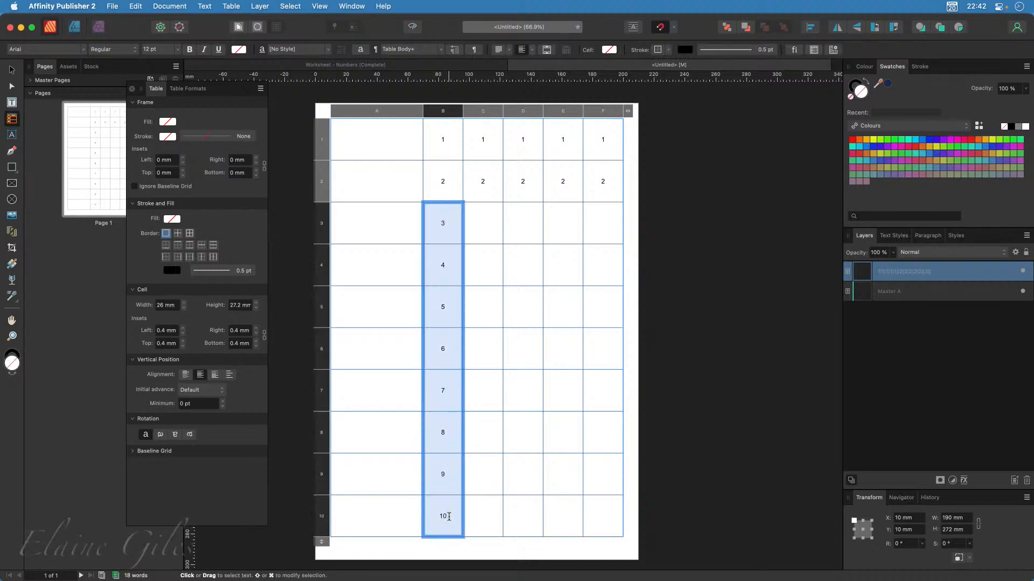
pyautogui.moveTo(492, 226); pyautogui.dragTo(485, 512)
pyautogui.press('super+v')
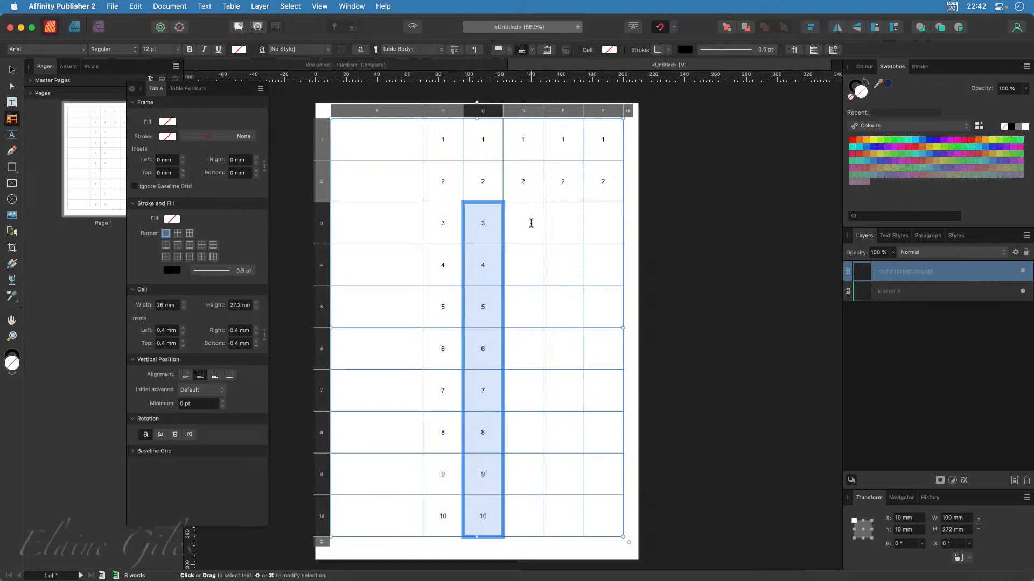
pyautogui.moveTo(530, 222); pyautogui.dragTo(535, 511)
pyautogui.press('super+v')
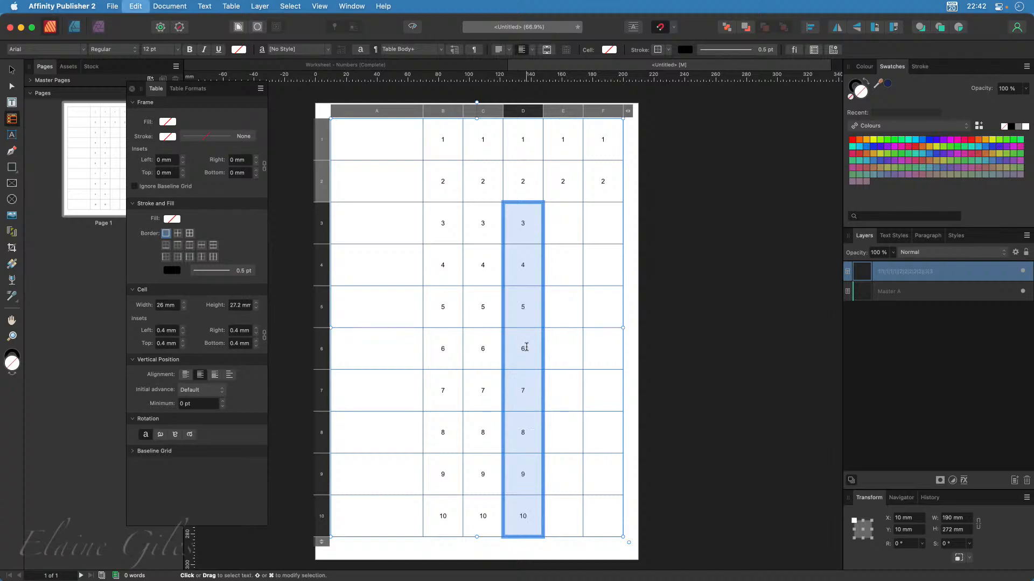
pyautogui.moveTo(561, 220); pyautogui.dragTo(569, 514)
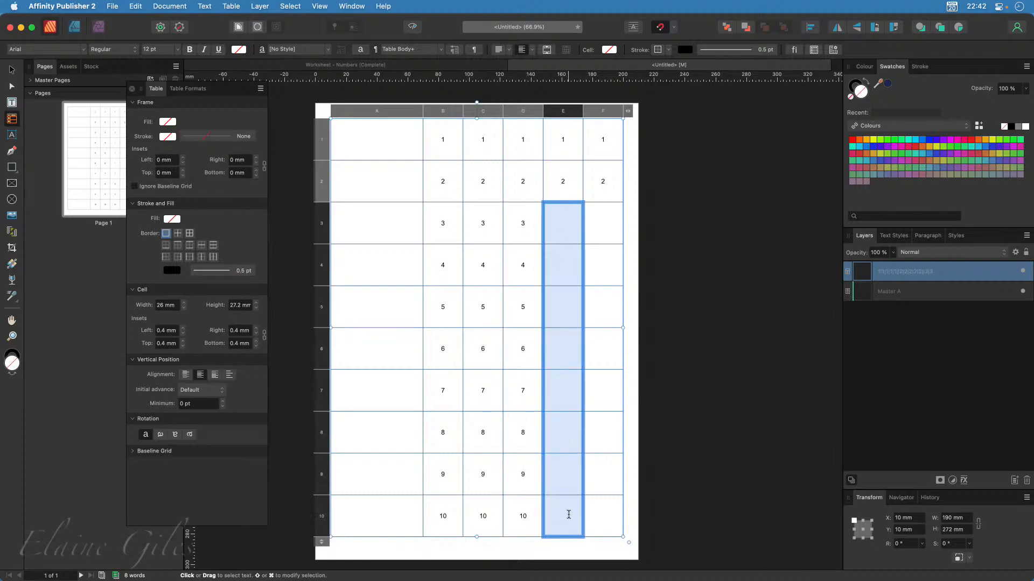
pyautogui.press('super+v')
pyautogui.moveTo(613, 221); pyautogui.dragTo(616, 514)
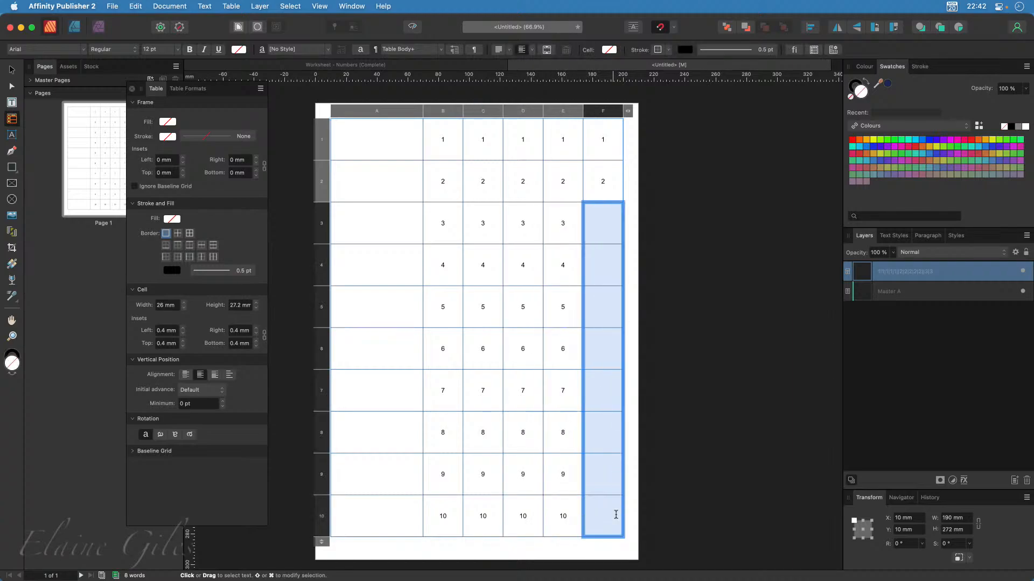
pyautogui.press('super+v')
pyautogui.click(741, 253)
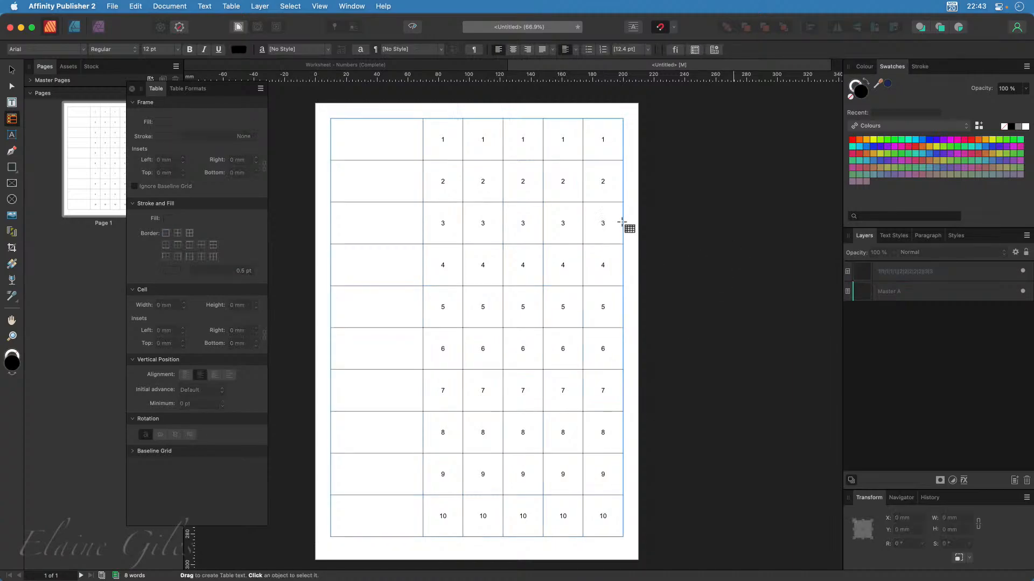
# Save the document as Worksheet in the suggested folder
pyautogui.press('super+s')
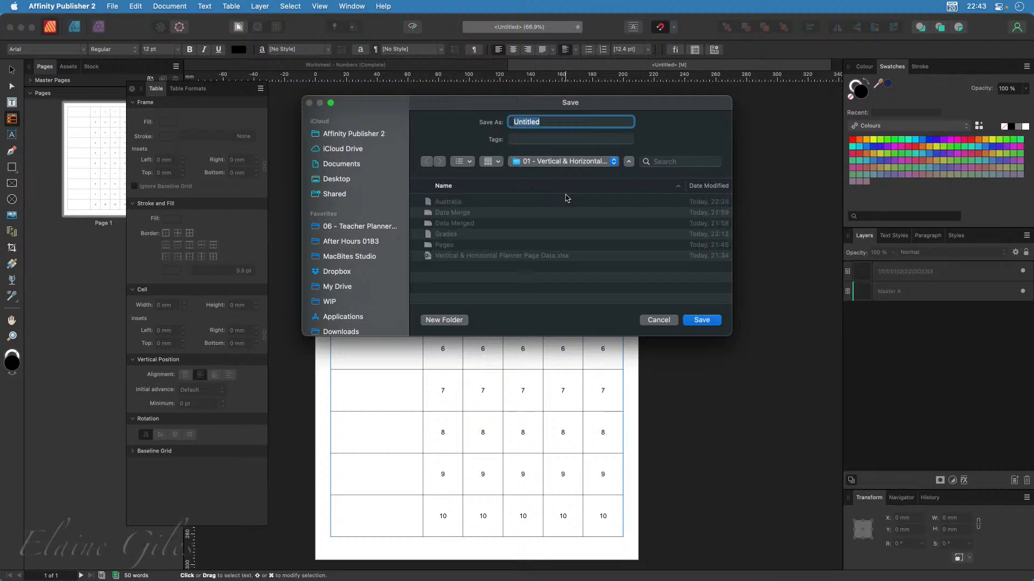
pyautogui.write('Worksheet')
pyautogui.press('Return')
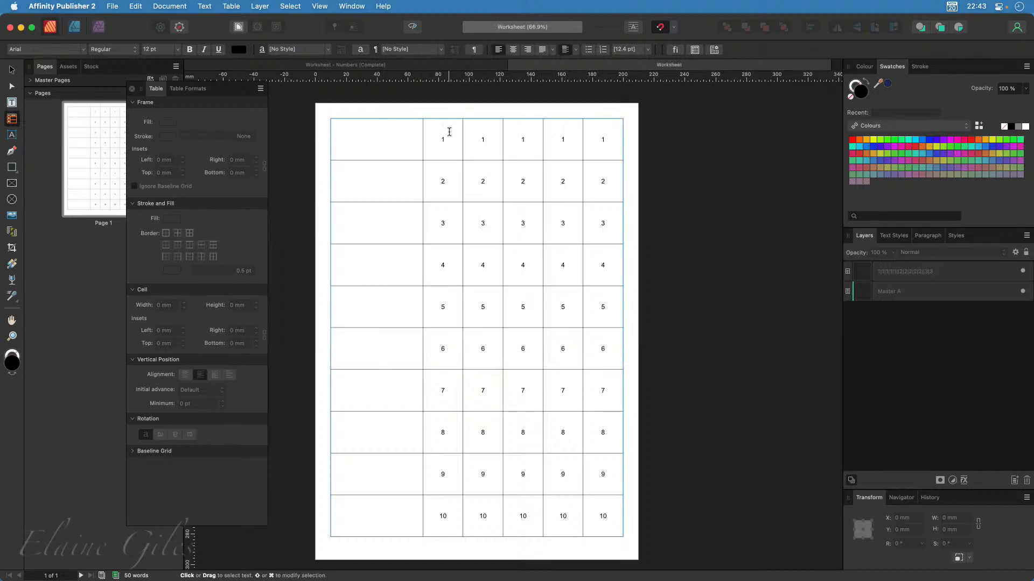
# Set the font of the number 1 in column C of the first row to KG Primary Dots
pyautogui.doubleClick(441, 140)
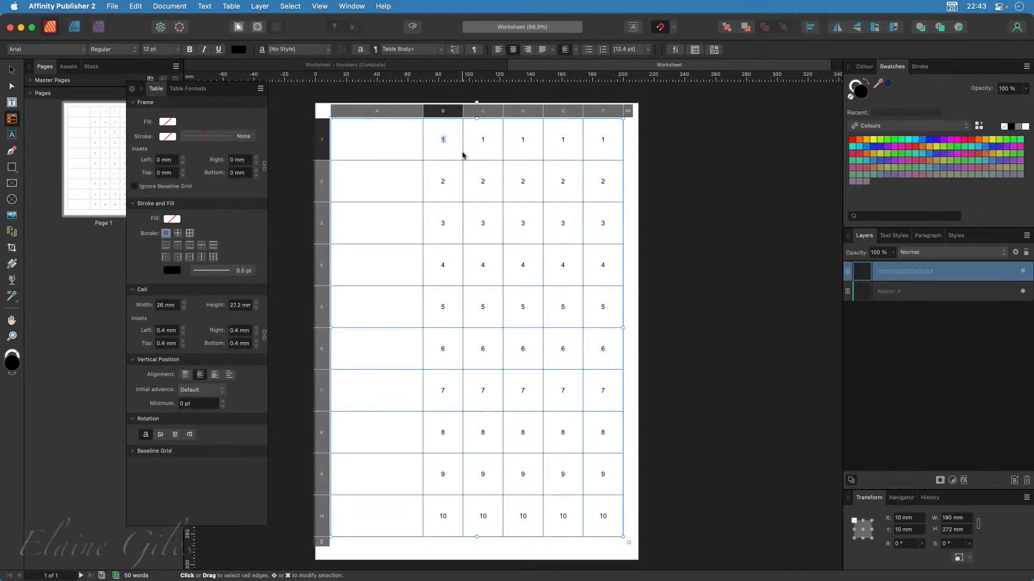
pyautogui.press('Tab')
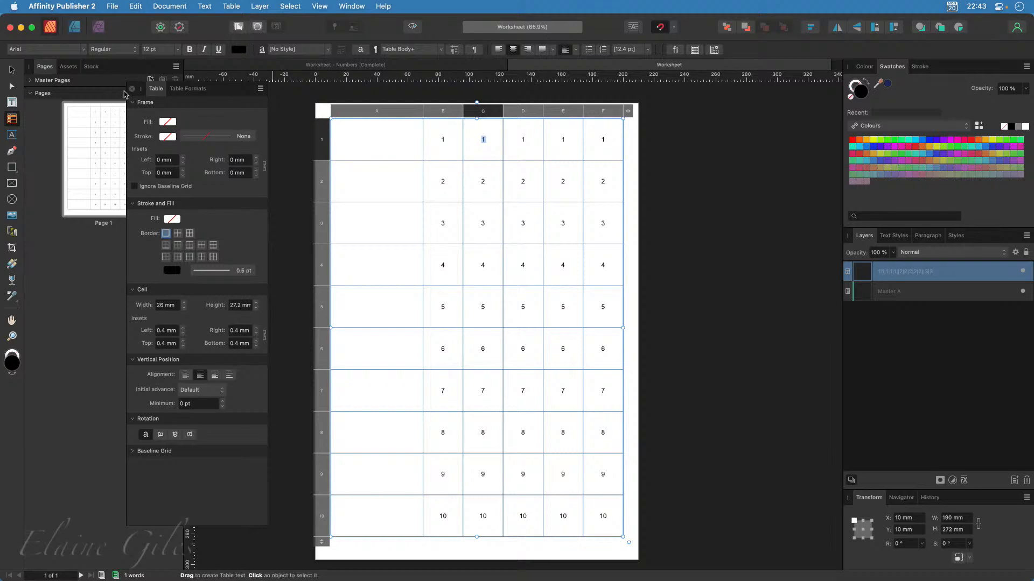
pyautogui.click(84, 49)
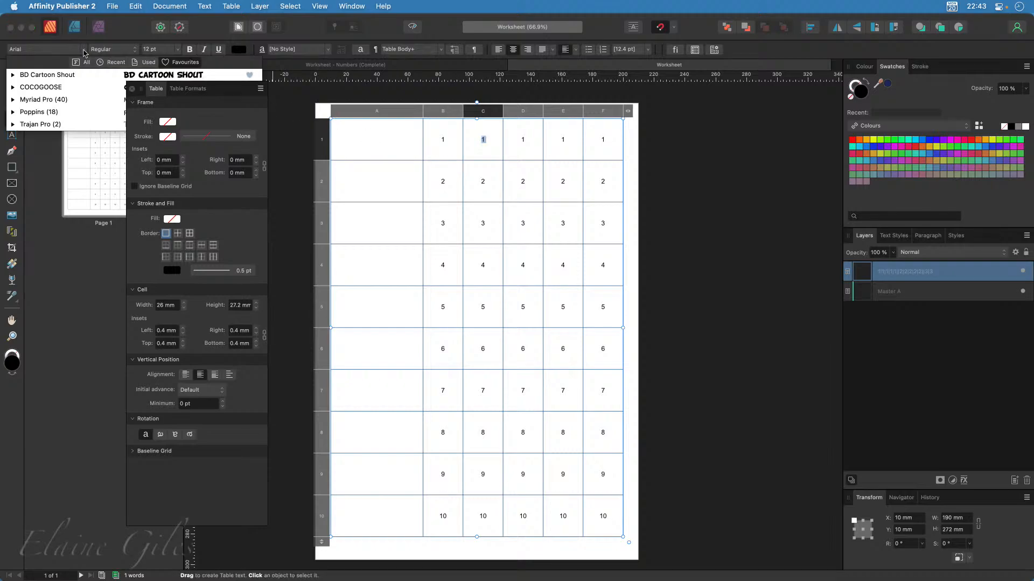
pyautogui.moveTo(235, 96); pyautogui.dragTo(227, 189)
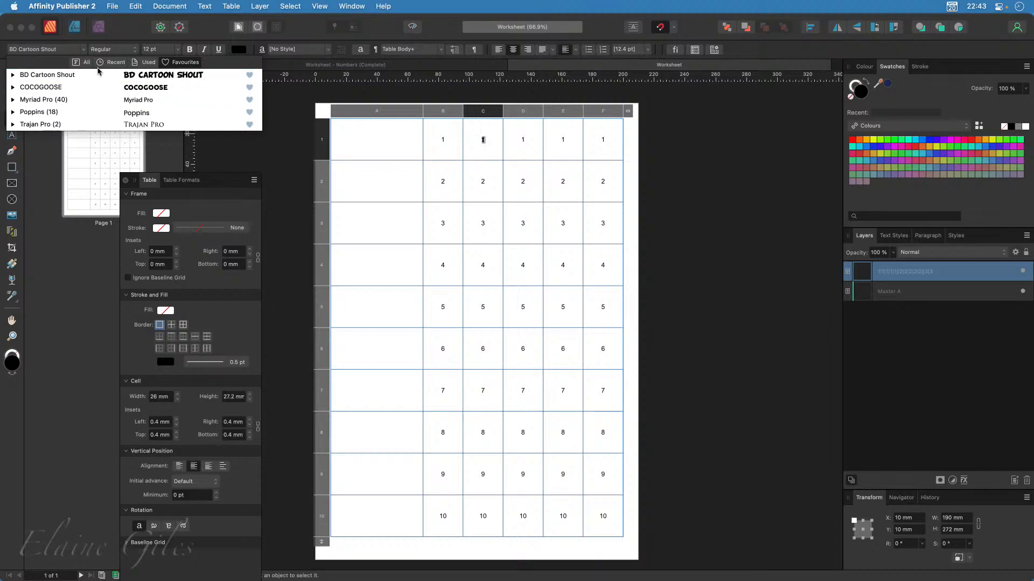
pyautogui.click(81, 63)
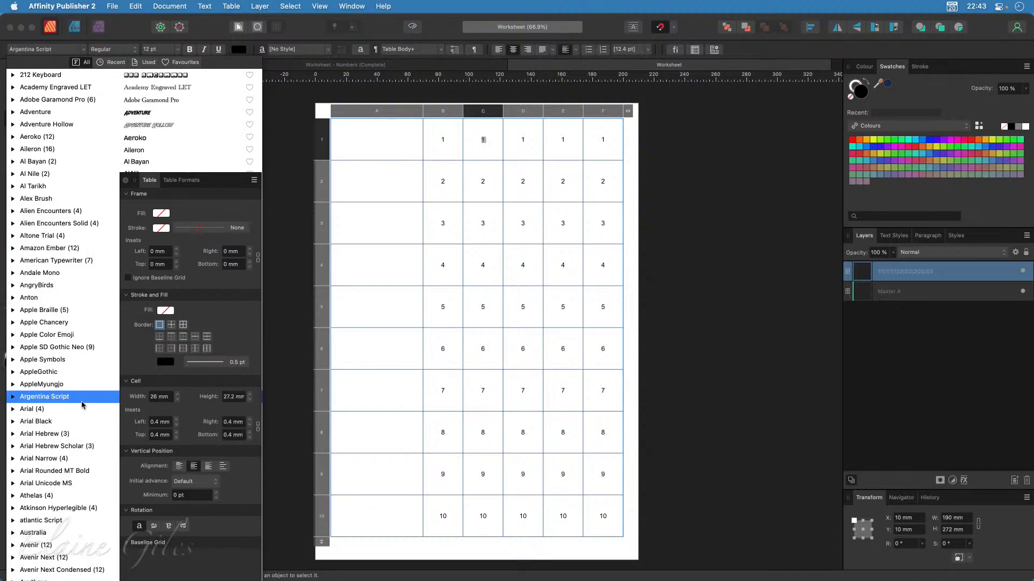
pyautogui.scroll(-20, 83, 403)
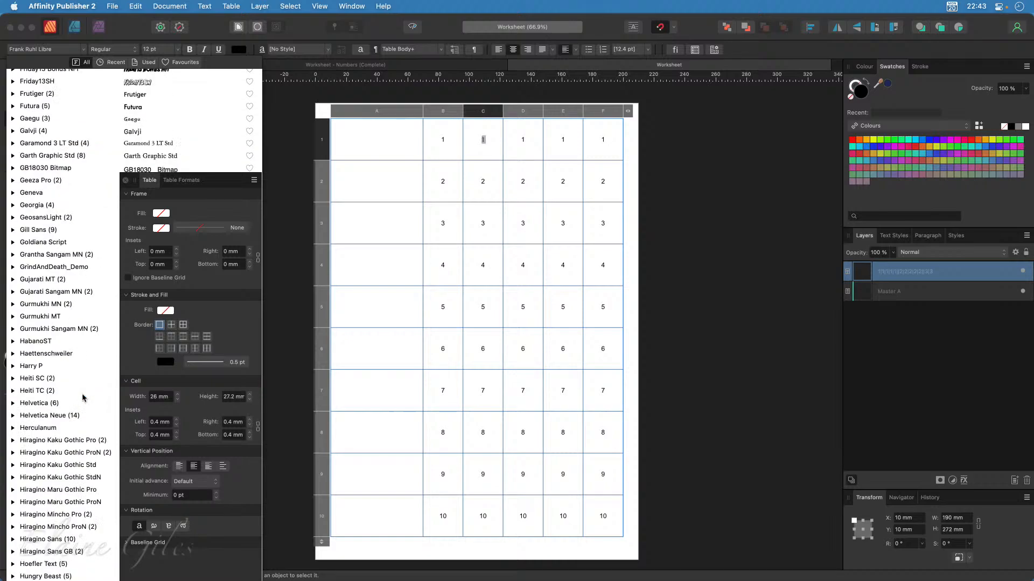
pyautogui.scroll(-13, 83, 399)
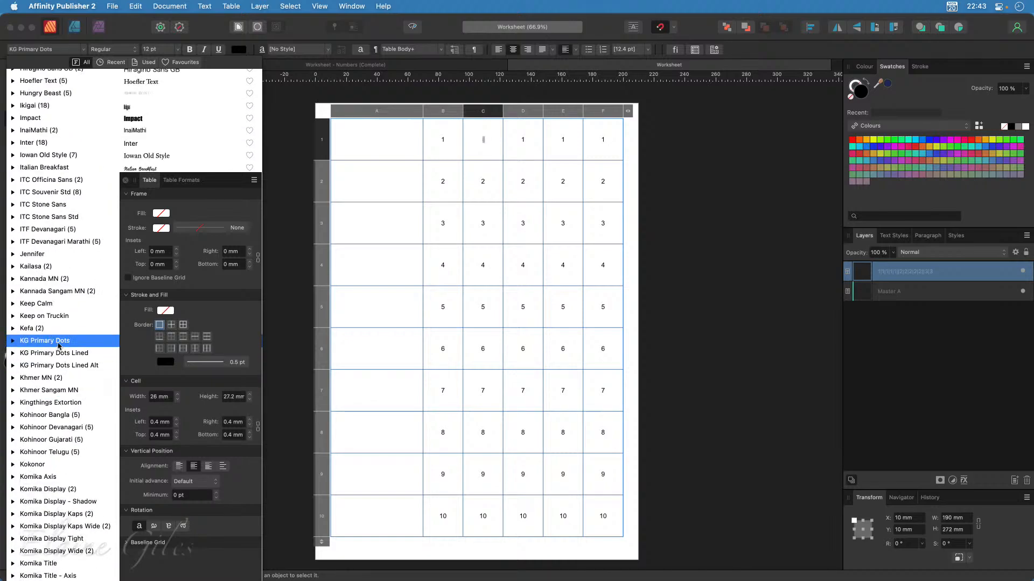
pyautogui.click(58, 345)
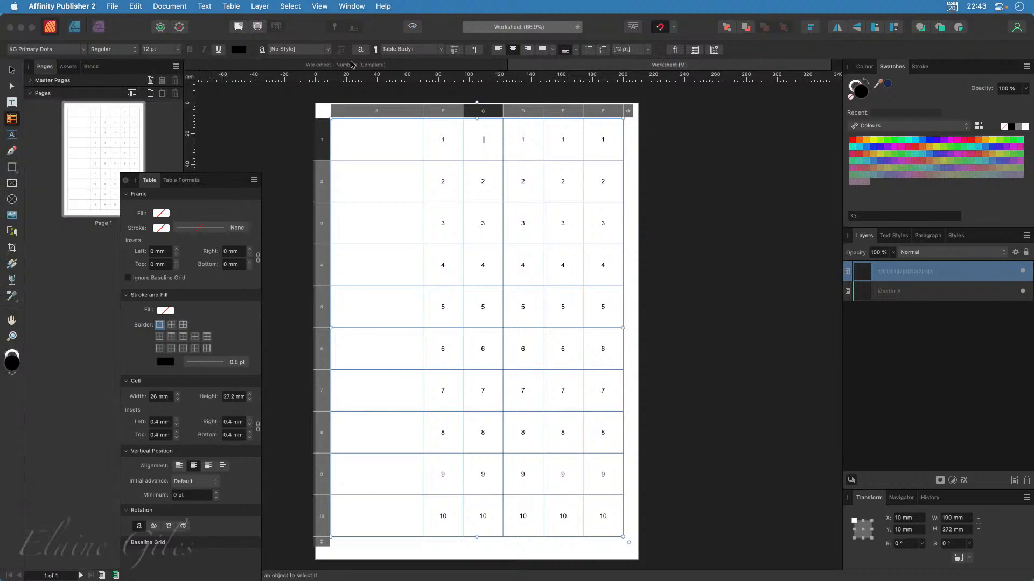
# Set the size of the dotted 1 in column C to 64 pt and move the floating table settings into the empty space beside the page
pyautogui.click(178, 50)
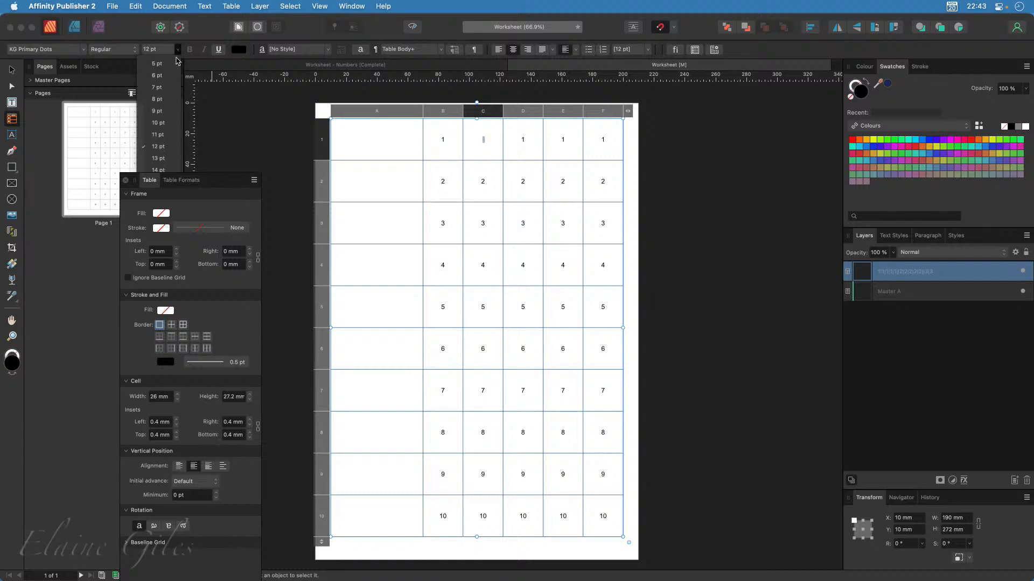
pyautogui.click(161, 170)
pyautogui.moveTo(223, 182); pyautogui.dragTo(790, 107)
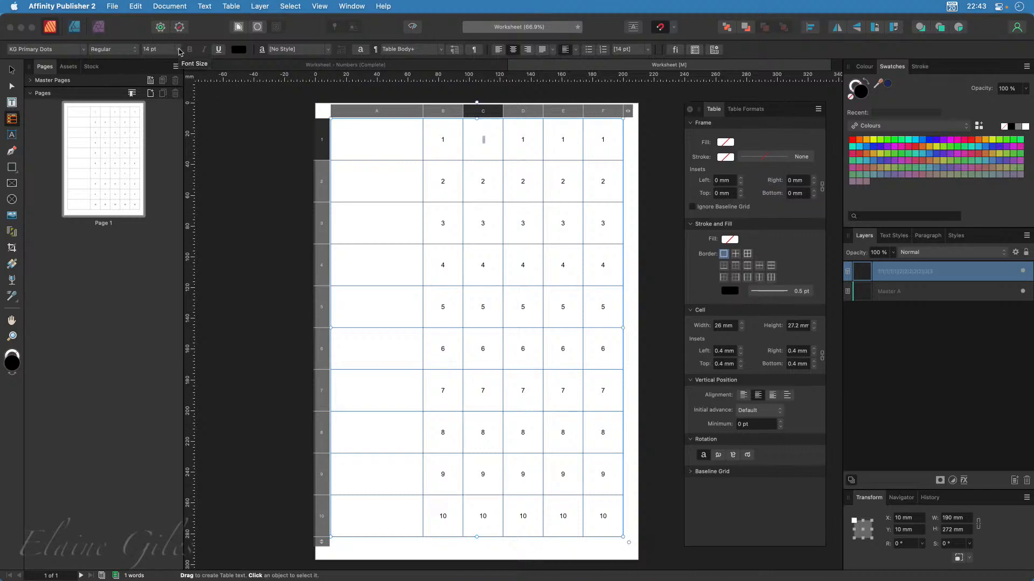
pyautogui.click(178, 49)
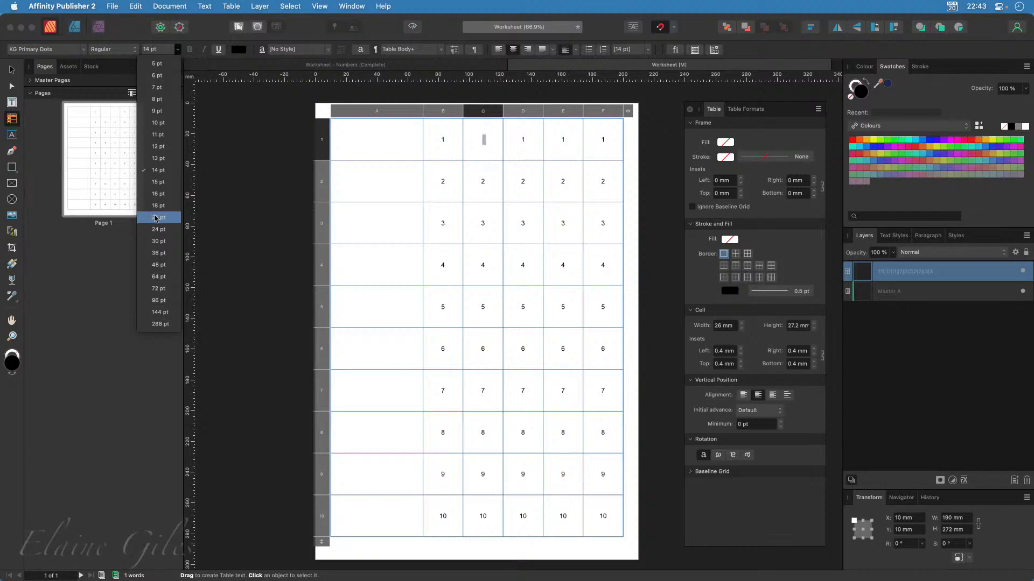
pyautogui.click(152, 276)
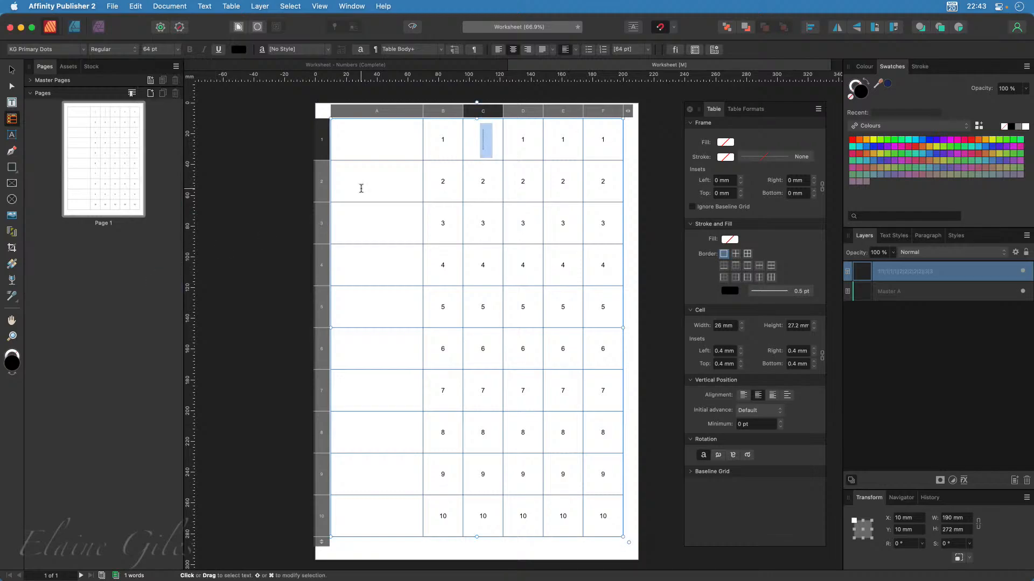
# With the dotted 1 in column C selected, add a global colour named Dark with the hex value 2626B9
pyautogui.click(525, 142)
pyautogui.click(487, 140)
pyautogui.doubleClick(487, 139)
pyautogui.click(1026, 66)
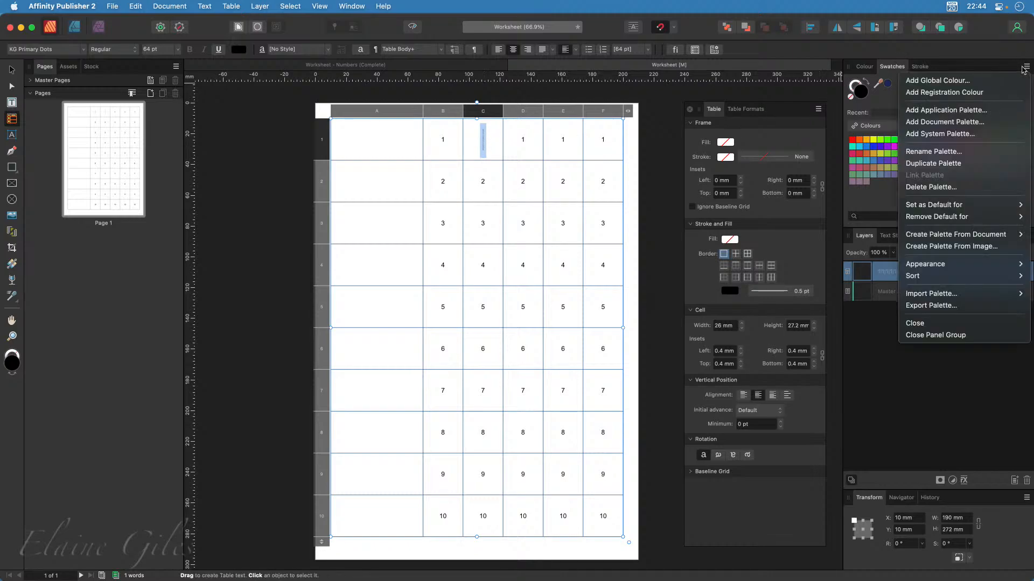
pyautogui.click(995, 81)
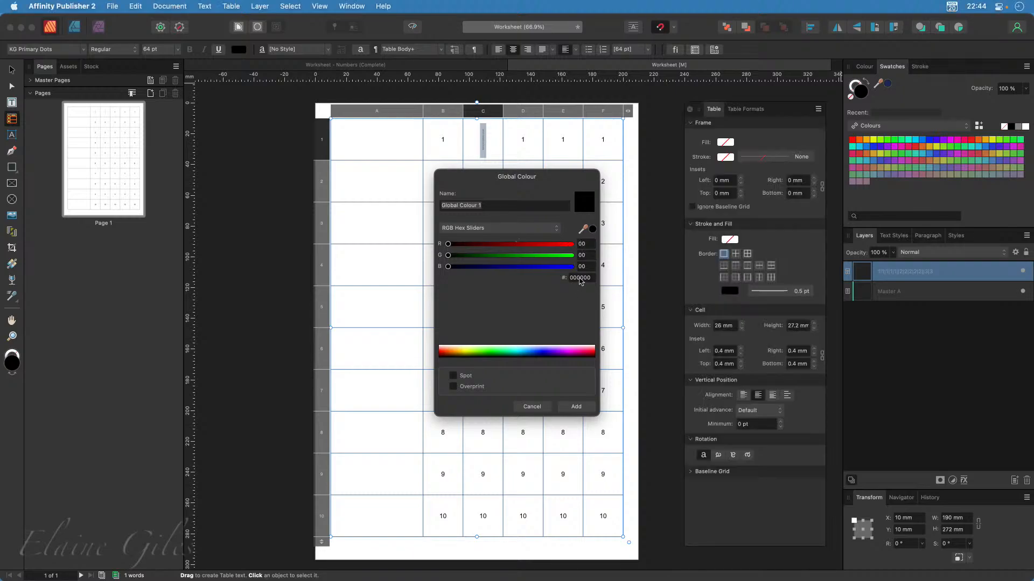
pyautogui.doubleClick(580, 279)
pyautogui.write('2626B9')
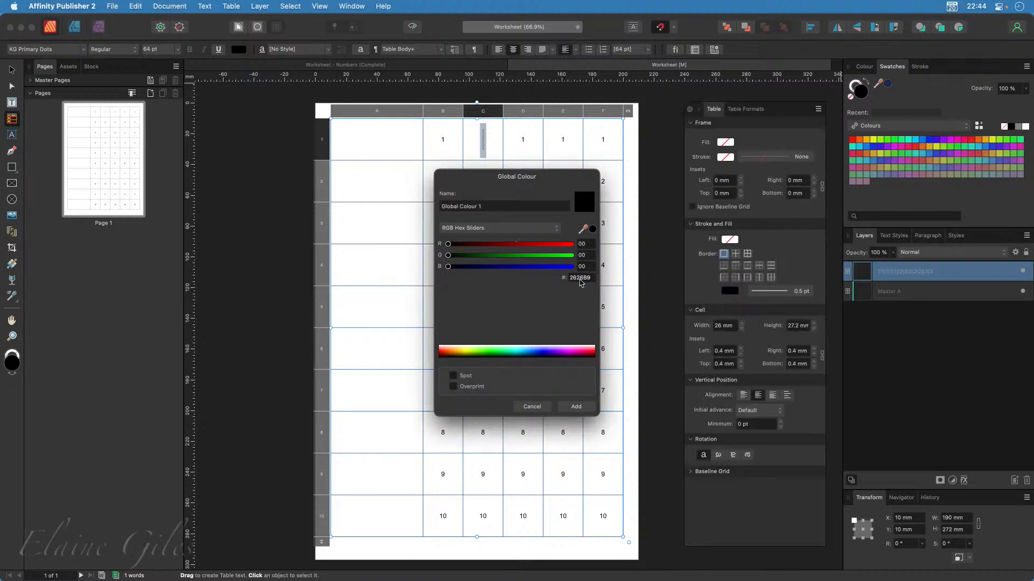
pyautogui.press('Tab')
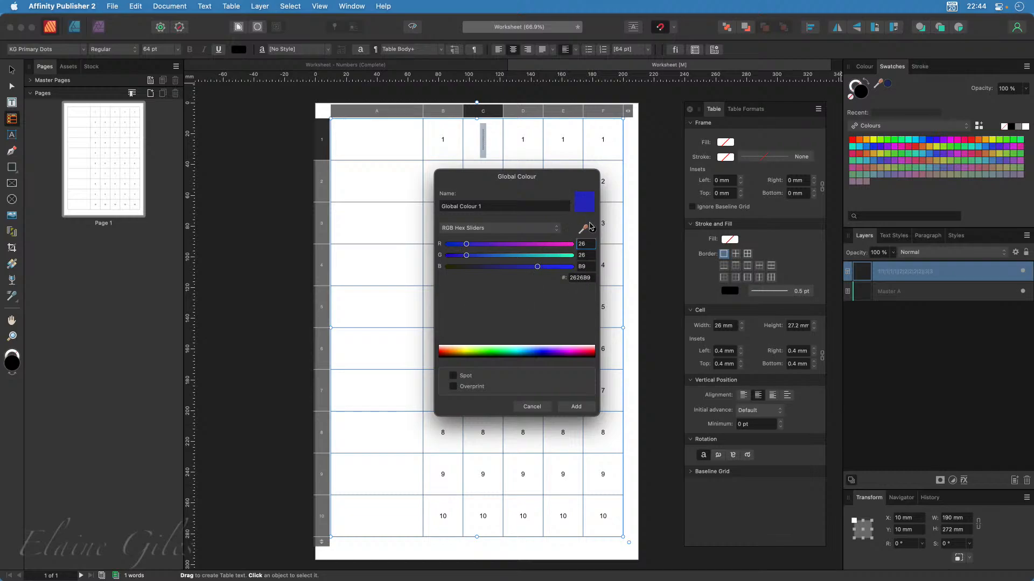
pyautogui.tripleClick(517, 206)
pyautogui.write('Dark')
pyautogui.click(576, 408)
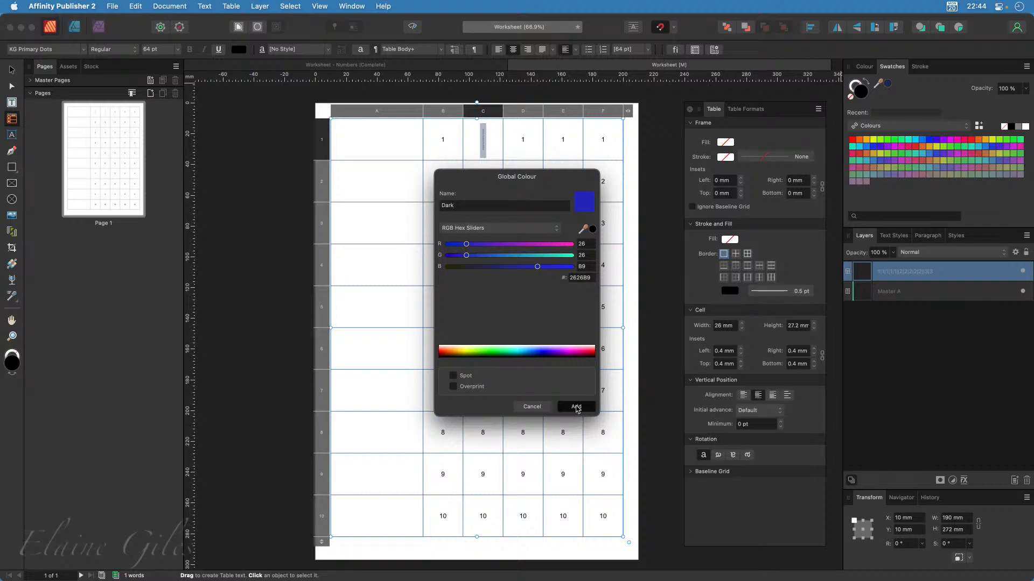
pyautogui.click(576, 407)
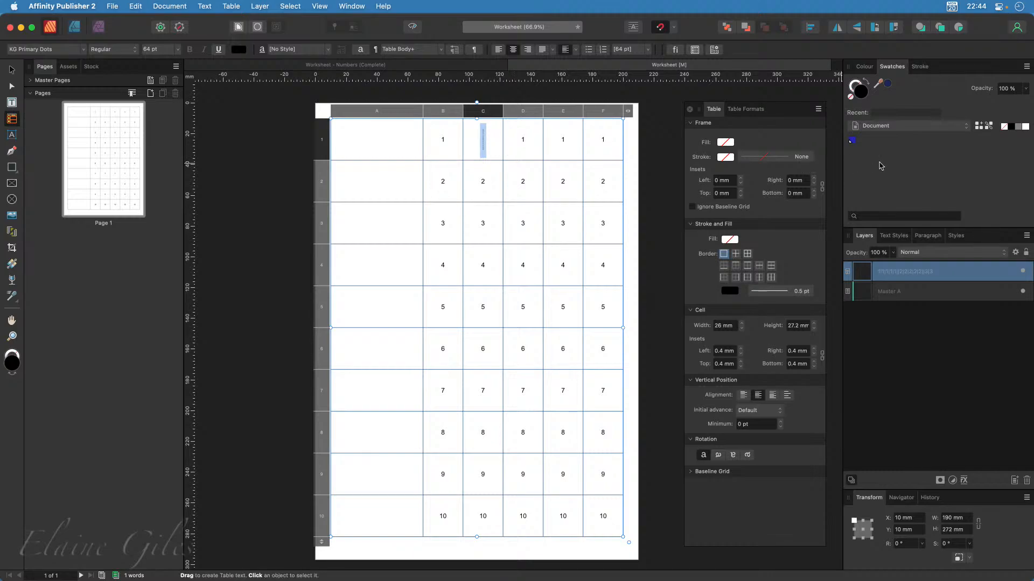
# Apply the Dark global colour to the dotted 1 in column C and inspect its dots up close
pyautogui.click(853, 141)
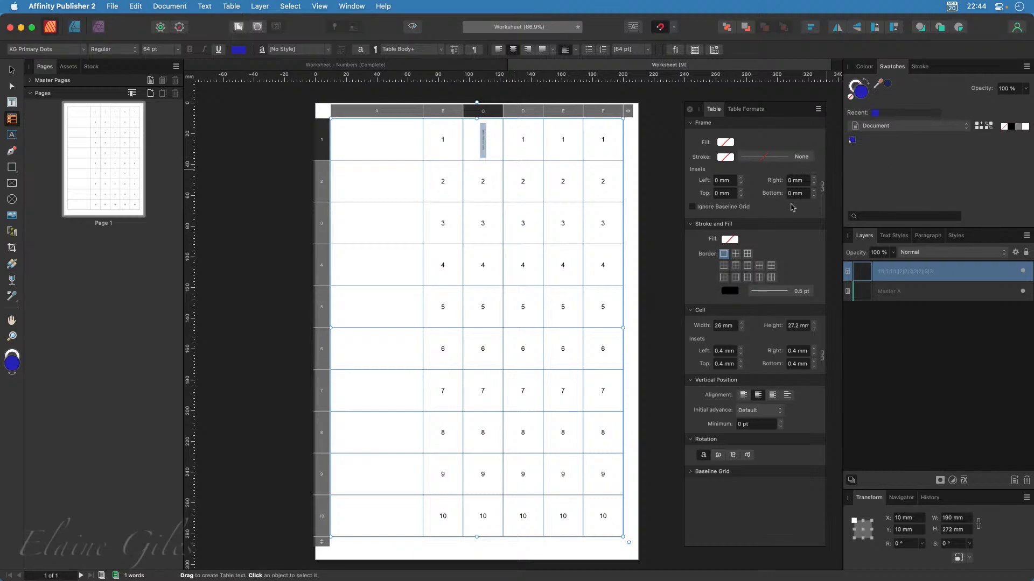
pyautogui.scroll(1, 489, 120)
pyautogui.scroll(15, 490, 121)
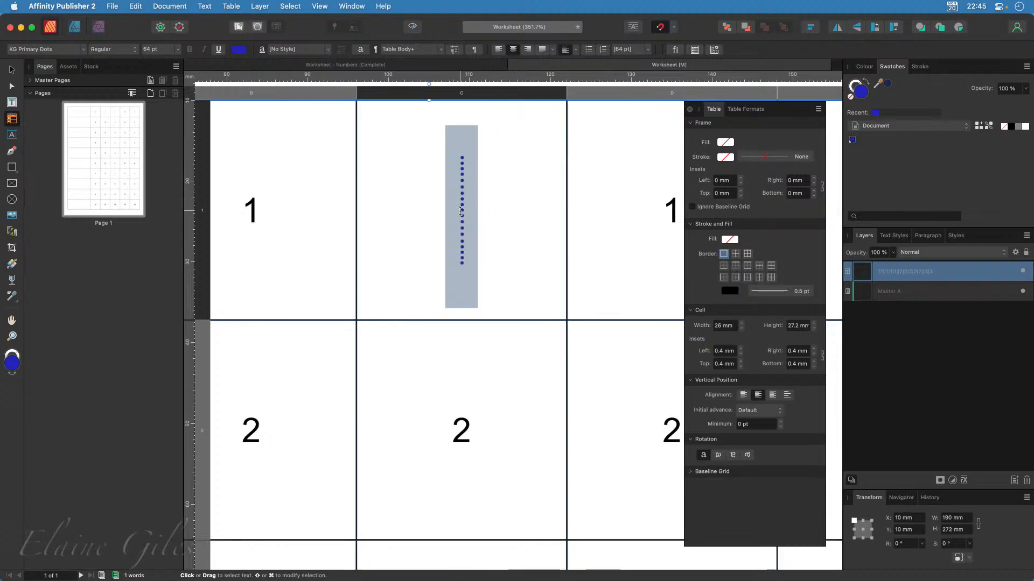
pyautogui.scroll(-6, 484, 216)
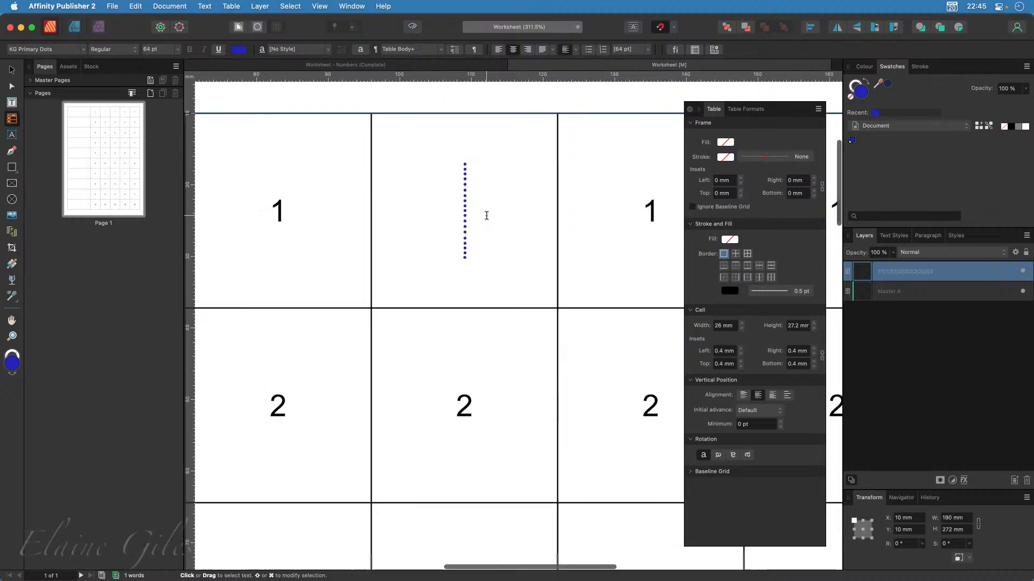
pyautogui.scroll(-2, 486, 216)
pyautogui.scroll(-3, 486, 216)
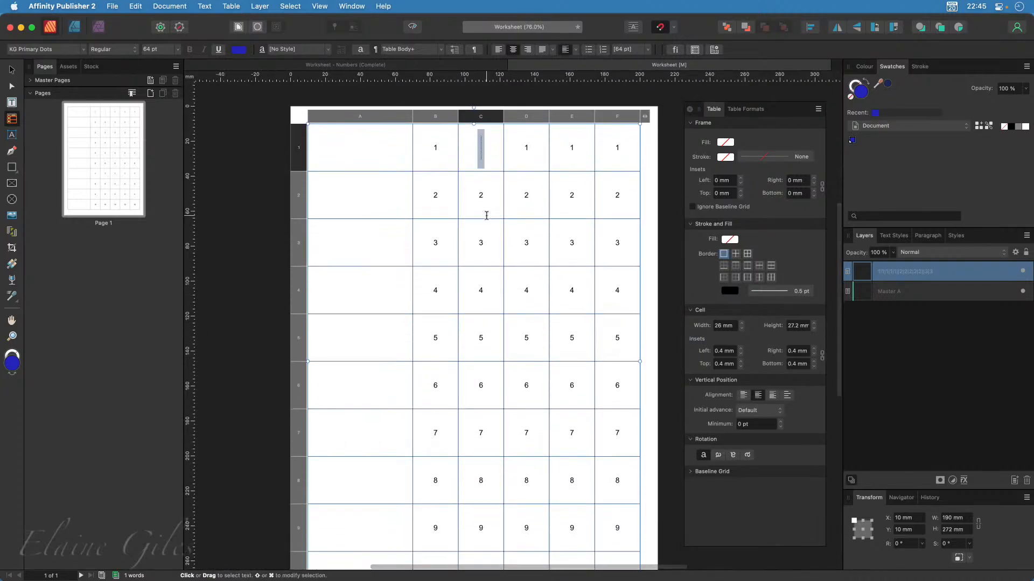
# Create a paragraph style named Numbers from the dotted 1 in column C, based on [No Style]
pyautogui.click(894, 236)
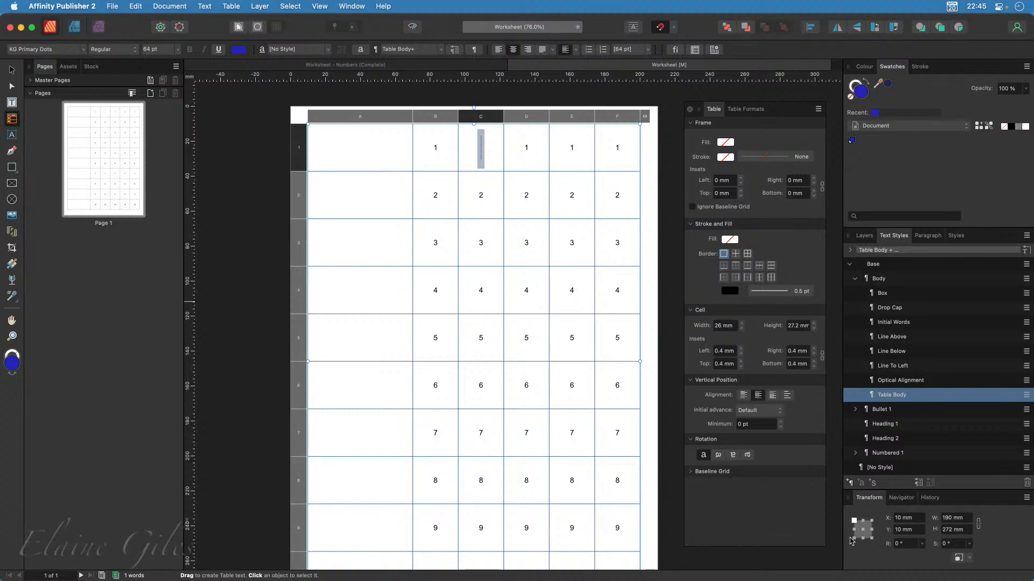
pyautogui.click(850, 484)
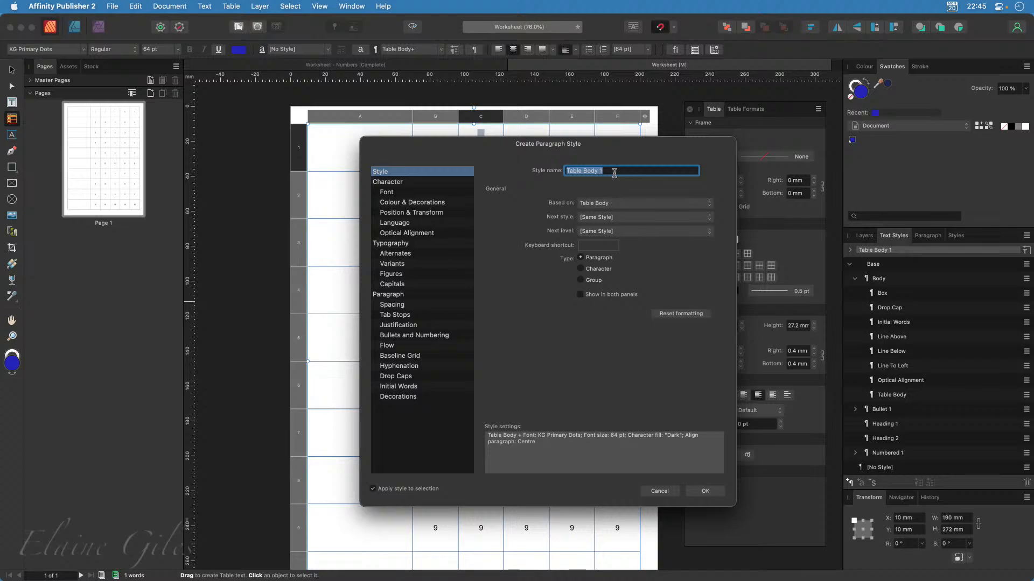
pyautogui.click(622, 208)
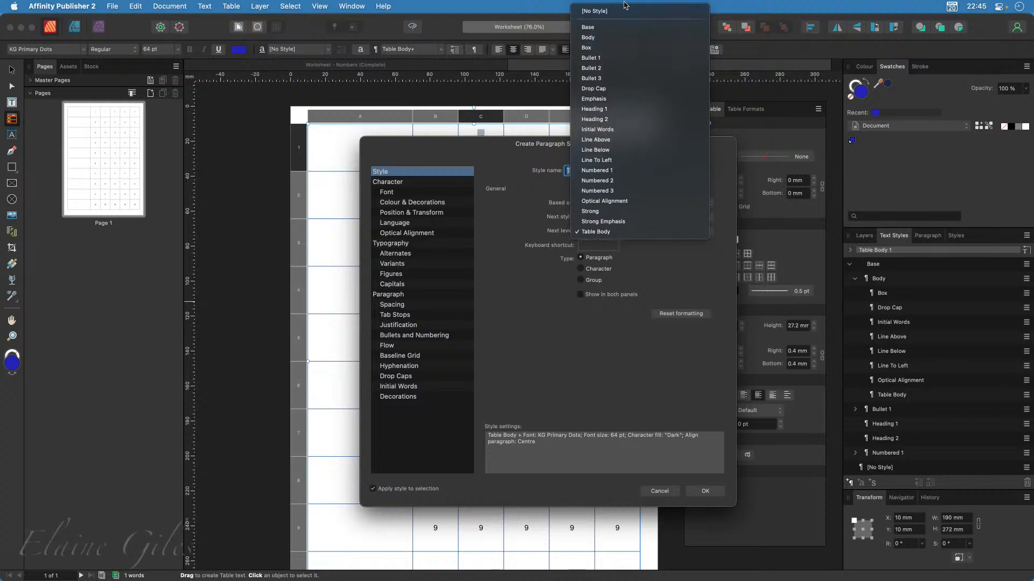
pyautogui.click(616, 12)
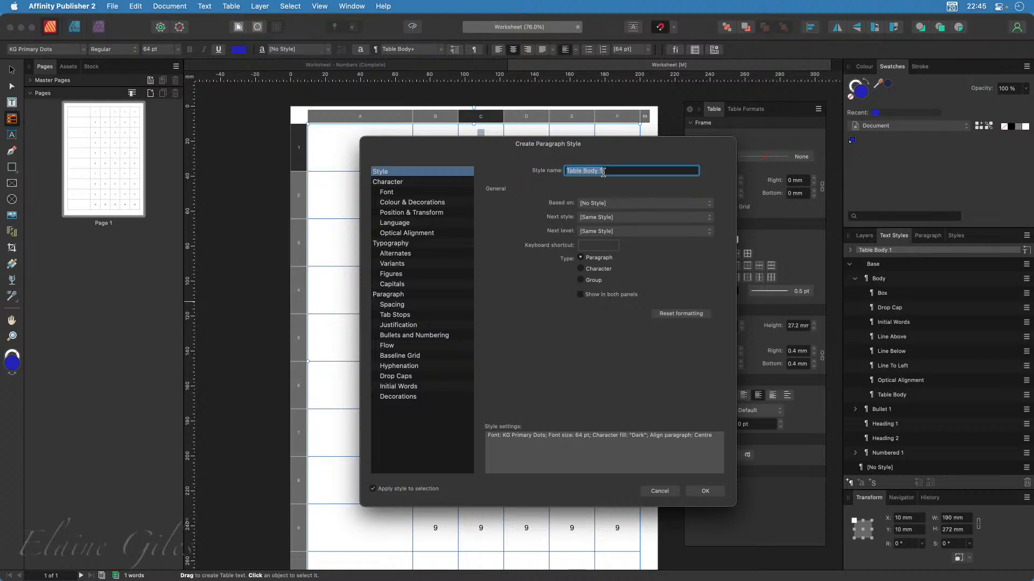
pyautogui.write('Numbers')
pyautogui.click(708, 495)
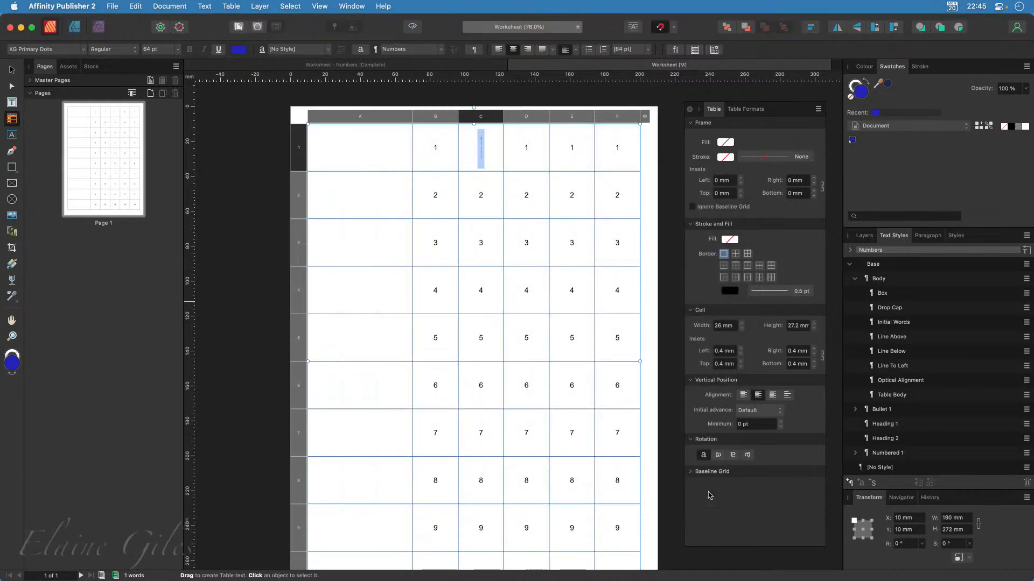
# Collapse the Body and Base style groups to view the Numbers style in the text styles list
pyautogui.click(855, 279)
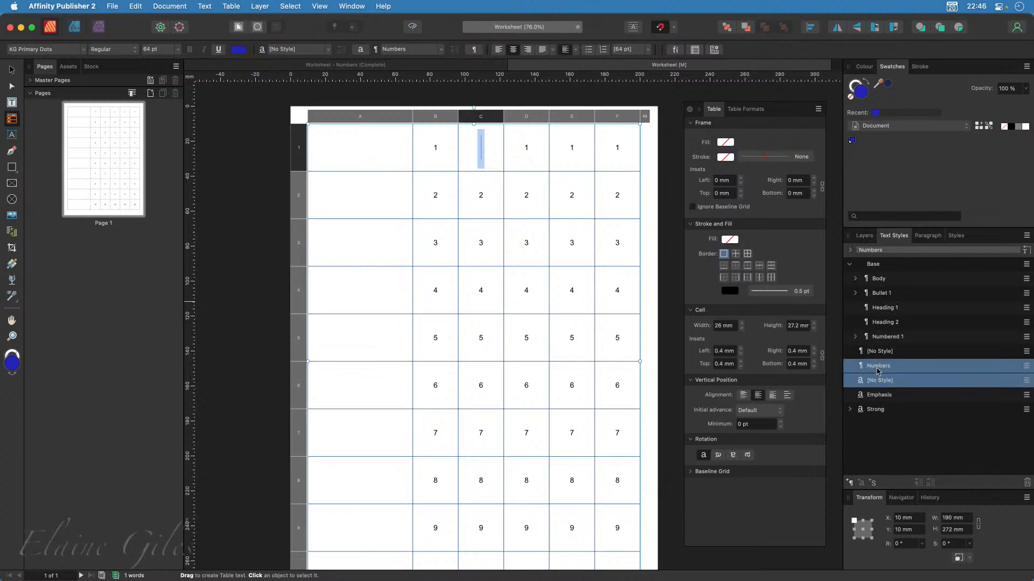
pyautogui.click(851, 264)
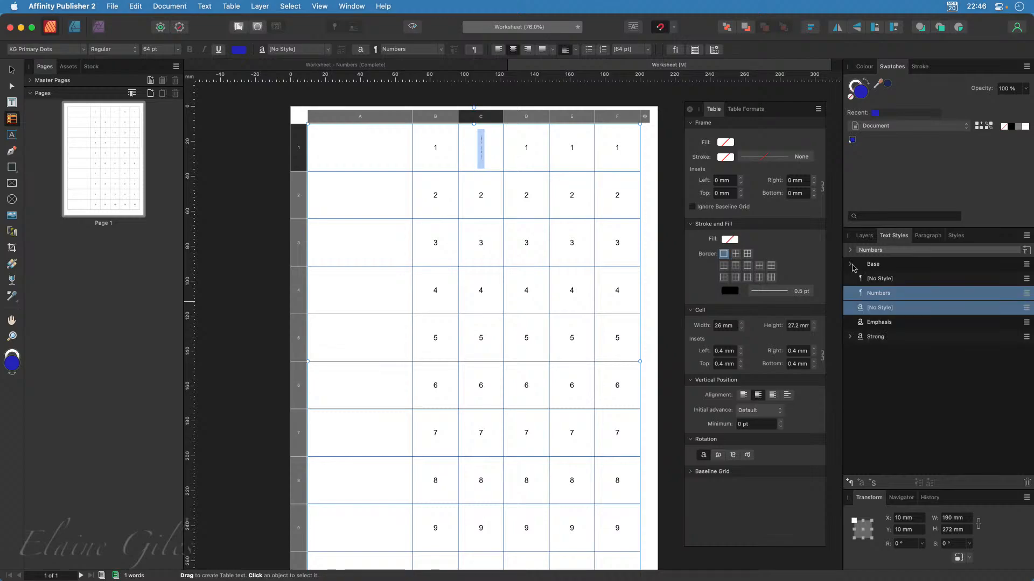
pyautogui.click(850, 264)
pyautogui.click(851, 266)
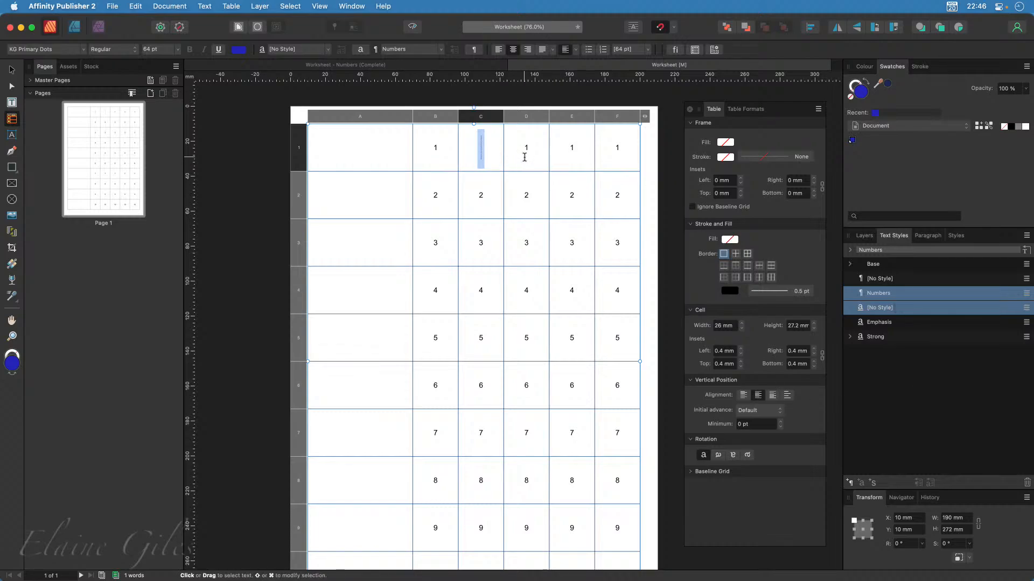
# Apply the Numbers style to columns C to F in rows 2 to 10 and to columns D to F in row 1
pyautogui.moveTo(483, 186); pyautogui.dragTo(612, 503)
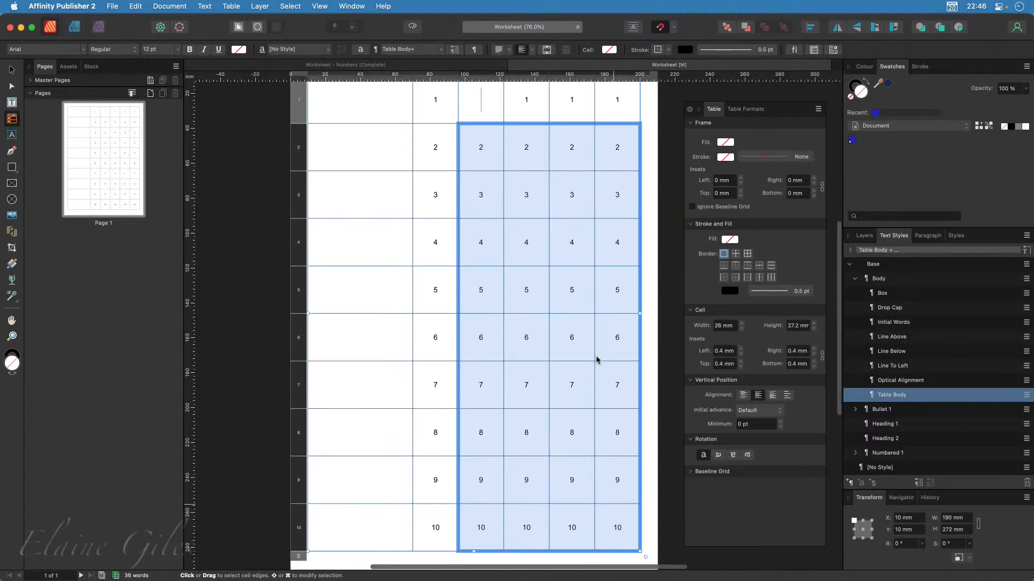
pyautogui.keyDown('super'); pyautogui.click(522, 102); pyautogui.keyUp('super')
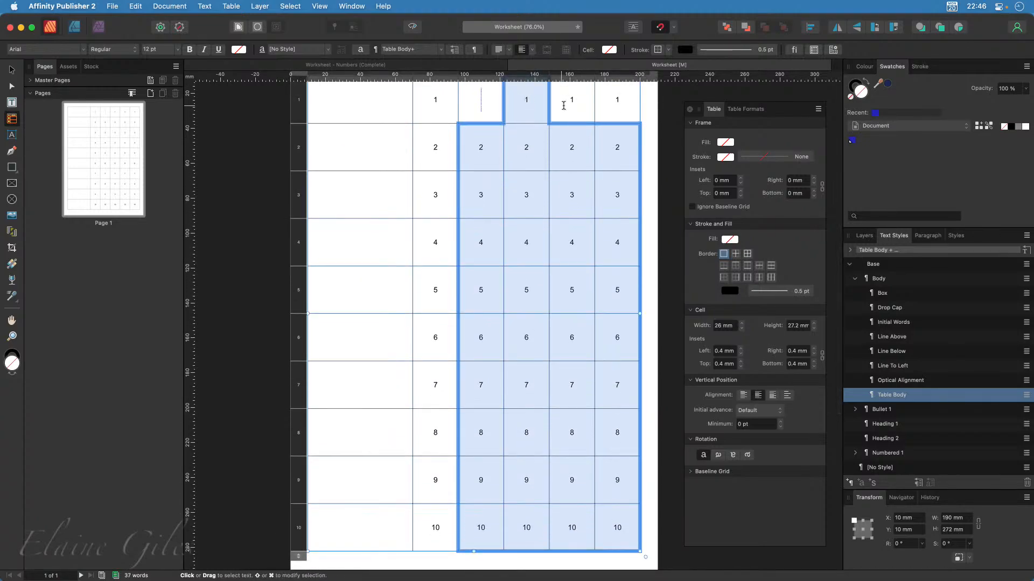
pyautogui.keyDown('super'); pyautogui.click(576, 104); pyautogui.keyUp('super')
pyautogui.keyDown('super'); pyautogui.click(615, 100); pyautogui.keyUp('super')
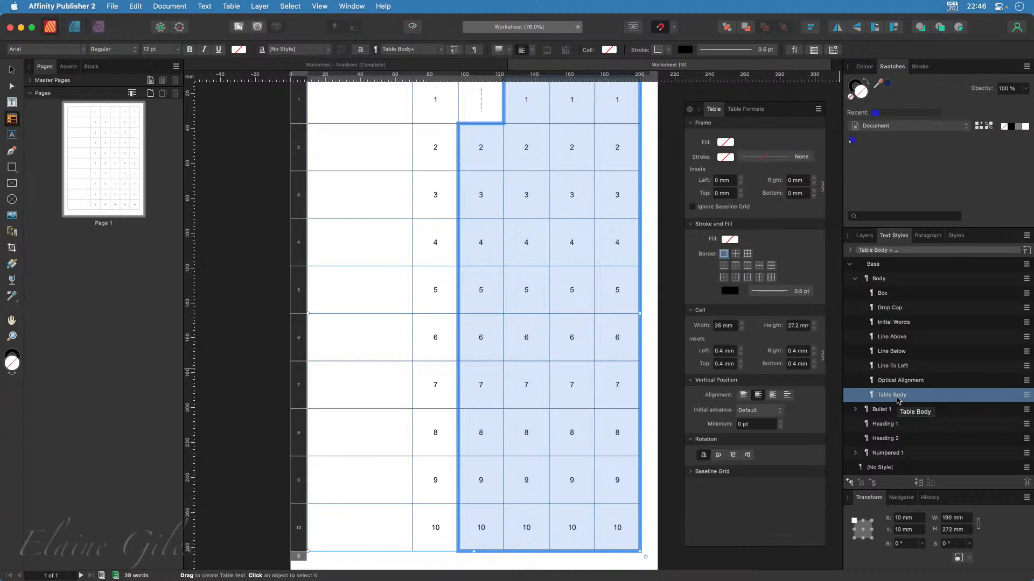
pyautogui.scroll(-2, 886, 400)
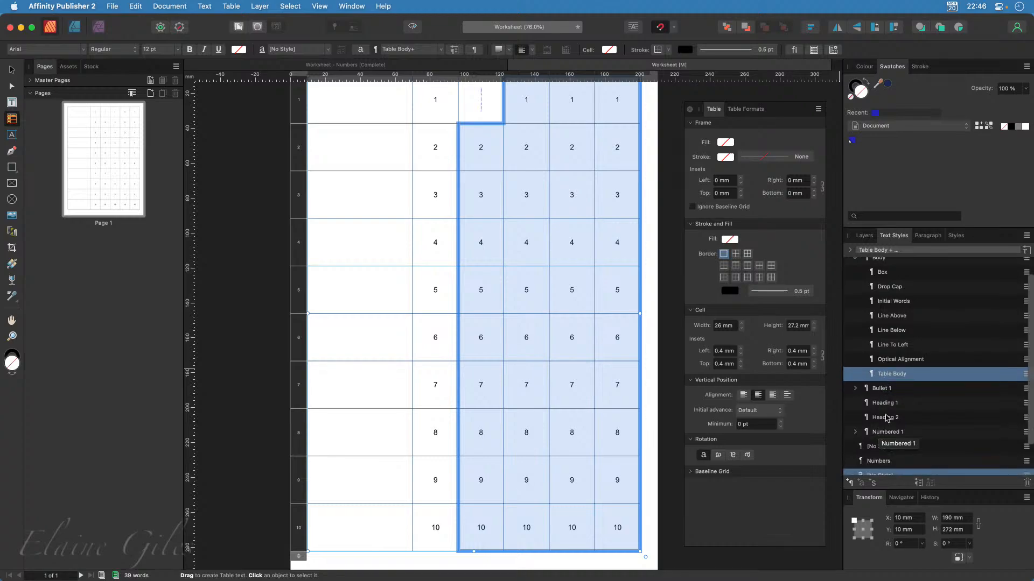
pyautogui.click(907, 461)
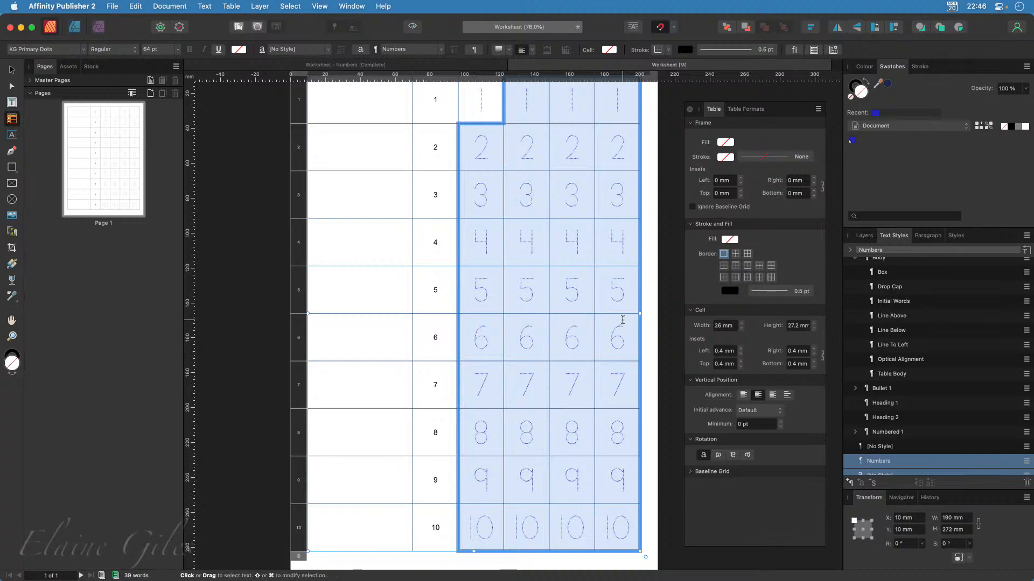
# Apply the Numbers paragraph style to all ten numbers in column B
pyautogui.scroll(2, 622, 320)
pyautogui.click(441, 126)
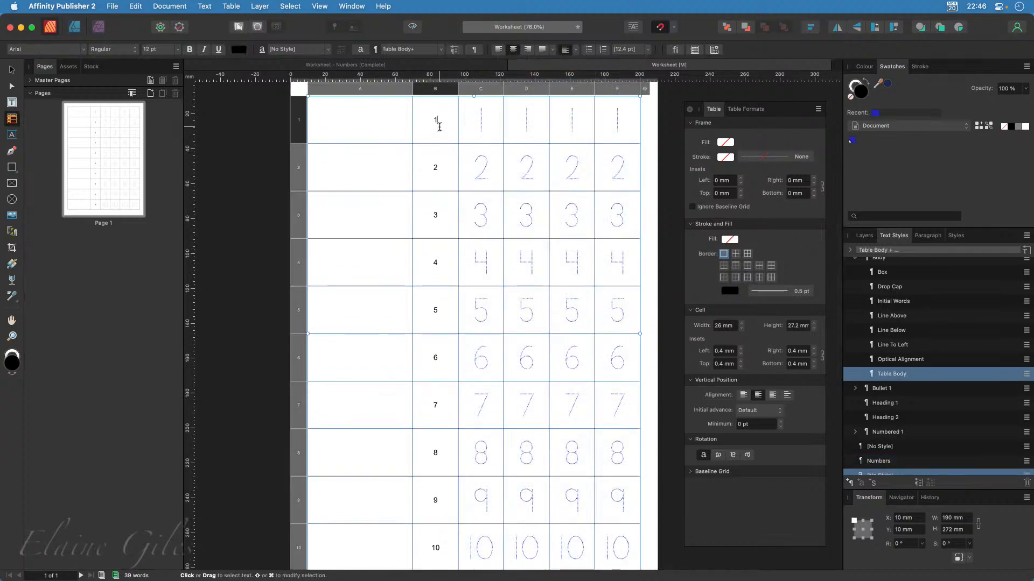
pyautogui.moveTo(444, 127); pyautogui.dragTo(441, 548)
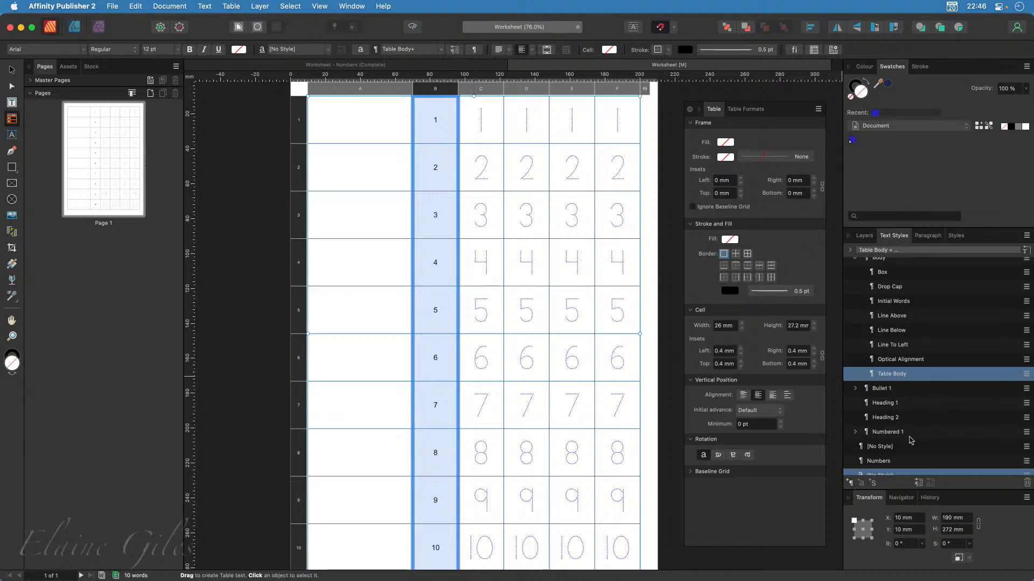
pyautogui.scroll(-1, 908, 444)
pyautogui.click(878, 448)
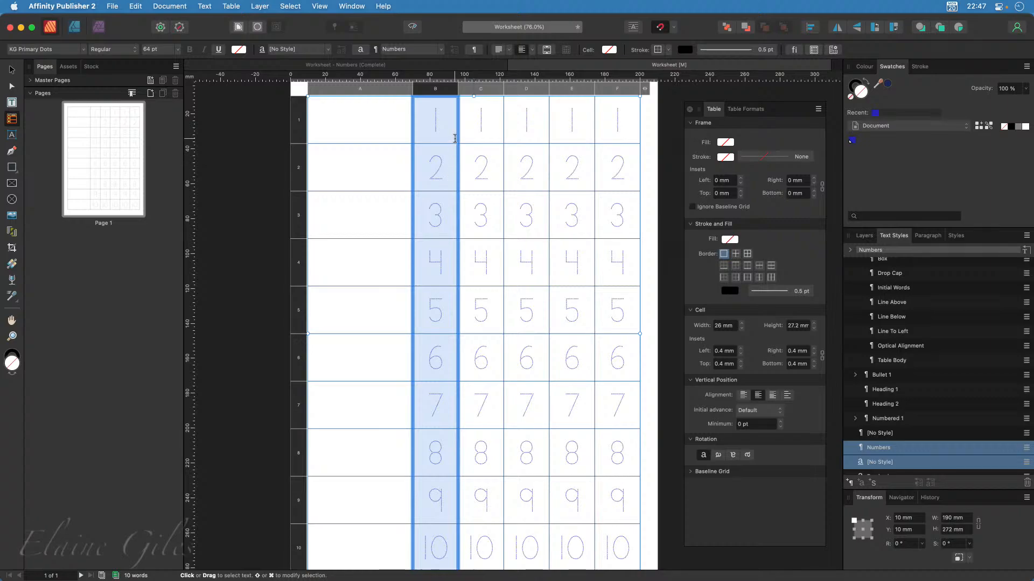
# Give the dotted 2 in column B a solid line stroke with a width of 2 pt
pyautogui.click(437, 166)
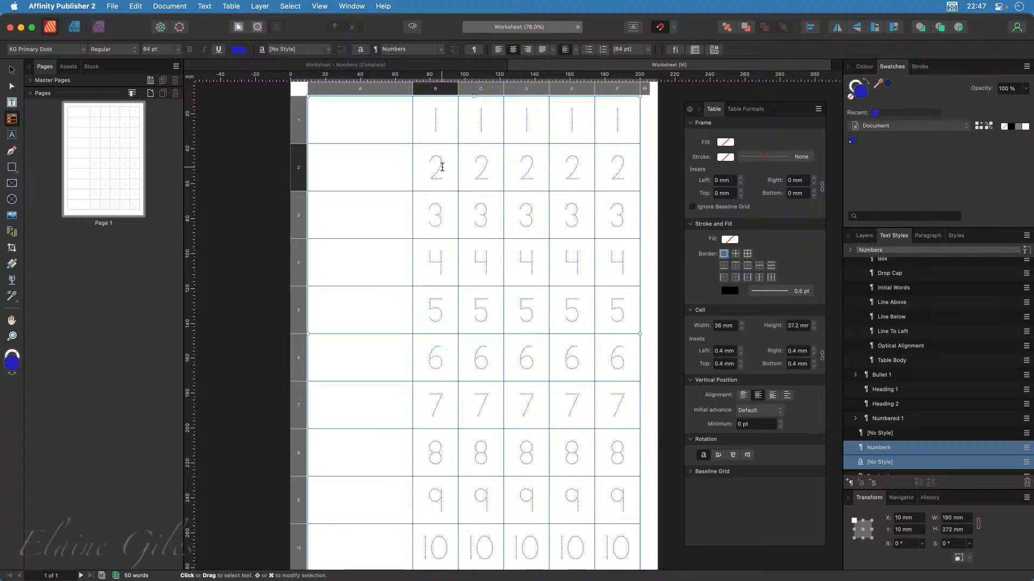
pyautogui.doubleClick(430, 164)
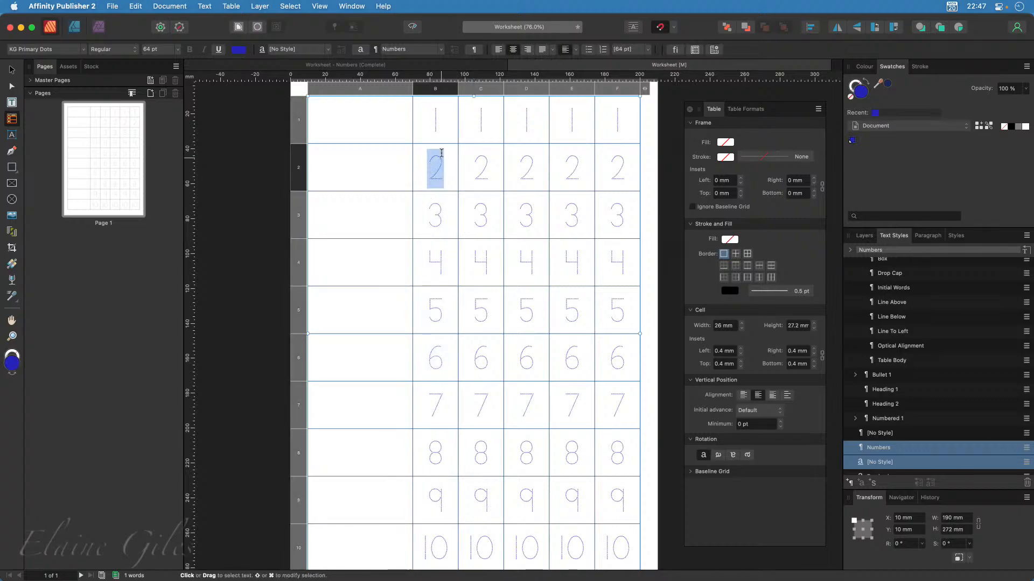
pyautogui.scroll(6, 438, 148)
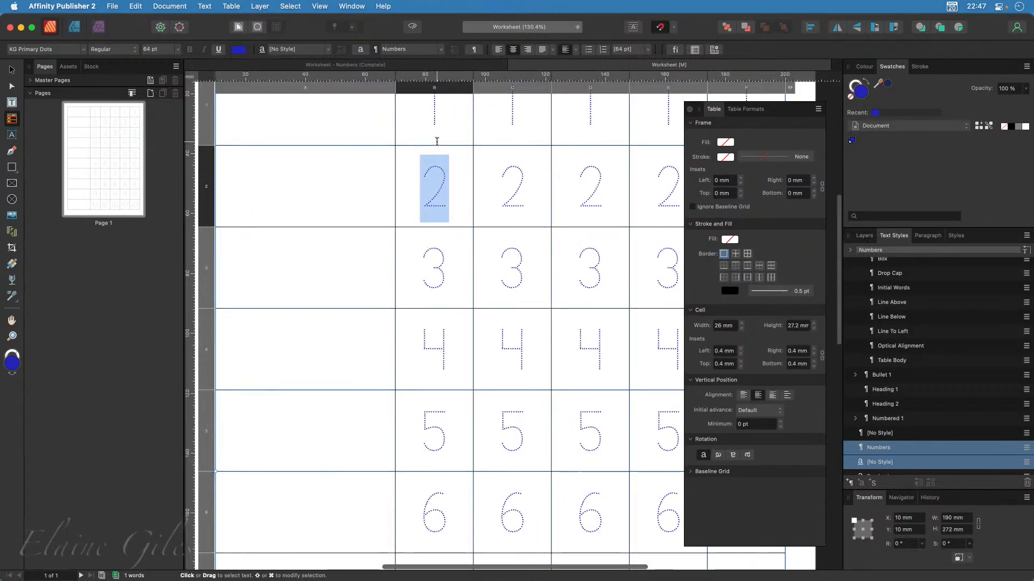
pyautogui.scroll(4, 433, 156)
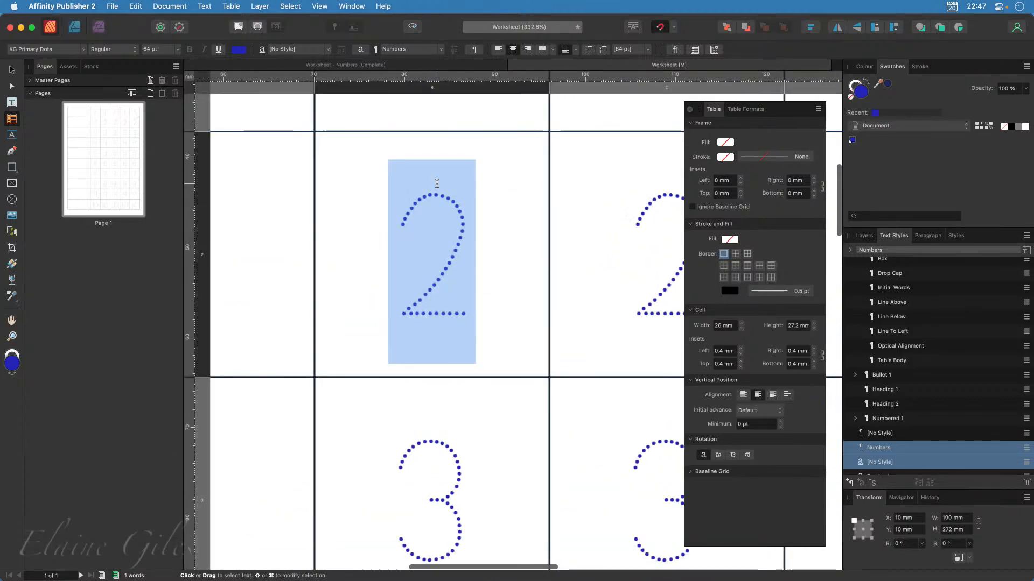
pyautogui.click(922, 67)
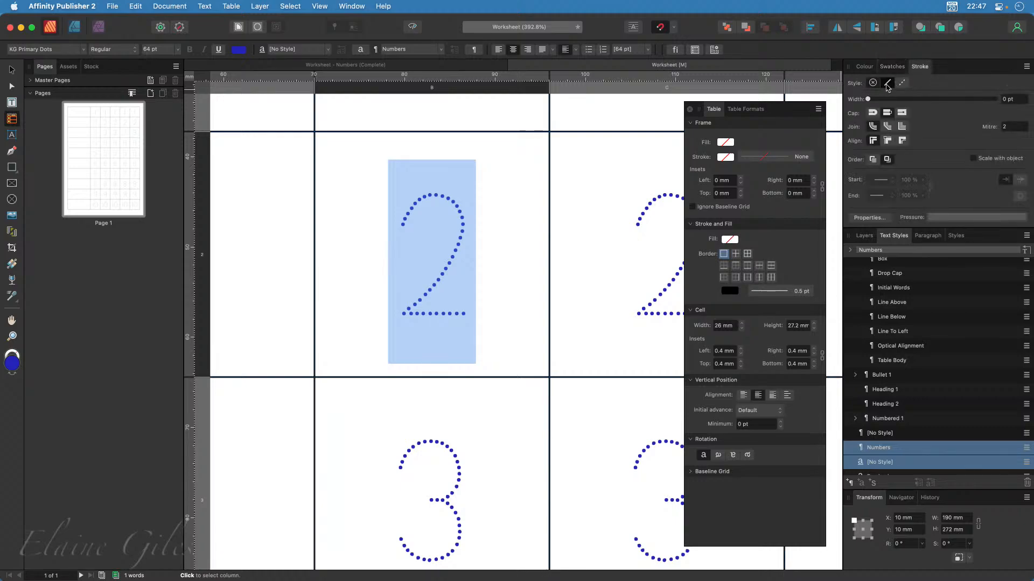
pyautogui.click(886, 83)
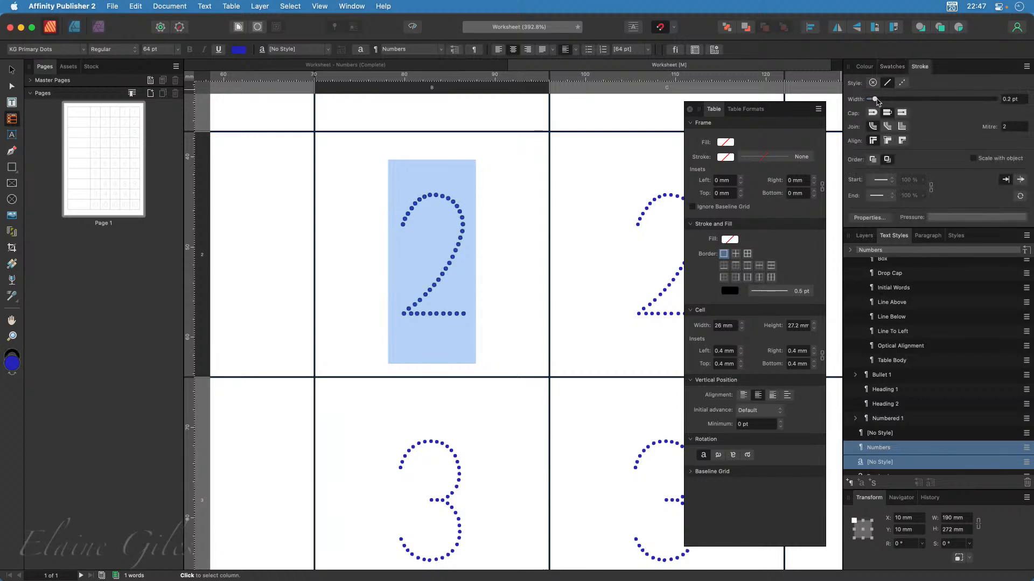
pyautogui.moveTo(876, 101); pyautogui.dragTo(901, 100)
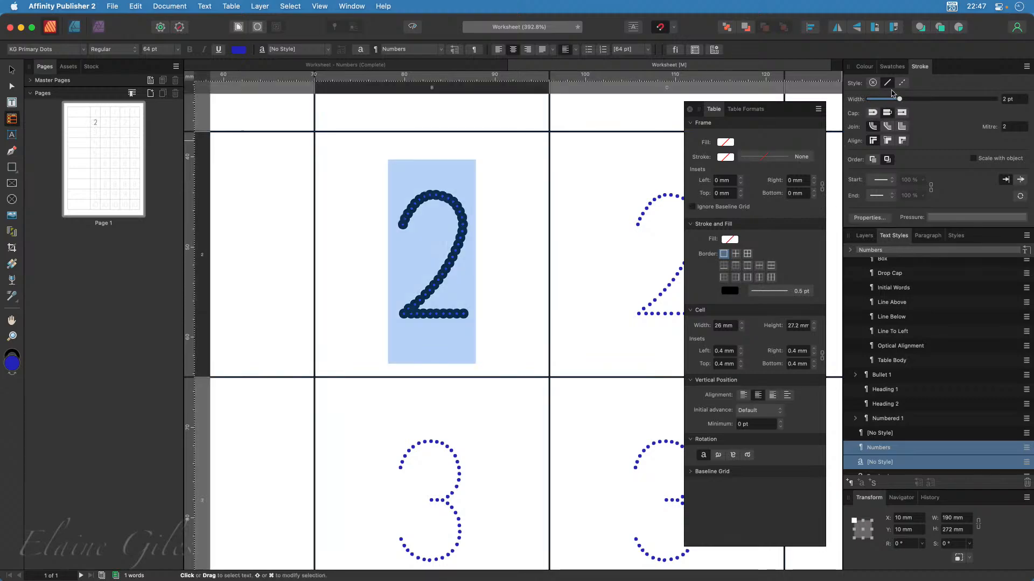
# Set the stroke colour of the 2 in column B to the Dark global swatch from the document palette
pyautogui.click(868, 69)
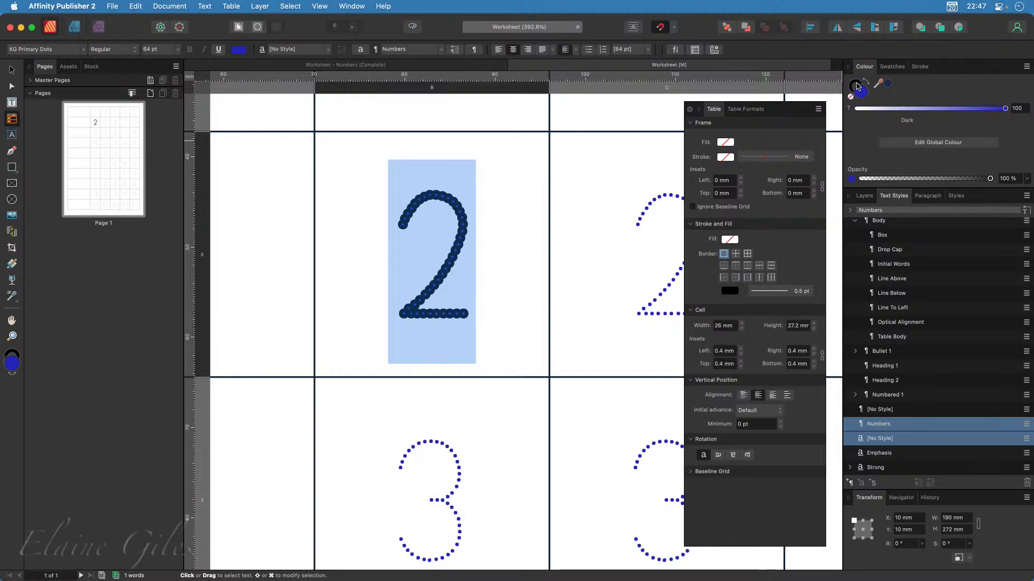
pyautogui.click(855, 85)
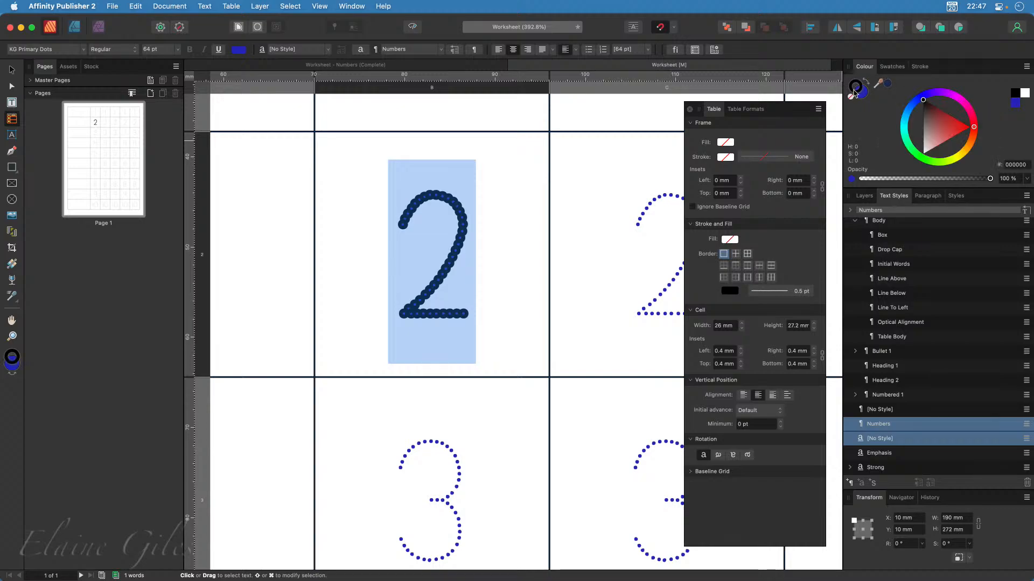
pyautogui.click(891, 67)
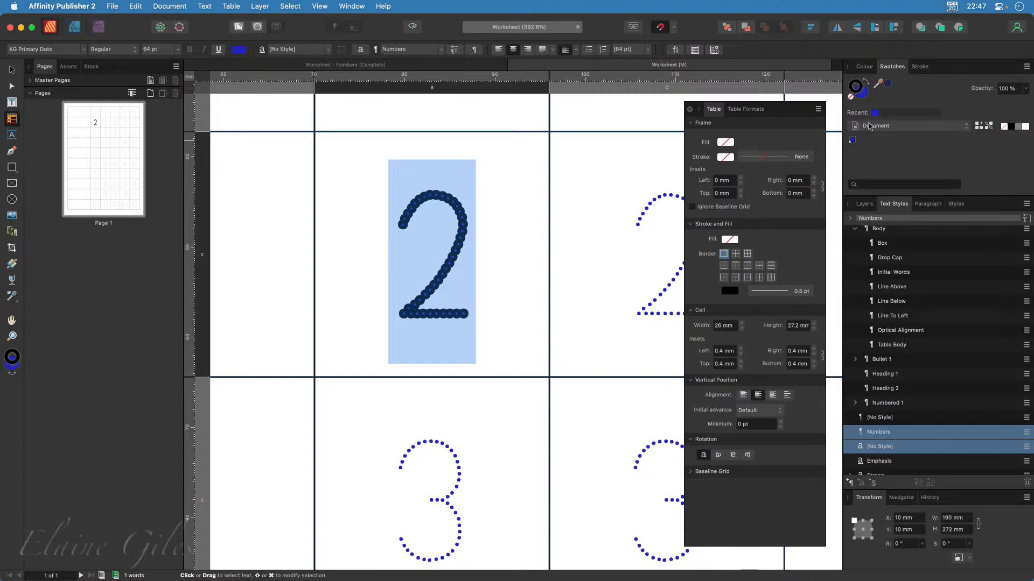
pyautogui.click(853, 141)
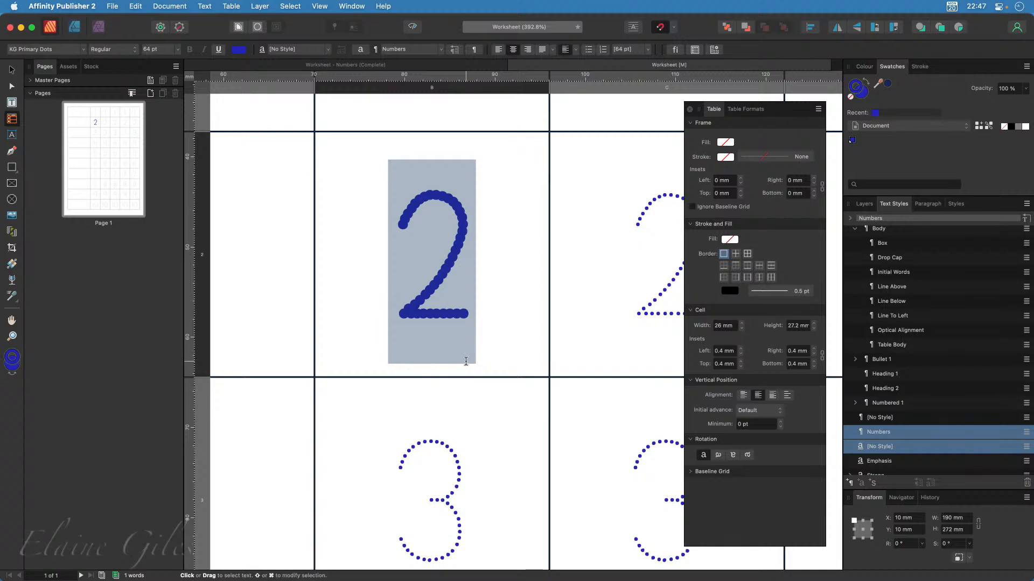
# Create a paragraph style named Numbers - Bold, based on Numbers, from the outlined 2 in column B
pyautogui.scroll(-8, 466, 361)
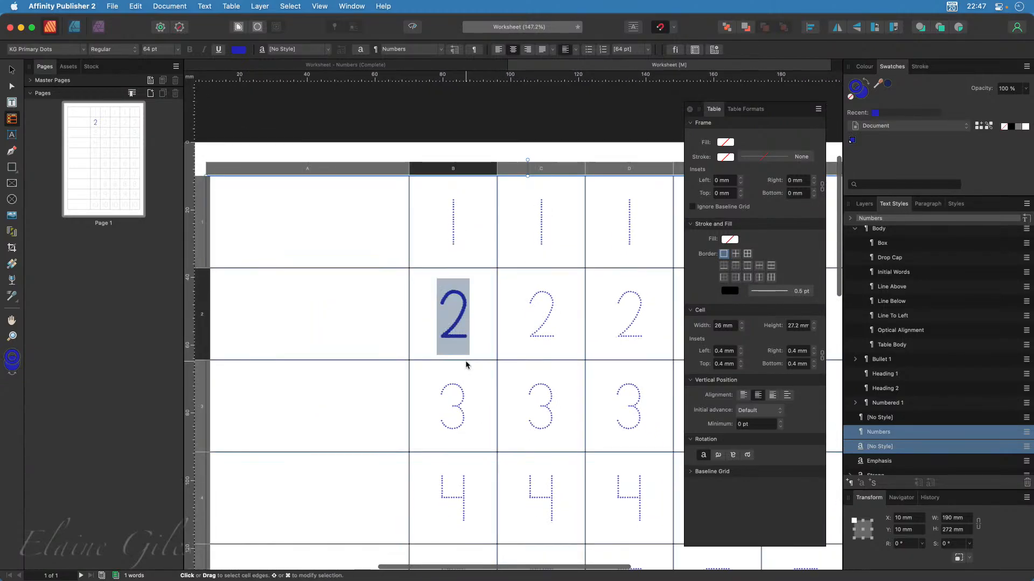
pyautogui.scroll(-3, 467, 365)
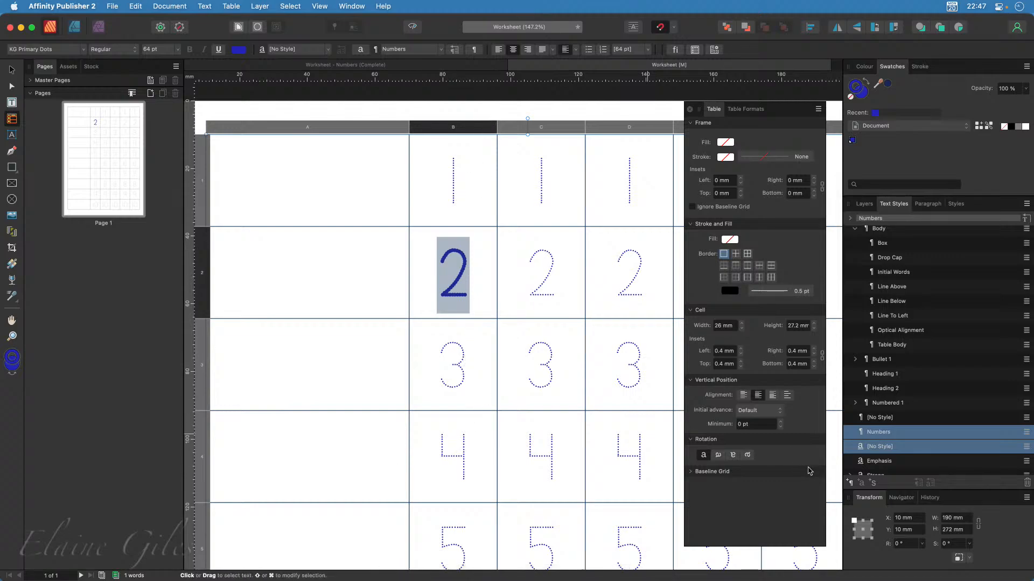
pyautogui.click(848, 484)
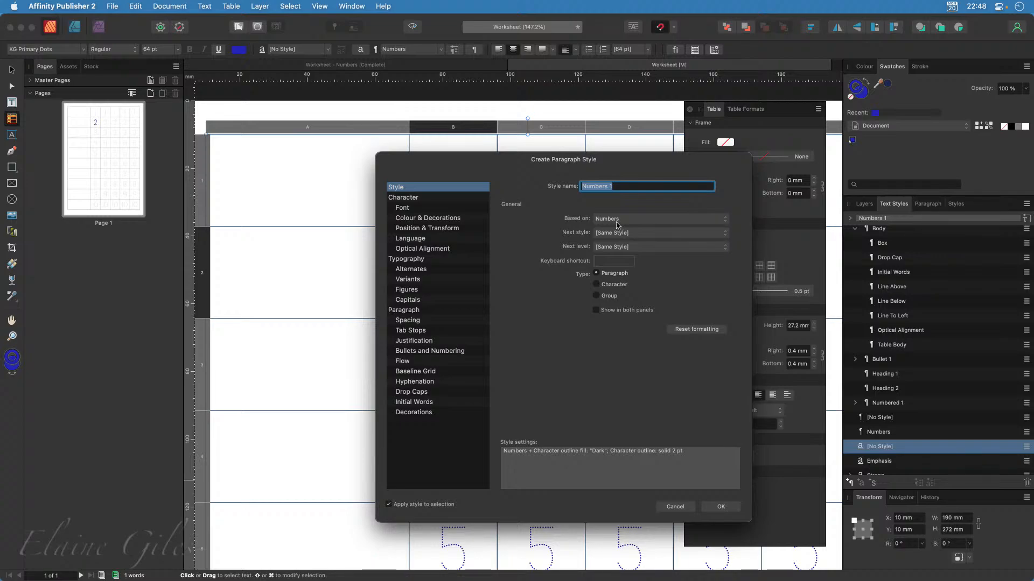
pyautogui.click(618, 185)
pyautogui.write('Old')
pyautogui.press('Return')
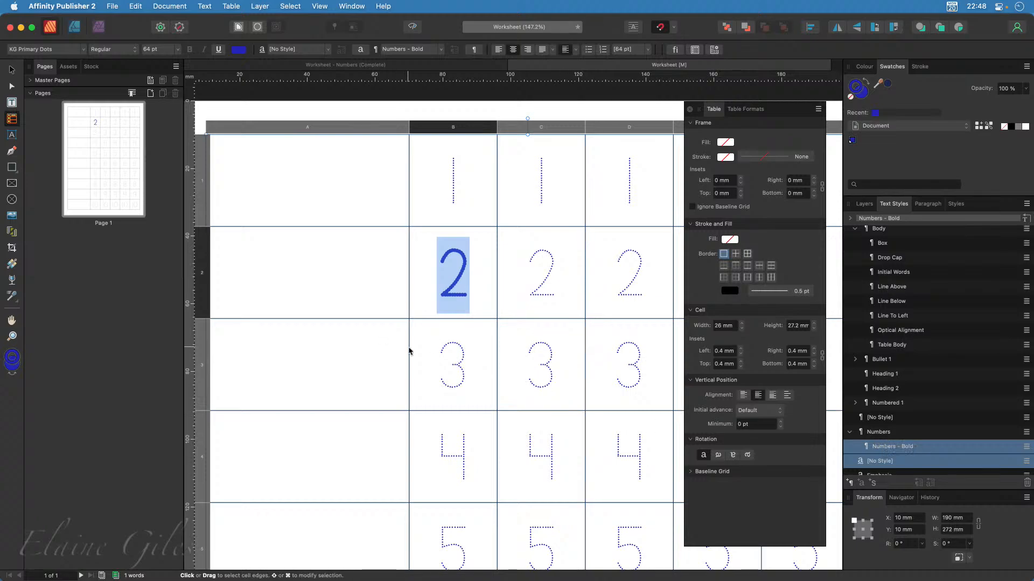
# Apply the Numbers - Bold style to 3 through 10 and to the 1 in column B, and save the document
pyautogui.moveTo(462, 369); pyautogui.dragTo(461, 420)
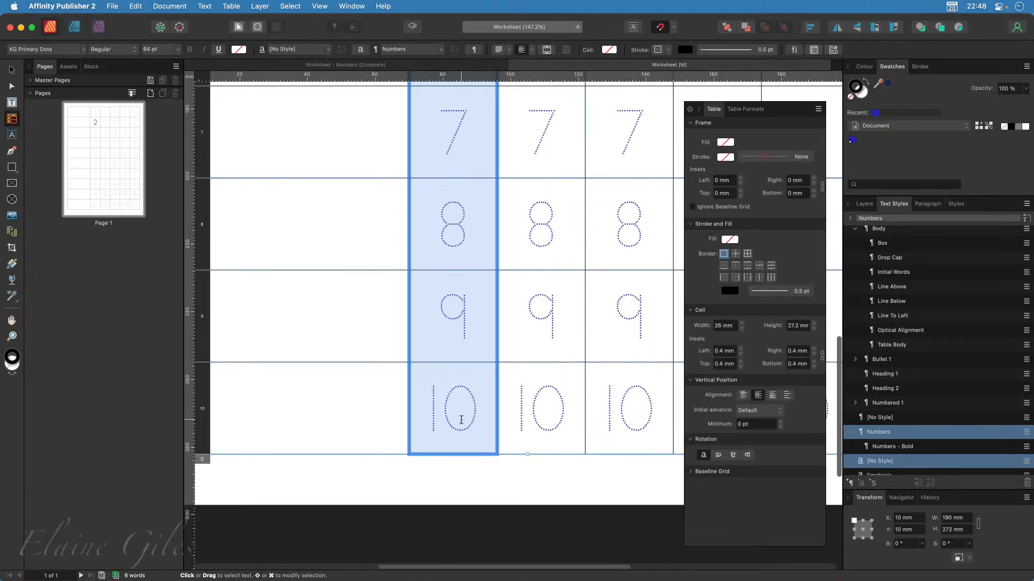
pyautogui.click(886, 446)
pyautogui.scroll(10, 533, 269)
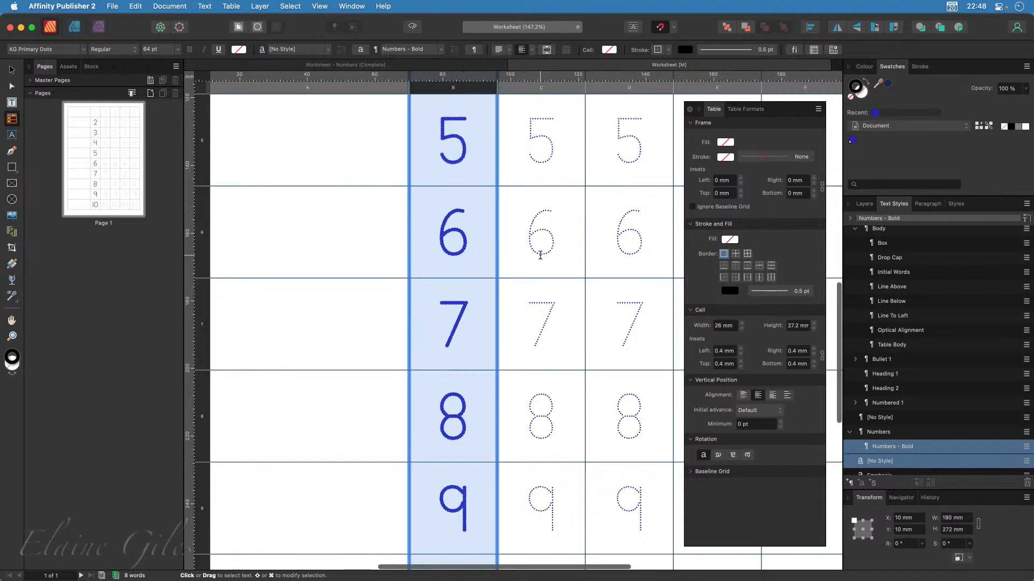
pyautogui.doubleClick(445, 371)
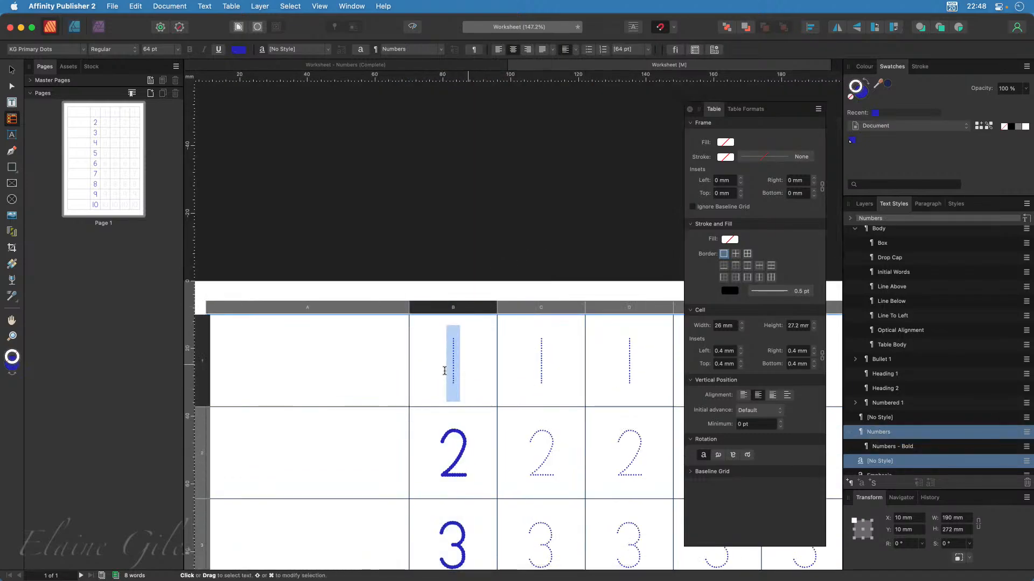
pyautogui.click(895, 447)
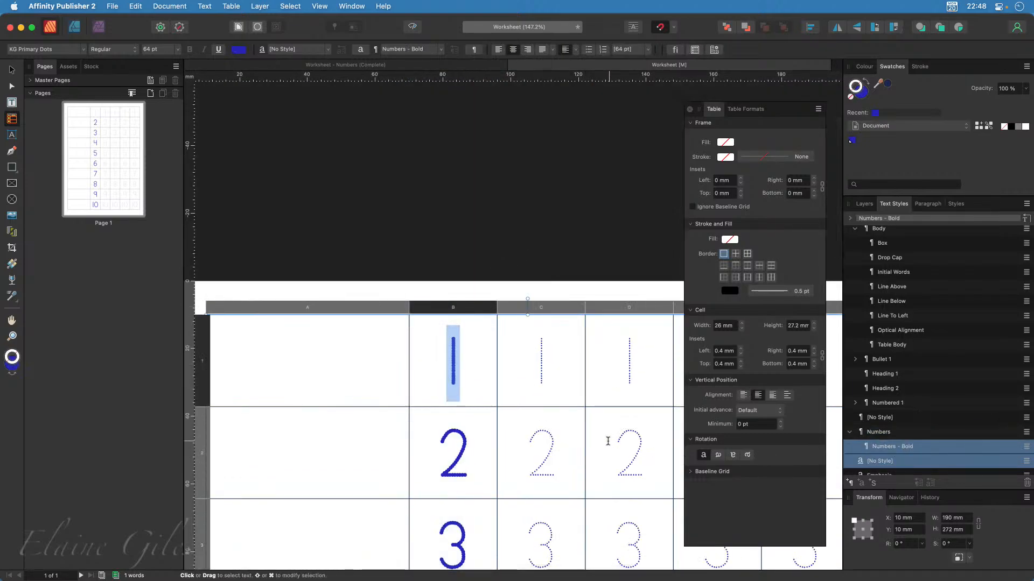
pyautogui.click(456, 157)
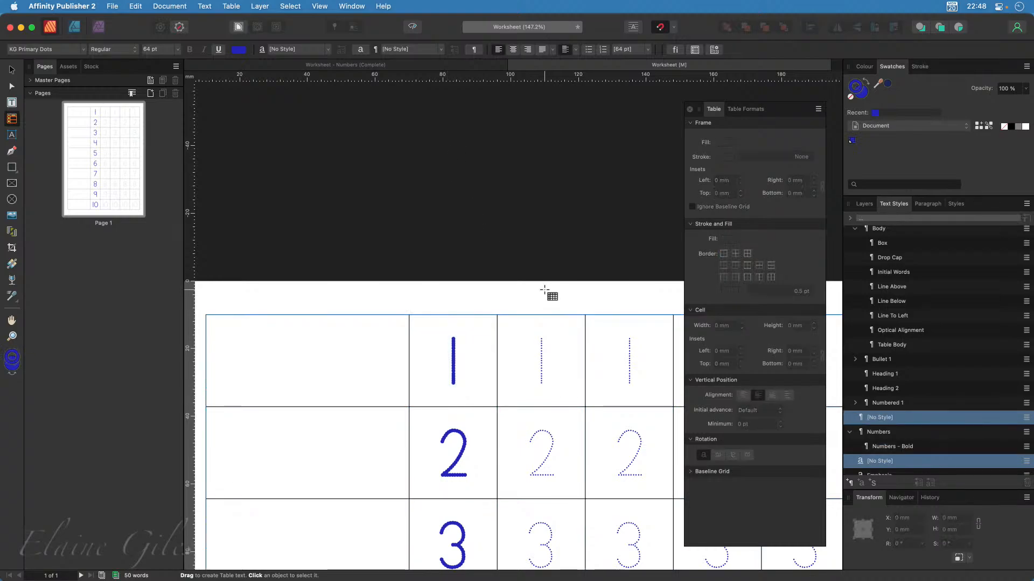
pyautogui.press('super+0')
pyautogui.press('super+s')
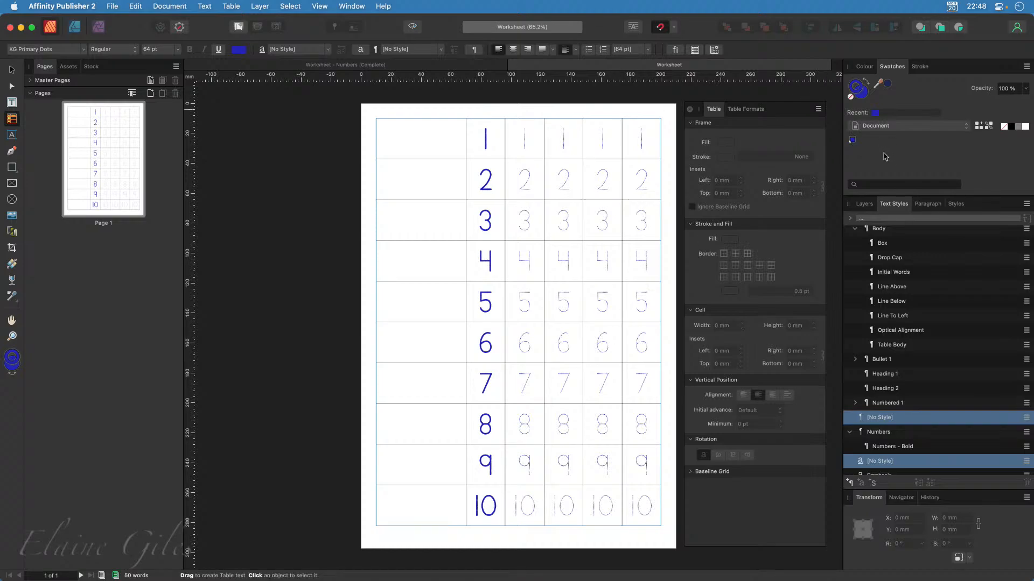
# Add a global colour named Light with the hex value 26D9B9 to the document palette
pyautogui.click(1026, 66)
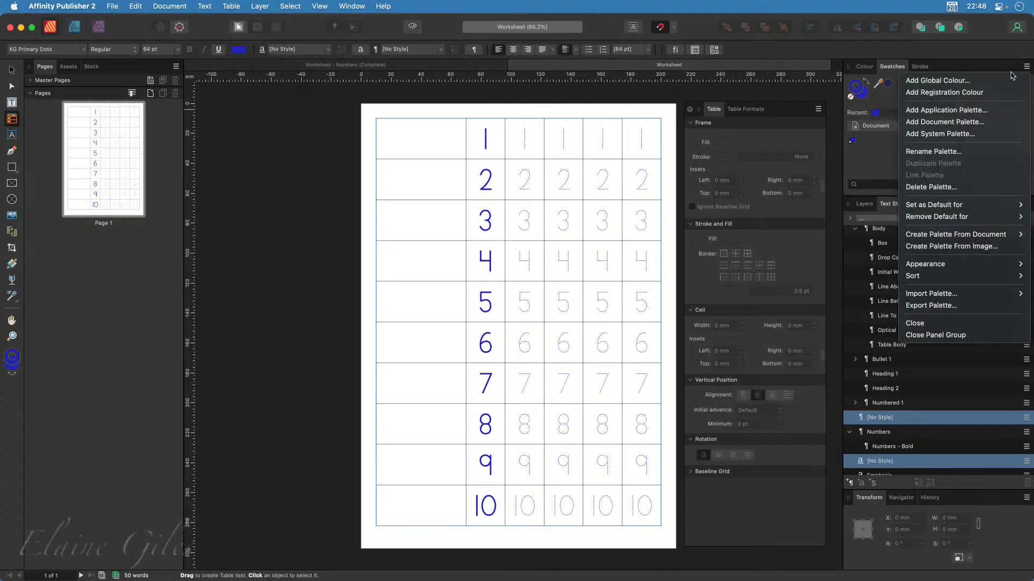
pyautogui.click(958, 109)
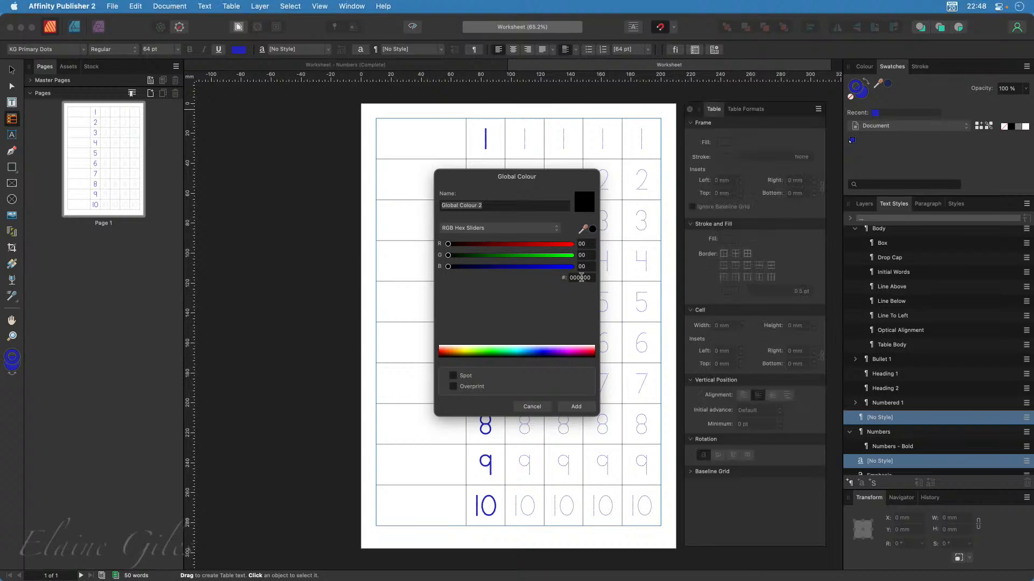
pyautogui.click(581, 278)
pyautogui.write('26DDB9')
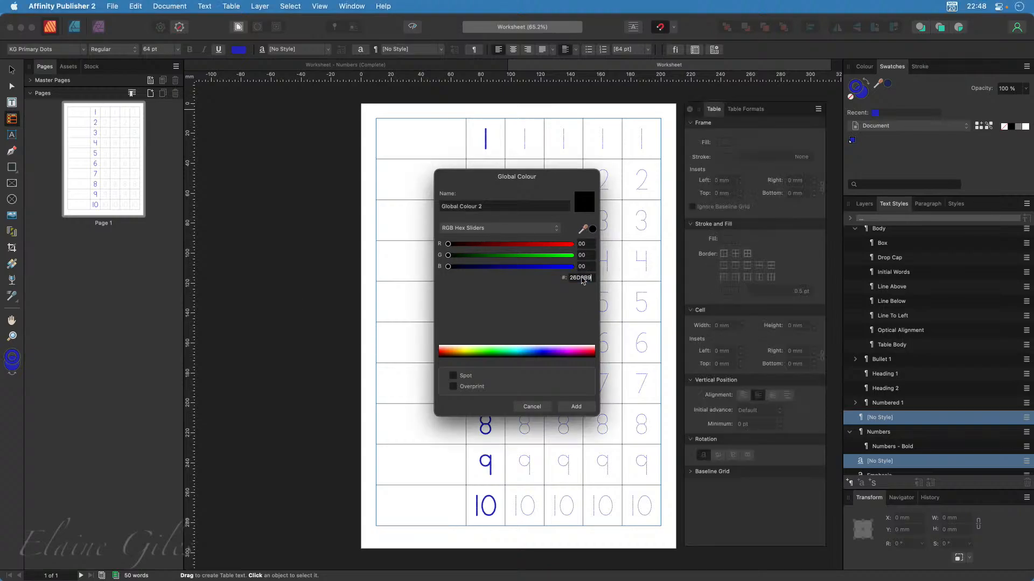
pyautogui.press('Tab')
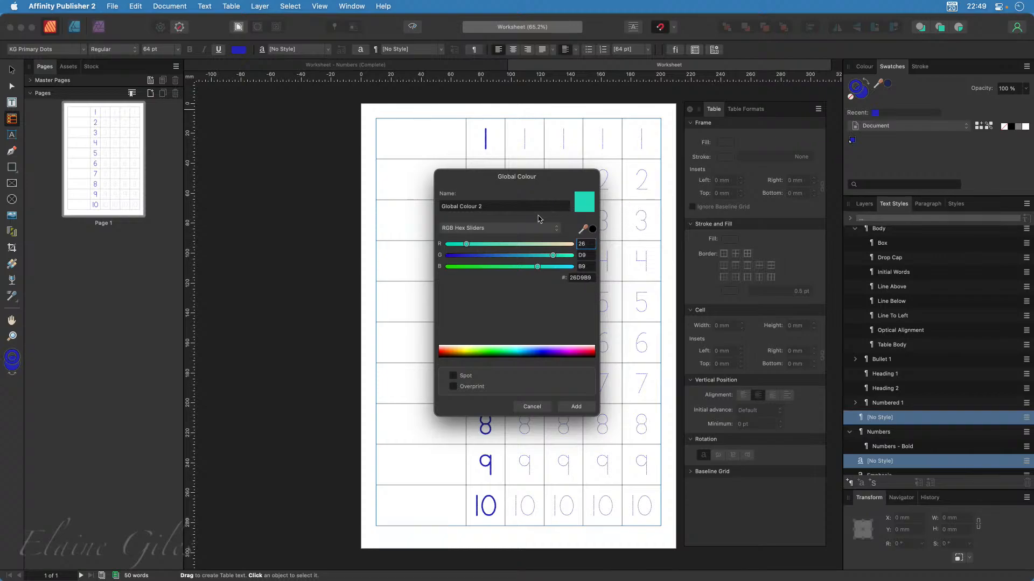
pyautogui.tripleClick(485, 208)
pyautogui.write('Light')
pyautogui.click(580, 407)
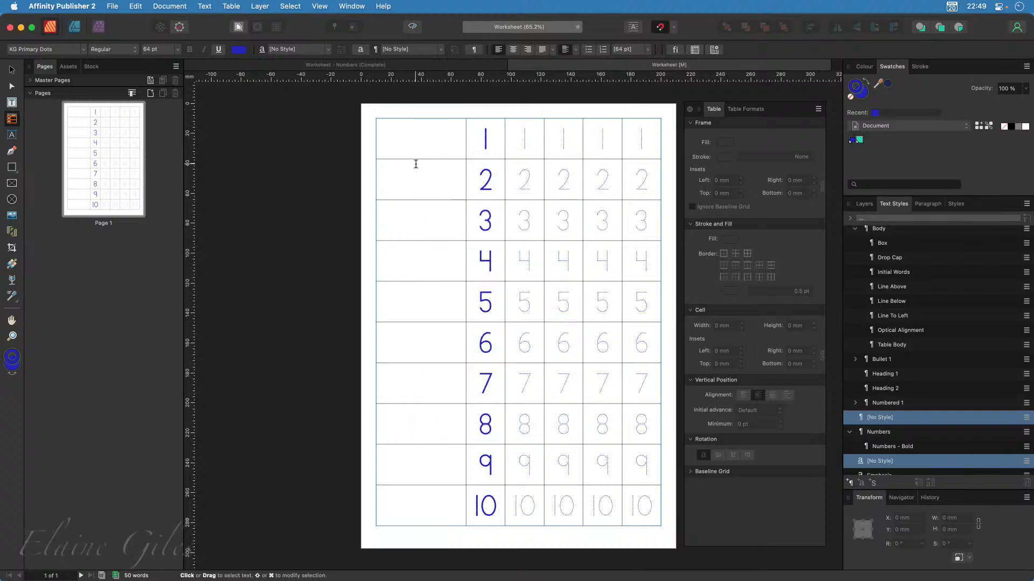
# Save the worksheet and add a blank page after page 1
pyautogui.click(420, 179)
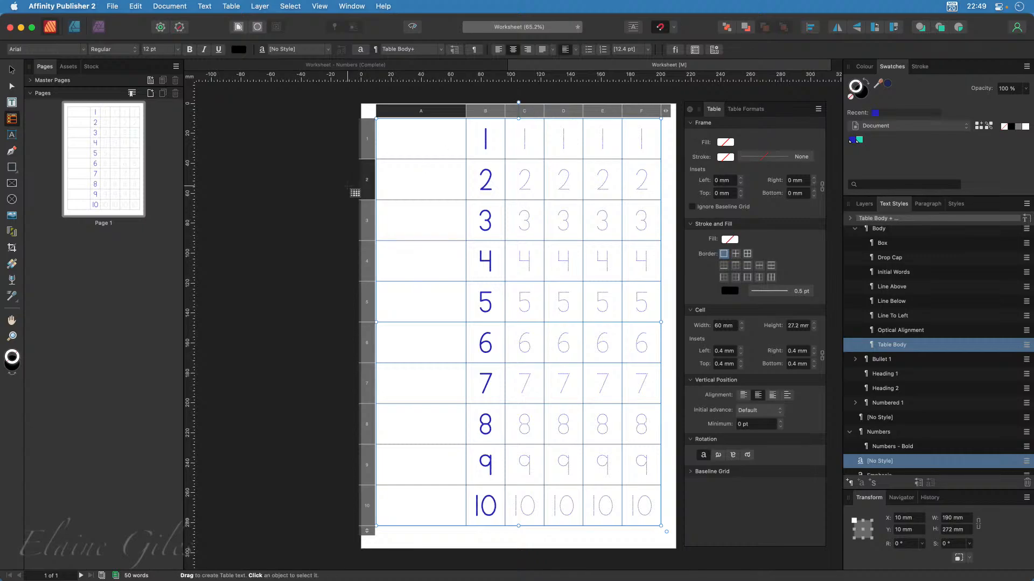
pyautogui.click(13, 69)
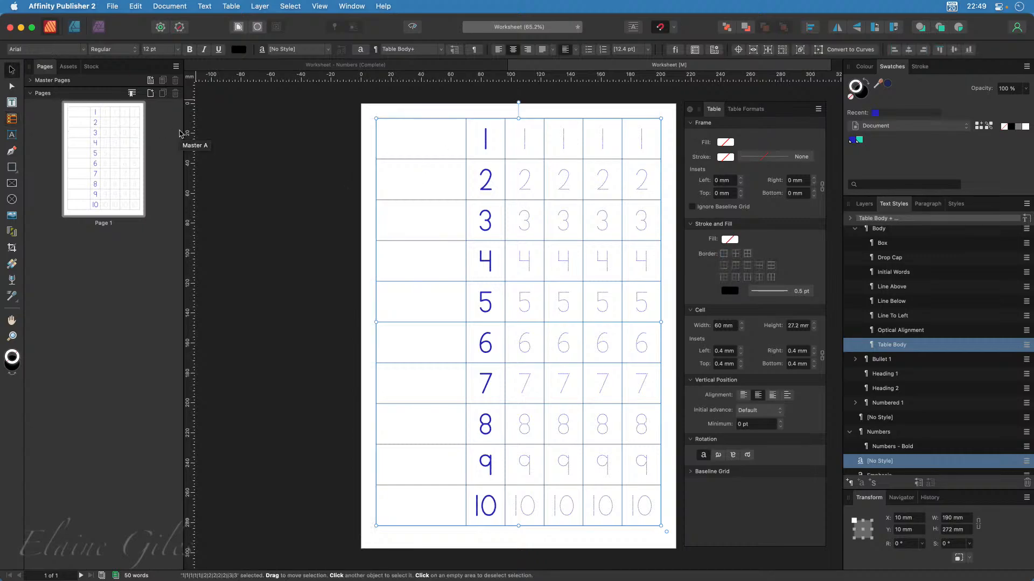
pyautogui.press('super+s')
pyautogui.click(153, 94)
pyautogui.click(609, 220)
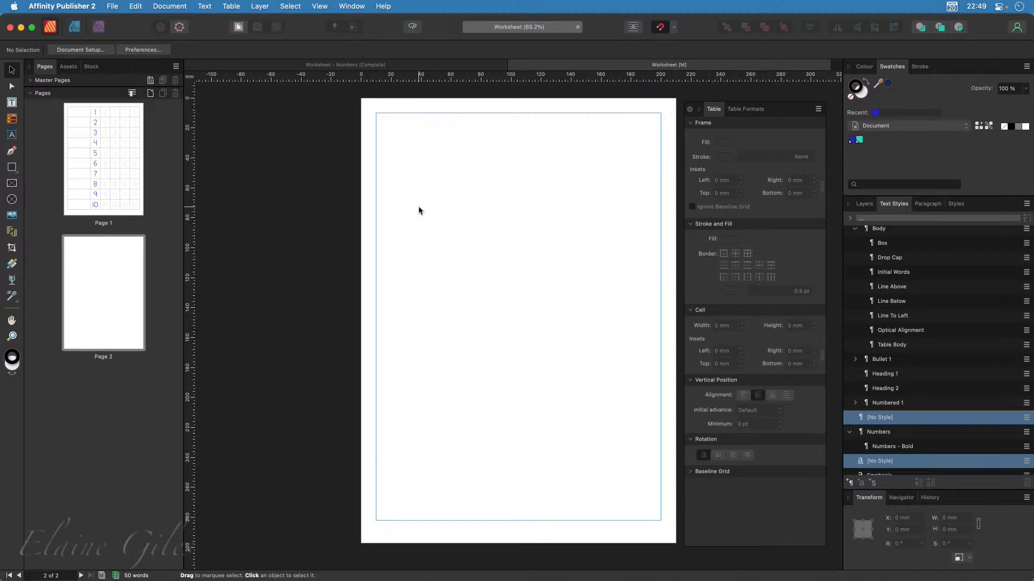
# After checking the completed worksheet, draw a two-row, five-column table about 49.4 by 10.9 mm on page 2
pyautogui.click(446, 66)
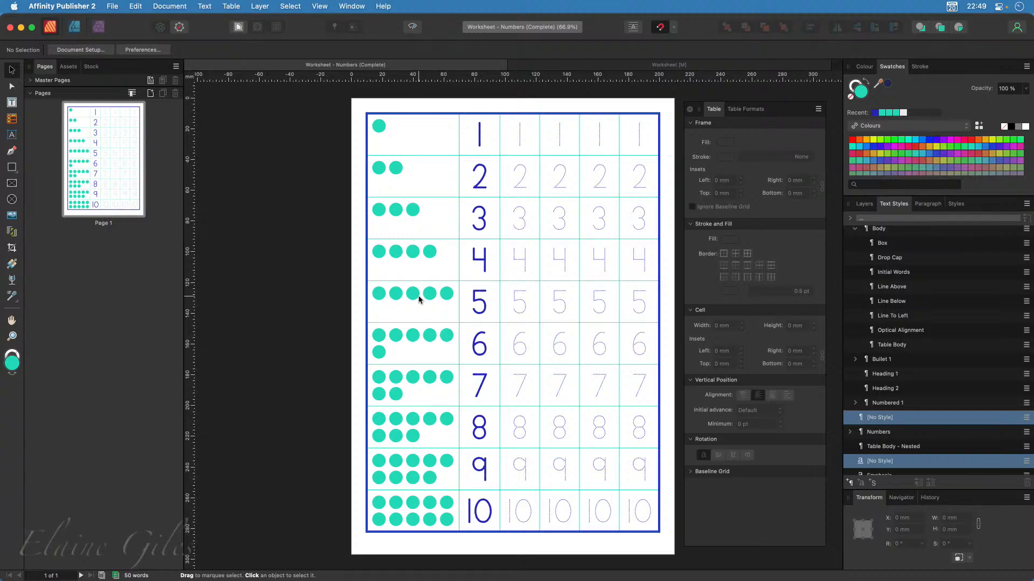
pyautogui.click(634, 67)
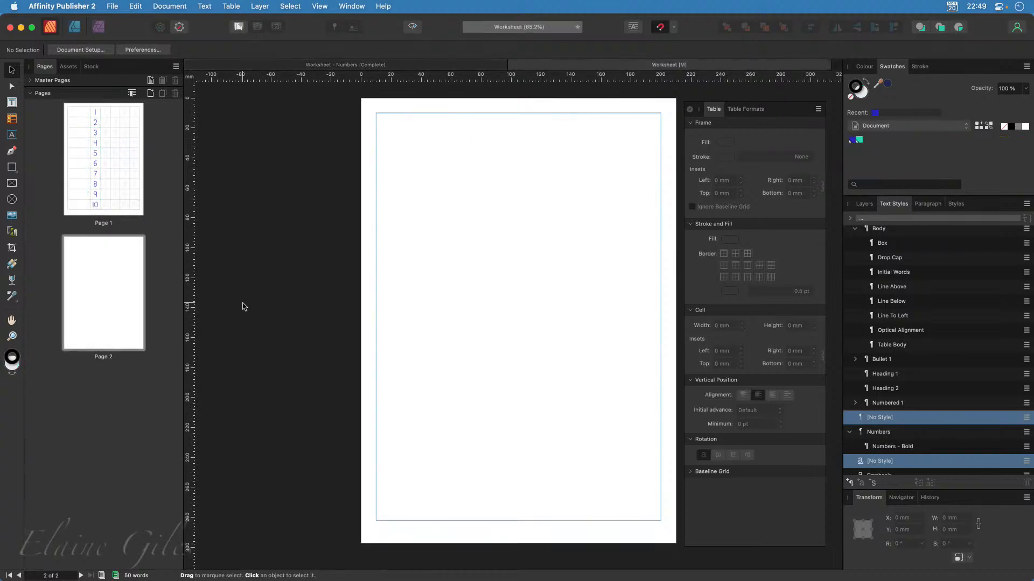
pyautogui.click(11, 119)
pyautogui.moveTo(414, 181); pyautogui.dragTo(489, 197)
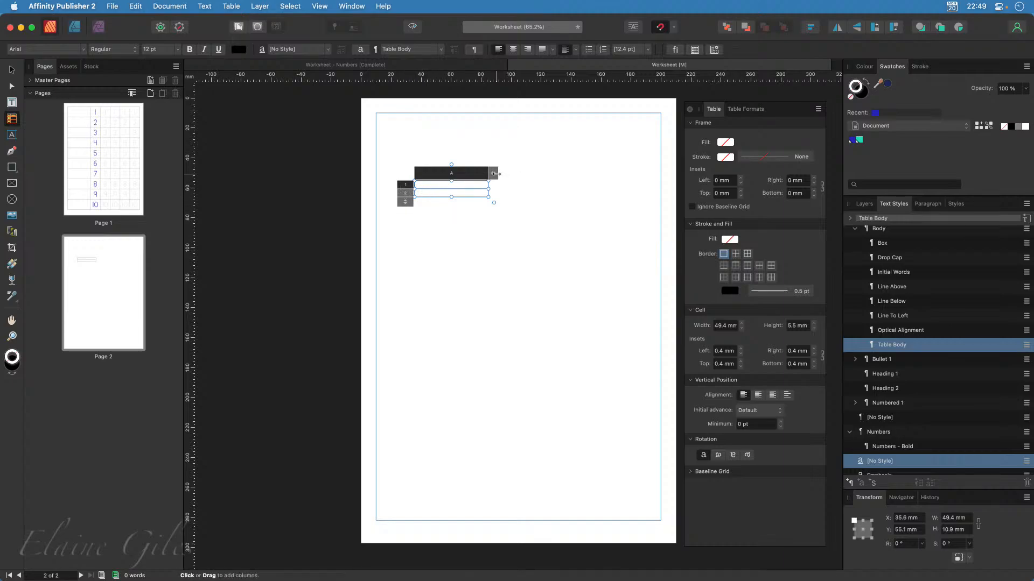
pyautogui.click(532, 178)
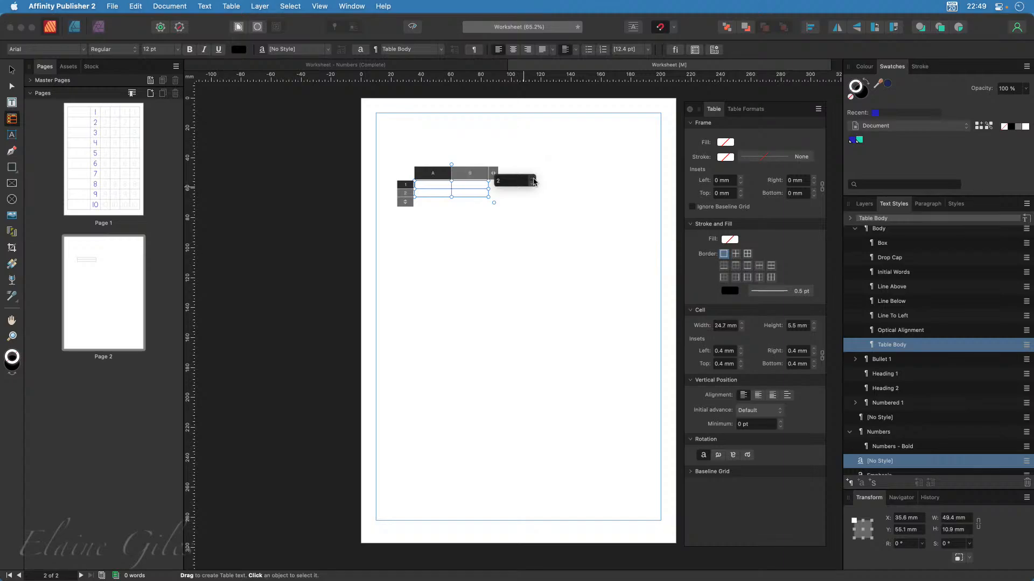
pyautogui.click(533, 178)
pyautogui.click(533, 179)
pyautogui.click(533, 178)
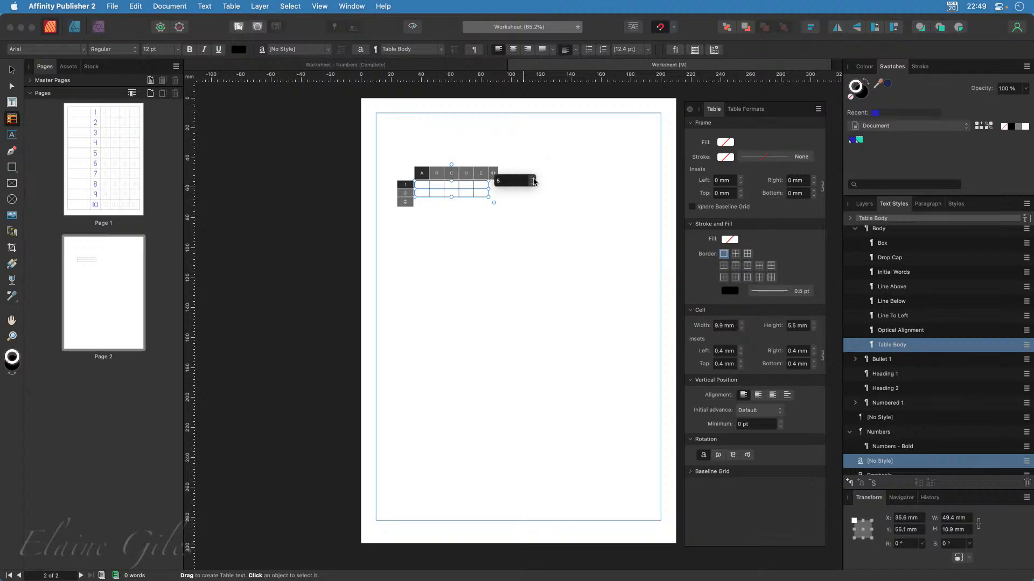
pyautogui.click(444, 256)
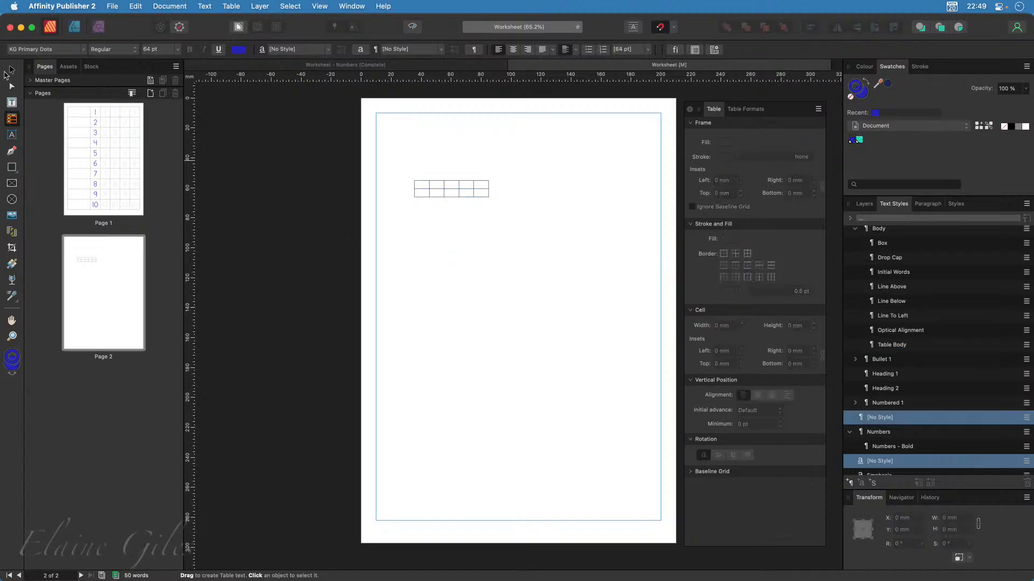
# Select all cells of the two-row table on page 2 and set the cell width to 11 mm
pyautogui.click(12, 70)
pyautogui.scroll(3, 458, 184)
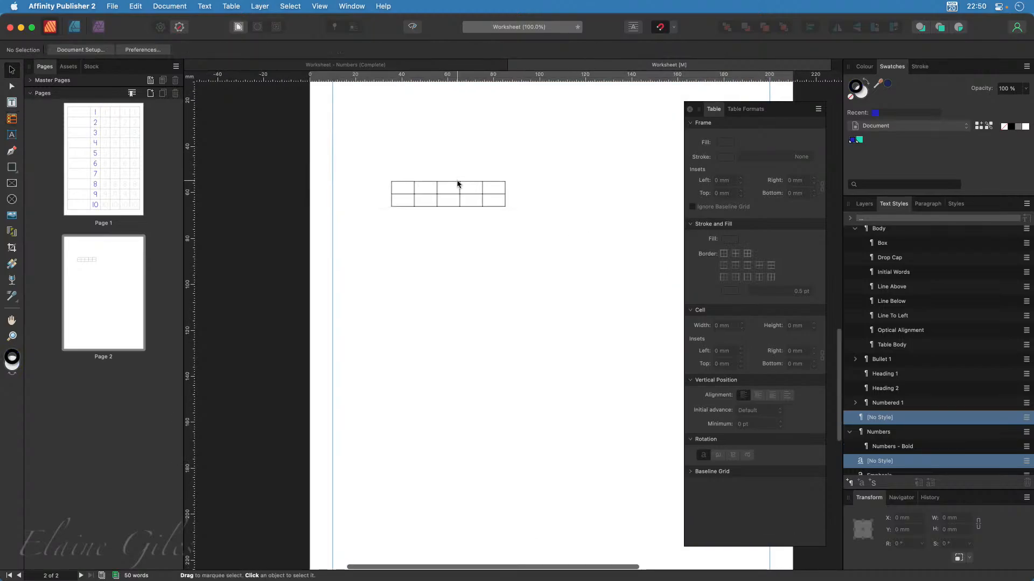
pyautogui.scroll(5, 458, 184)
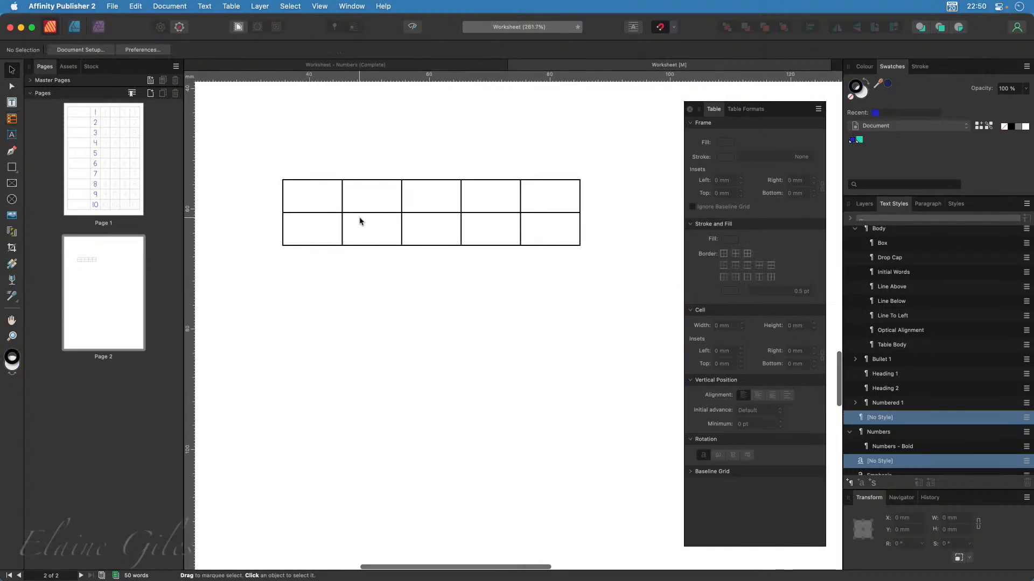
pyautogui.click(319, 206)
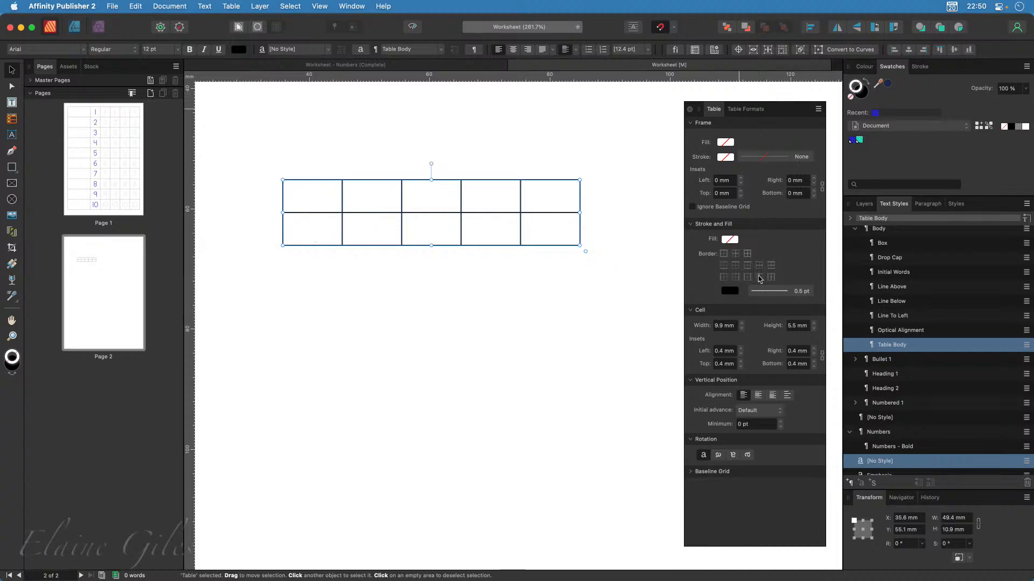
pyautogui.doubleClick(317, 199)
pyautogui.keyDown('shift'); pyautogui.click(533, 229); pyautogui.keyUp('shift')
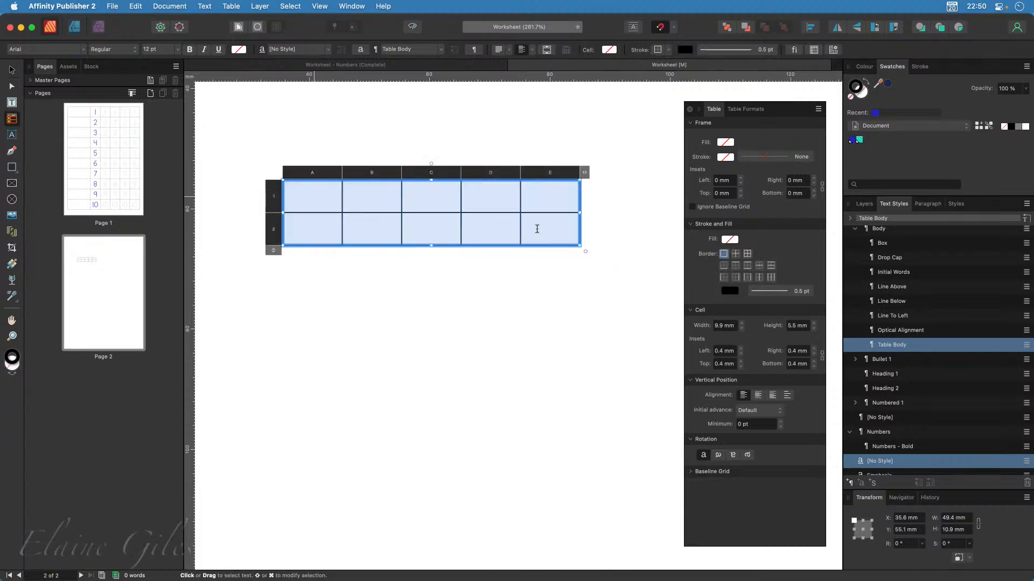
pyautogui.click(728, 324)
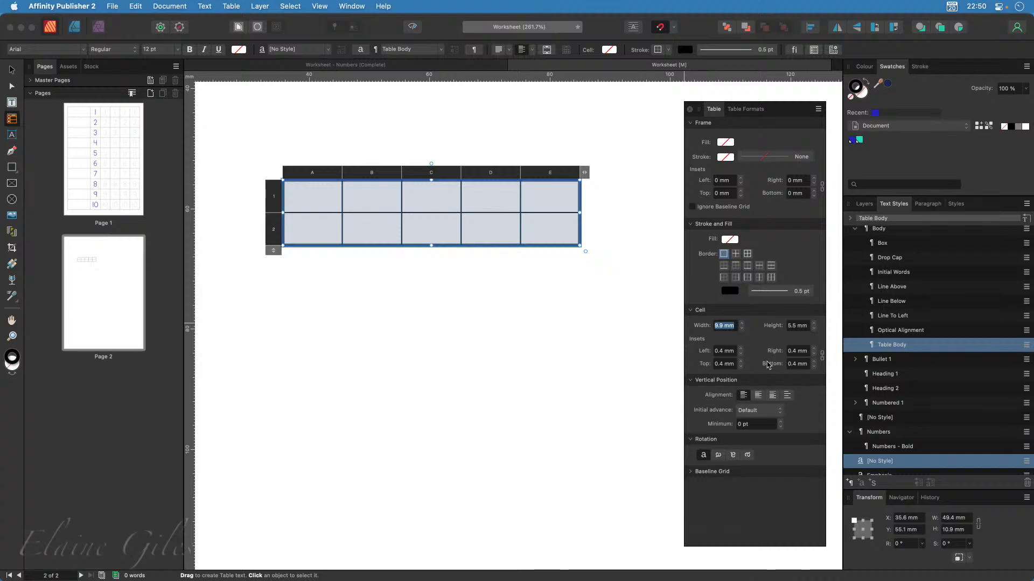
pyautogui.write('11')
pyautogui.press('Return')
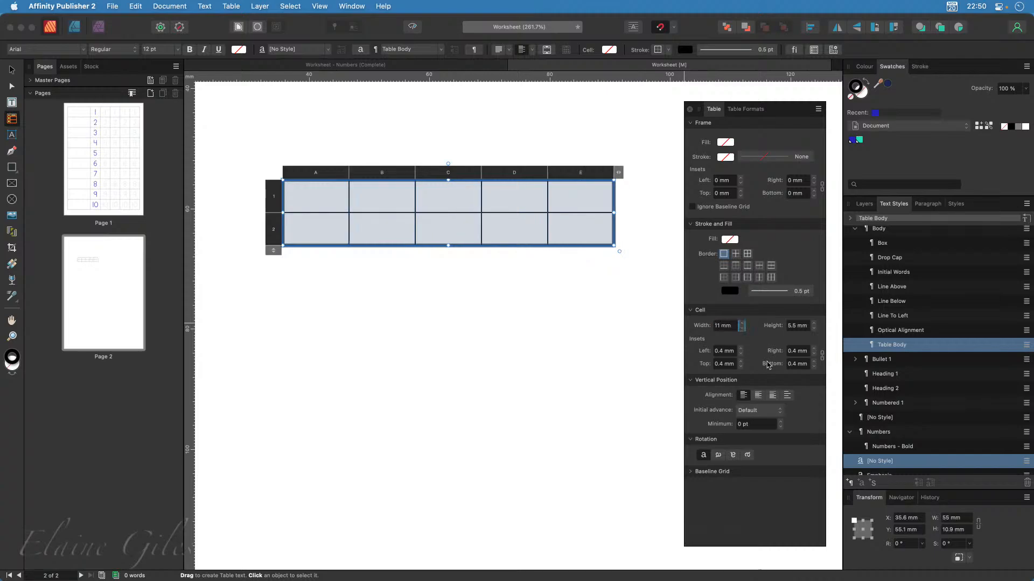
# Set the height of all the table's cells to 11 mm and deselect the table
pyautogui.click(803, 325)
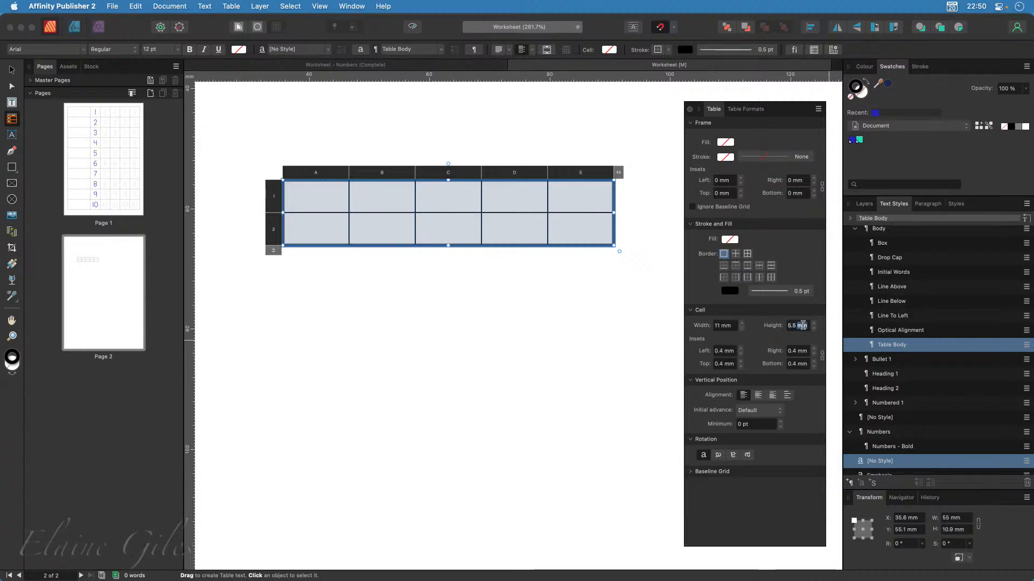
pyautogui.write('11')
pyautogui.press('Return')
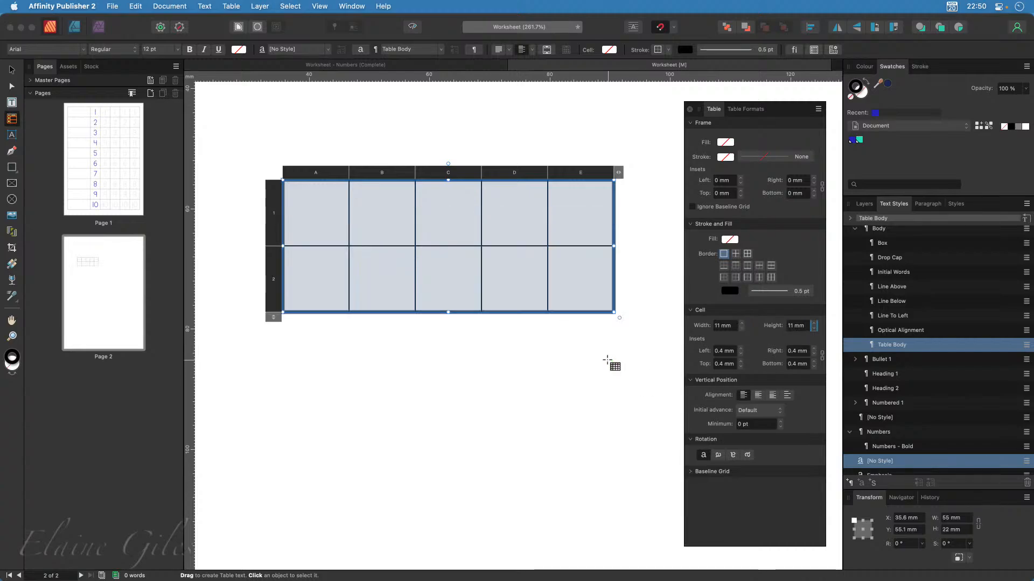
pyautogui.click(11, 70)
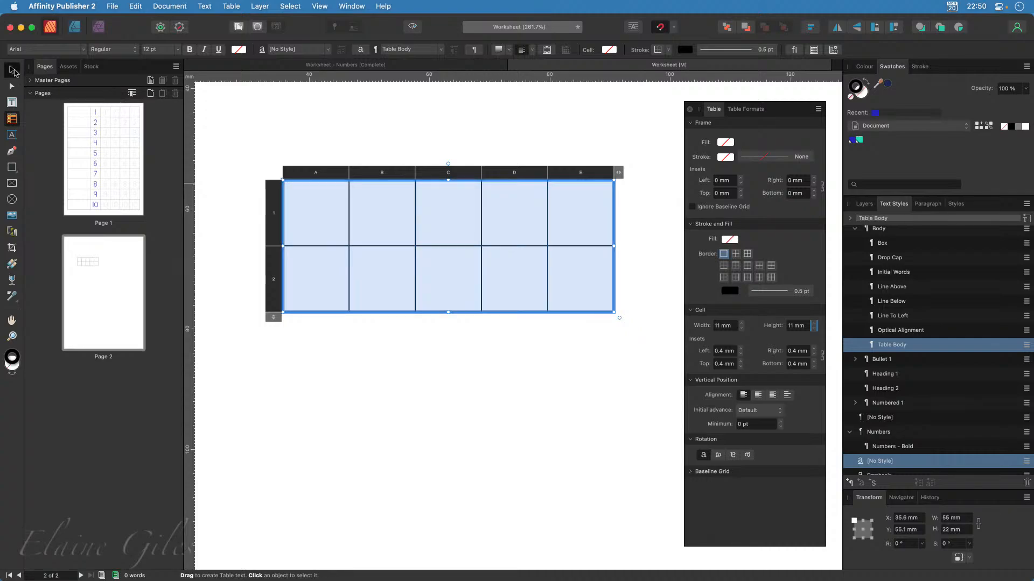
pyautogui.click(267, 371)
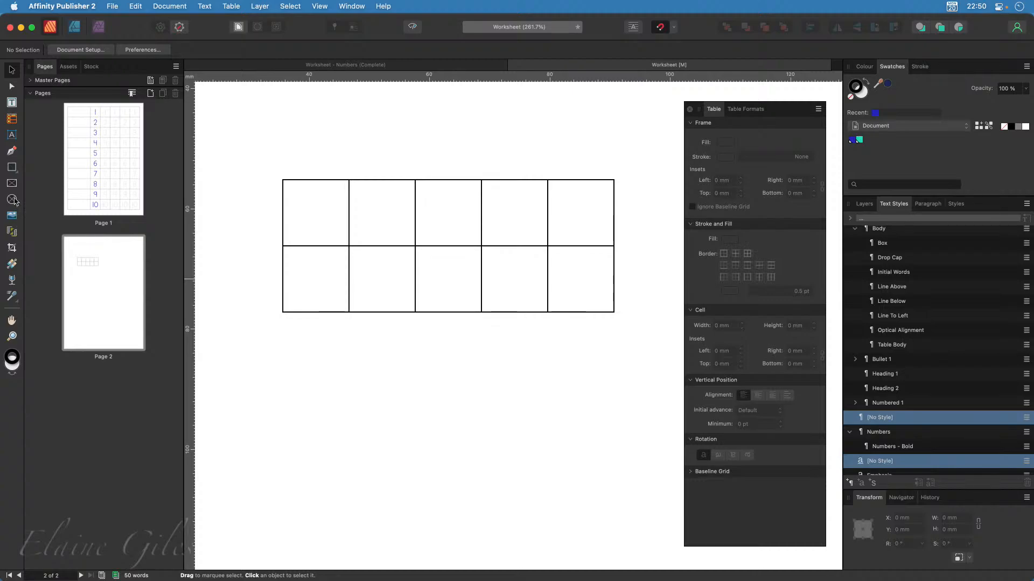
# Draw a circle about 8.8 mm in diameter below the table with the Ellipse tool
pyautogui.moveTo(12, 167); pyautogui.dragTo(49, 183)
pyautogui.moveTo(338, 360); pyautogui.dragTo(387, 419)
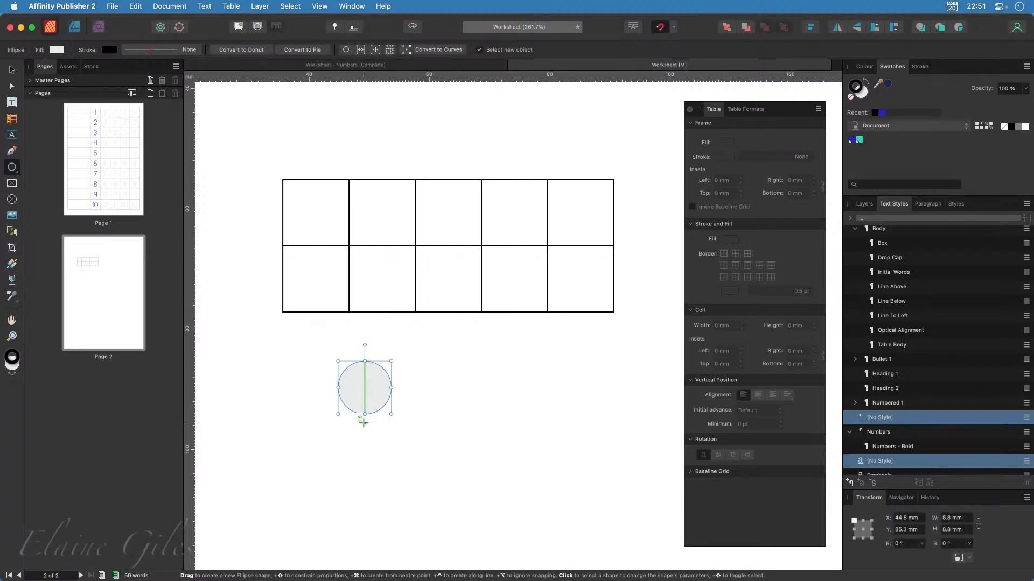
pyautogui.click(11, 69)
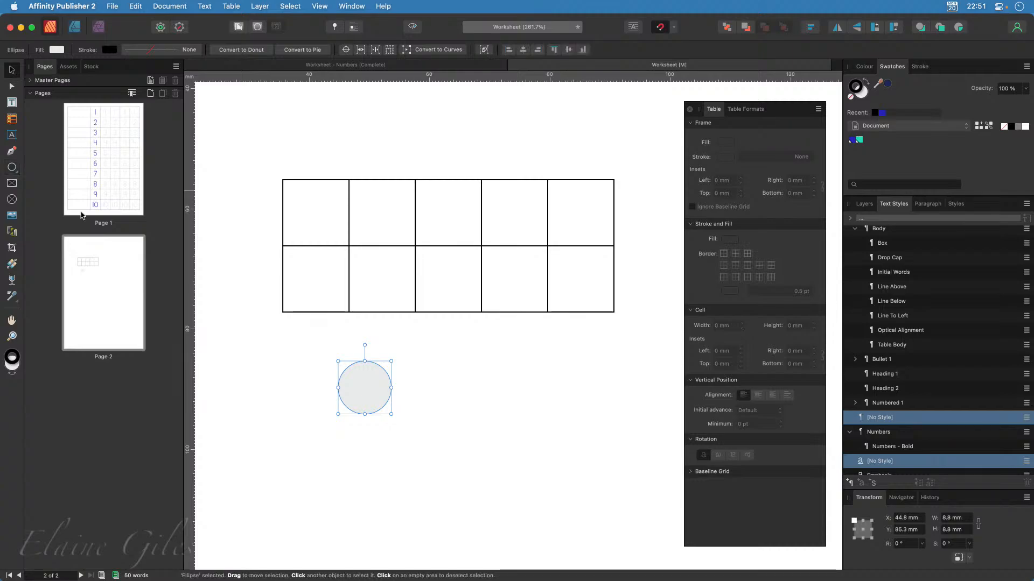
# Fill the circle with the Light global colour and remove its stroke
pyautogui.click(860, 140)
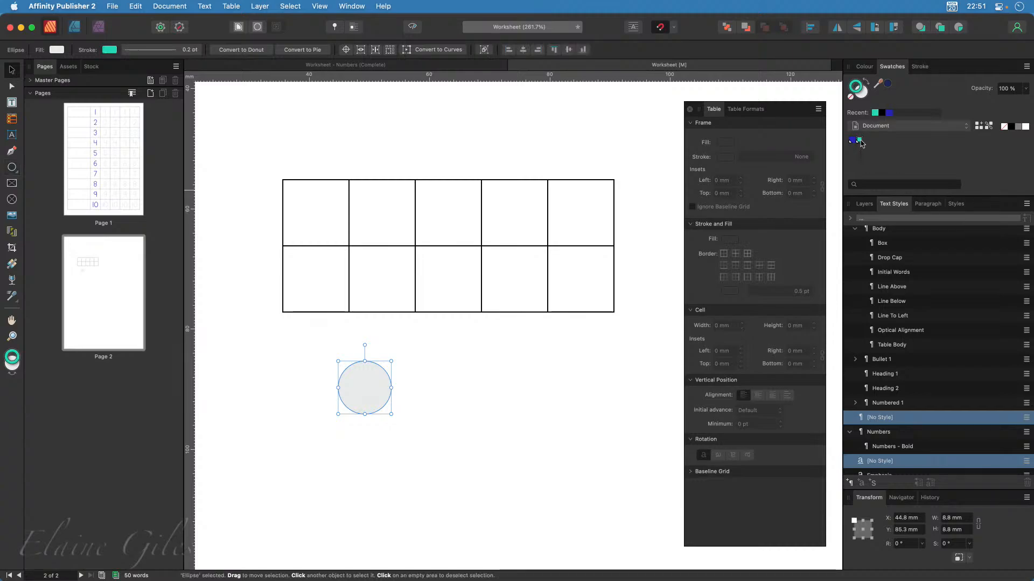
pyautogui.click(868, 84)
pyautogui.click(851, 98)
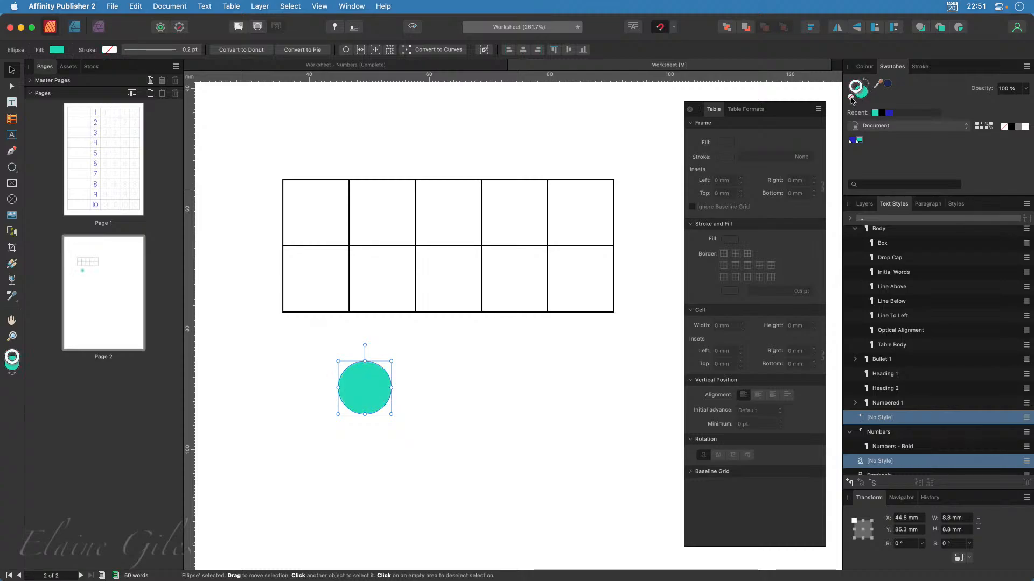
pyautogui.click(404, 460)
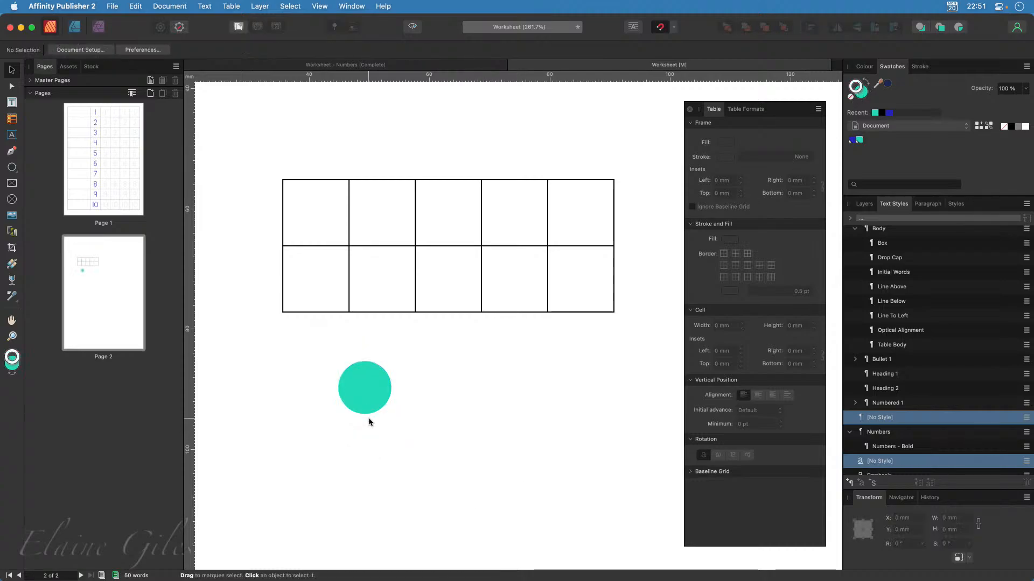
# Copy the circle and centre the contents of all table cells both vertically and horizontally
pyautogui.click(364, 395)
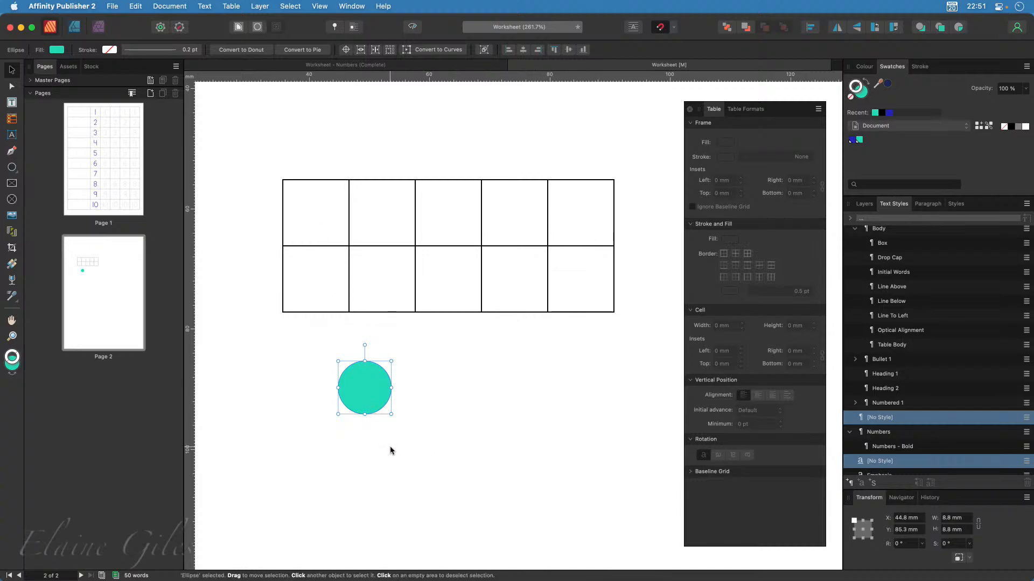
pyautogui.doubleClick(314, 215)
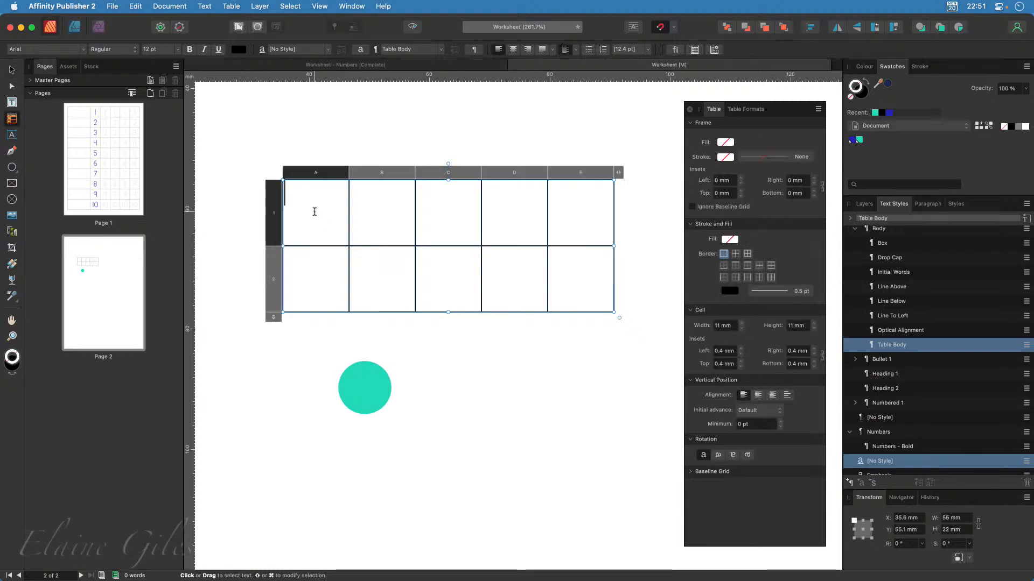
pyautogui.moveTo(296, 196); pyautogui.dragTo(588, 277)
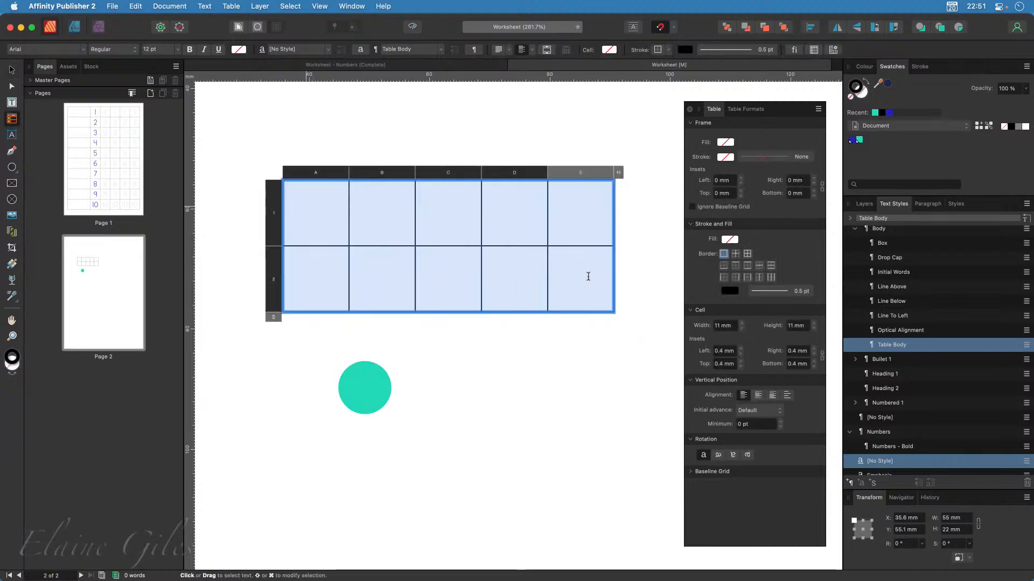
pyautogui.click(524, 50)
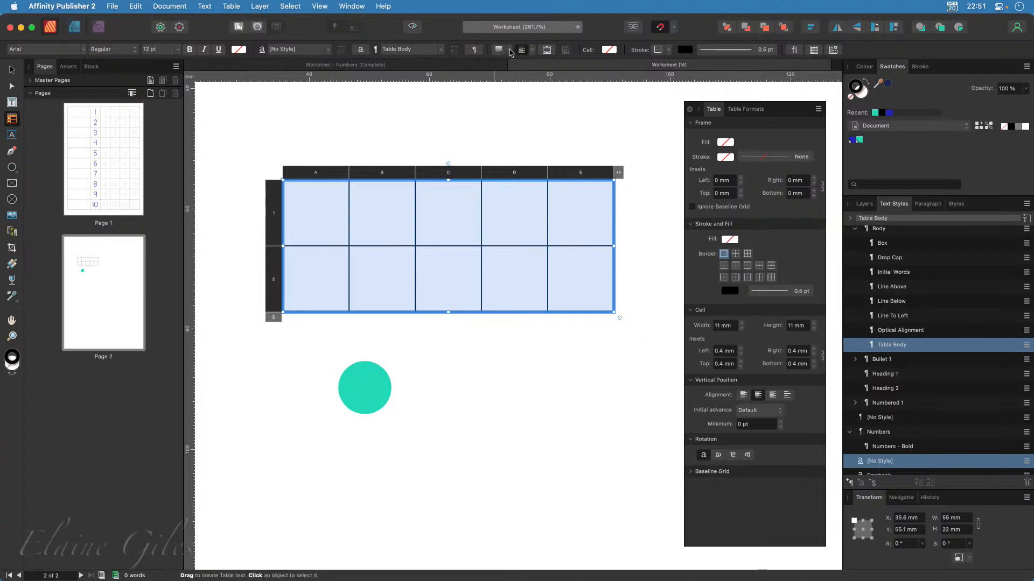
pyautogui.click(511, 52)
pyautogui.click(501, 76)
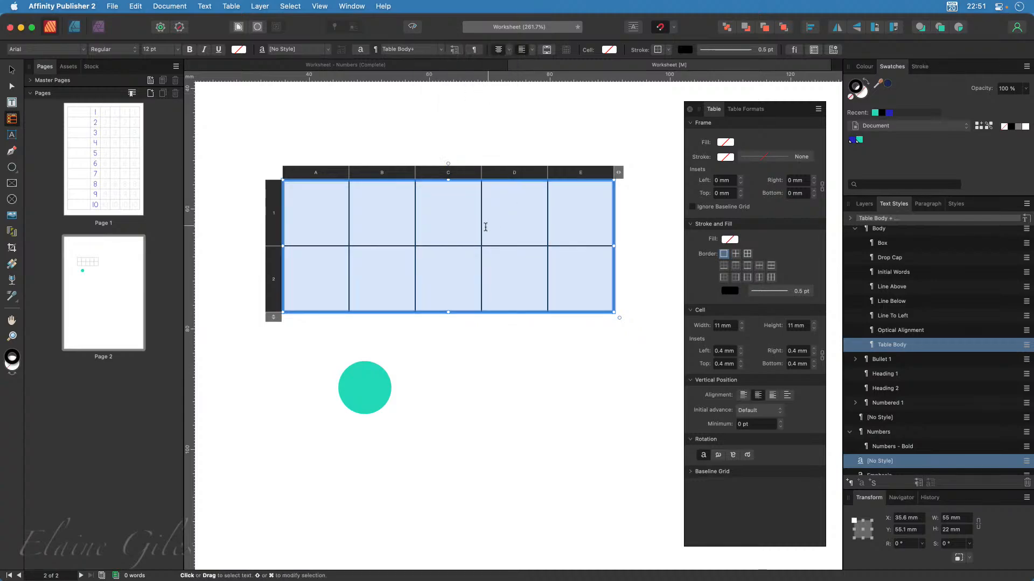
# Paste the copied circle into each of the five cells in the table's first row
pyautogui.click(323, 215)
pyautogui.press('super+v')
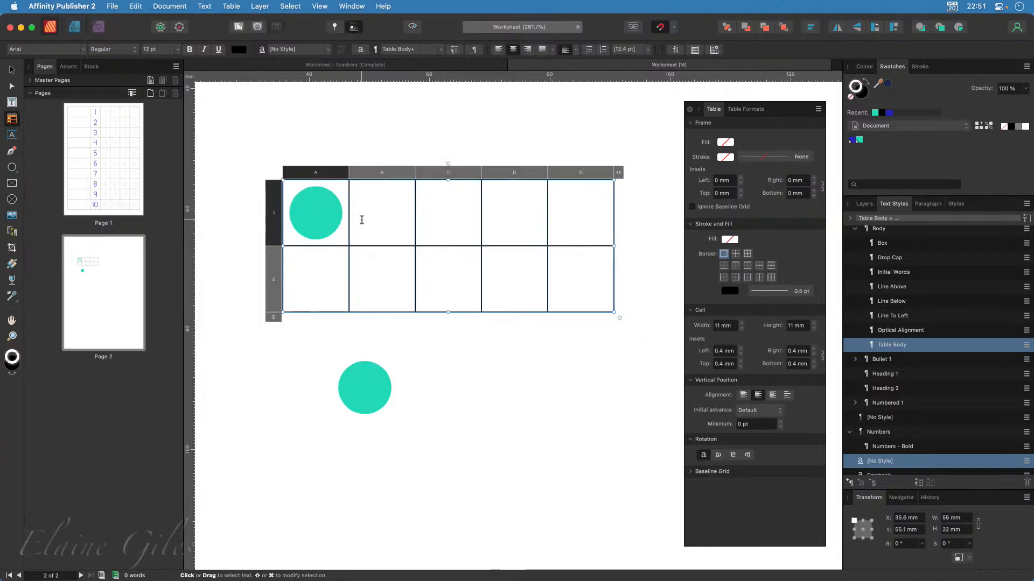
pyautogui.click(362, 219)
pyautogui.press('super+v')
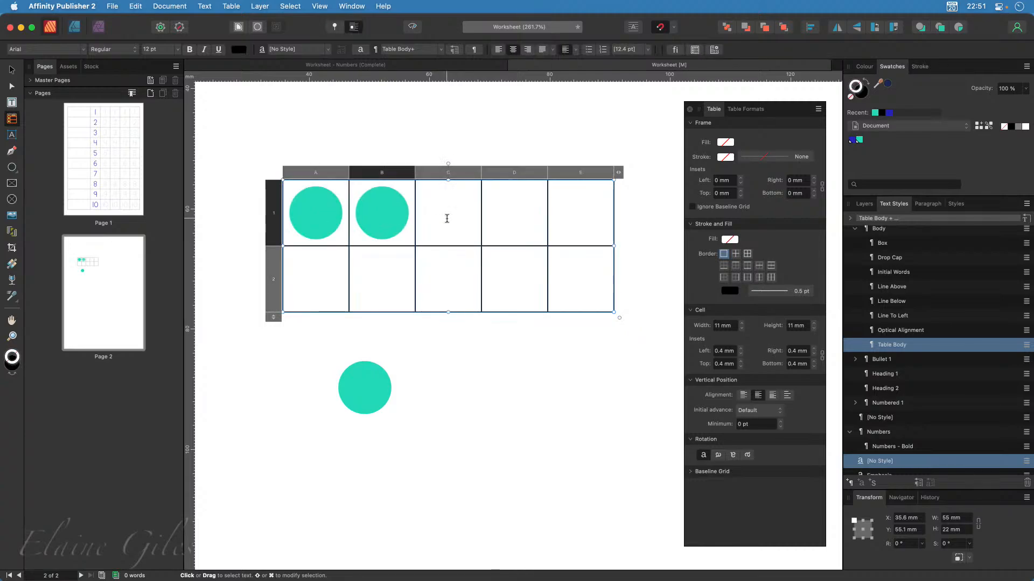
pyautogui.click(447, 218)
pyautogui.press('super+v')
pyautogui.click(527, 214)
pyautogui.press('super+v')
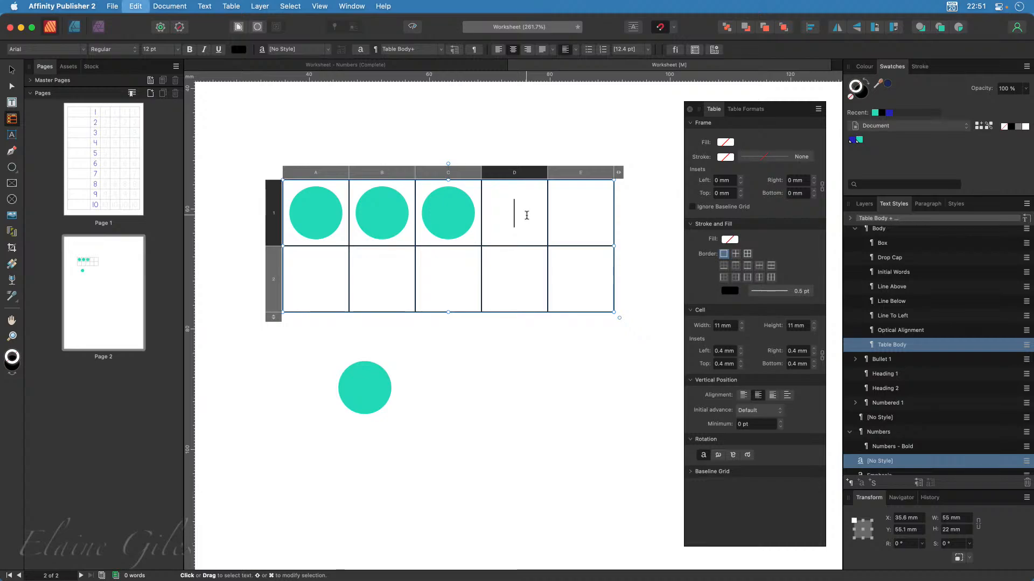
pyautogui.click(583, 213)
pyautogui.press('super+v')
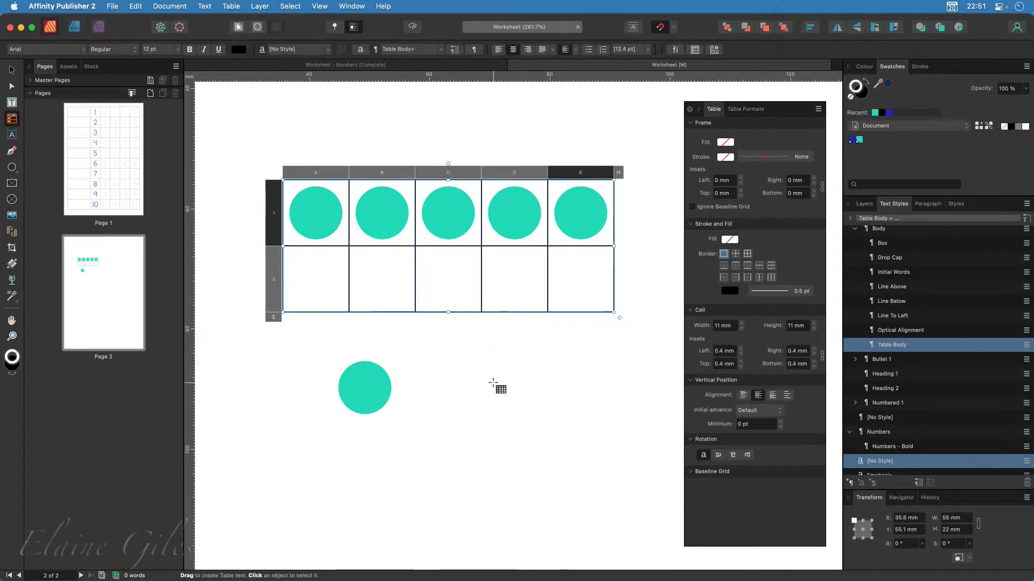
# Undo the pasting of all the circles in the table's first row
pyautogui.press('super+z')
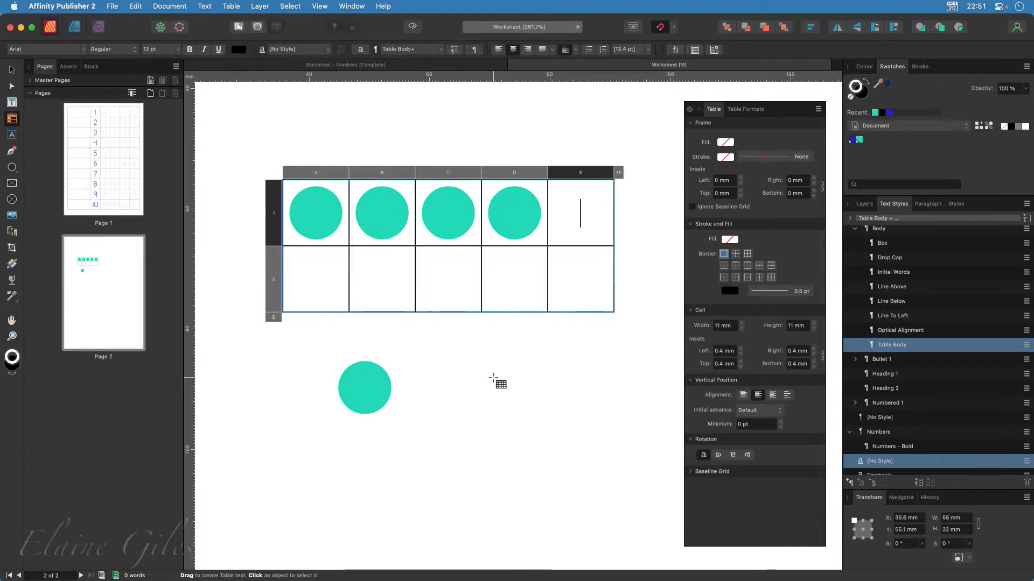
pyautogui.press('super+z')
pyautogui.press('super+z')
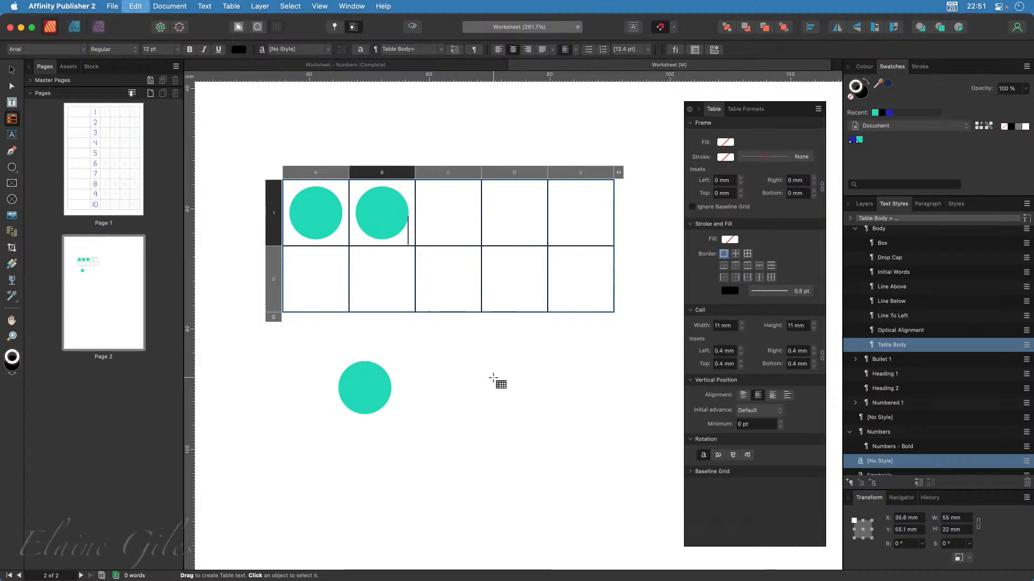
pyautogui.press('super+z')
pyautogui.press('super+z')
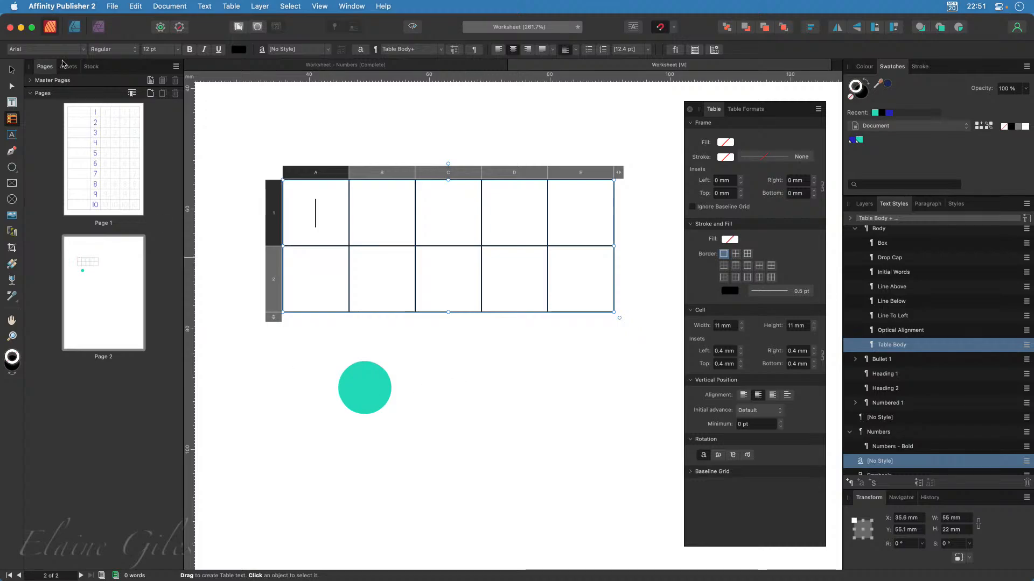
# Move the circle below the table's middle column, to about X 58.7 mm and Y 83.9 mm, and save the worksheet
pyautogui.click(11, 70)
pyautogui.click(365, 392)
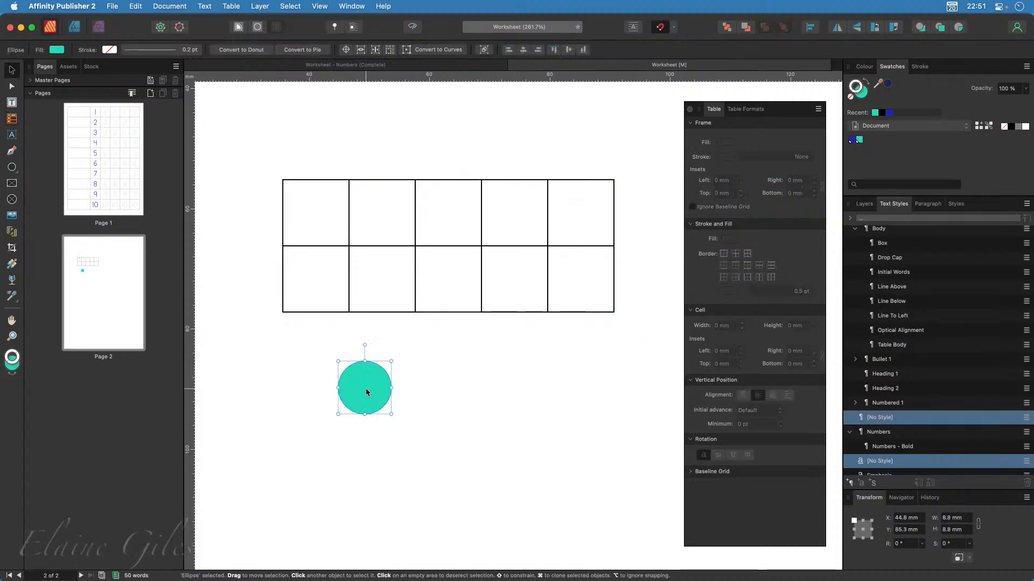
pyautogui.moveTo(367, 393); pyautogui.dragTo(446, 384)
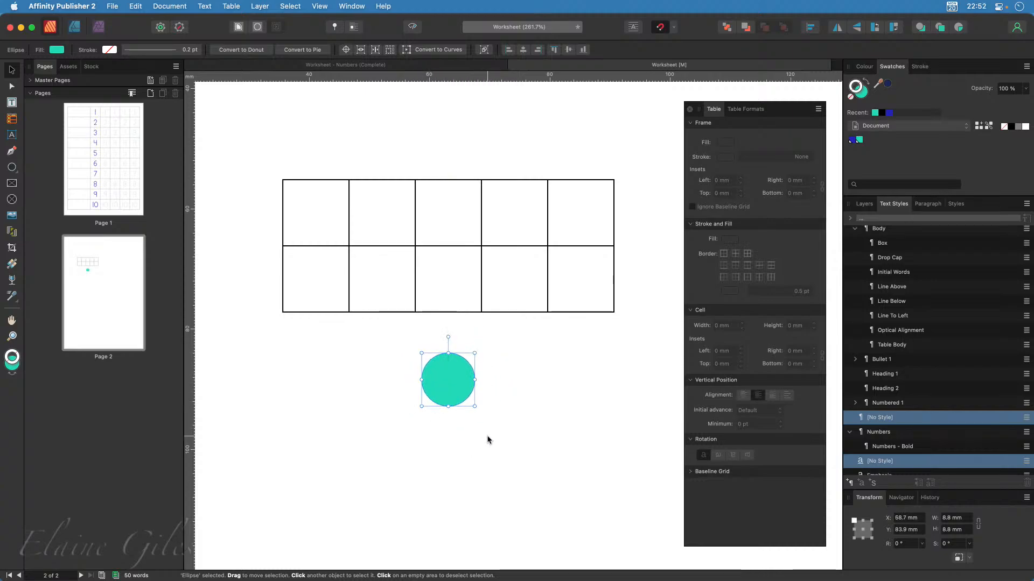
pyautogui.press('super+s')
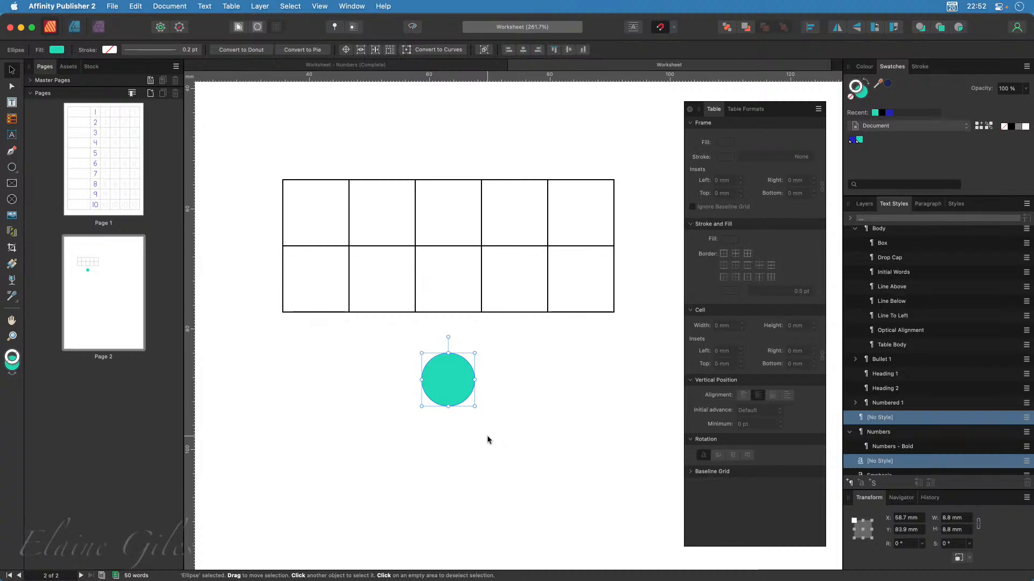
# Duplicate the circle beside the original at about X 71.5 mm and change the teal global fill colour to 26D97F
pyautogui.moveTo(441, 393)
pyautogui.mouseDown()
pyautogui.moveTo(454, 483)
pyautogui.moveTo(521, 386)
pyautogui.mouseUp()
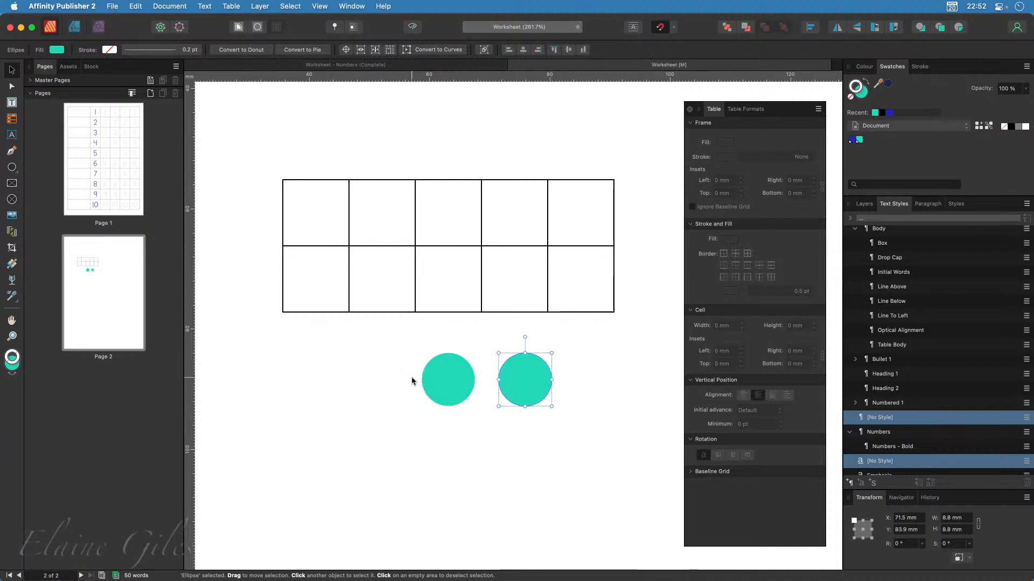
pyautogui.doubleClick(860, 141)
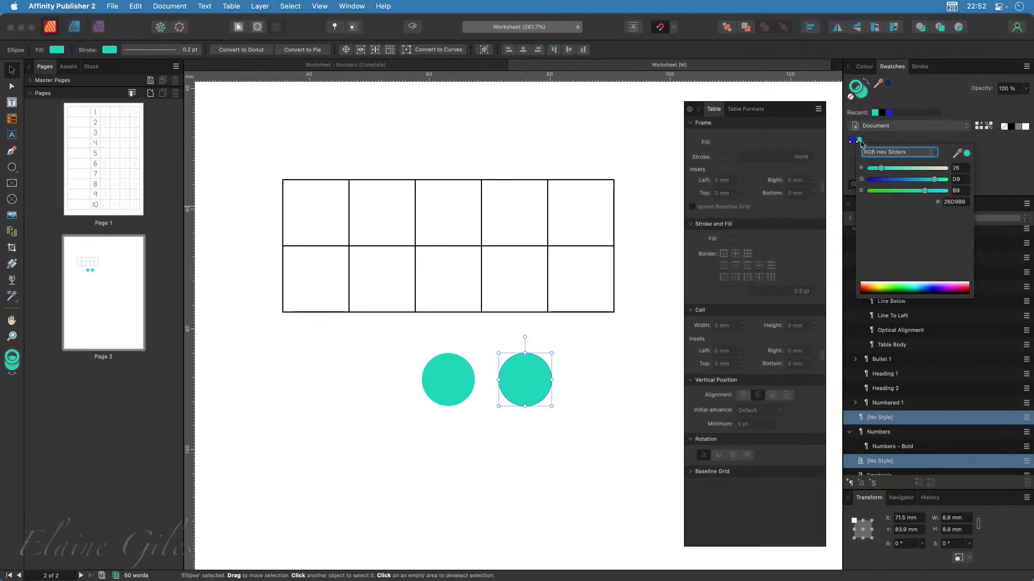
pyautogui.click(852, 99)
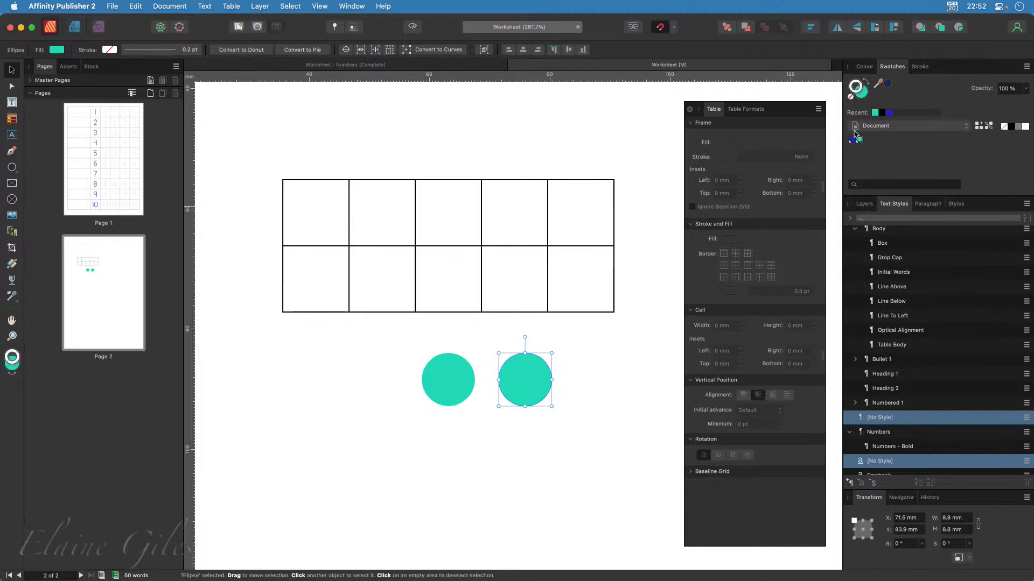
pyautogui.click(863, 94)
pyautogui.rightClick(861, 142)
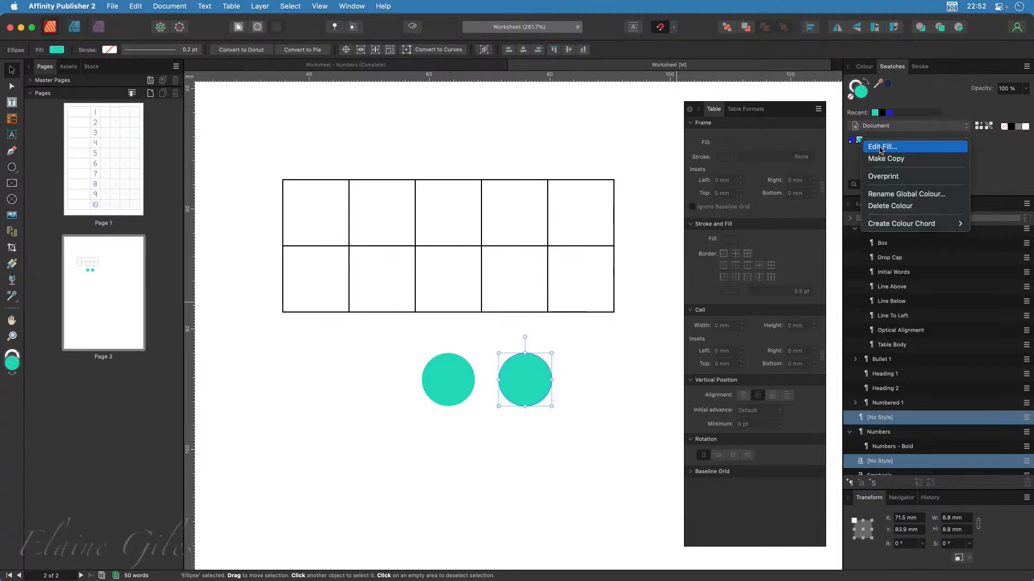
pyautogui.click(873, 144)
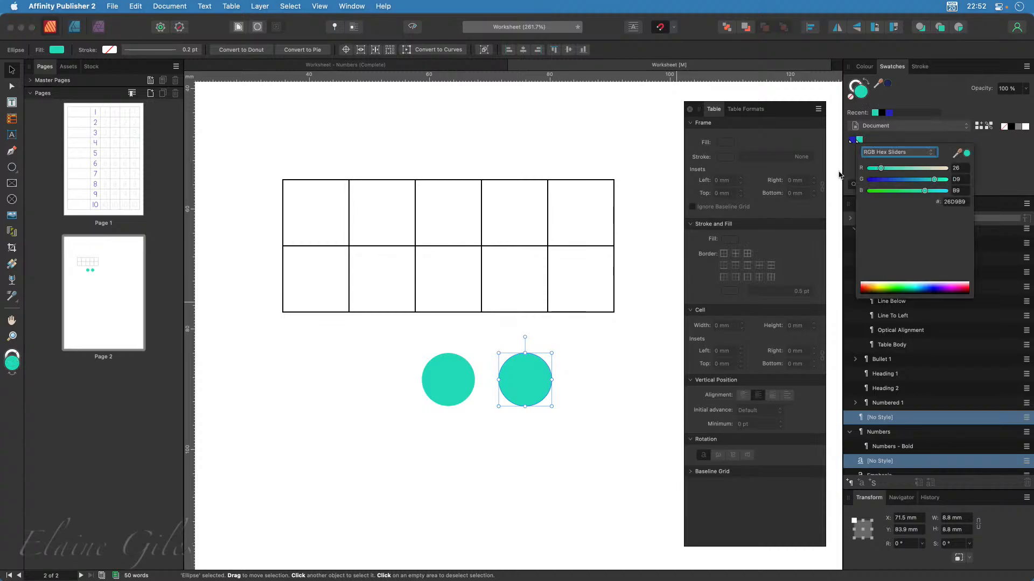
pyautogui.click(894, 191)
pyautogui.moveTo(904, 192)
pyautogui.mouseDown()
pyautogui.moveTo(949, 195)
pyautogui.moveTo(861, 202)
pyautogui.moveTo(903, 202)
pyautogui.mouseUp()
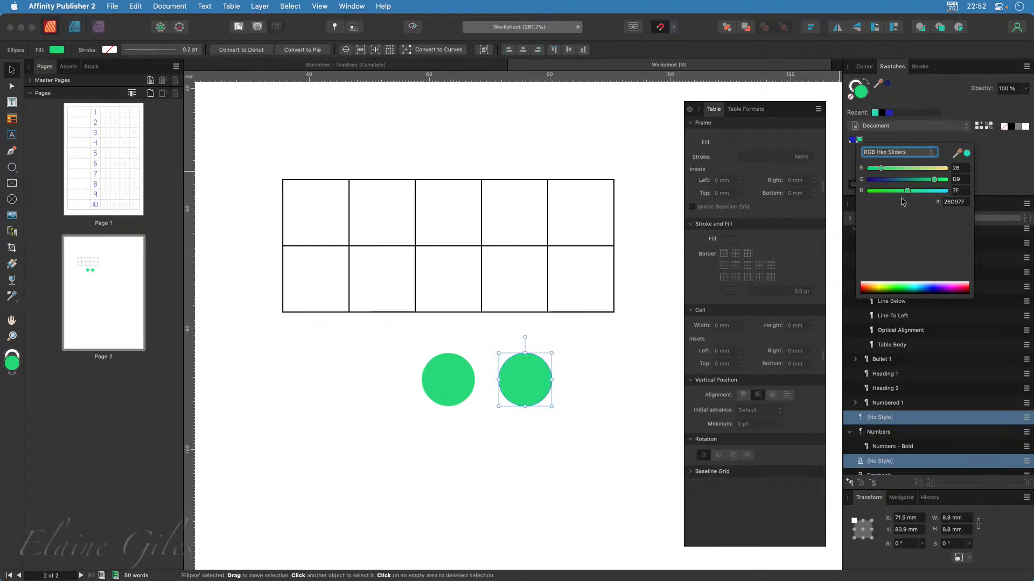
# Undo the global colour change and delete the duplicate circle
pyautogui.click(1002, 166)
pyautogui.press('super+z')
pyautogui.press('super+z')
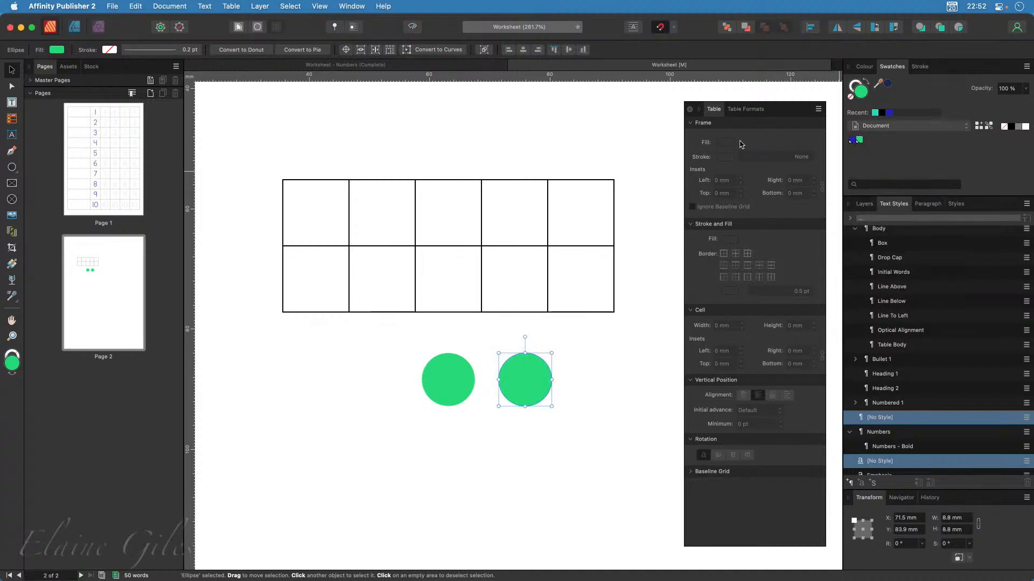
pyautogui.click(339, 382)
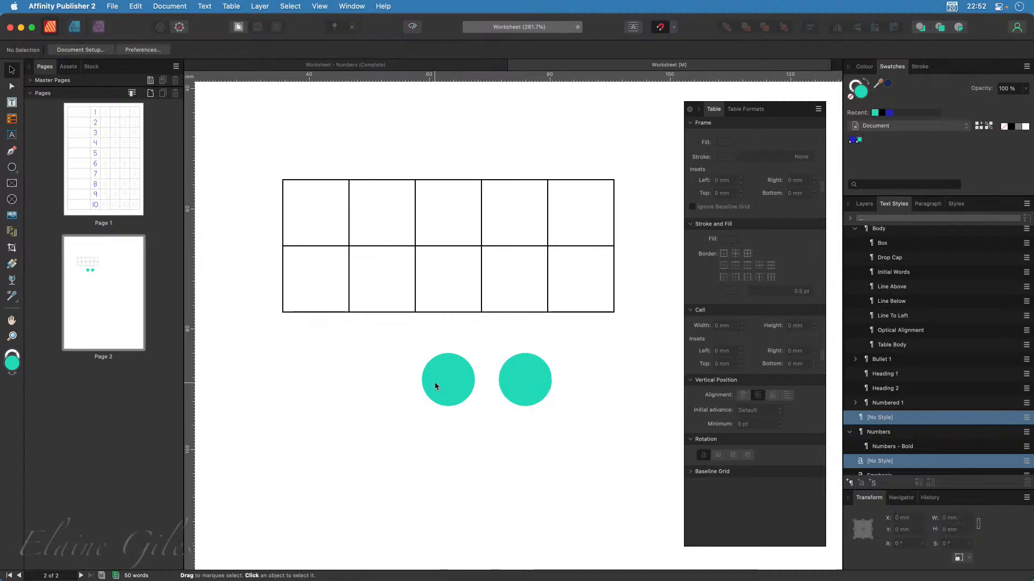
pyautogui.click(526, 374)
pyautogui.press('Delete')
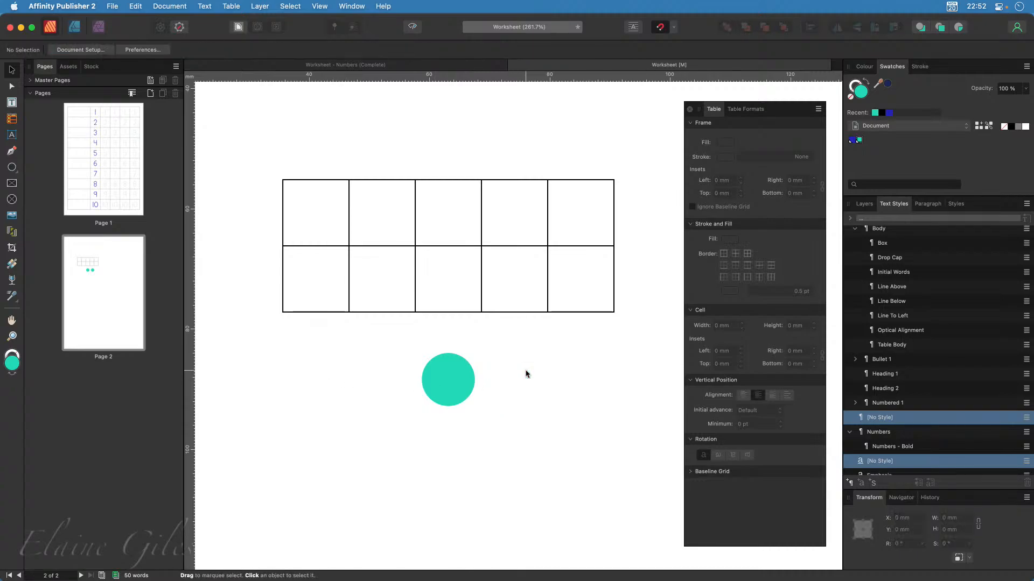
# Select the remaining circle, switch to the Designer persona and try creating a symbol from the unnamed ellipse
pyautogui.click(437, 381)
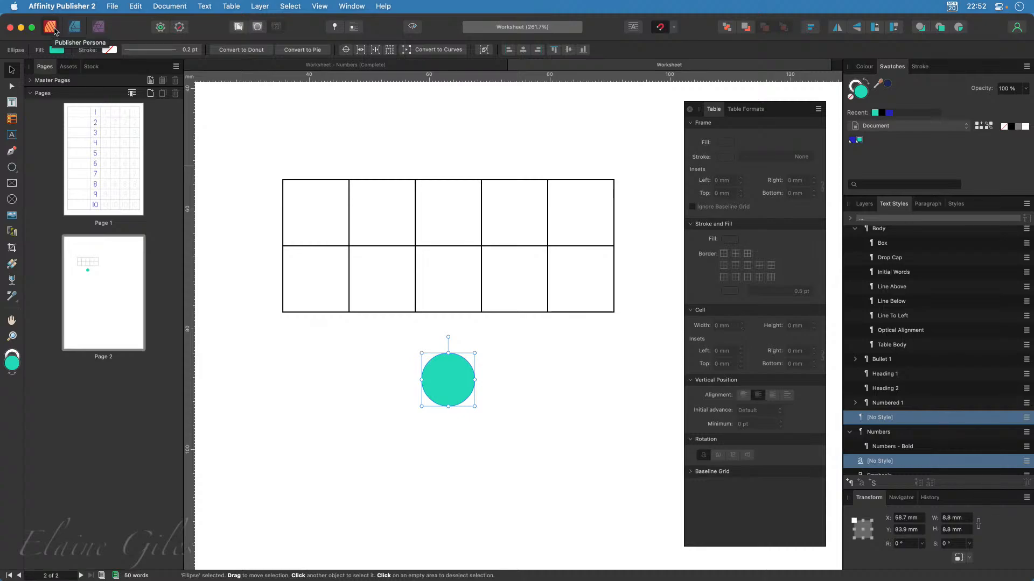
pyautogui.click(74, 27)
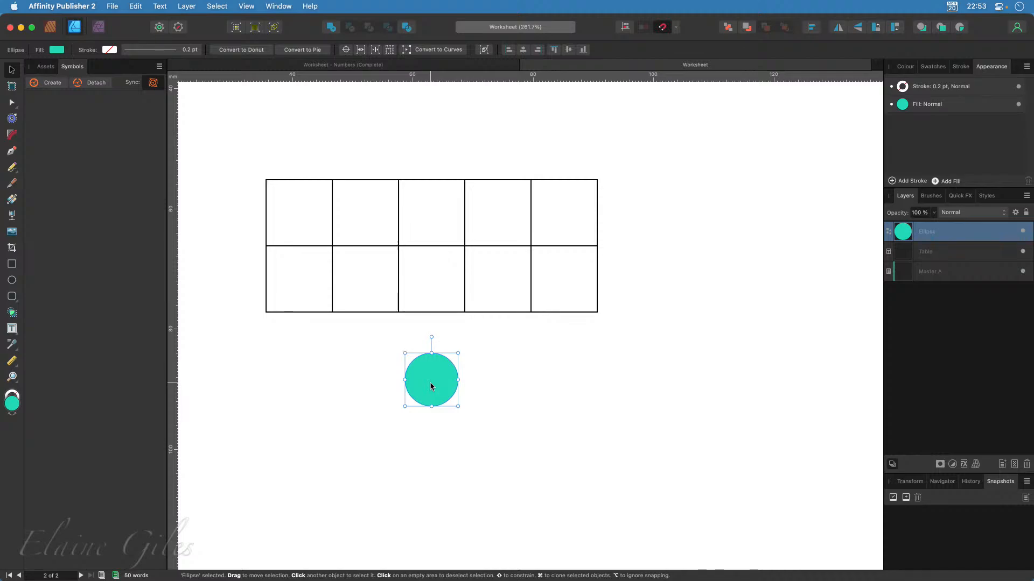
pyautogui.click(159, 67)
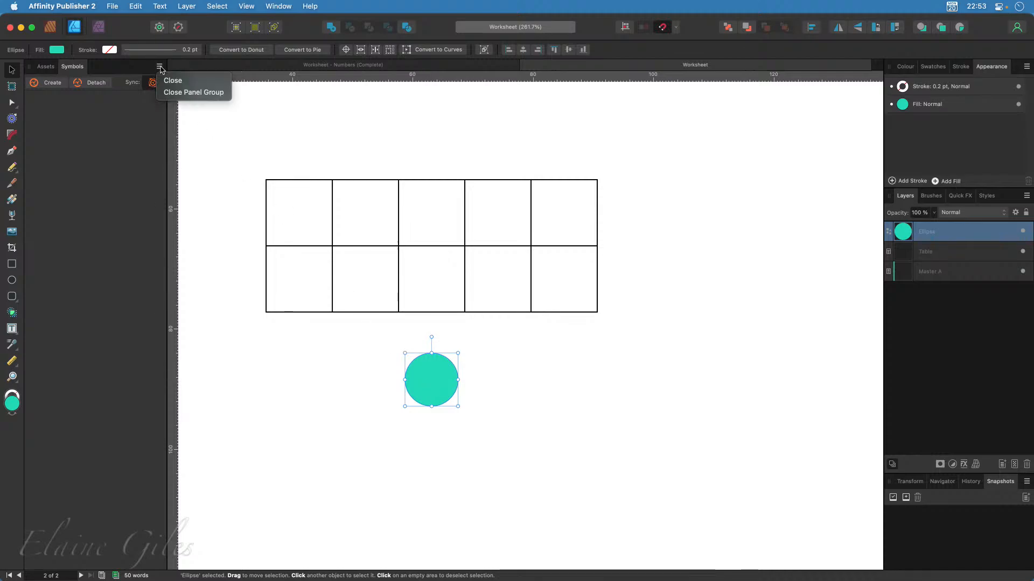
pyautogui.click(133, 111)
pyautogui.click(44, 85)
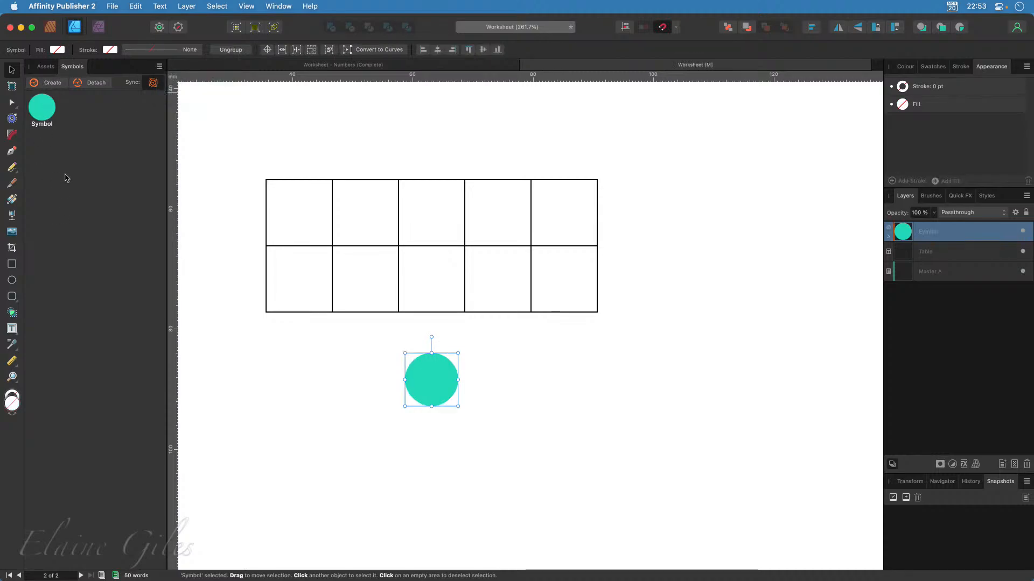
pyautogui.press('super+z')
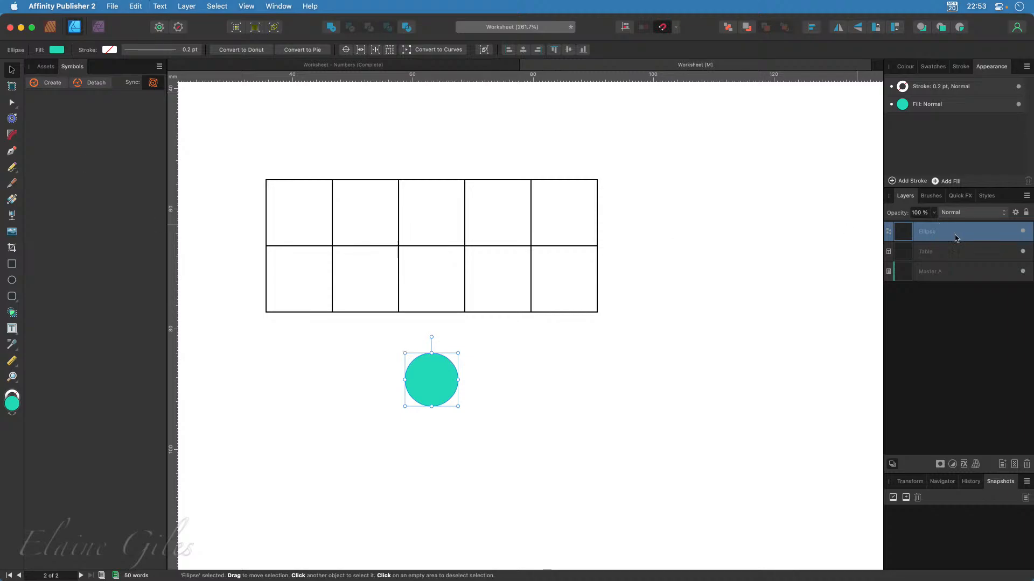
# Rename the circle's layer Counter and create a symbol from it
pyautogui.doubleClick(927, 232)
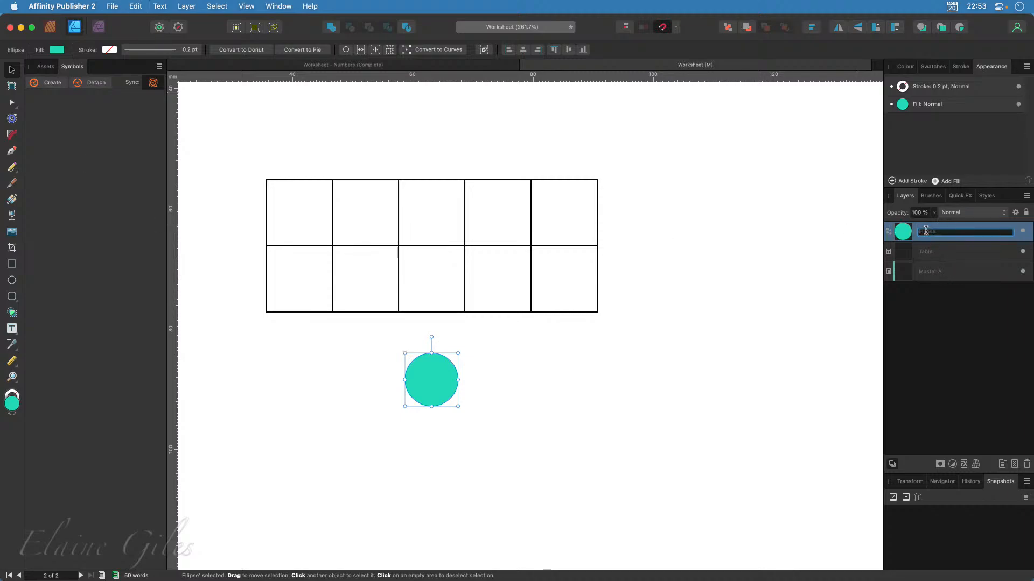
pyautogui.write('Counter')
pyautogui.press('Return')
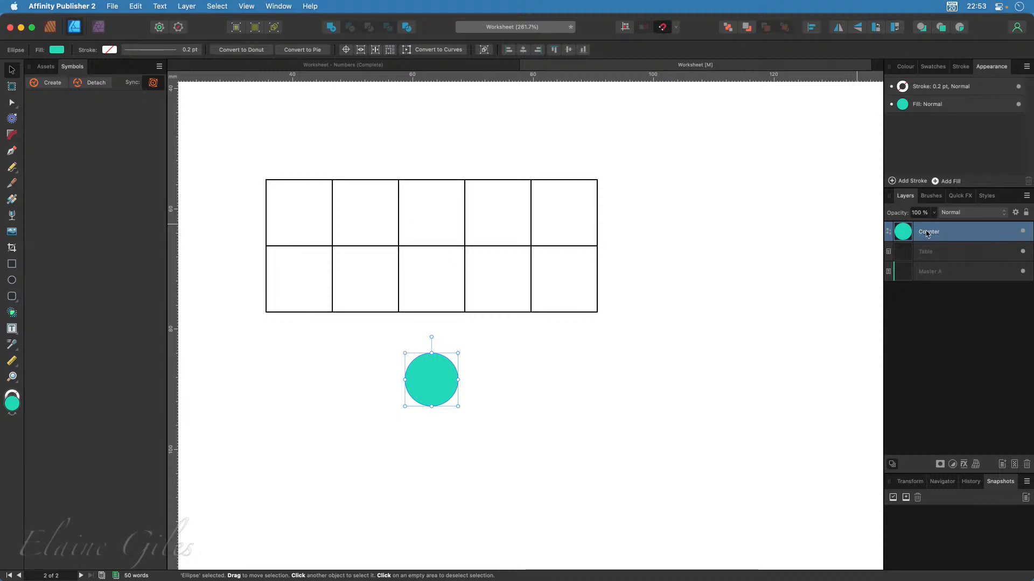
pyautogui.click(53, 83)
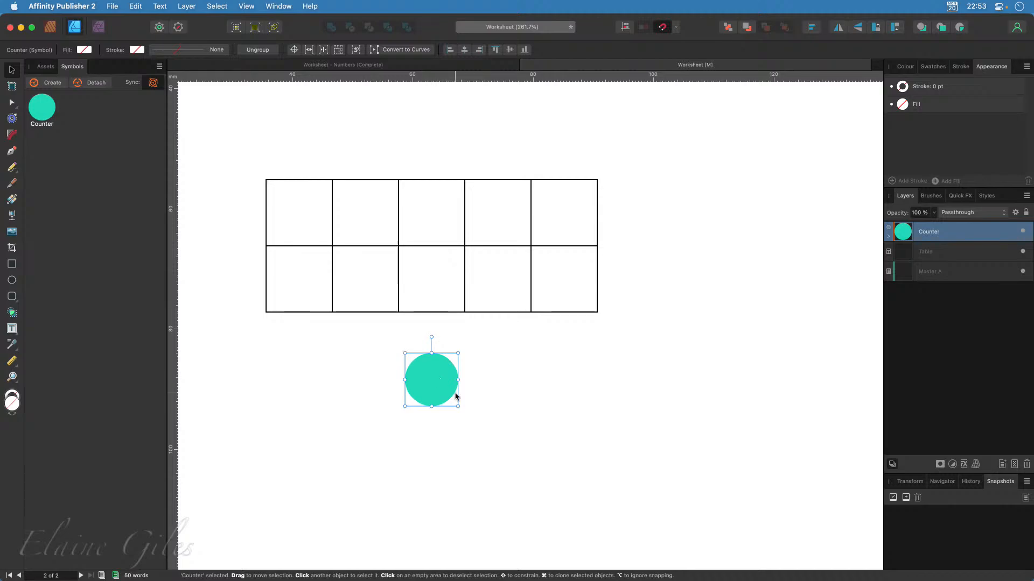
# Paste a copy of the Counter symbol into each of the five cells in the table's first row
pyautogui.doubleClick(307, 222)
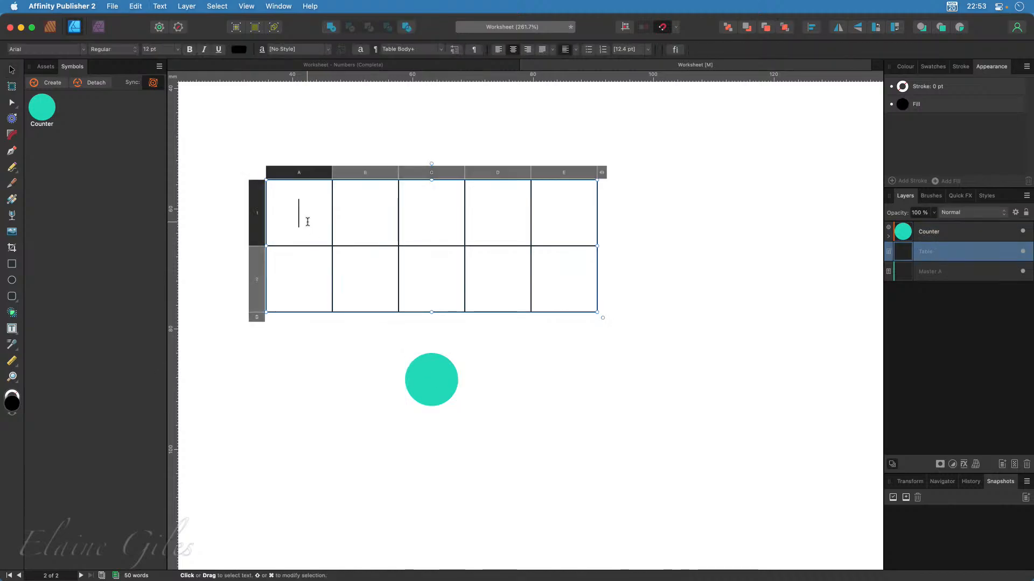
pyautogui.press('super+v')
pyautogui.click(372, 208)
pyautogui.press('super+v')
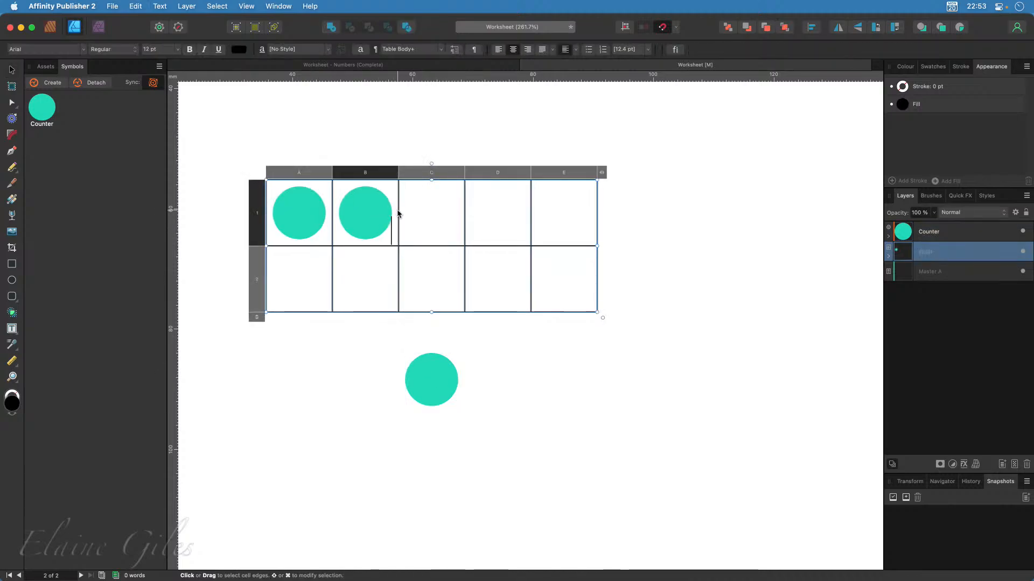
pyautogui.click(431, 216)
pyautogui.press('super+v')
pyautogui.click(500, 216)
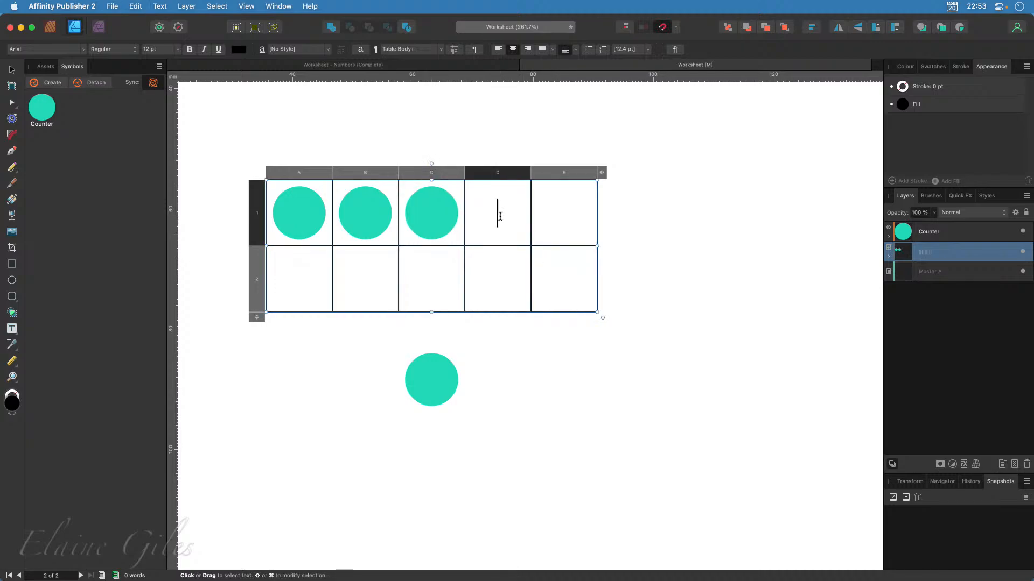
pyautogui.press('super+v')
pyautogui.click(576, 222)
pyautogui.press('super+v')
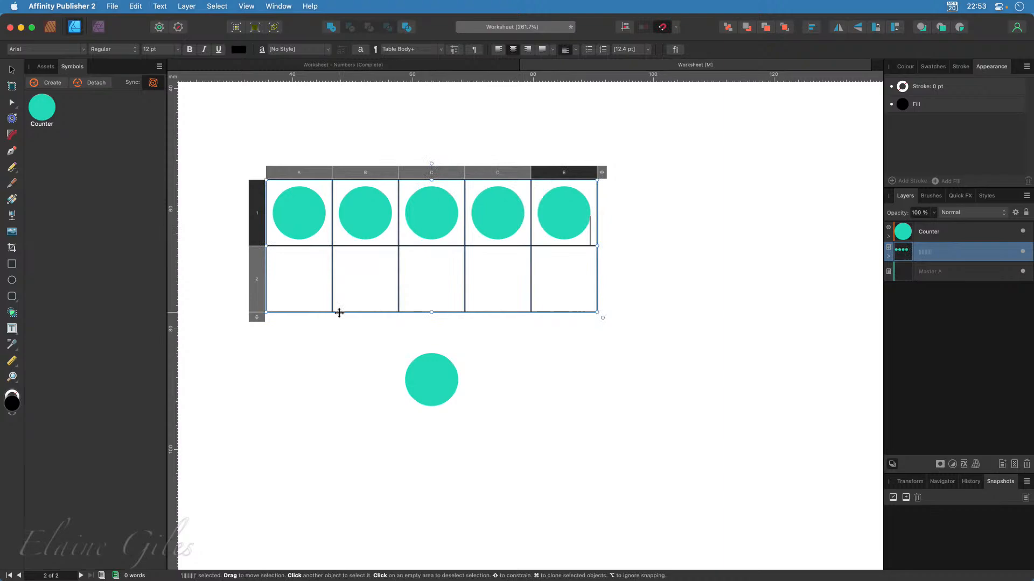
# Paste the Counter symbol into each of the five cells in the table's second row
pyautogui.click(300, 283)
pyautogui.press('super+v')
pyautogui.click(369, 280)
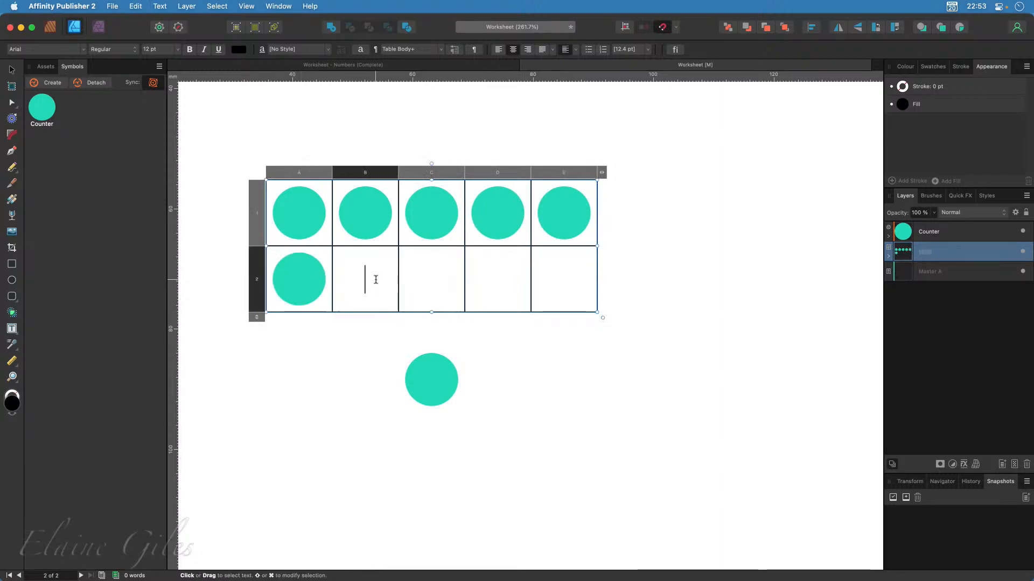
pyautogui.press('super+v')
pyautogui.click(433, 275)
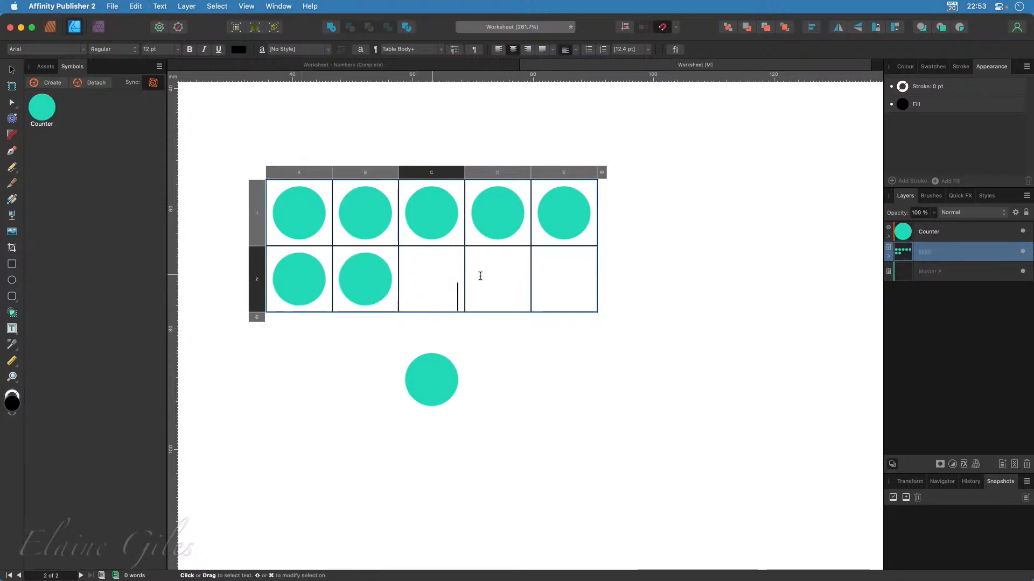
pyautogui.press('super+v')
pyautogui.click(503, 276)
pyautogui.press('super+v')
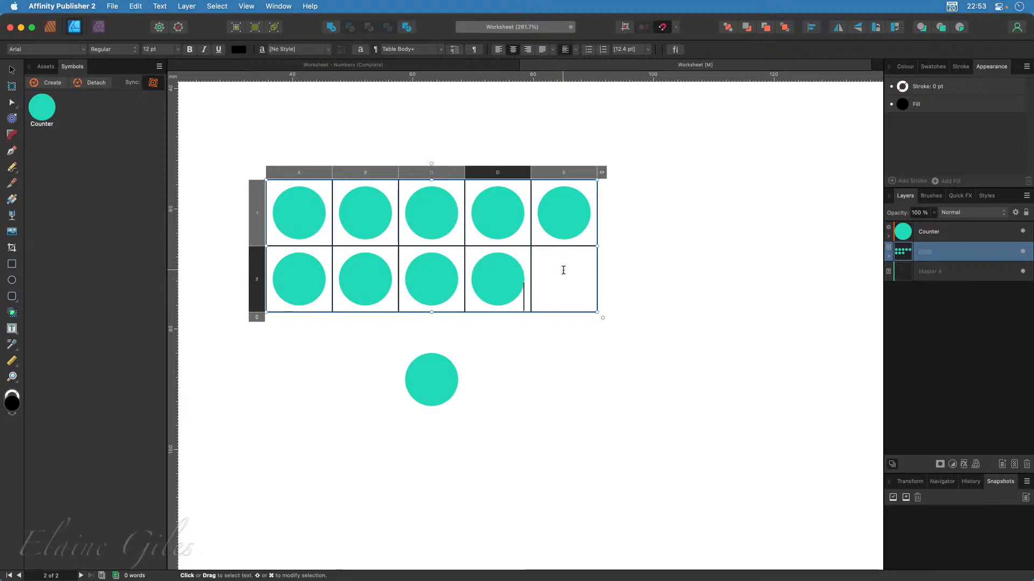
pyautogui.click(562, 281)
pyautogui.press('super+v')
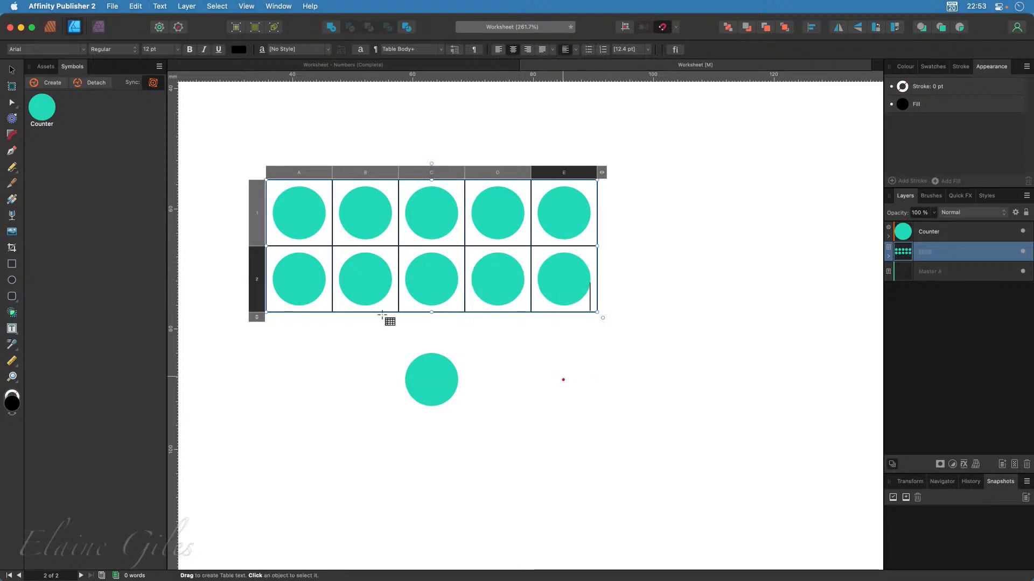
# Leave table editing and delete the loose Counter symbol below the table
pyautogui.click(12, 70)
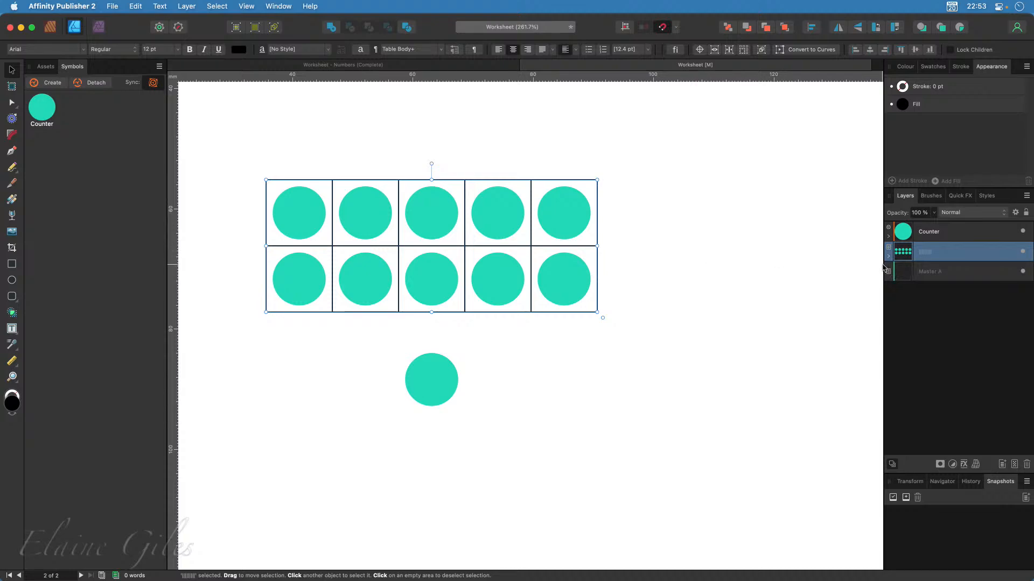
pyautogui.click(935, 235)
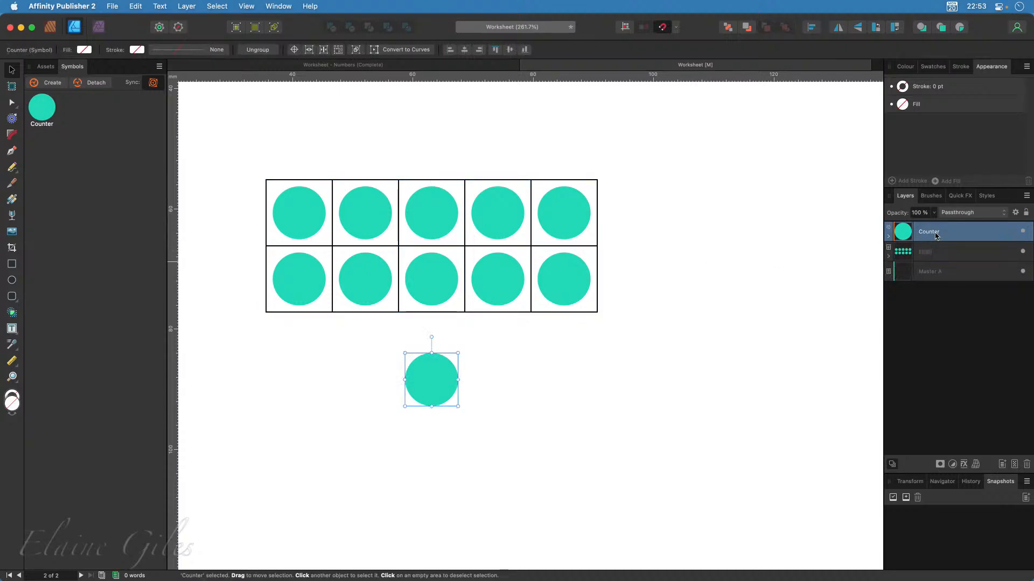
pyautogui.press('Delete')
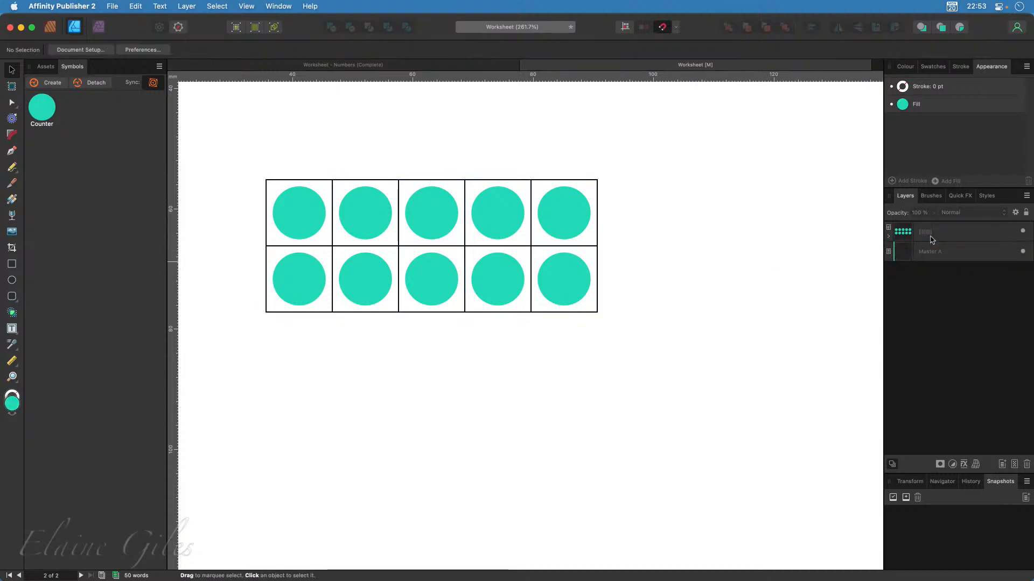
# Expand the table's layer and examine which cells its nested Counter symbols occupy
pyautogui.click(889, 236)
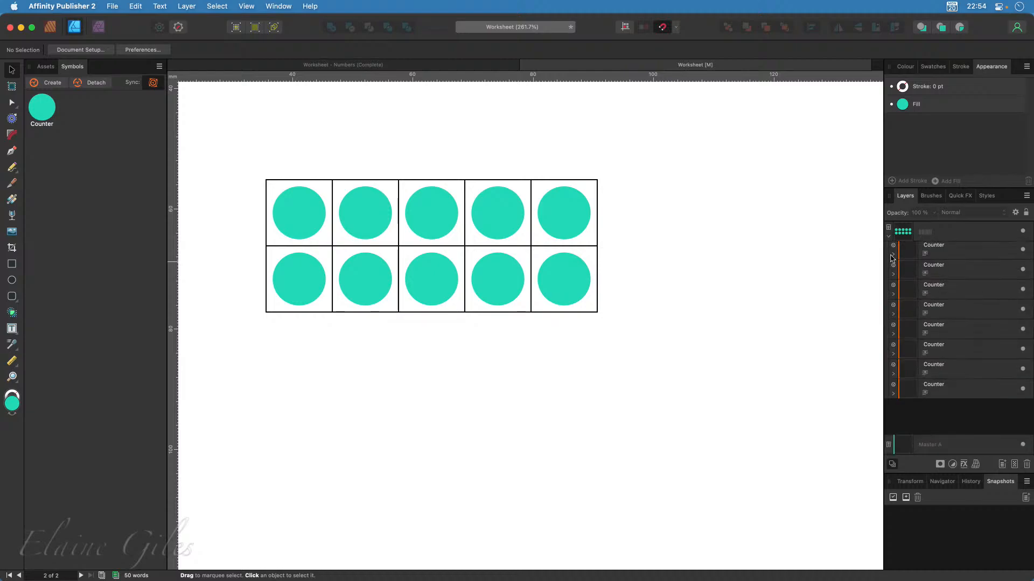
pyautogui.click(963, 261)
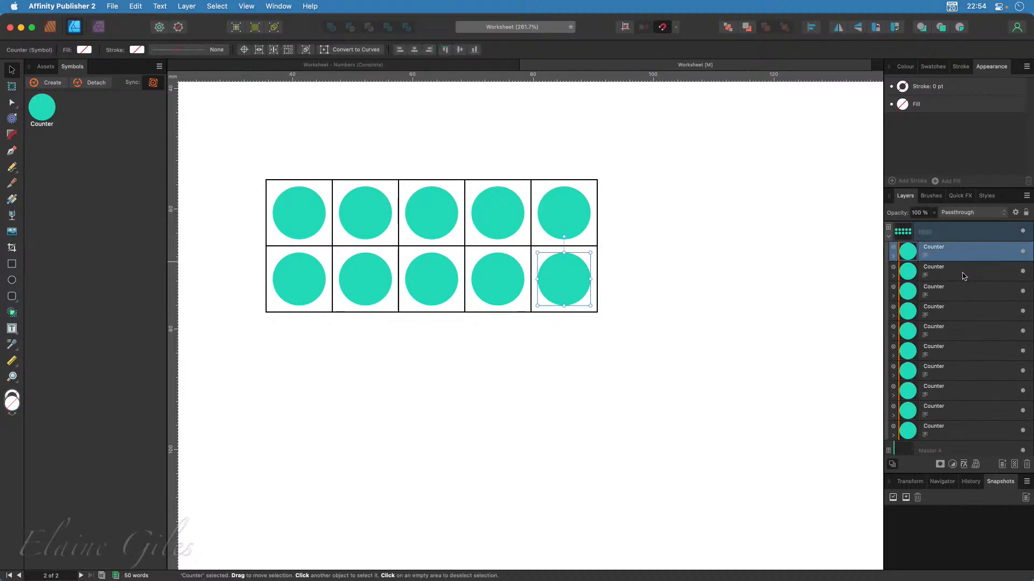
pyautogui.click(963, 271)
pyautogui.click(965, 291)
pyautogui.click(972, 330)
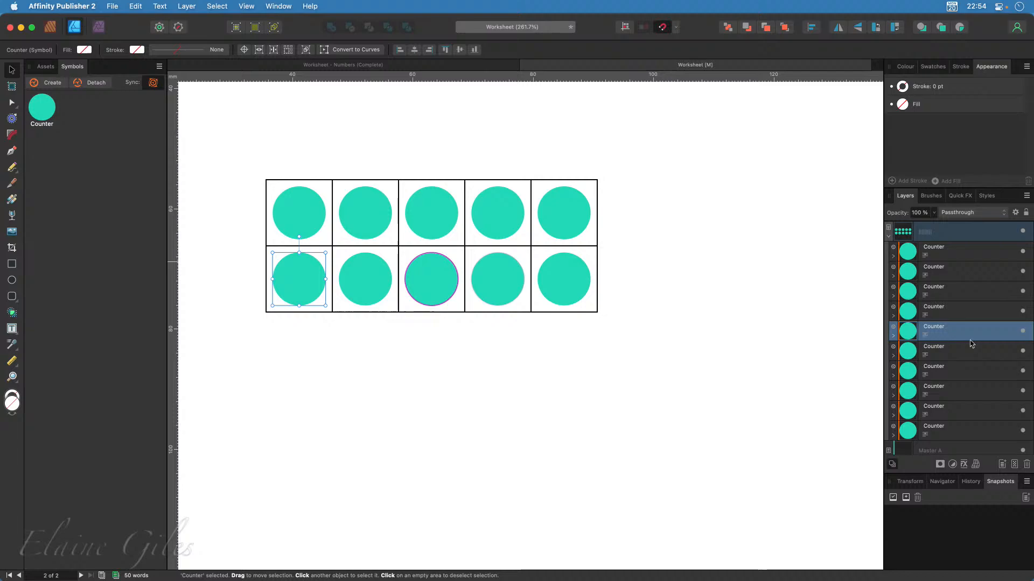
pyautogui.click(967, 367)
pyautogui.click(640, 434)
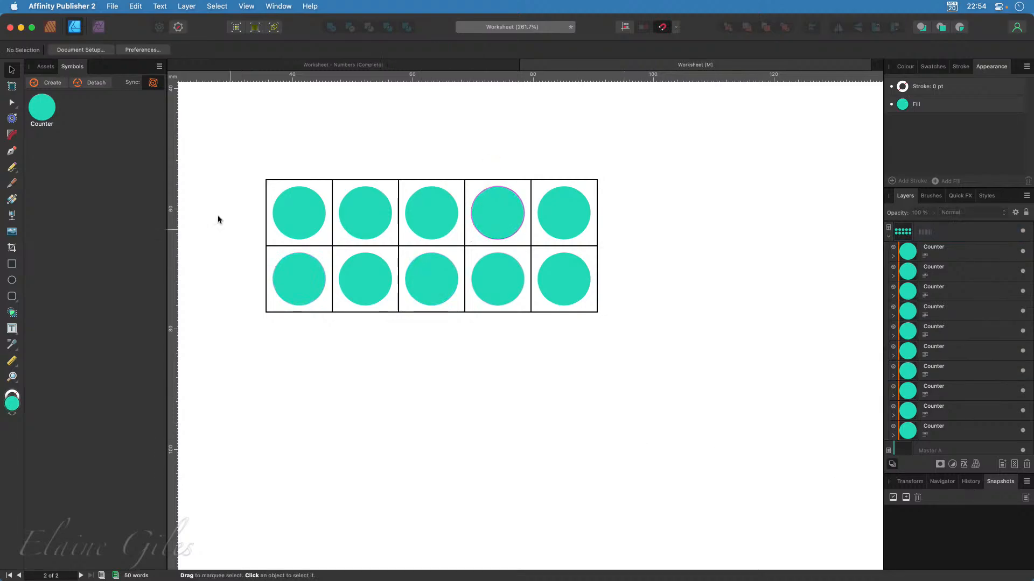
# In the Publisher workspace, remove the cell border lines from the ten-cell counter table on page 2 by setting their stroke style to none
pyautogui.click(50, 27)
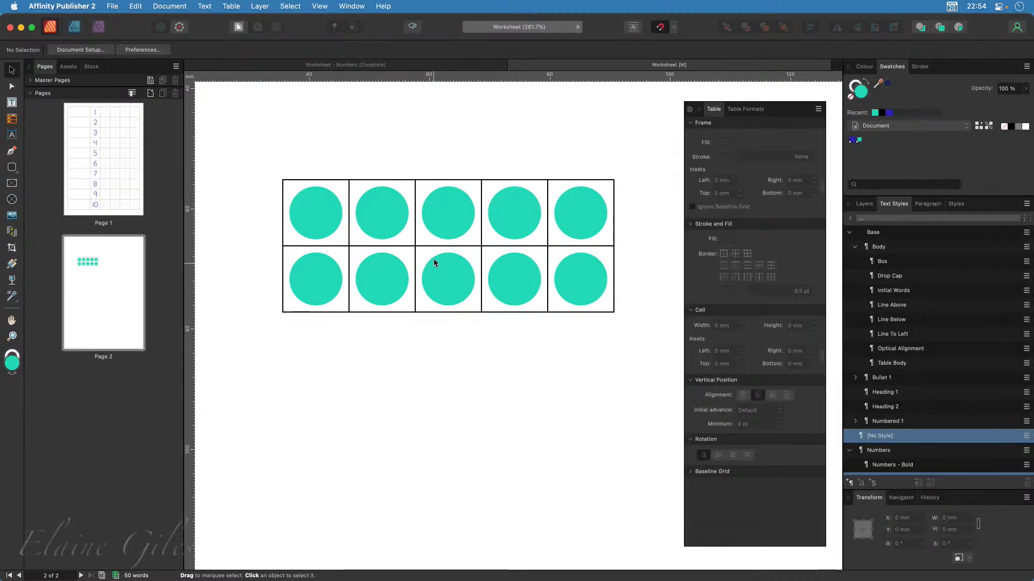
pyautogui.click(420, 250)
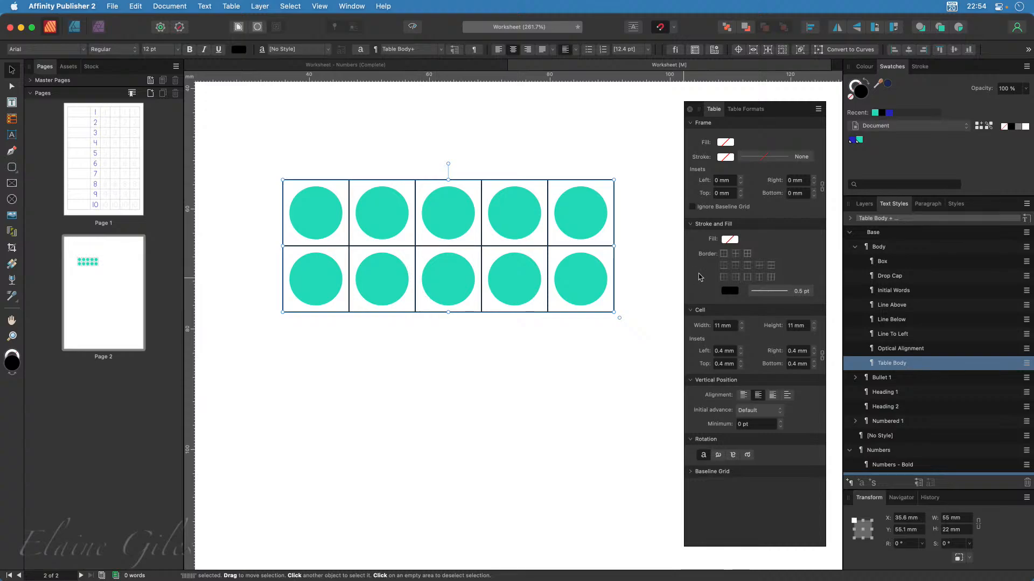
pyautogui.click(765, 295)
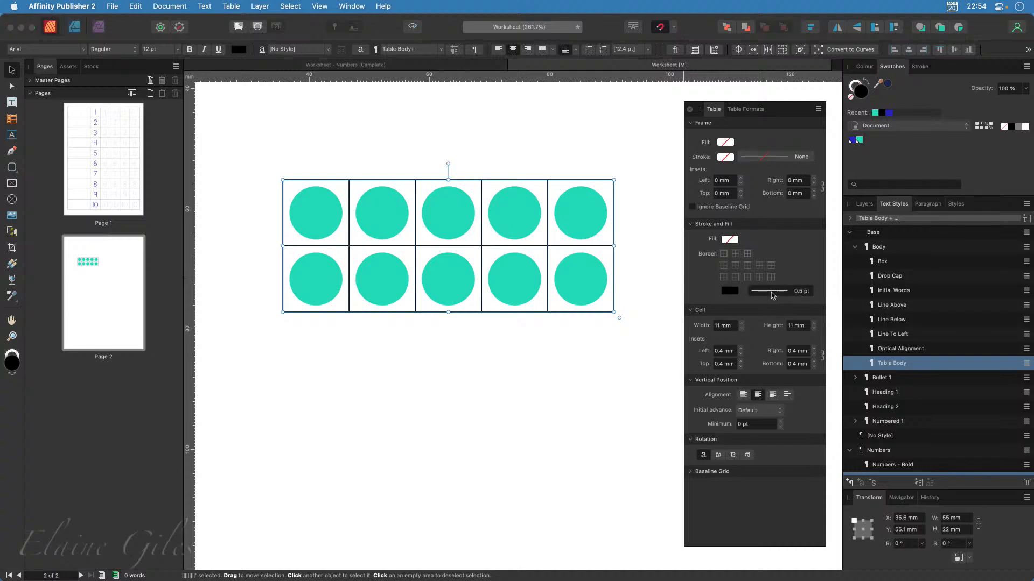
pyautogui.click(744, 312)
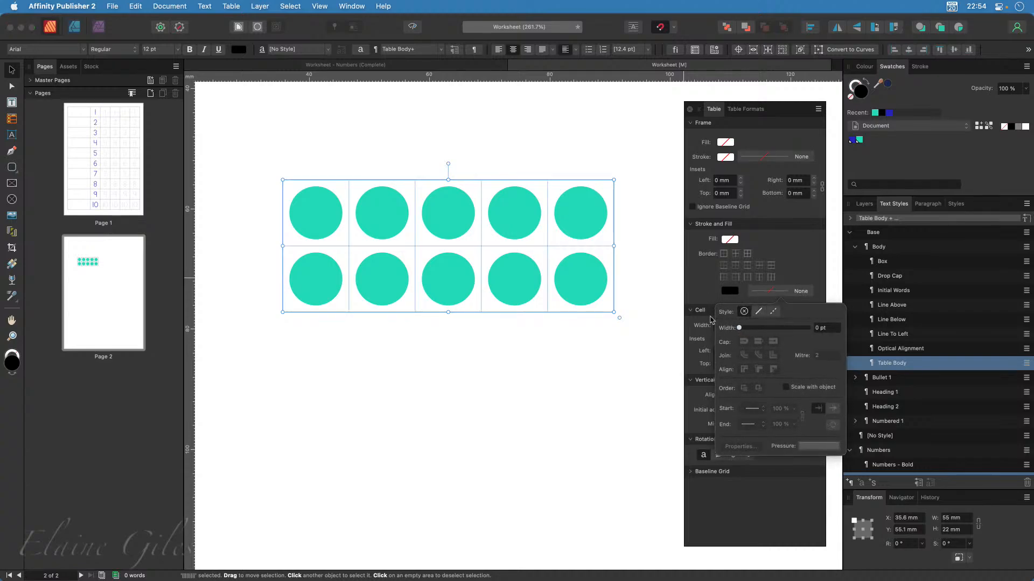
pyautogui.click(446, 422)
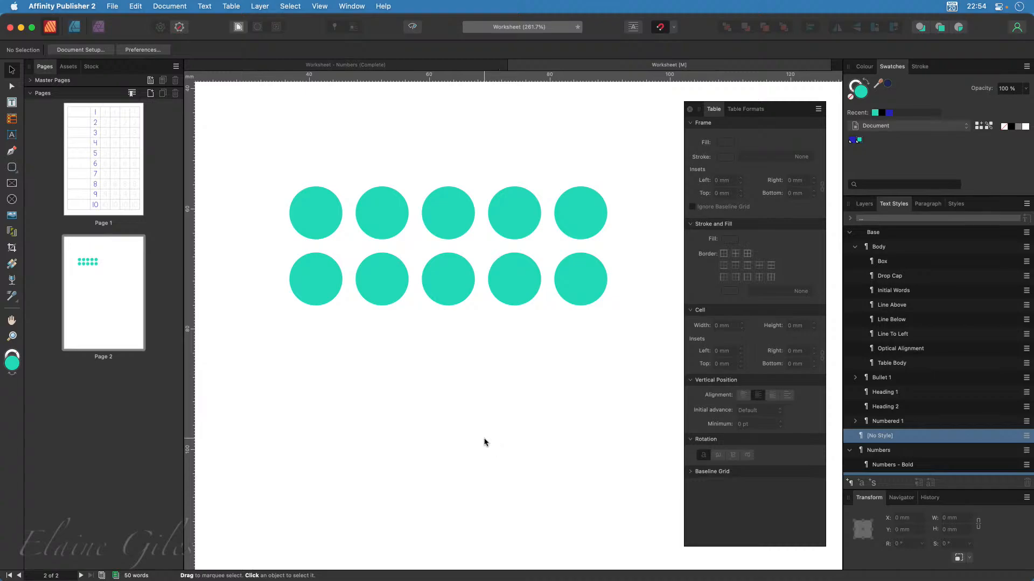
# Copy the borderless counter table from page 2 and paste it into the first-column cell of row 10 on page 1
pyautogui.click(402, 288)
pyautogui.click(394, 393)
pyautogui.moveTo(238, 133); pyautogui.dragTo(668, 439)
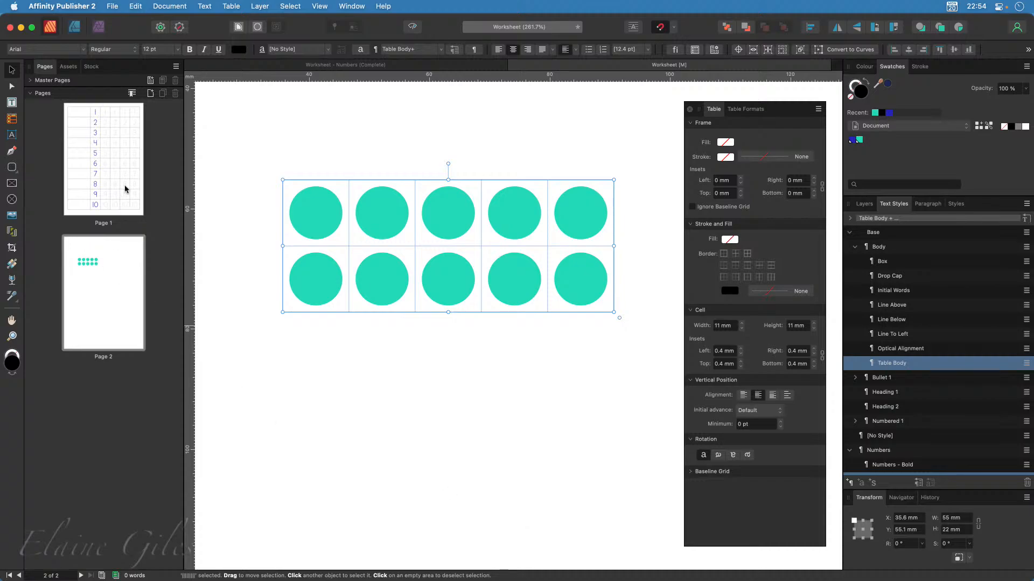
pyautogui.click(91, 149)
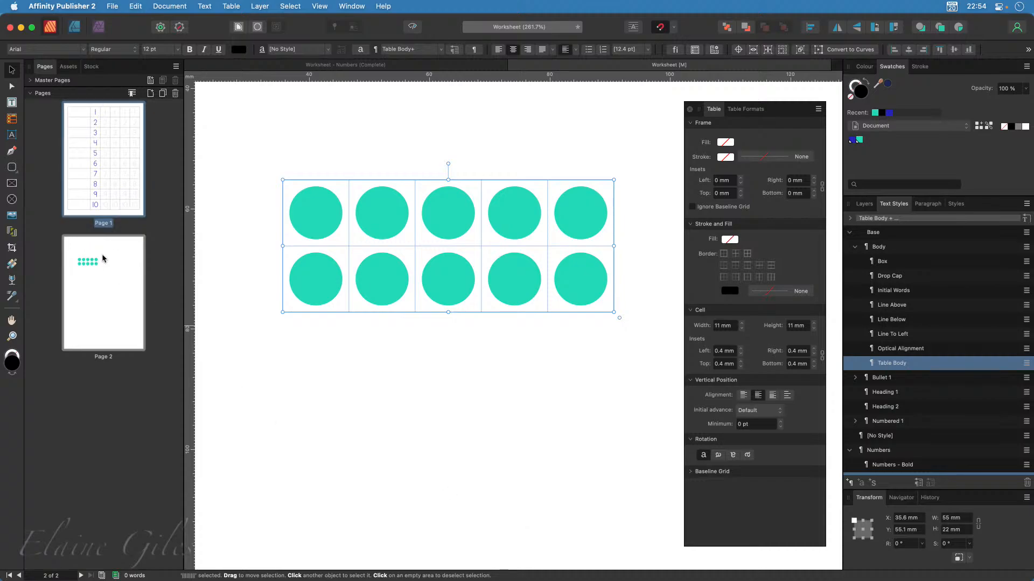
pyautogui.doubleClick(108, 183)
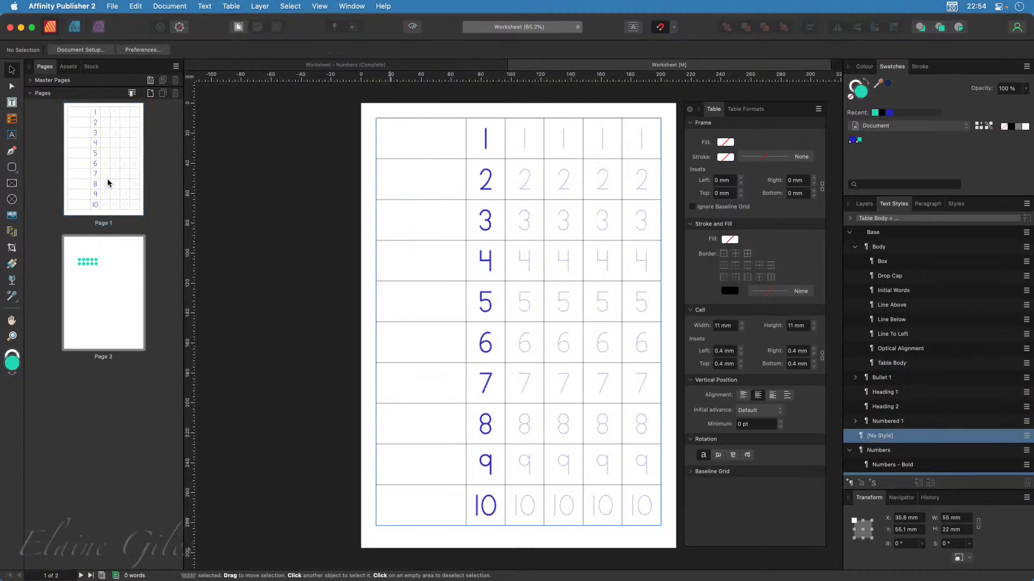
pyautogui.doubleClick(424, 512)
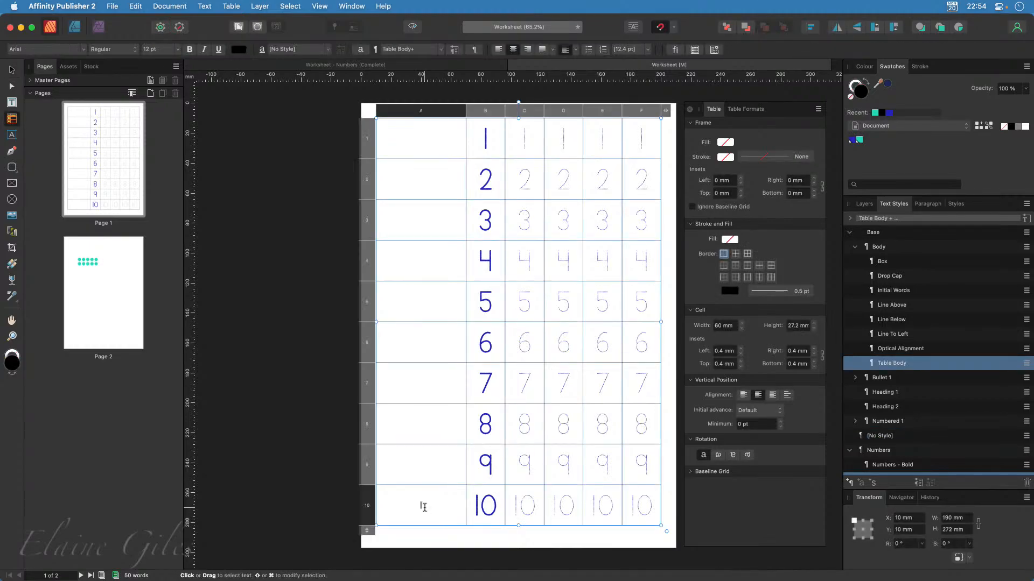
pyautogui.press('super+v')
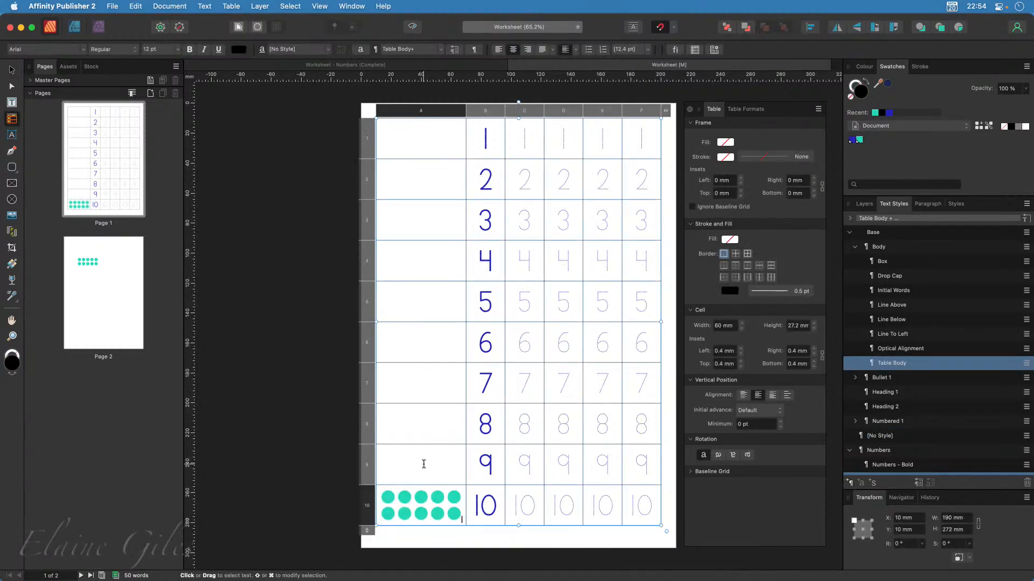
# Paste the counter table into the first-column cells of rows 9, 8, 7 and 6
pyautogui.click(424, 466)
pyautogui.press('super+v')
pyautogui.click(425, 434)
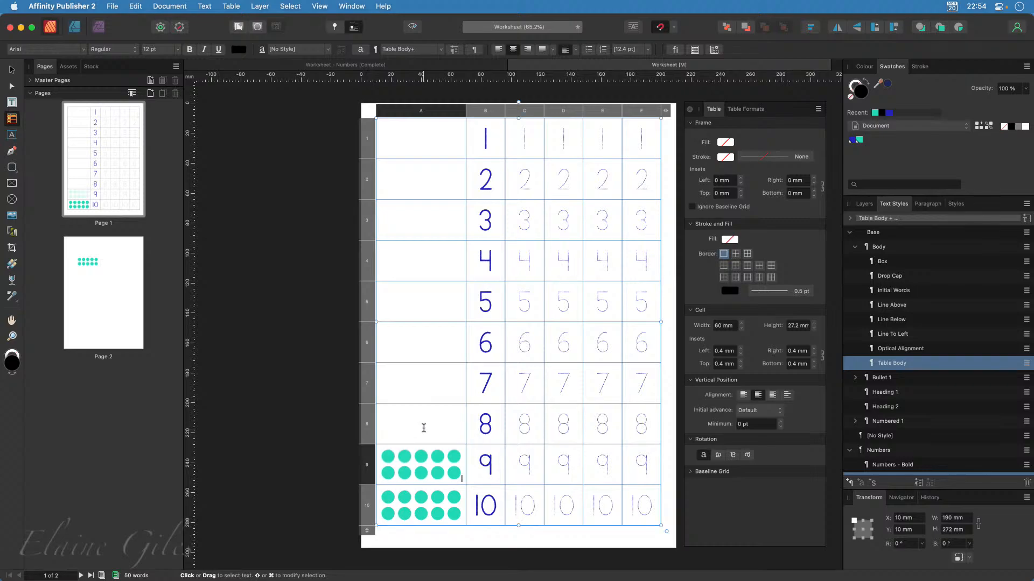
pyautogui.press('super+v')
pyautogui.click(425, 386)
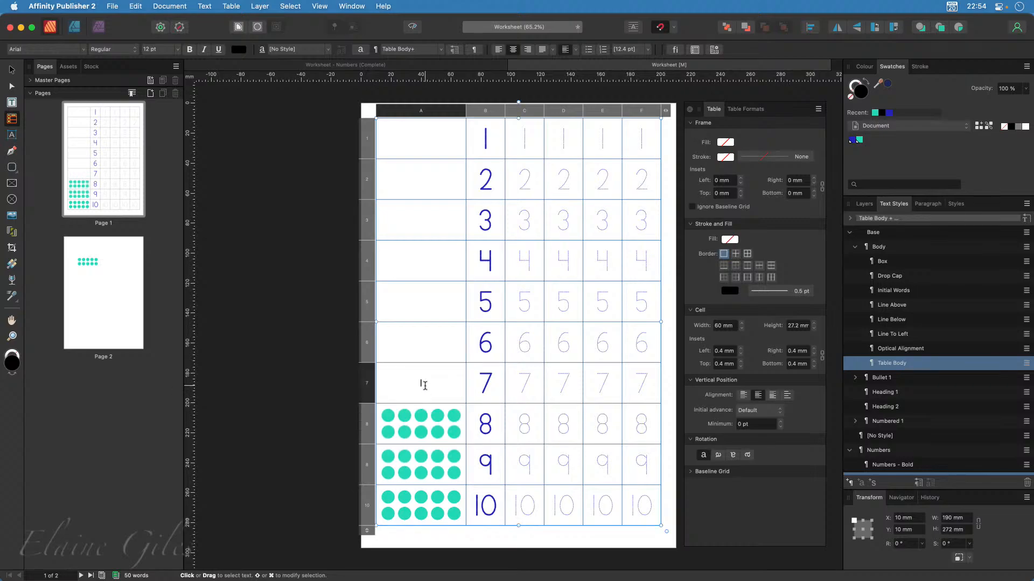
pyautogui.press('super+v')
pyautogui.click(421, 342)
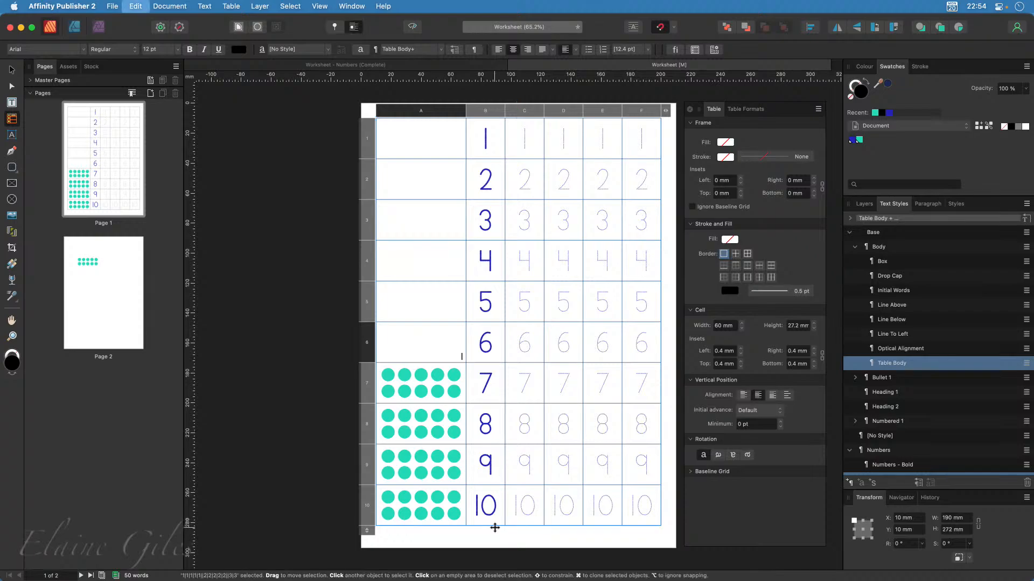
pyautogui.press('super+v')
# Paste the counter table into the first-column cells of rows 5, 4, 3, 2 and 1
pyautogui.click(421, 302)
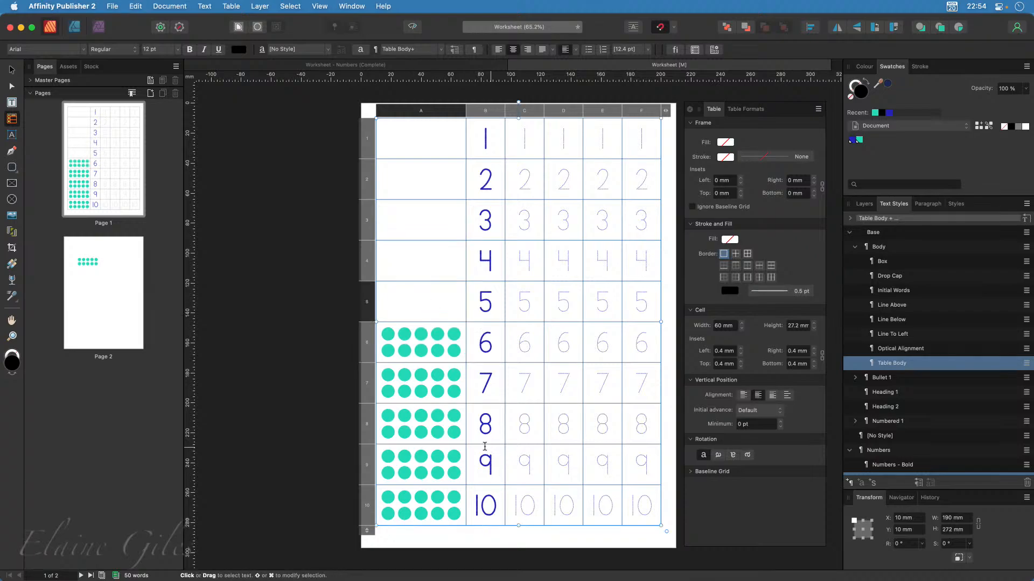
pyautogui.press('super+v')
pyautogui.click(423, 261)
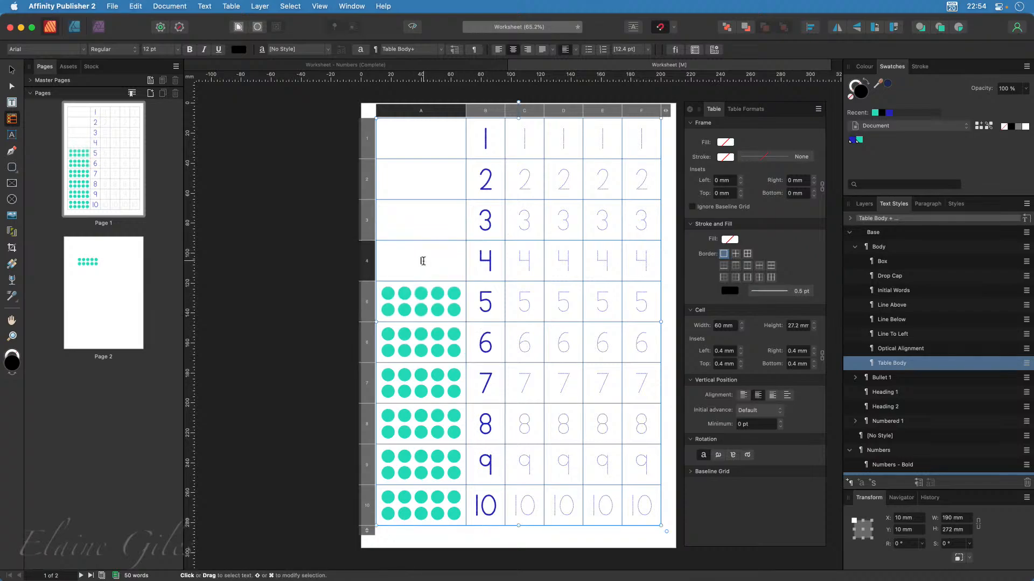
pyautogui.press('super+v')
pyautogui.click(423, 216)
pyautogui.press('super+v')
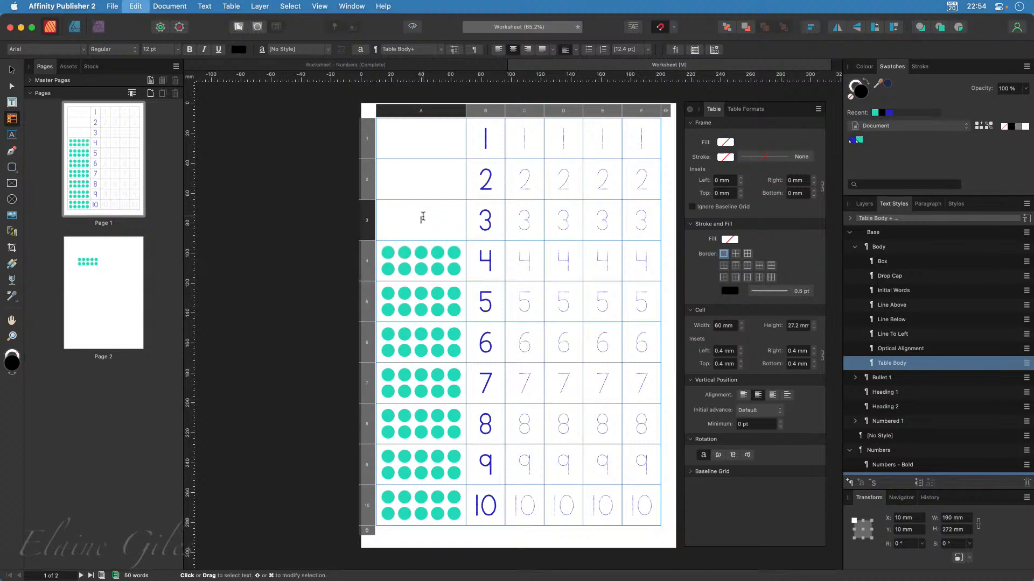
pyautogui.click(417, 185)
pyautogui.press('super+v')
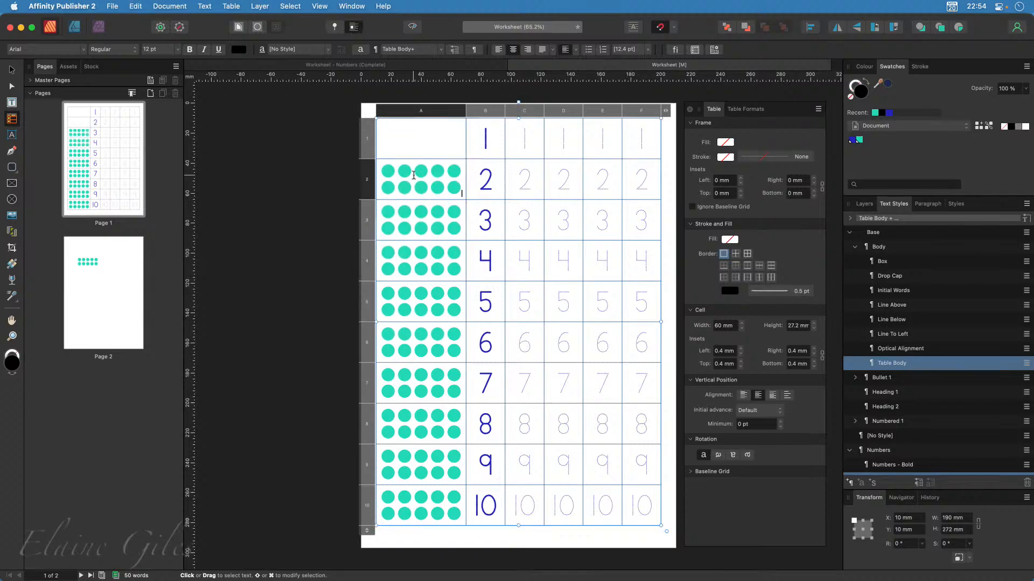
pyautogui.click(414, 135)
pyautogui.press('super+v')
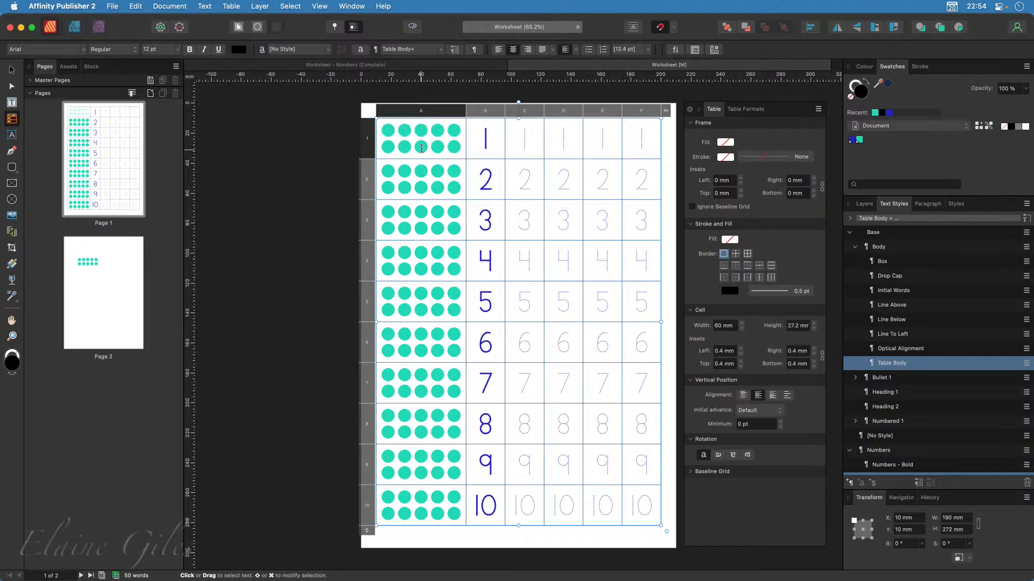
# Leave table editing and delete the last counter in row 9's lower line so nine counters remain
pyautogui.scroll(1, 439, 519)
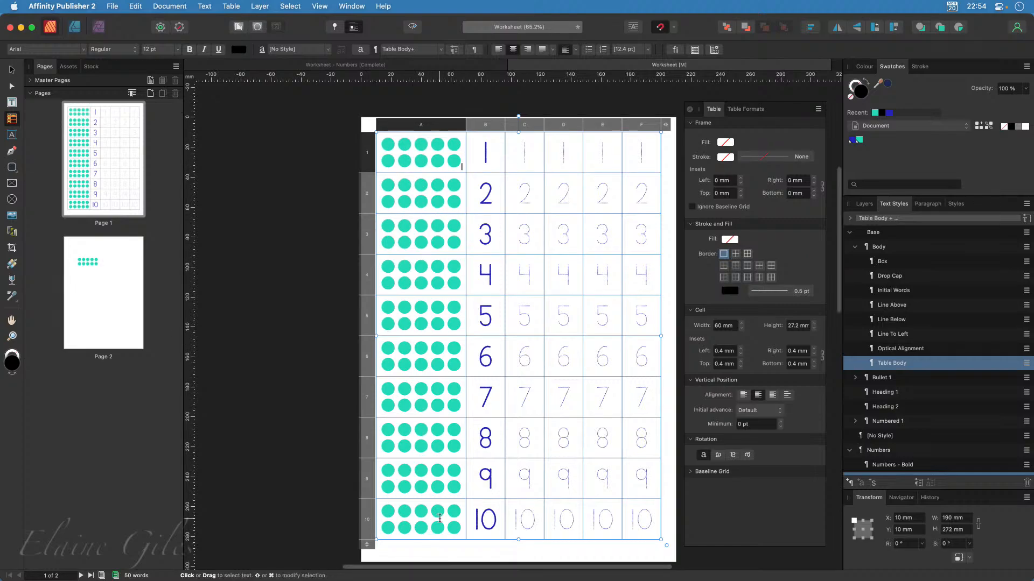
pyautogui.scroll(5, 440, 518)
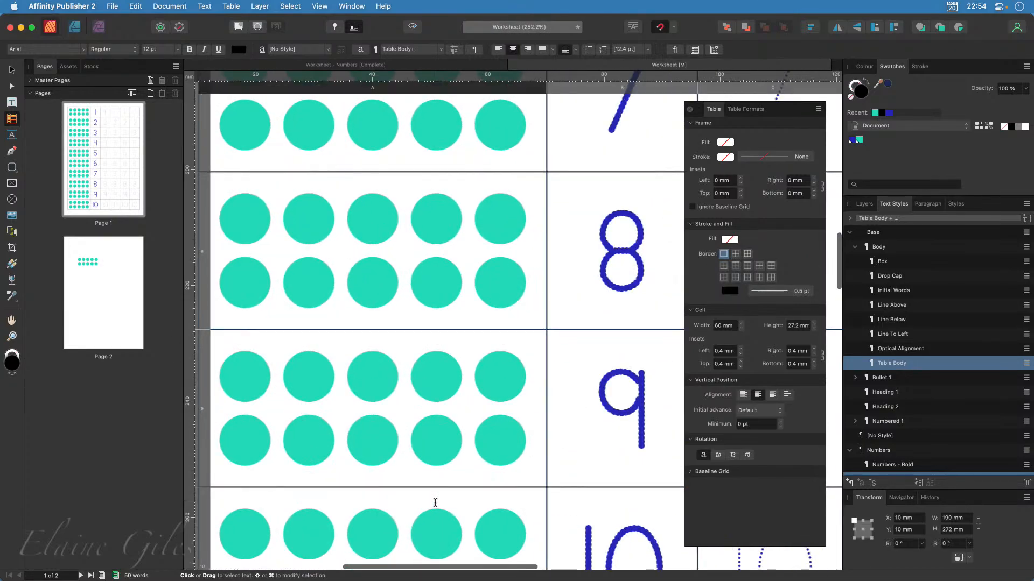
pyautogui.click(502, 442)
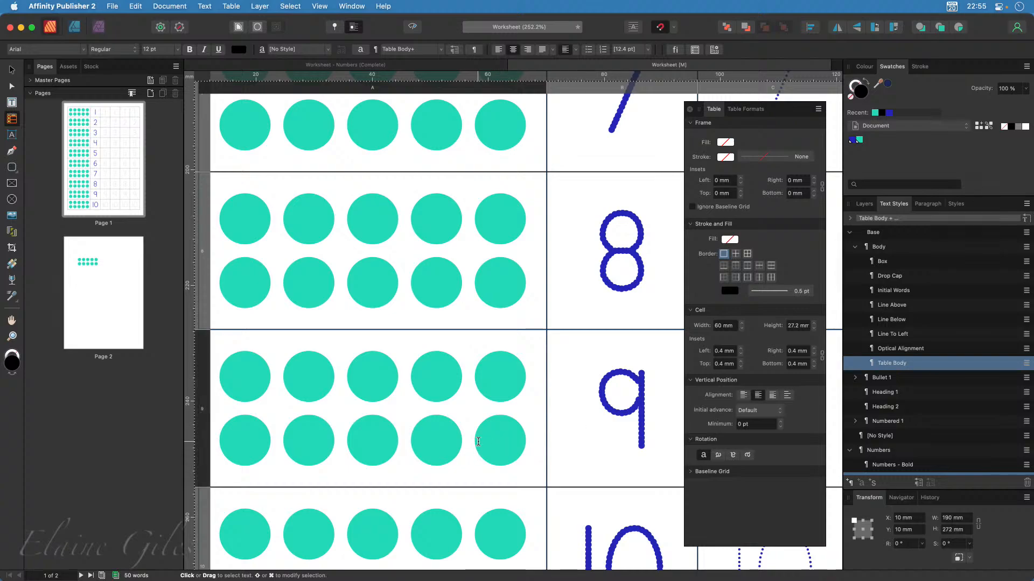
pyautogui.hscroll(-3, 478, 441)
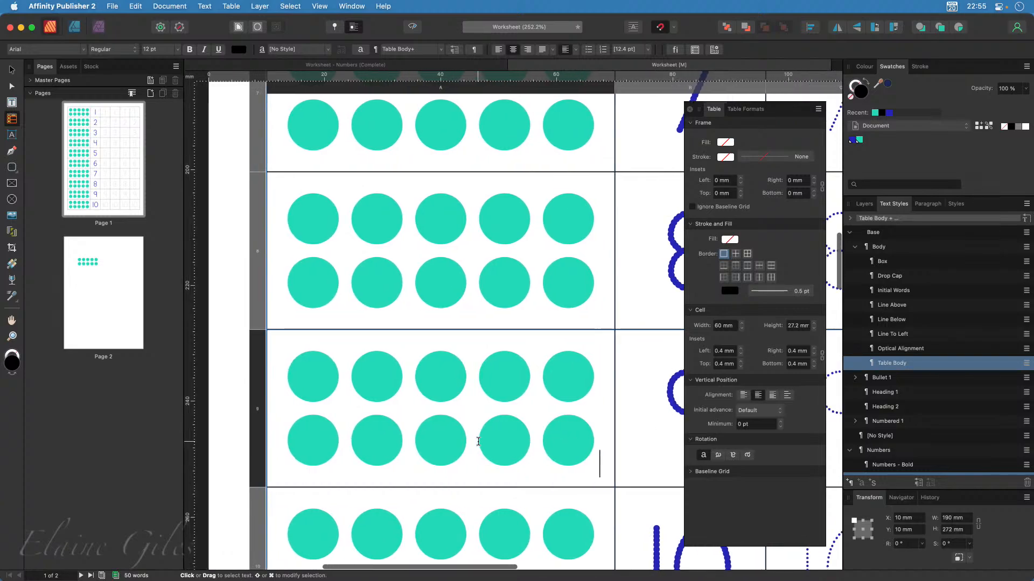
pyautogui.click(217, 446)
pyautogui.press('v')
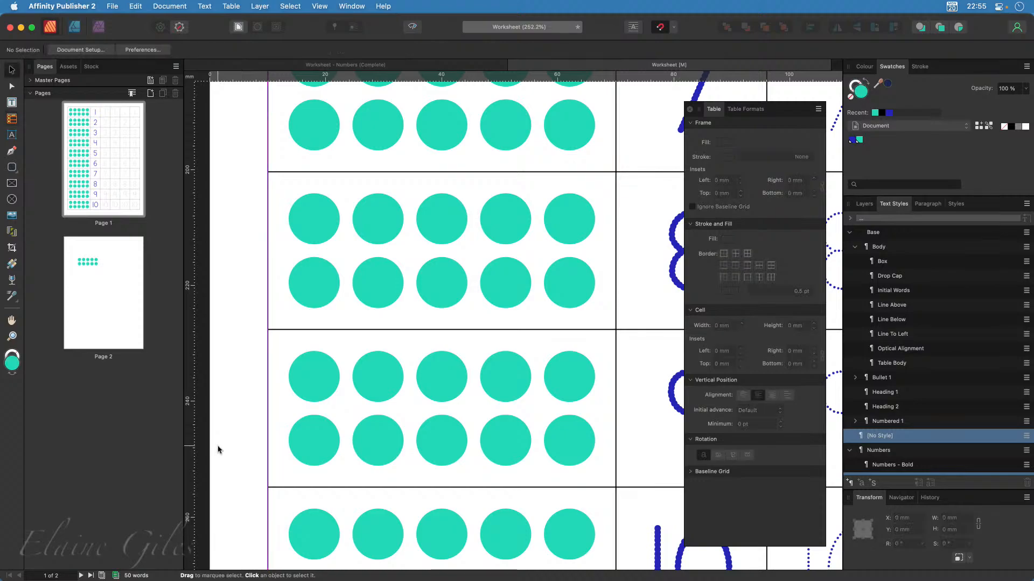
pyautogui.click(571, 441)
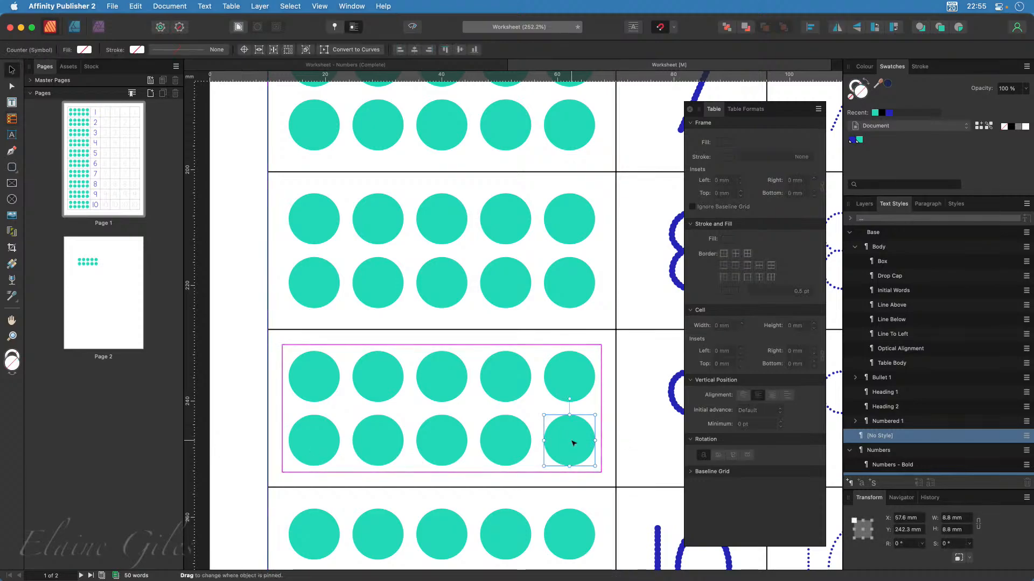
pyautogui.press('Delete')
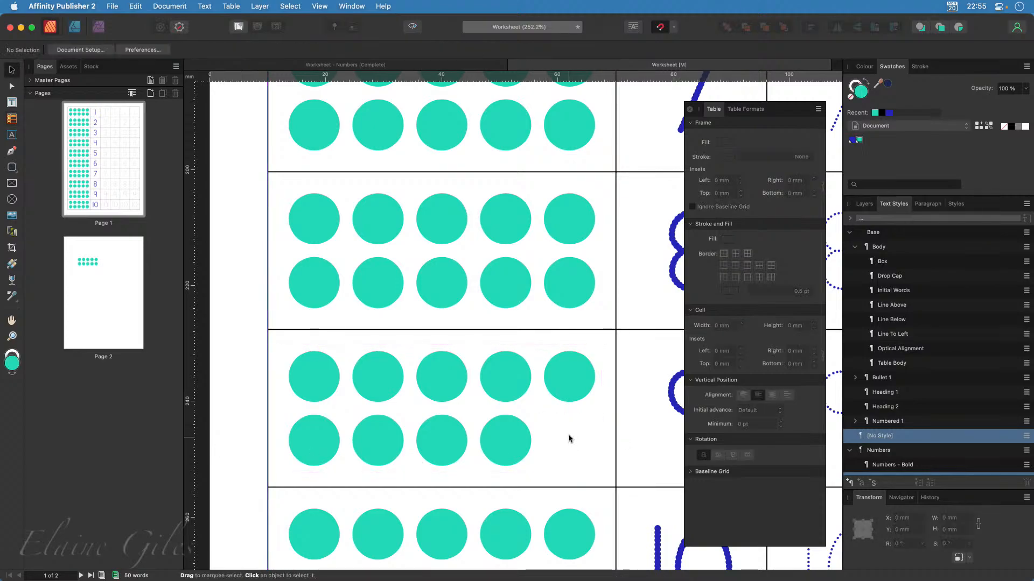
# Delete the last two counters in row 8's lower line so eight counters remain
pyautogui.click(567, 300)
pyautogui.press('Delete')
pyautogui.click(497, 291)
pyautogui.press('Delete')
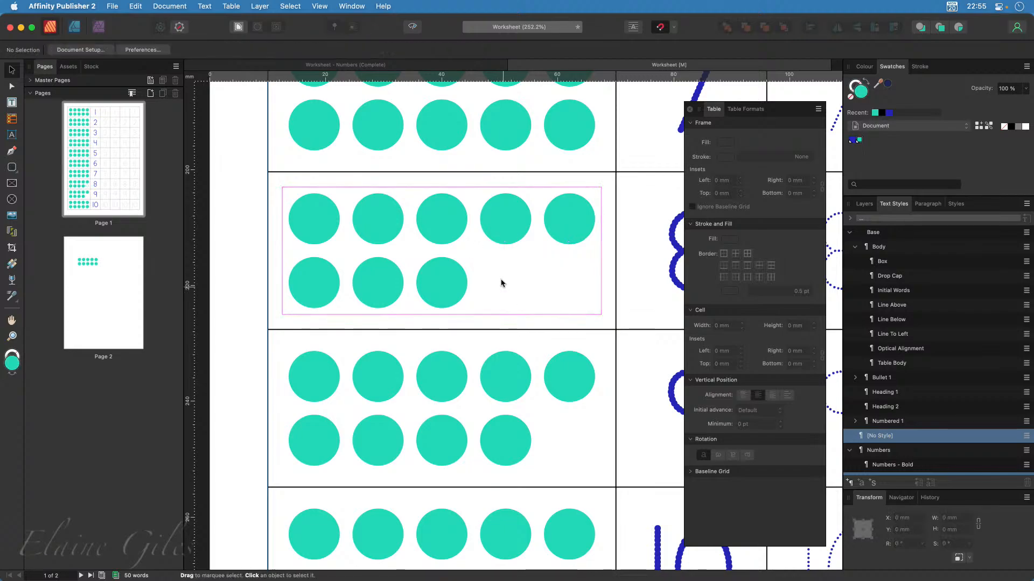
# Delete the last three counters in row 7's lower line so seven counters remain
pyautogui.click(567, 134)
pyautogui.press('Delete')
pyautogui.click(505, 137)
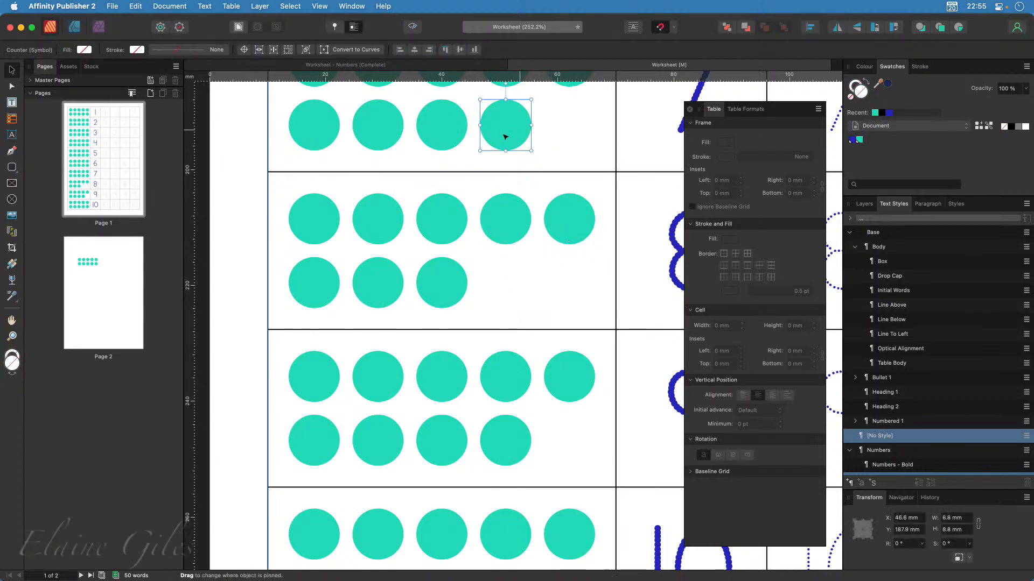
pyautogui.press('Delete')
pyautogui.click(431, 134)
pyautogui.press('Delete')
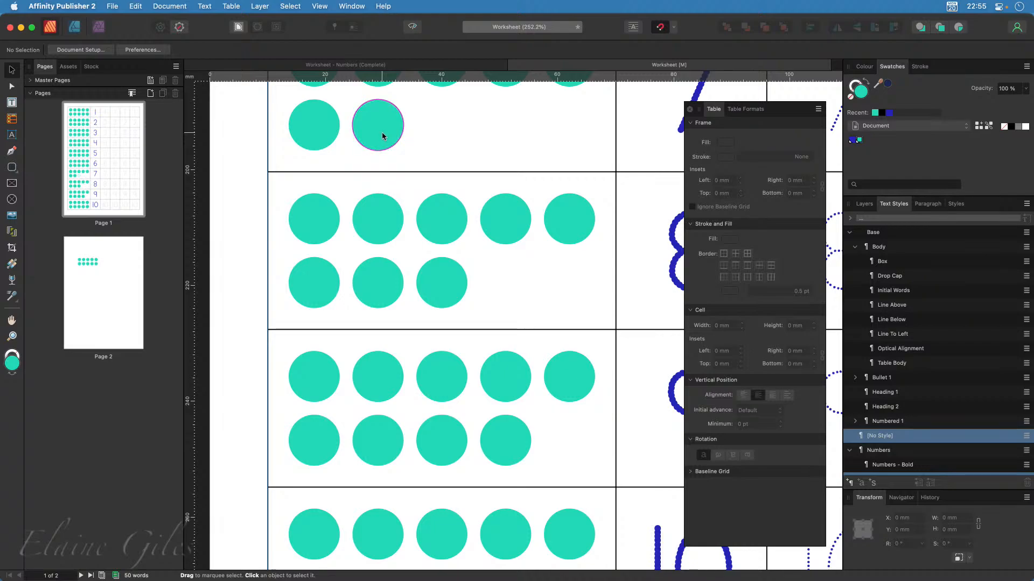
# Delete the last four counters in row 6's lower line so six counters remain
pyautogui.scroll(4, 468, 399)
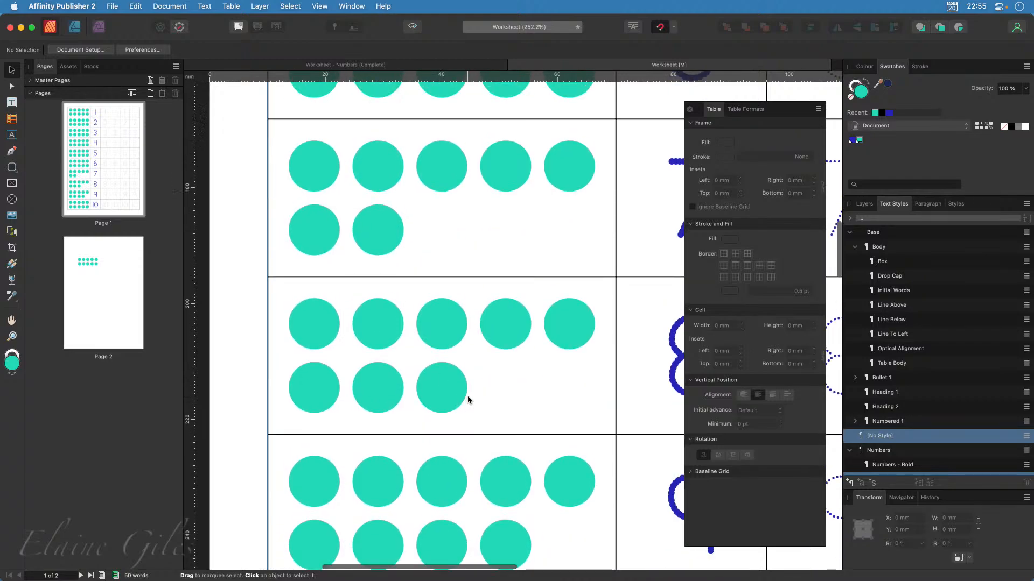
pyautogui.scroll(5, 467, 399)
pyautogui.click(579, 243)
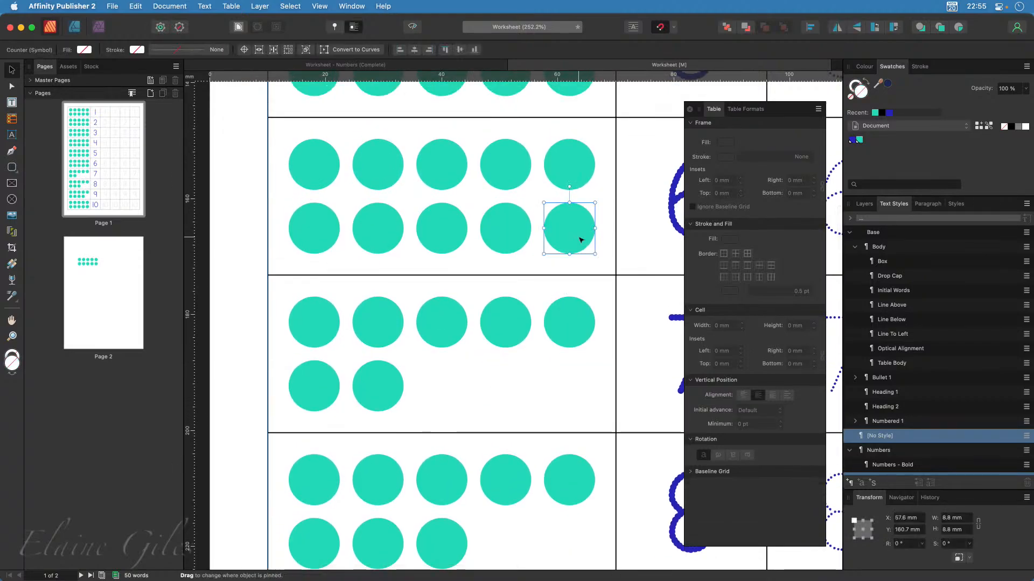
pyautogui.press('Delete')
pyautogui.click(524, 242)
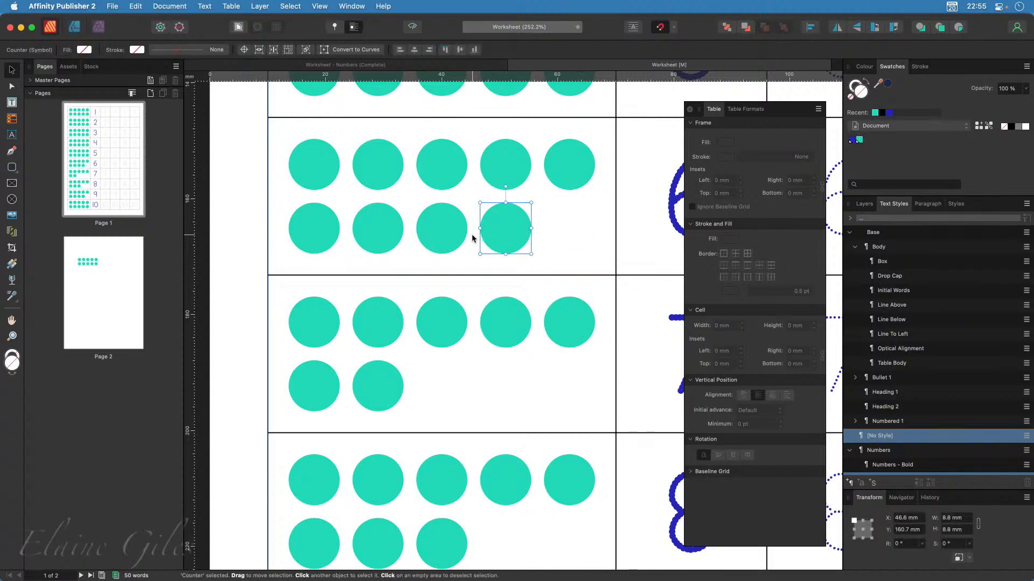
pyautogui.press('Delete')
pyautogui.click(444, 233)
pyautogui.press('Delete')
pyautogui.click(384, 238)
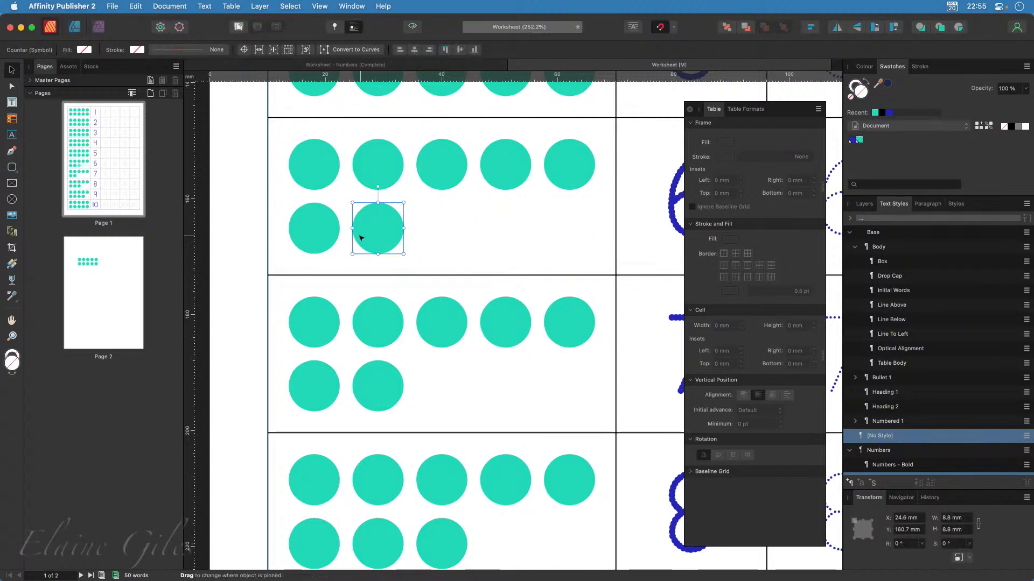
pyautogui.press('Delete')
# Delete all five counters in row 5's lower line so five counters remain
pyautogui.scroll(5, 385, 274)
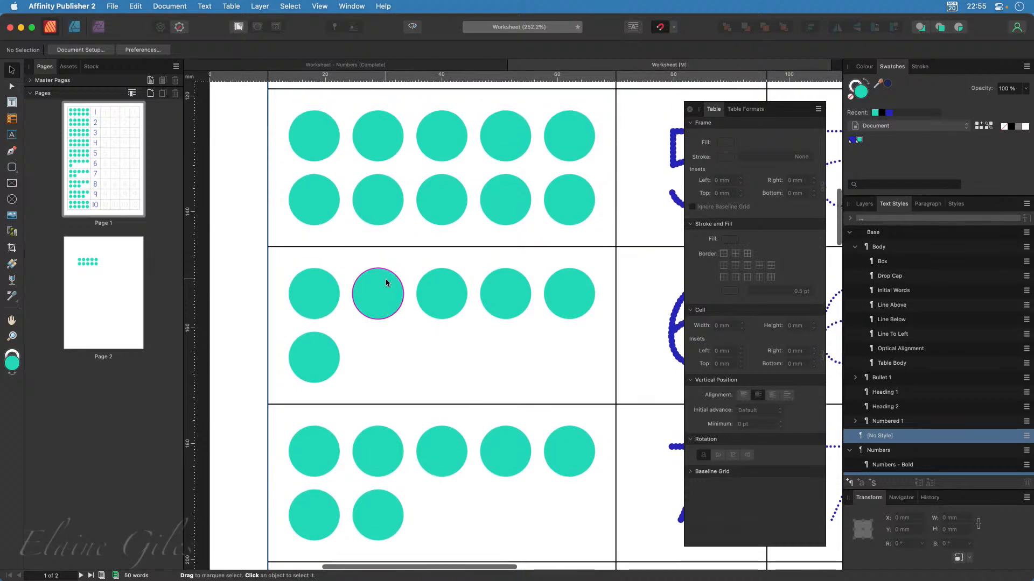
pyautogui.click(557, 232)
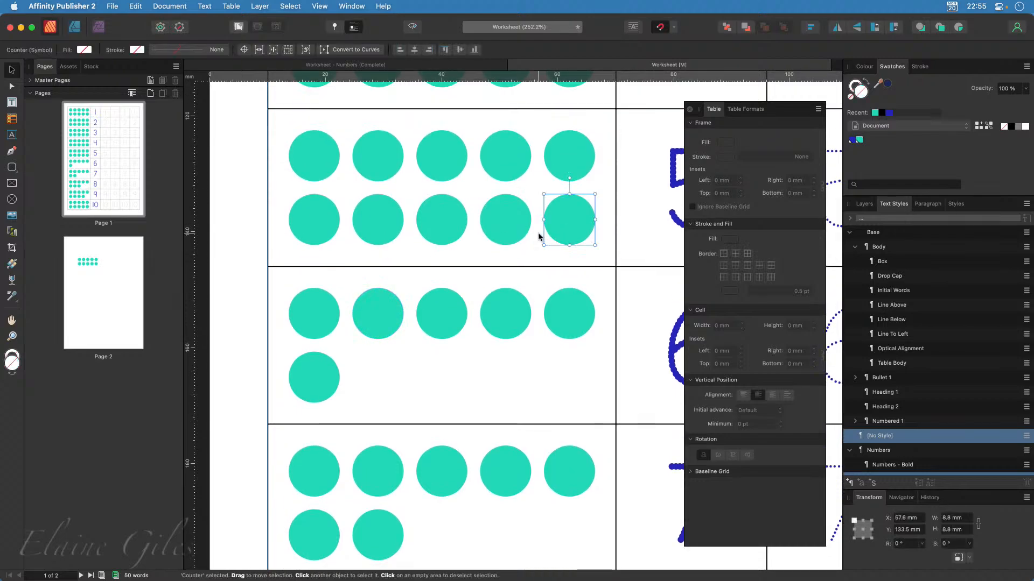
pyautogui.press('Delete')
pyautogui.click(502, 226)
pyautogui.press('Delete')
pyautogui.click(455, 224)
pyautogui.press('Delete')
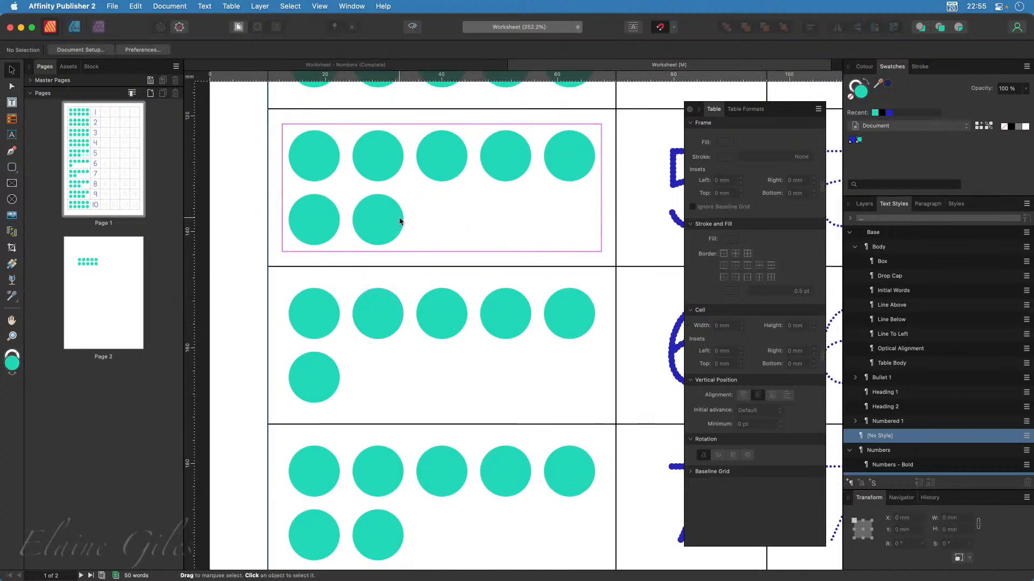
pyautogui.click(377, 222)
pyautogui.press('Escape')
pyautogui.press('Delete')
pyautogui.click(327, 220)
pyautogui.press('Delete')
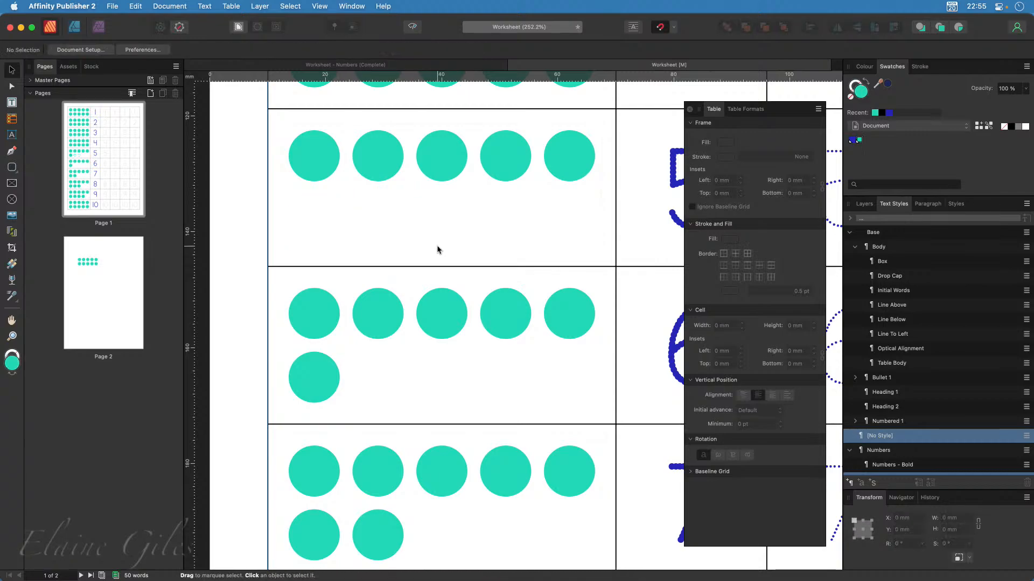
# Delete all five counters in row 4's lower line and the last one in its upper line so four counters remain
pyautogui.scroll(8, 456, 258)
pyautogui.click(567, 289)
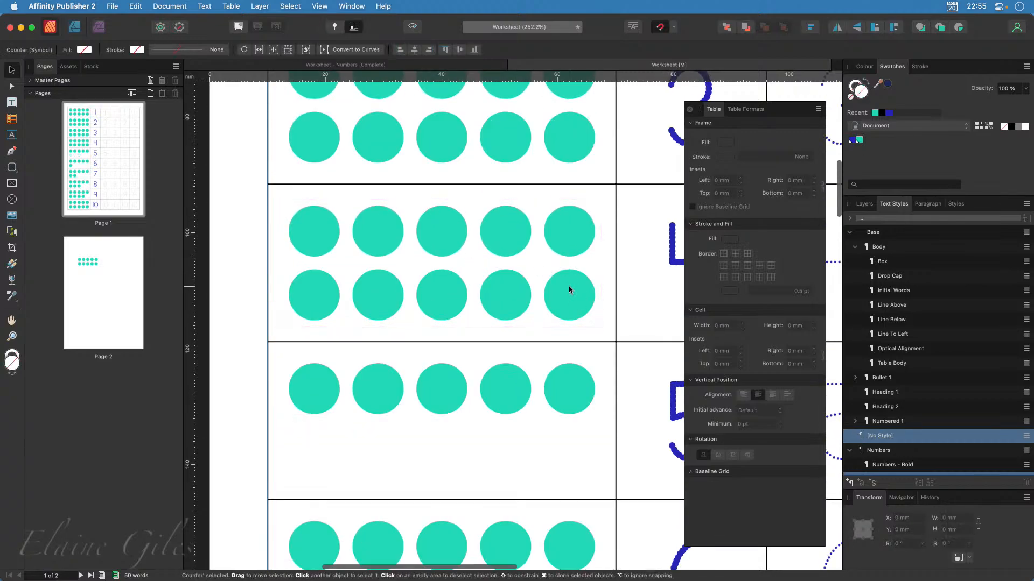
pyautogui.press('Delete')
pyautogui.click(516, 293)
pyautogui.press('Delete')
pyautogui.click(433, 295)
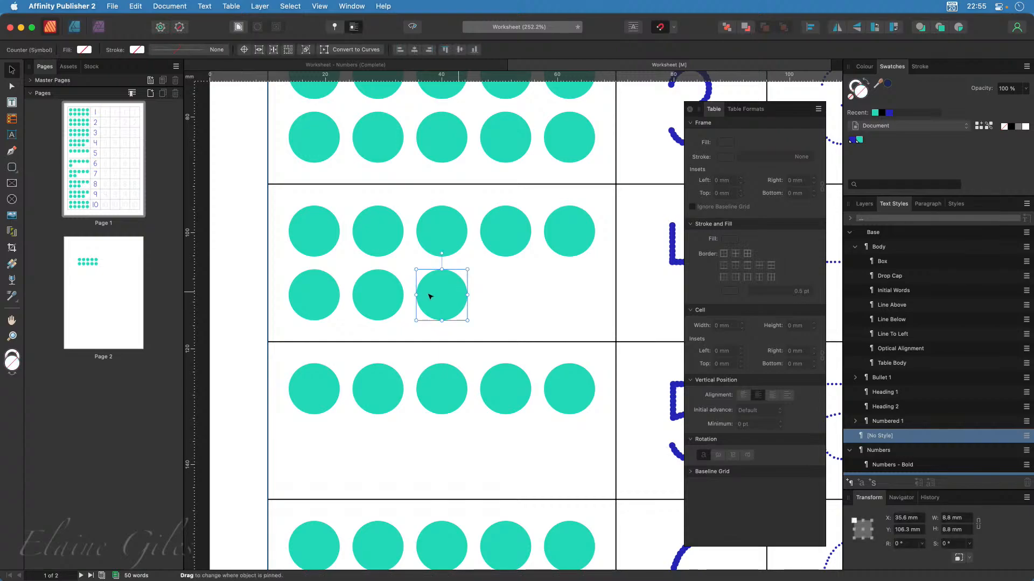
pyautogui.press('Delete')
pyautogui.click(363, 296)
pyautogui.press('Delete')
pyautogui.click(325, 293)
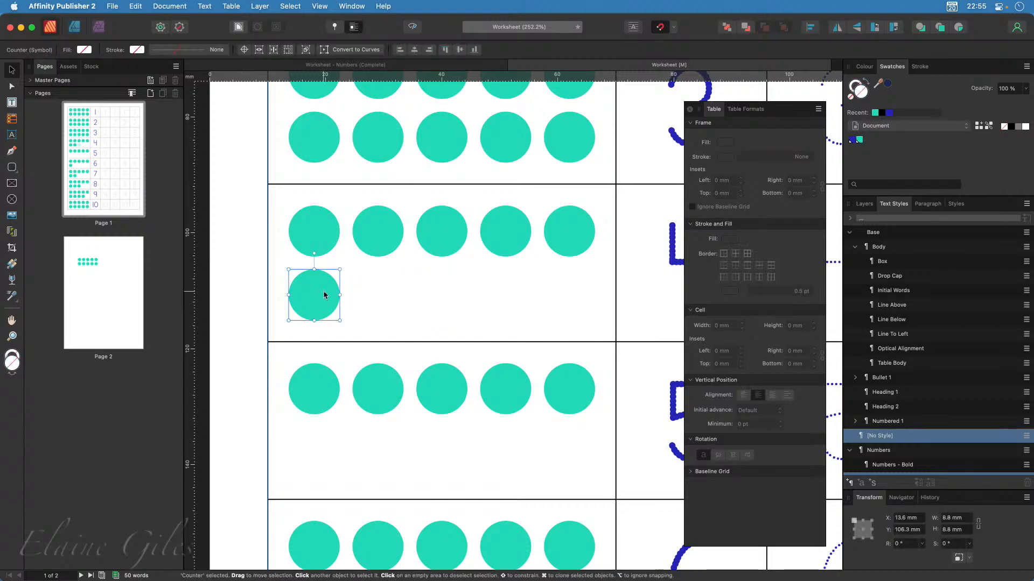
pyautogui.press('Delete')
pyautogui.click(569, 250)
pyautogui.press('Delete')
# Delete the last two upper counters and all five lower counters in row 3 so three counters remain
pyautogui.scroll(5, 577, 265)
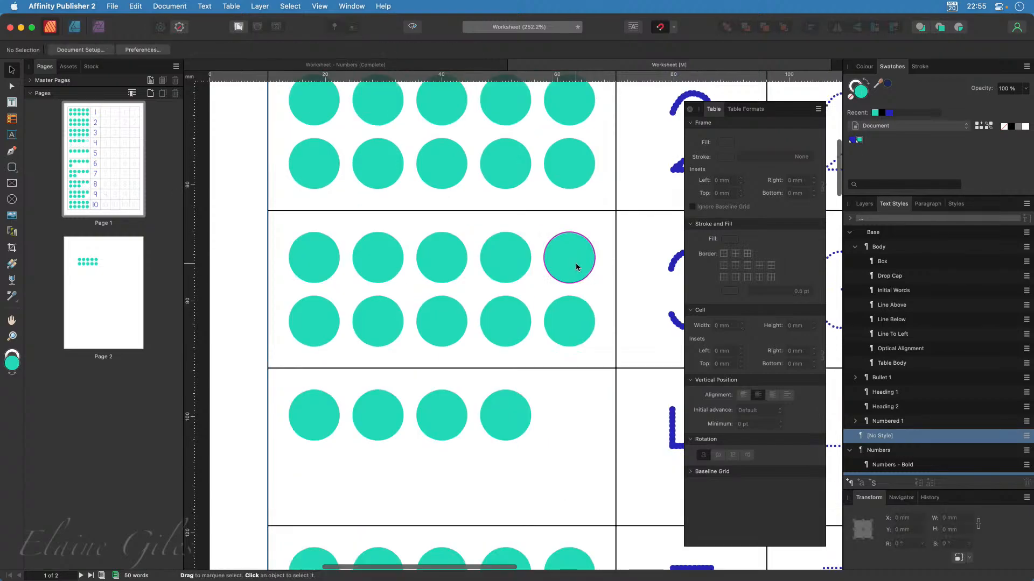
pyautogui.click(574, 256)
pyautogui.press('Delete')
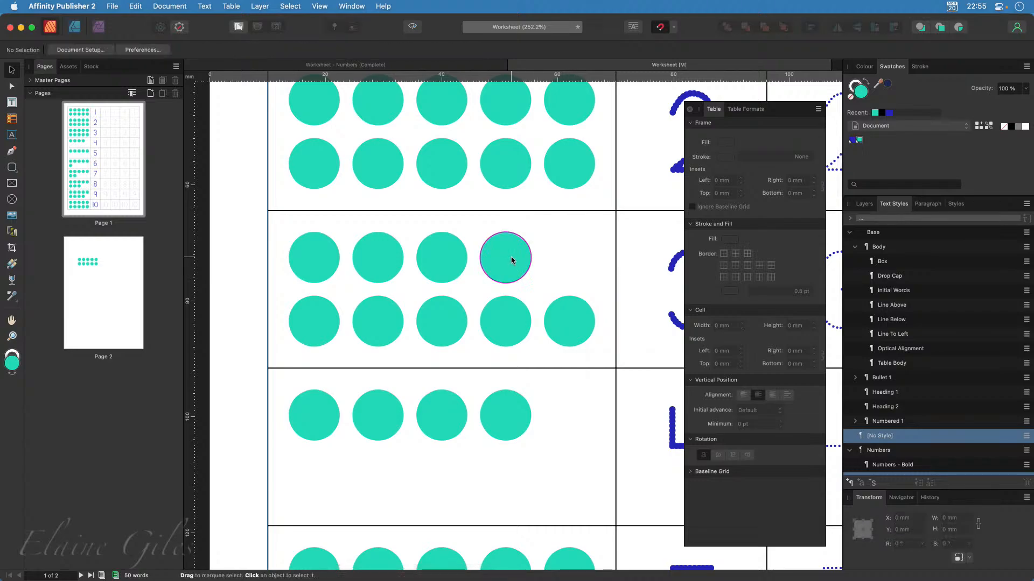
pyautogui.click(513, 258)
pyautogui.press('Delete')
pyautogui.click(505, 305)
pyautogui.press('Delete')
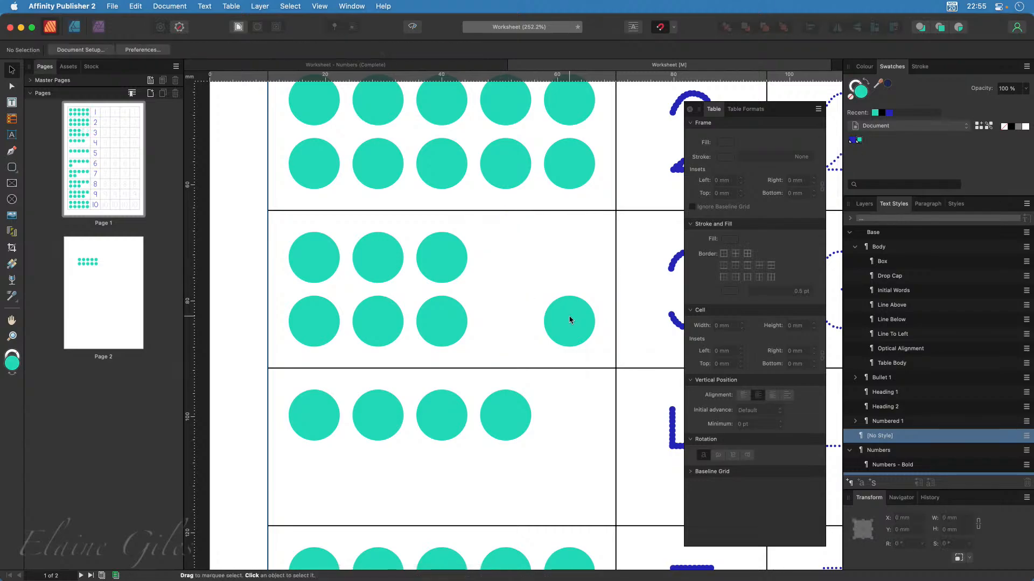
pyautogui.click(569, 316)
pyautogui.press('Delete')
pyautogui.press('Delete')
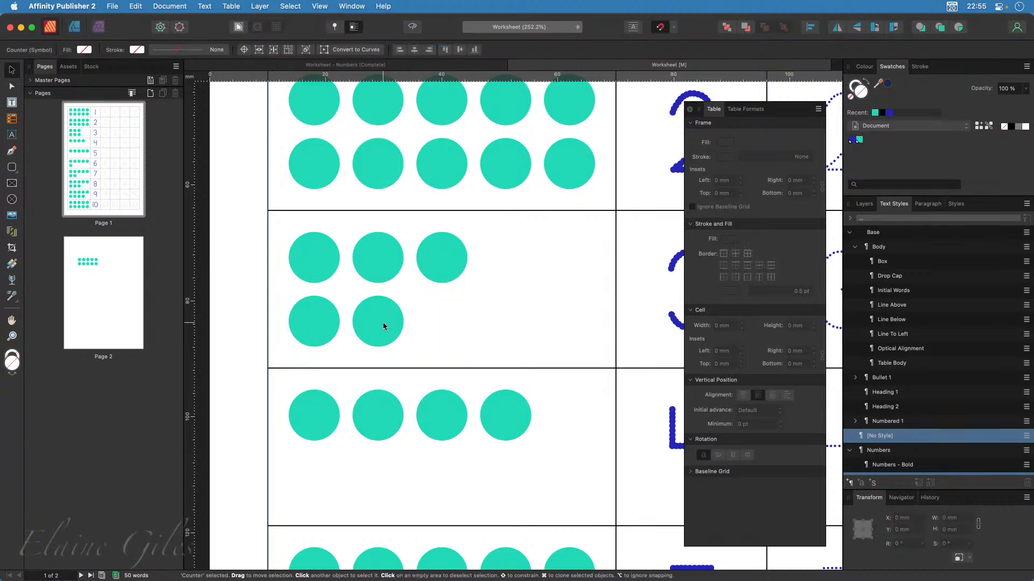
pyautogui.click(383, 332)
pyautogui.press('Delete')
pyautogui.click(319, 313)
pyautogui.press('Delete')
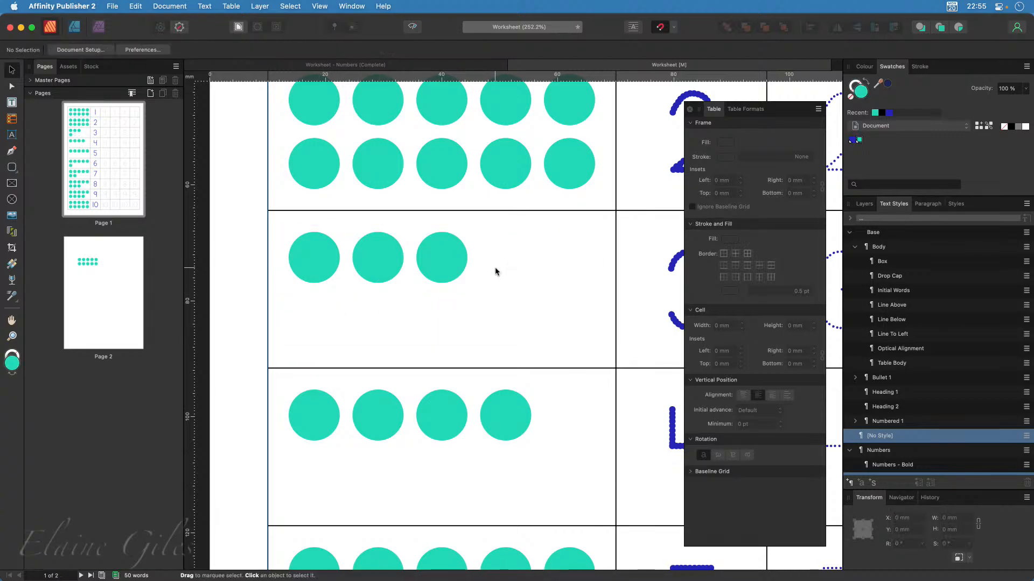
pyautogui.scroll(3, 497, 270)
pyautogui.click(498, 265)
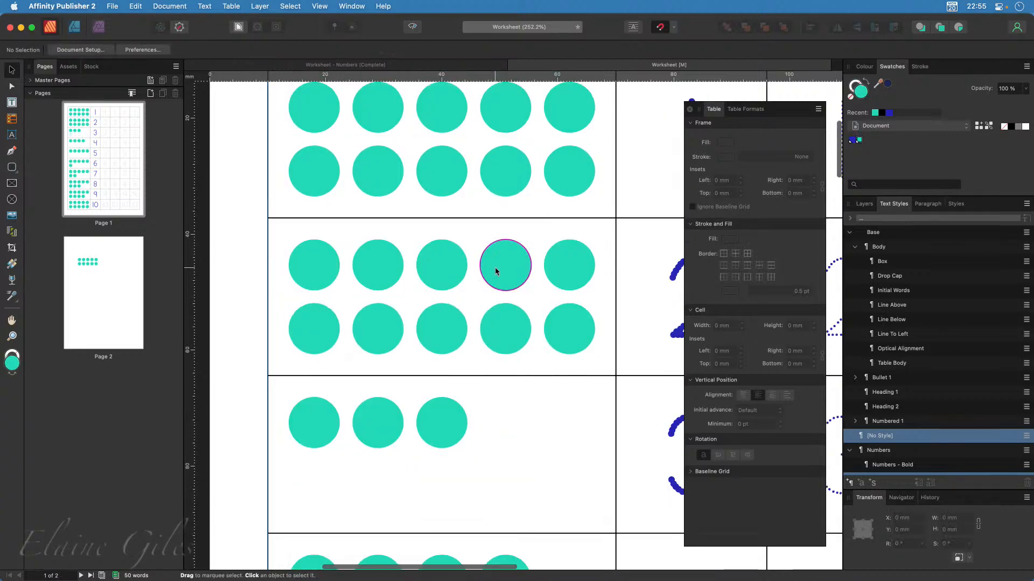
pyautogui.click(561, 266)
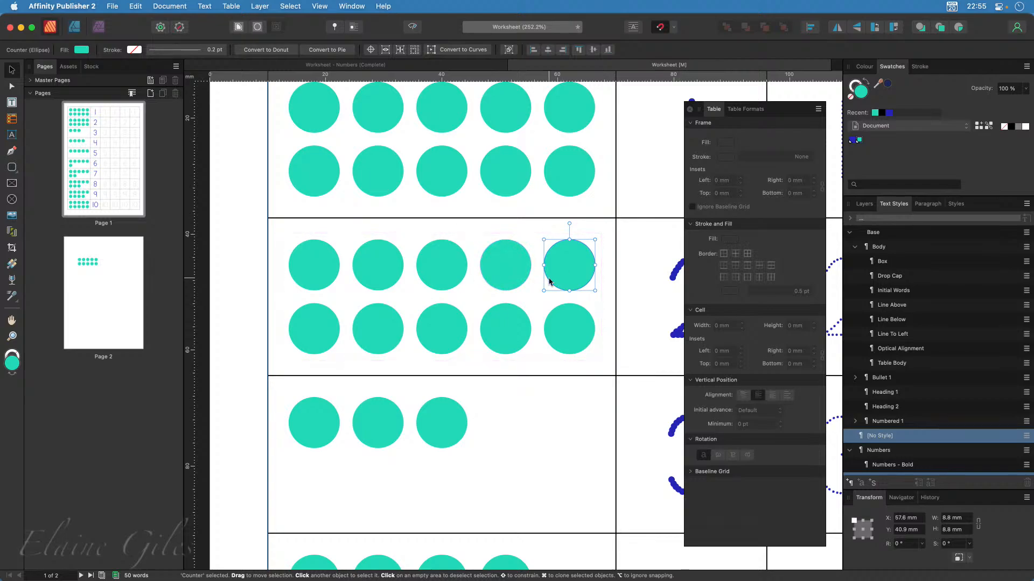
pyautogui.click(502, 285)
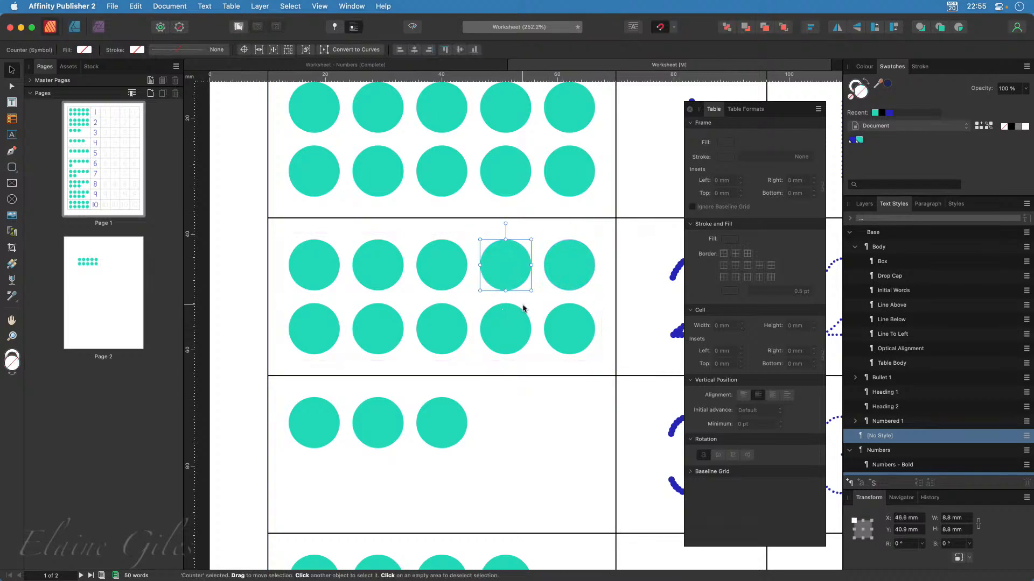
pyautogui.click(564, 266)
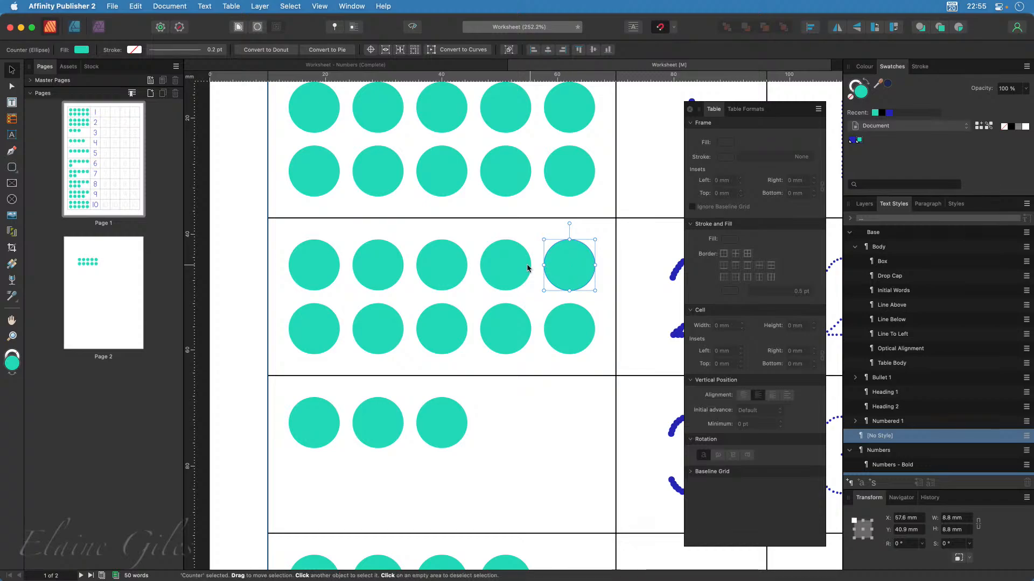
pyautogui.press('Delete')
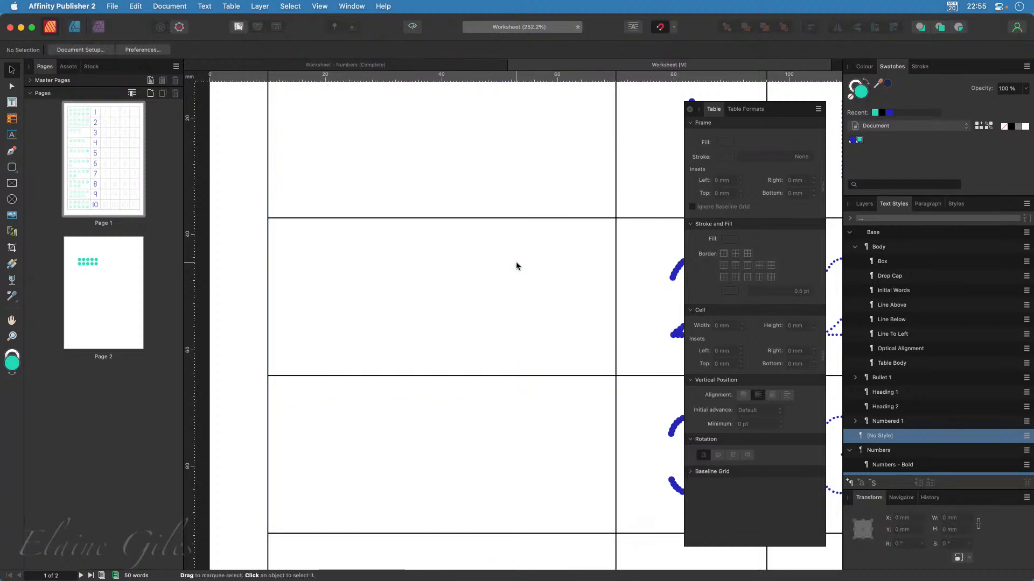
pyautogui.press('cmd+z')
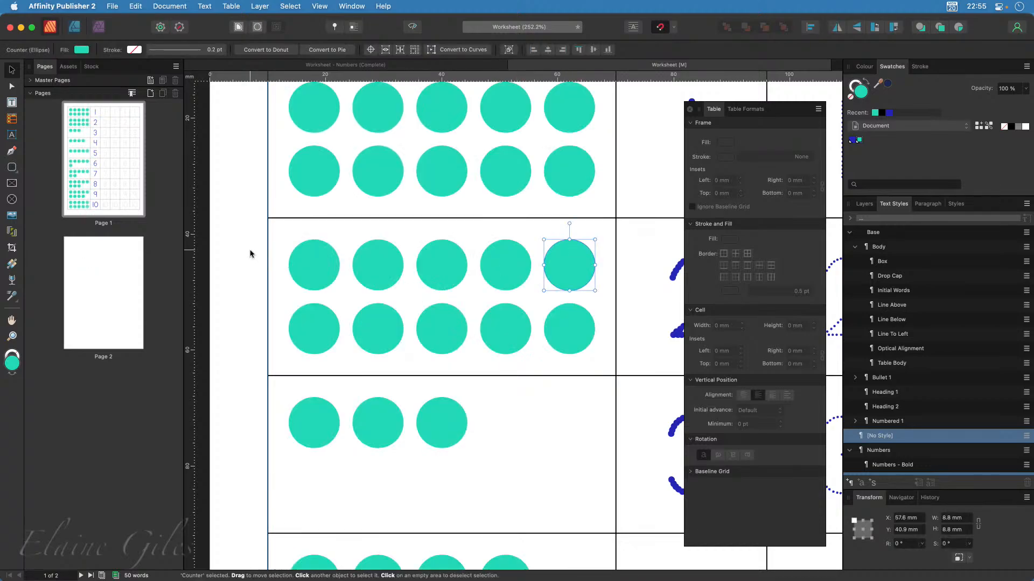
pyautogui.click(242, 269)
# Delete the last three upper counters and all five lower counters in row 2 so two counters remain
pyautogui.click(571, 326)
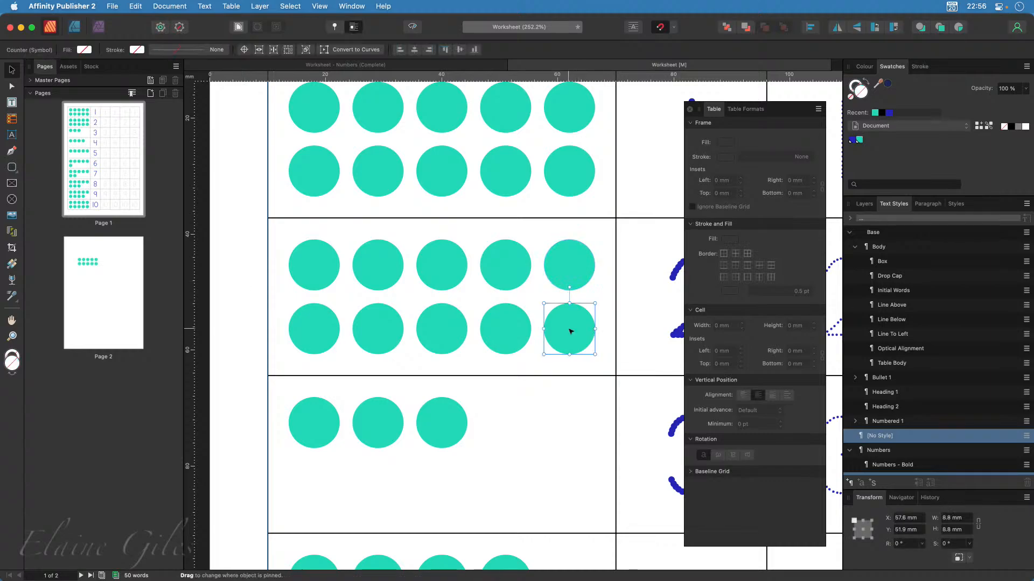
pyautogui.press('Delete')
pyautogui.click(518, 330)
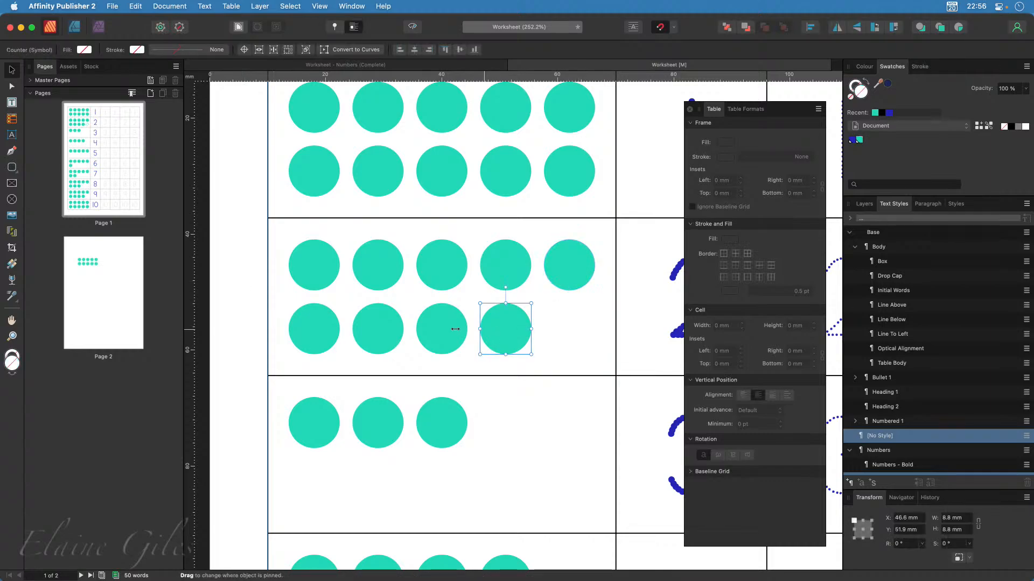
pyautogui.press('Delete')
pyautogui.click(441, 330)
pyautogui.press('Delete')
pyautogui.click(439, 277)
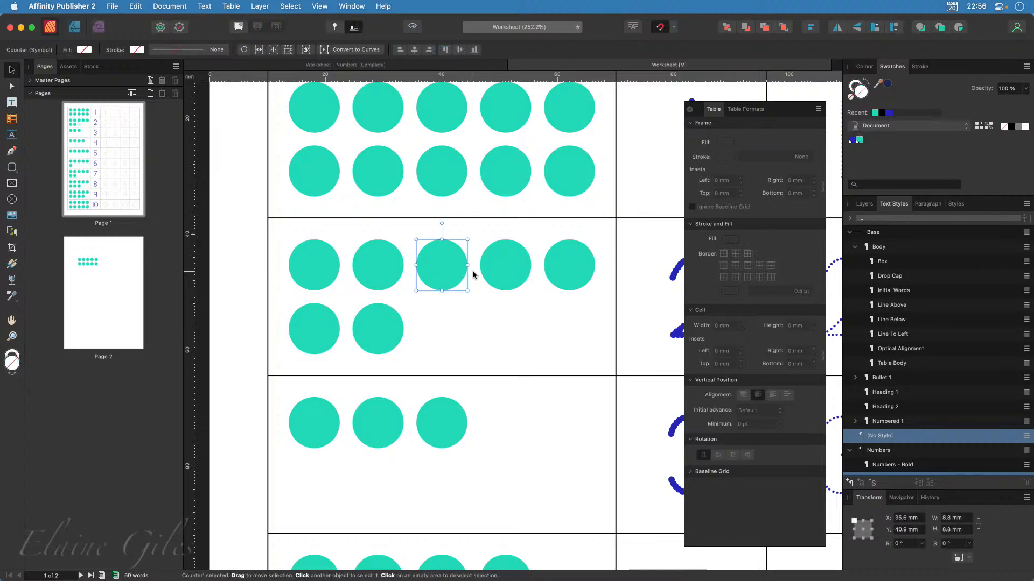
pyautogui.press('Delete')
pyautogui.click(499, 271)
pyautogui.press('Delete')
pyautogui.click(578, 272)
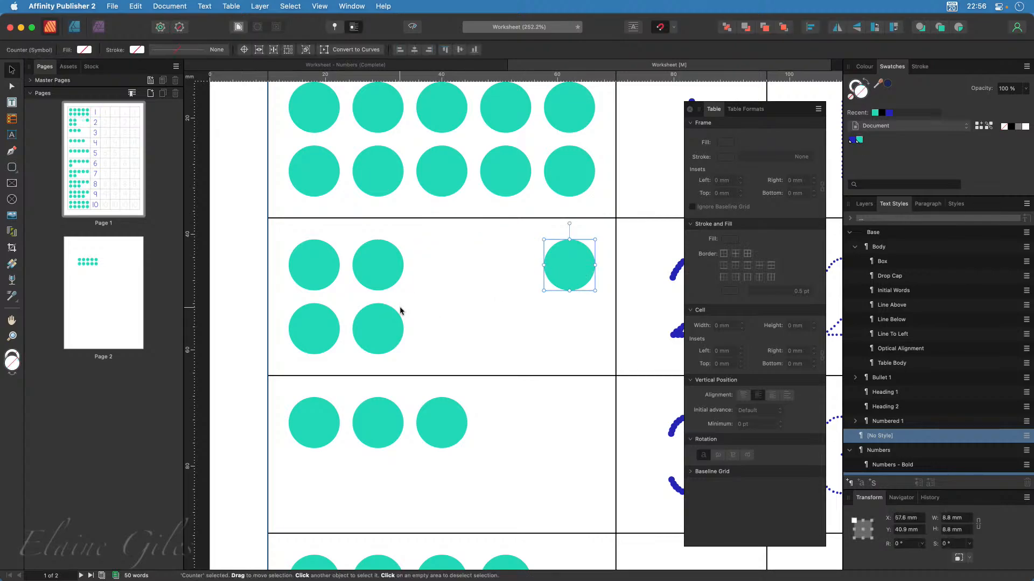
pyautogui.press('Delete')
pyautogui.click(375, 325)
pyautogui.press('Delete')
pyautogui.click(321, 328)
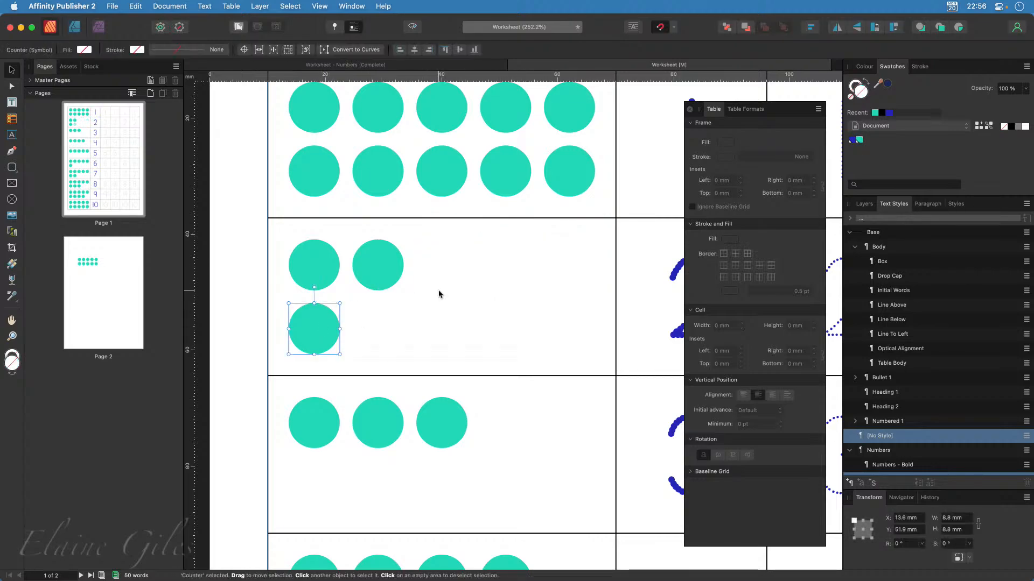
pyautogui.press('Delete')
# Delete all five counters in row 1's lower line
pyautogui.click(568, 180)
pyautogui.press('Delete')
pyautogui.click(504, 173)
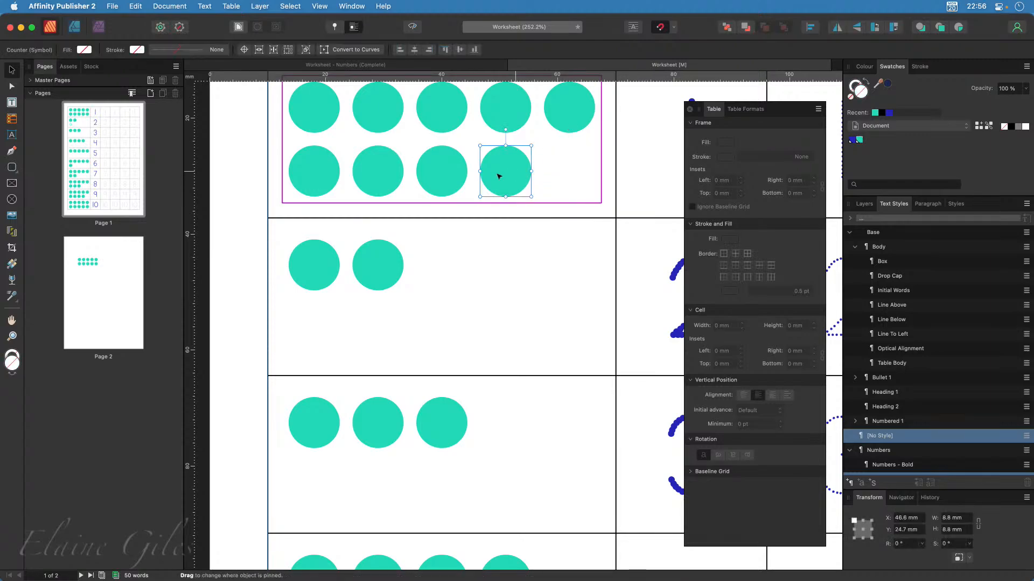
pyautogui.press('Delete')
pyautogui.click(451, 174)
pyautogui.press('Delete')
pyautogui.click(372, 173)
pyautogui.press('Delete')
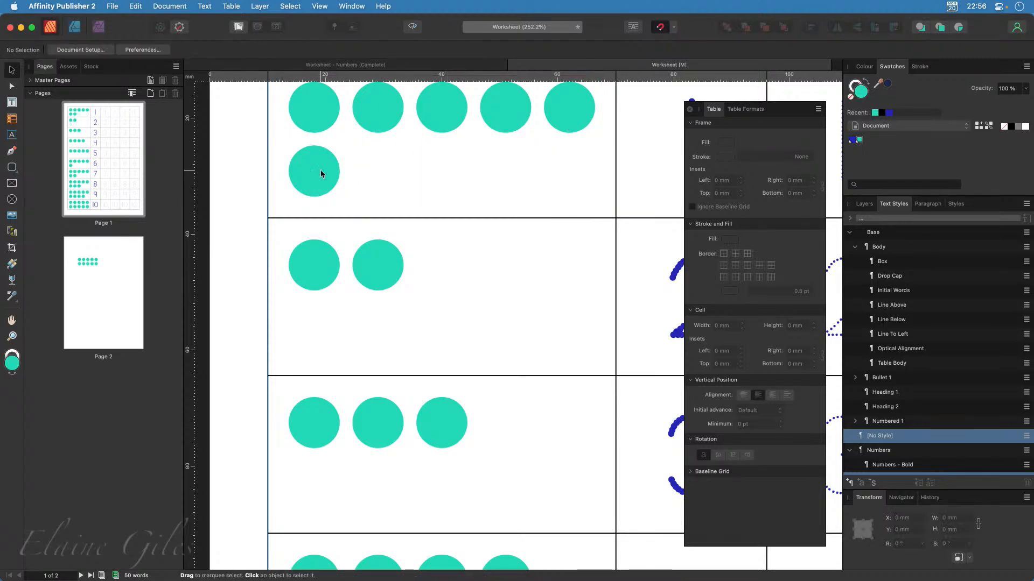
pyautogui.click(321, 170)
pyautogui.press('Delete')
# Delete the last four counters in row 1's upper line so a single counter remains
pyautogui.click(565, 108)
pyautogui.press('Delete')
pyautogui.click(498, 105)
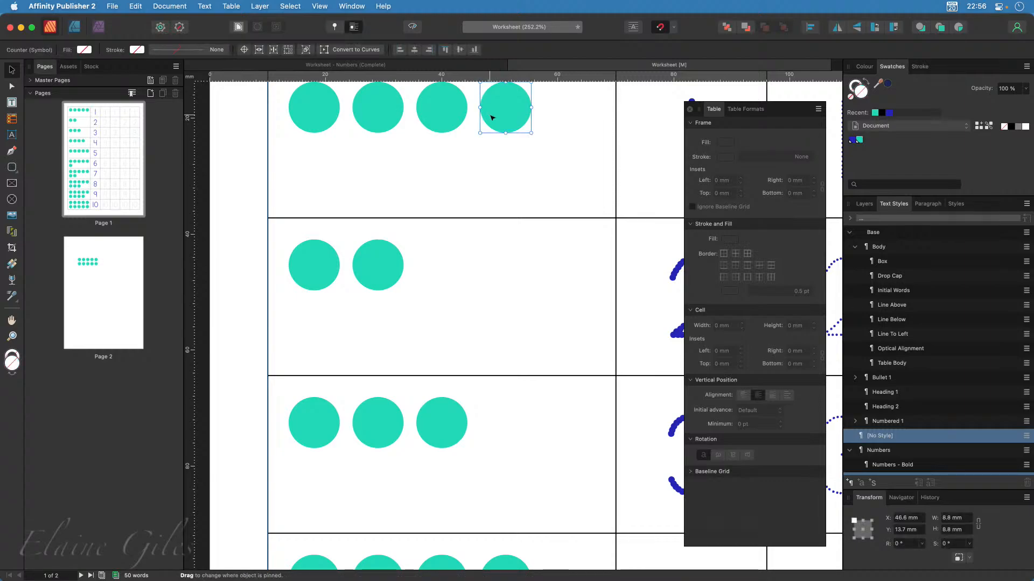
pyautogui.press('Delete')
pyautogui.click(447, 115)
pyautogui.press('Delete')
pyautogui.click(392, 109)
pyautogui.press('Delete')
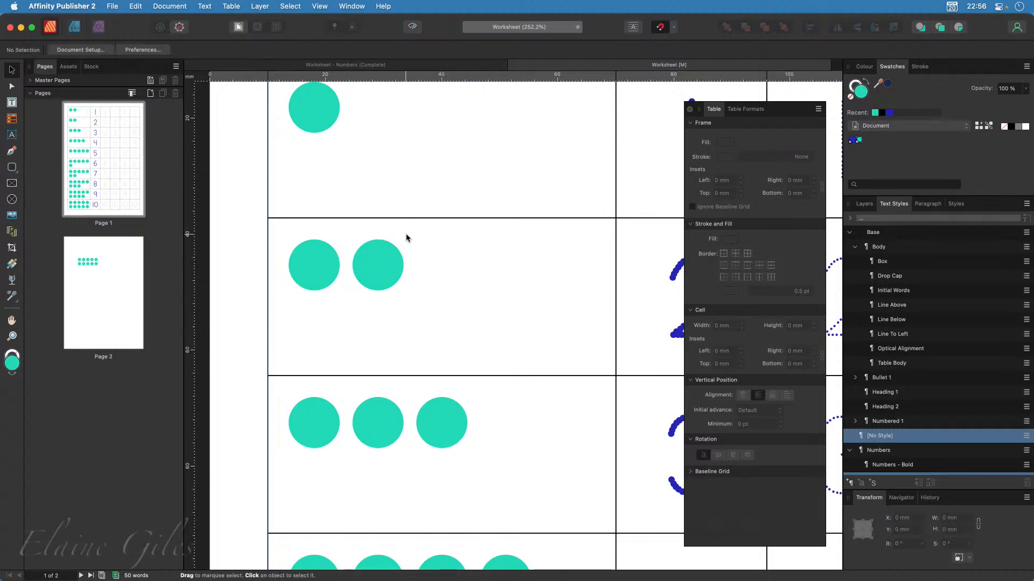
# Select every cell of the main numbers table and set its outer border width to 4 pt
pyautogui.press('super+0')
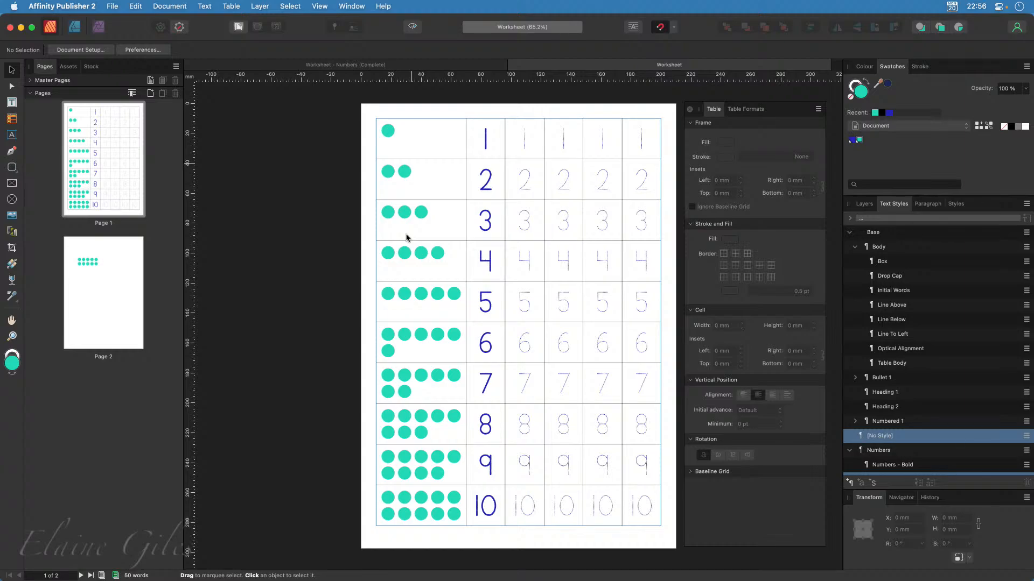
pyautogui.click(439, 131)
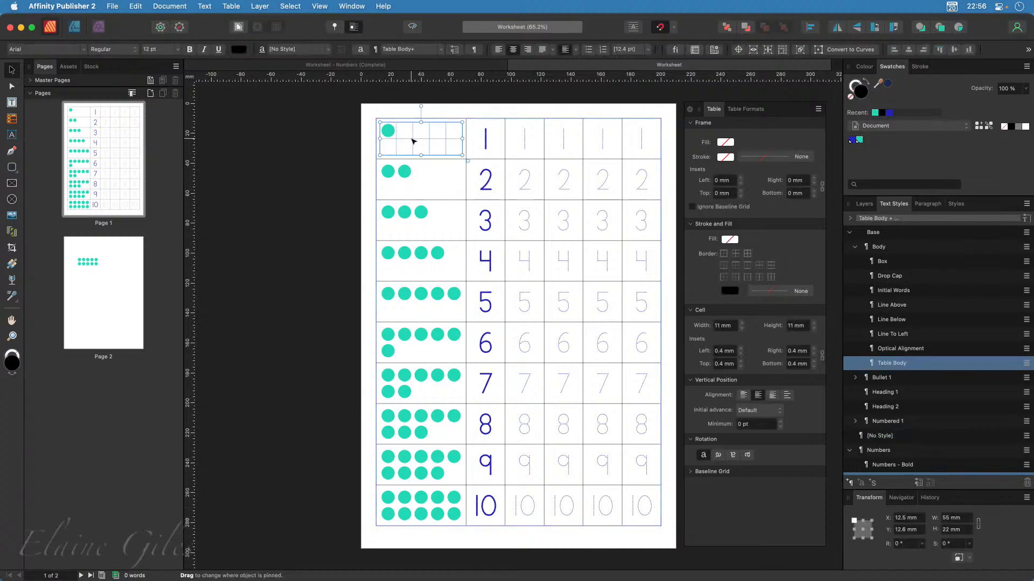
pyautogui.click(650, 507)
pyautogui.doubleClick(653, 508)
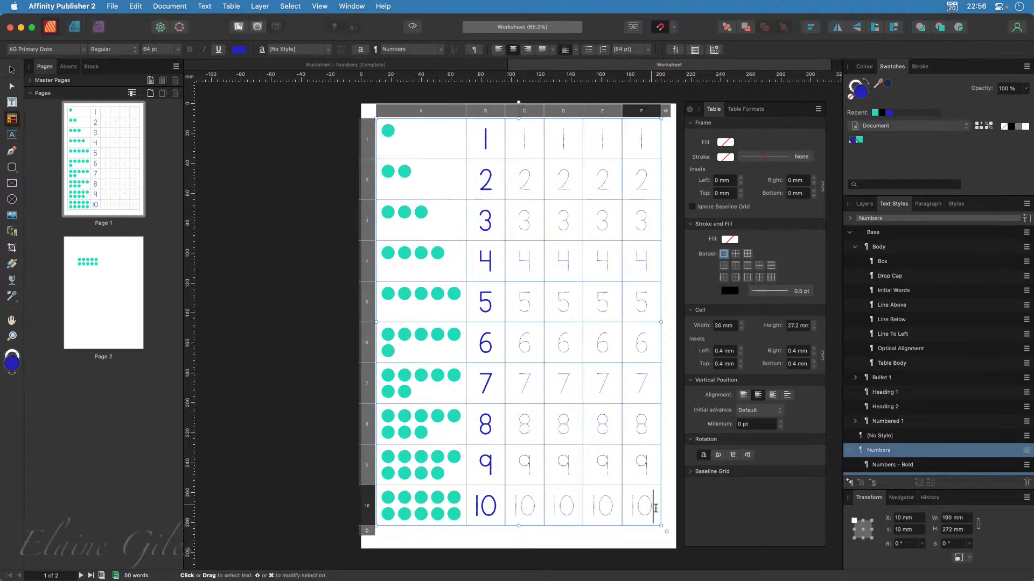
pyautogui.moveTo(656, 508); pyautogui.dragTo(398, 135)
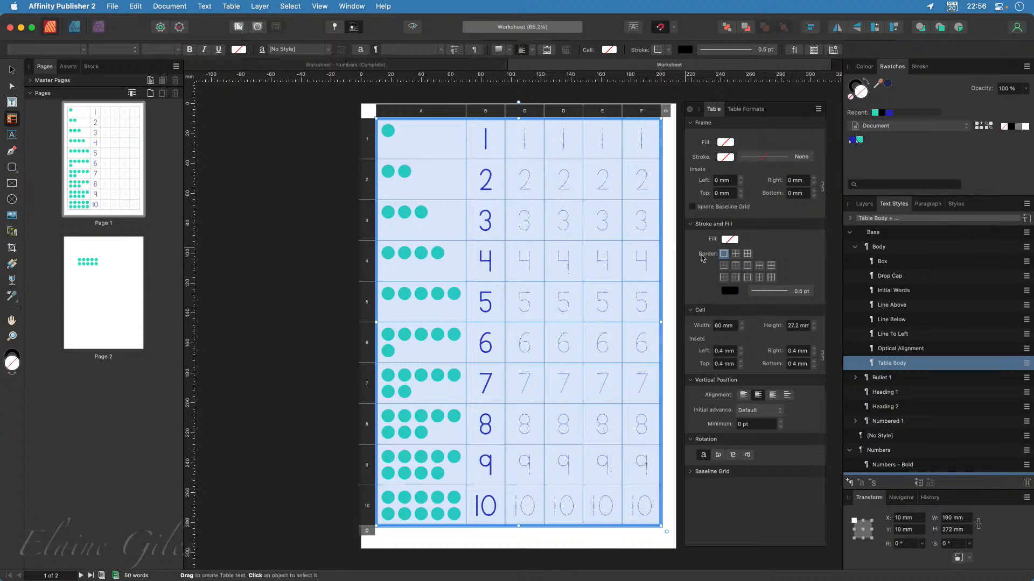
pyautogui.click(724, 256)
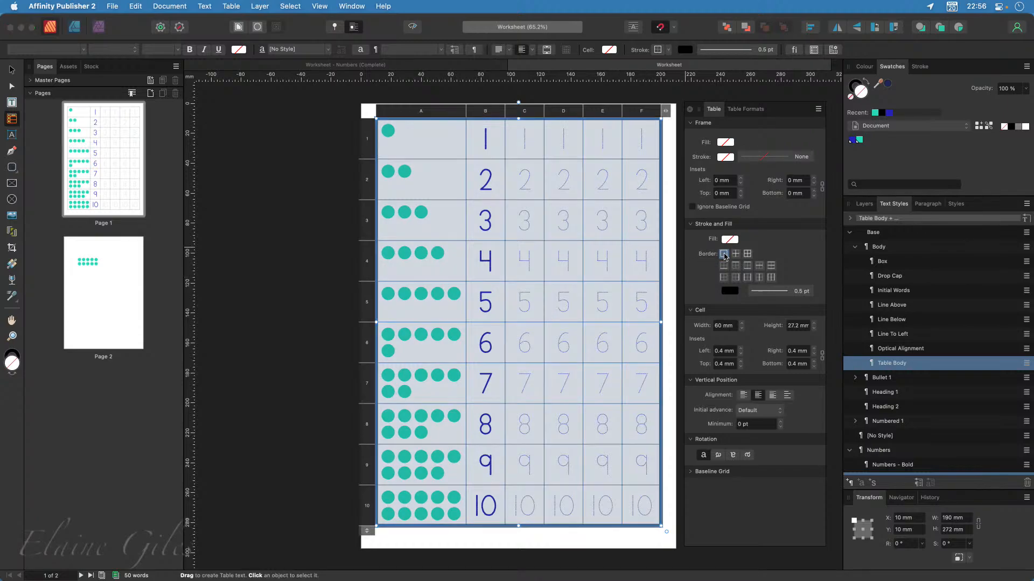
pyautogui.click(797, 294)
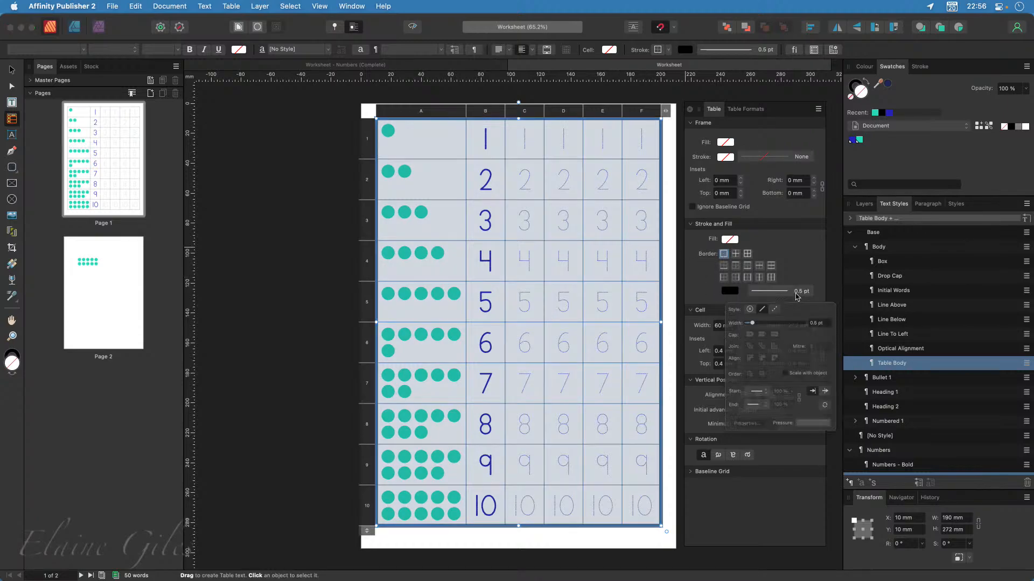
pyautogui.moveTo(743, 328); pyautogui.dragTo(757, 333)
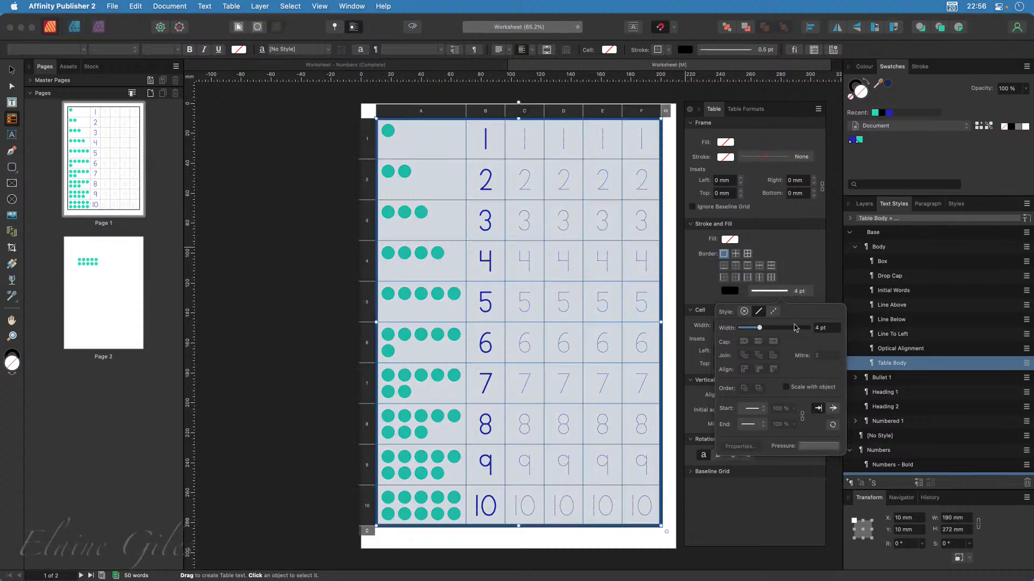
# Colour the table's outer border with the dark blue global colour from the document palette
pyautogui.click(730, 296)
pyautogui.click(730, 296)
pyautogui.click(730, 295)
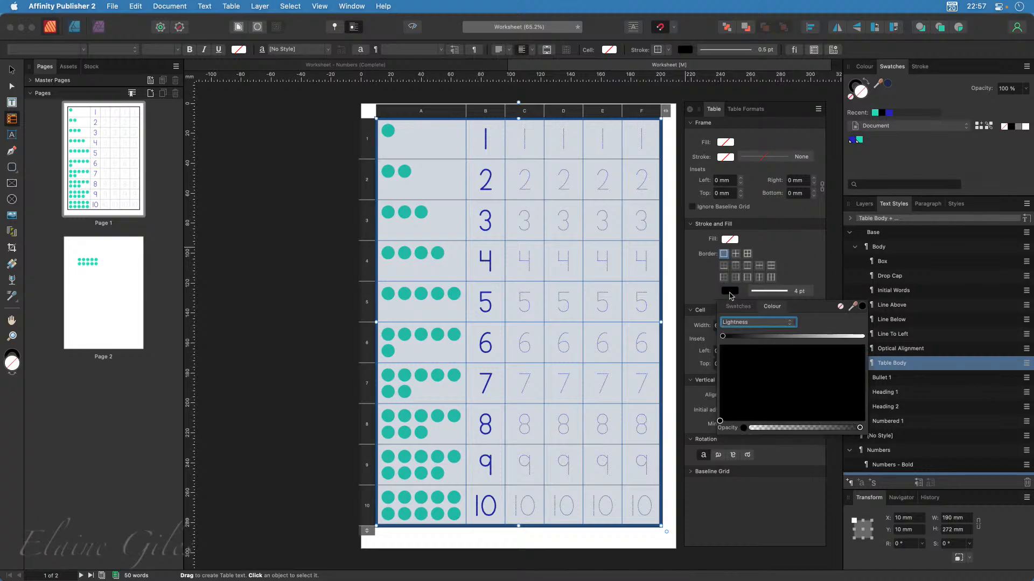
pyautogui.click(743, 314)
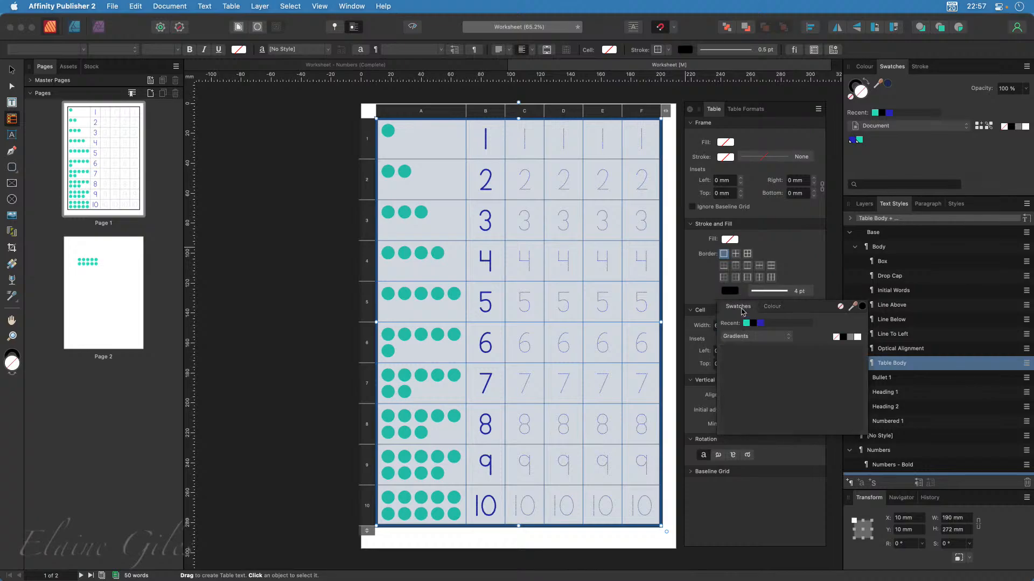
pyautogui.click(749, 339)
pyautogui.click(747, 301)
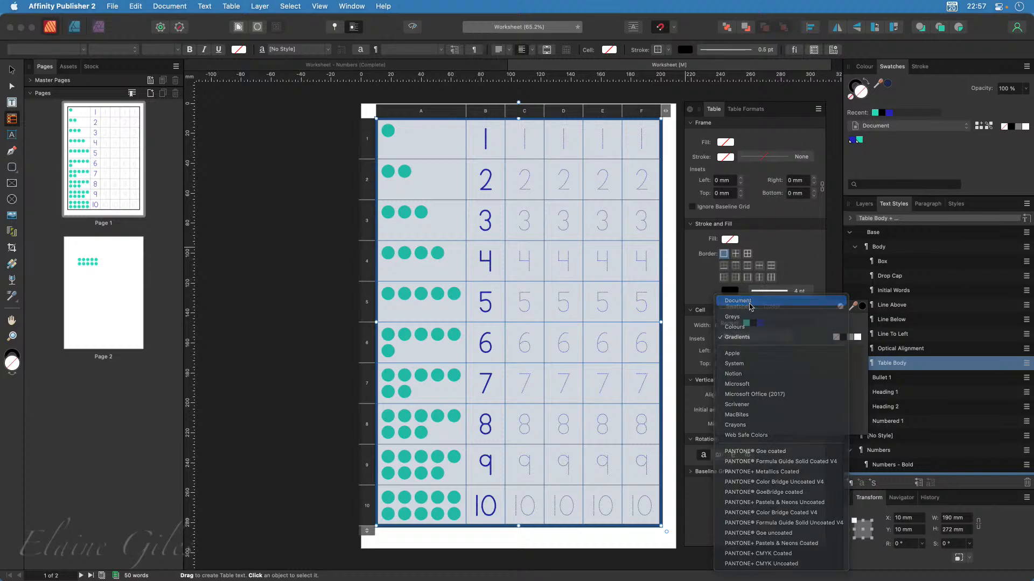
pyautogui.click(725, 350)
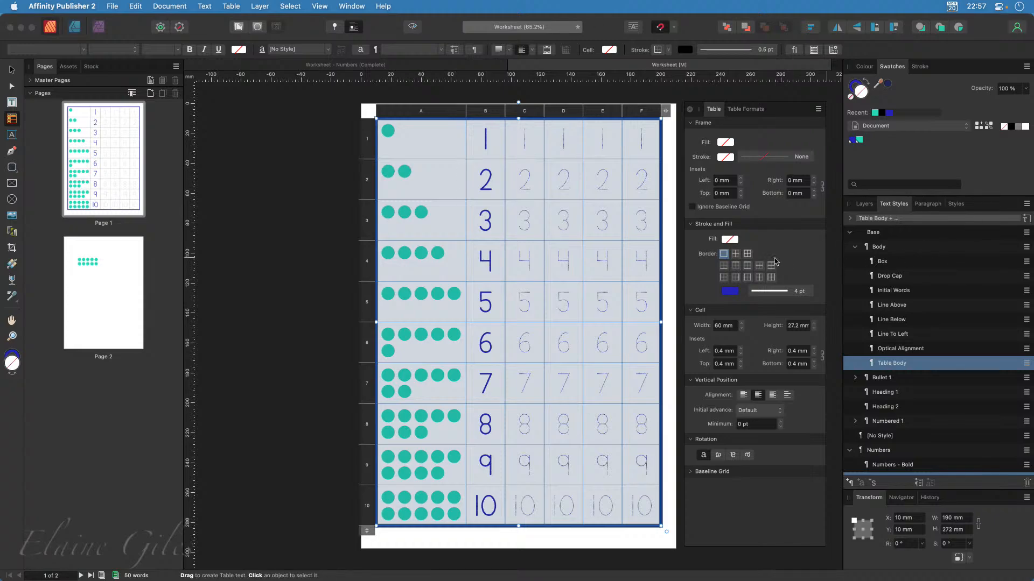
# Set the table's inner borders to 1 pt wide and colour them with the document's turquoise global colour
pyautogui.click(736, 254)
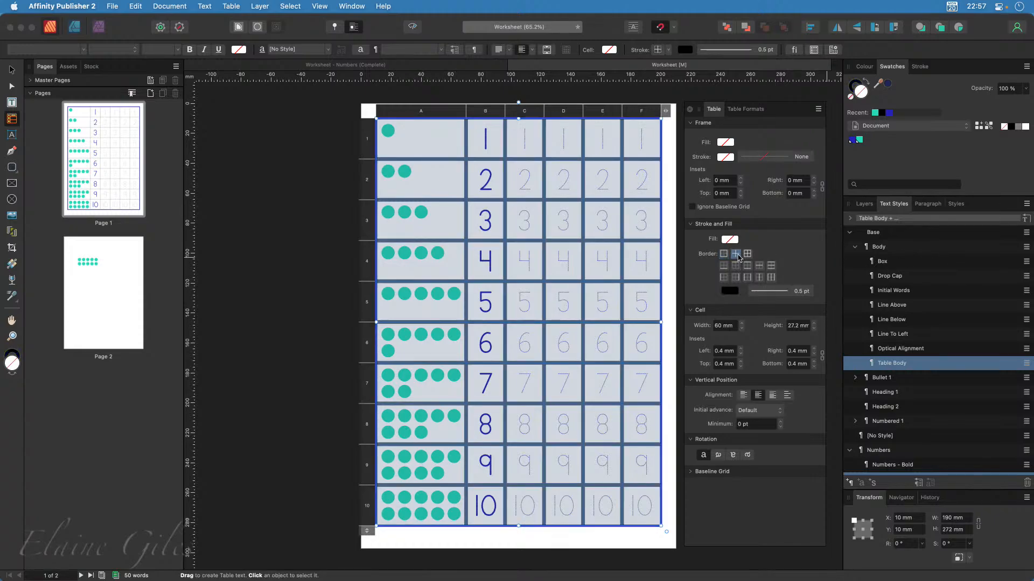
pyautogui.click(761, 293)
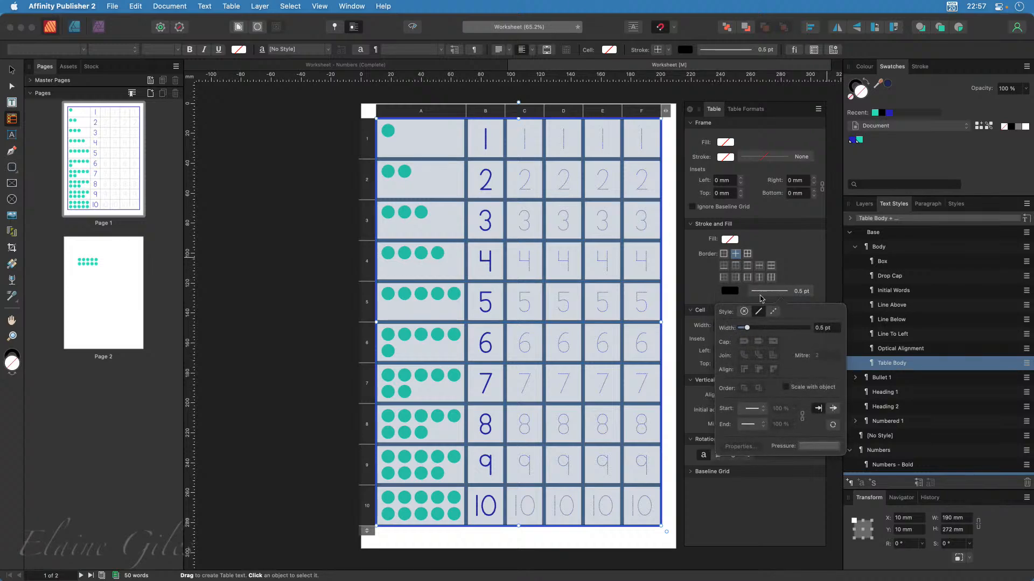
pyautogui.moveTo(747, 328); pyautogui.dragTo(756, 330)
pyautogui.click(733, 294)
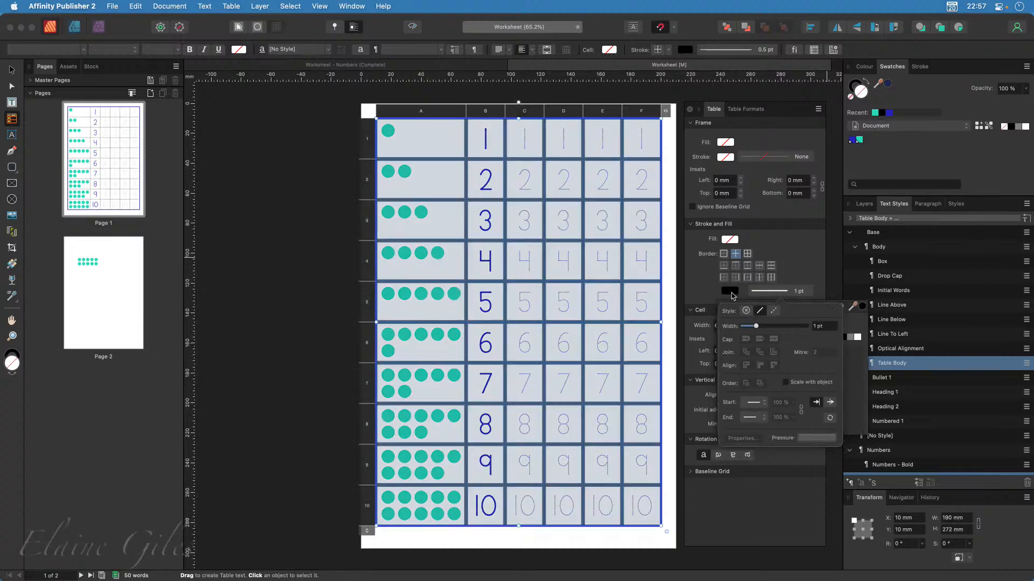
pyautogui.click(731, 349)
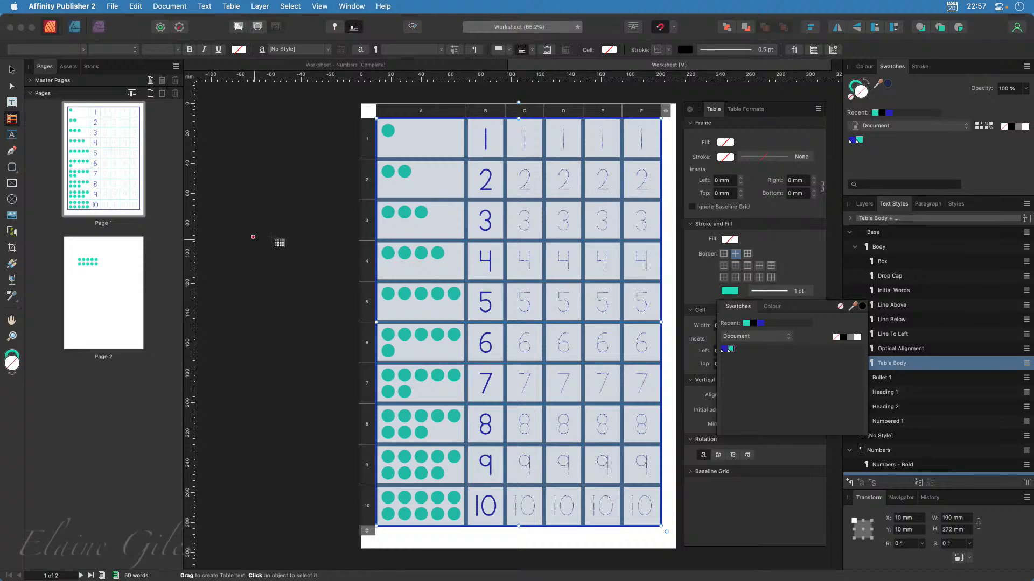
pyautogui.click(279, 237)
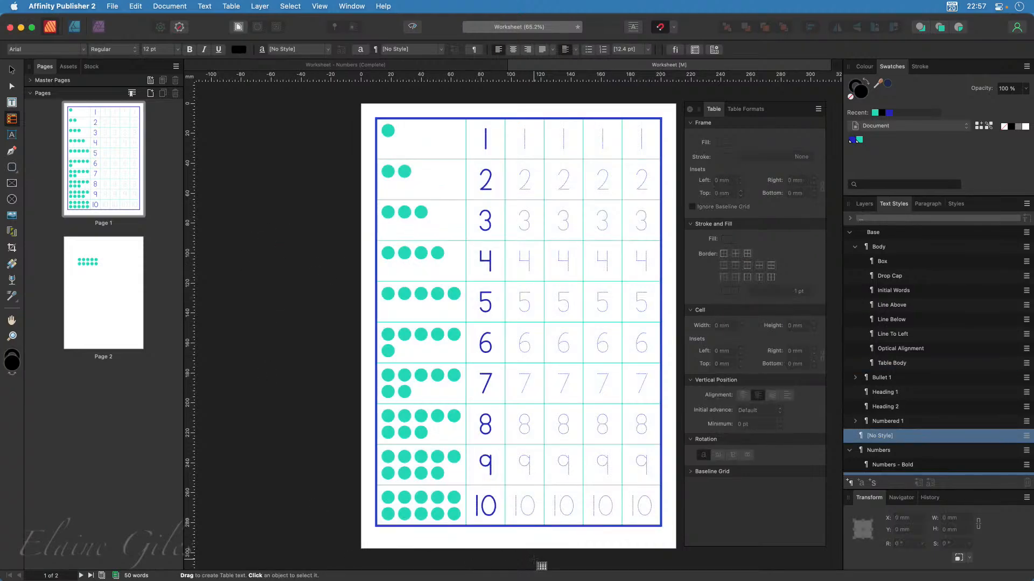
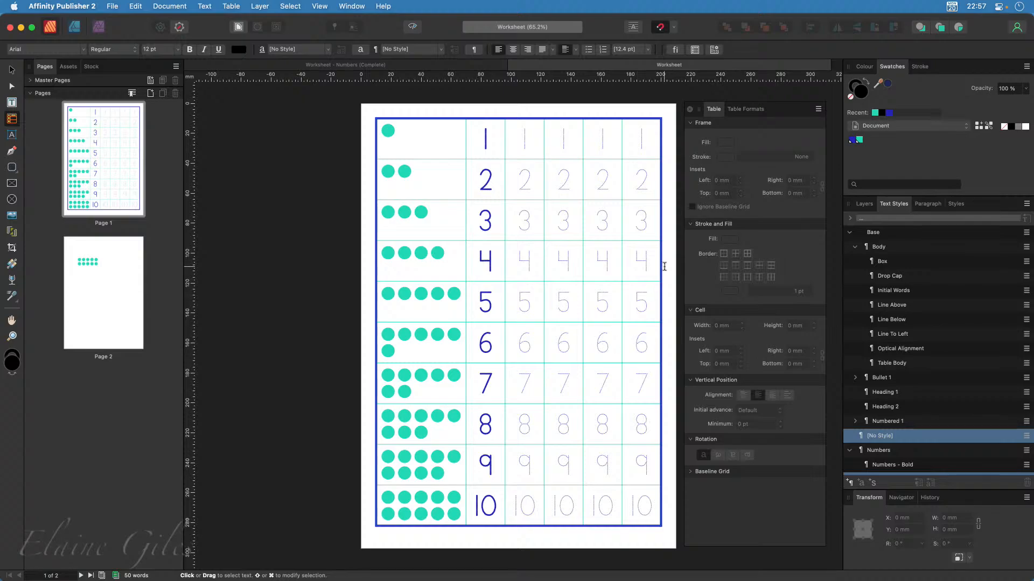
# Try changing the turquoise global colour to yellow D4D911 to test which worksheet elements follow it, and revert it
pyautogui.rightClick(861, 142)
pyautogui.click(879, 146)
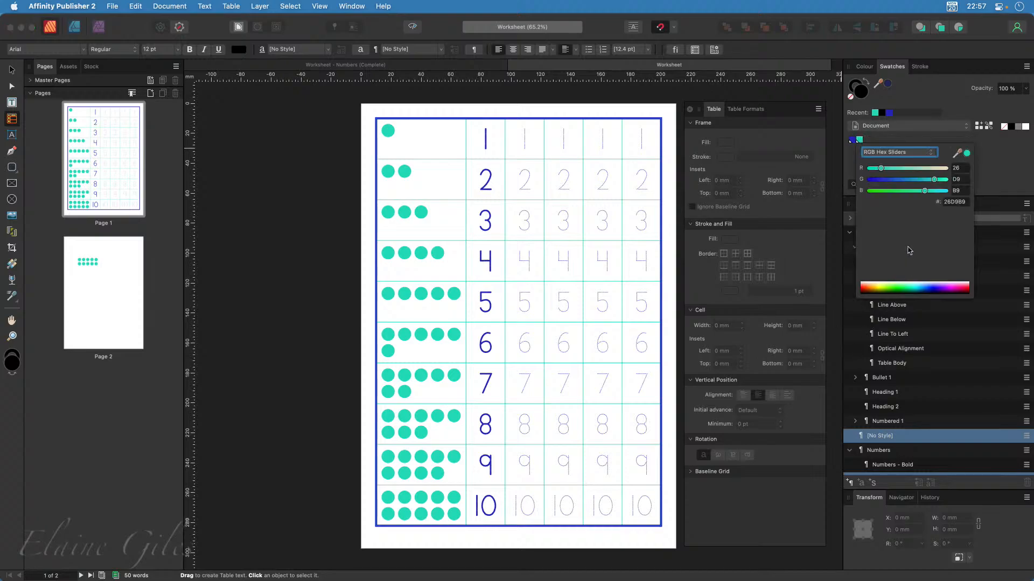
pyautogui.moveTo(884, 171); pyautogui.dragTo(878, 210)
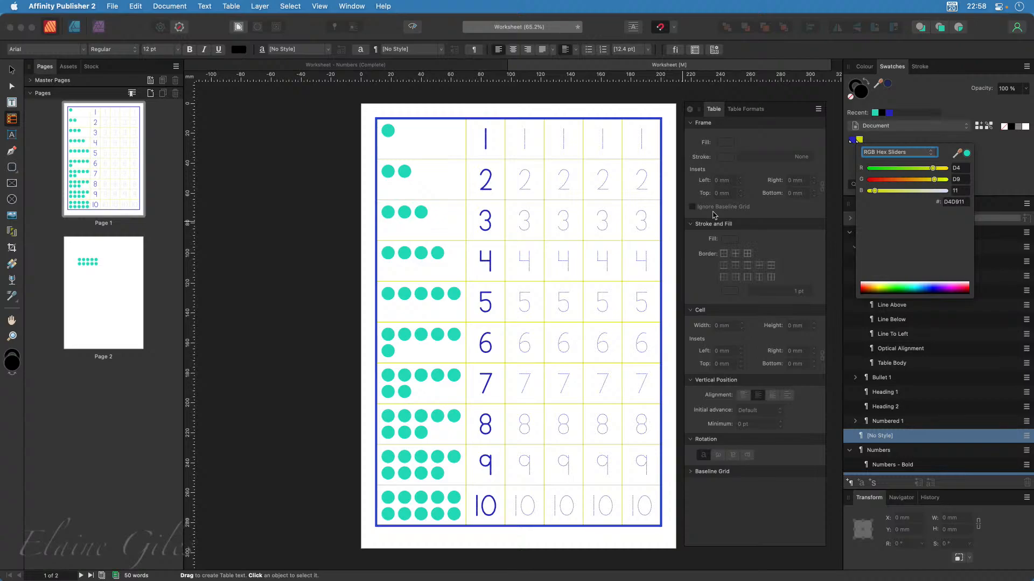
pyautogui.click(289, 309)
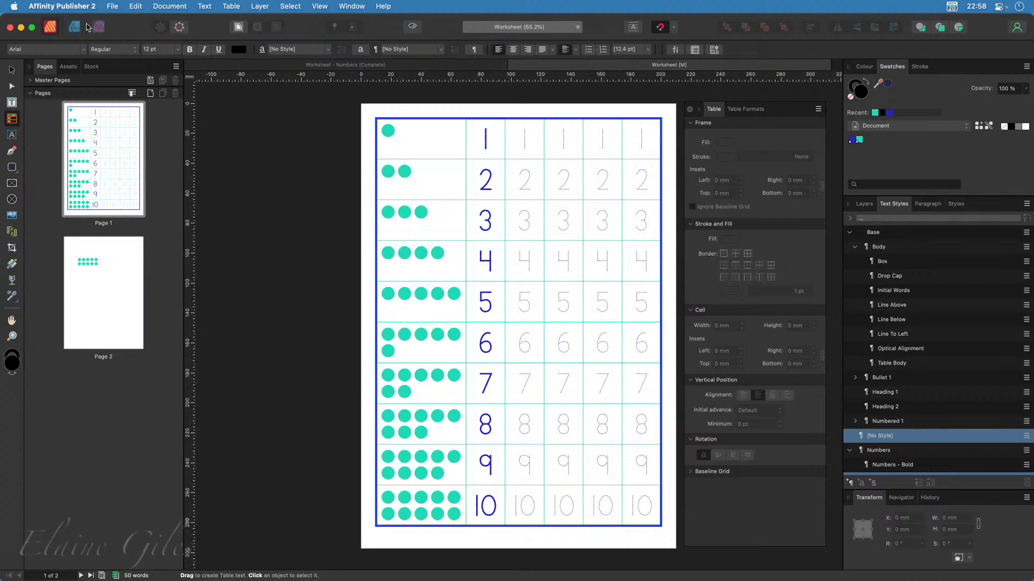
# In the Designer Persona, fill row 1's Counter symbol with the turquoise global colour and return to the Publisher Persona
pyautogui.click(74, 27)
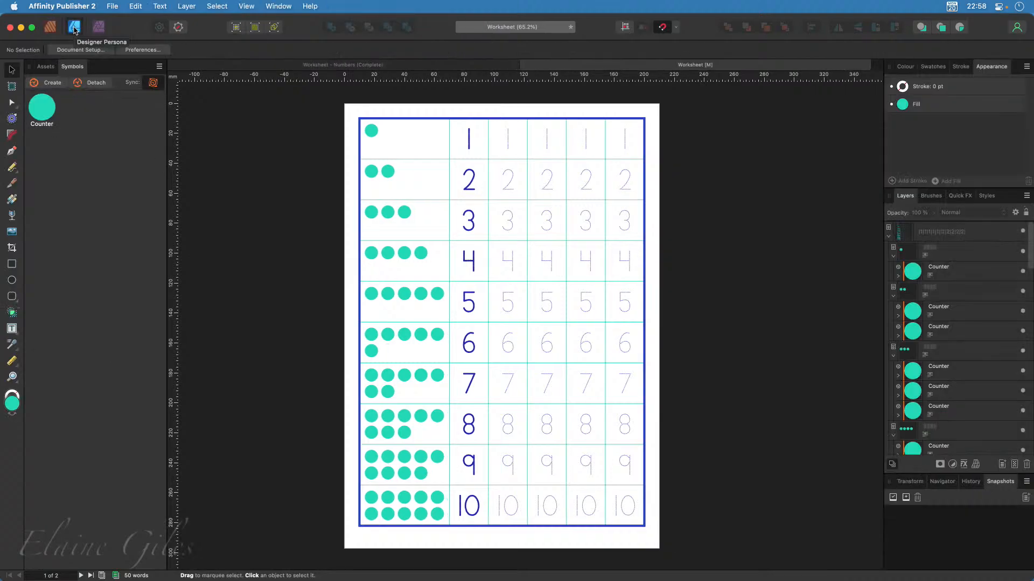
pyautogui.click(371, 131)
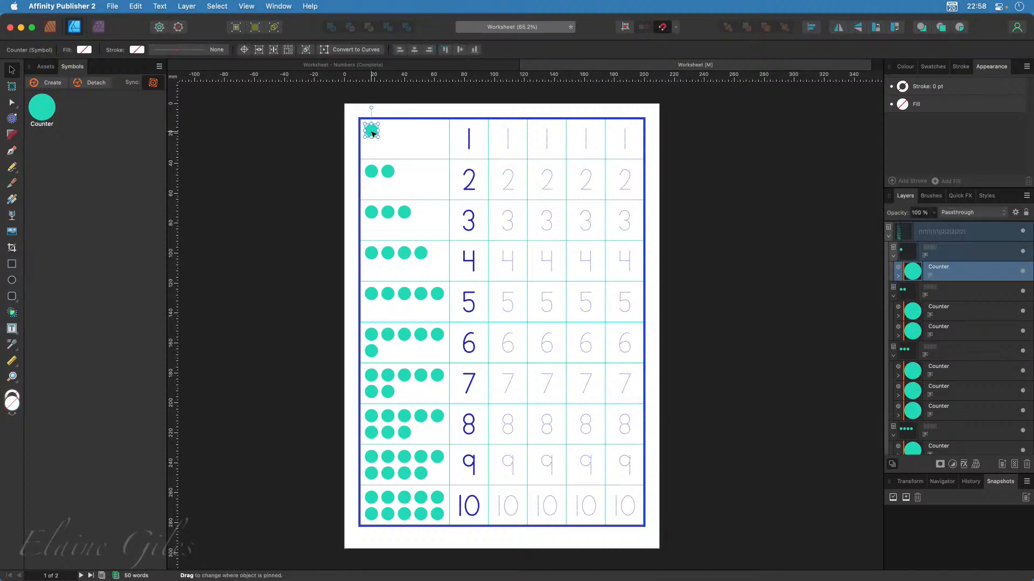
pyautogui.click(932, 67)
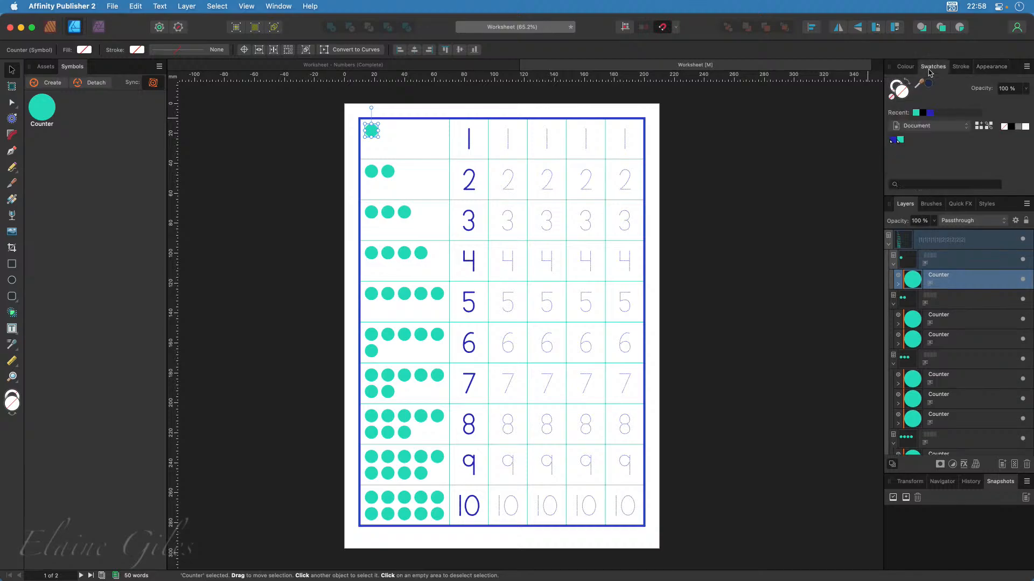
pyautogui.click(900, 140)
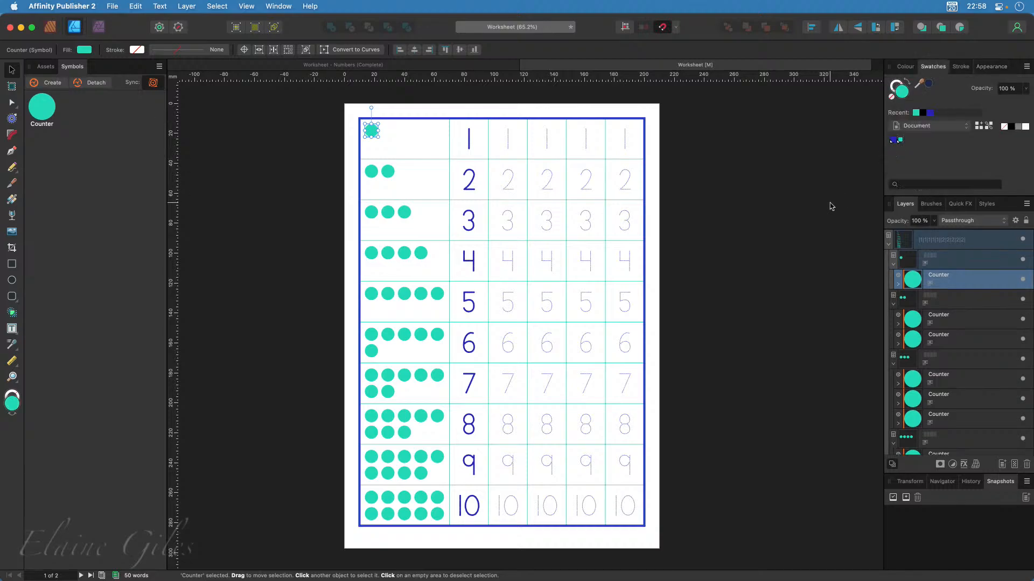
pyautogui.click(50, 28)
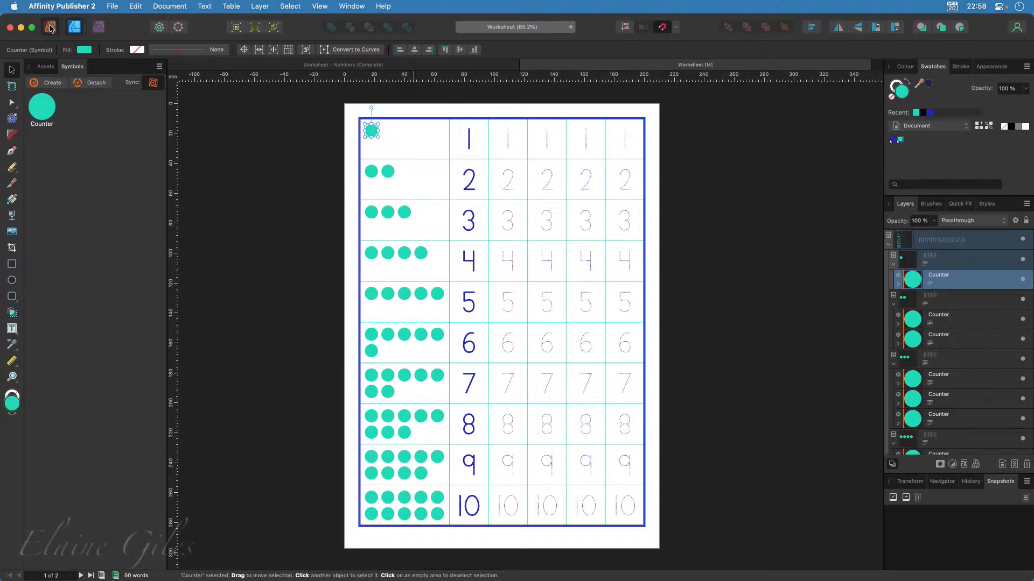
pyautogui.click(267, 277)
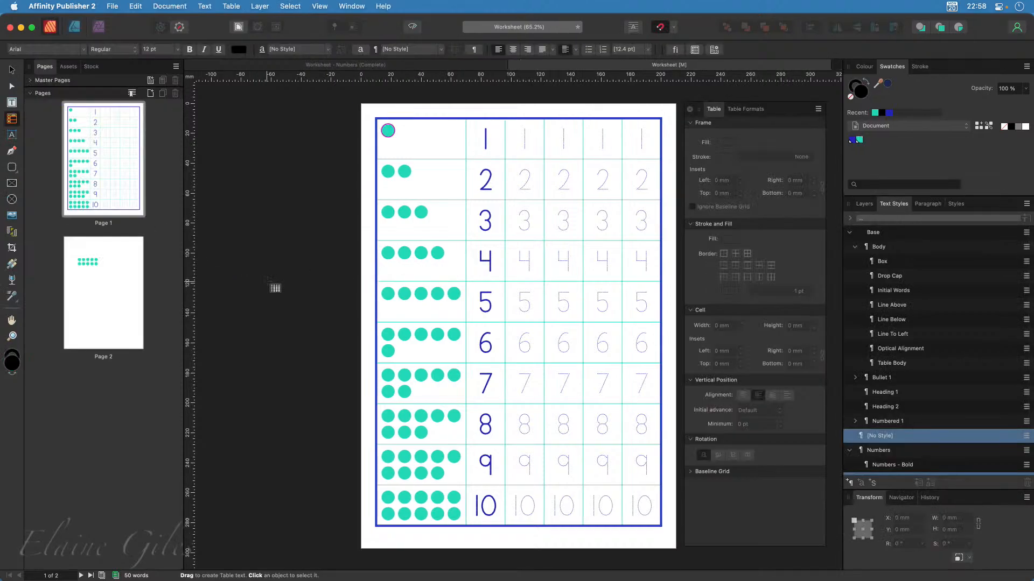
# Try changing the turquoise global colour to bright green 26FF69, inspect the counters and inner borders, and revert it
pyautogui.rightClick(861, 144)
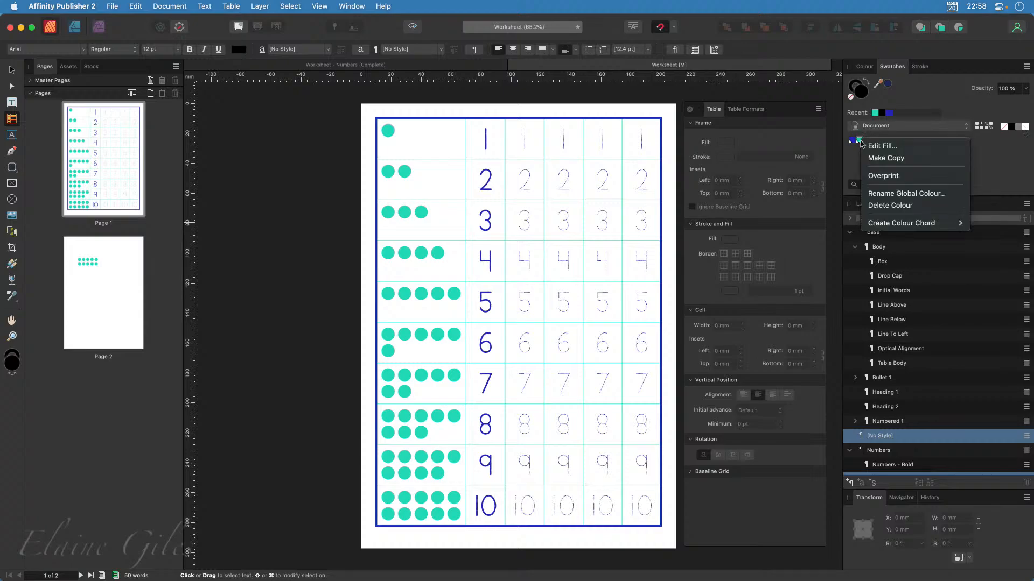
pyautogui.click(808, 225)
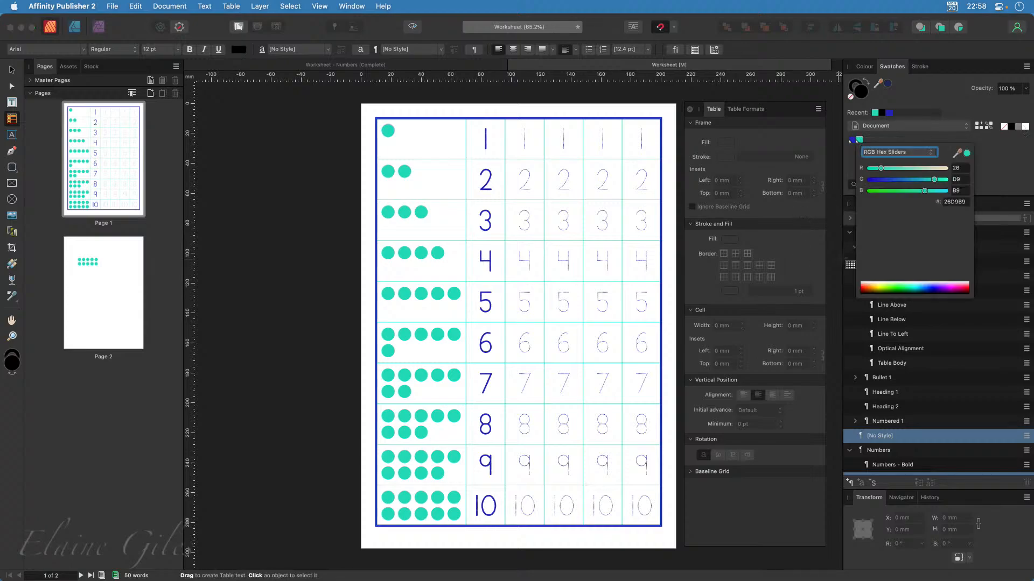
pyautogui.moveTo(934, 182); pyautogui.dragTo(901, 197)
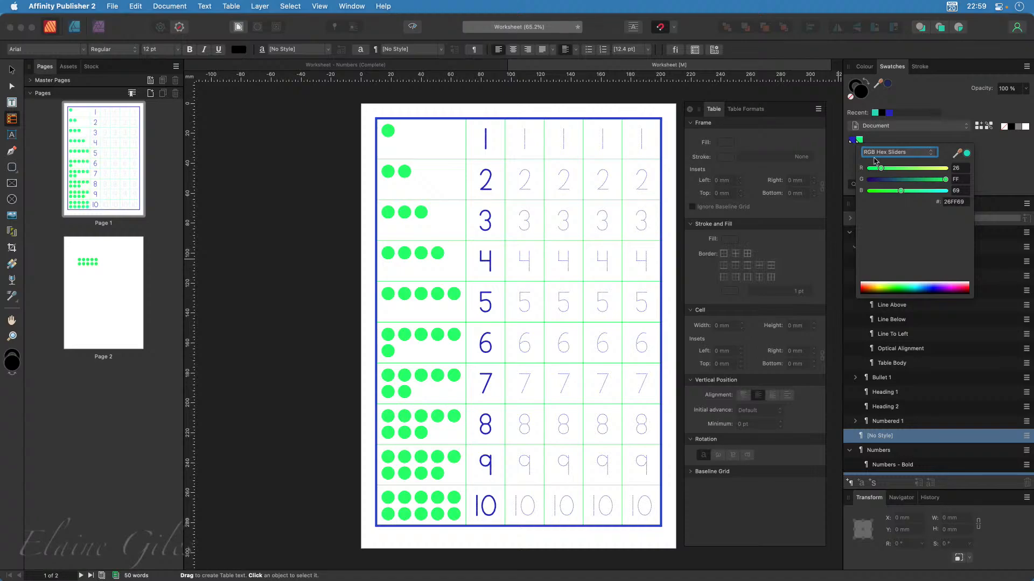
pyautogui.scroll(5, 489, 345)
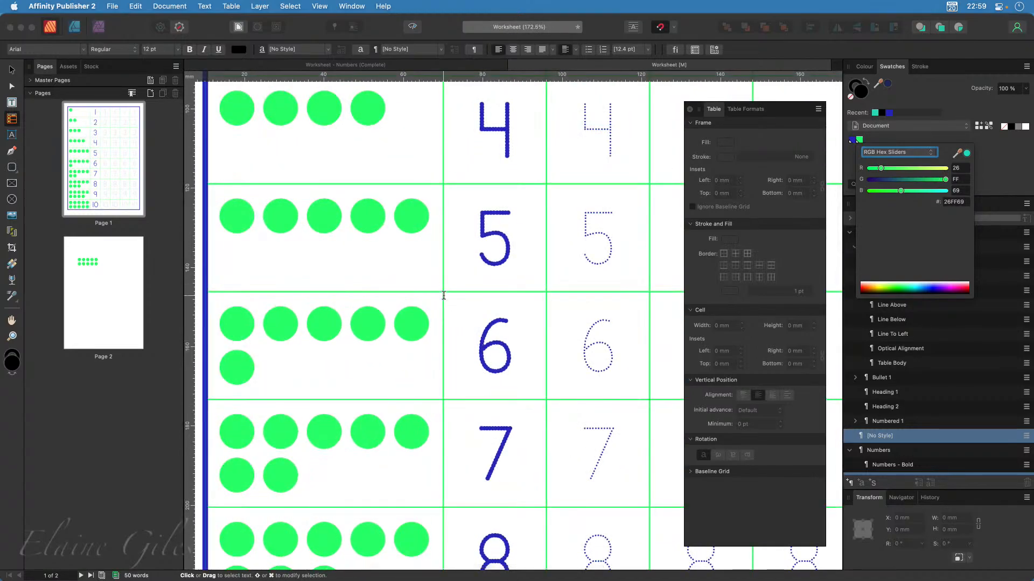
pyautogui.scroll(-1, 286, 282)
pyautogui.scroll(-6, 285, 281)
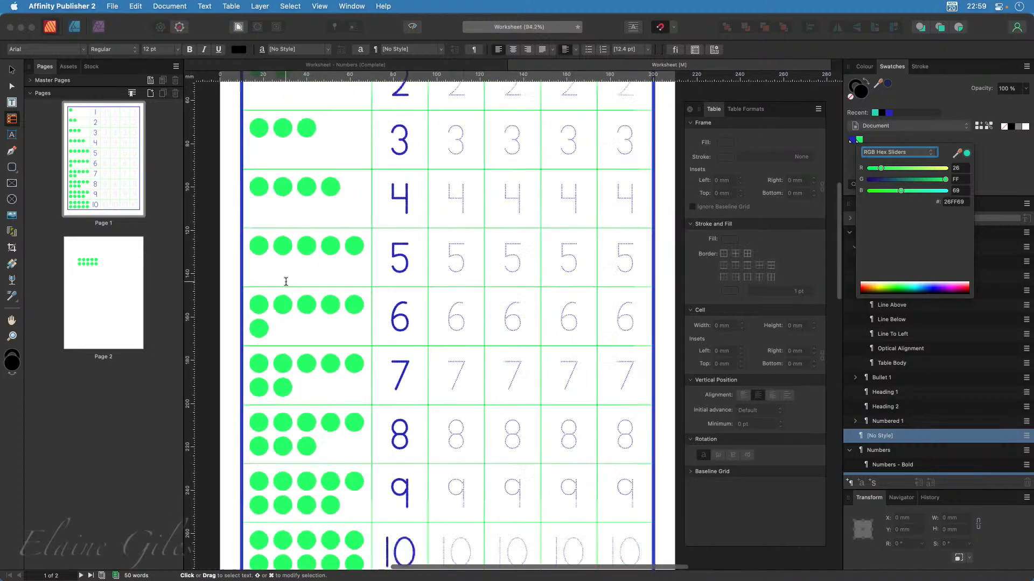
pyautogui.scroll(1, 286, 282)
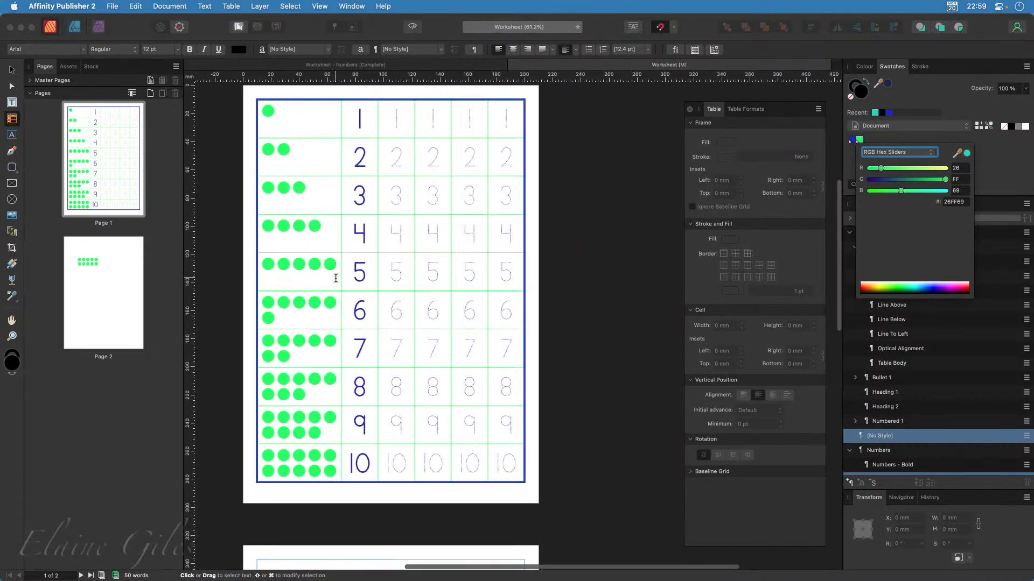
pyautogui.click(986, 173)
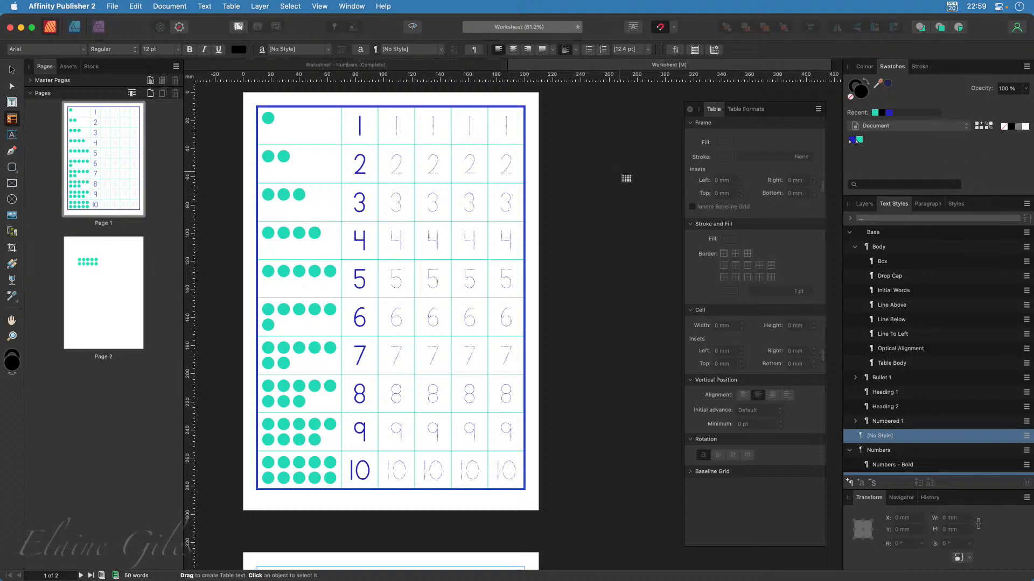
# Try changing the dark blue global colour to magenta by raising its red value, and undo the change
pyautogui.rightClick(853, 141)
pyautogui.press('Escape')
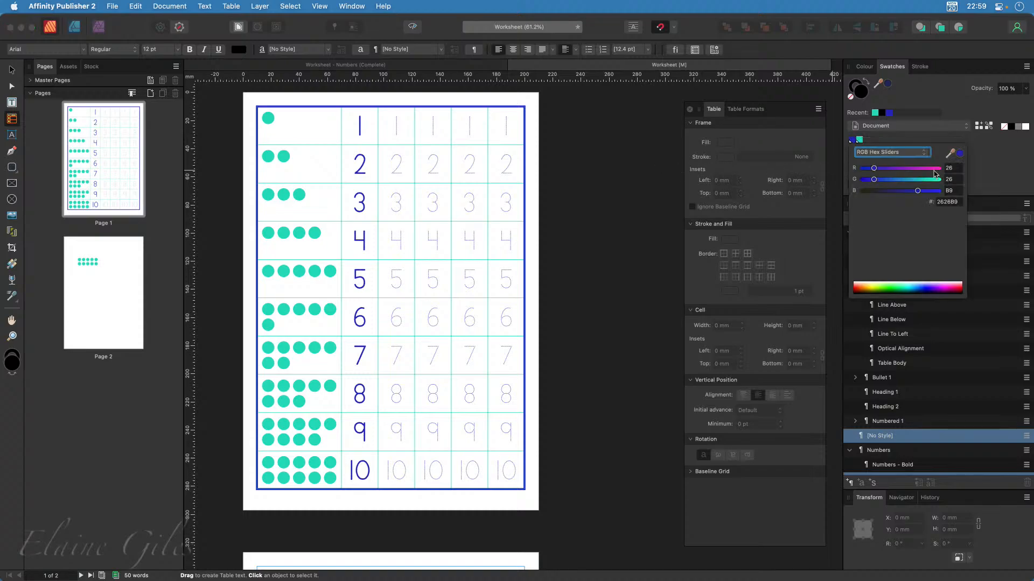
pyautogui.click(933, 168)
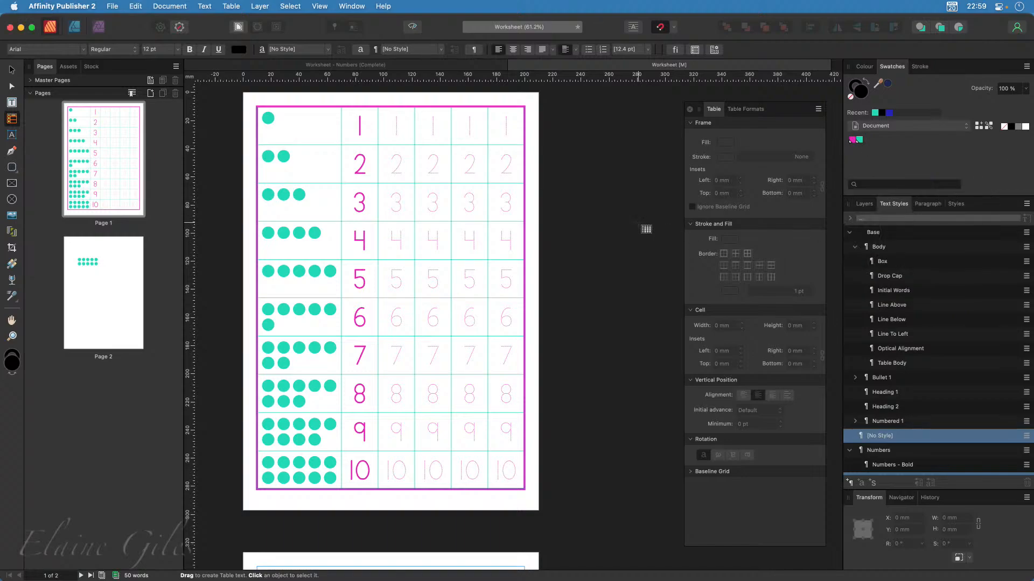
pyautogui.press('super+z')
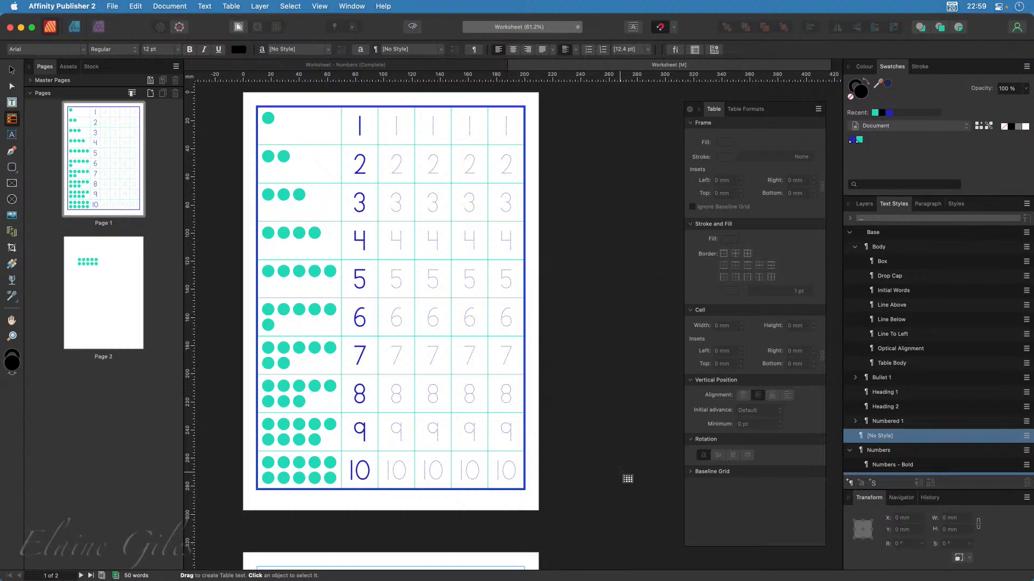
# Collapse the numbers table's nested counter layers and select the whole table object with the Move Tool
pyautogui.hscroll(-3, 627, 478)
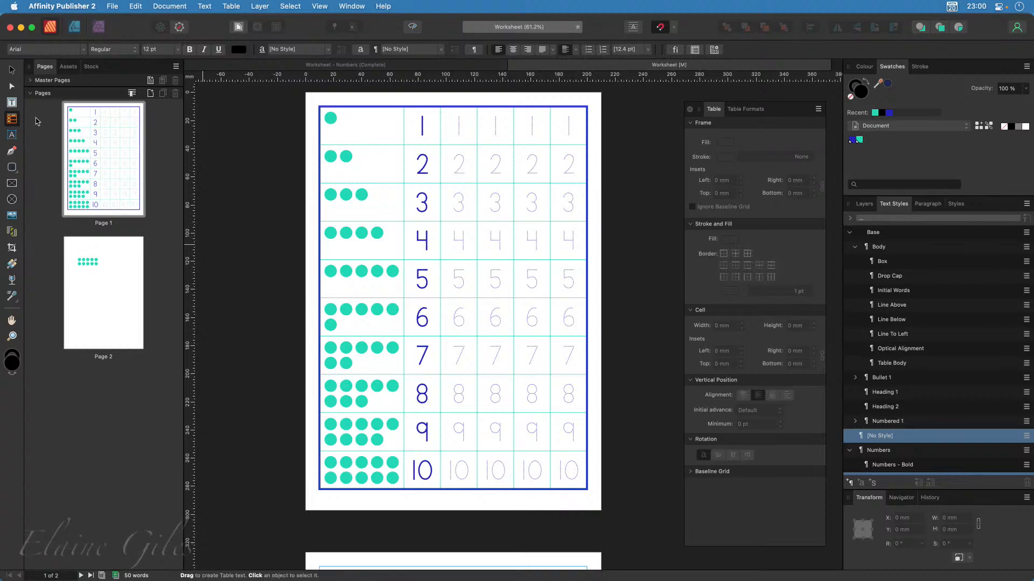
pyautogui.click(11, 69)
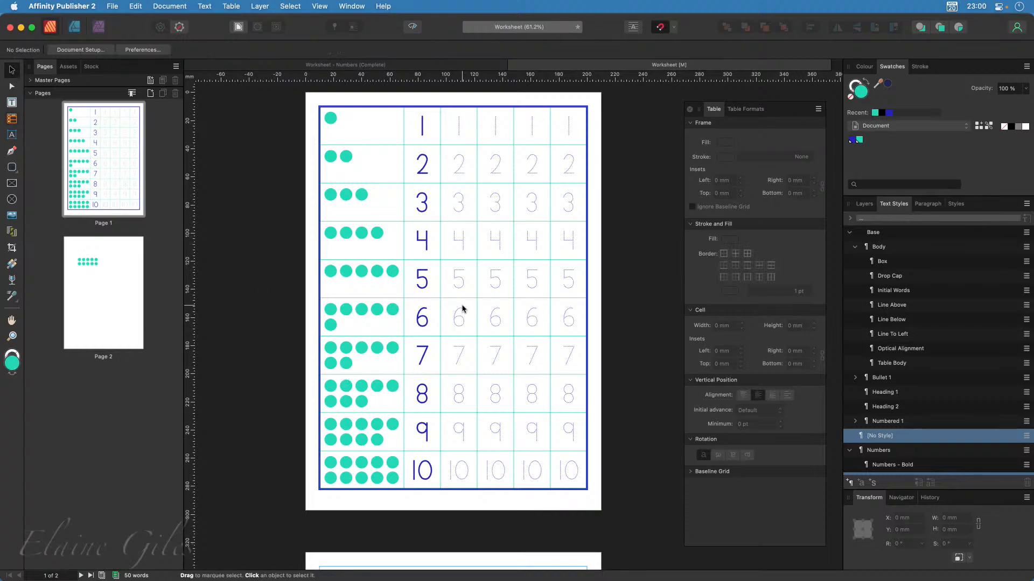
pyautogui.click(330, 326)
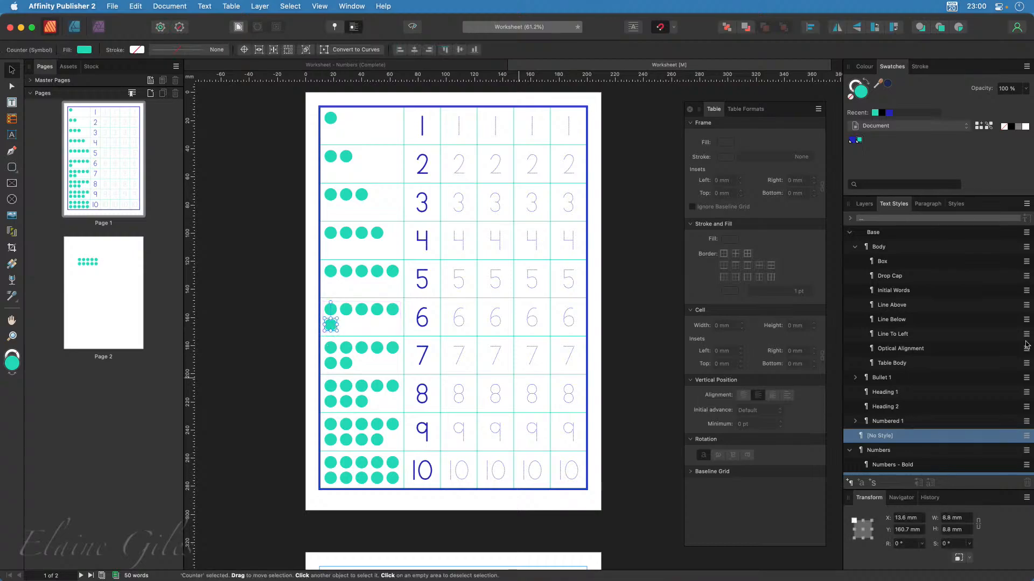
pyautogui.click(864, 204)
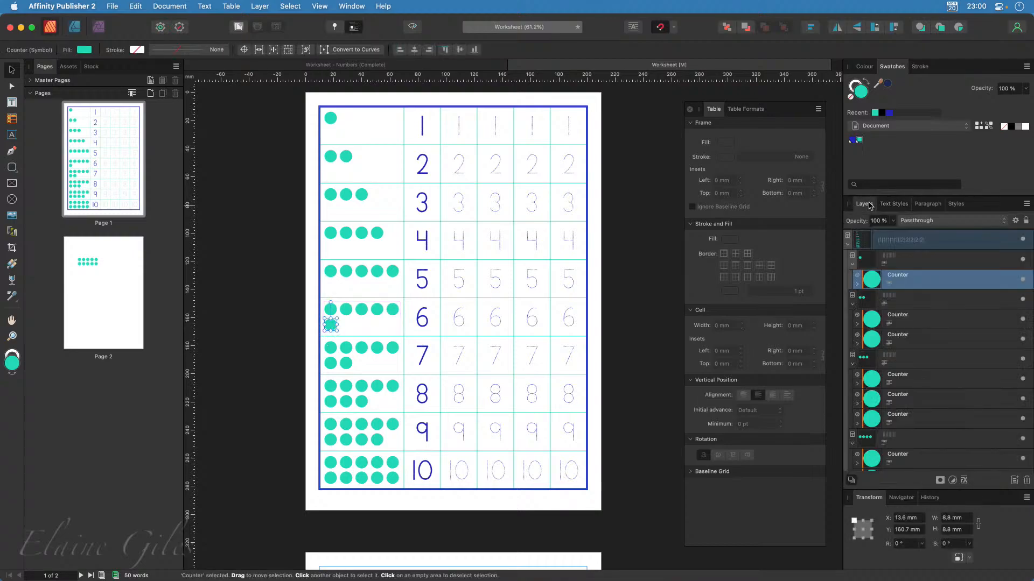
pyautogui.click(848, 244)
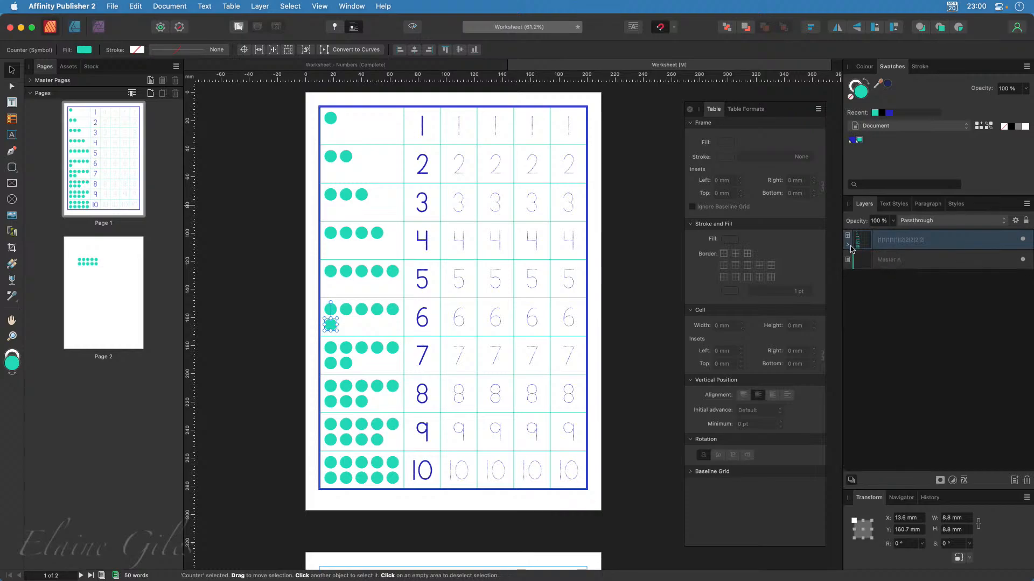
pyautogui.click(944, 240)
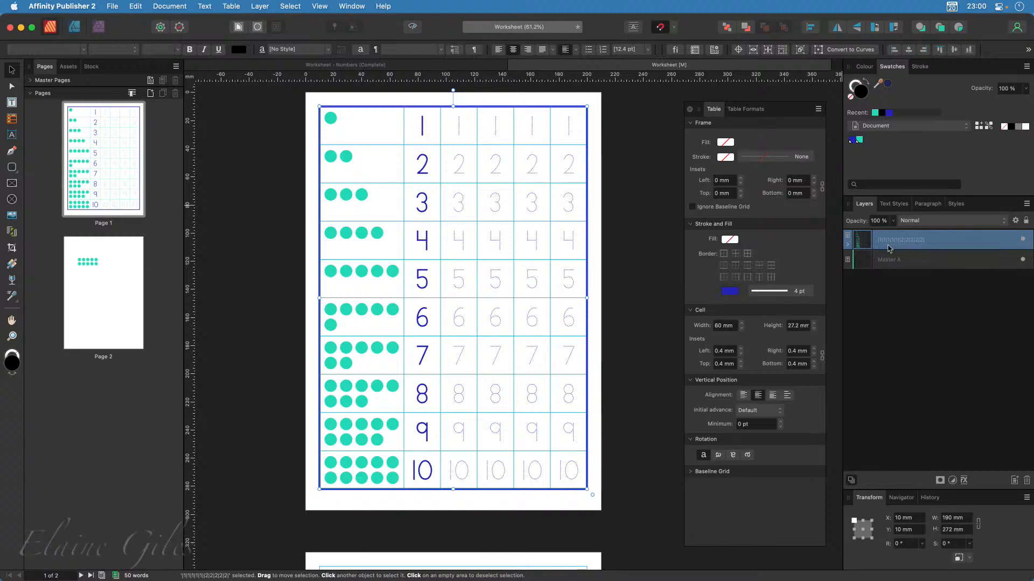
# Collapse all the nested counter layers inside the numbers table using Collapse All Parents on row 1's counter table
pyautogui.click(847, 245)
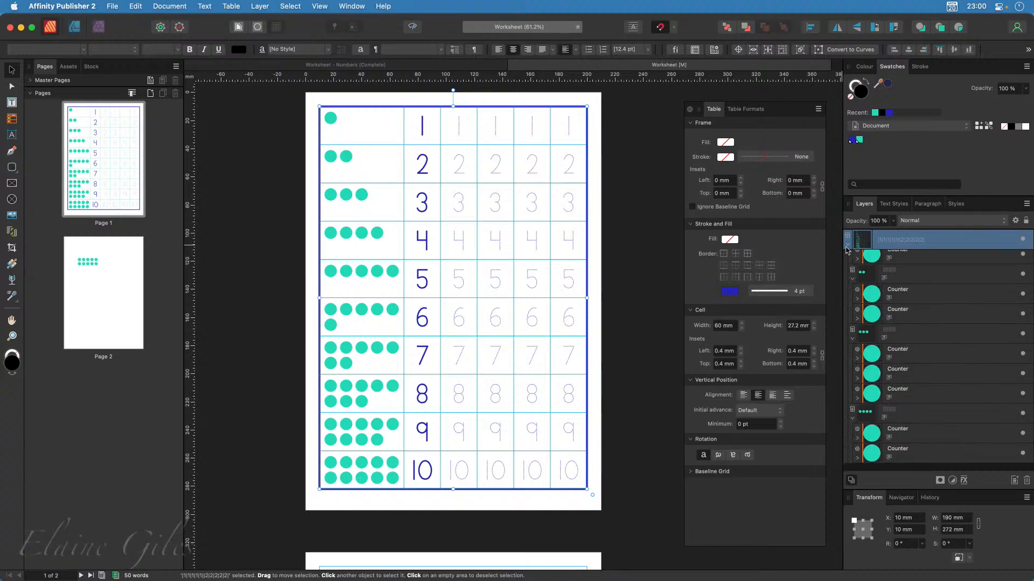
pyautogui.click(852, 264)
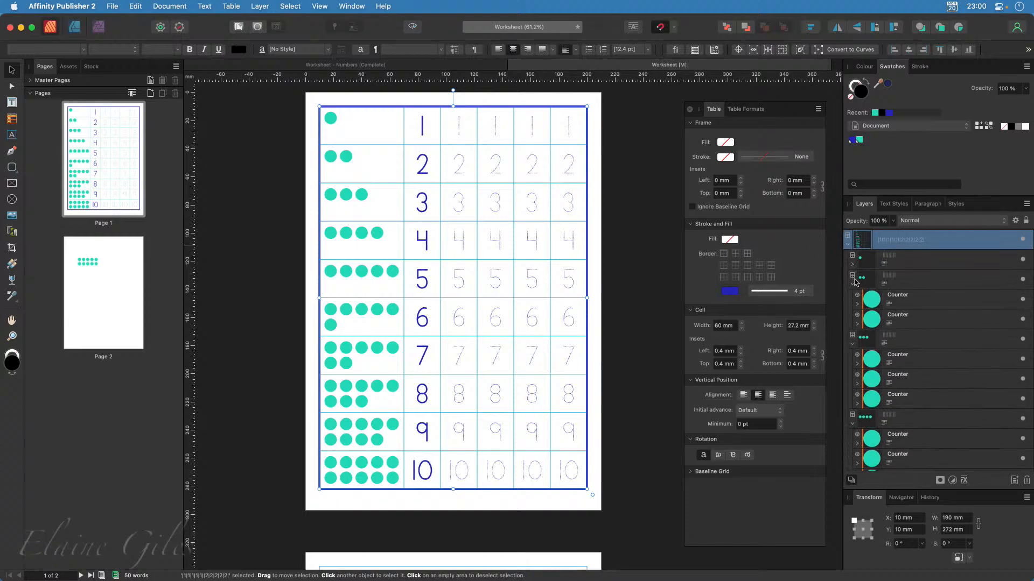
pyautogui.click(853, 285)
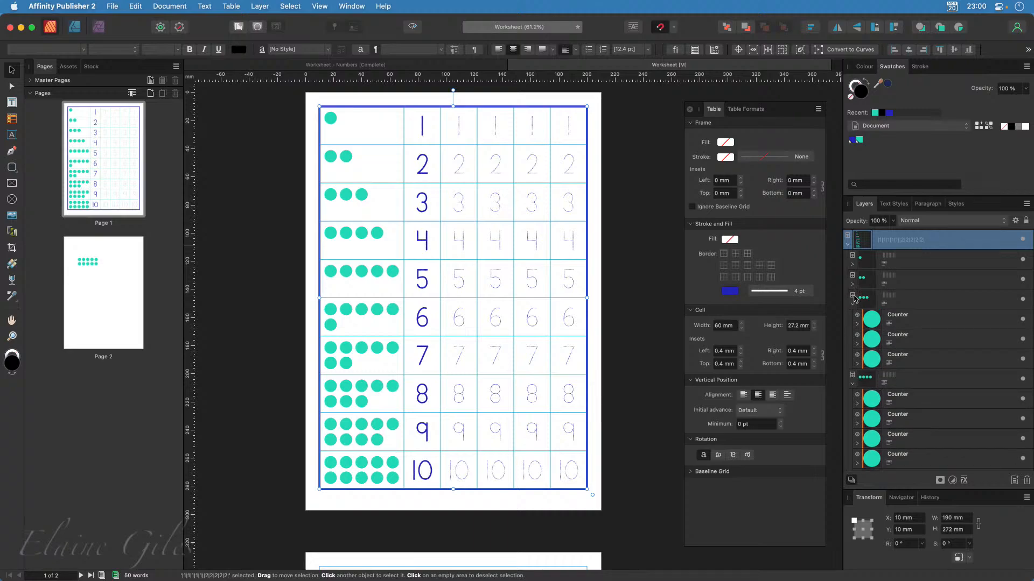
pyautogui.rightClick(940, 265)
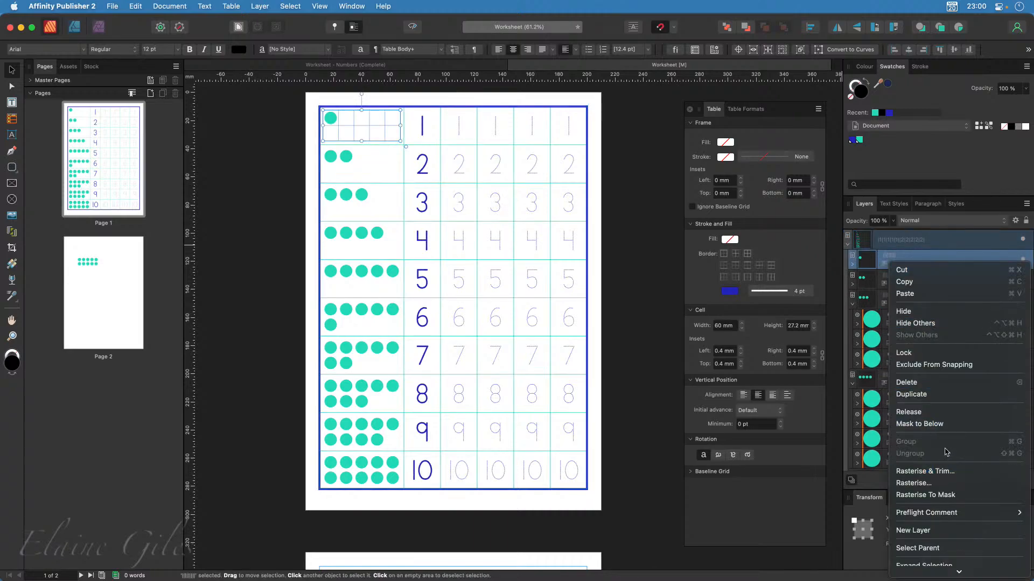
pyautogui.moveTo(938, 580)
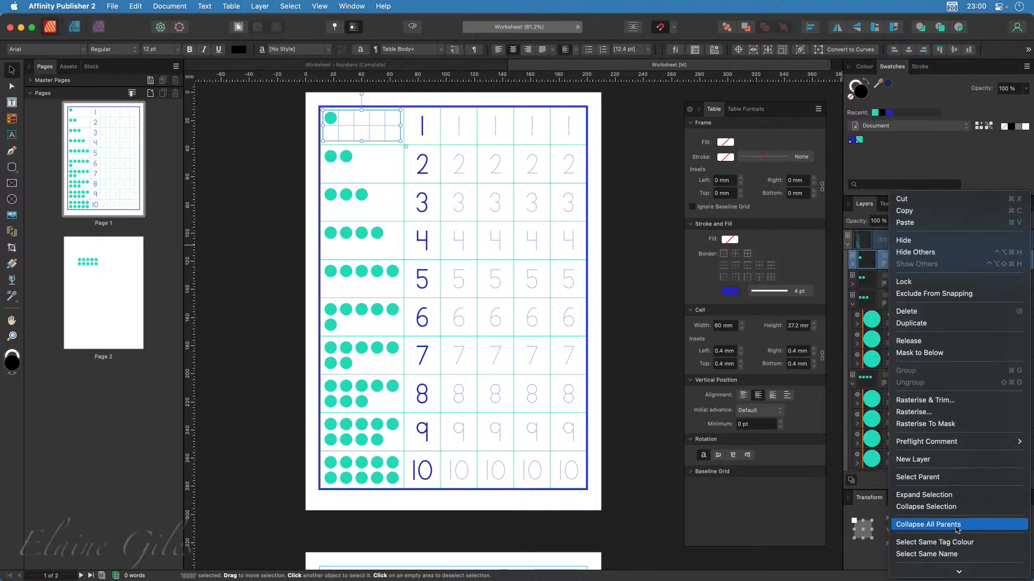
pyautogui.click(953, 527)
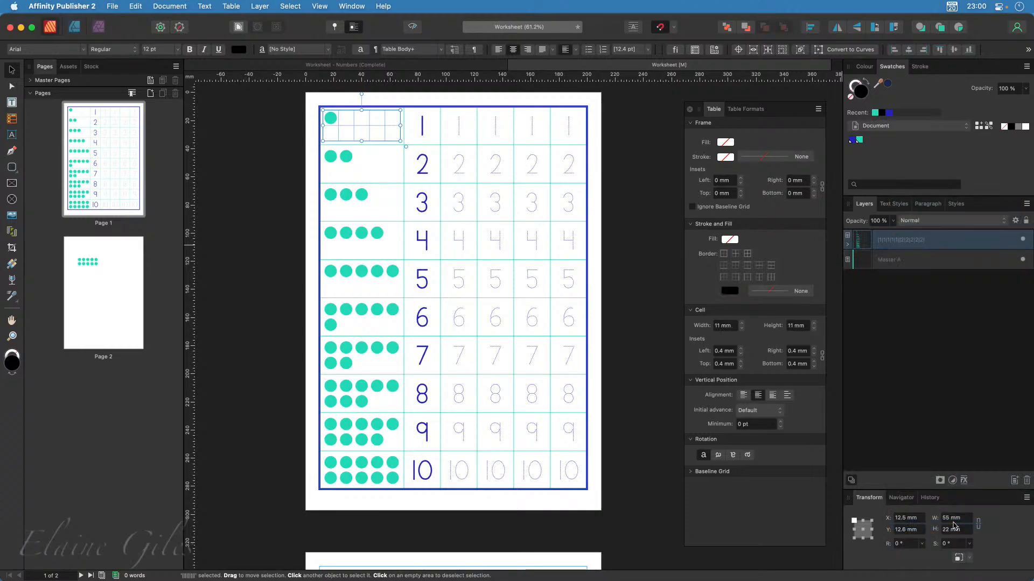
# Expand the numbers table layer and look through the nested counter tables for rows 2 to 8
pyautogui.click(848, 243)
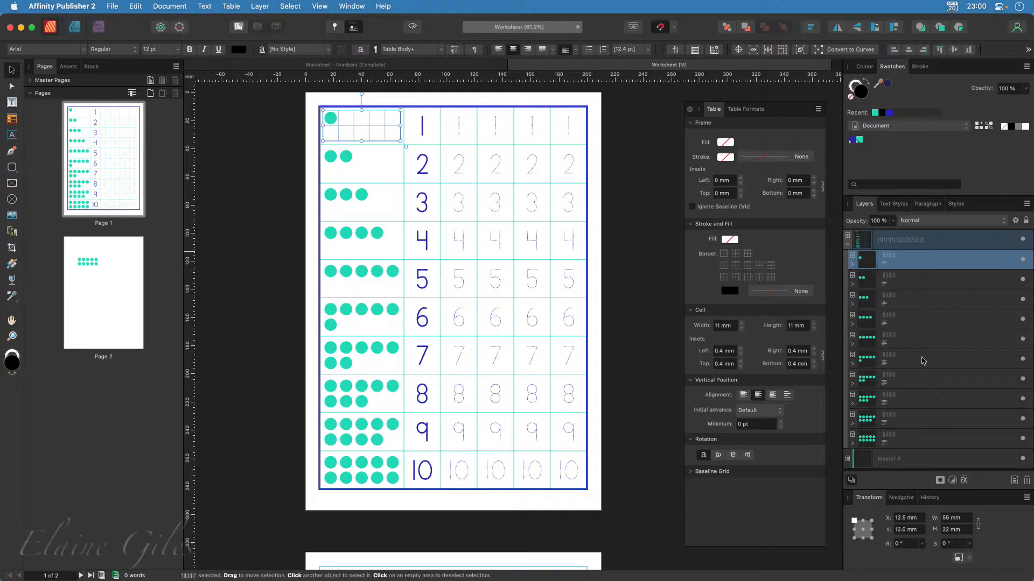
pyautogui.click(923, 281)
pyautogui.click(929, 301)
pyautogui.click(932, 322)
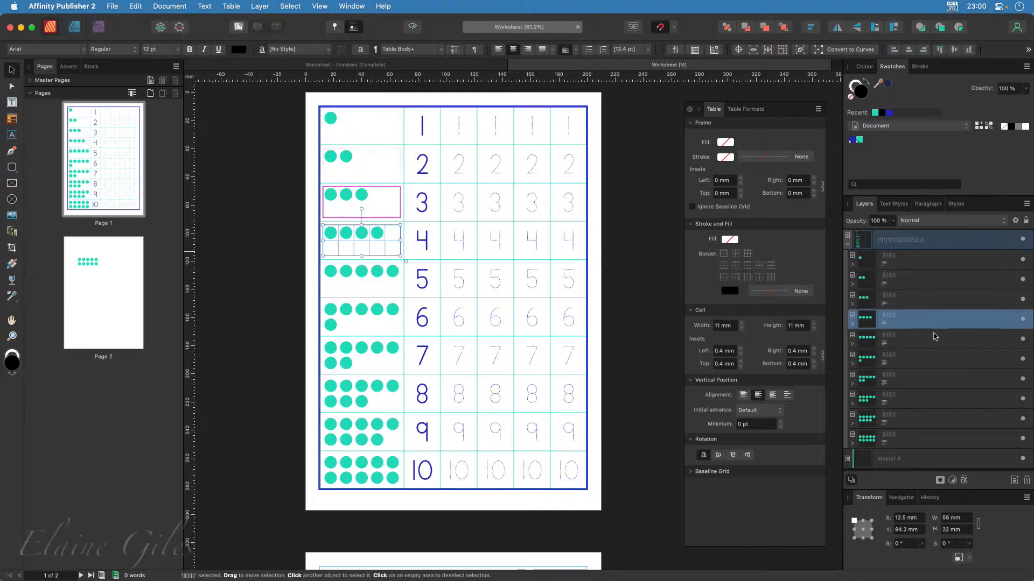
pyautogui.click(933, 340)
pyautogui.click(929, 360)
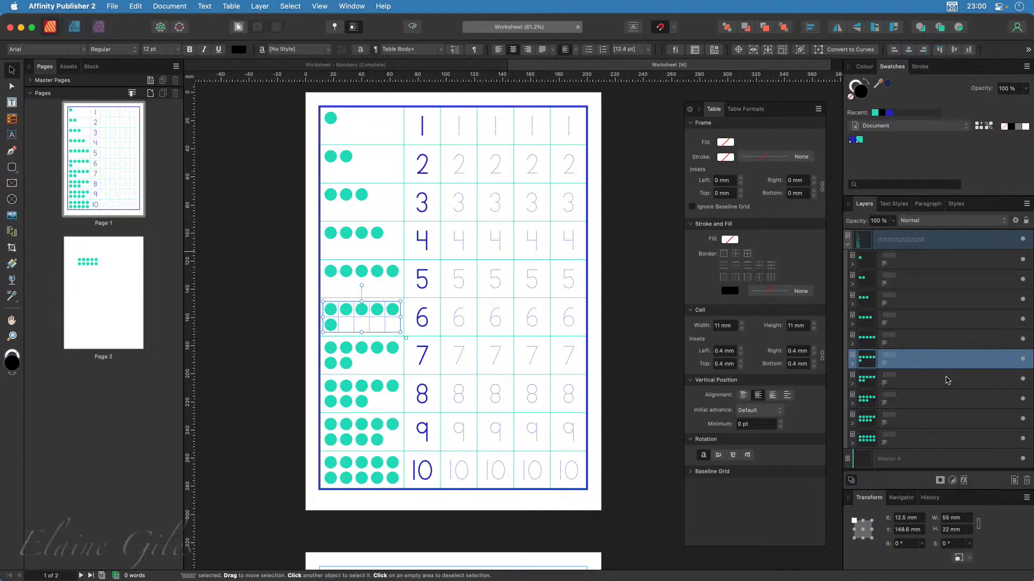
pyautogui.click(947, 380)
pyautogui.click(947, 398)
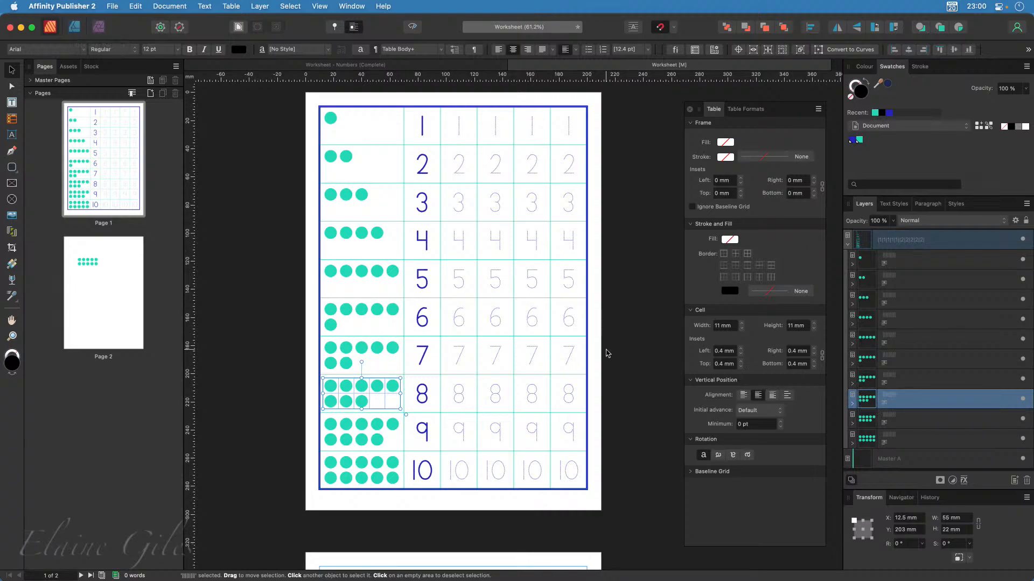
# Inside row 6's second-line Counter symbol, draw a Double Star over the circle and enlarge it to about 9 mm
pyautogui.click(330, 324)
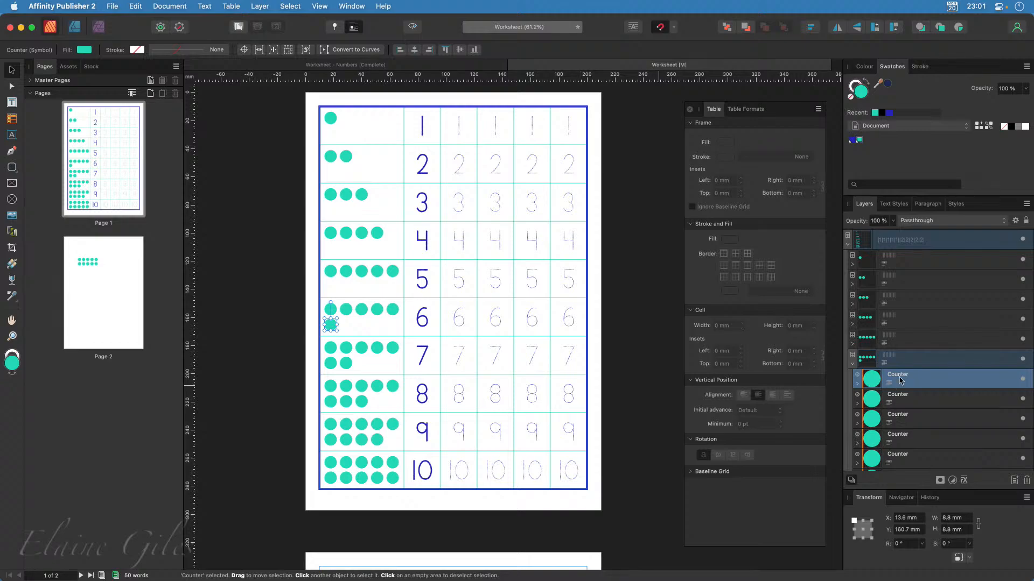
pyautogui.click(858, 384)
pyautogui.click(914, 400)
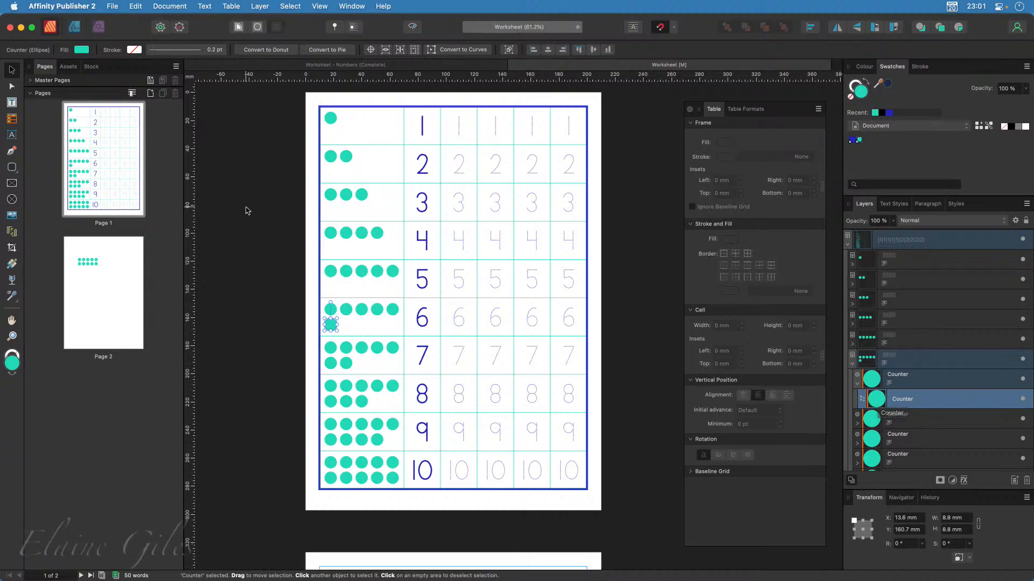
pyautogui.click(16, 173)
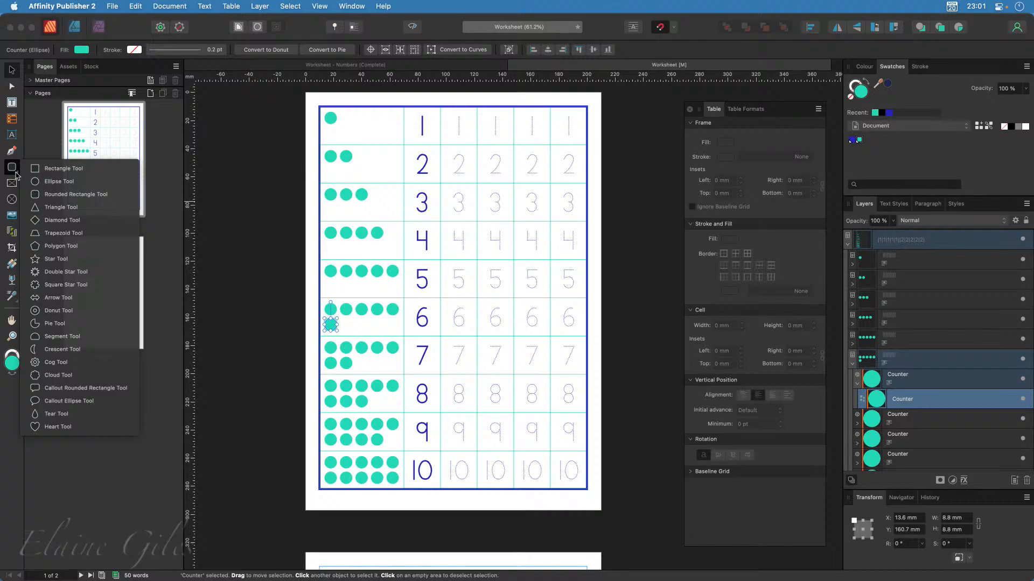
pyautogui.click(59, 276)
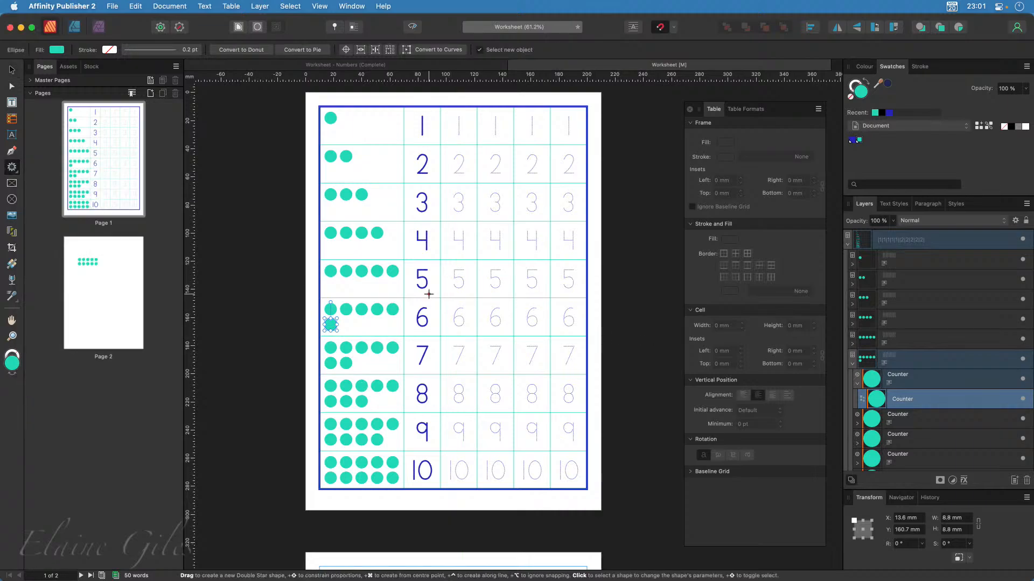
pyautogui.scroll(5, 326, 338)
pyautogui.scroll(1, 329, 333)
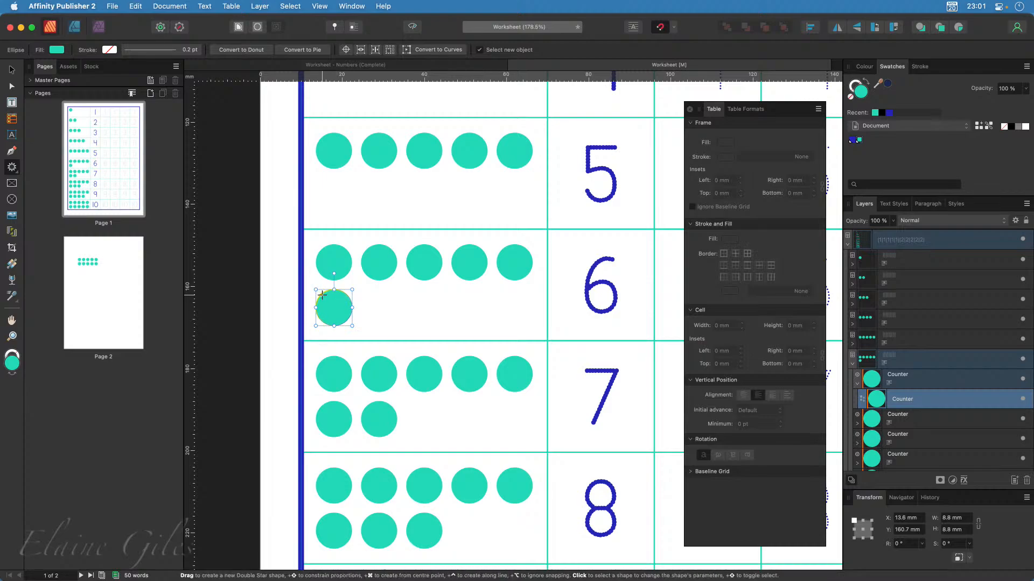
pyautogui.moveTo(322, 295); pyautogui.dragTo(352, 330)
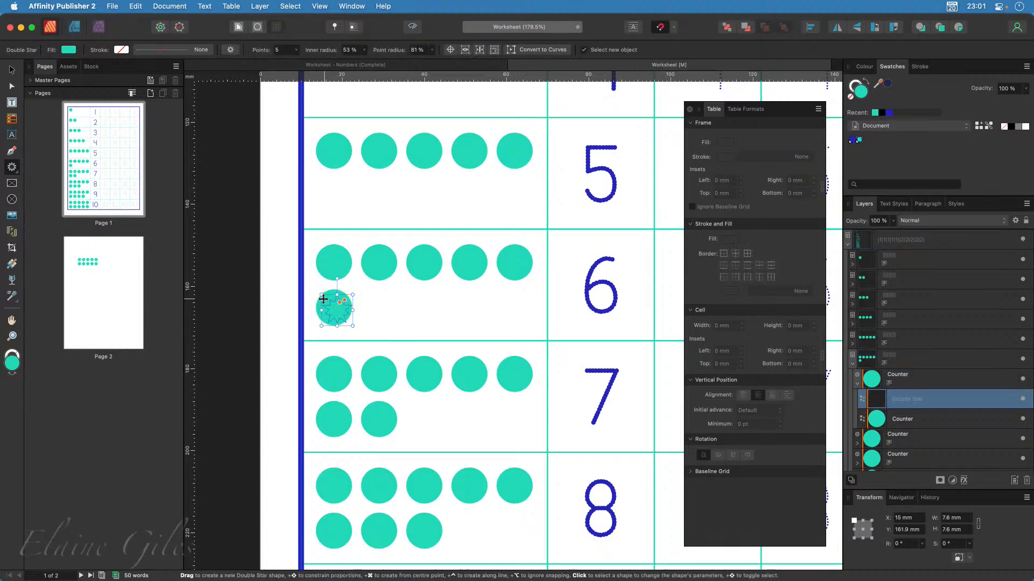
pyautogui.moveTo(321, 294); pyautogui.dragTo(316, 289)
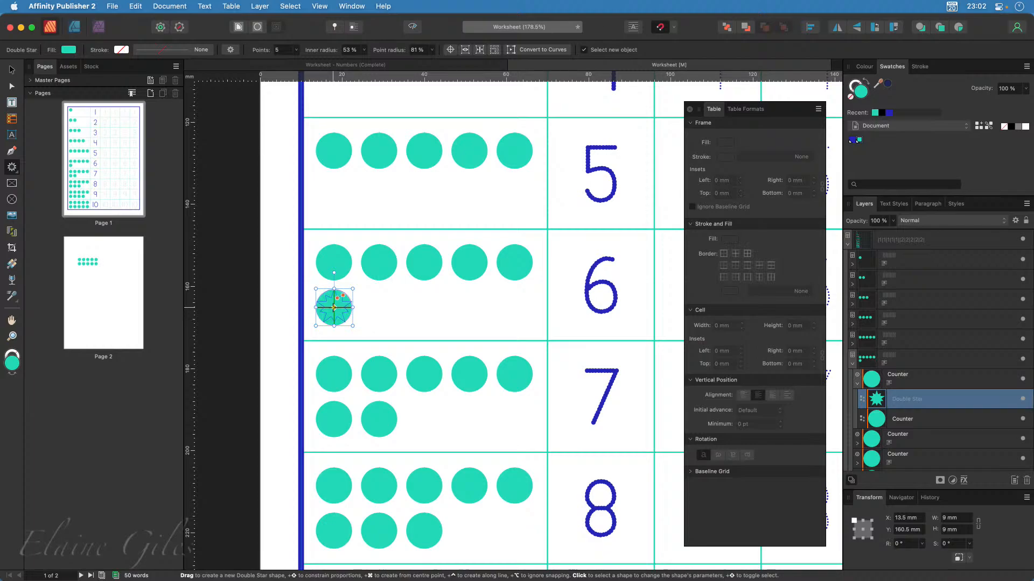
# Hide the circle inside the Counter symbol and fill the Double Star with the turquoise global colour
pyautogui.click(852, 141)
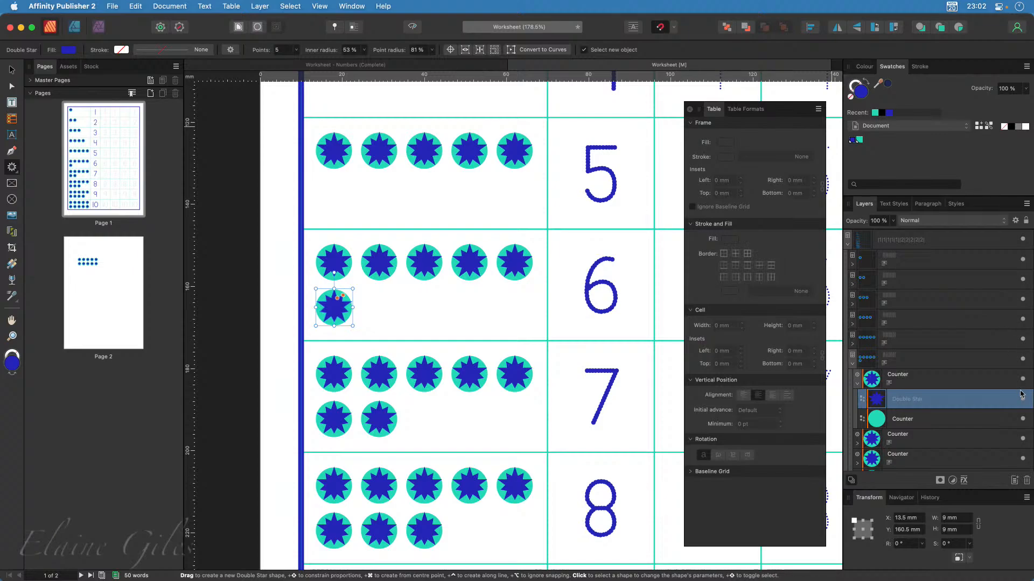
pyautogui.click(1023, 419)
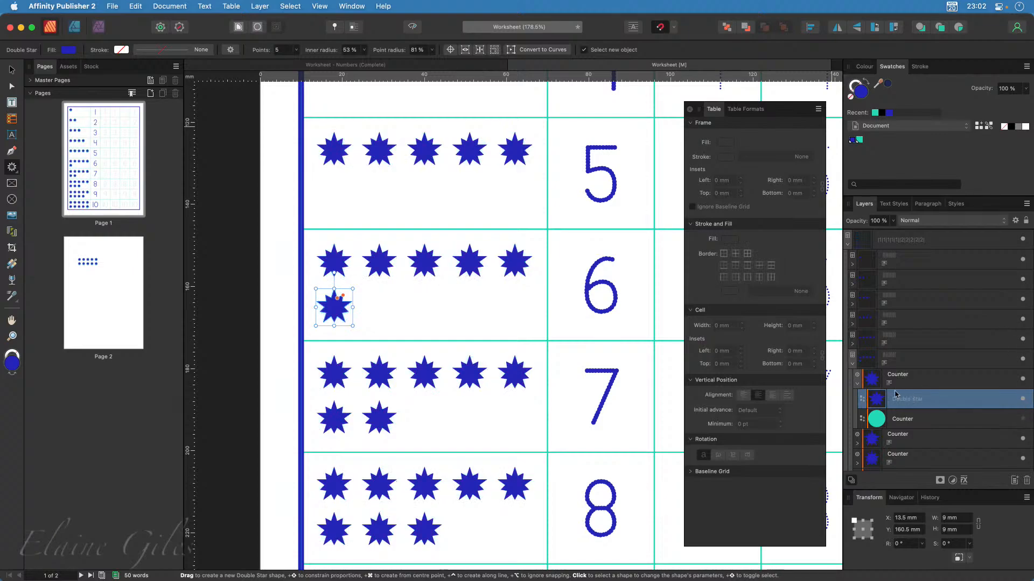
pyautogui.click(859, 140)
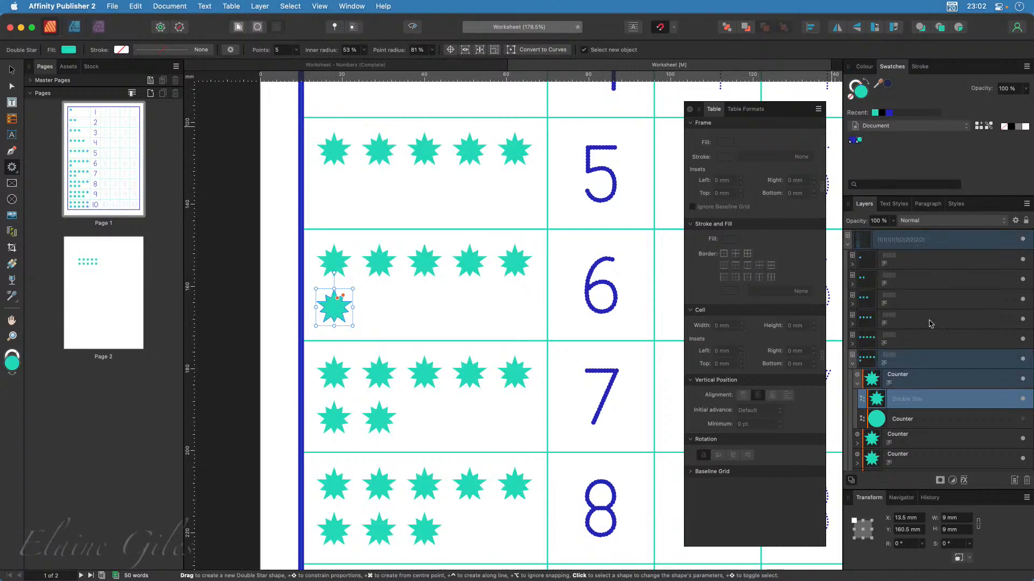
# Hide the Double Star inside the Counter symbol, show its circle again and clear the selection
pyautogui.press('super+0')
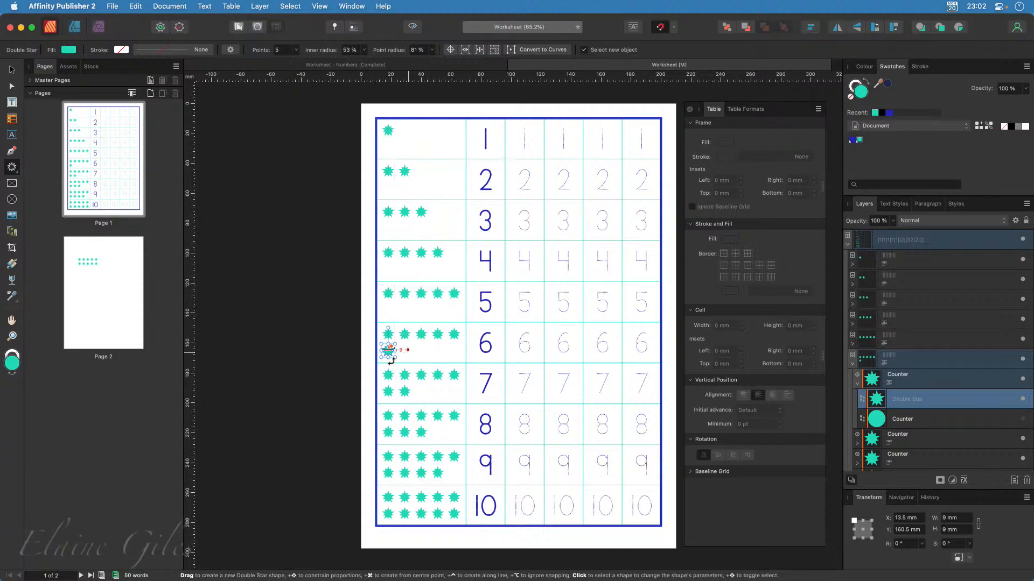
pyautogui.scroll(6, 392, 361)
pyautogui.scroll(-6, 395, 514)
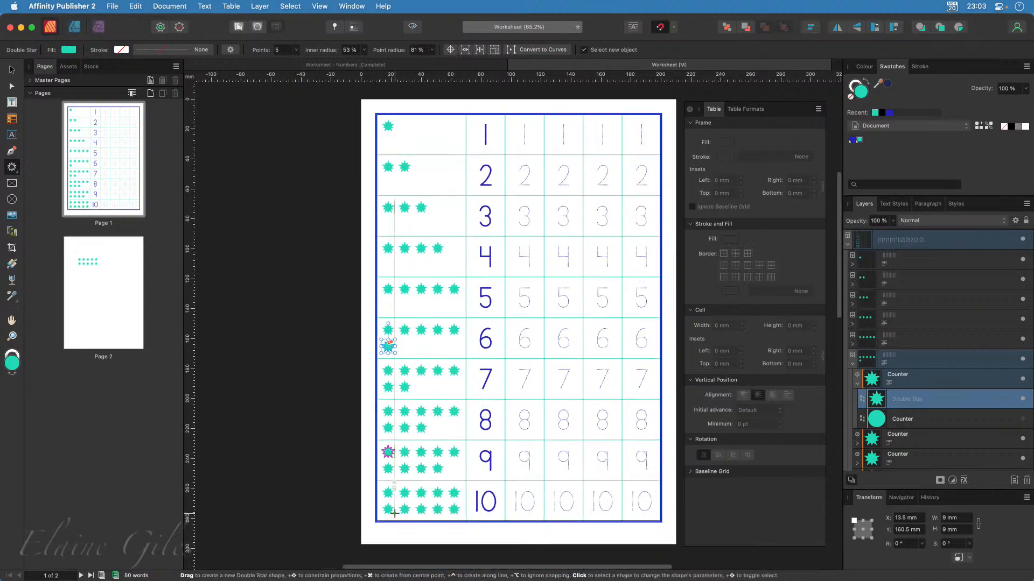
pyautogui.scroll(5, 396, 350)
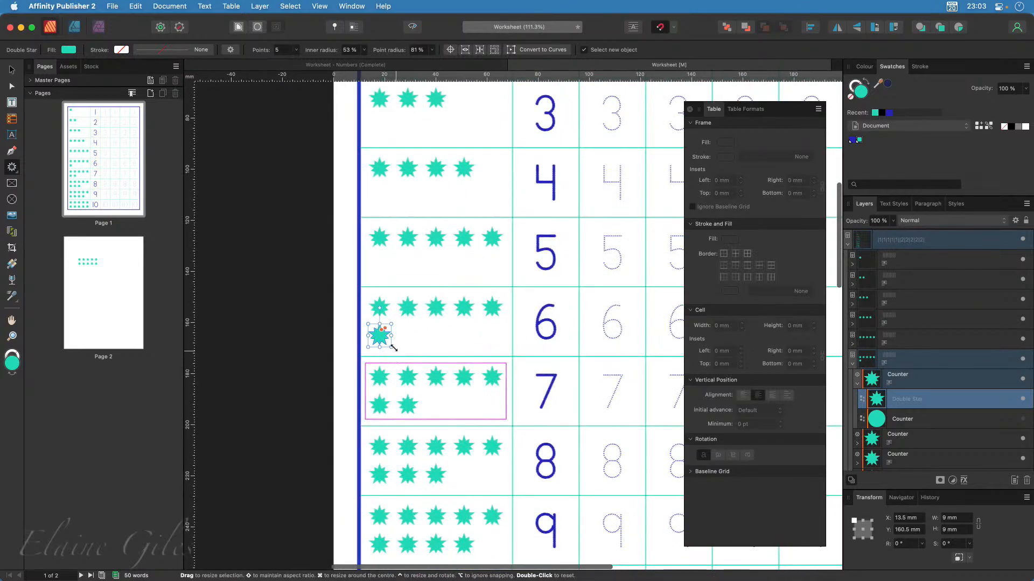
pyautogui.scroll(3, 394, 348)
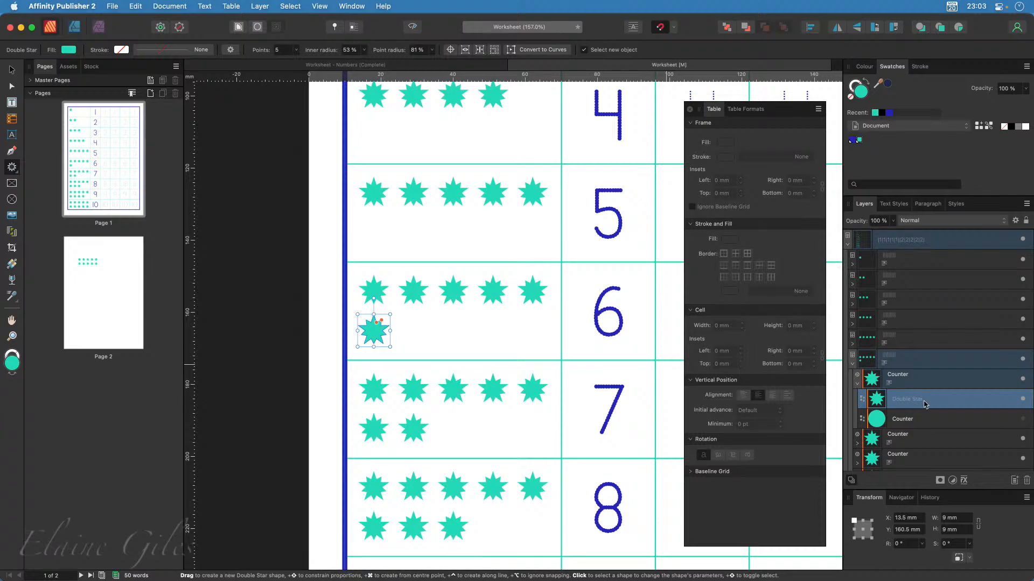
pyautogui.click(1022, 399)
pyautogui.click(1022, 419)
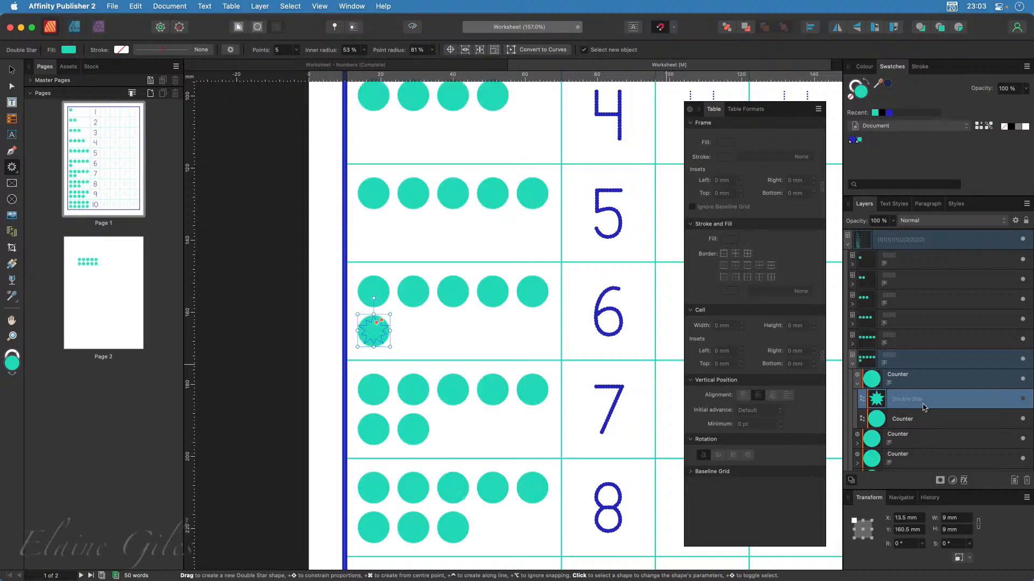
pyautogui.click(202, 331)
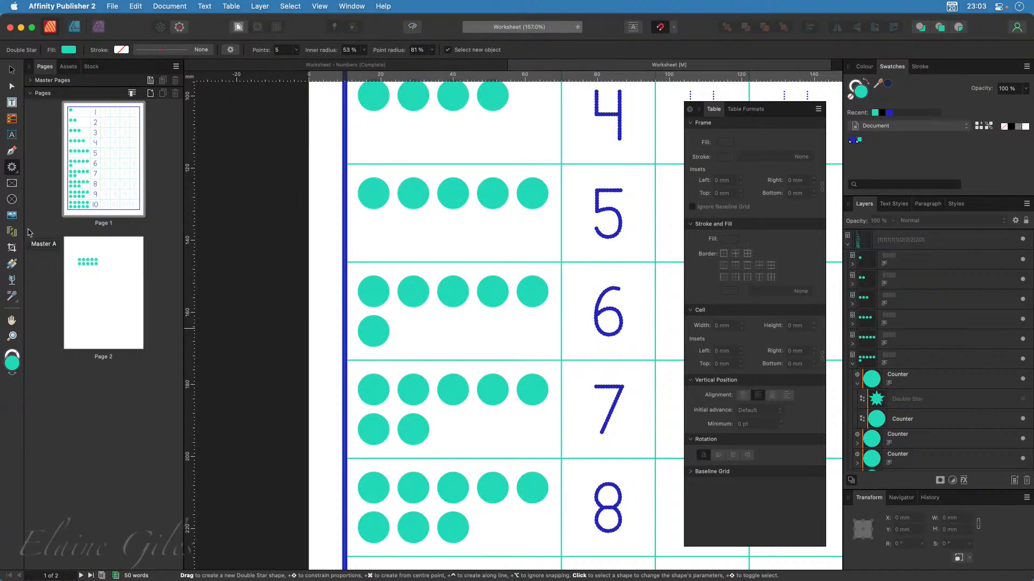
# Activate the Cat Tool and select the second-line Counter symbol in row 6
pyautogui.click(18, 175)
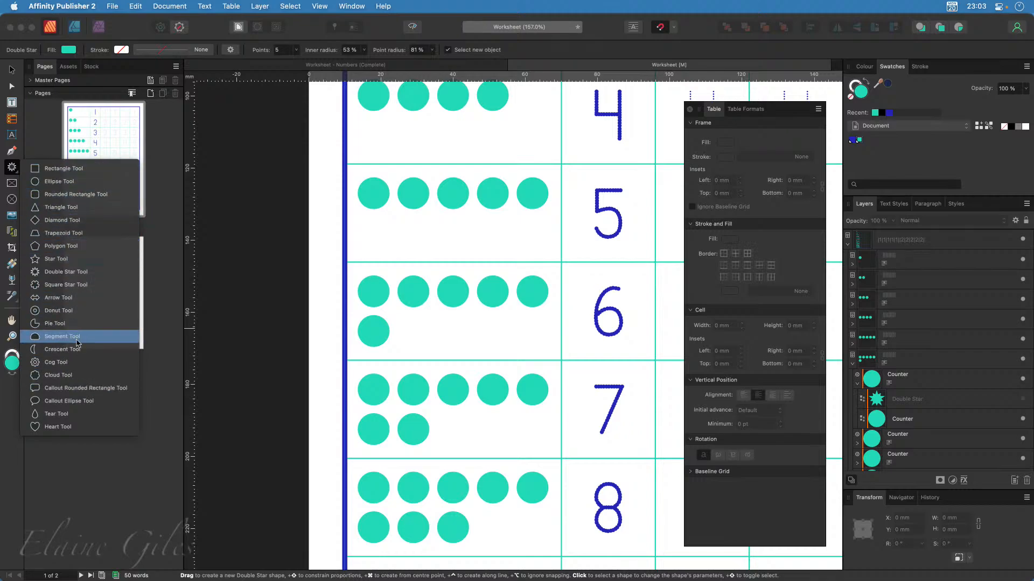
pyautogui.click(94, 461)
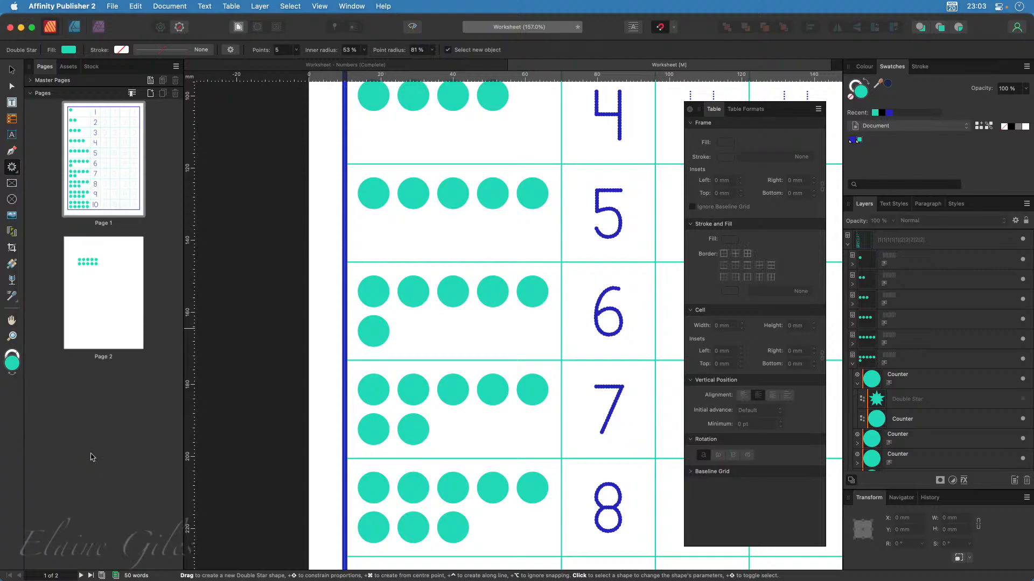
pyautogui.click(17, 174)
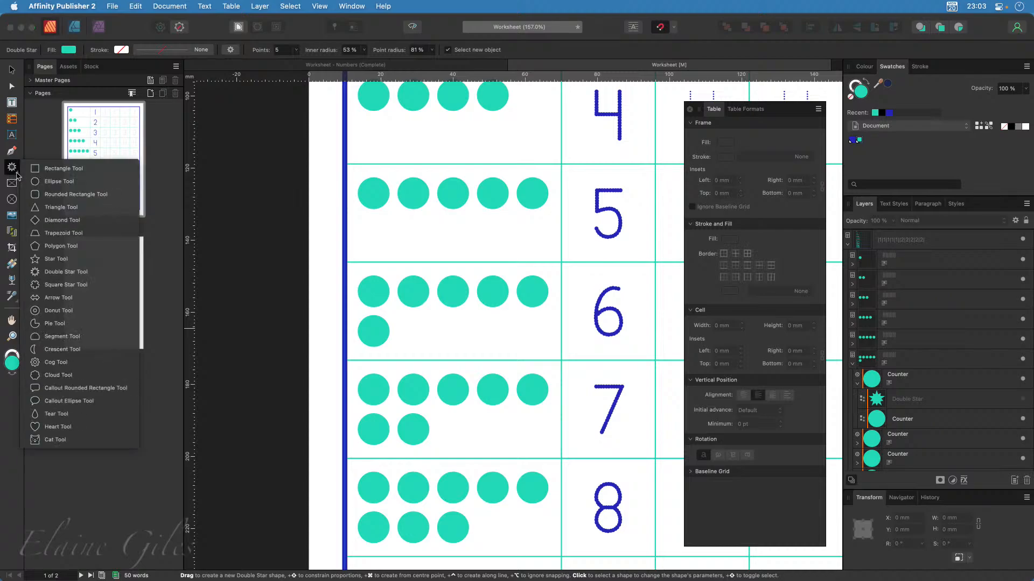
pyautogui.click(91, 444)
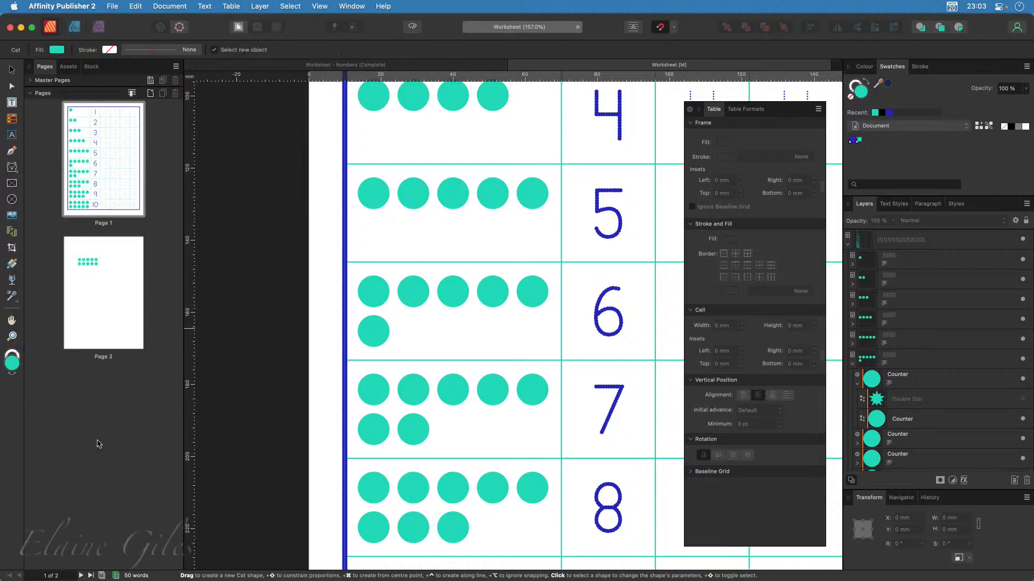
pyautogui.click(923, 383)
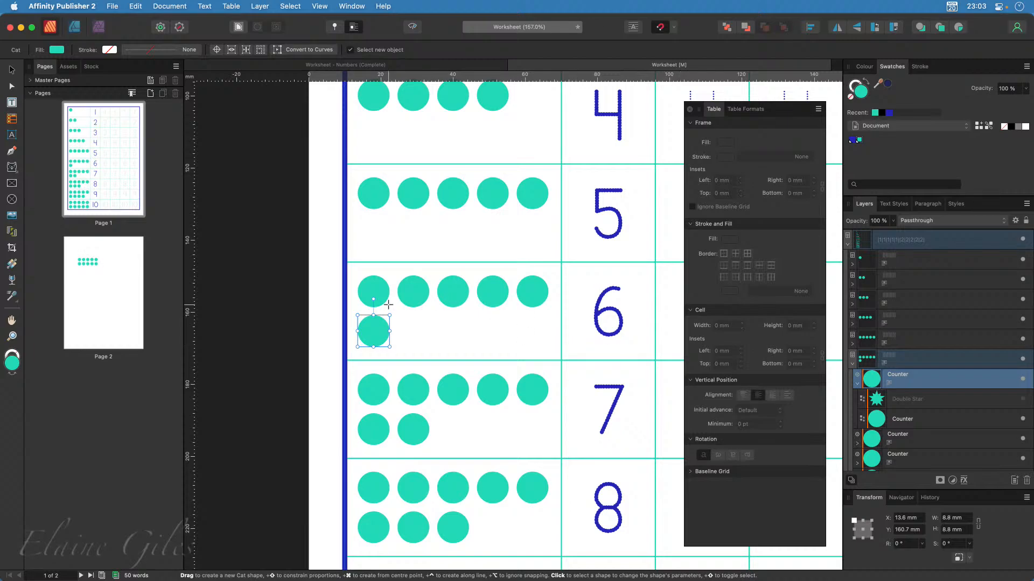
pyautogui.scroll(5, 362, 331)
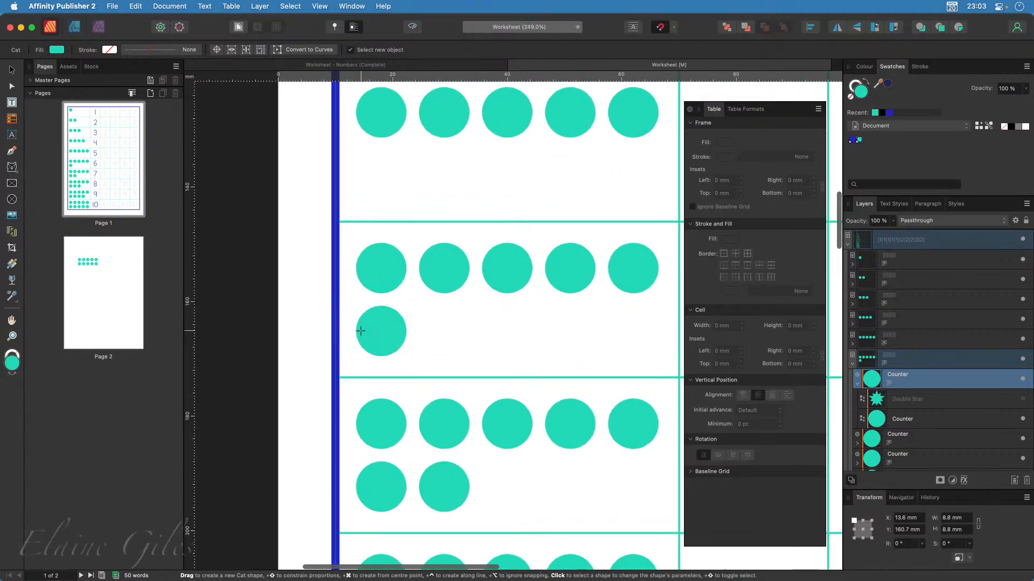
pyautogui.scroll(6, 360, 331)
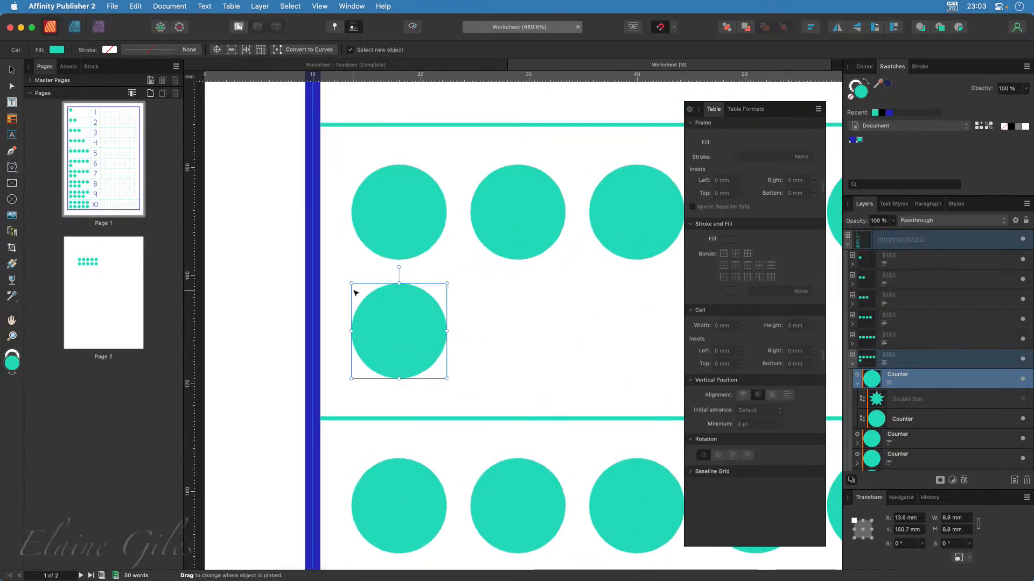
# Try filling the selected Counter symbol with the dark blue global colour and undo the change
pyautogui.moveTo(402, 343); pyautogui.dragTo(319, 289)
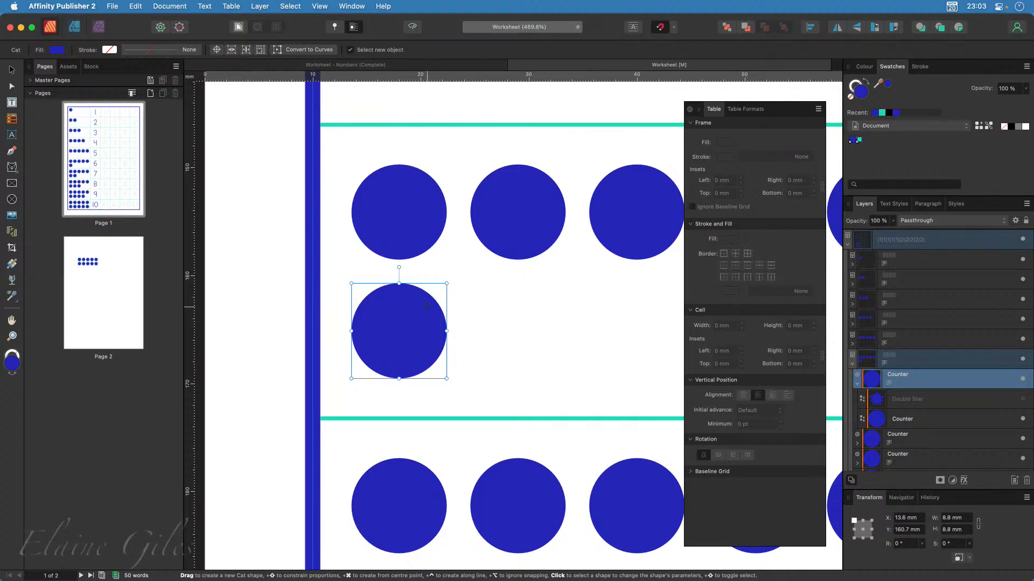
pyautogui.press('super+c')
pyautogui.press('super+z')
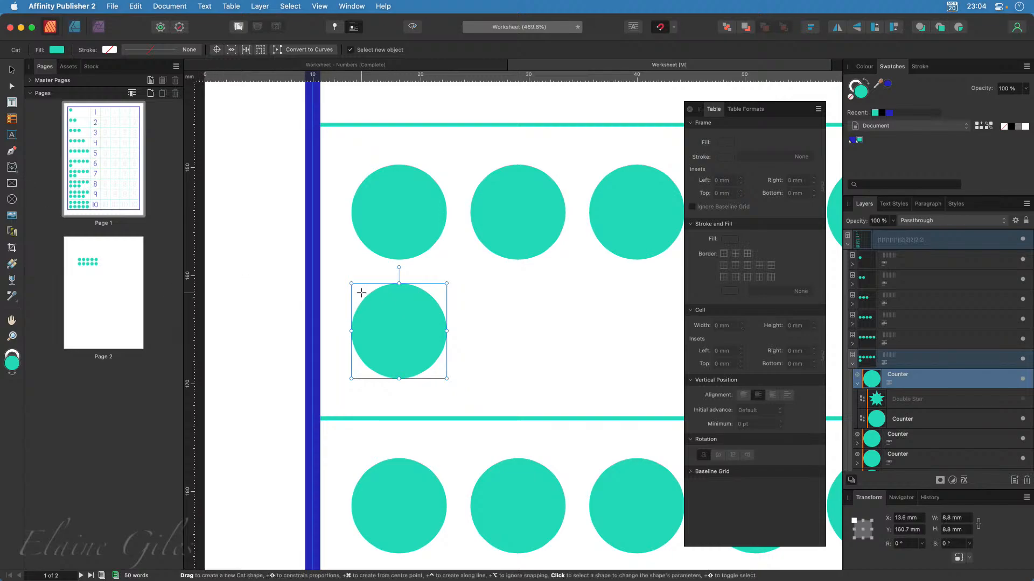
# Draw a cat about 8.2 mm wide and high over row 6's second-line counter and reposition it to fit over the circle
pyautogui.moveTo(361, 293); pyautogui.dragTo(447, 384)
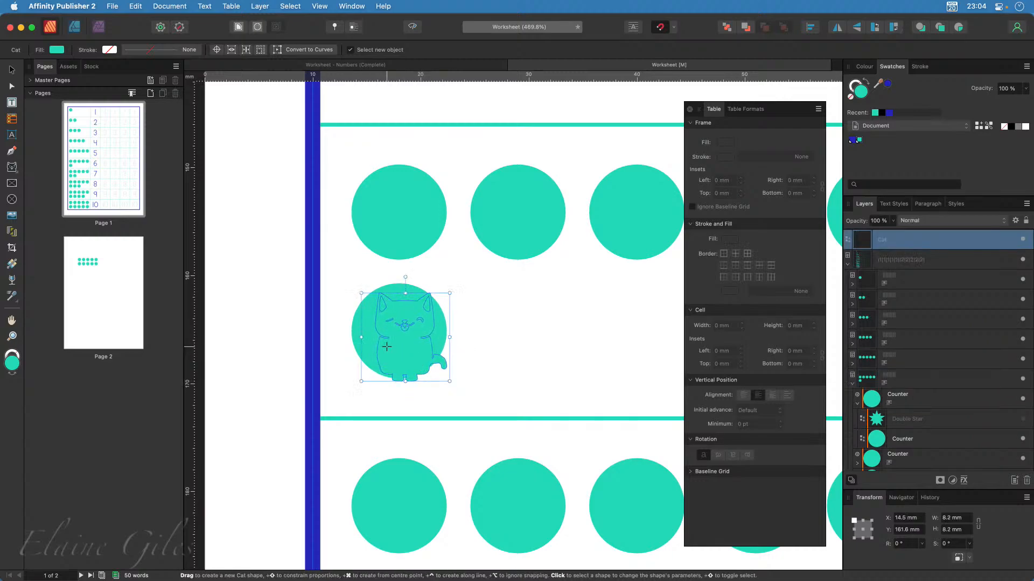
pyautogui.press('v')
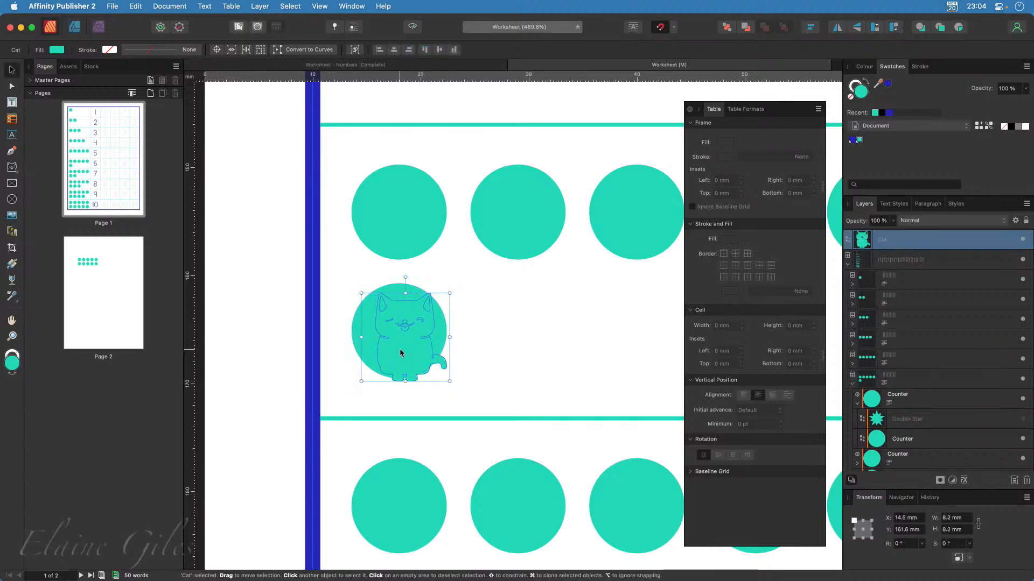
pyautogui.moveTo(406, 356); pyautogui.dragTo(396, 346)
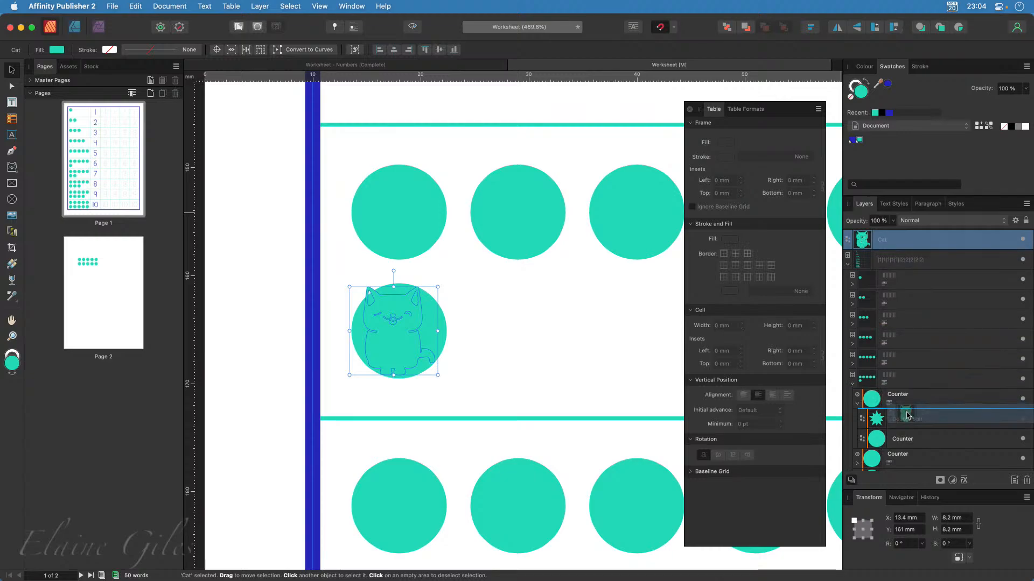
# Move the Cat layer into the Counter symbol above the Double Star, hide the symbol's circle and clear the selection
pyautogui.moveTo(907, 417); pyautogui.dragTo(908, 413)
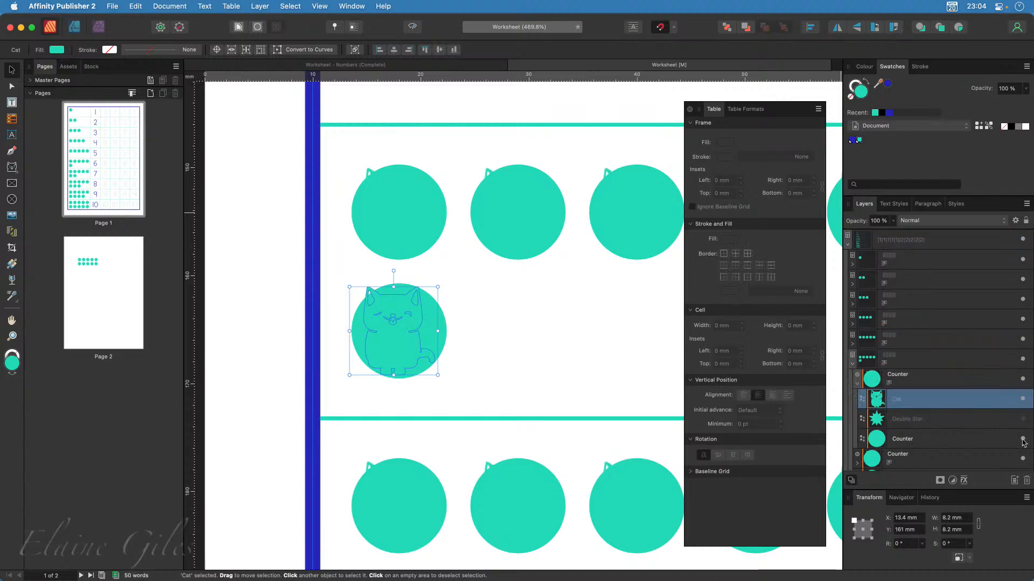
pyautogui.scroll(-5, 555, 338)
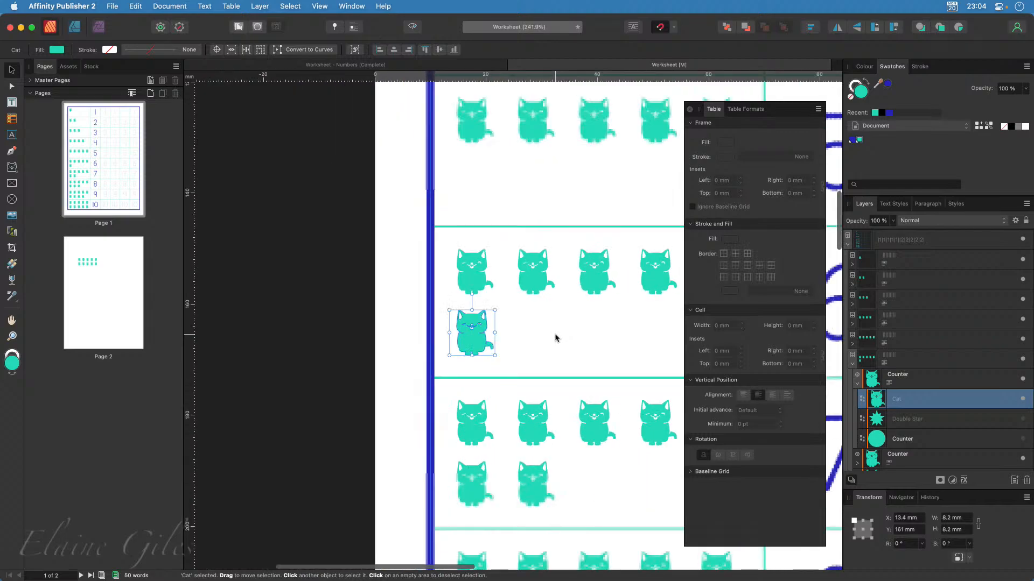
pyautogui.scroll(-6, 556, 338)
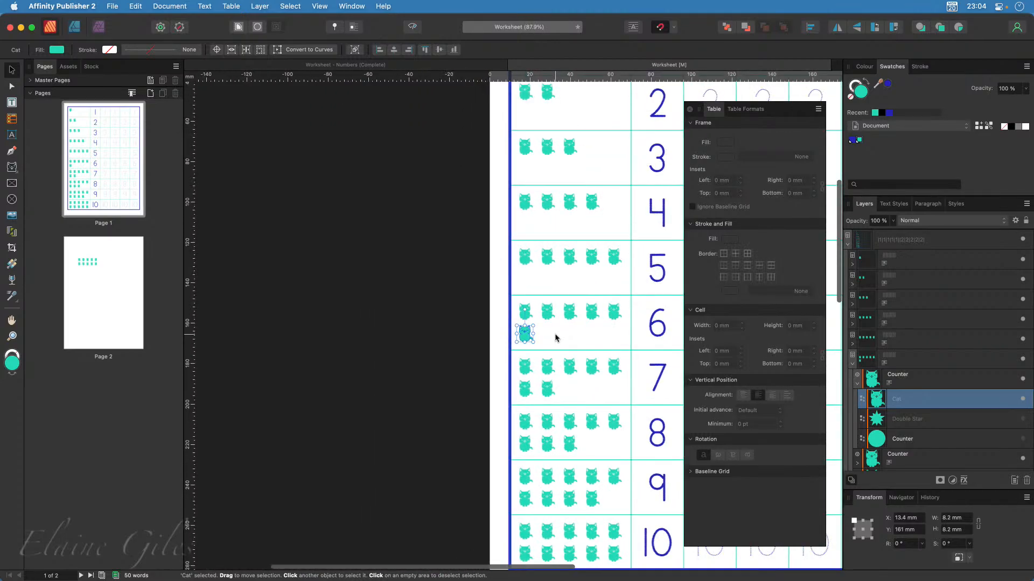
pyautogui.hscroll(5, 556, 338)
pyautogui.hscroll(-1, 556, 338)
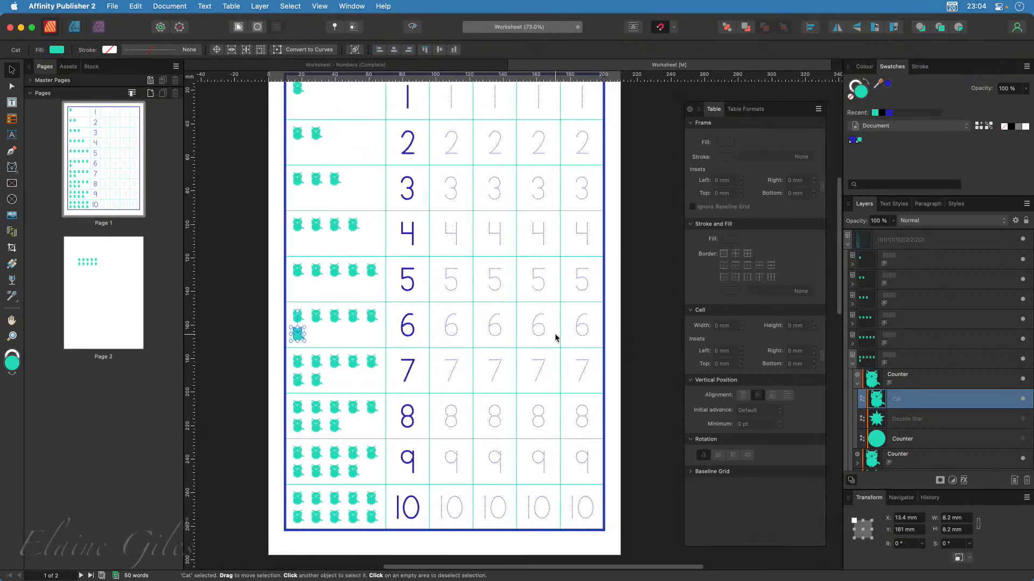
pyautogui.scroll(-2, 556, 338)
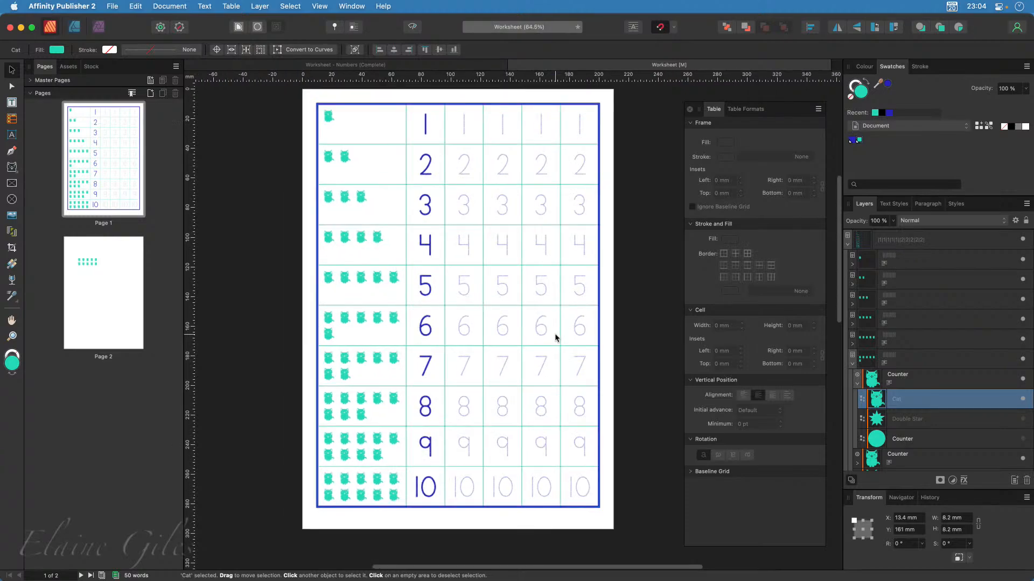
pyautogui.click(644, 283)
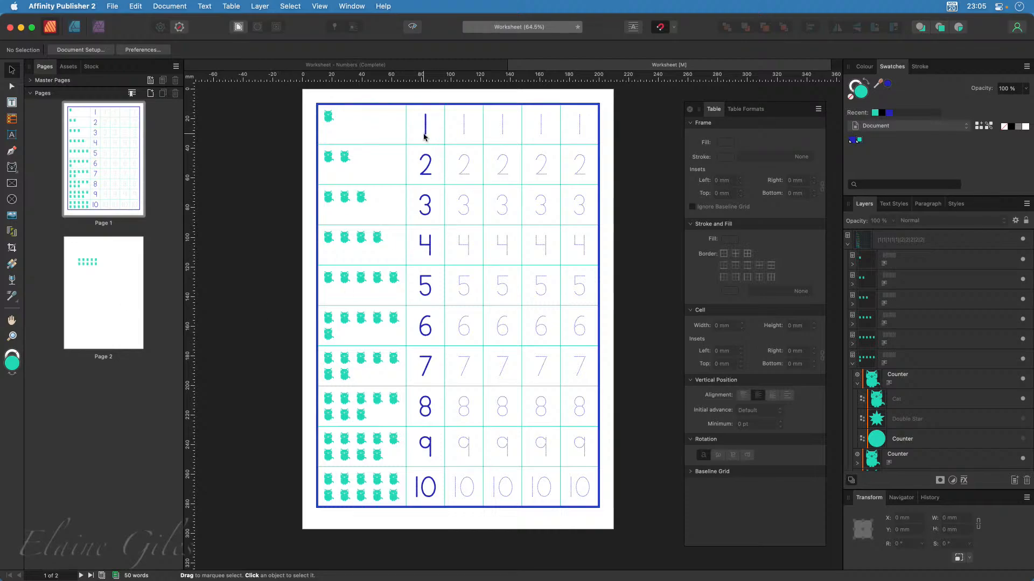
# Replace the bold number 1 in the table's first row with the letter A
pyautogui.scroll(5, 439, 122)
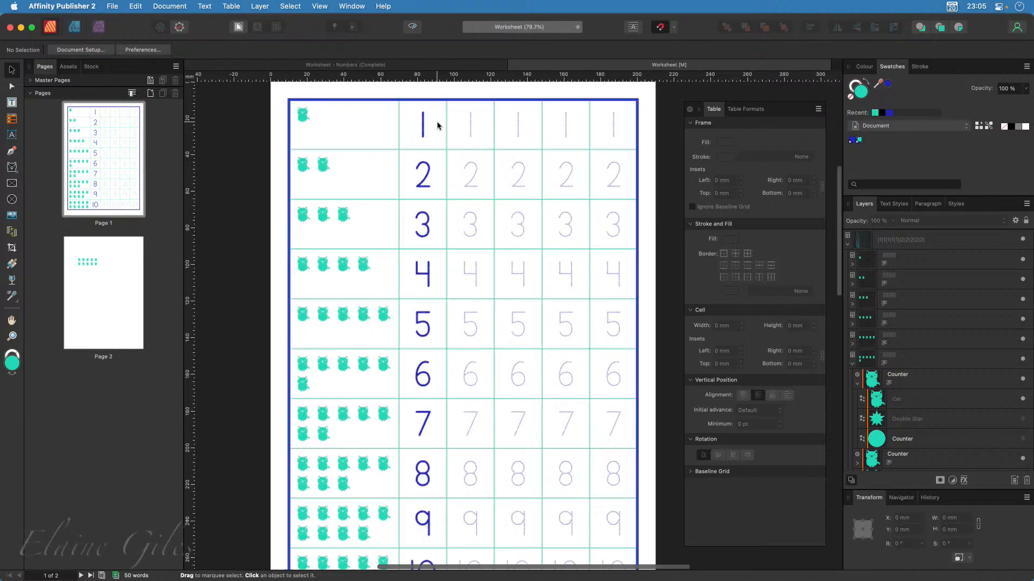
pyautogui.scroll(3, 443, 117)
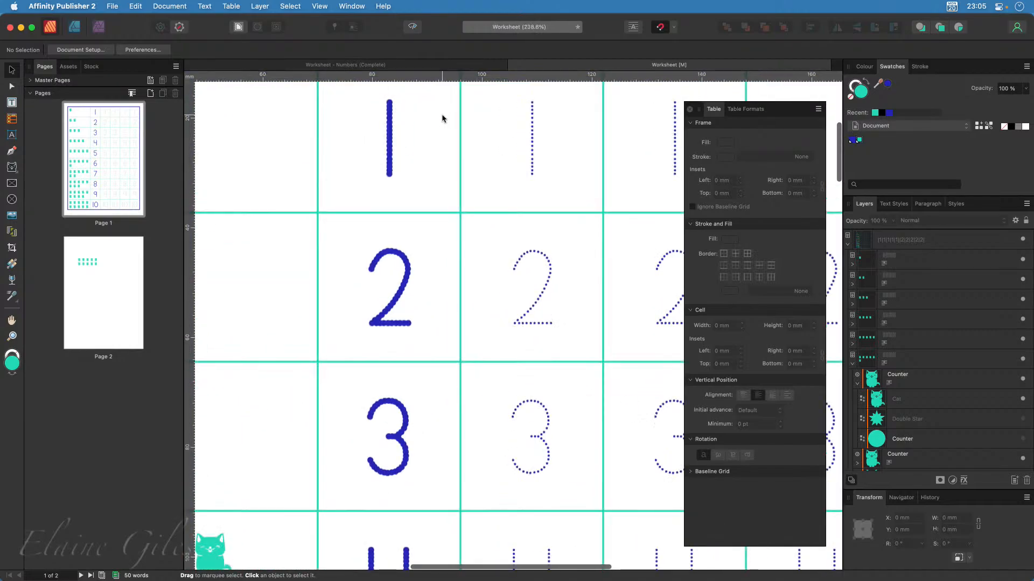
pyautogui.click(391, 139)
pyautogui.doubleClick(391, 136)
pyautogui.doubleClick(390, 136)
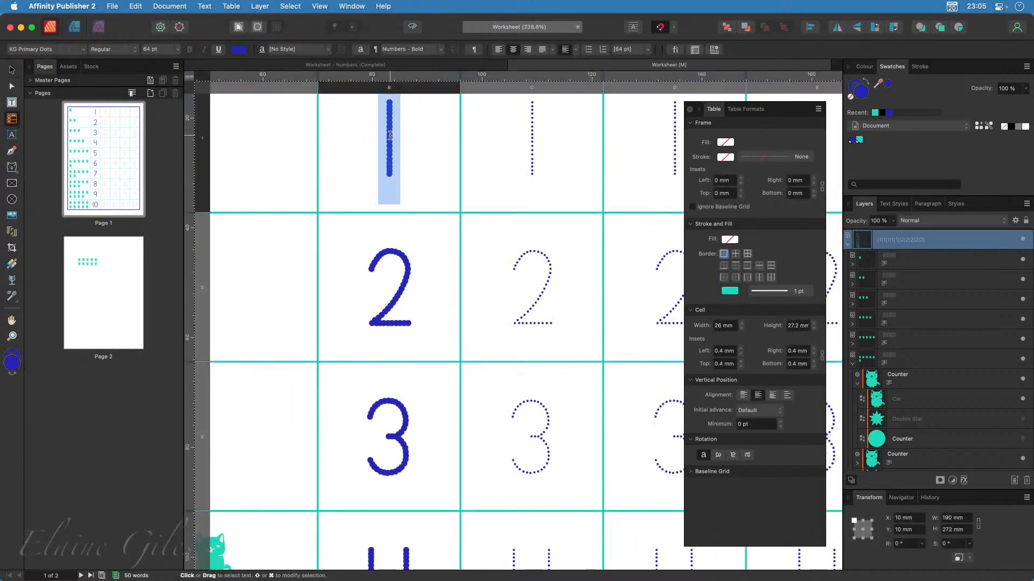
pyautogui.write('A')
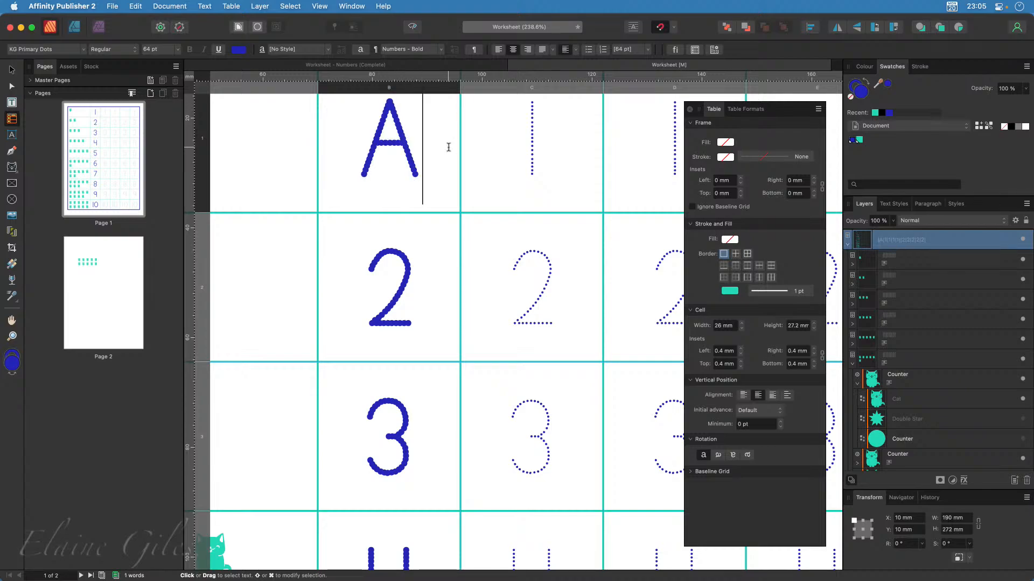
# Replace the first two dotted 1s in the table's first row with the letter A
pyautogui.click(531, 138)
pyautogui.doubleClick(531, 138)
pyautogui.write('A')
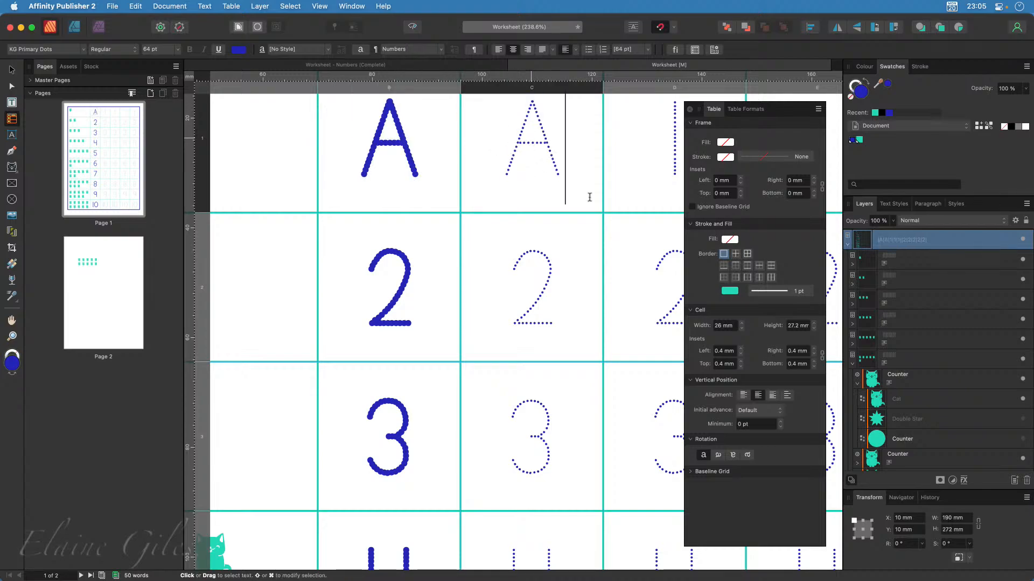
pyautogui.hscroll(3, 590, 197)
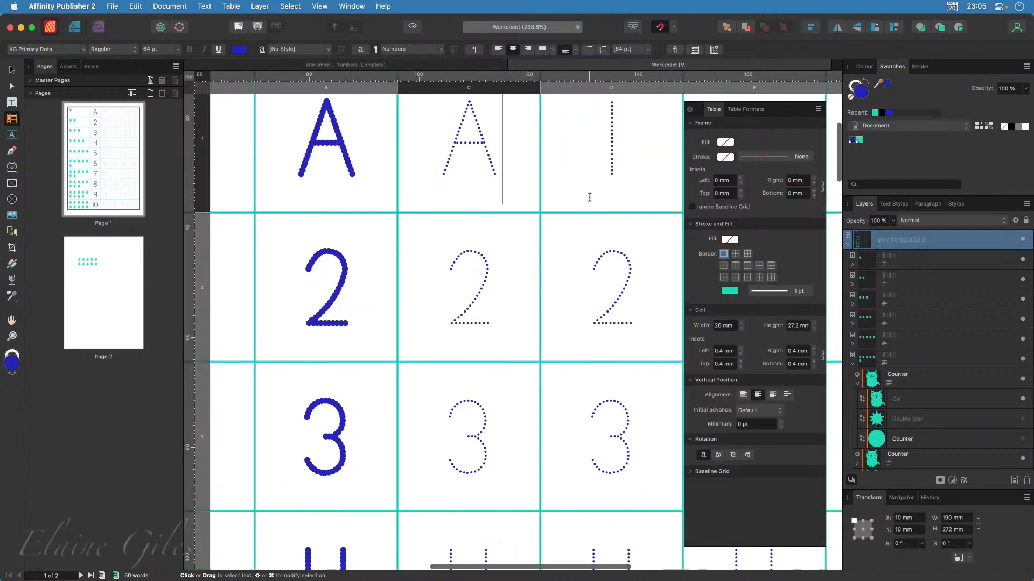
pyautogui.doubleClick(609, 146)
pyautogui.write('A')
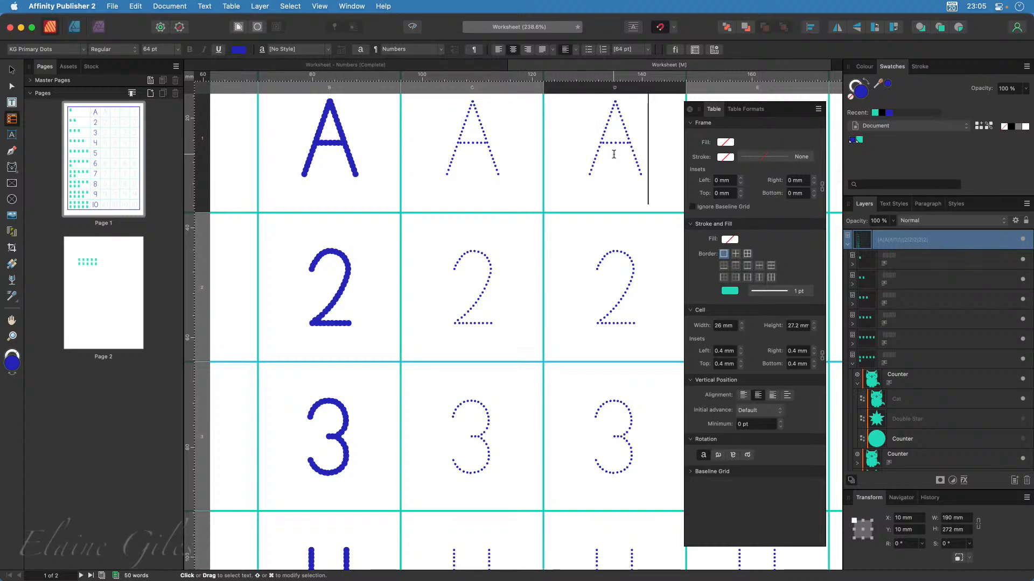
pyautogui.scroll(-8, 474, 291)
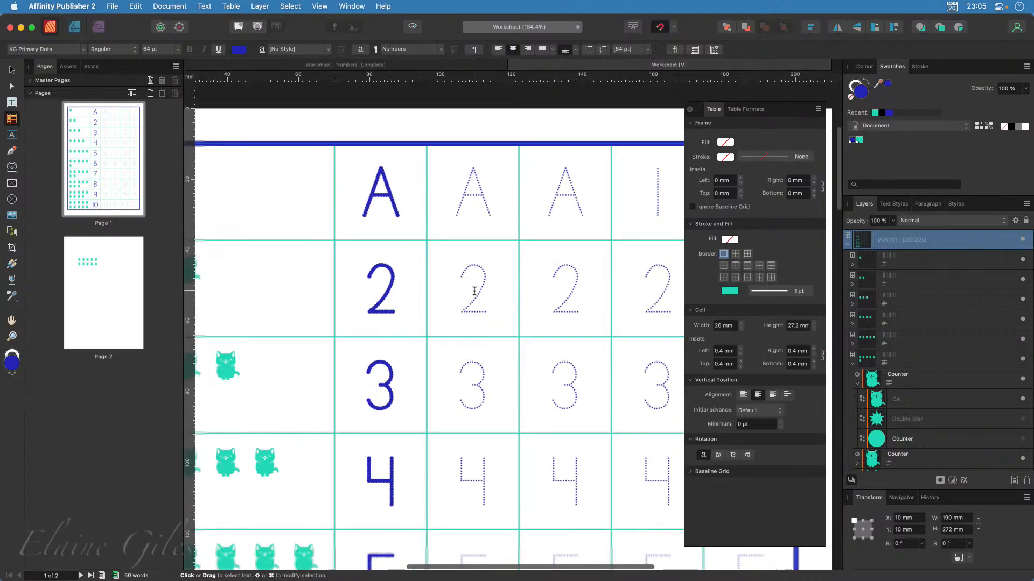
pyautogui.scroll(-3, 474, 291)
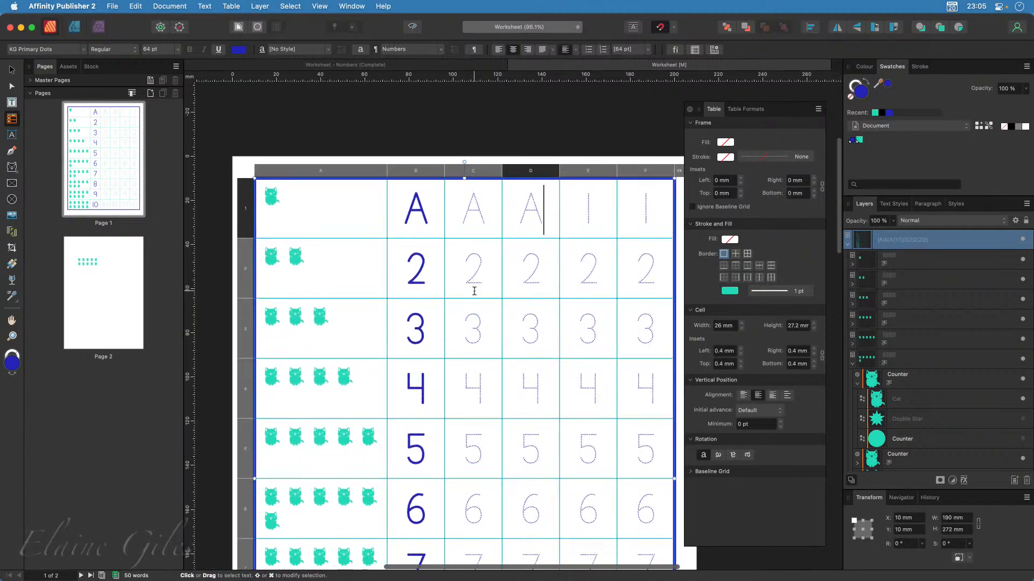